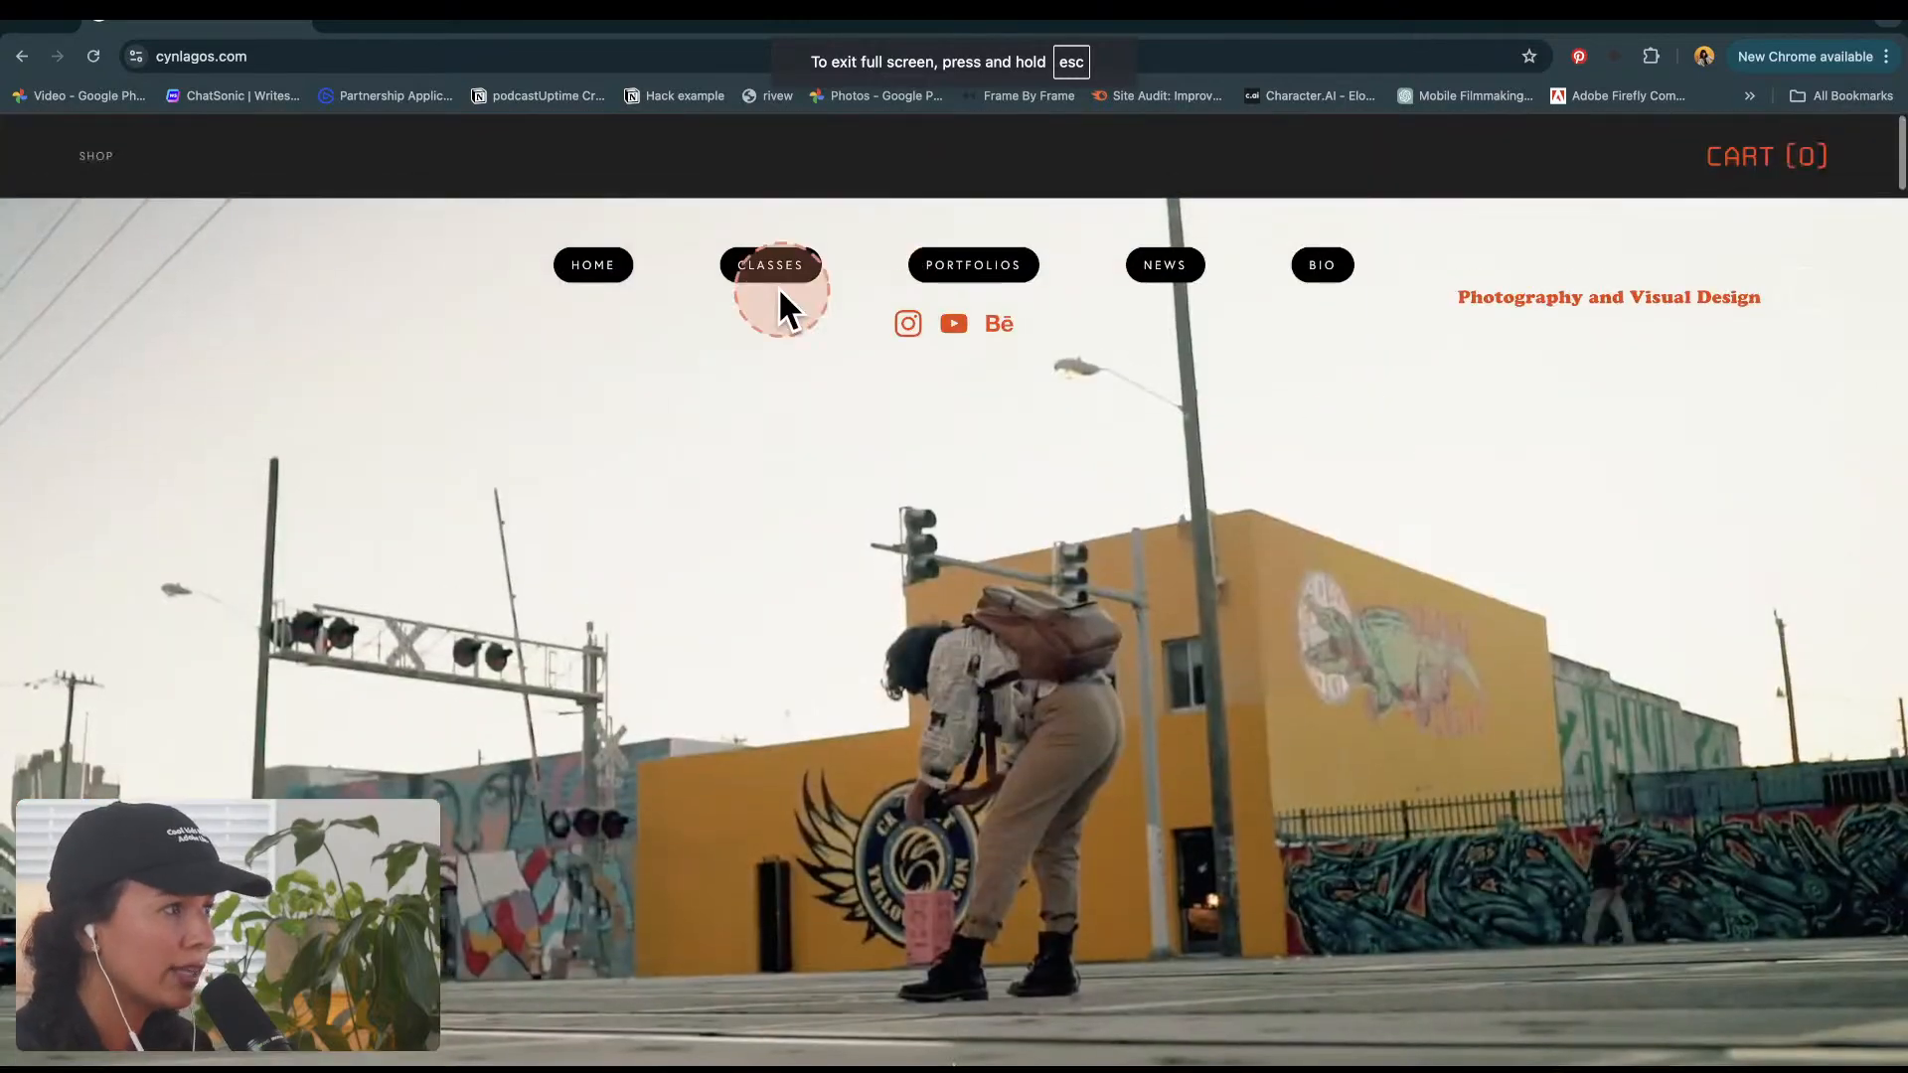
Step: Open the Adobe Livestreams classes page and look through the welcome text, the video podcasting workflow and the Re-Stream section
click(778, 287)
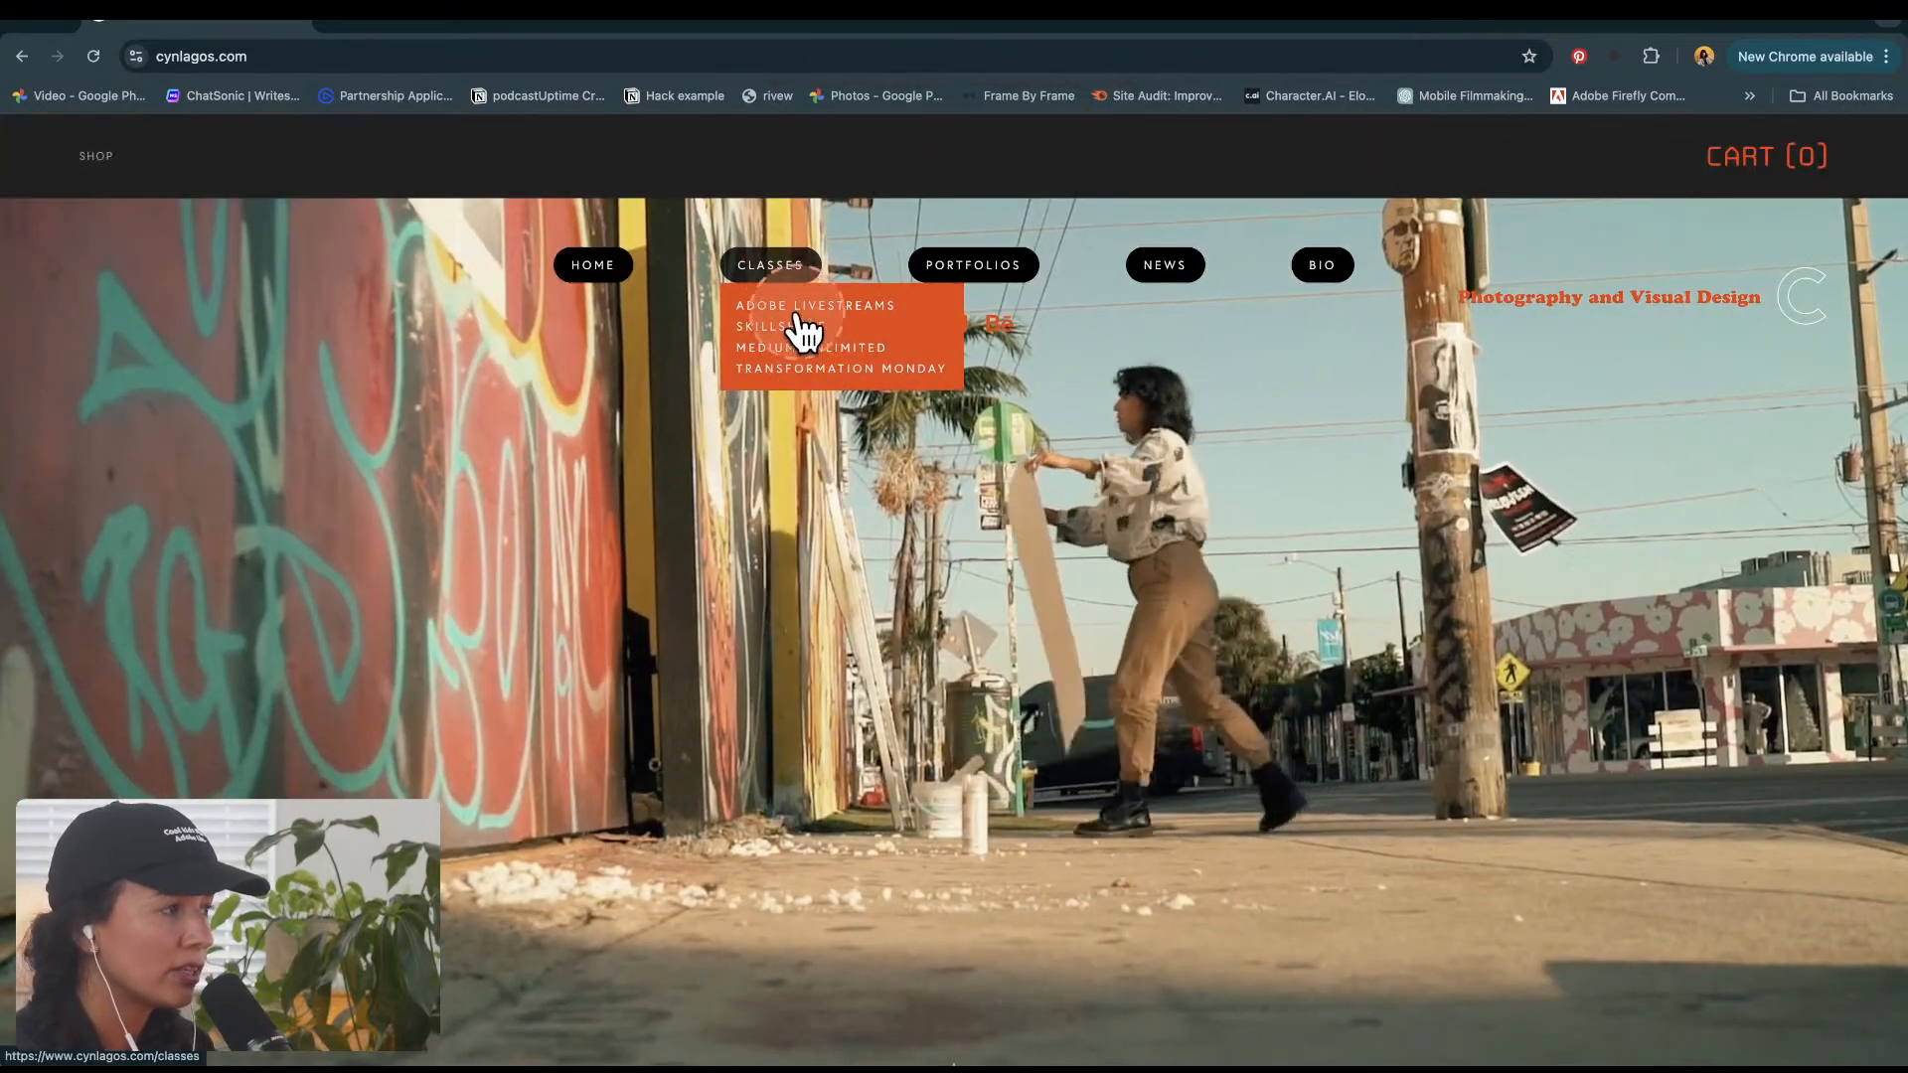
click(798, 314)
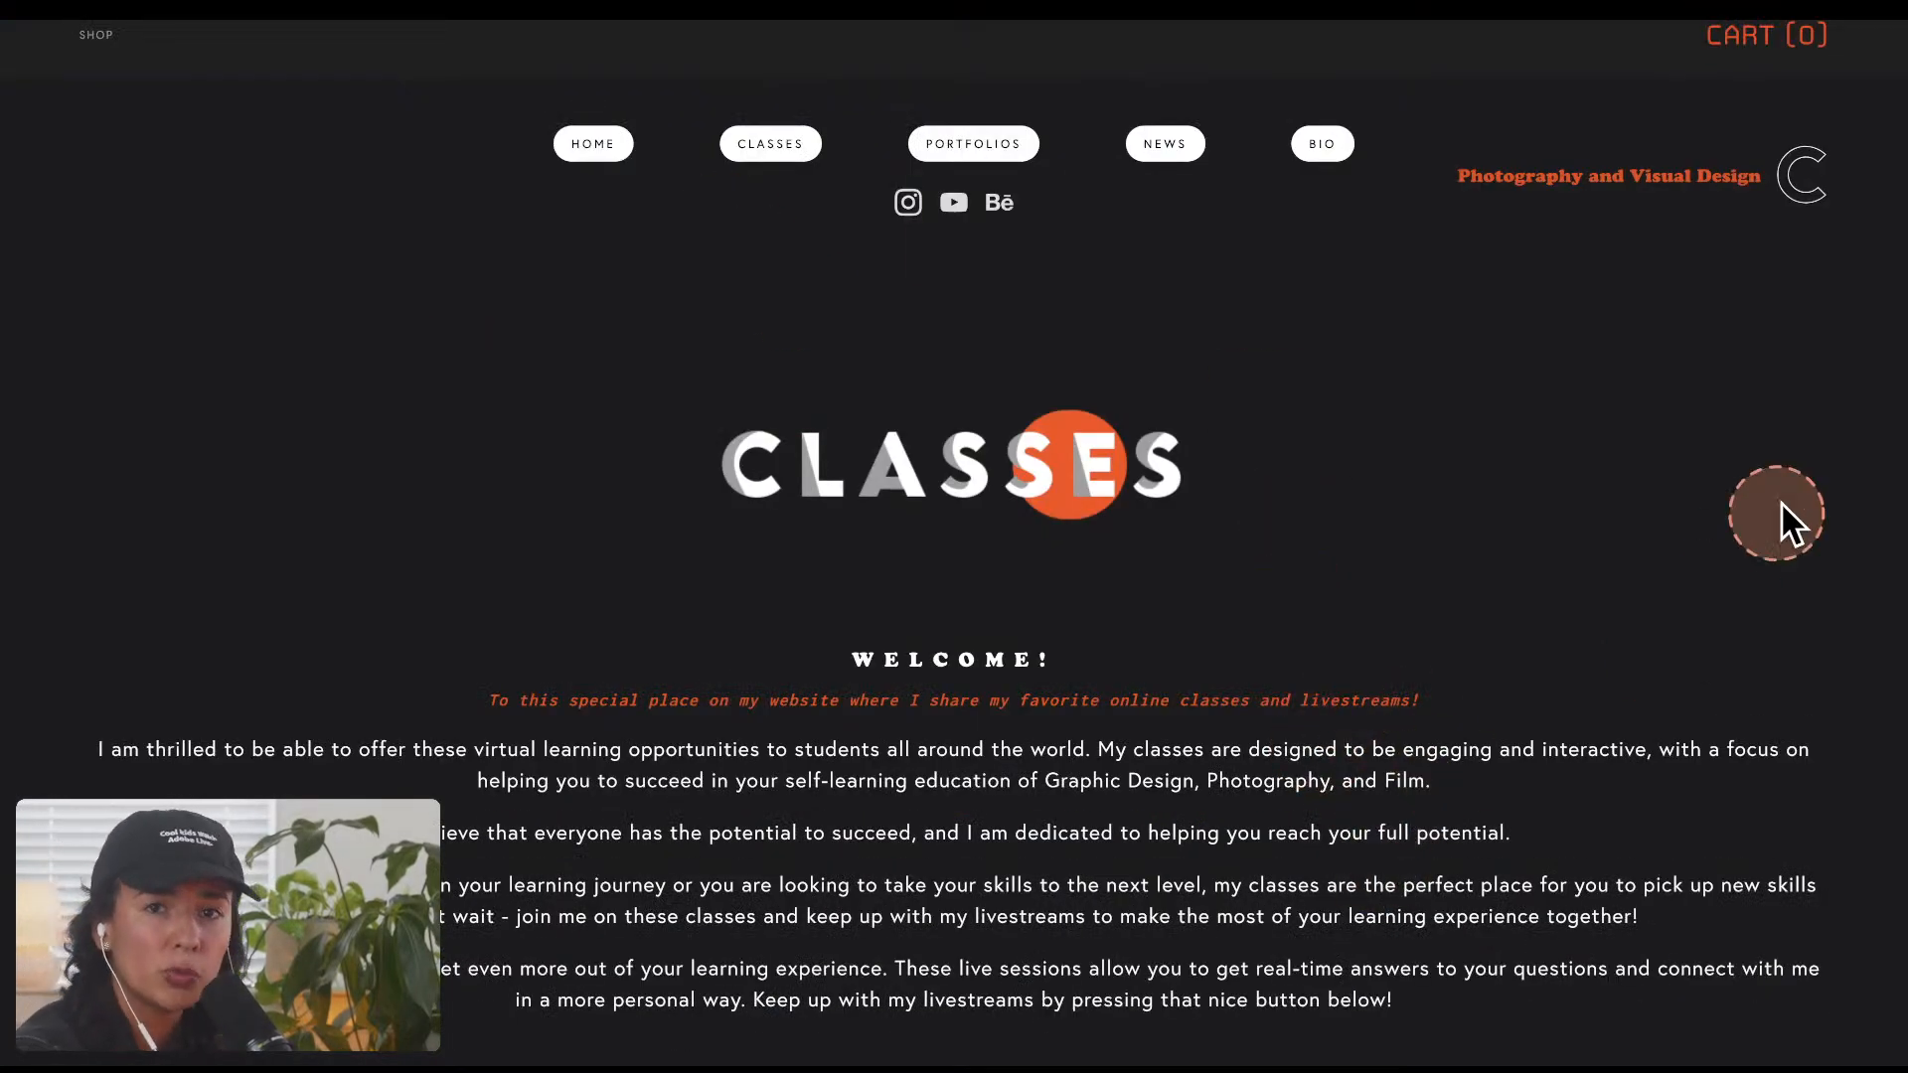
scroll(1799, 489, down, 1)
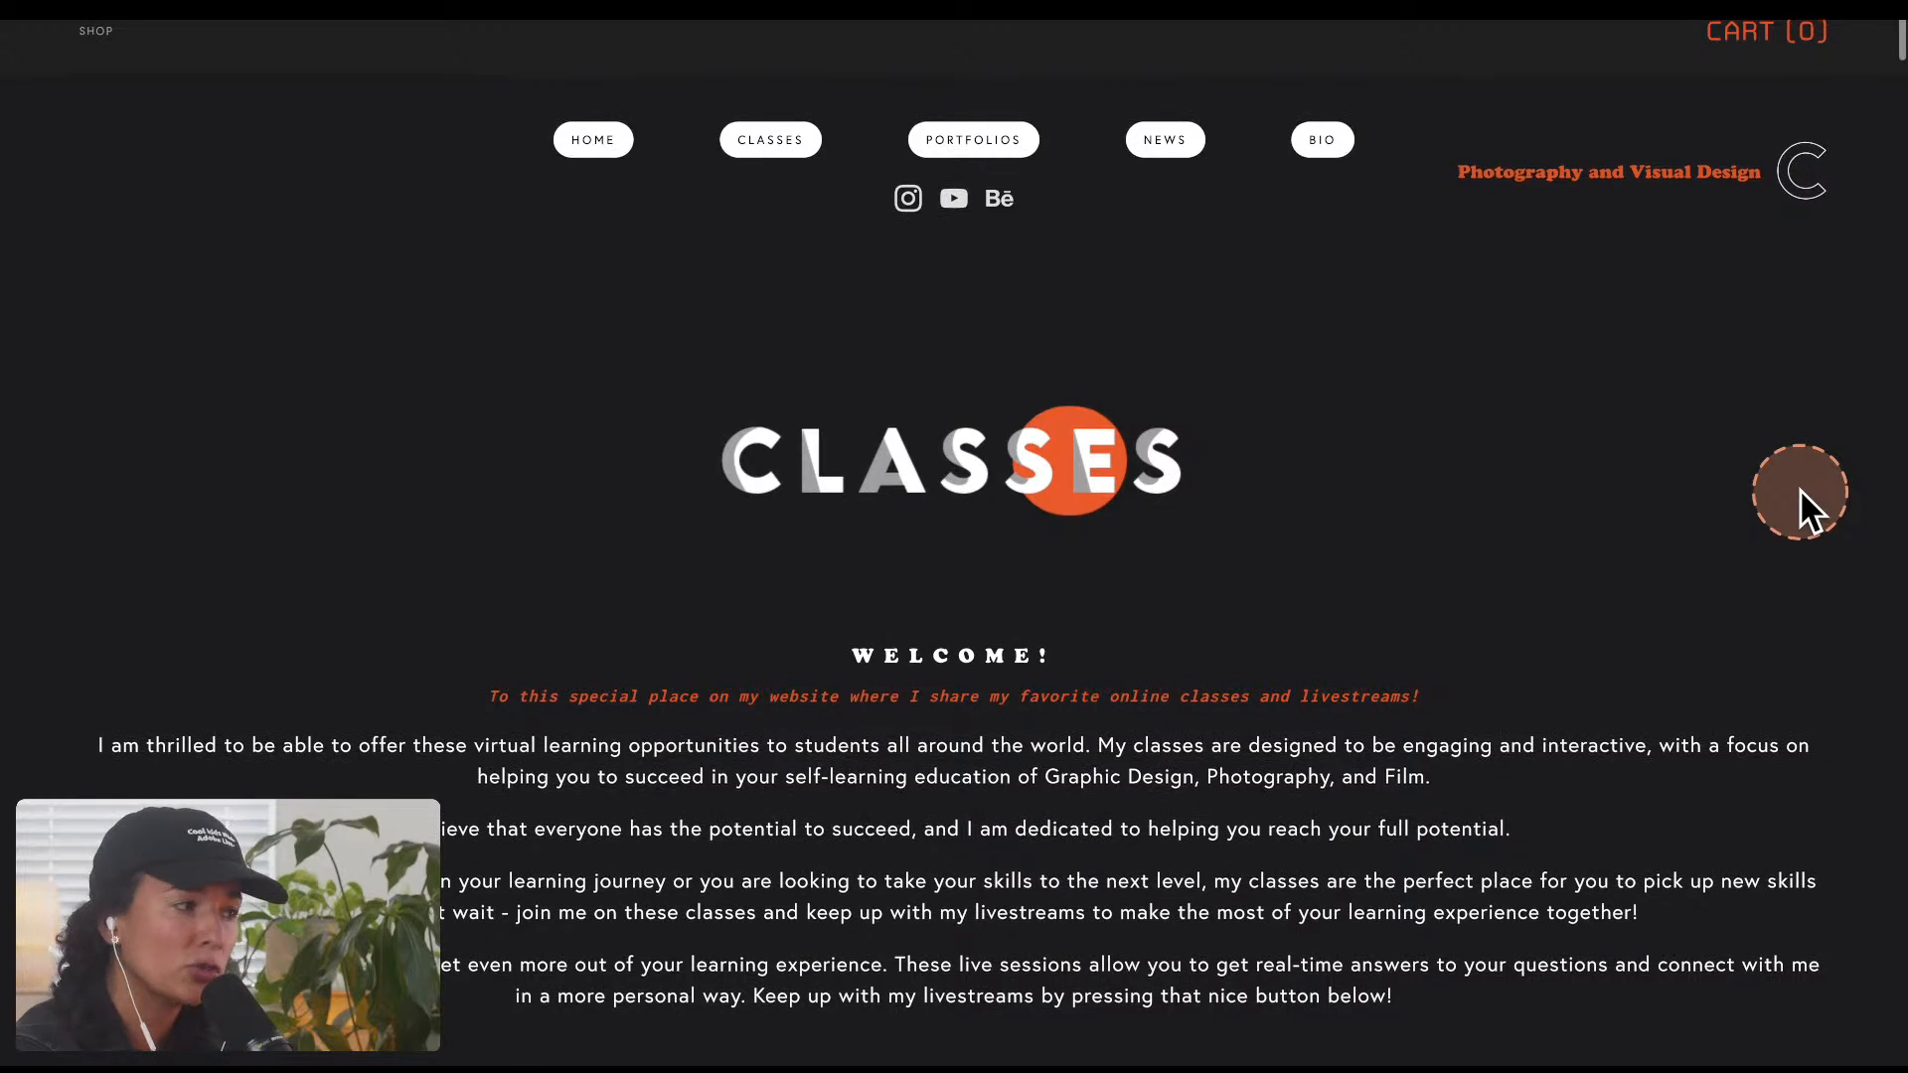
scroll(1800, 492, down, 10)
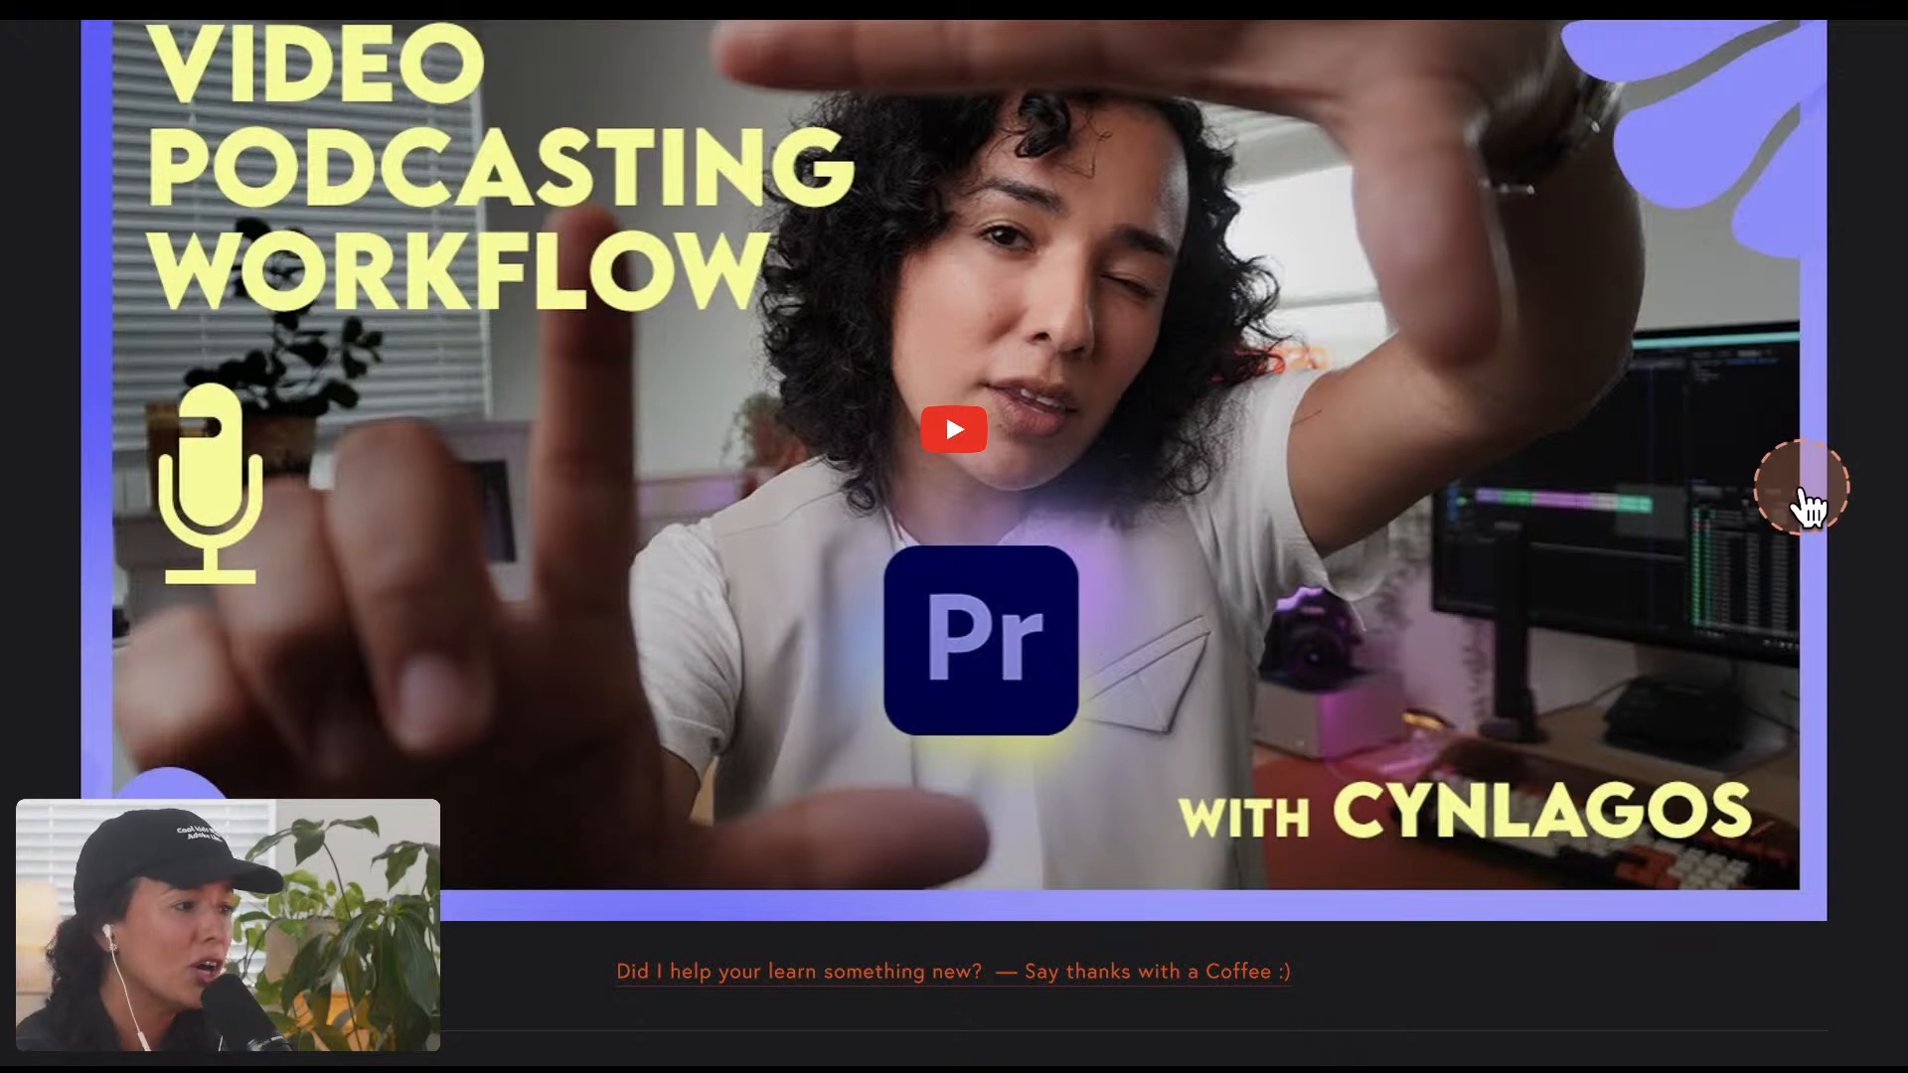
scroll(1805, 505, down, 10)
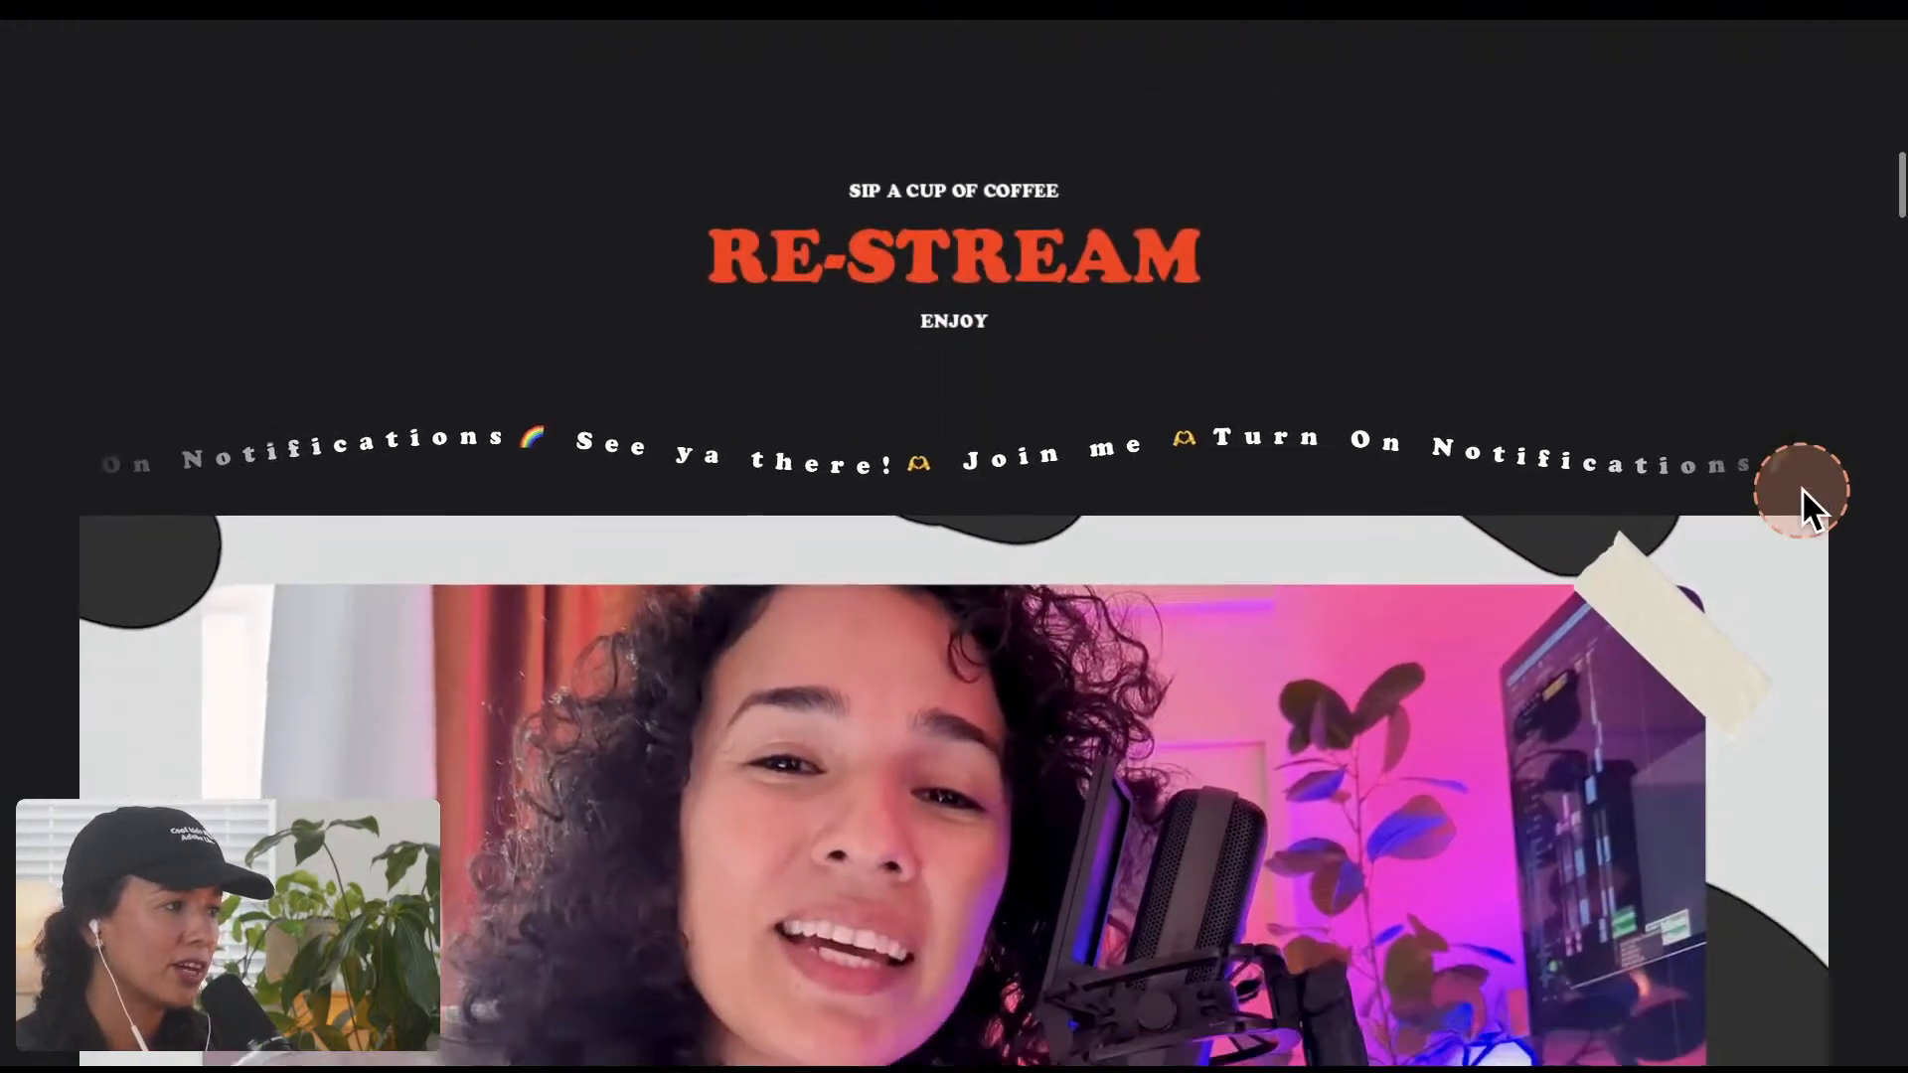
scroll(1802, 487, down, 2)
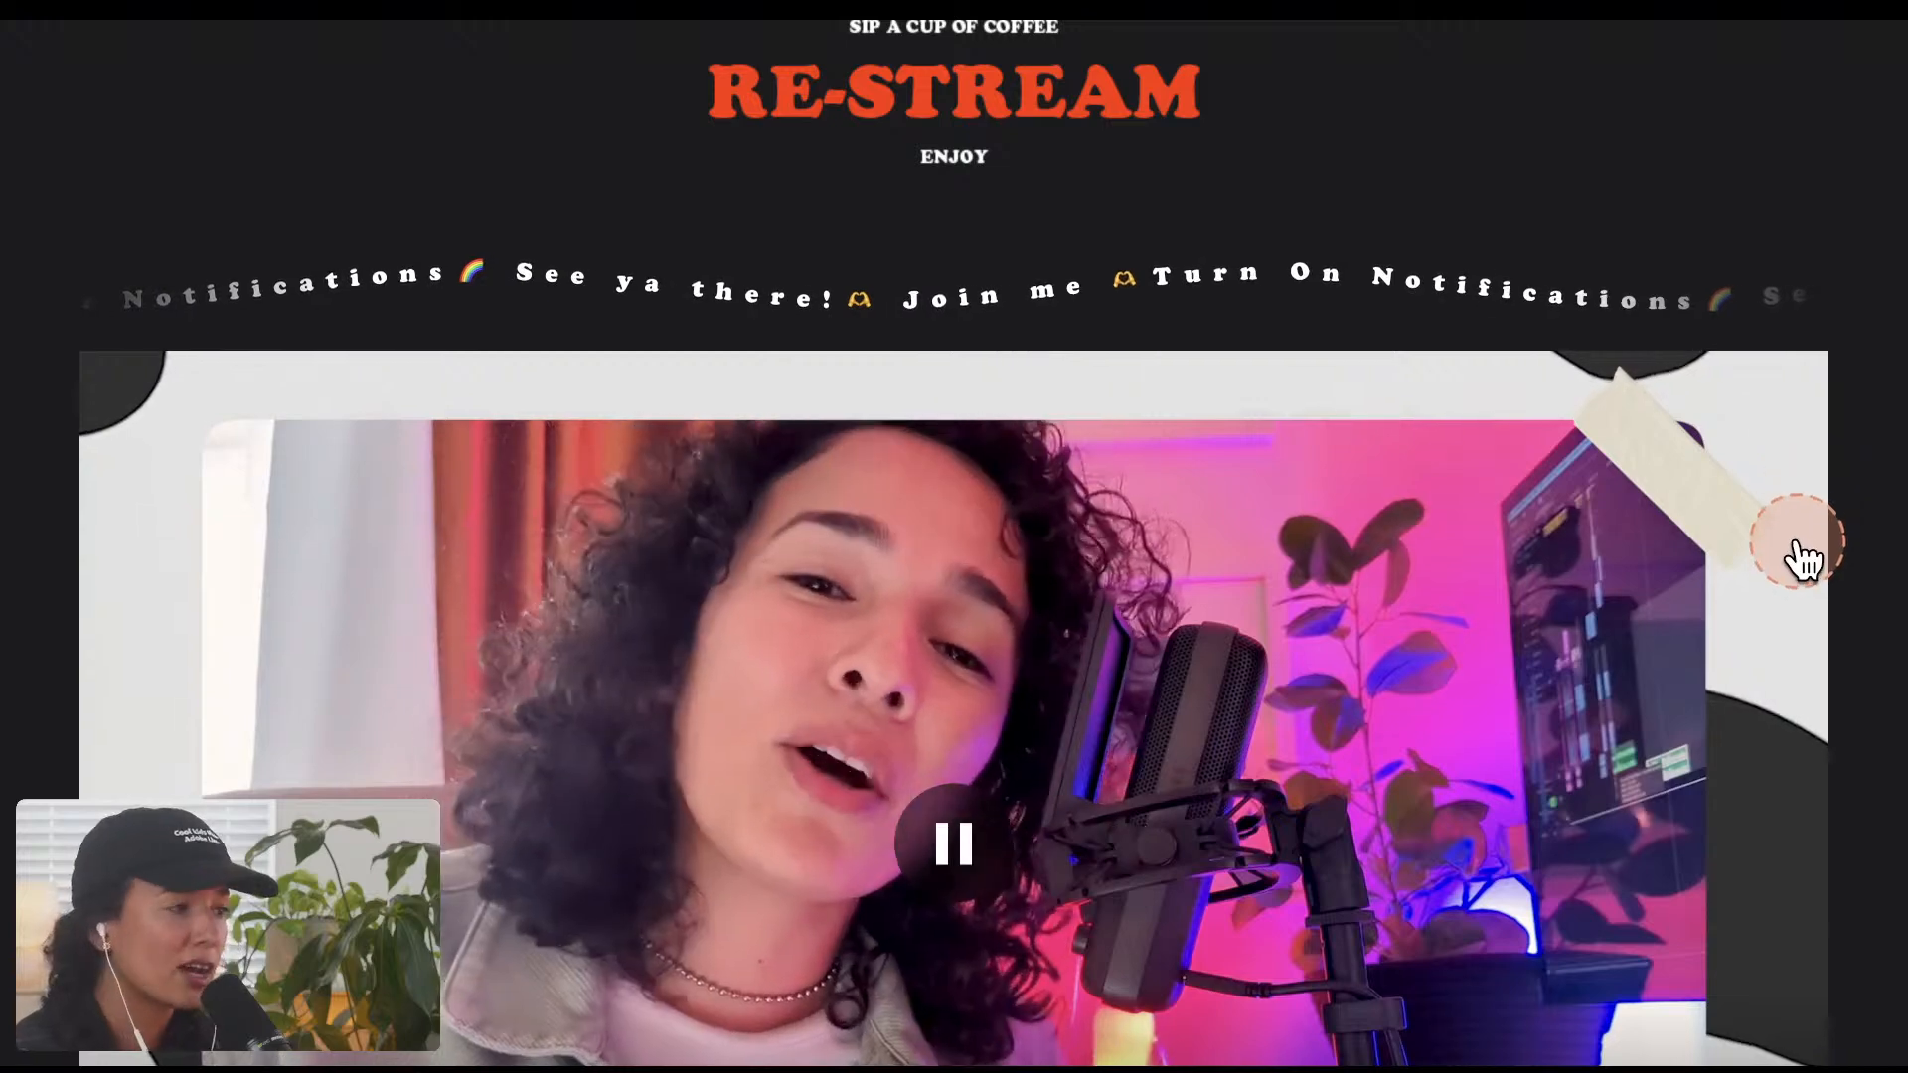
scroll(1802, 552, down, 6)
scroll(1807, 497, down, 7)
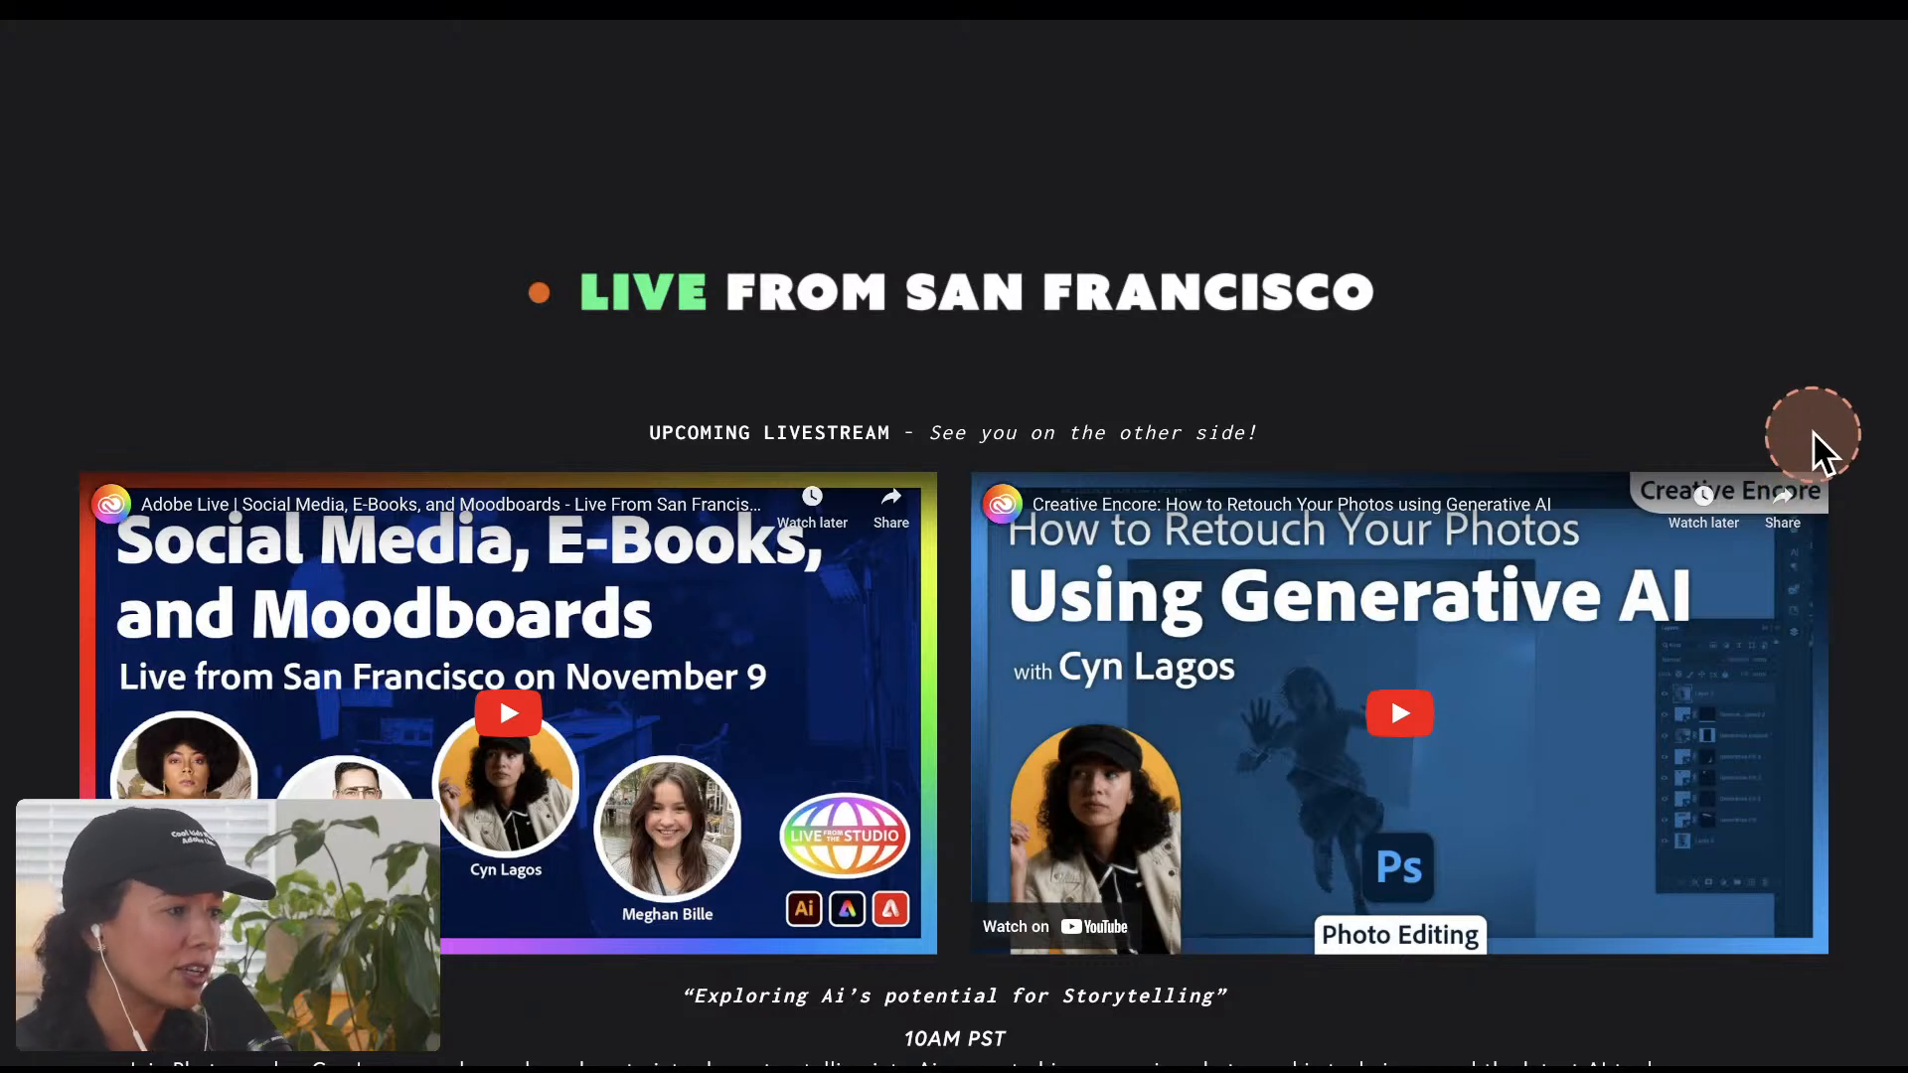
Step: Examine the Live from San Francisco livestreams, the Adobe Premiere Daily Creative Challenge videos and the Adobe Illustrator Design Refresh class
scroll(1817, 449, down, 1)
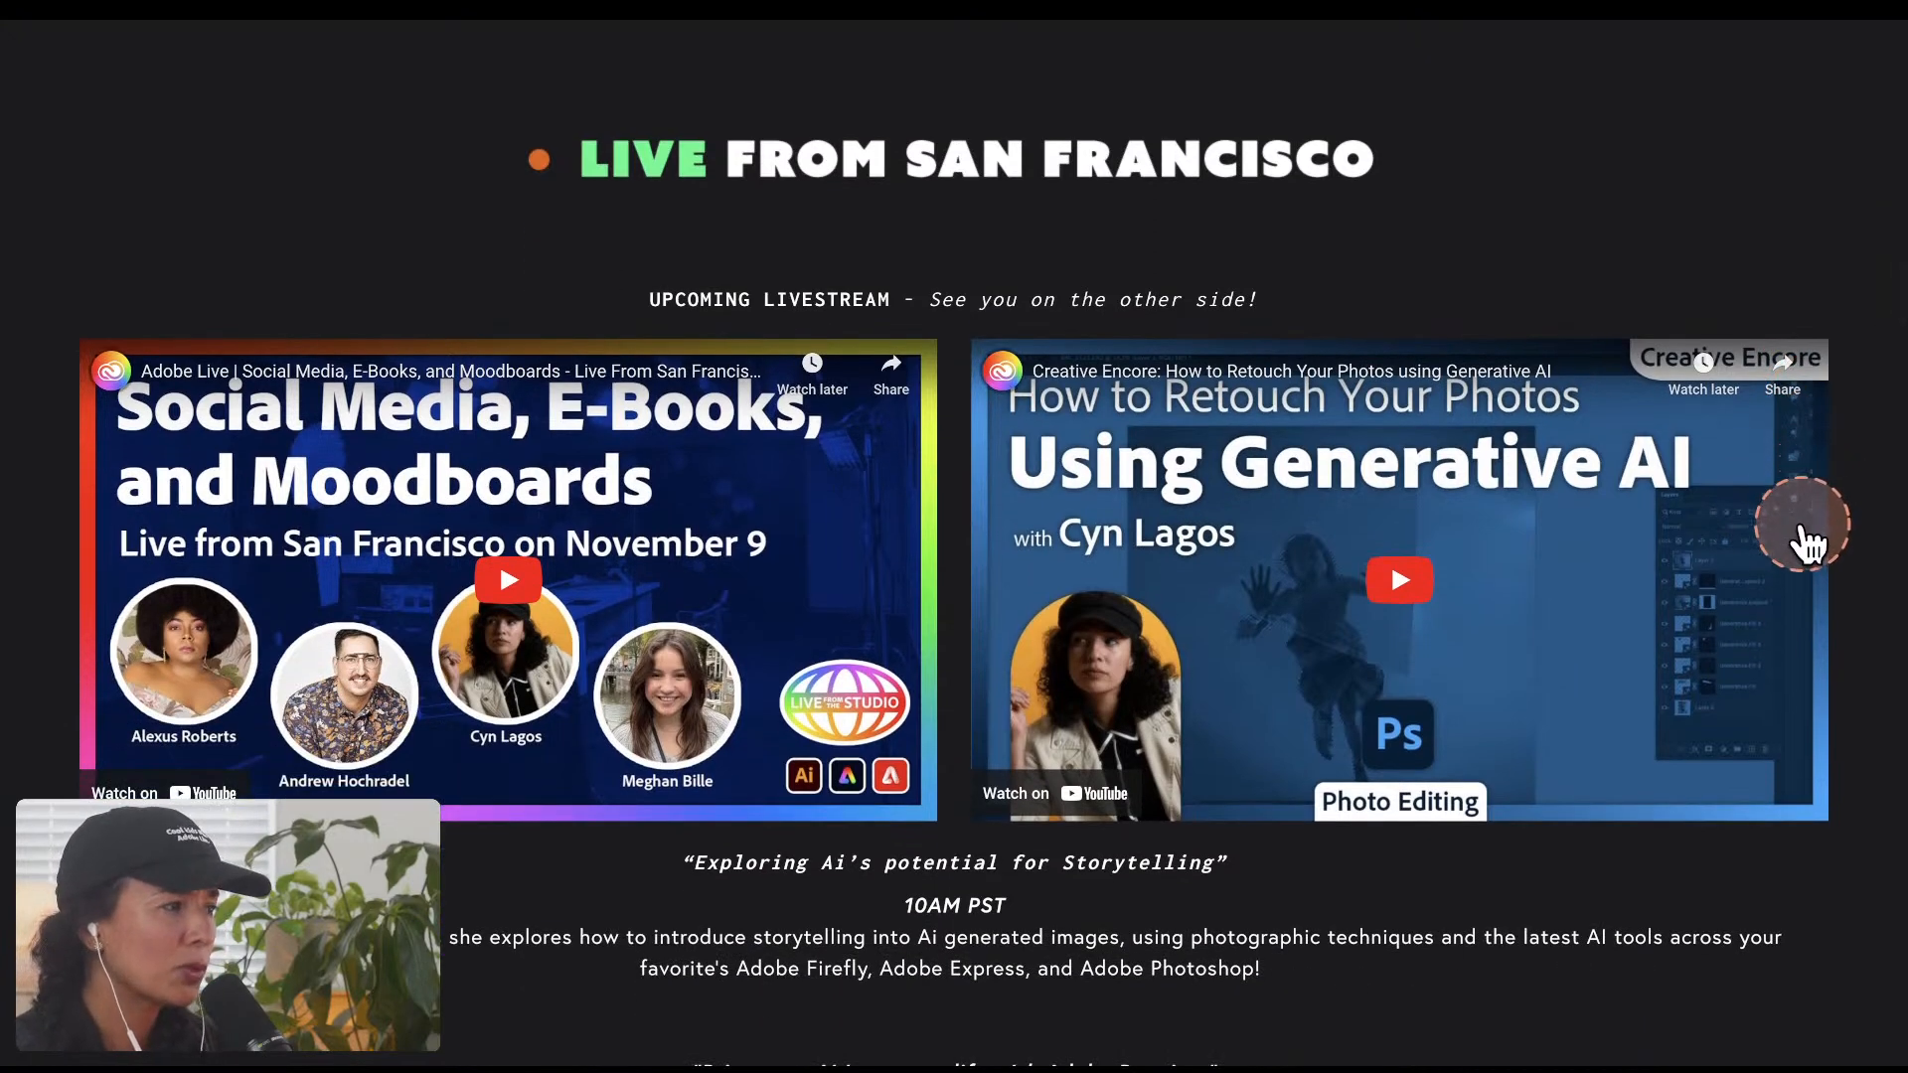
scroll(1806, 521, down, 1)
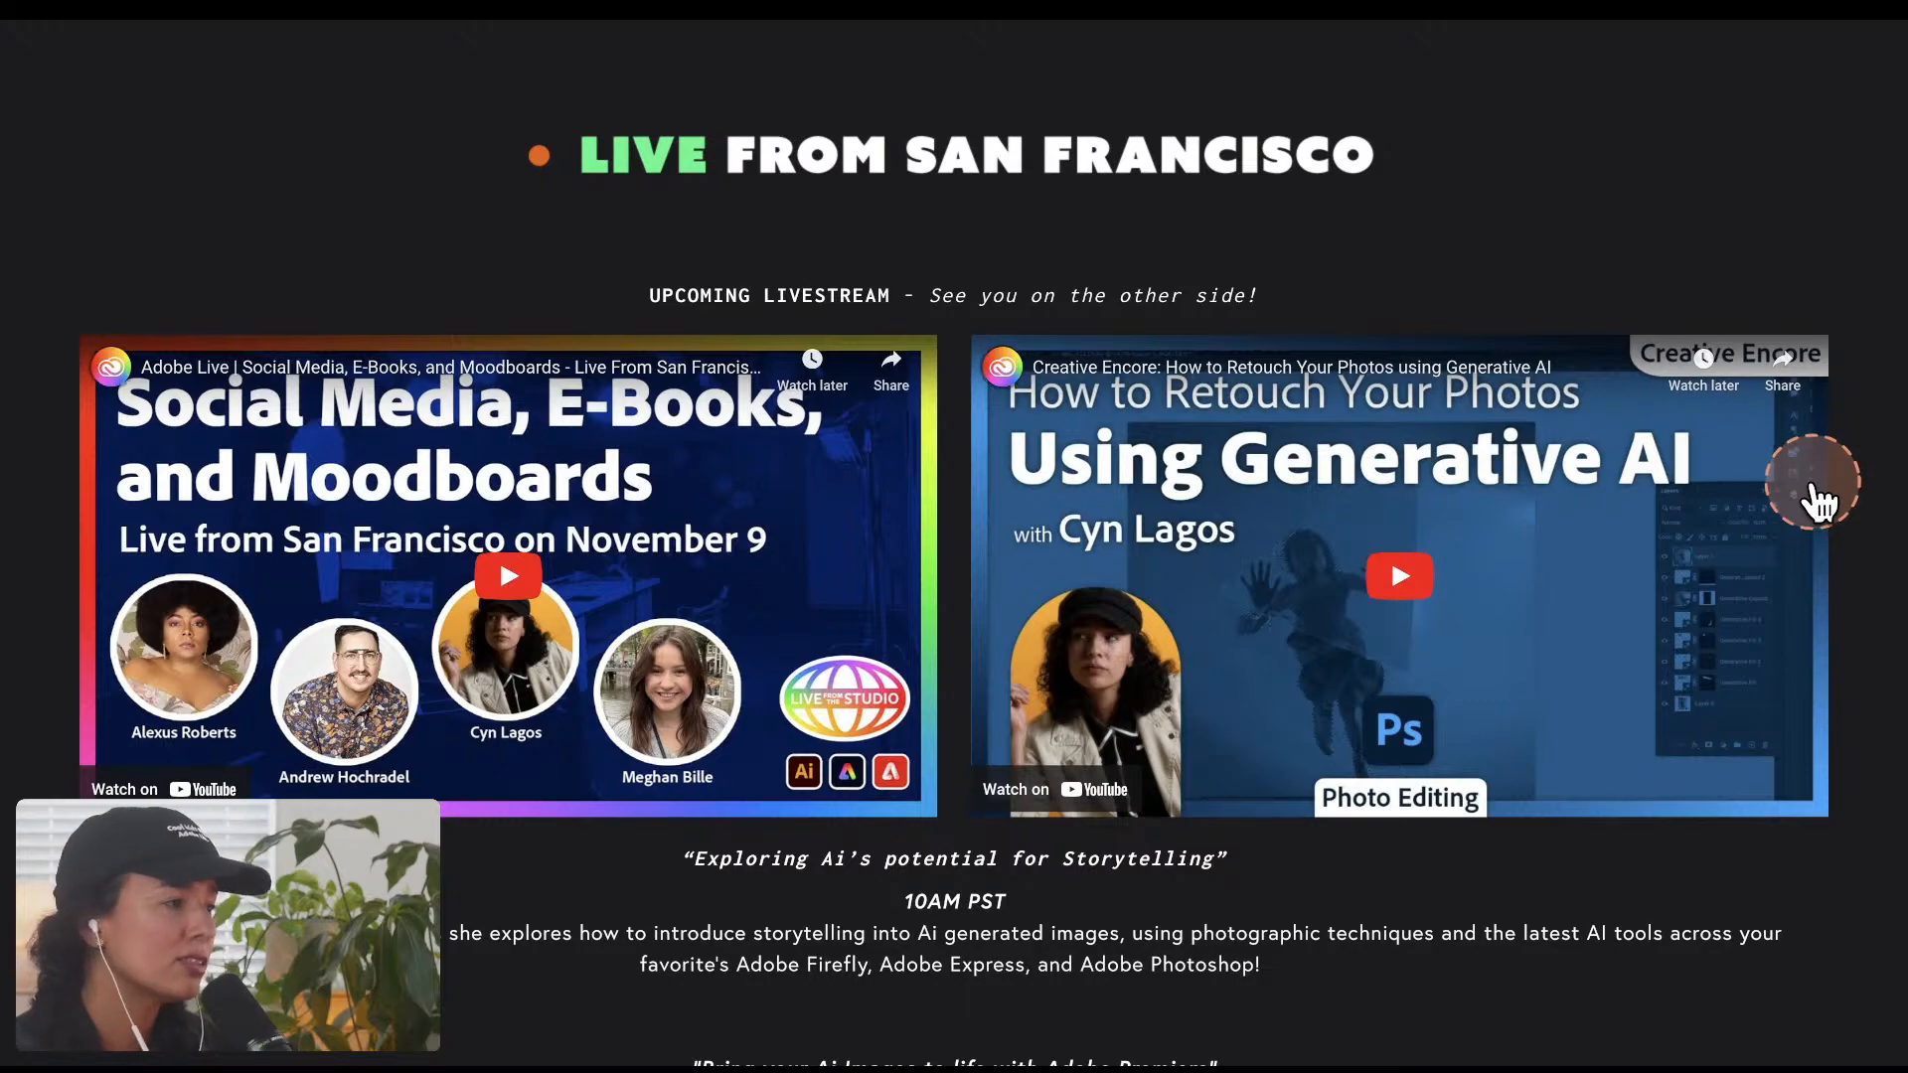
scroll(1806, 517, down, 1)
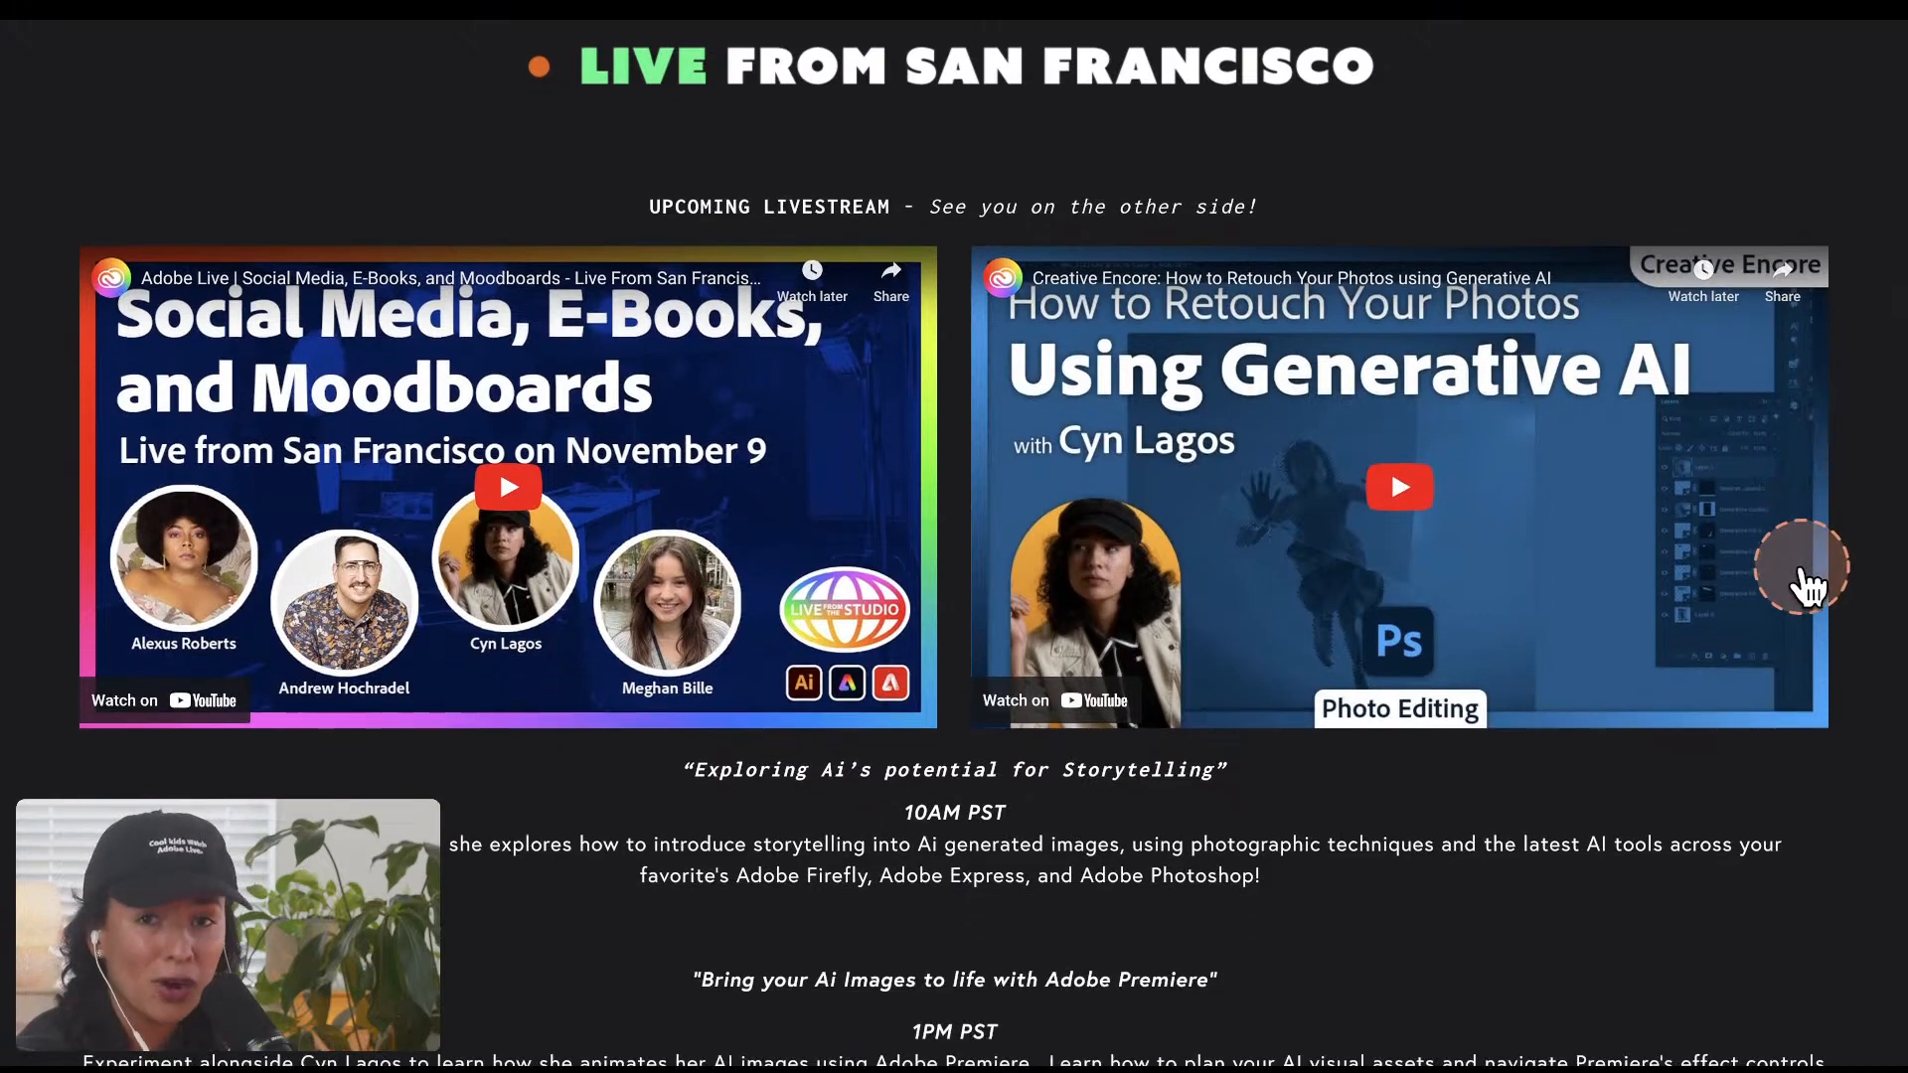
scroll(1805, 567, down, 4)
scroll(1803, 557, down, 1)
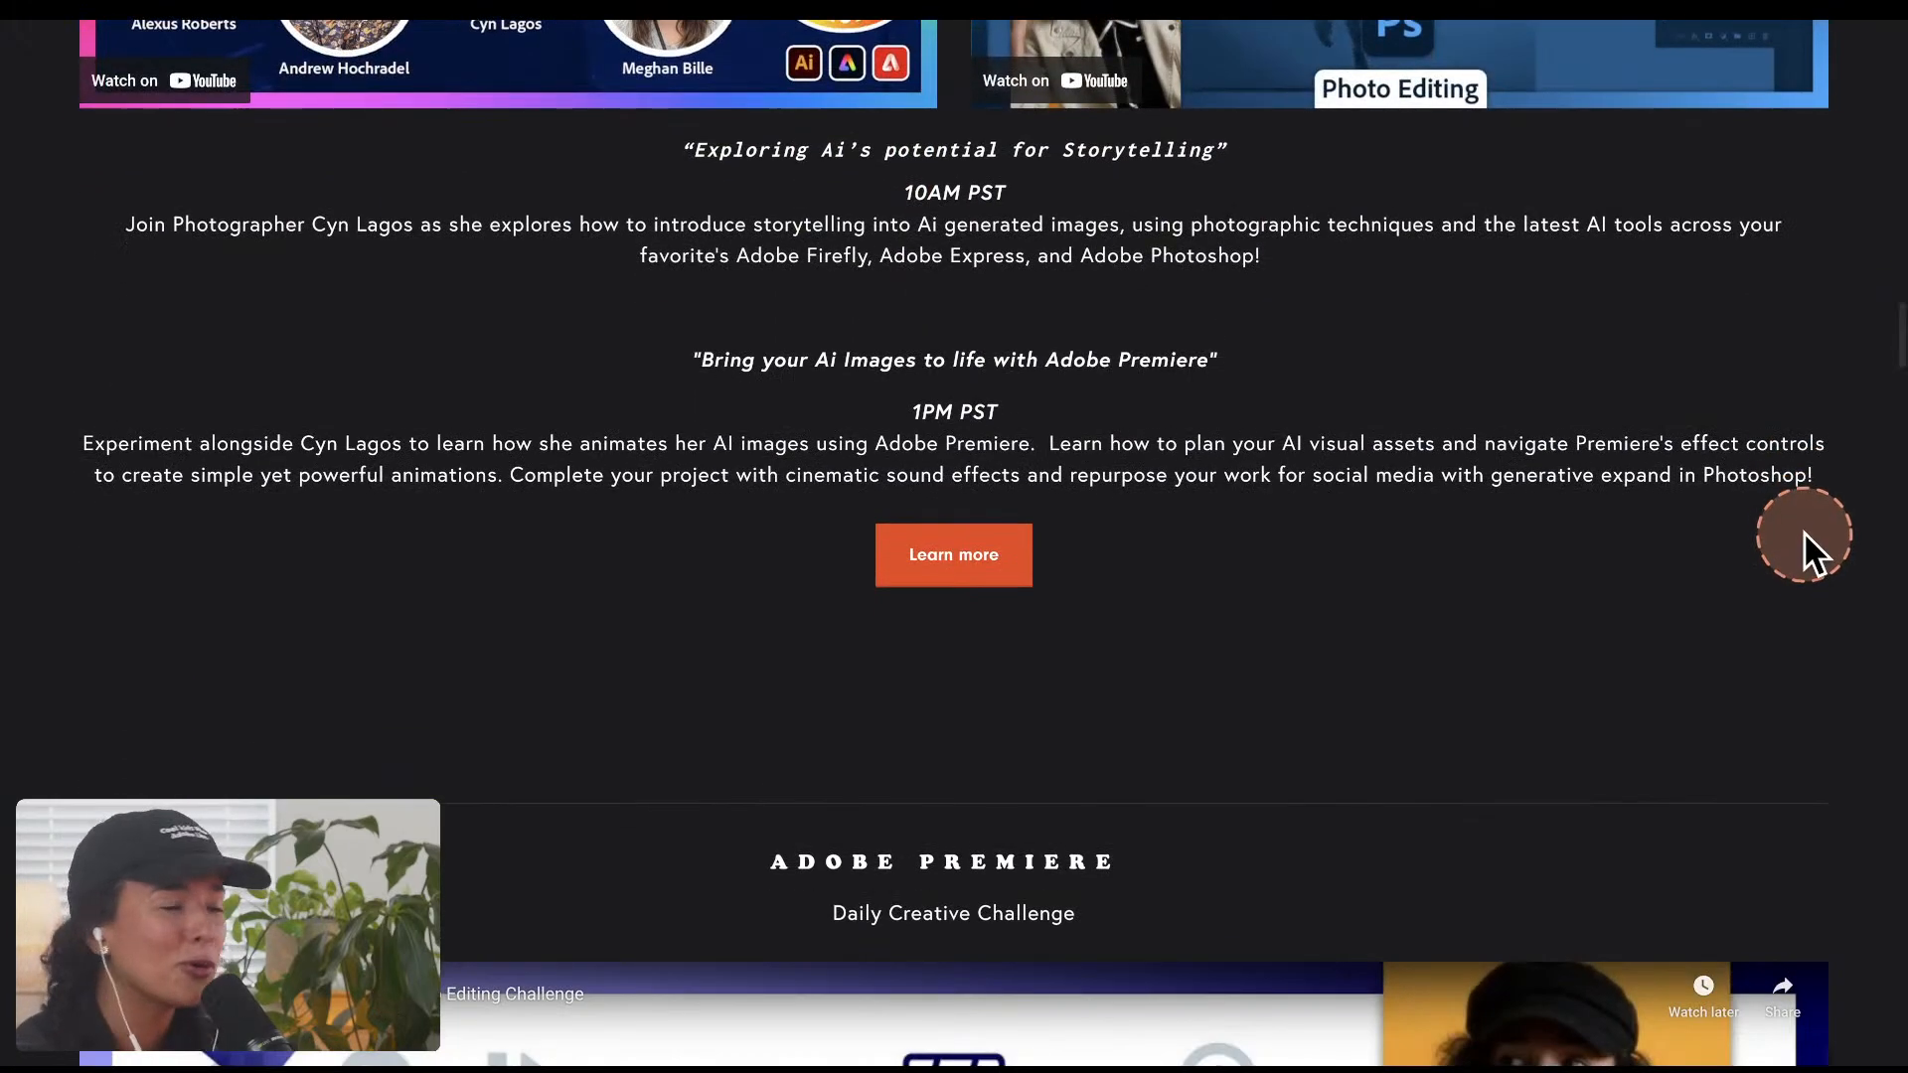
scroll(1803, 551, down, 5)
scroll(1810, 528, down, 1)
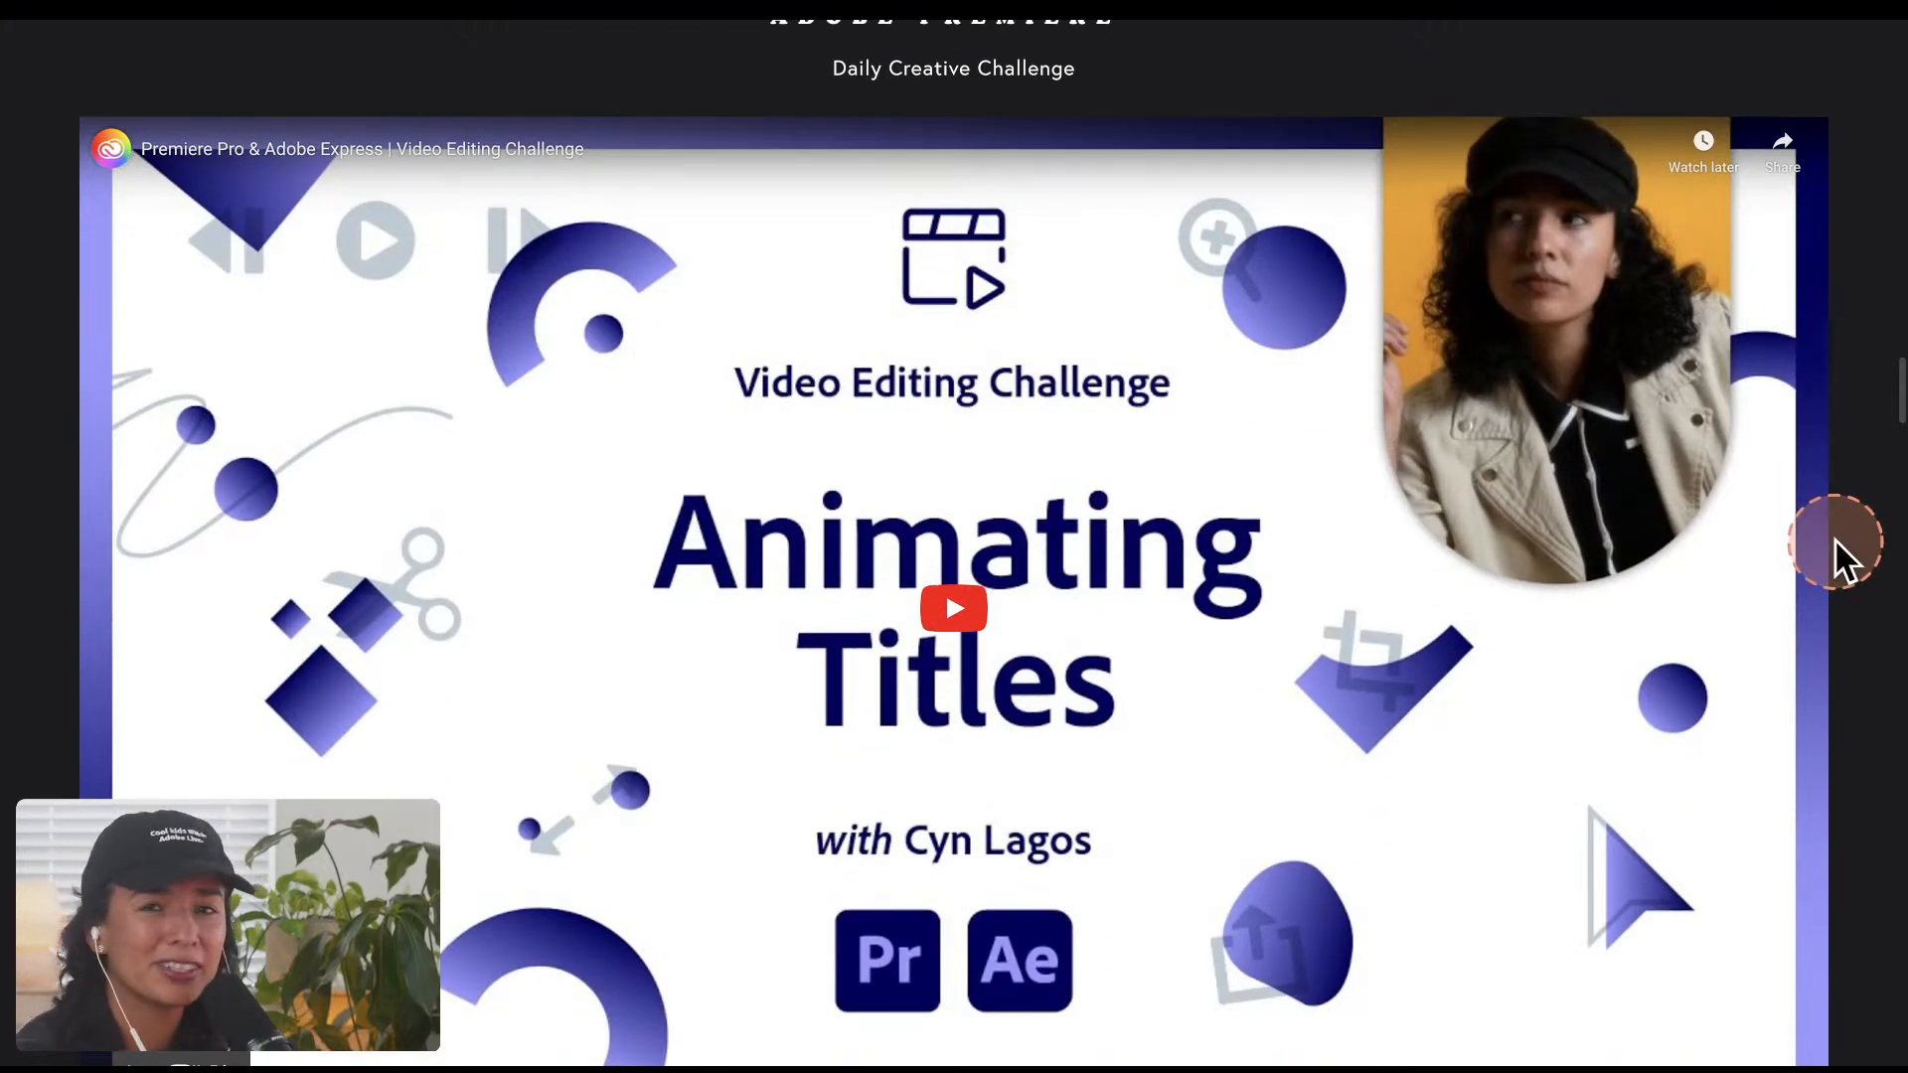
scroll(1887, 456, down, 2)
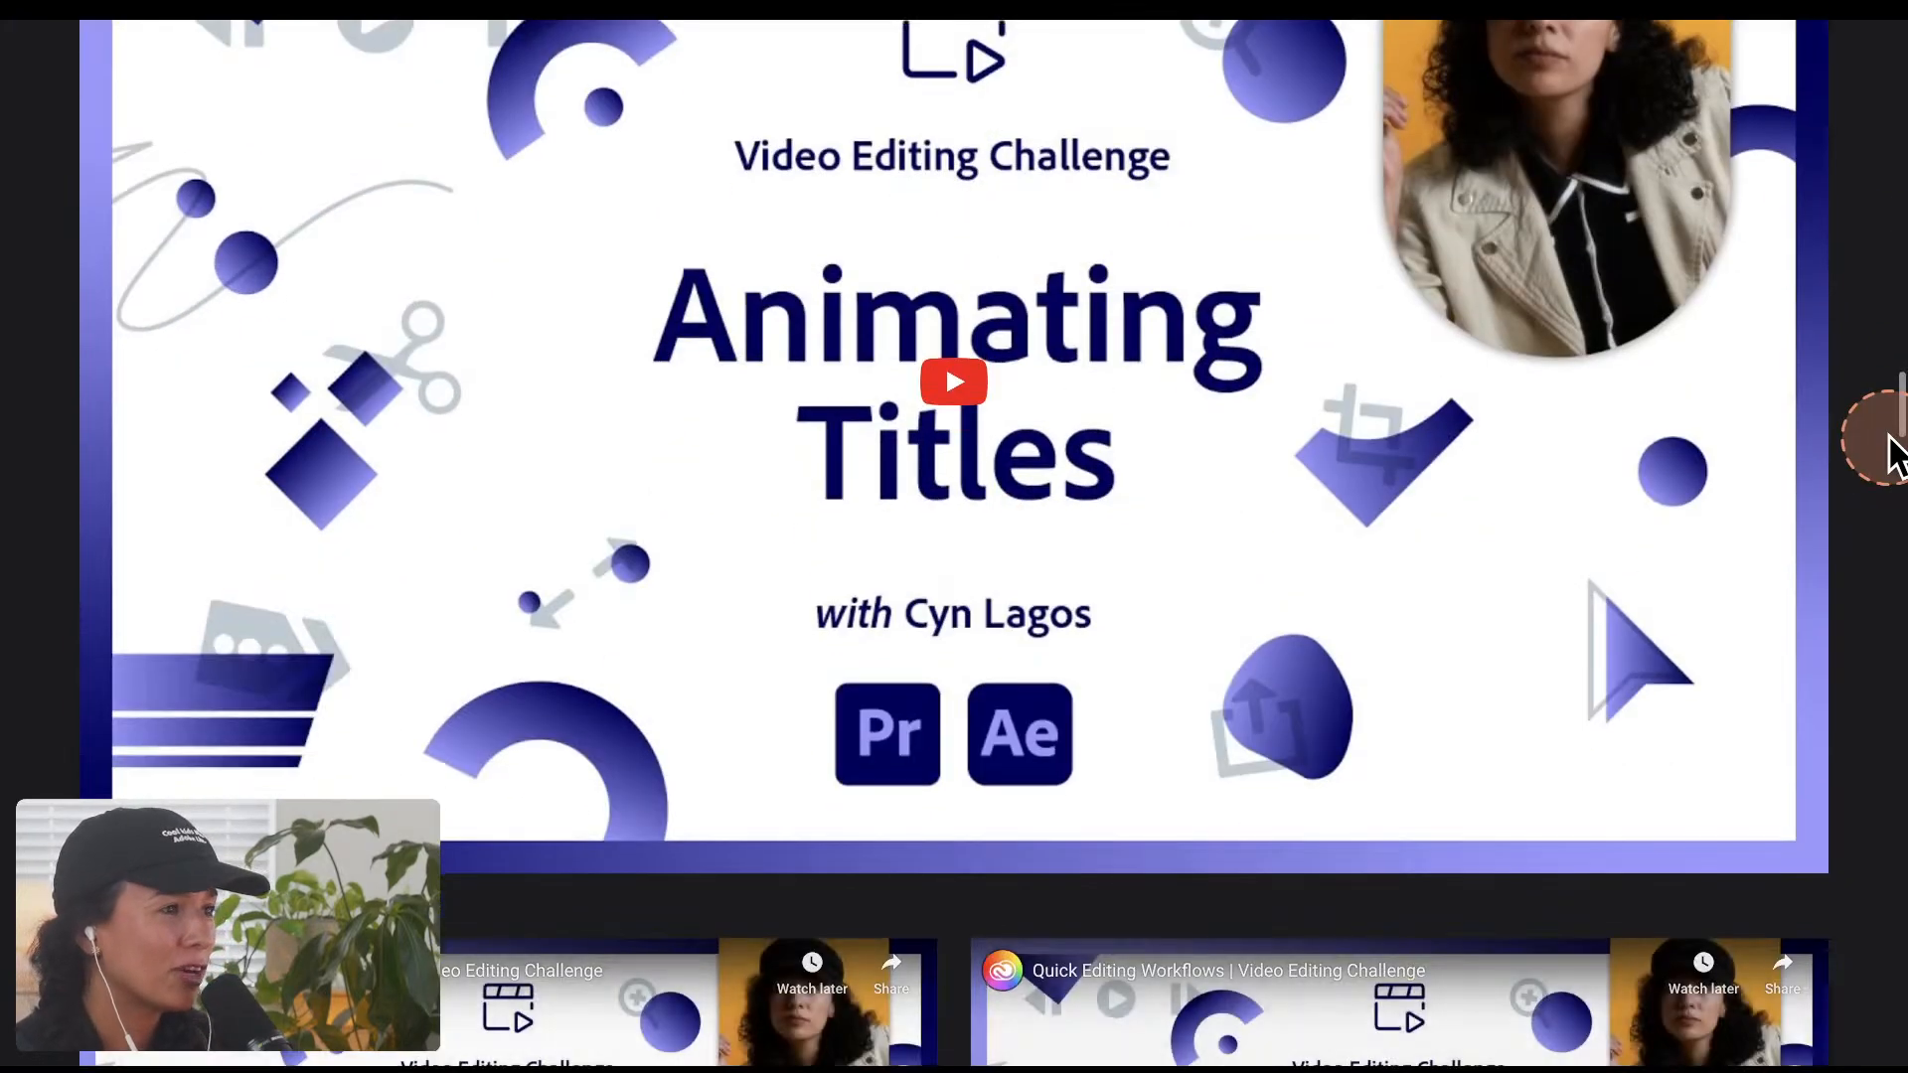
scroll(1893, 455, down, 5)
scroll(1893, 455, down, 1)
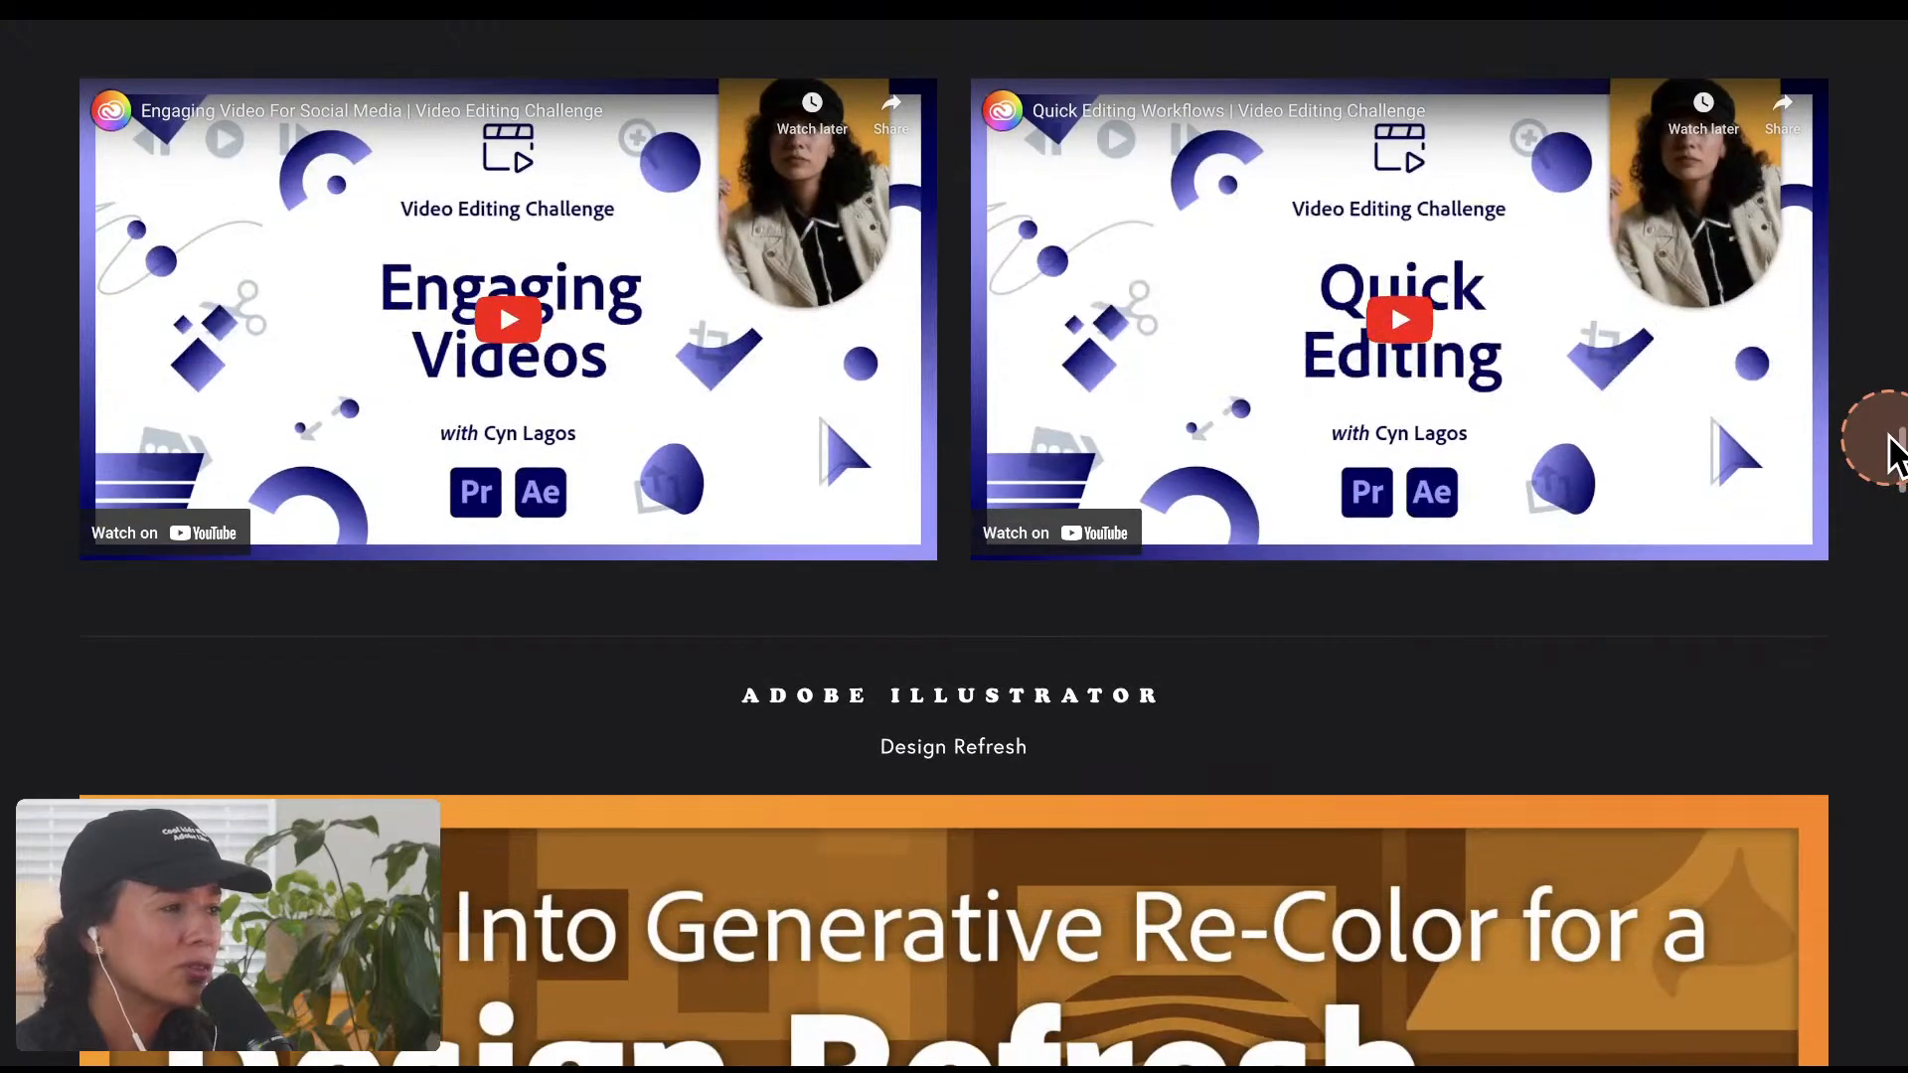
scroll(1892, 455, down, 2)
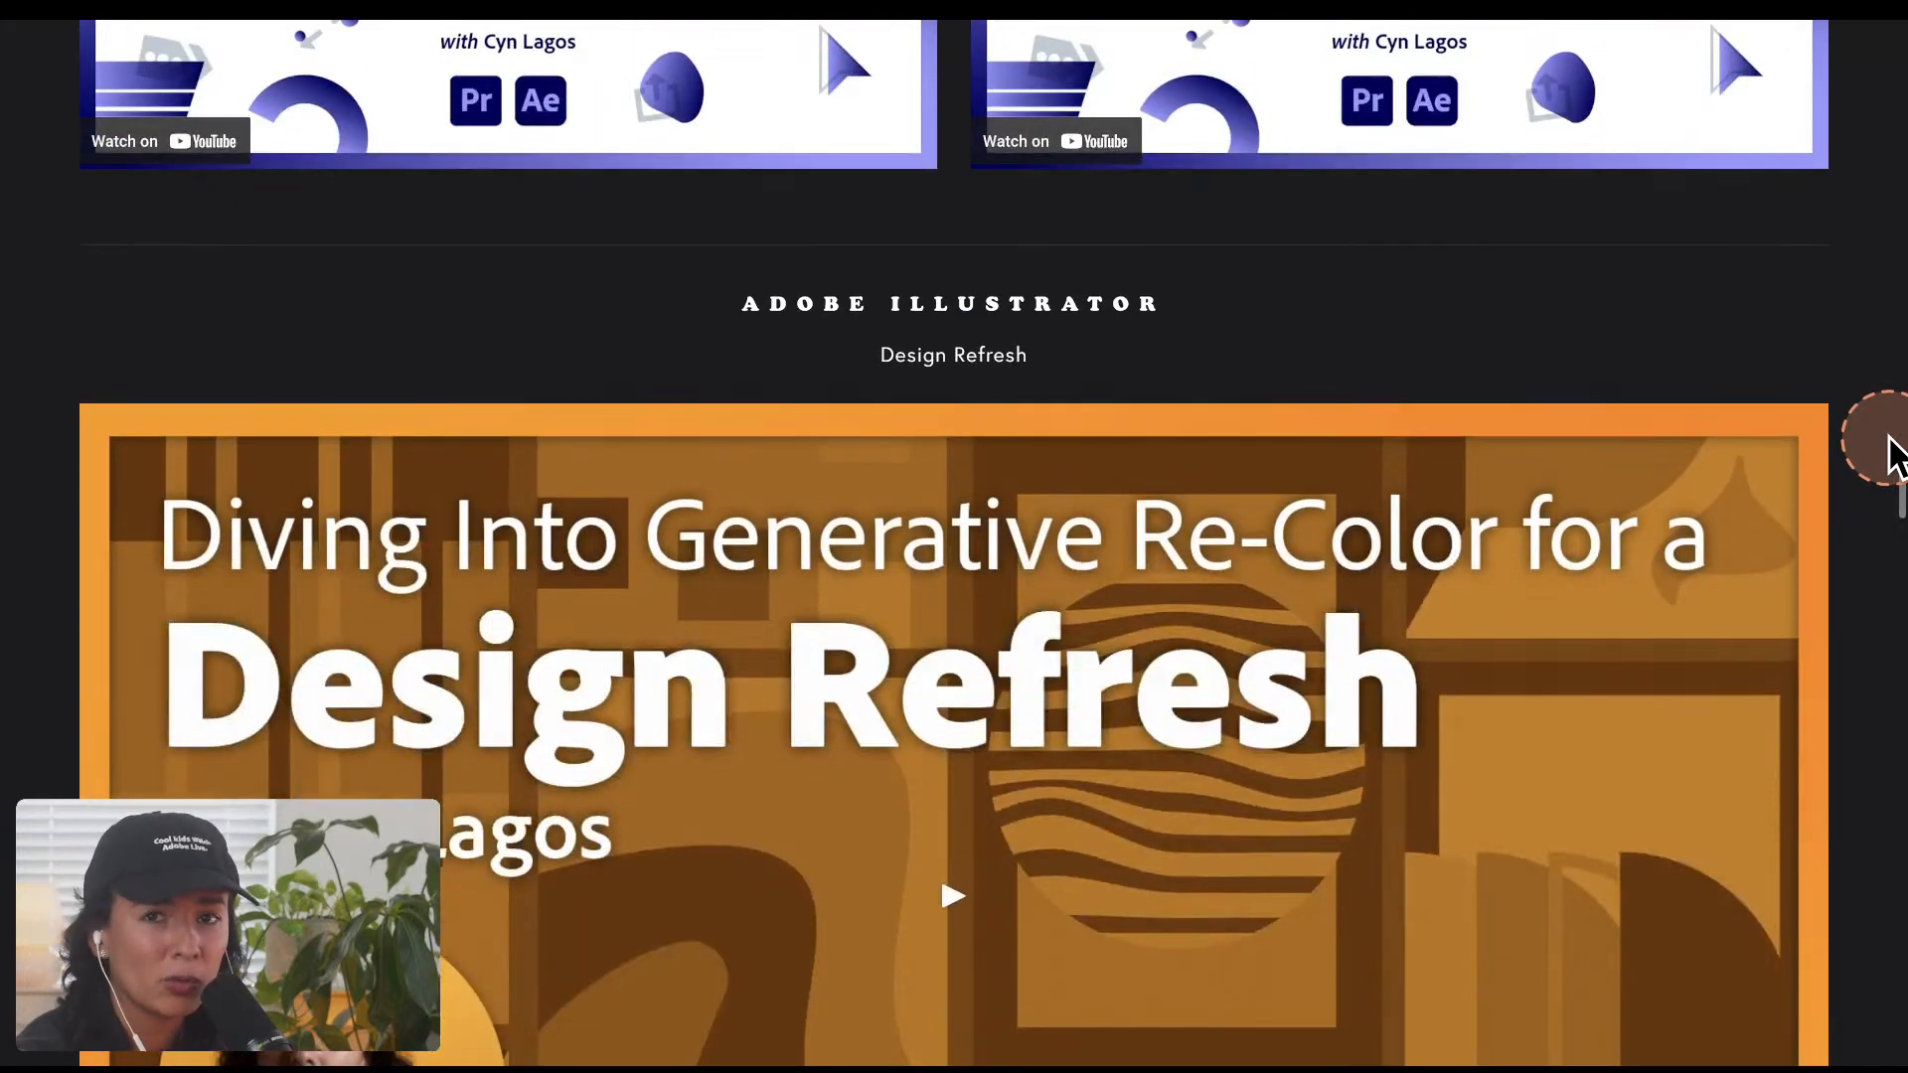
scroll(1893, 456, down, 3)
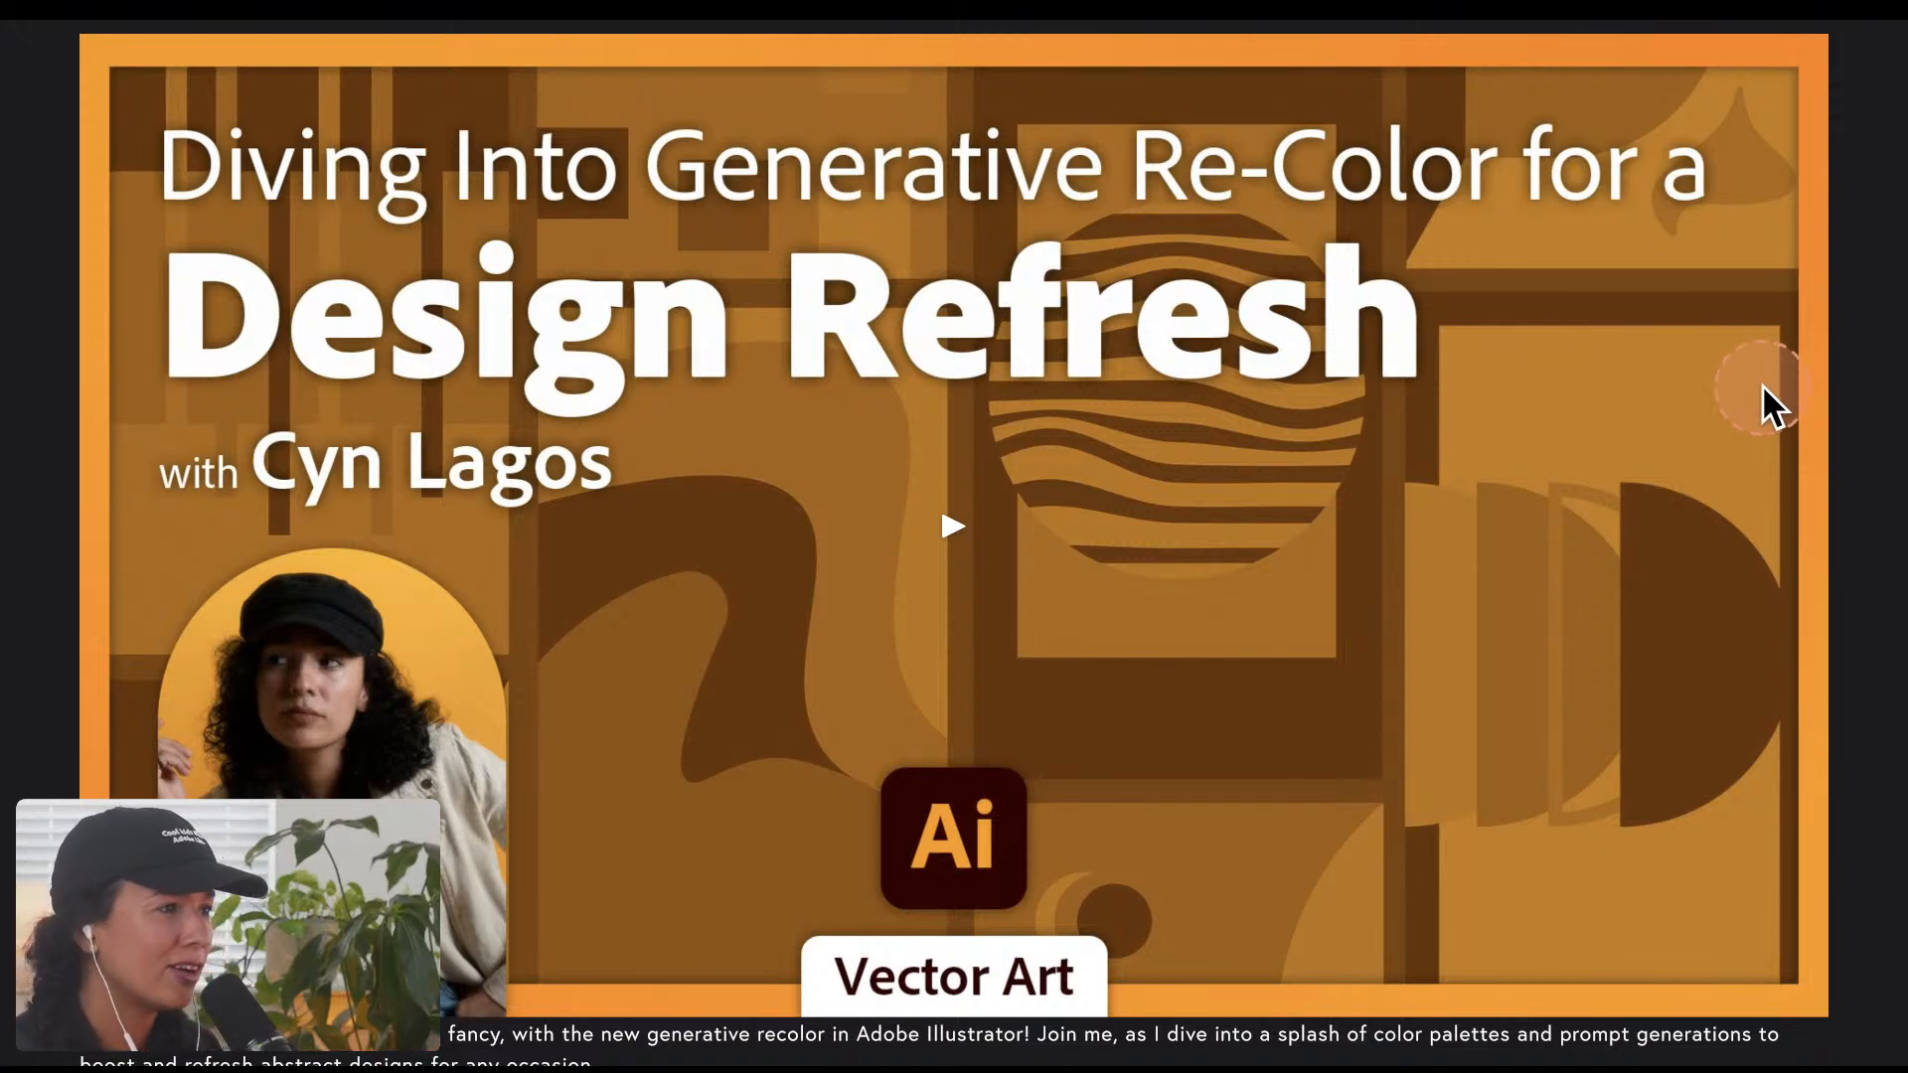
Step: Switch to Photoshop and view the Untitled-1 living room mockup, then return to the AdobeStock_483934075.jpeg book mockup
mouse_move(974, 12)
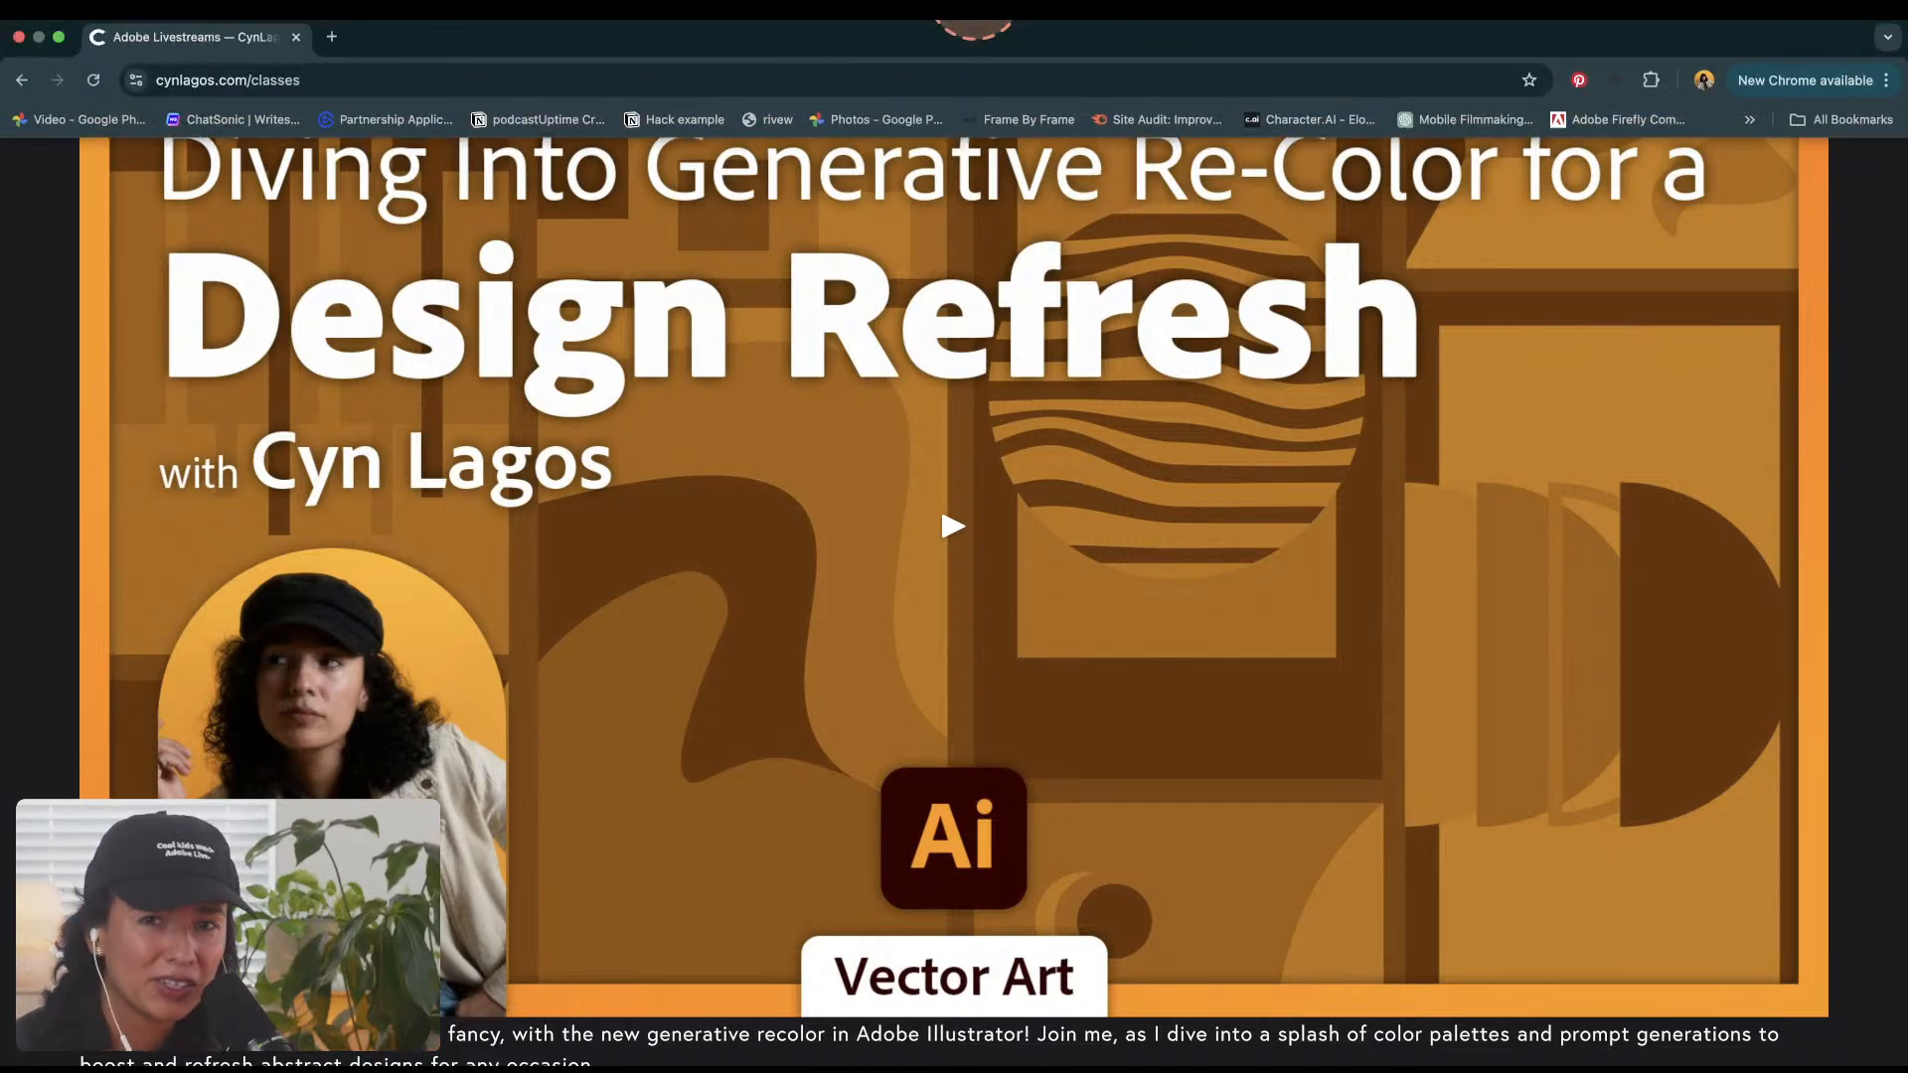
key(ctrl+Up)
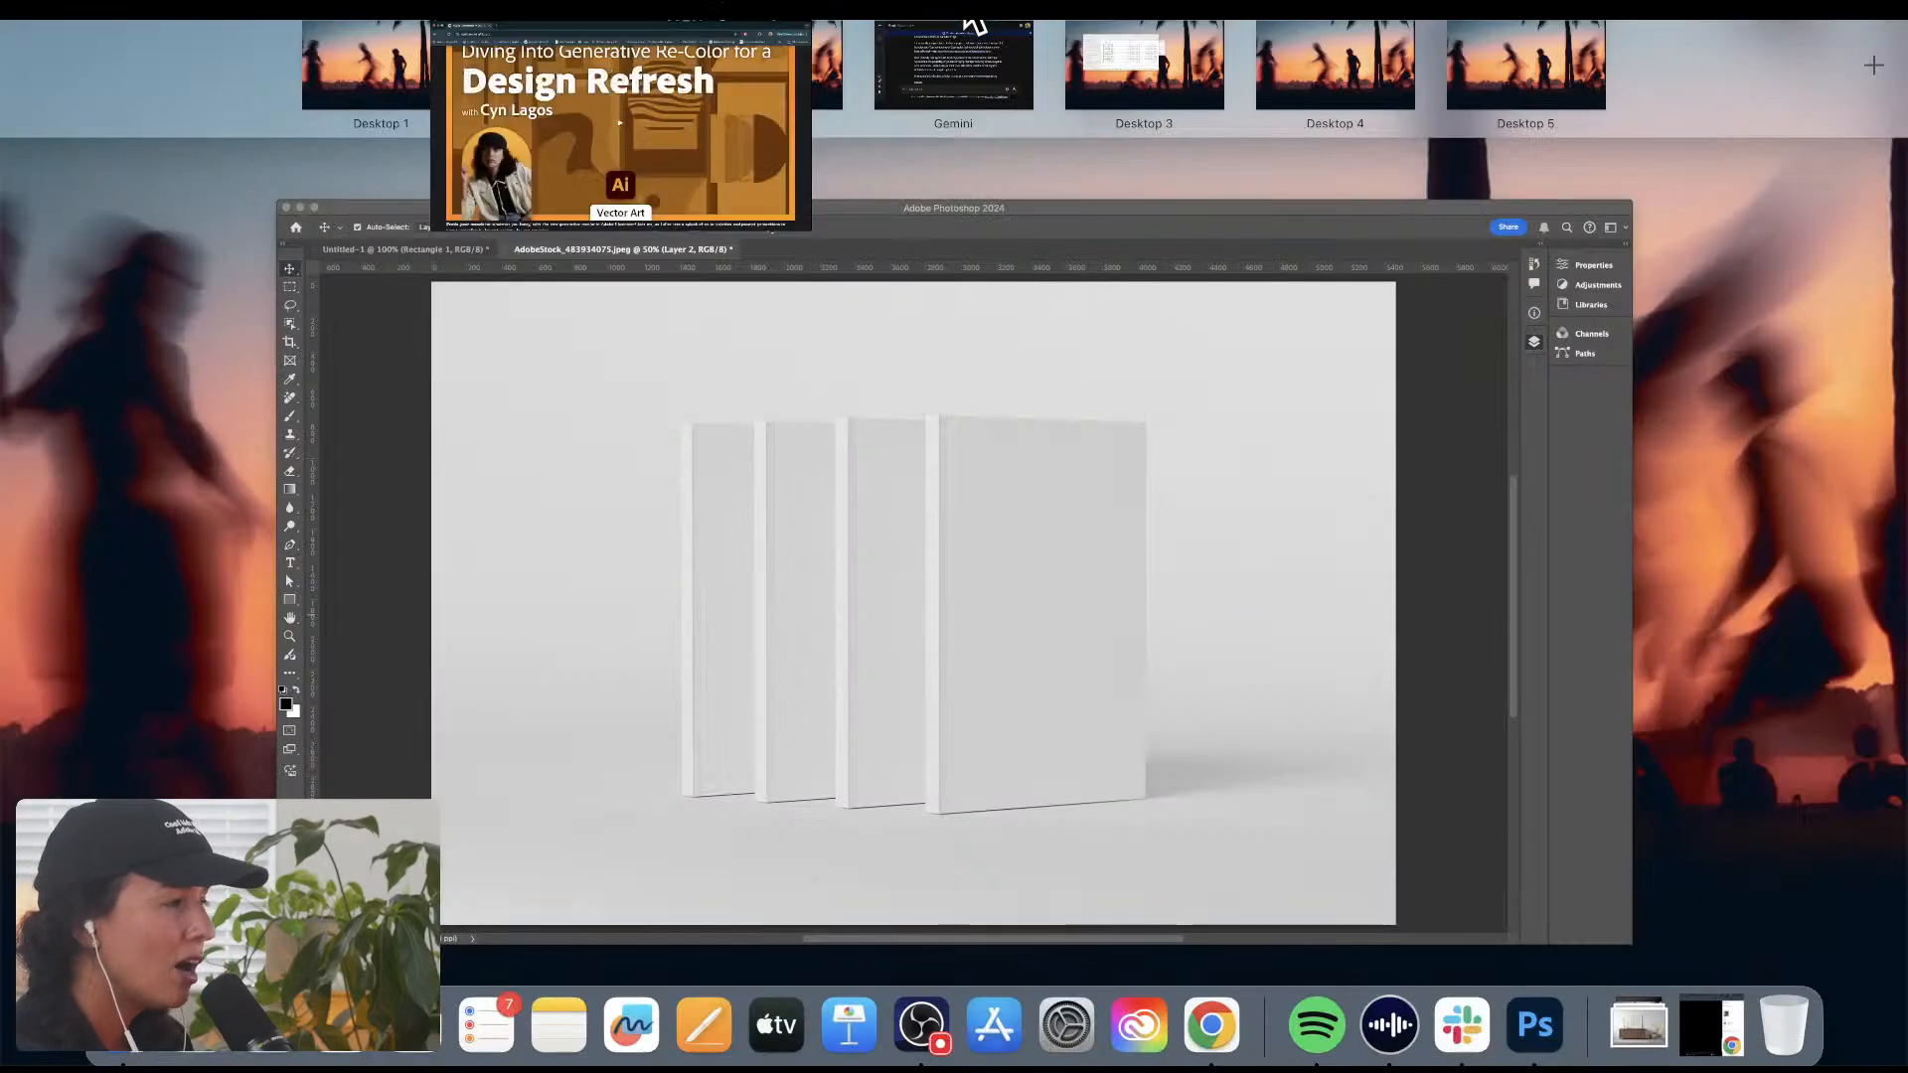
click(929, 554)
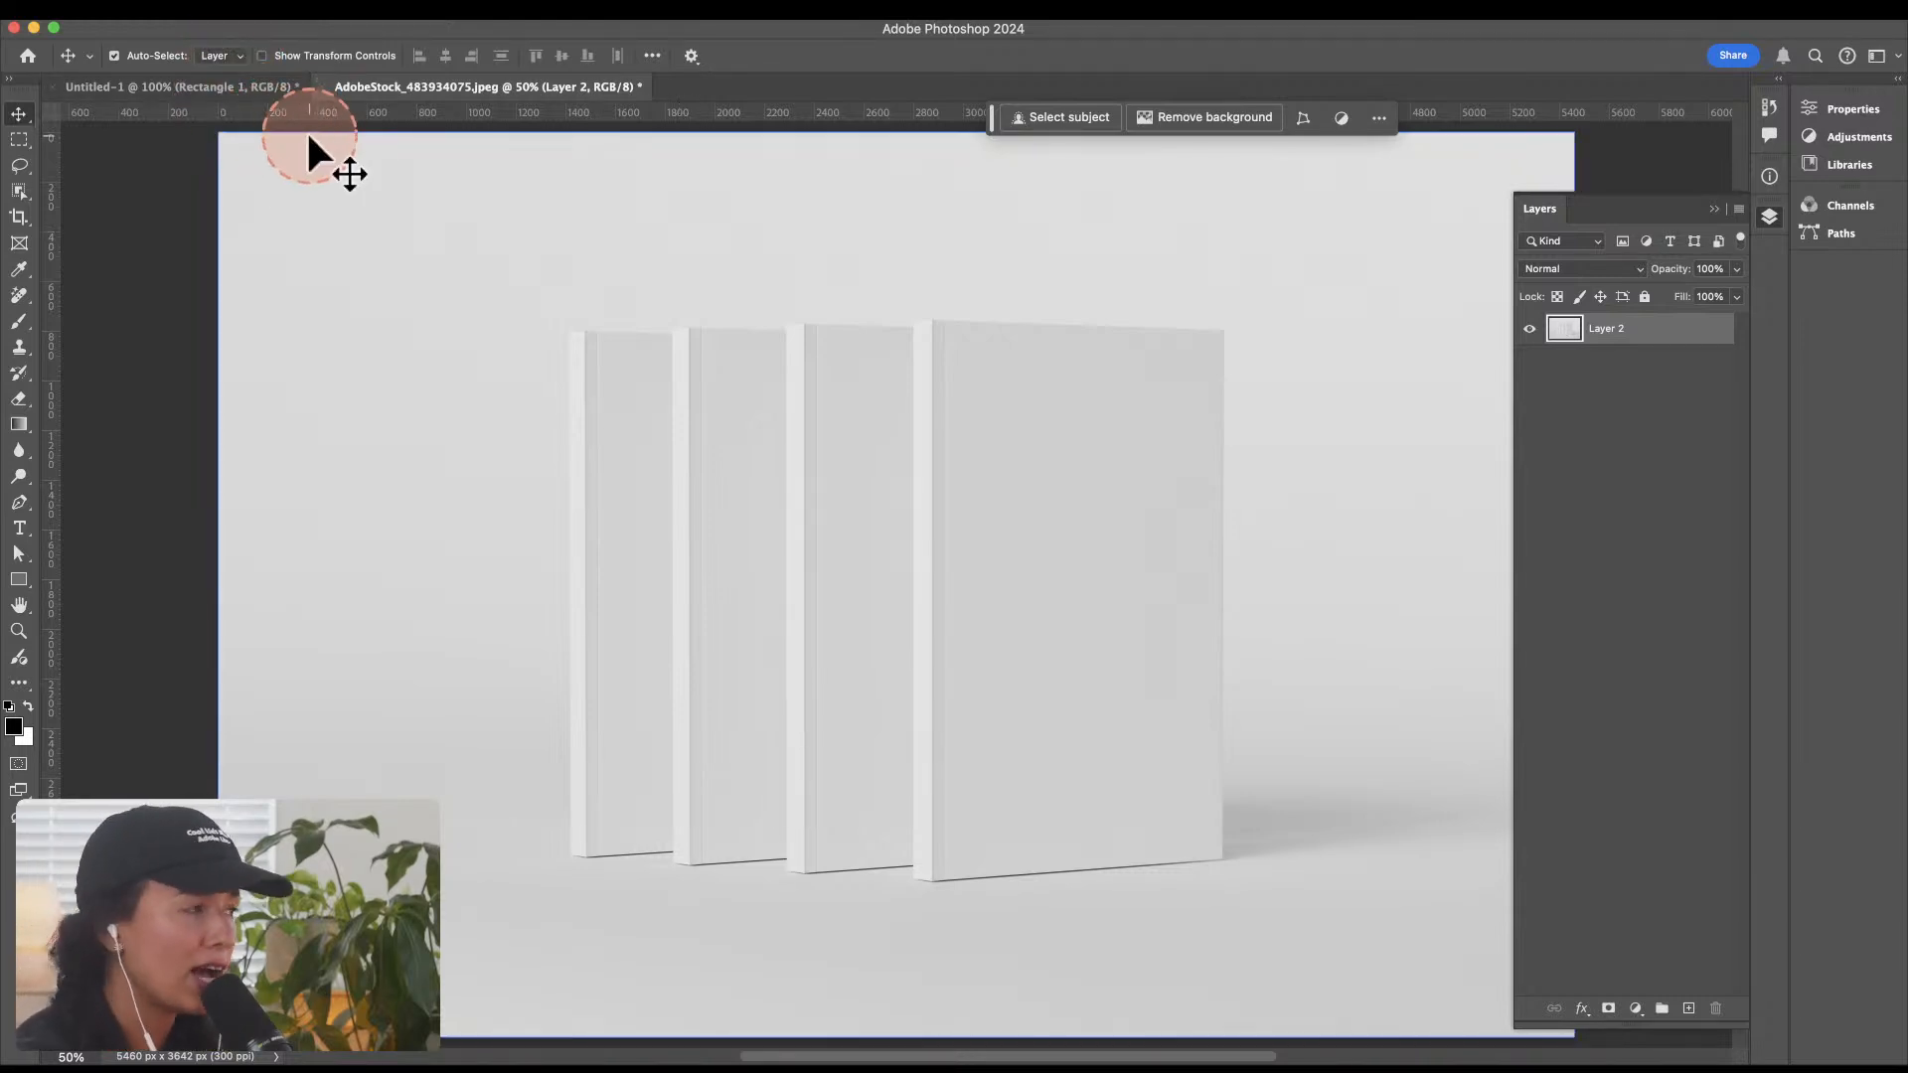
click(246, 88)
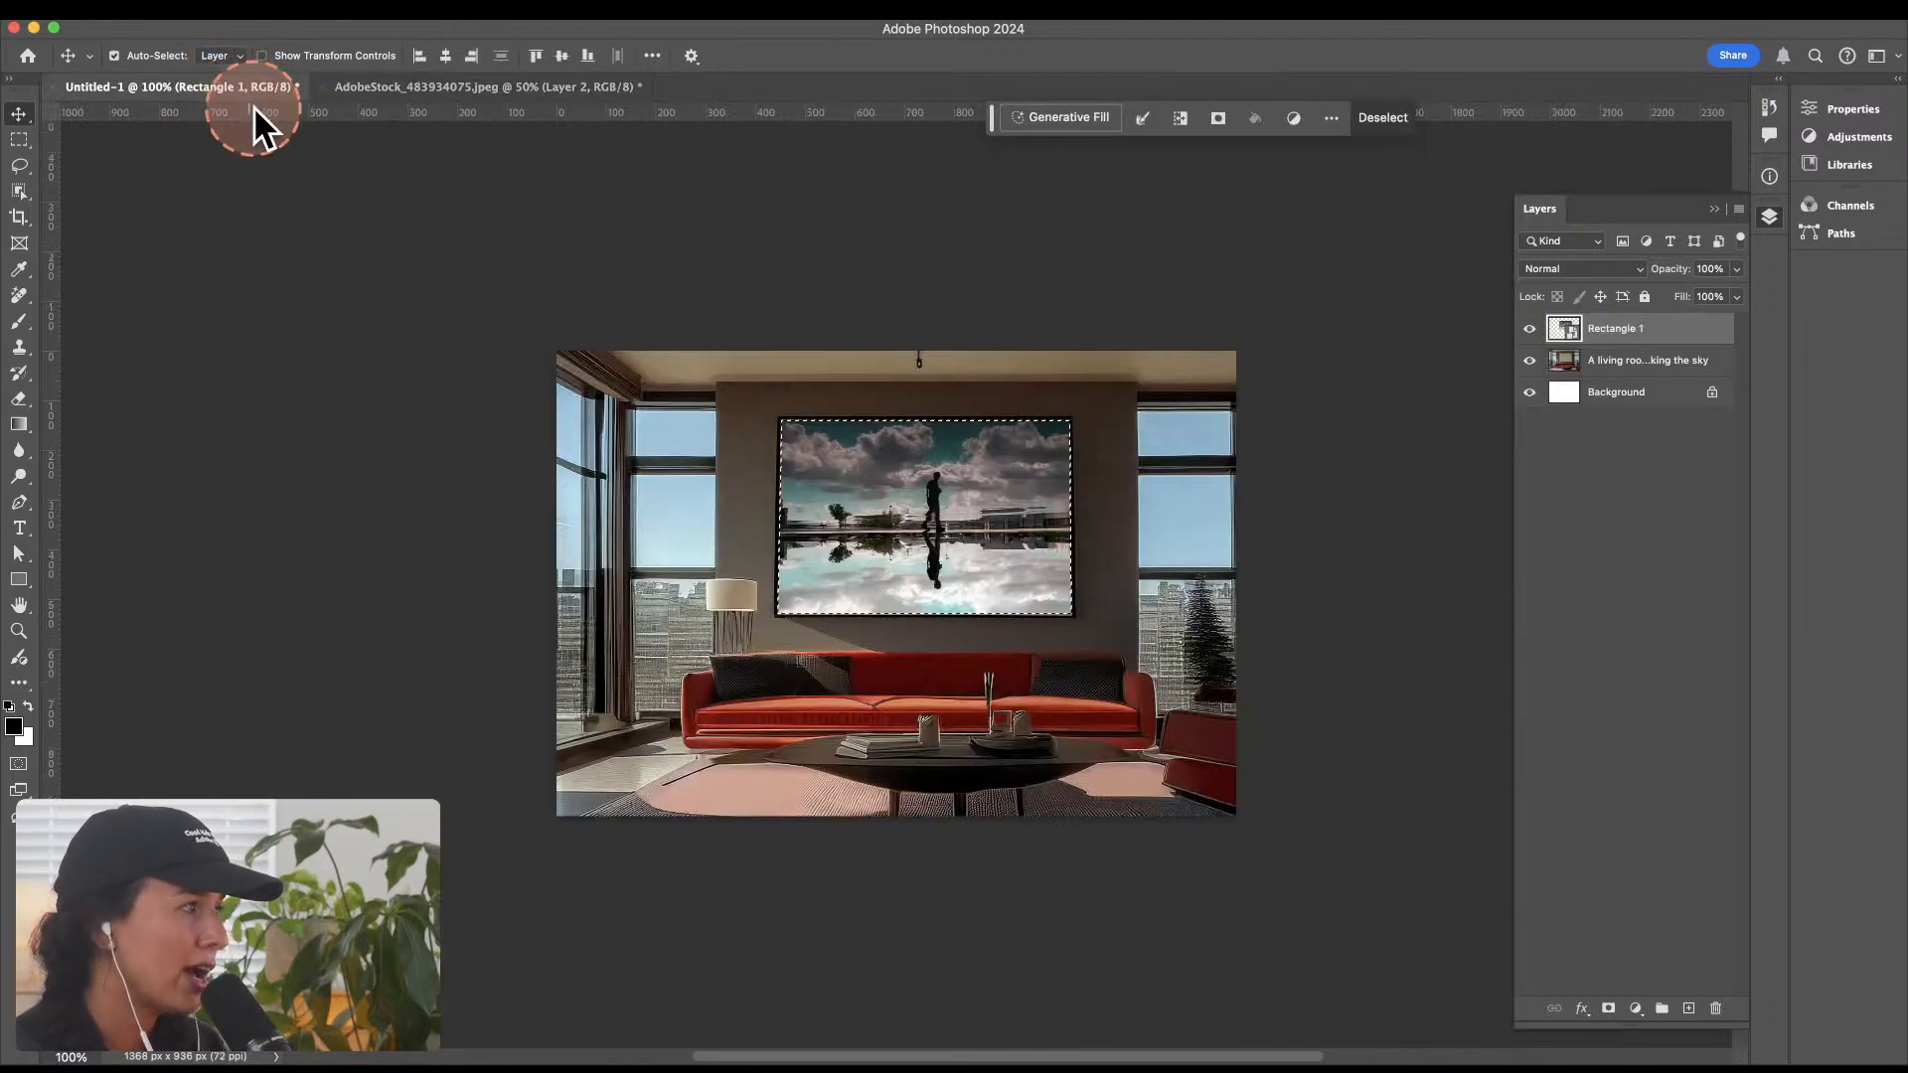
click(477, 86)
Step: Open the stock image AdobeStock_343519671.jpeg as a new document in Photoshop
key(super+Tab)
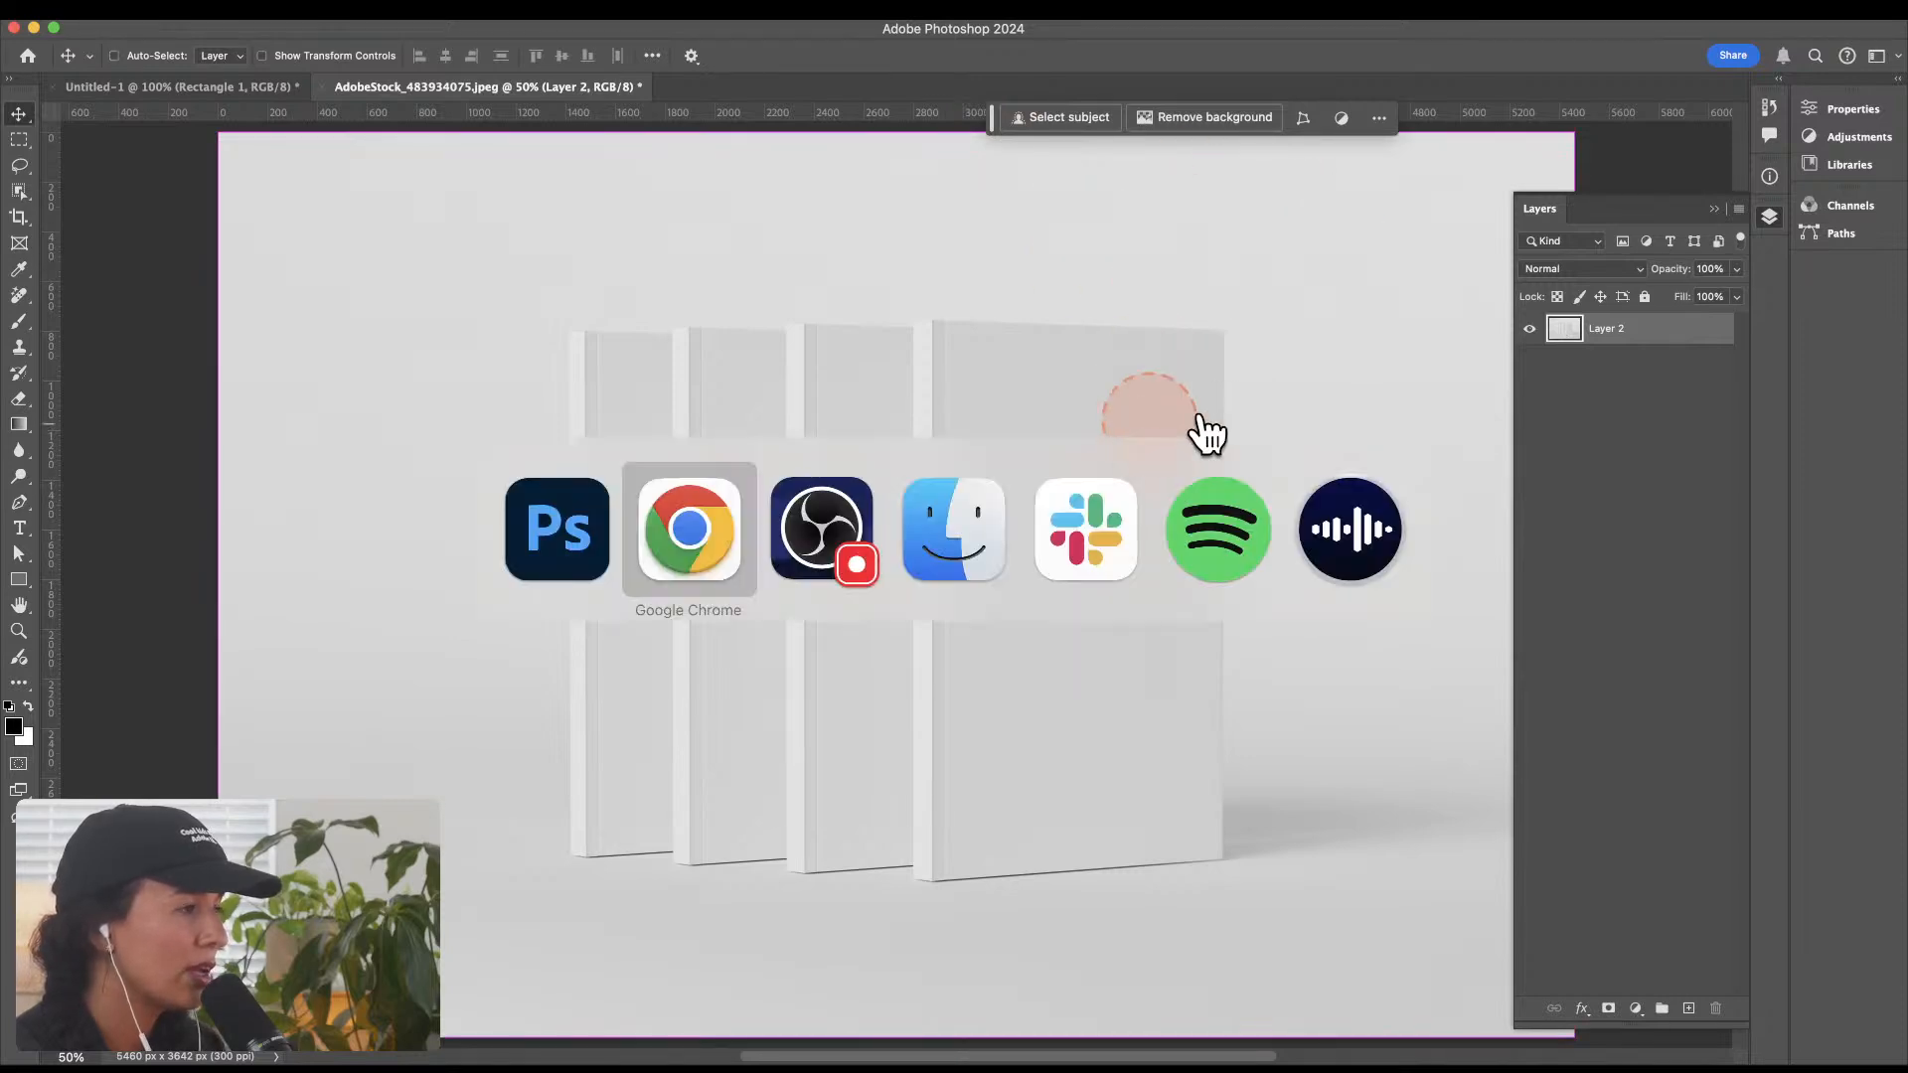
click(994, 541)
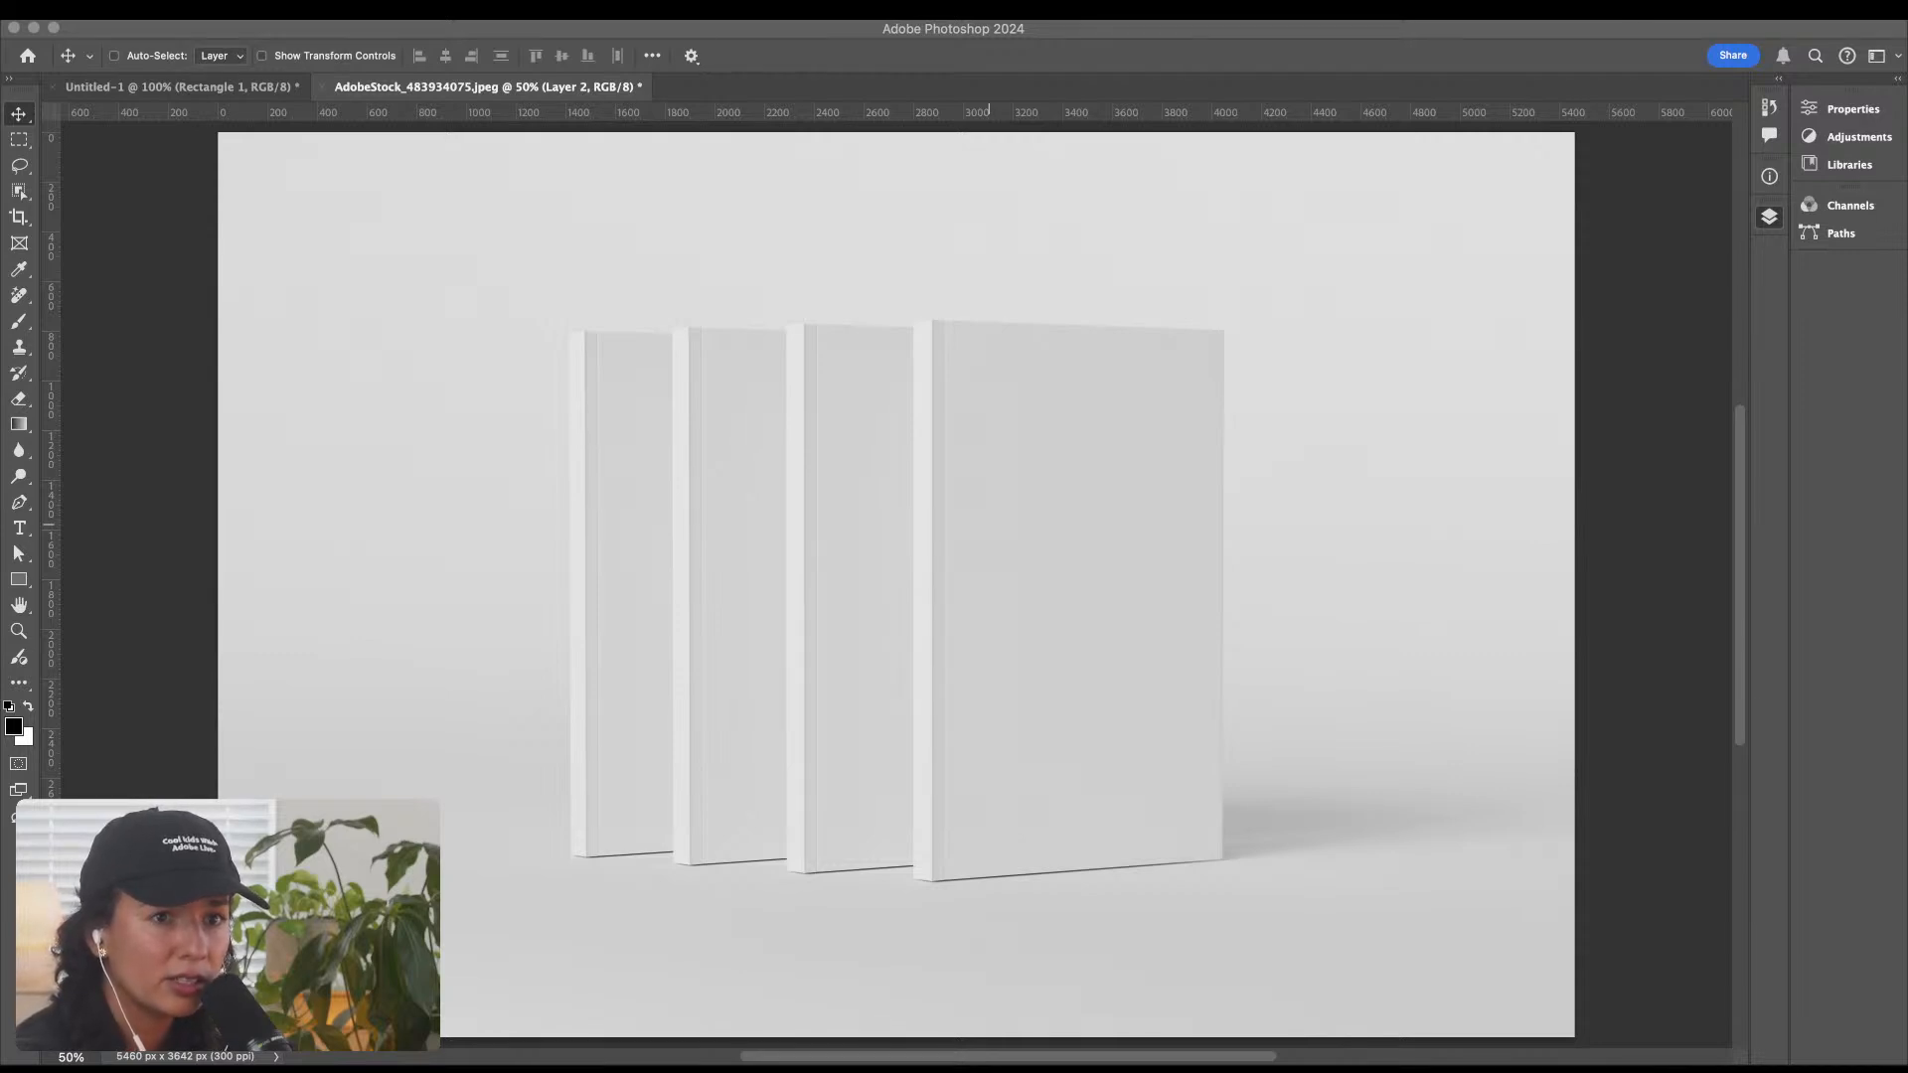
key(super+Tab)
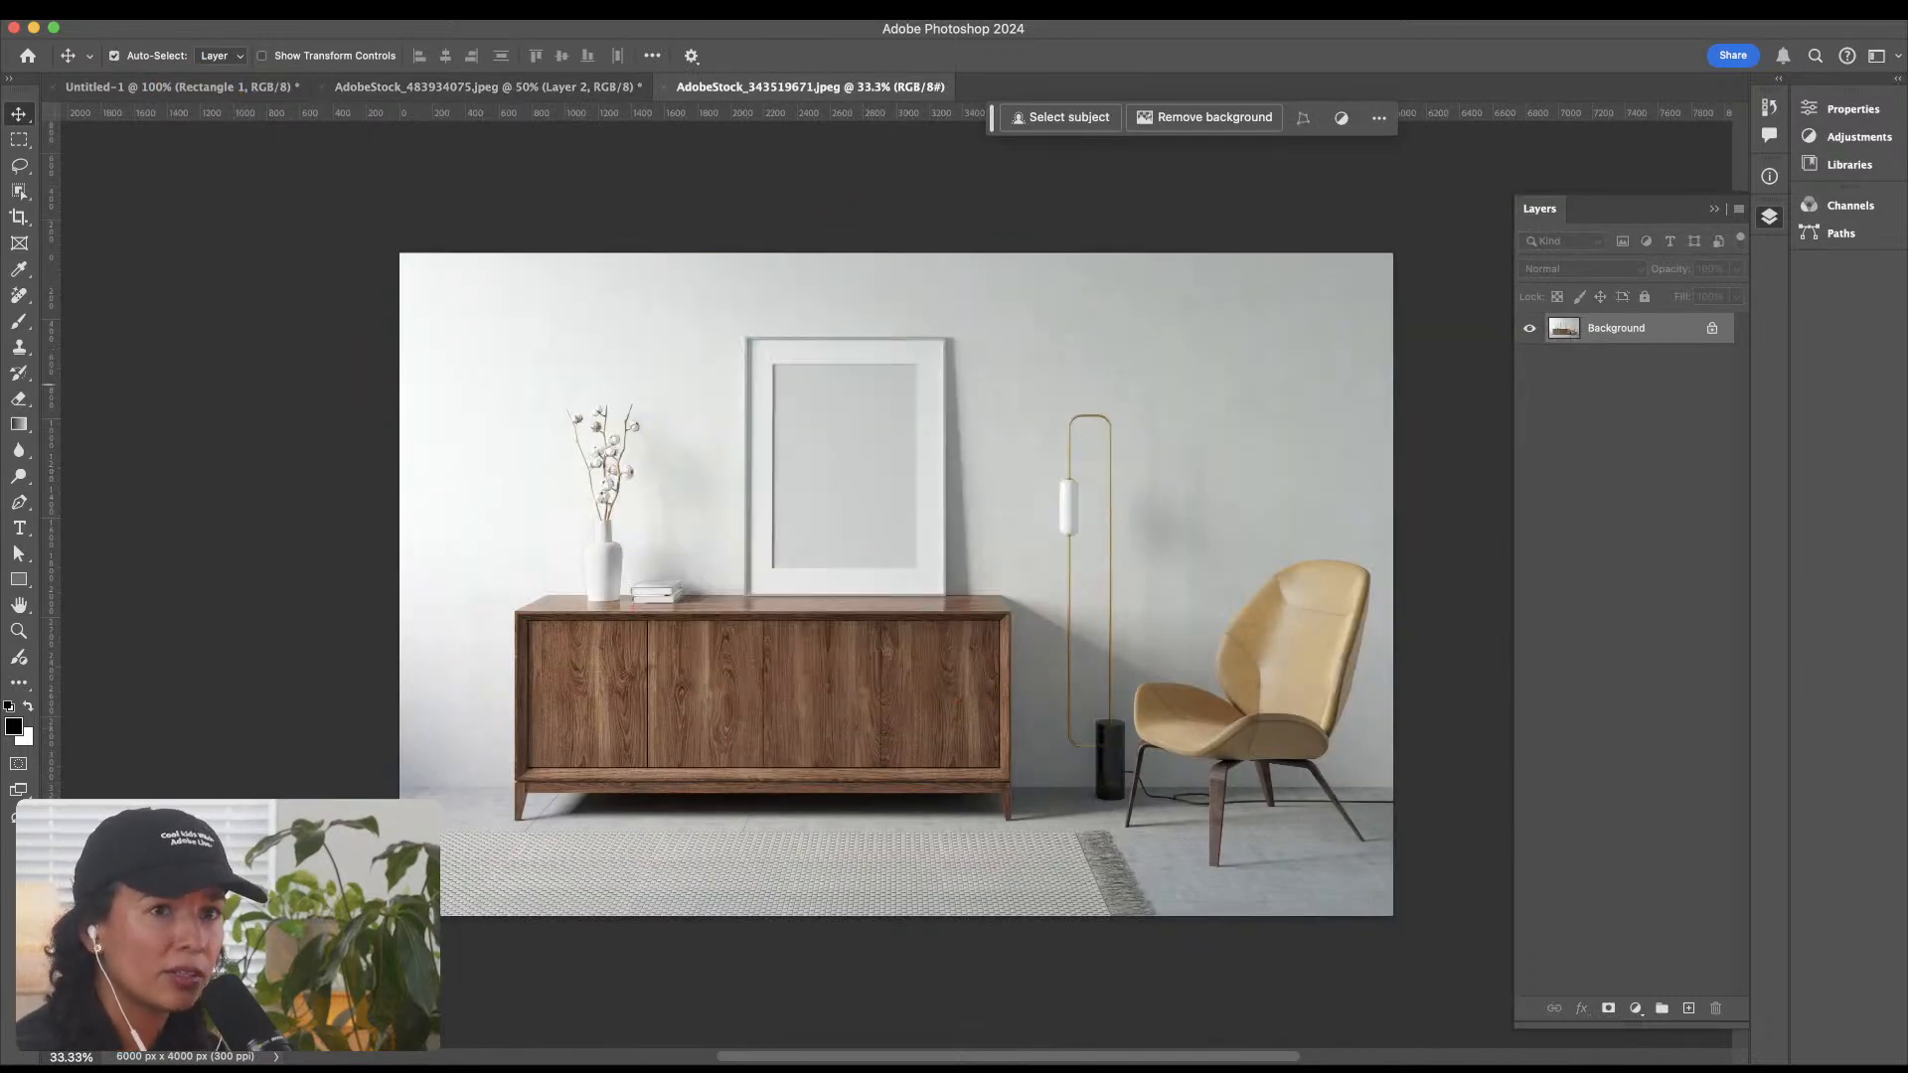
Step: Switch to the Chrome window and load the copied Adobe Stock address for "whale underwater" images
key(super+Tab)
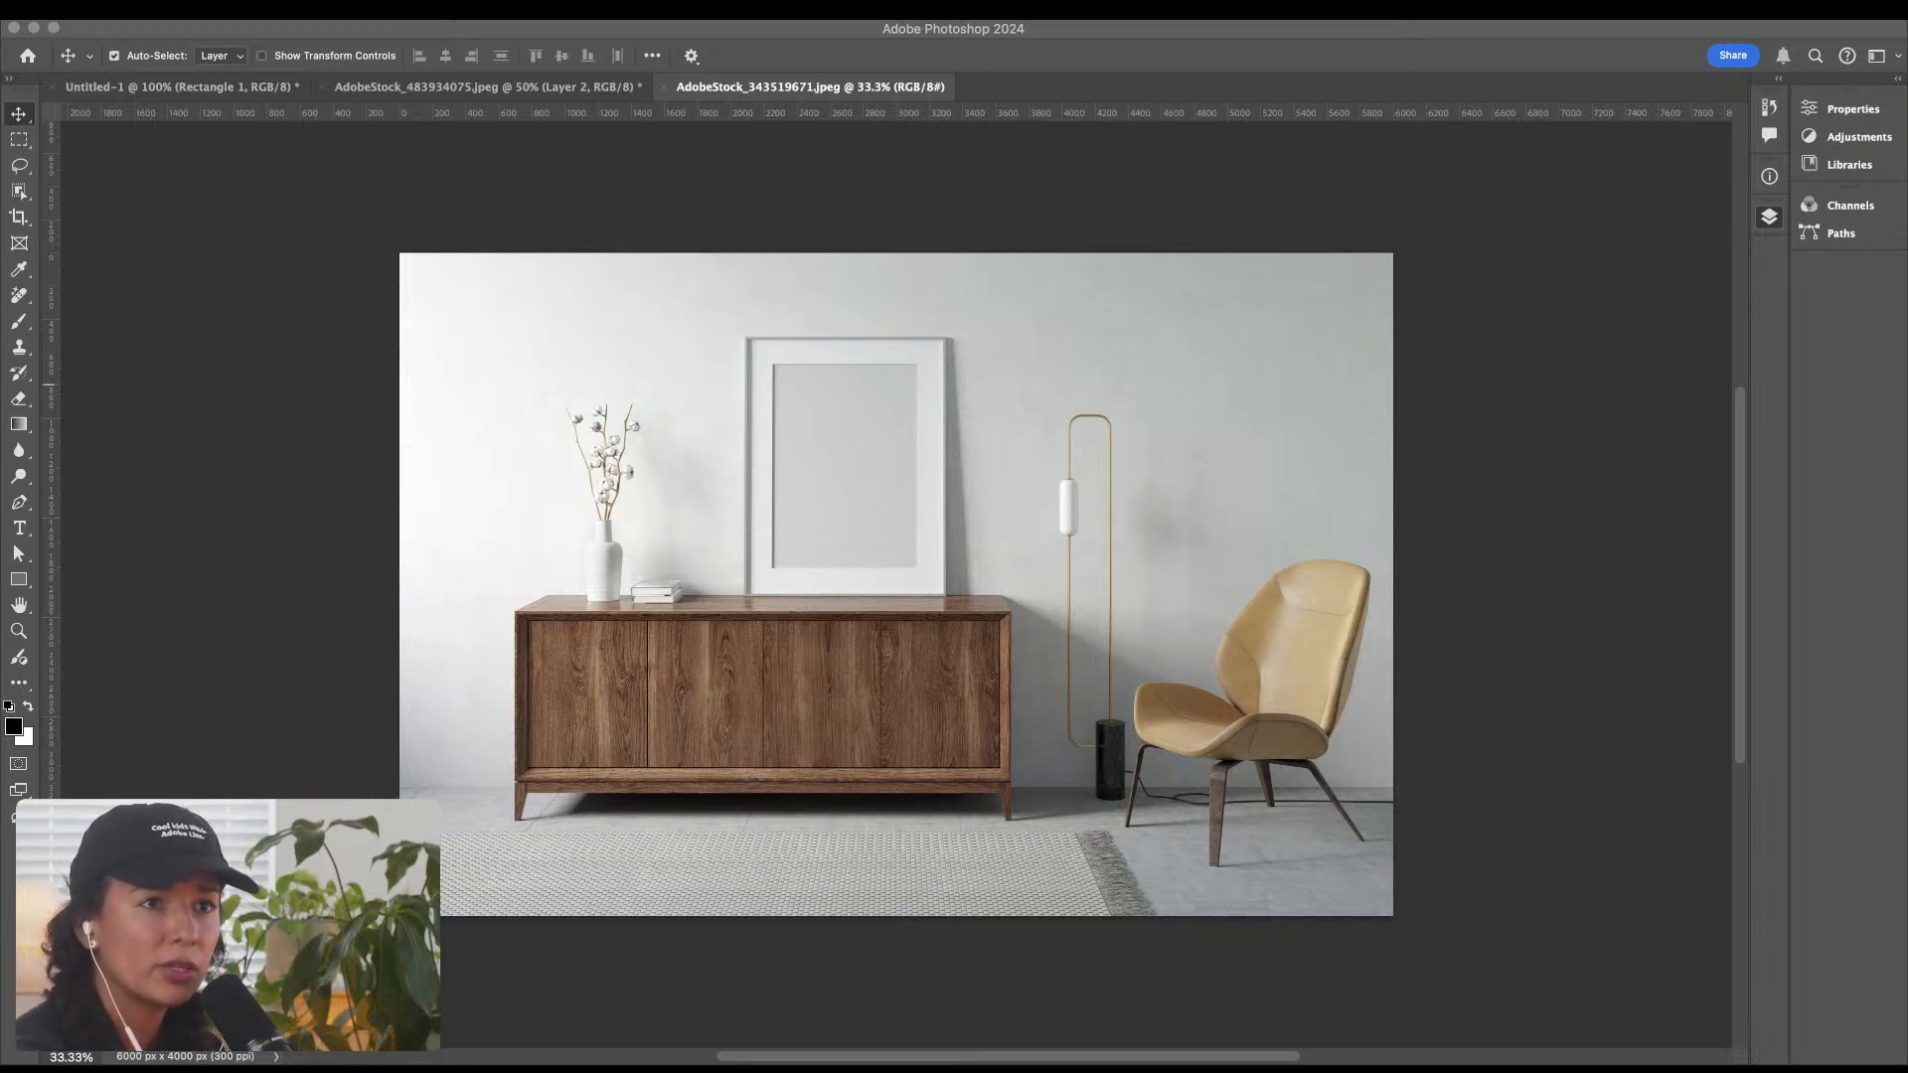
key(super+Tab)
key(super+Tab)
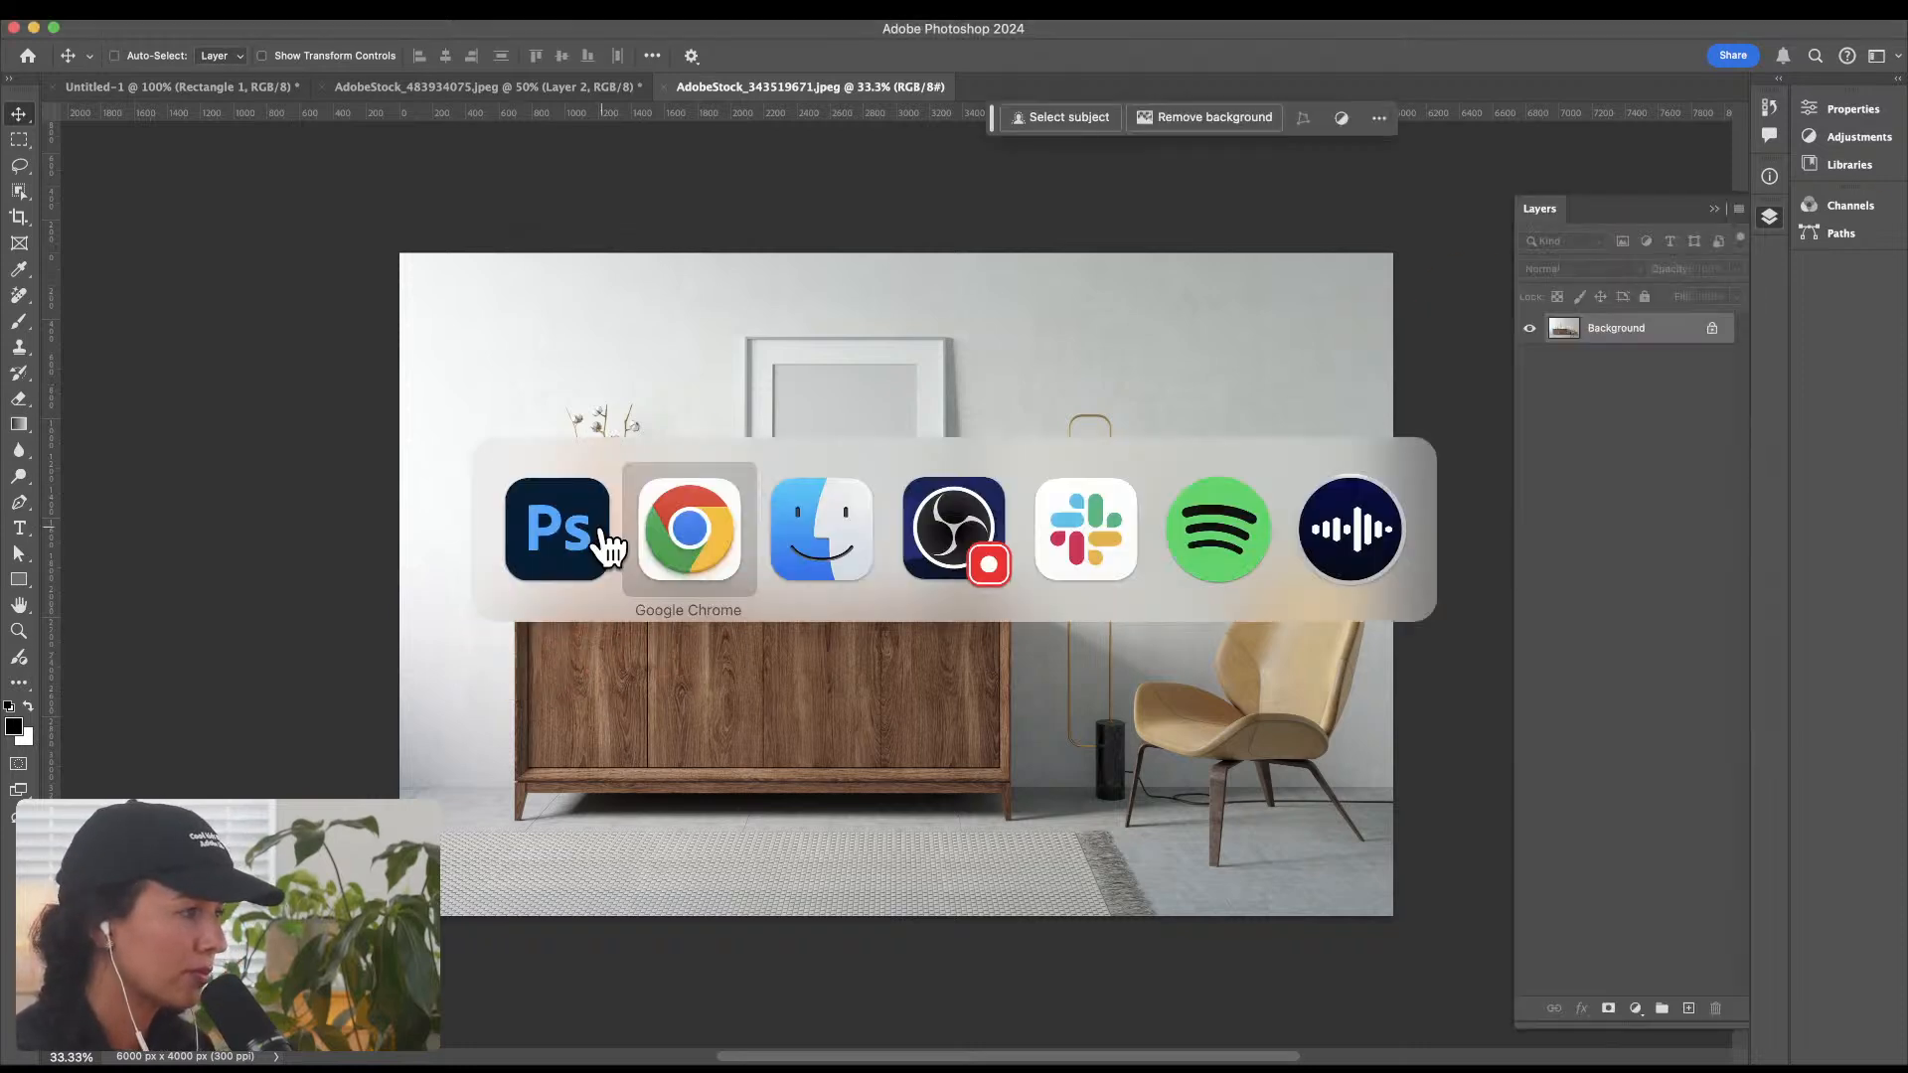
key(ctrl+Up)
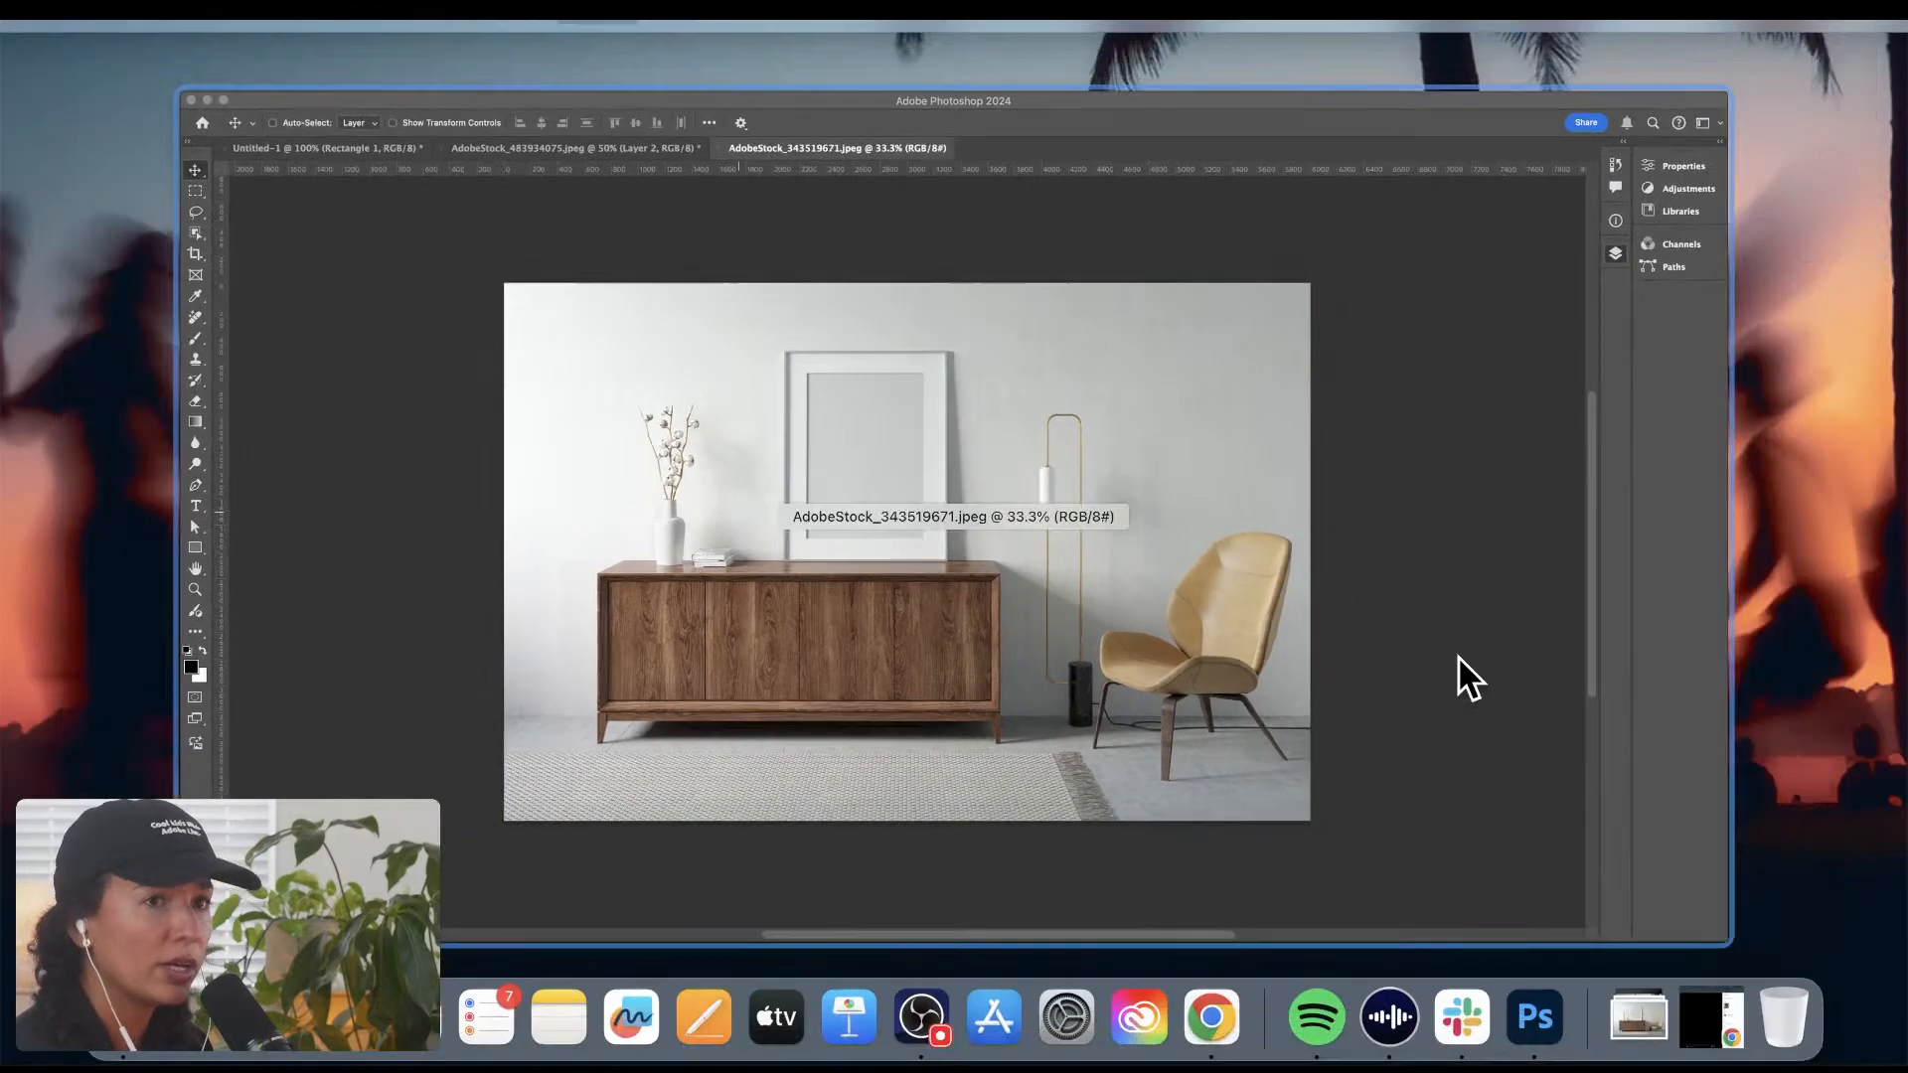
mouse_move(1242, 22)
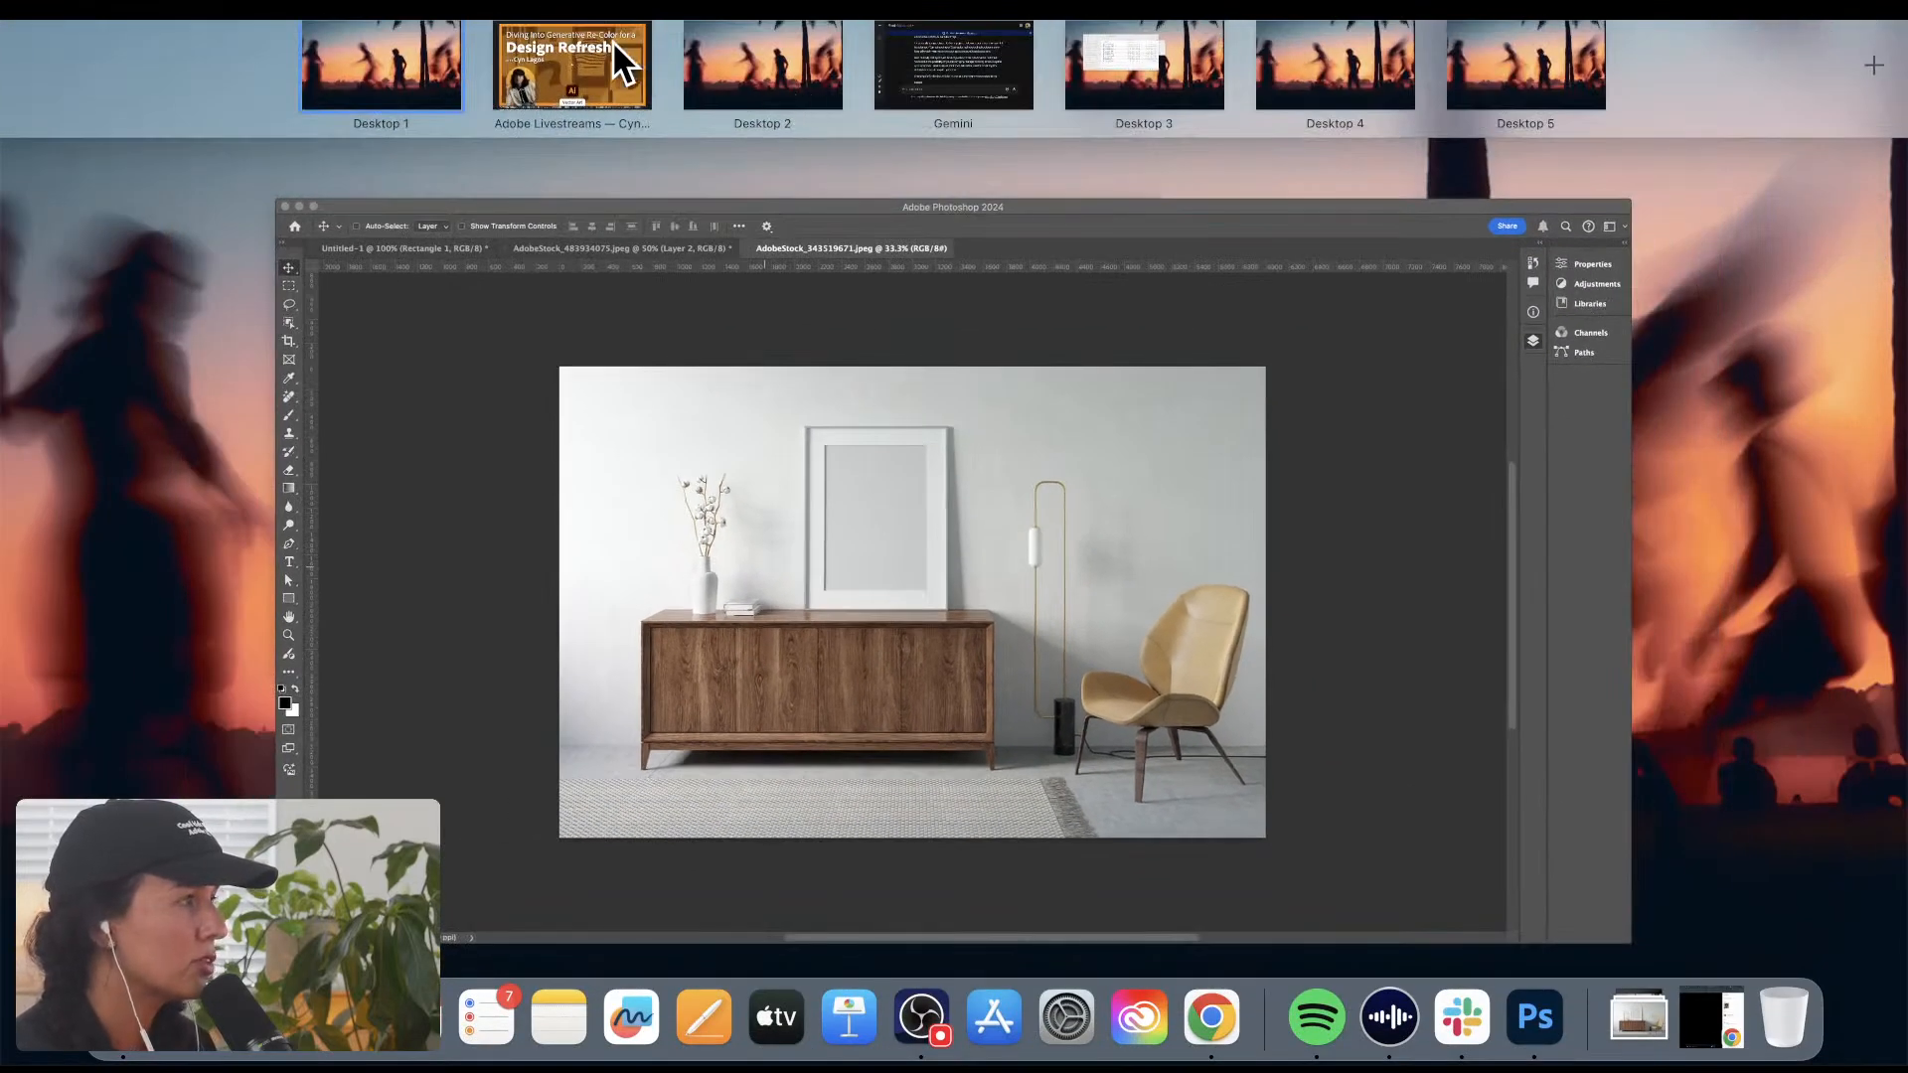
click(612, 39)
click(250, 80)
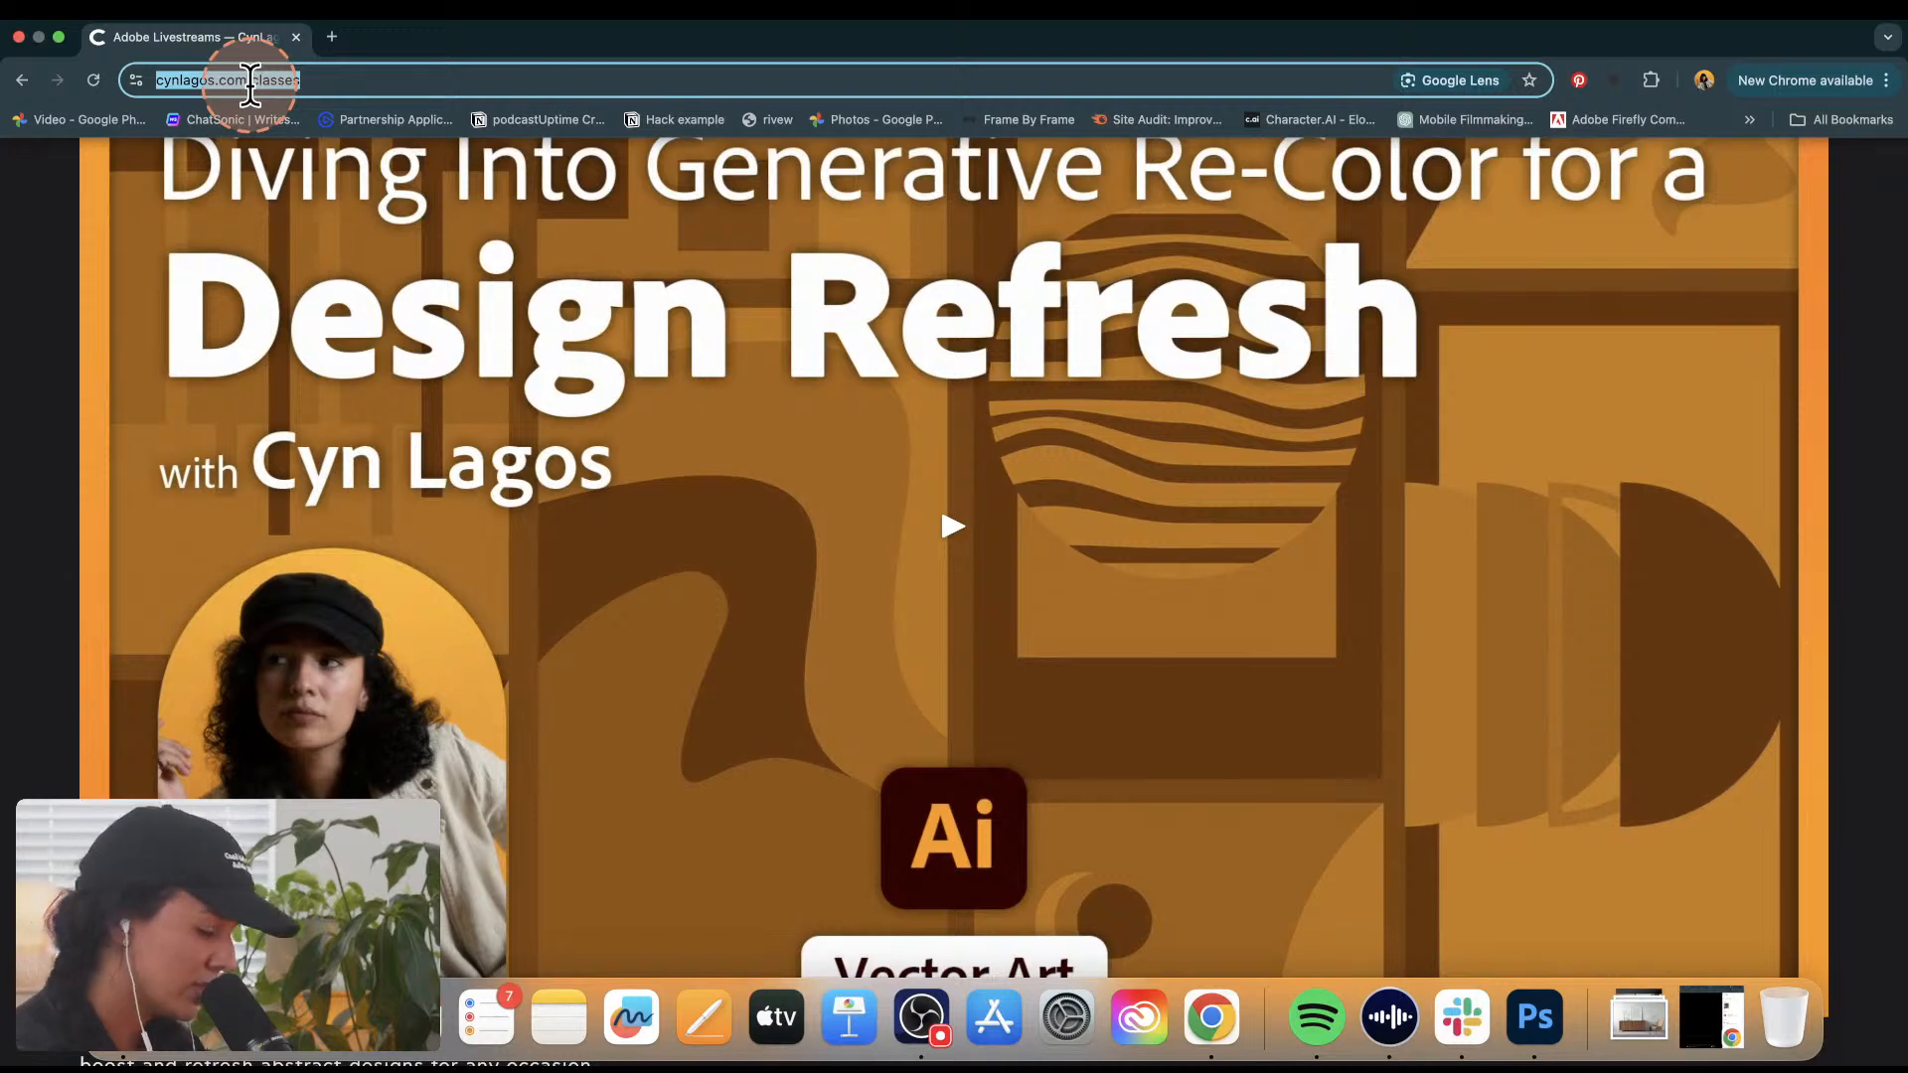
key(cmd+v)
key(Return)
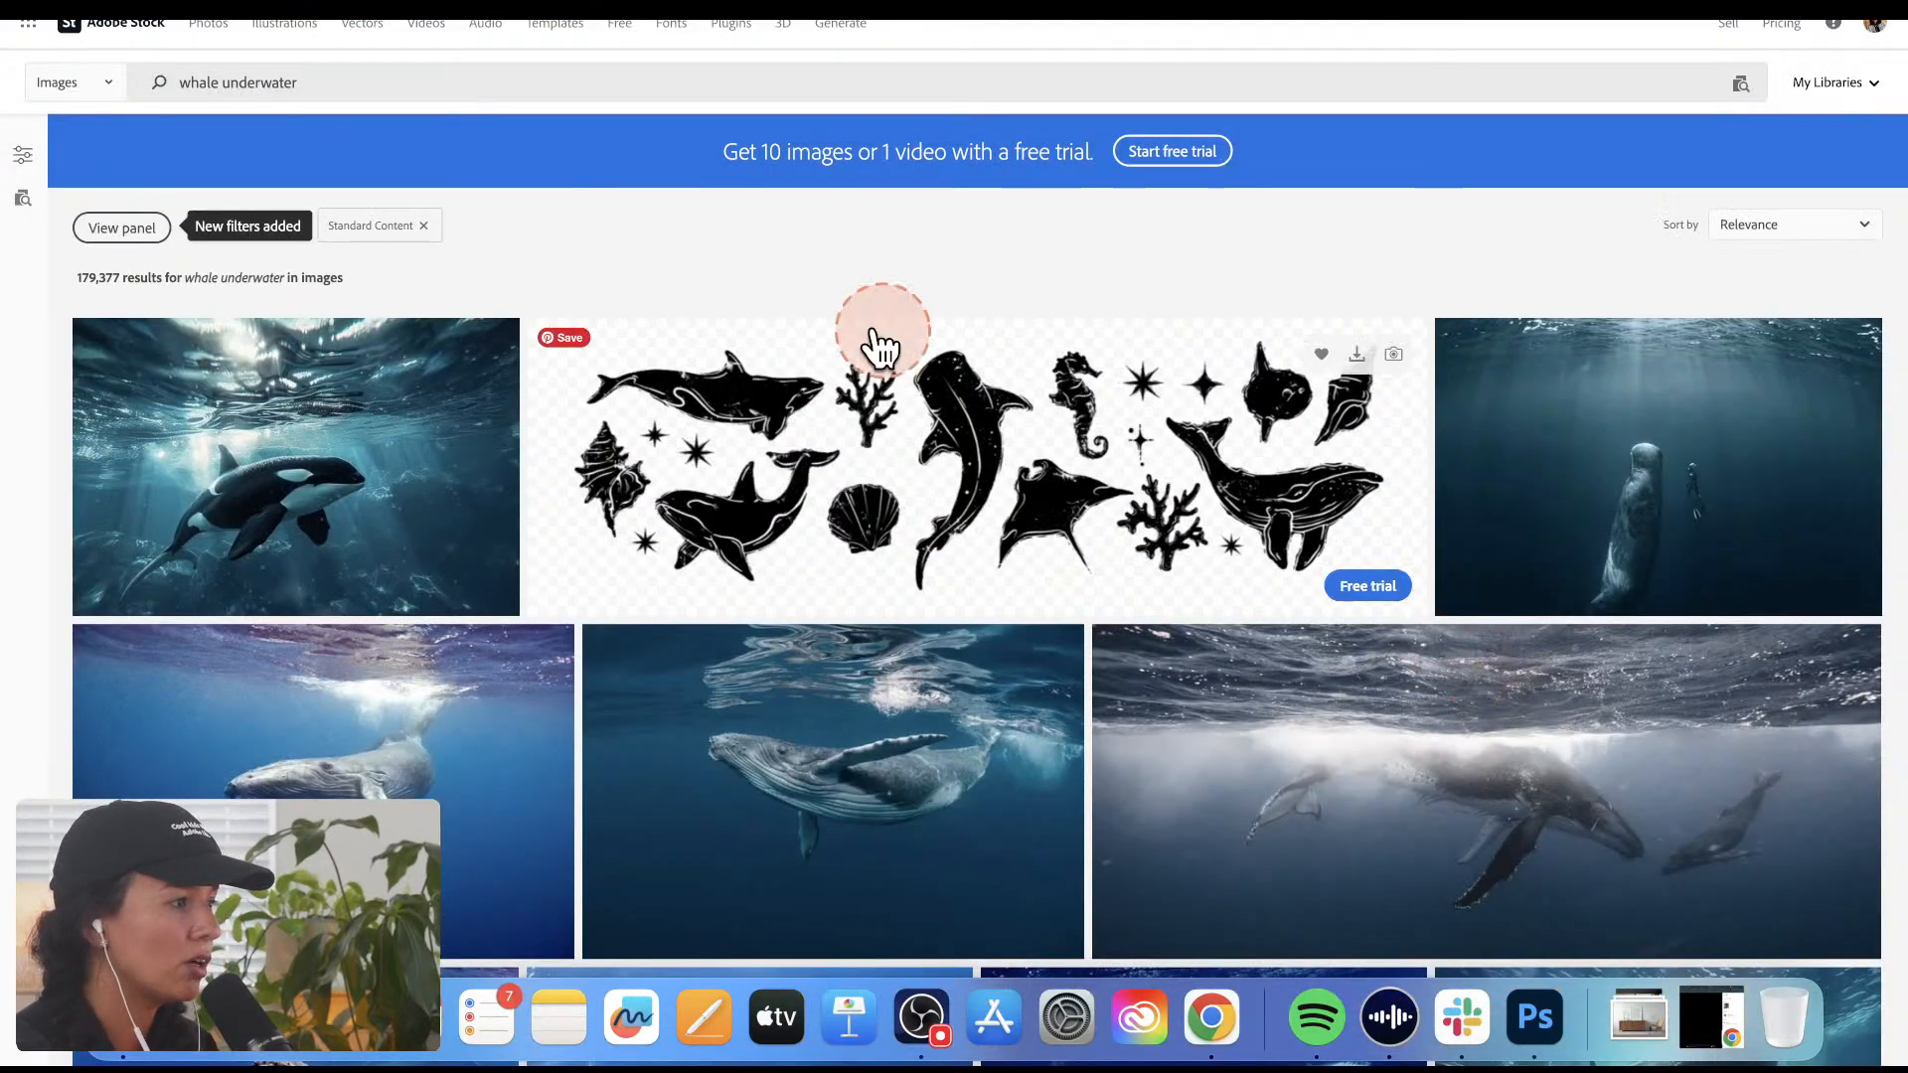
Step: Open the Photos page of Adobe Stock, then go to its Free collection
click(232, 71)
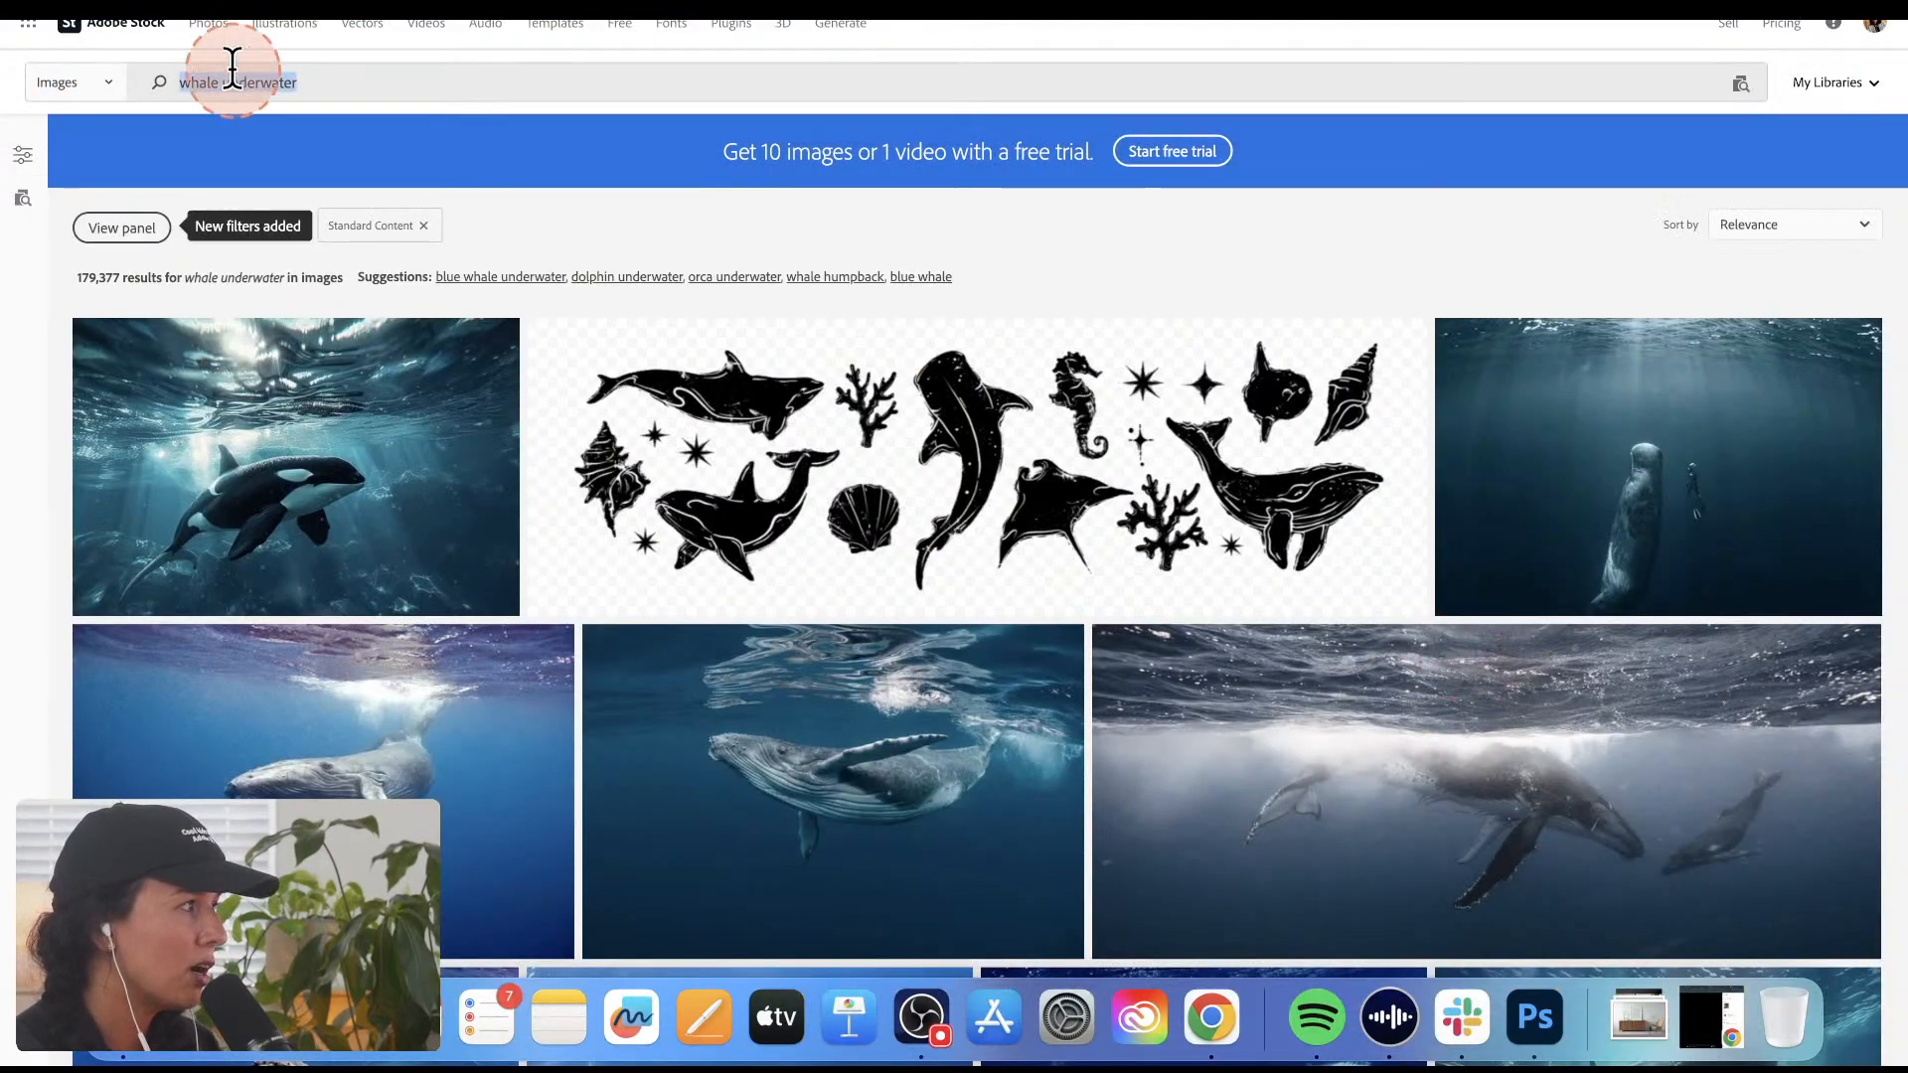
click(205, 23)
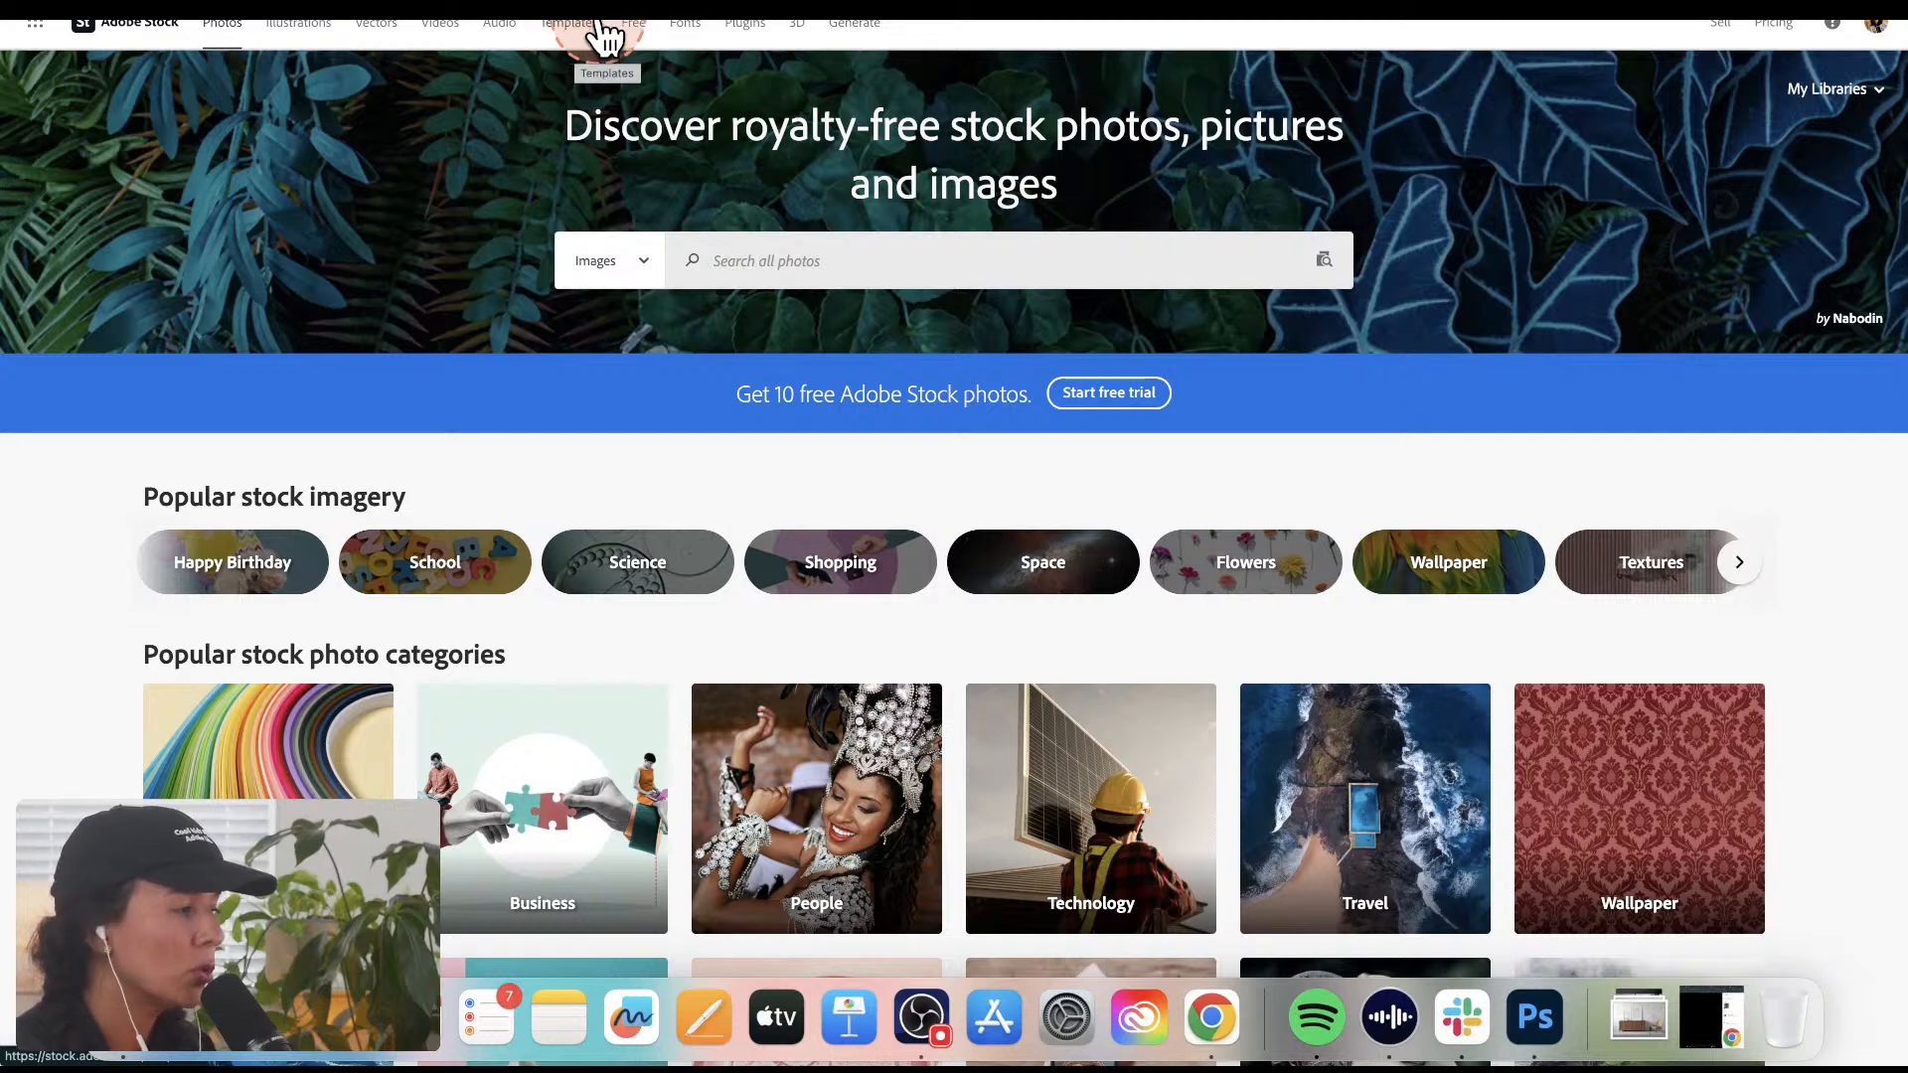
click(632, 28)
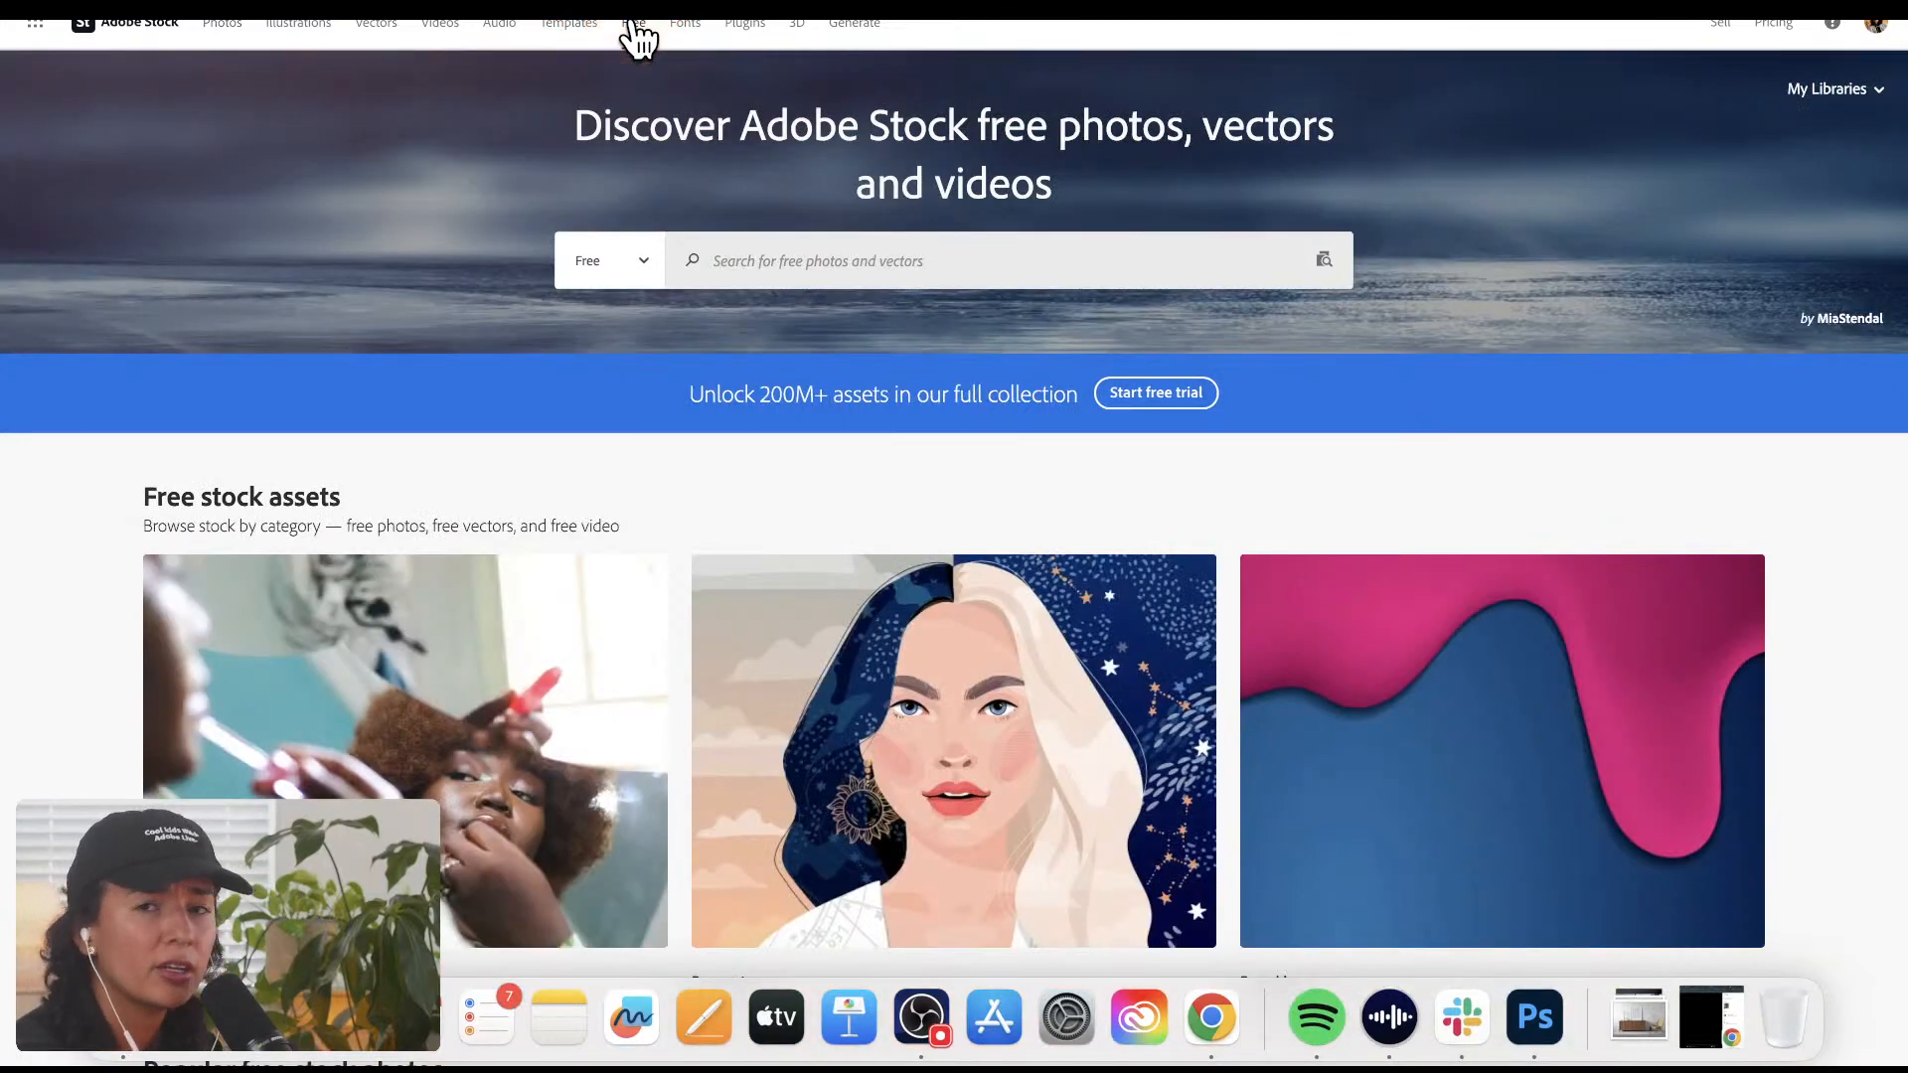
Step: Look through the free stock asset categories and the popular free stock photos
click(1283, 599)
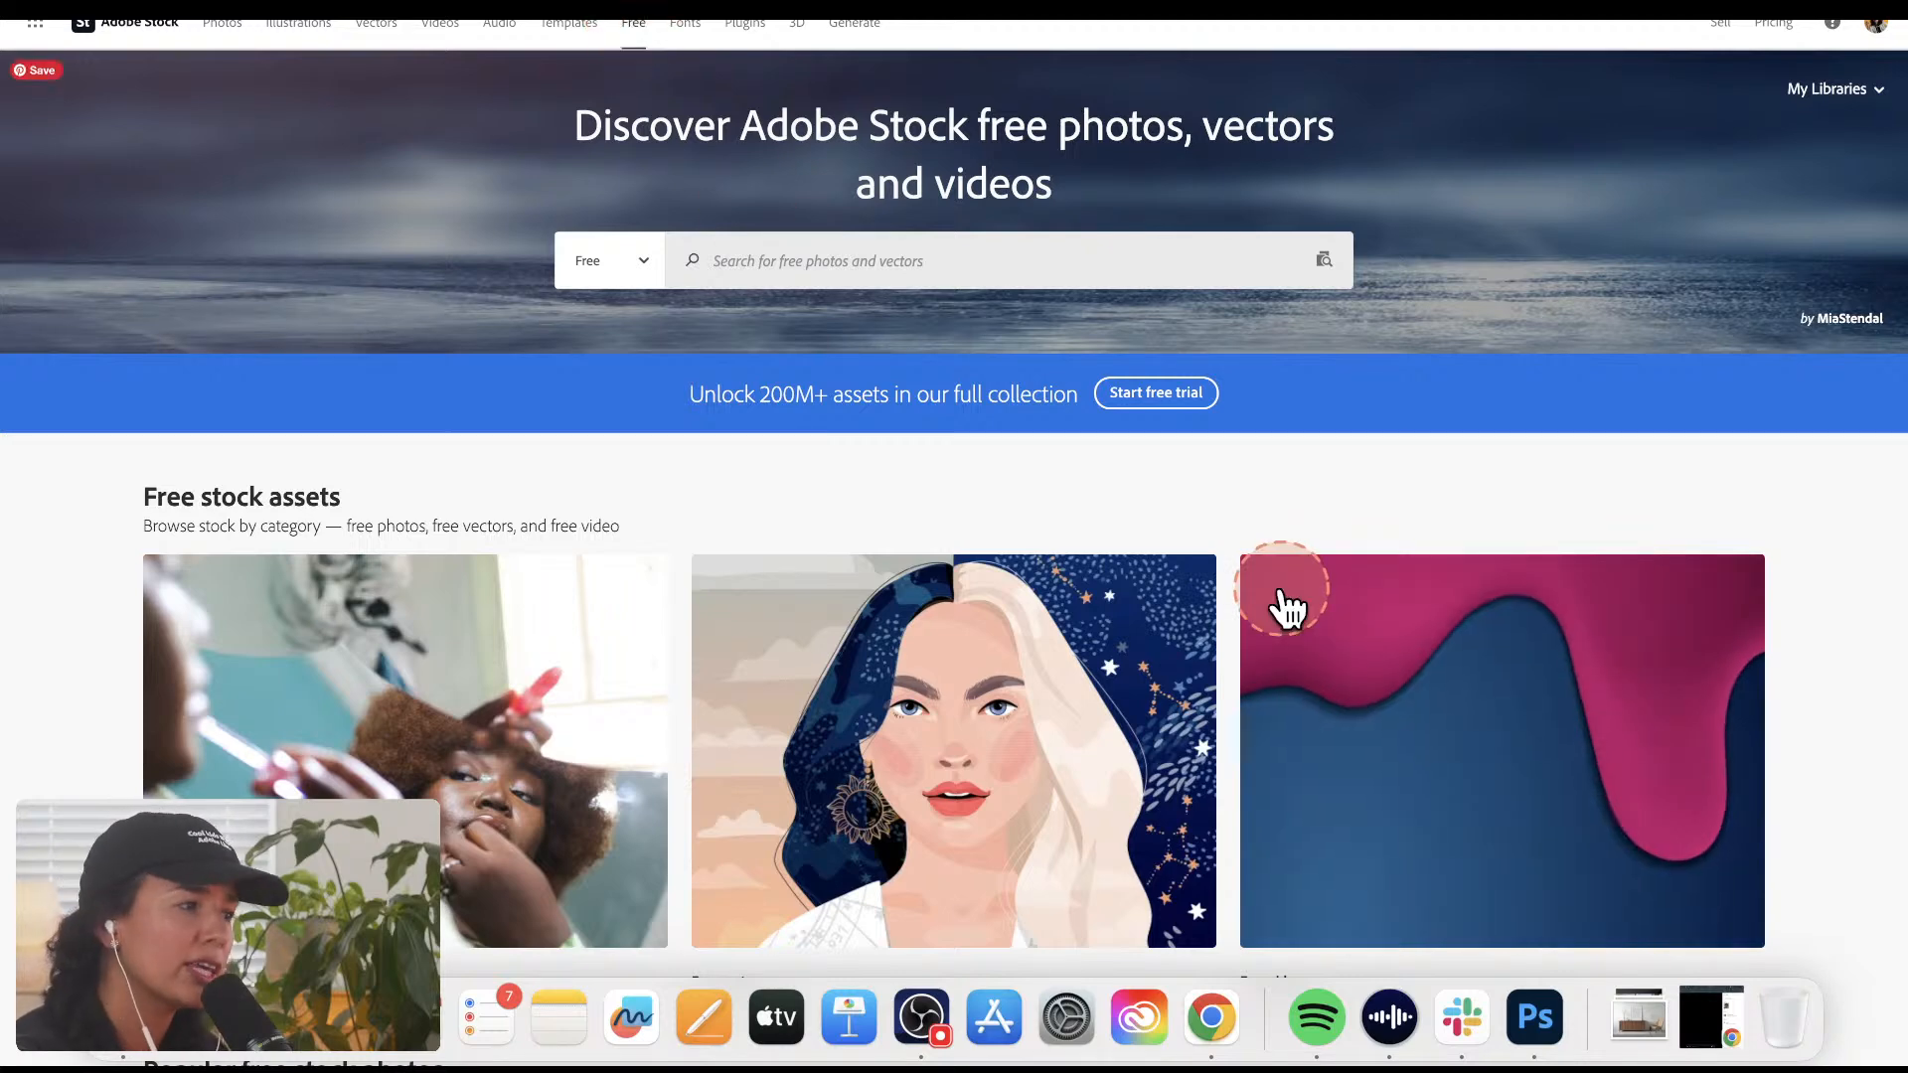
scroll(1288, 608, down, 1)
scroll(1288, 608, down, 5)
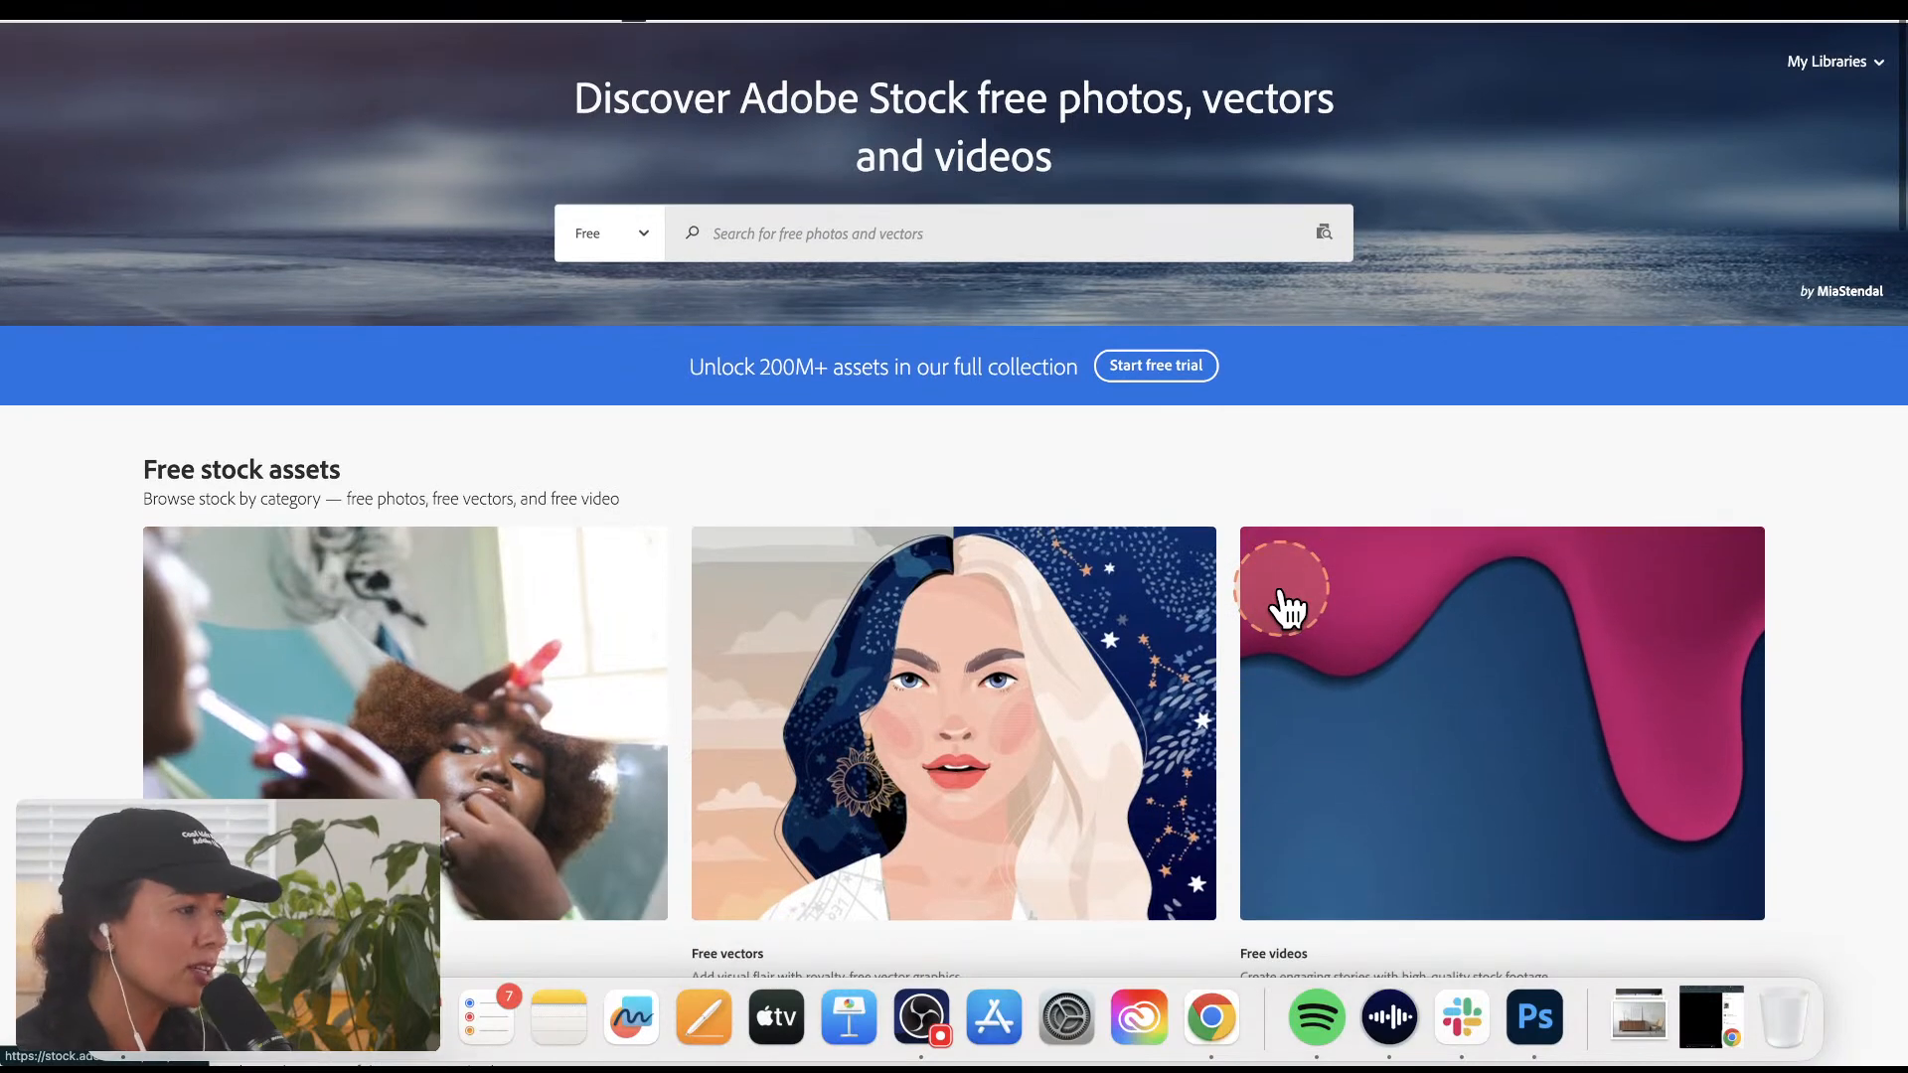
click(1280, 602)
scroll(1287, 601, down, 8)
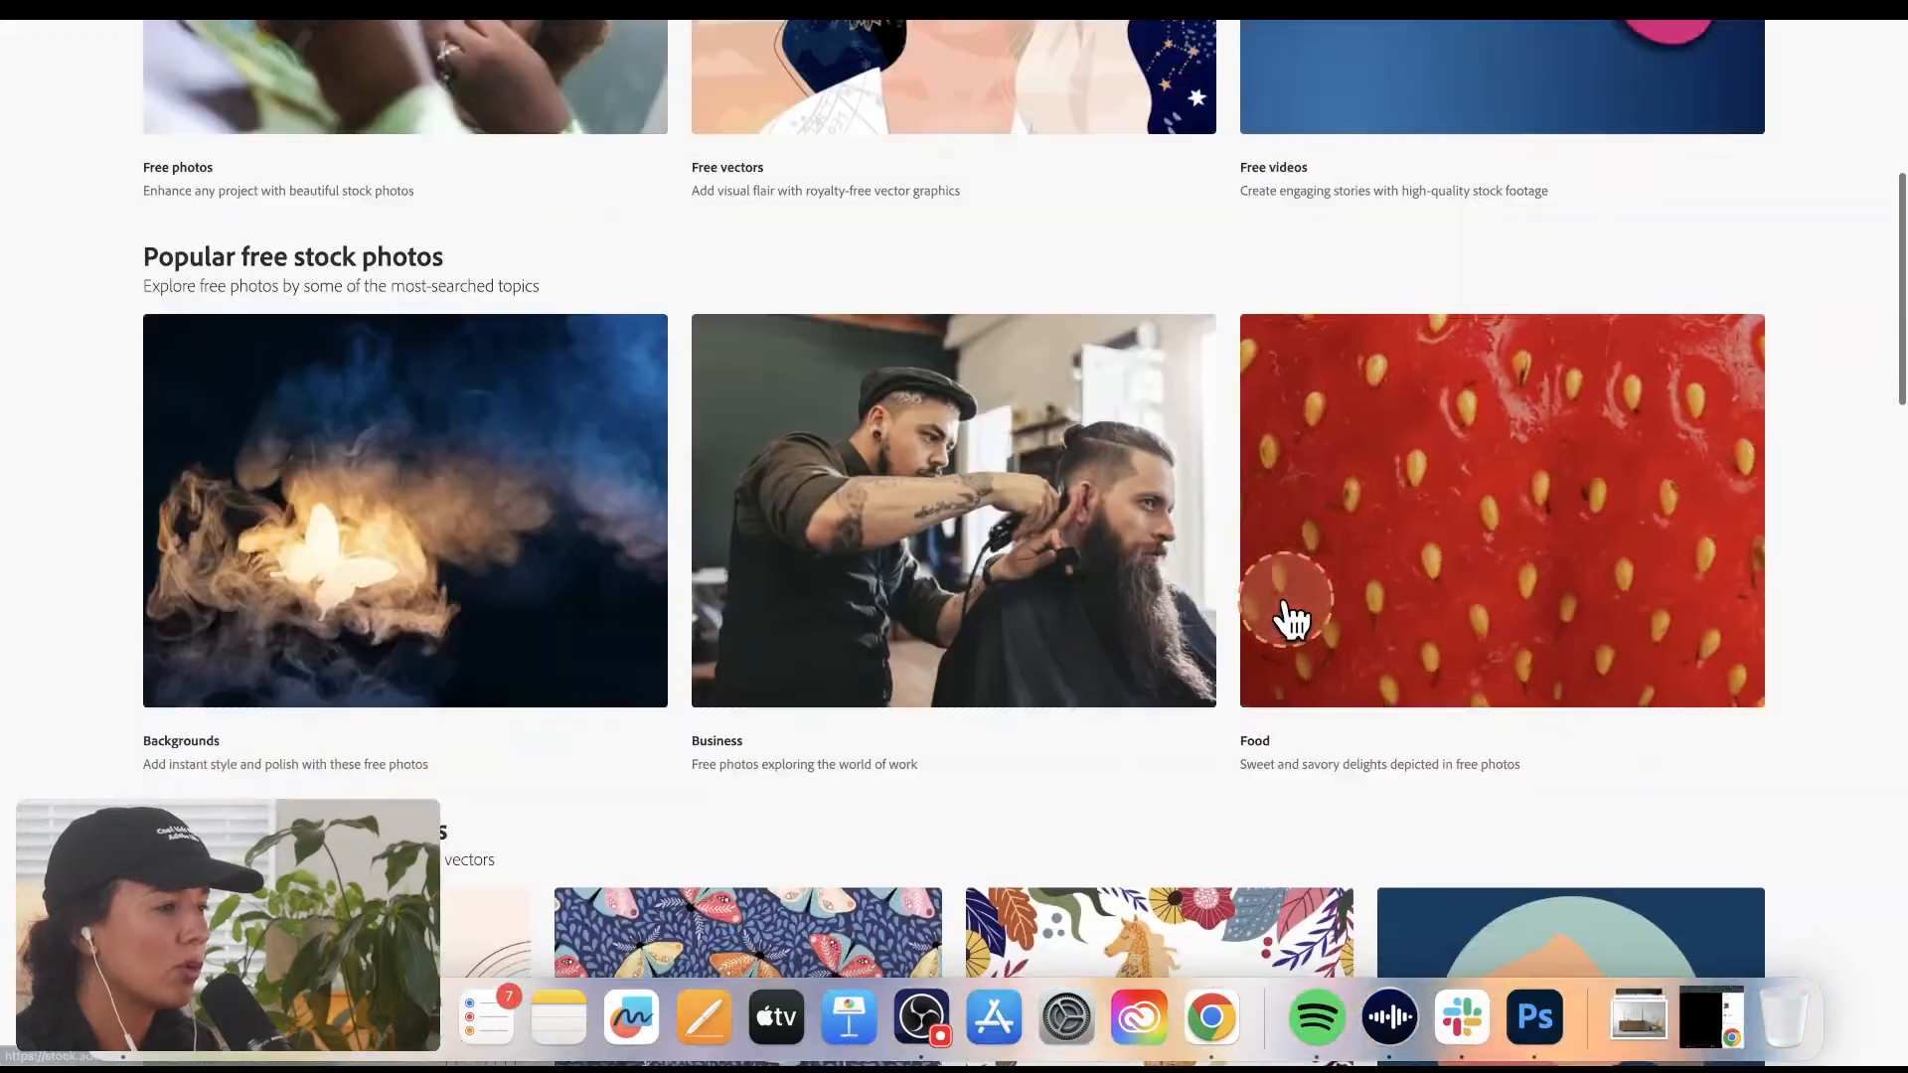
Step: Search Adobe Stock's Free collection for "poster mock up"
scroll(1292, 618, down, 4)
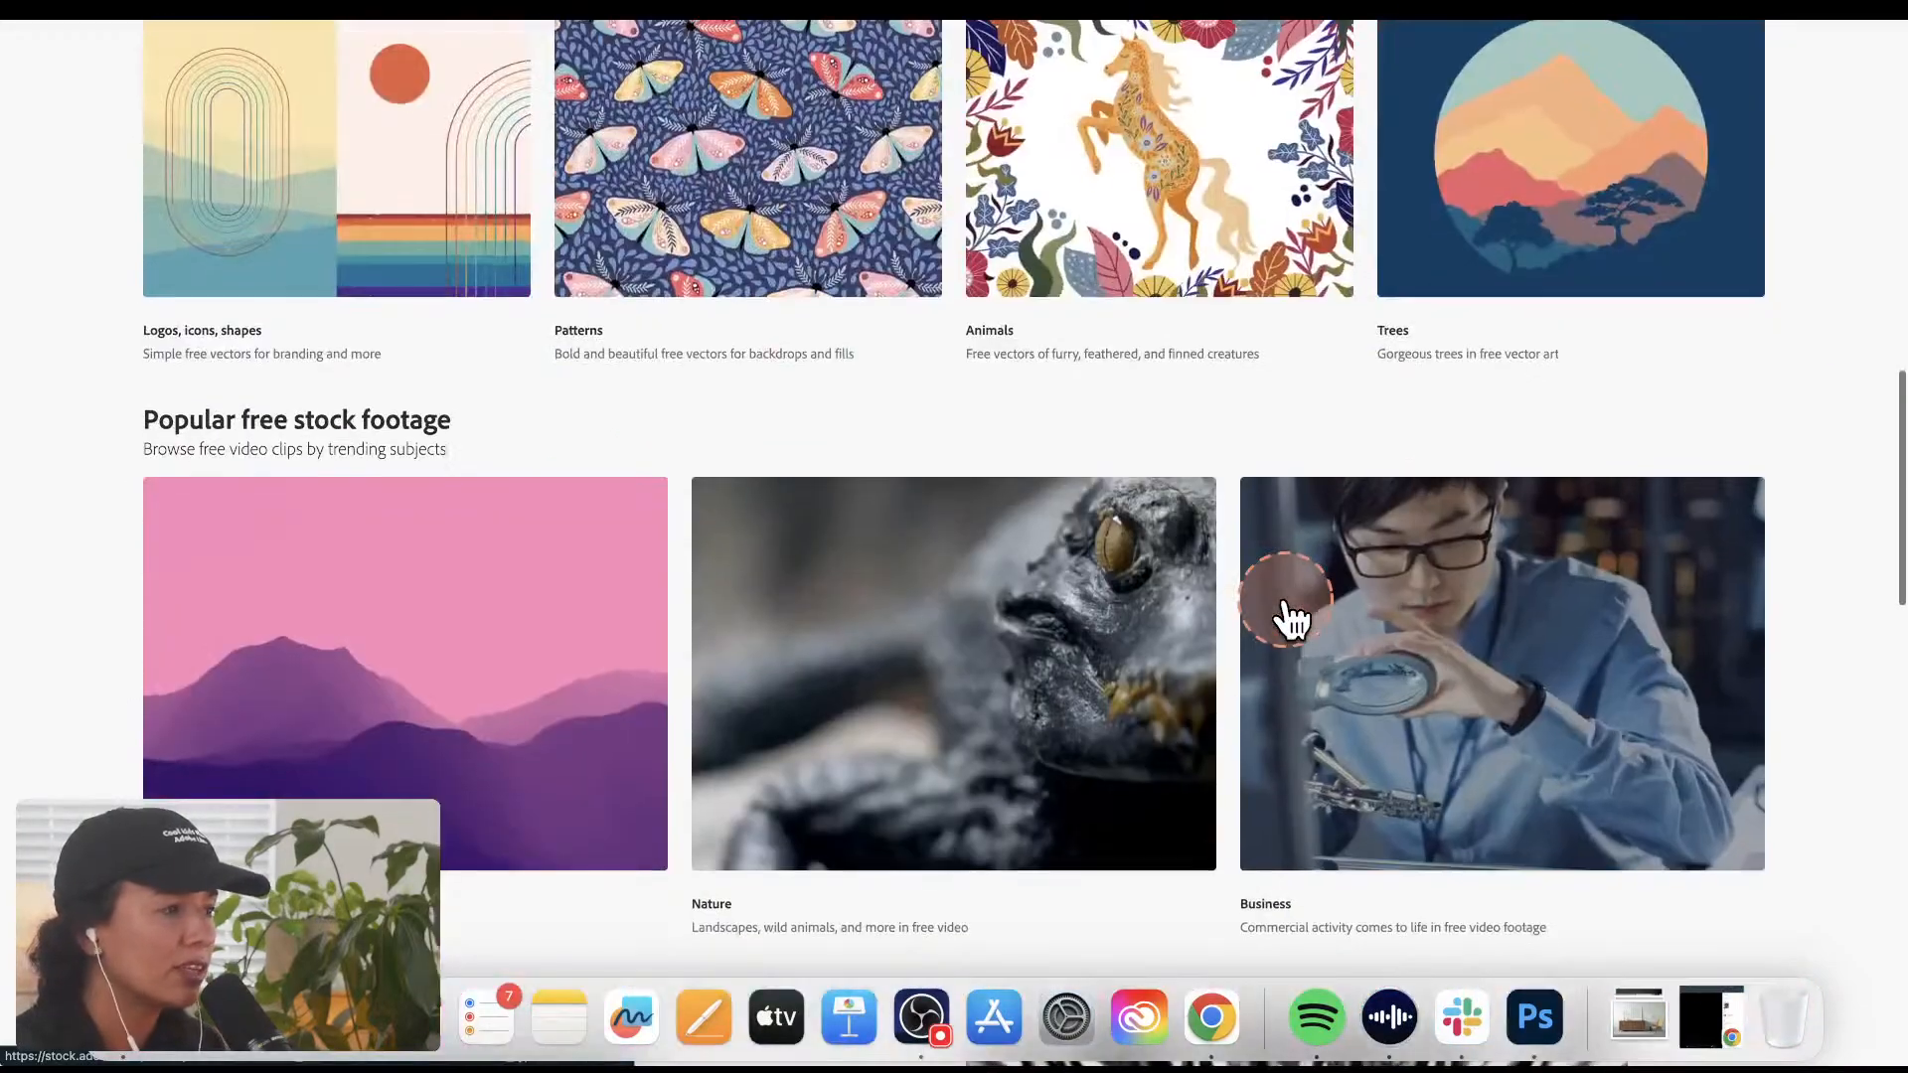
scroll(1292, 618, up, 15)
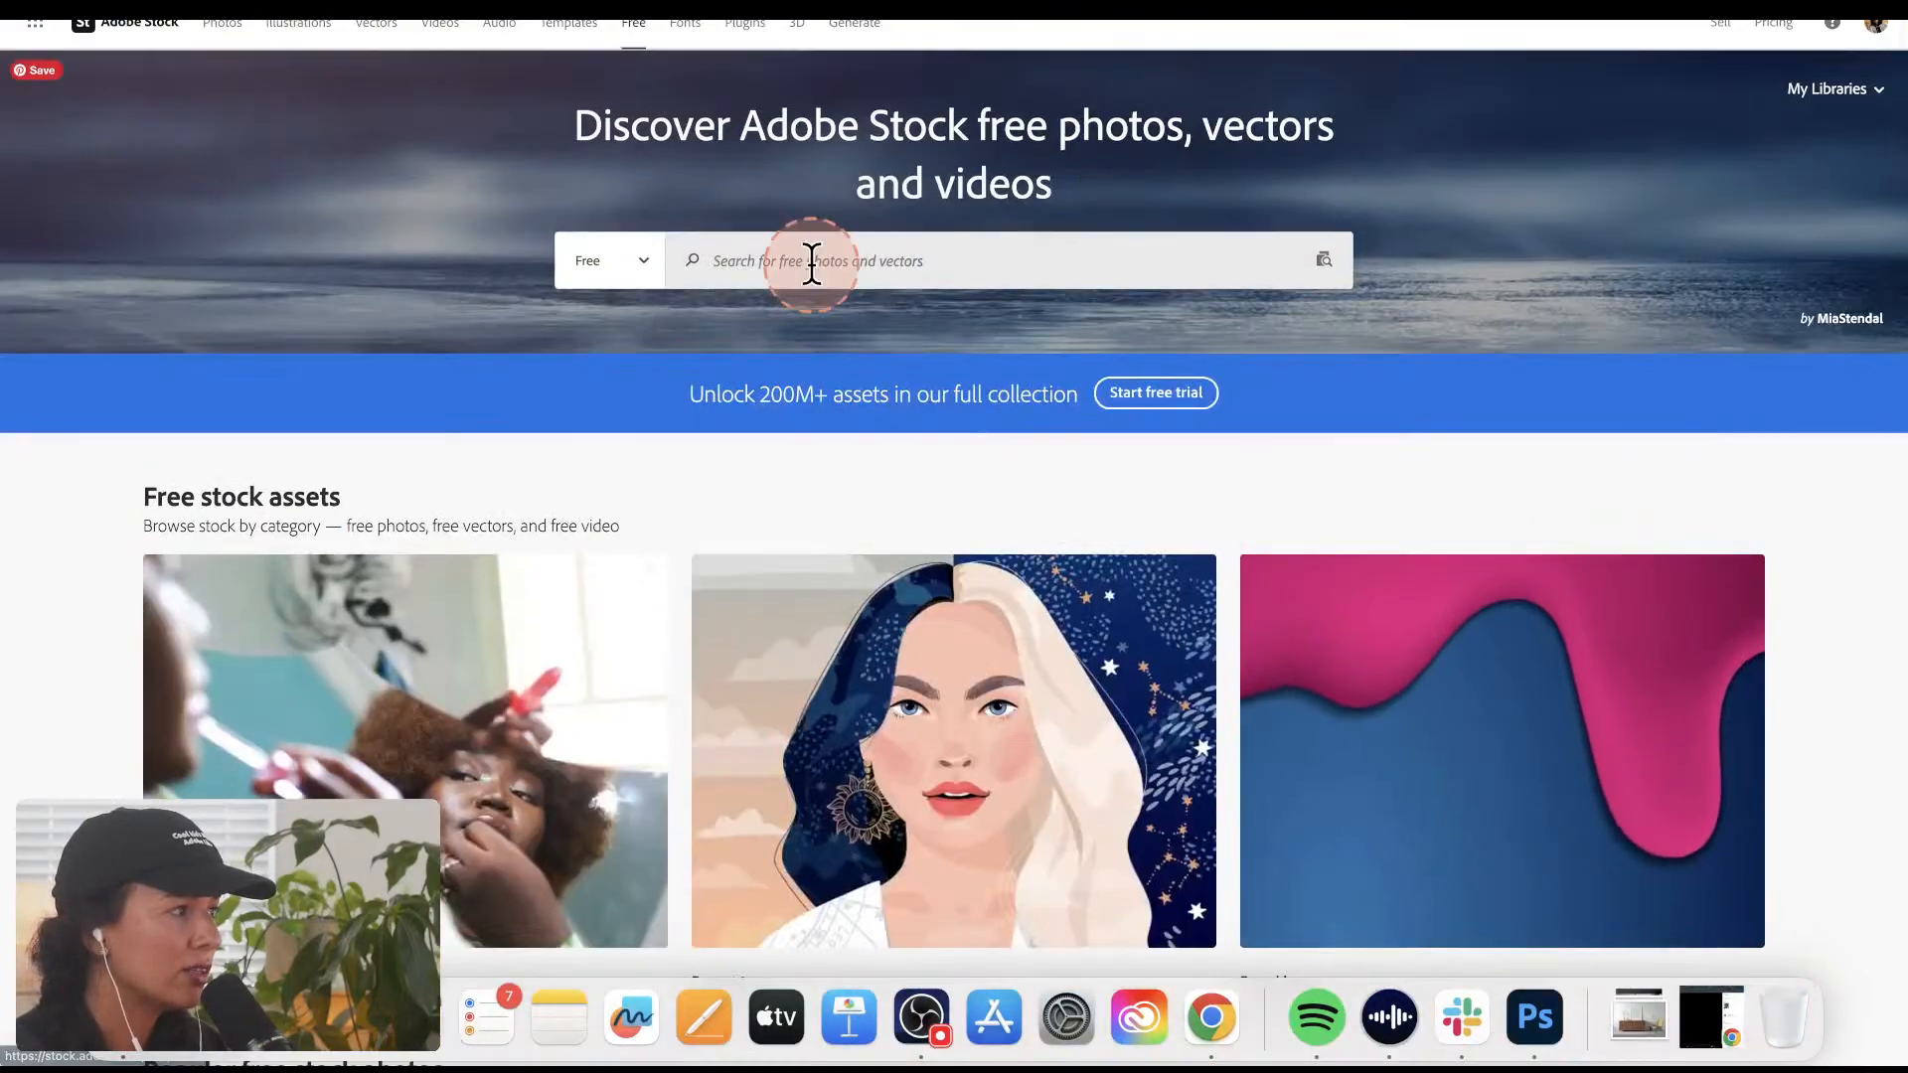
click(800, 260)
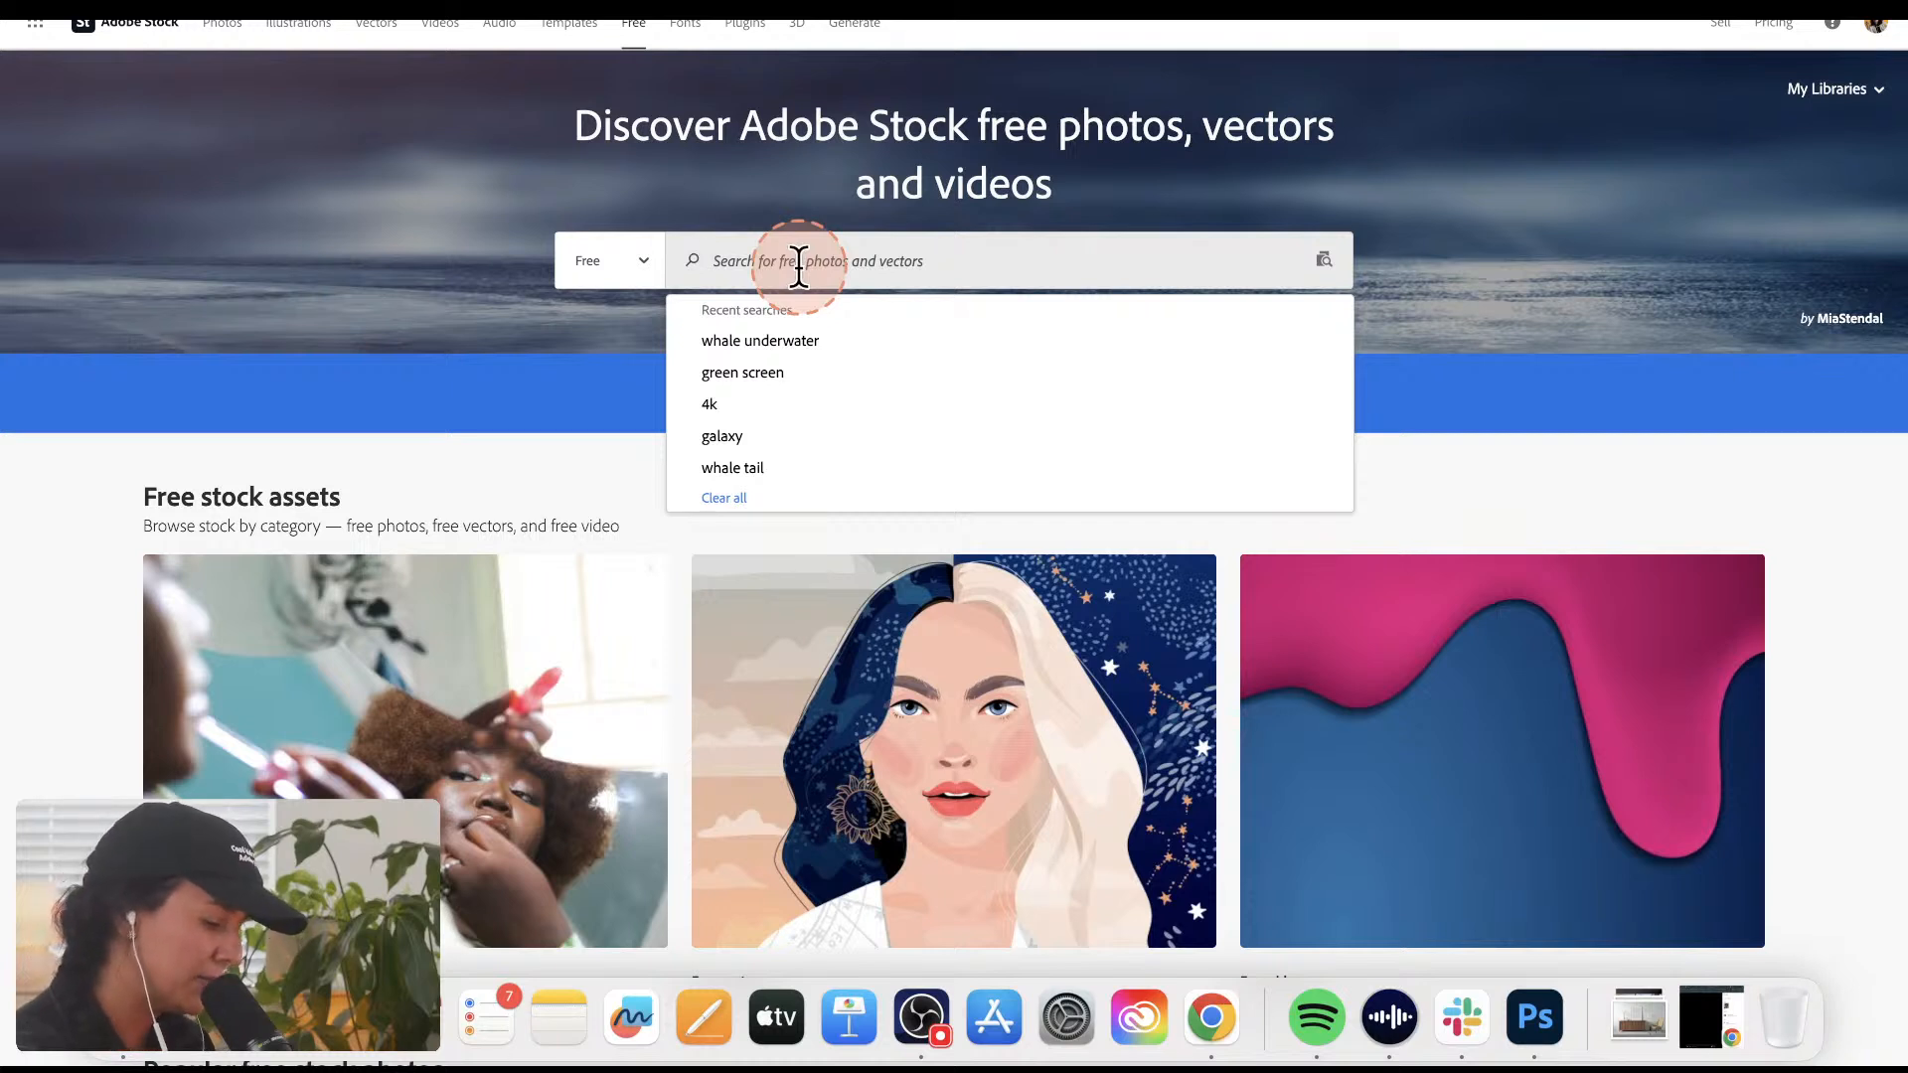
text(pos)
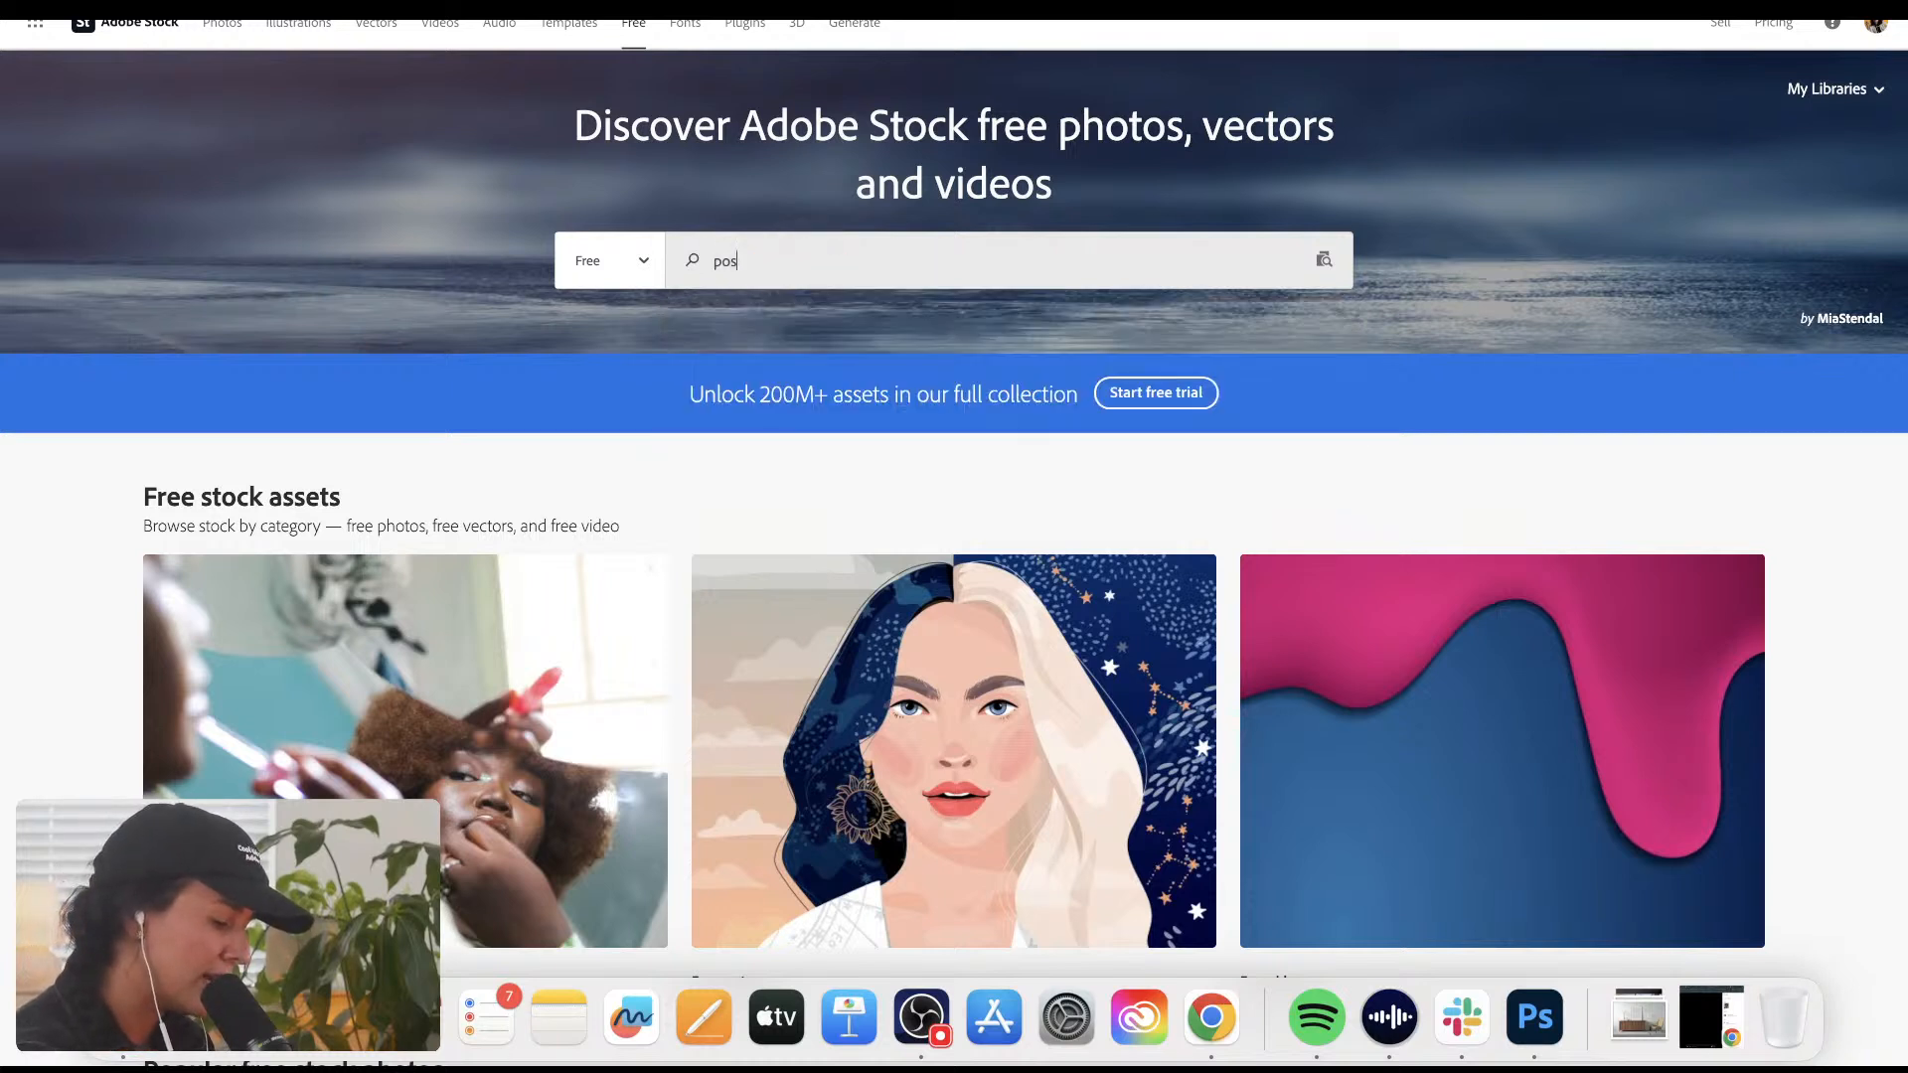
text(ter te)
key(BackSpace)
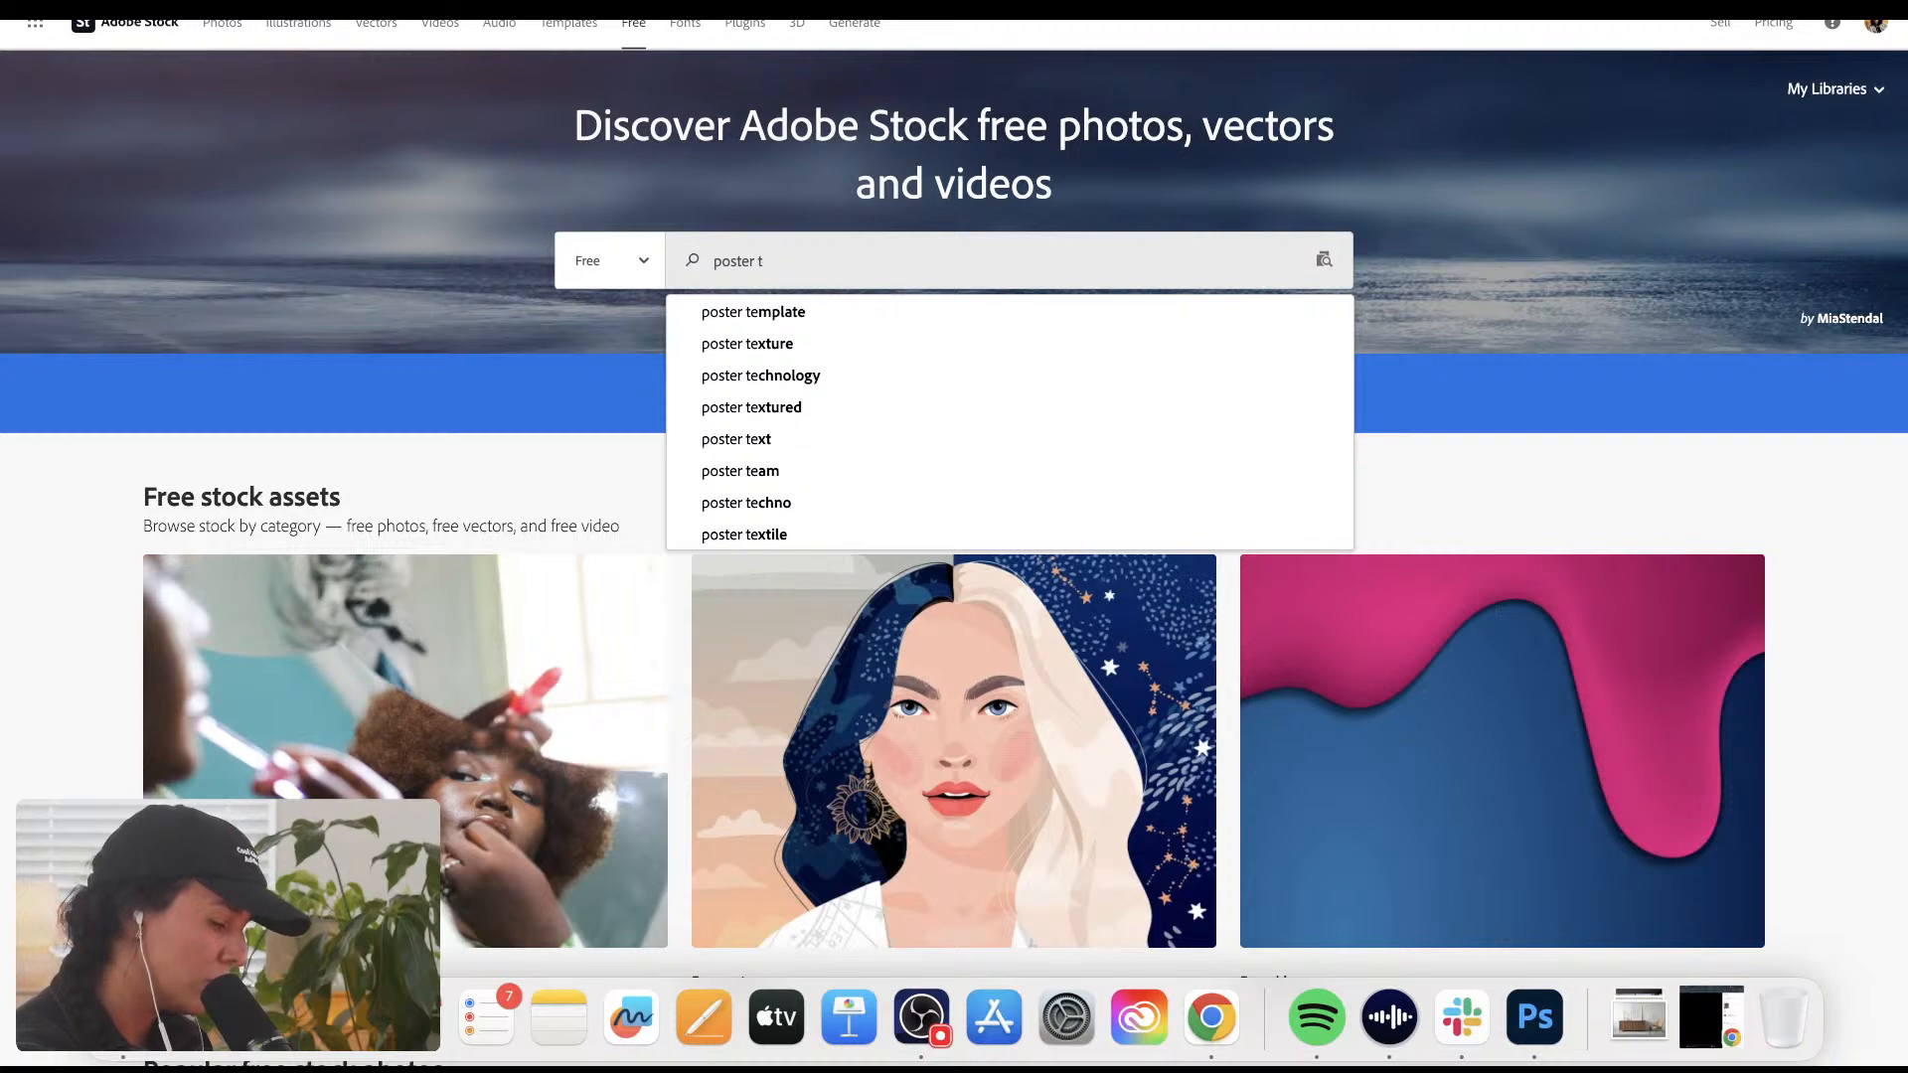
key(BackSpace)
text(mo)
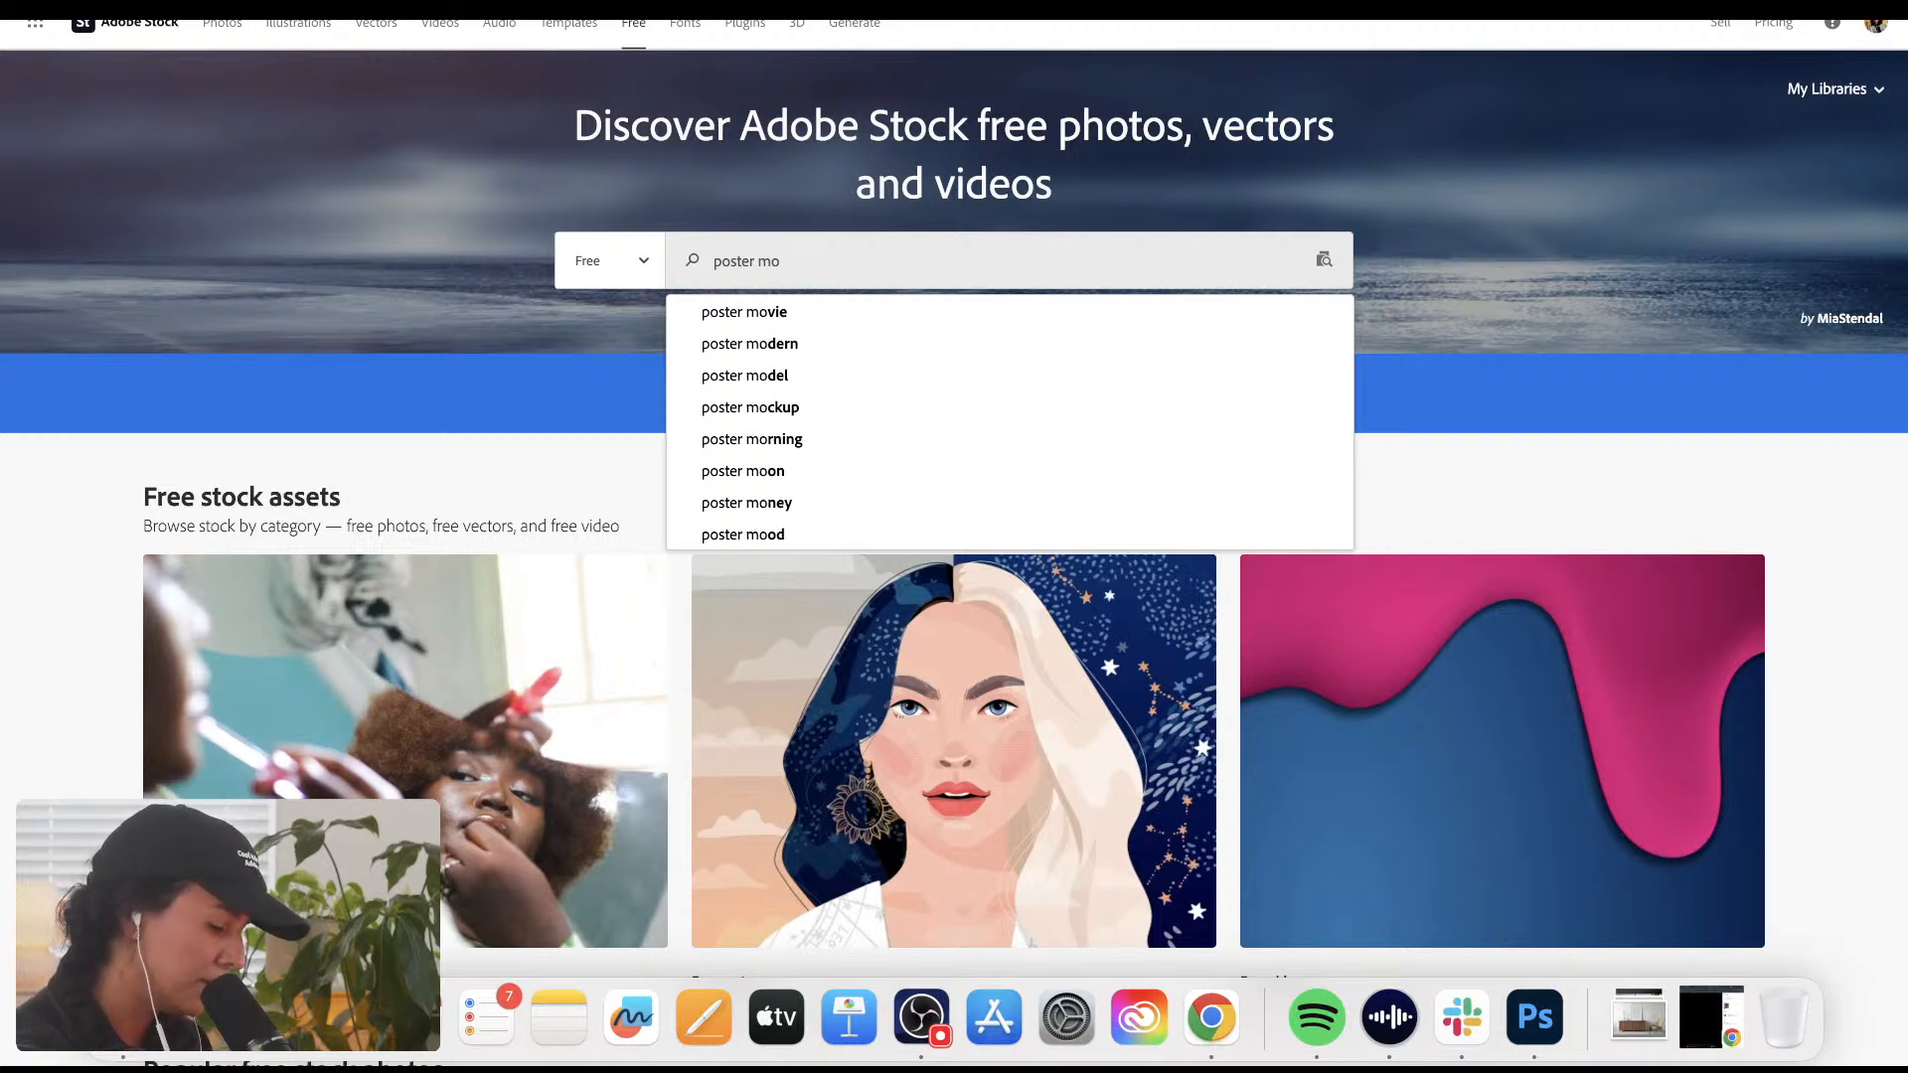
text(ck)
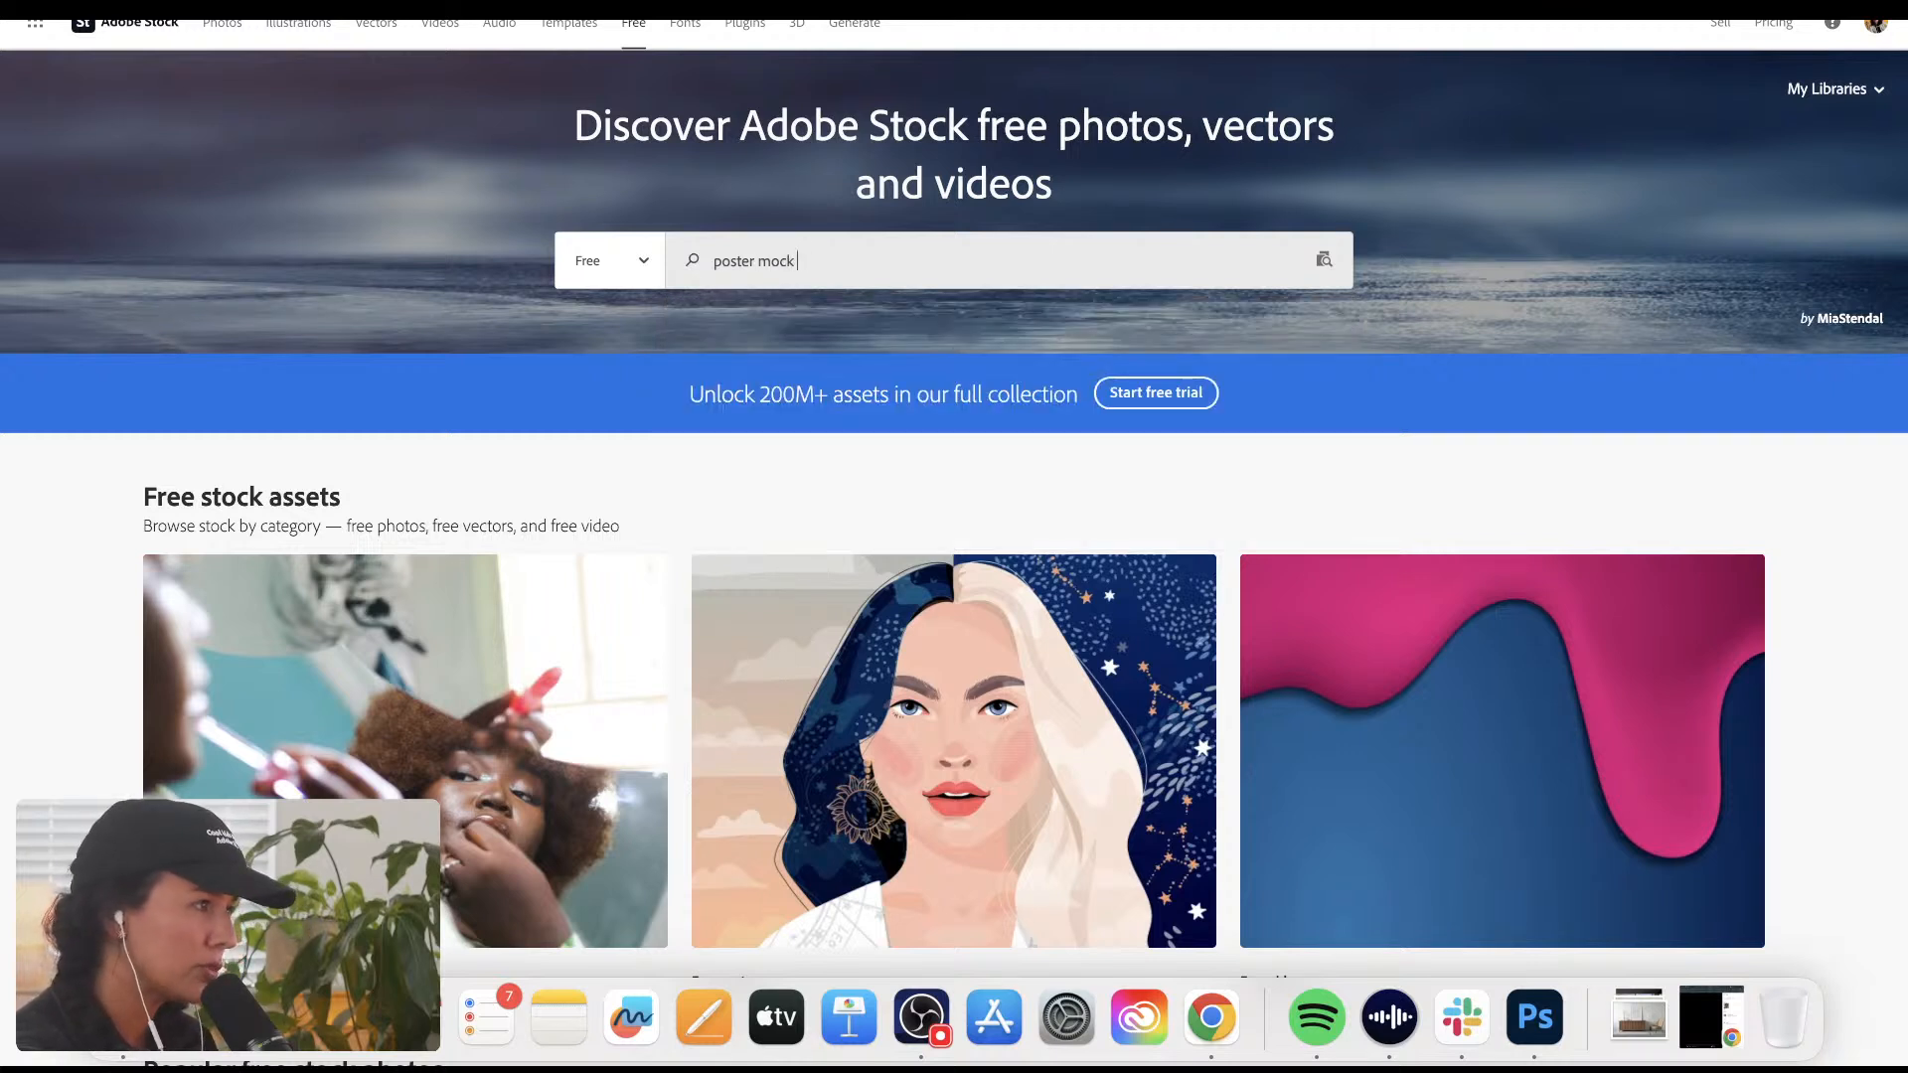
text( juup)
key(Return)
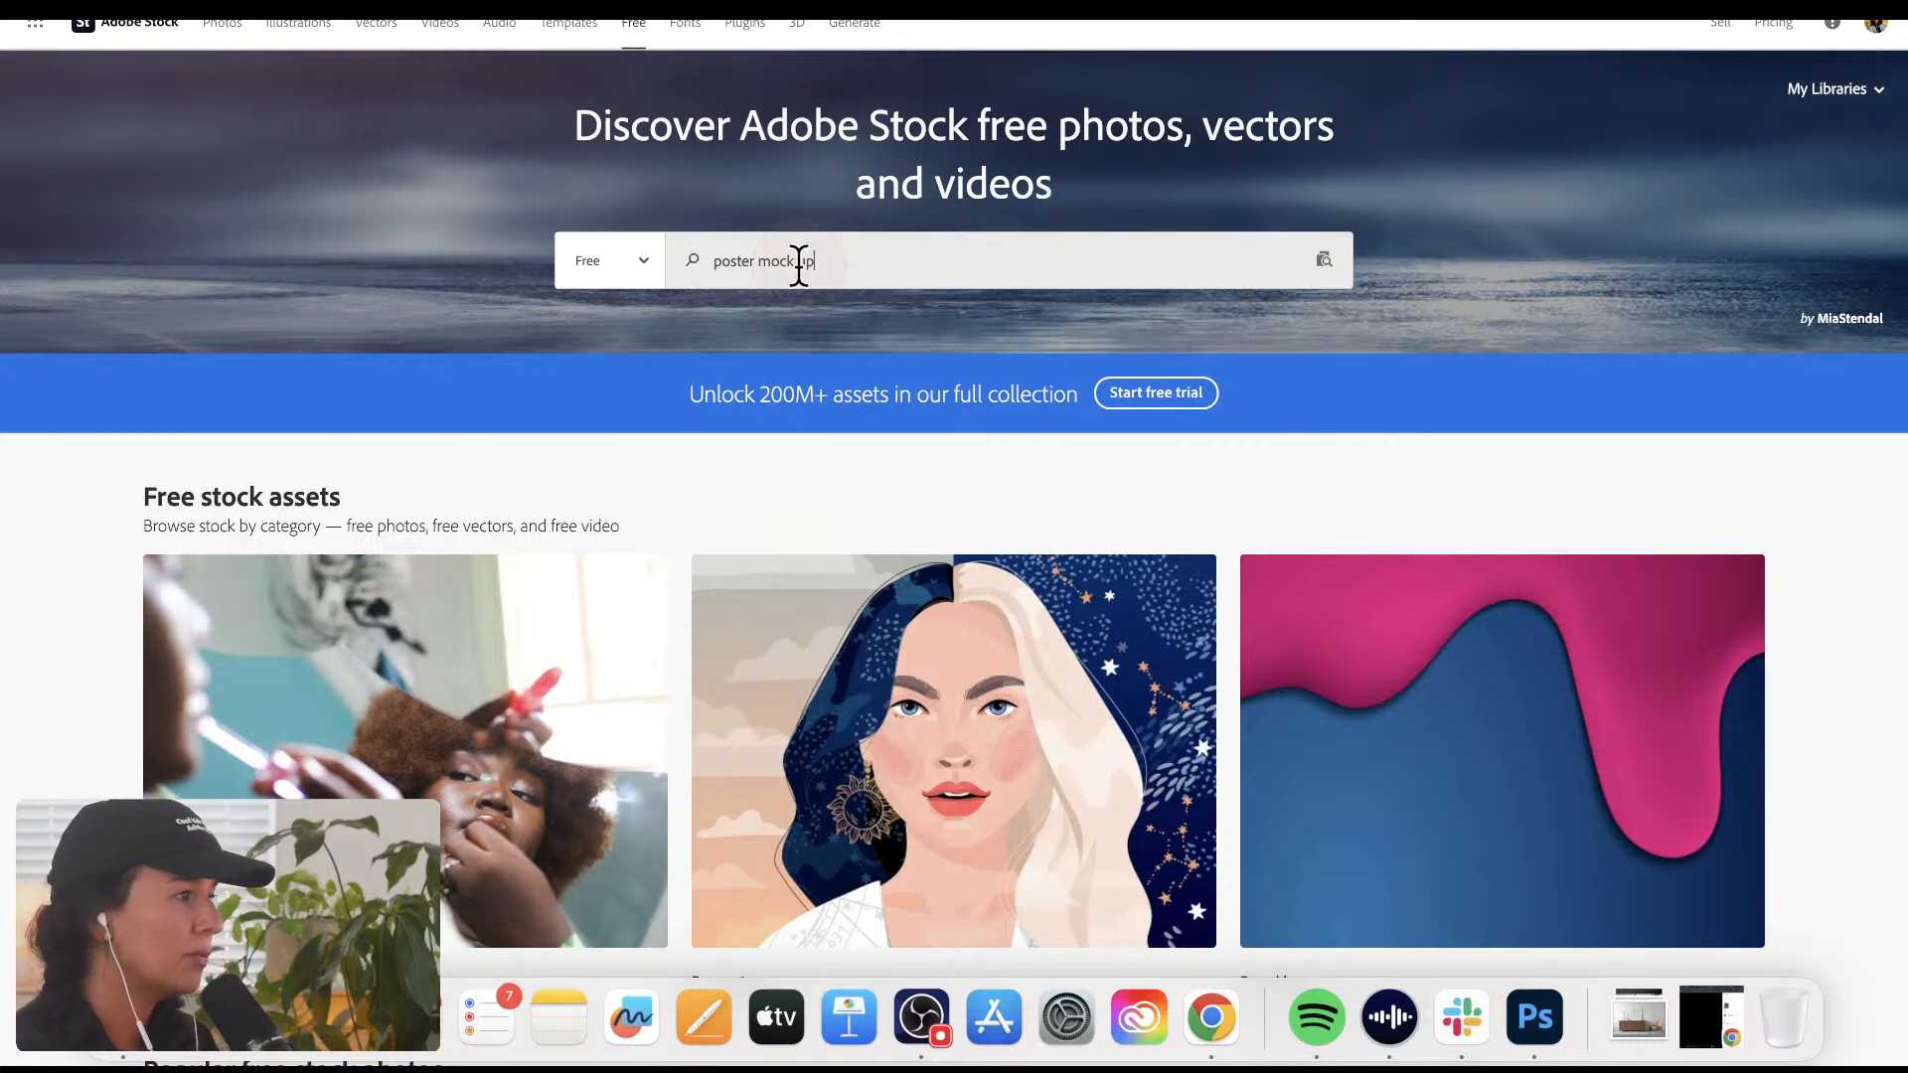
Step: Look through the free poster mockup images for blank posters and empty frames suitable for presenting artwork
scroll(1448, 725, down, 2)
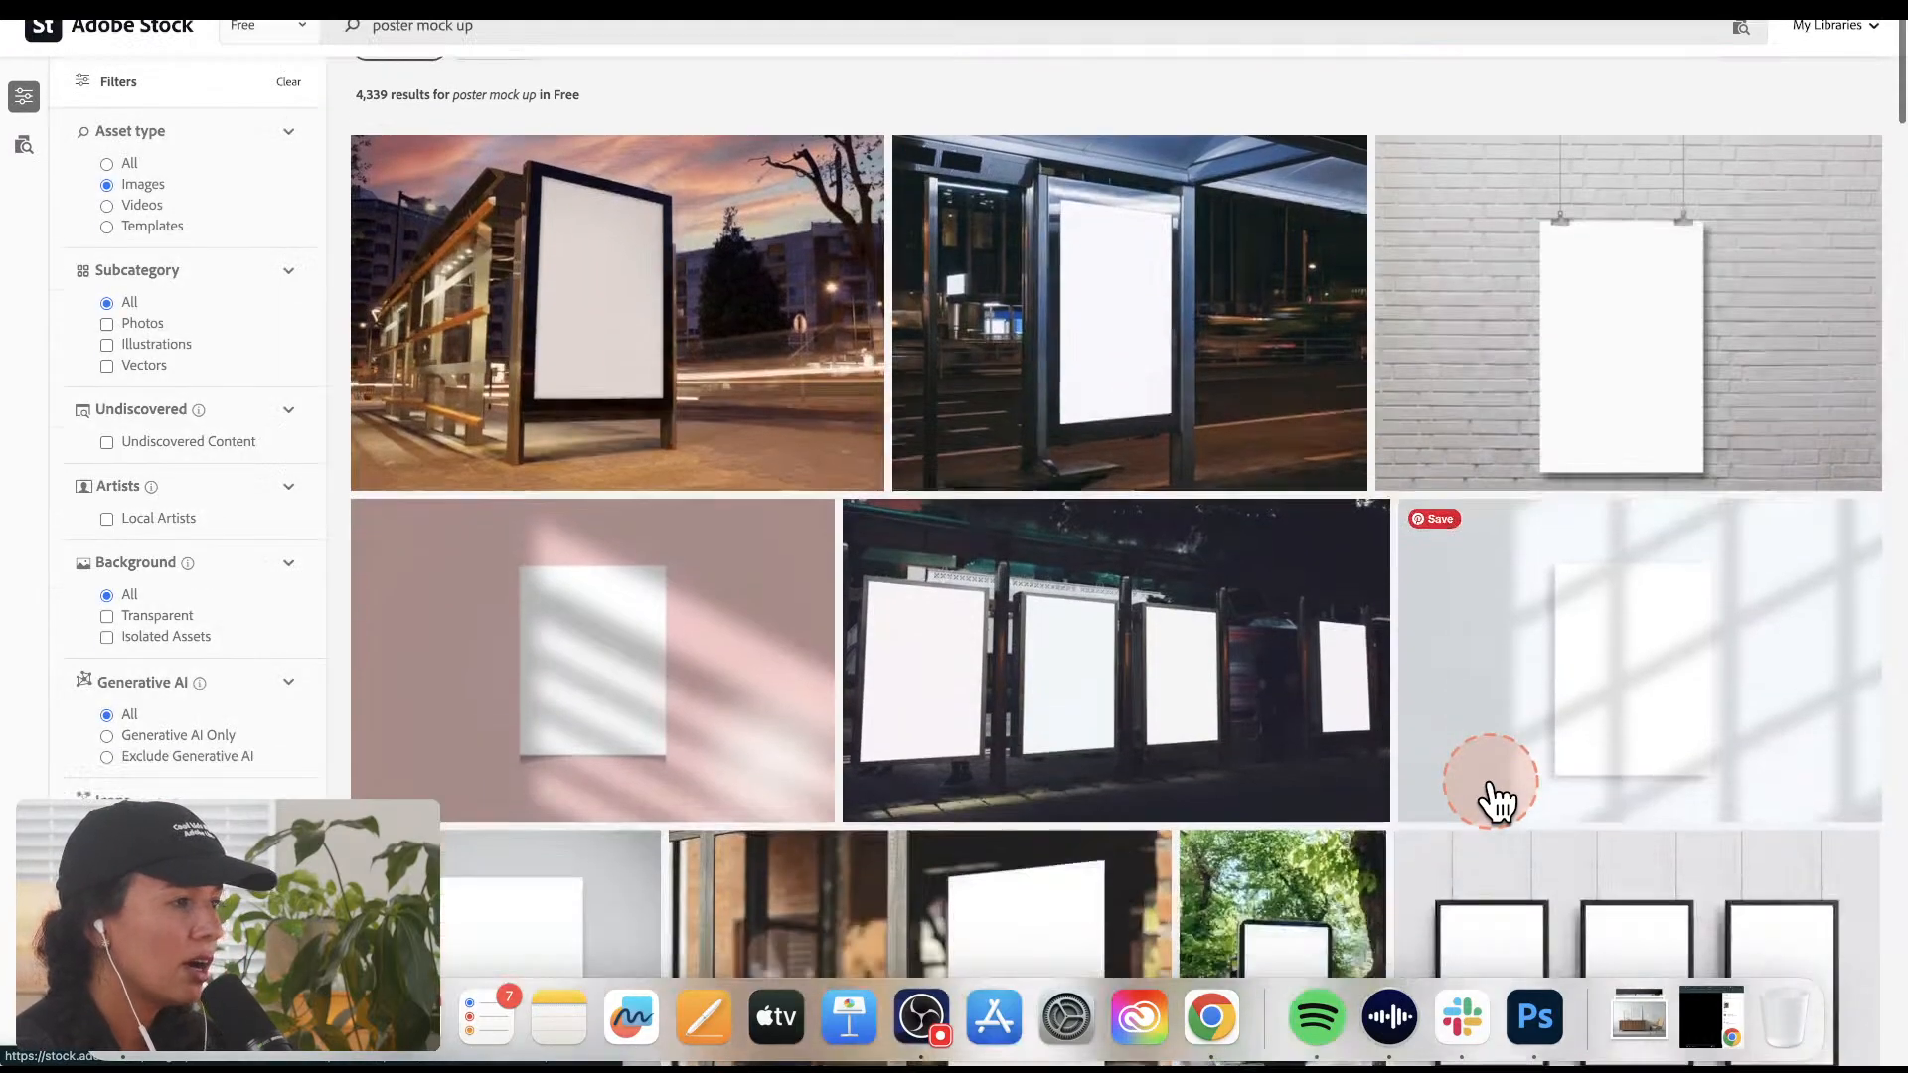
scroll(1491, 795, down, 2)
scroll(1750, 791, down, 1)
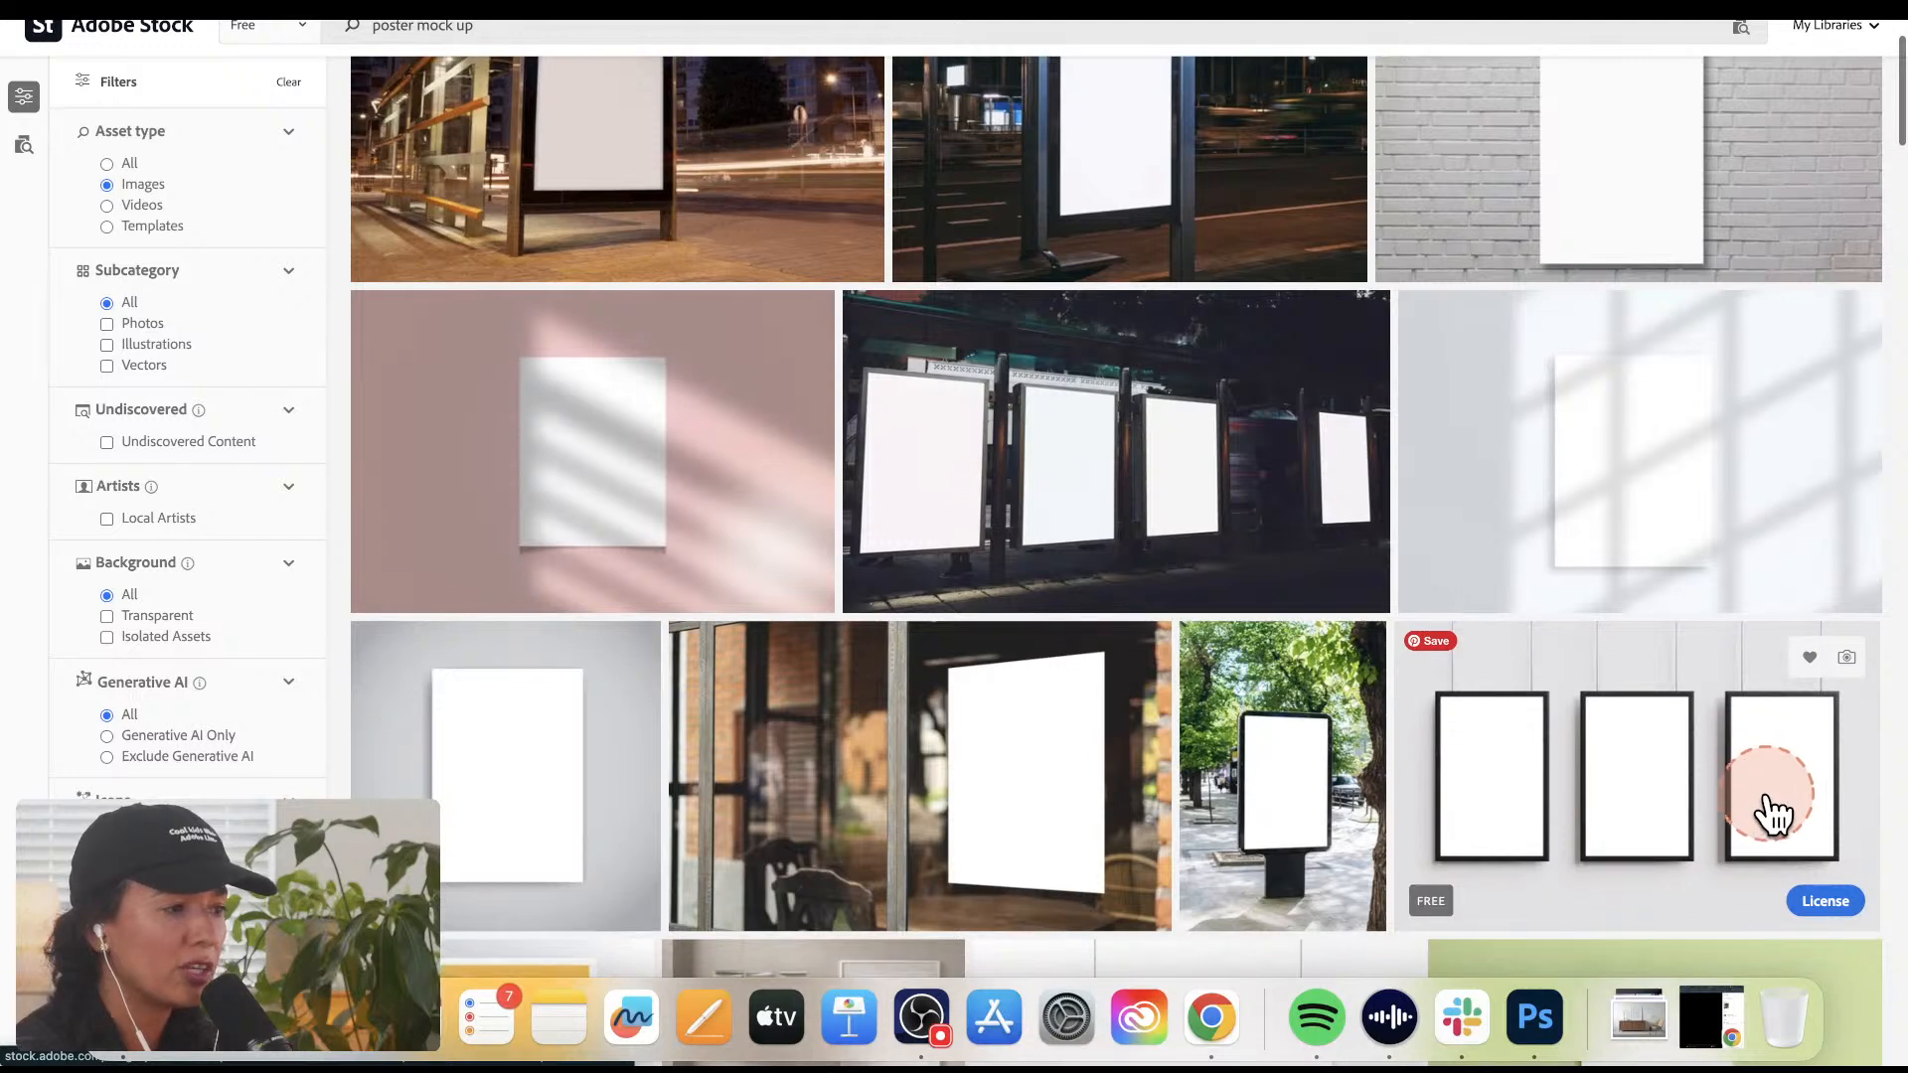
scroll(1766, 835, down, 4)
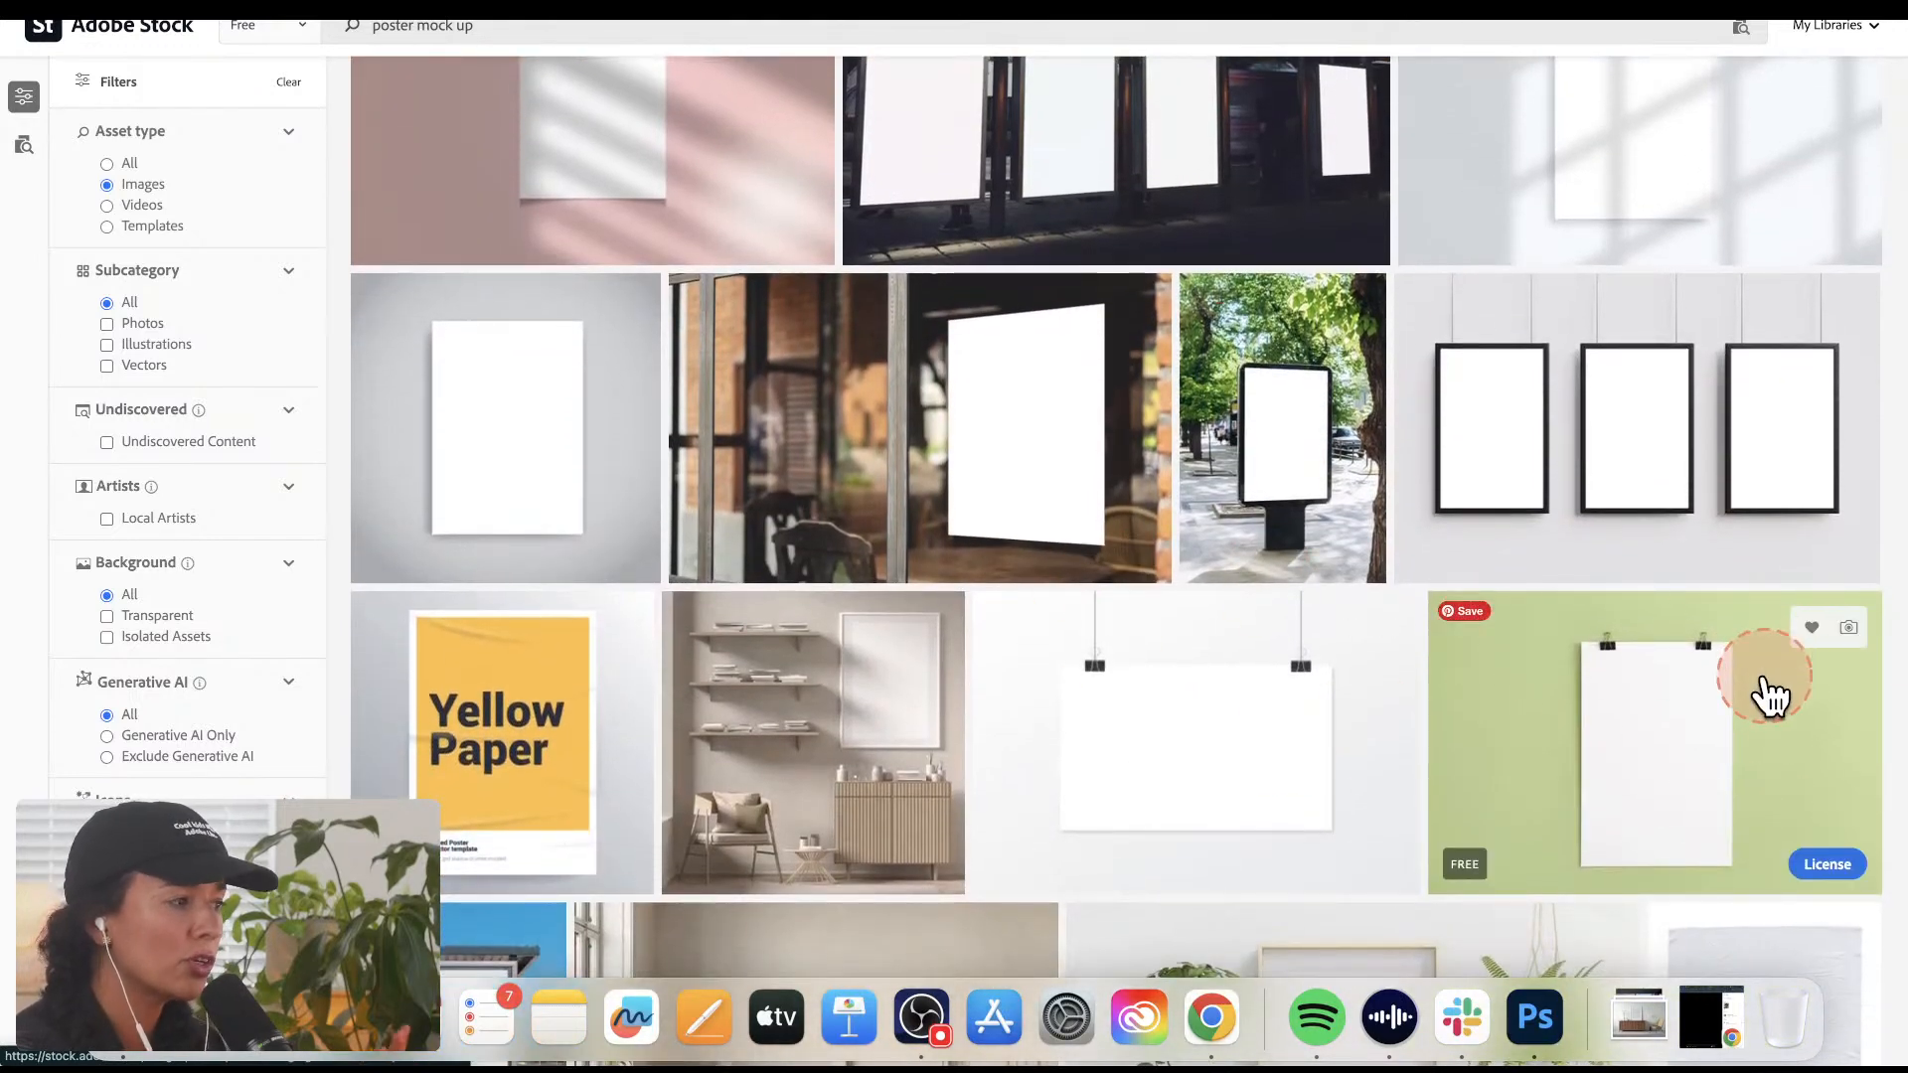
scroll(1689, 665, down, 3)
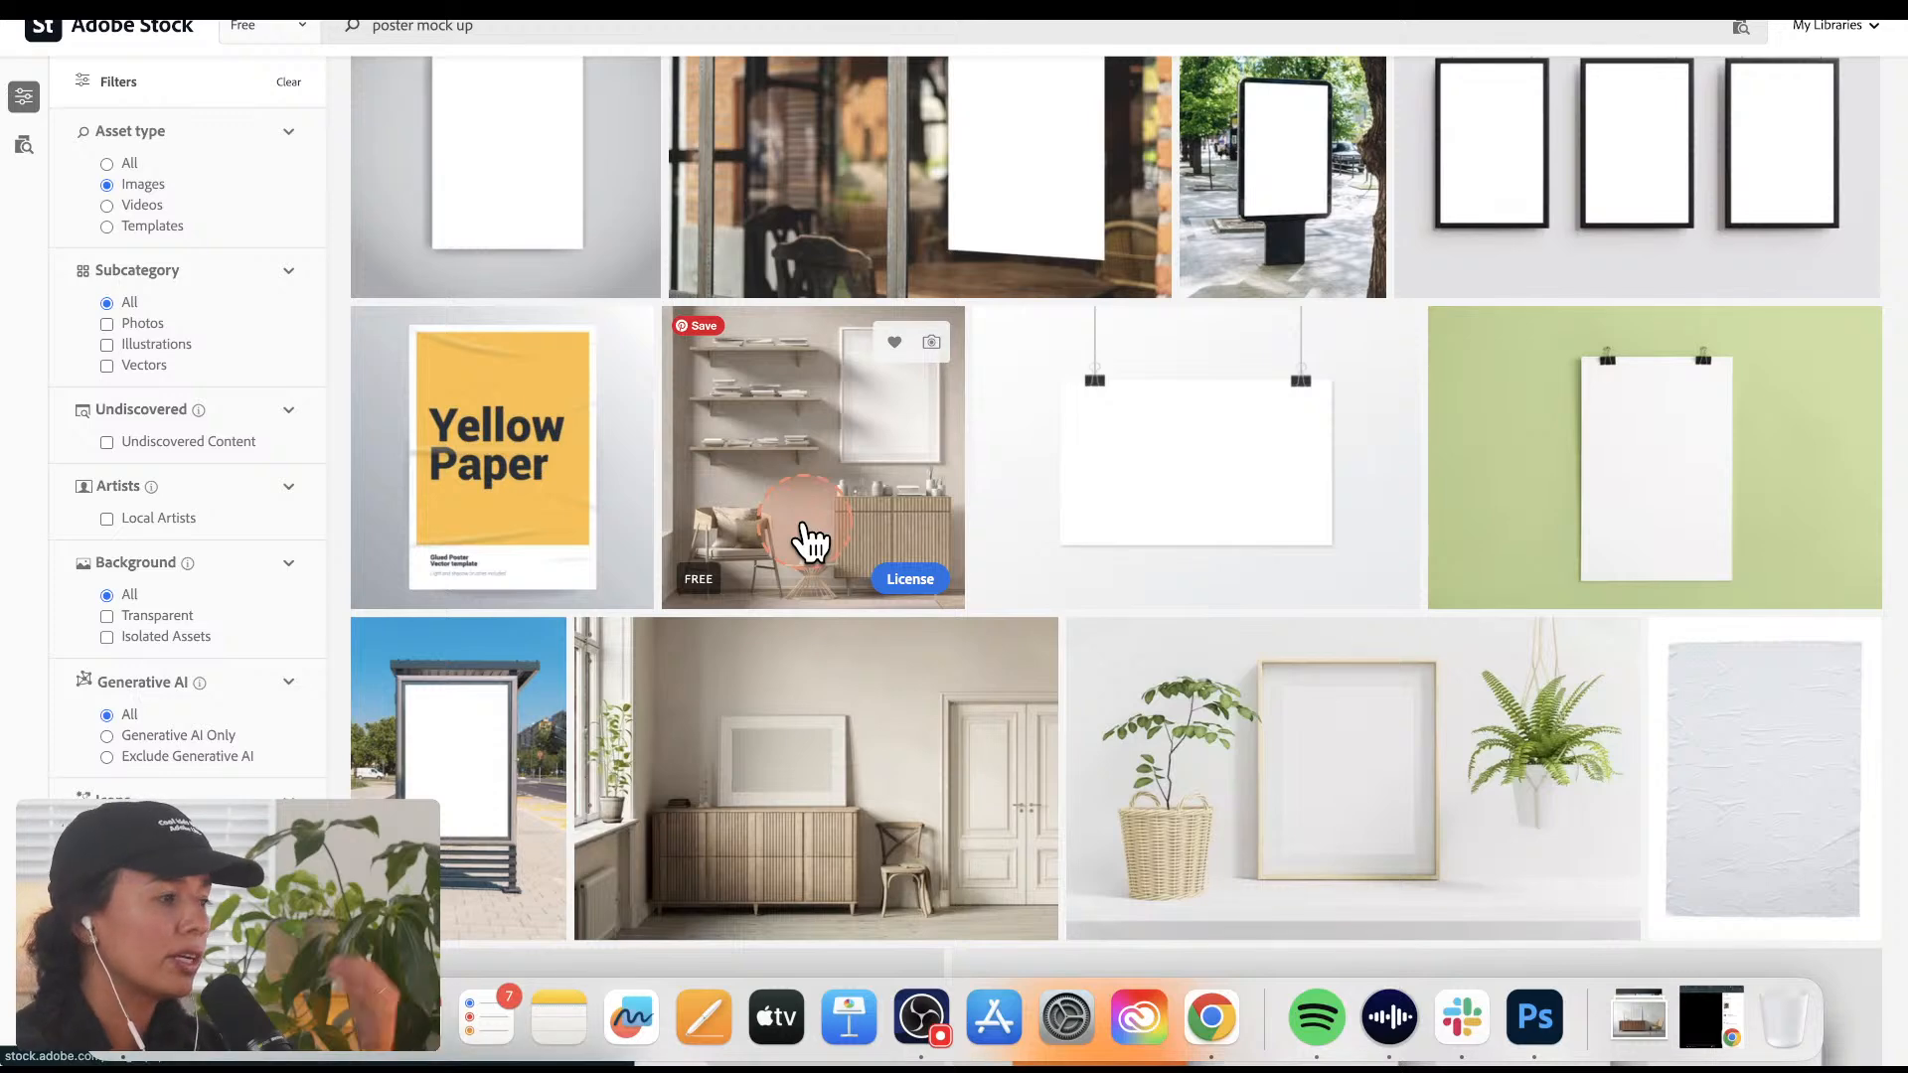
scroll(810, 542, down, 2)
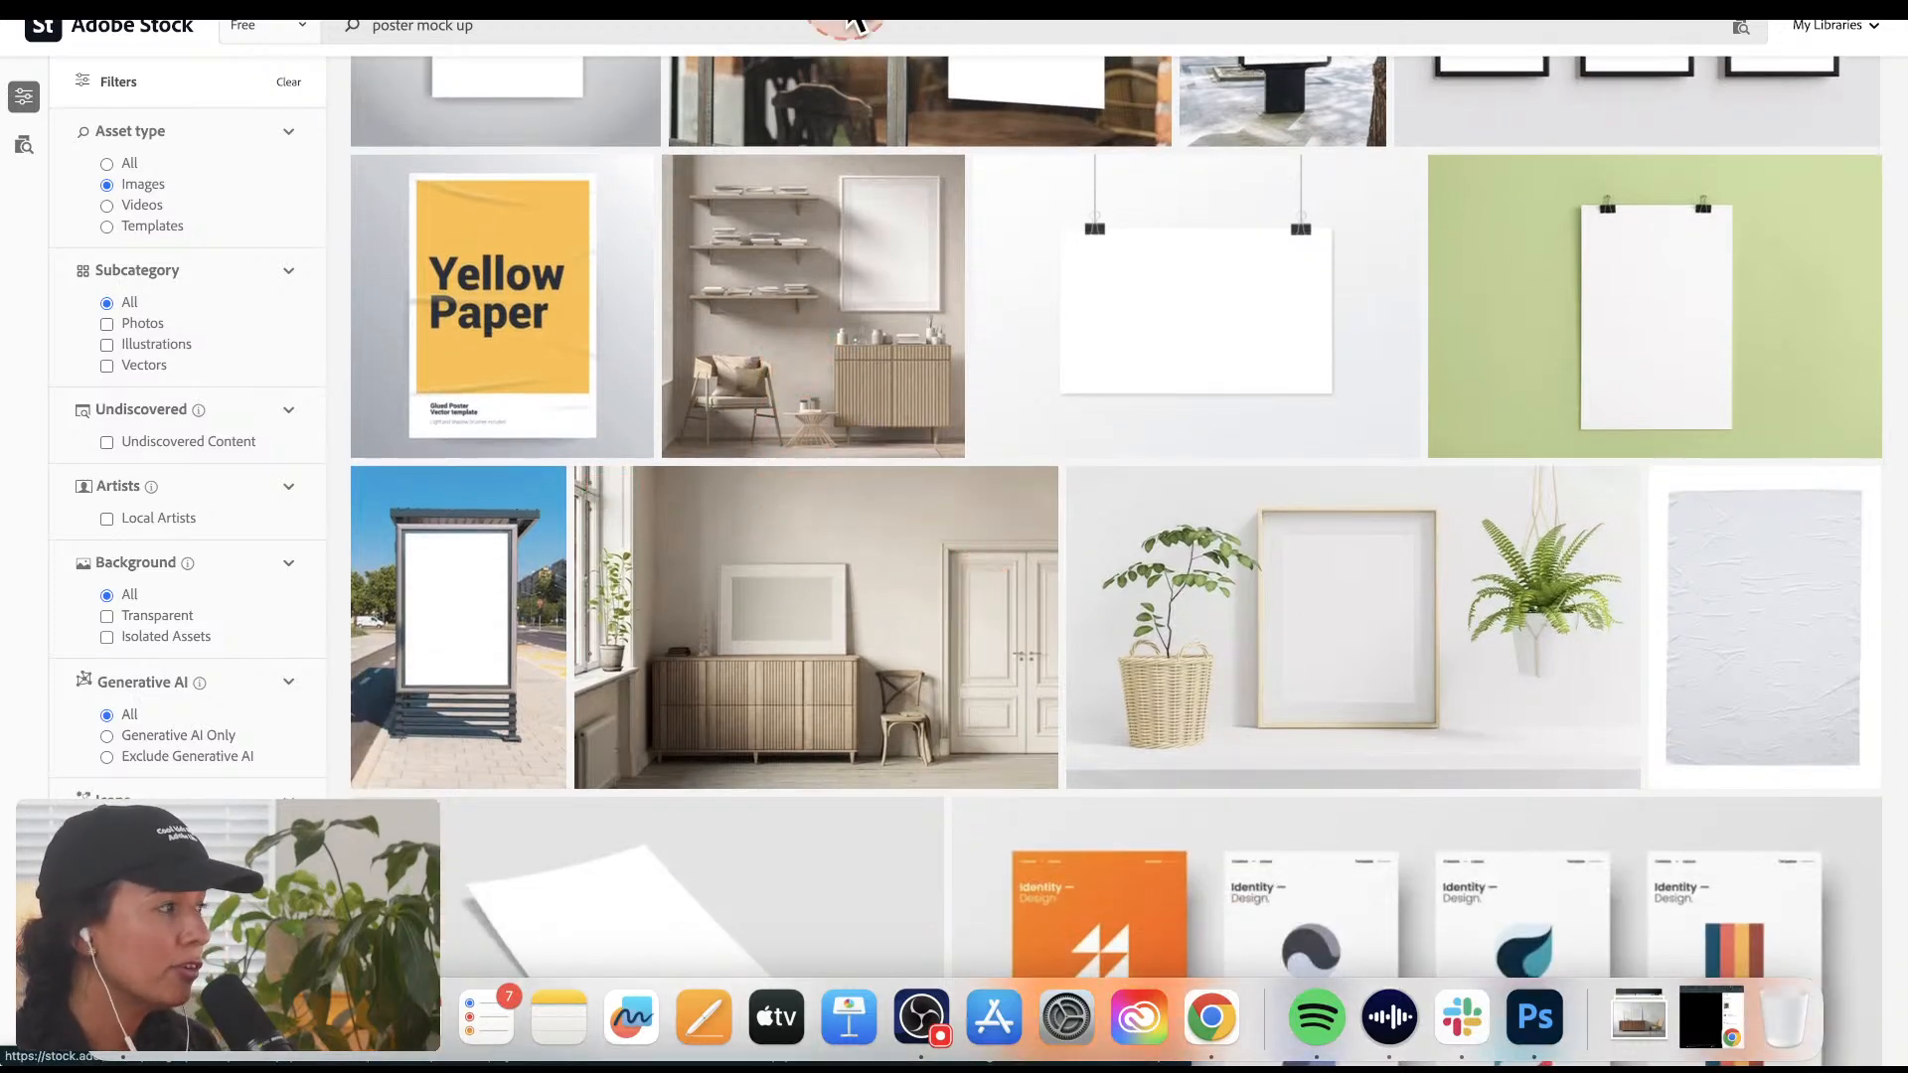
Step: Load the copied address of the MRKT Visual Marketplace print shop in place of the Adobe Stock page
click(531, 79)
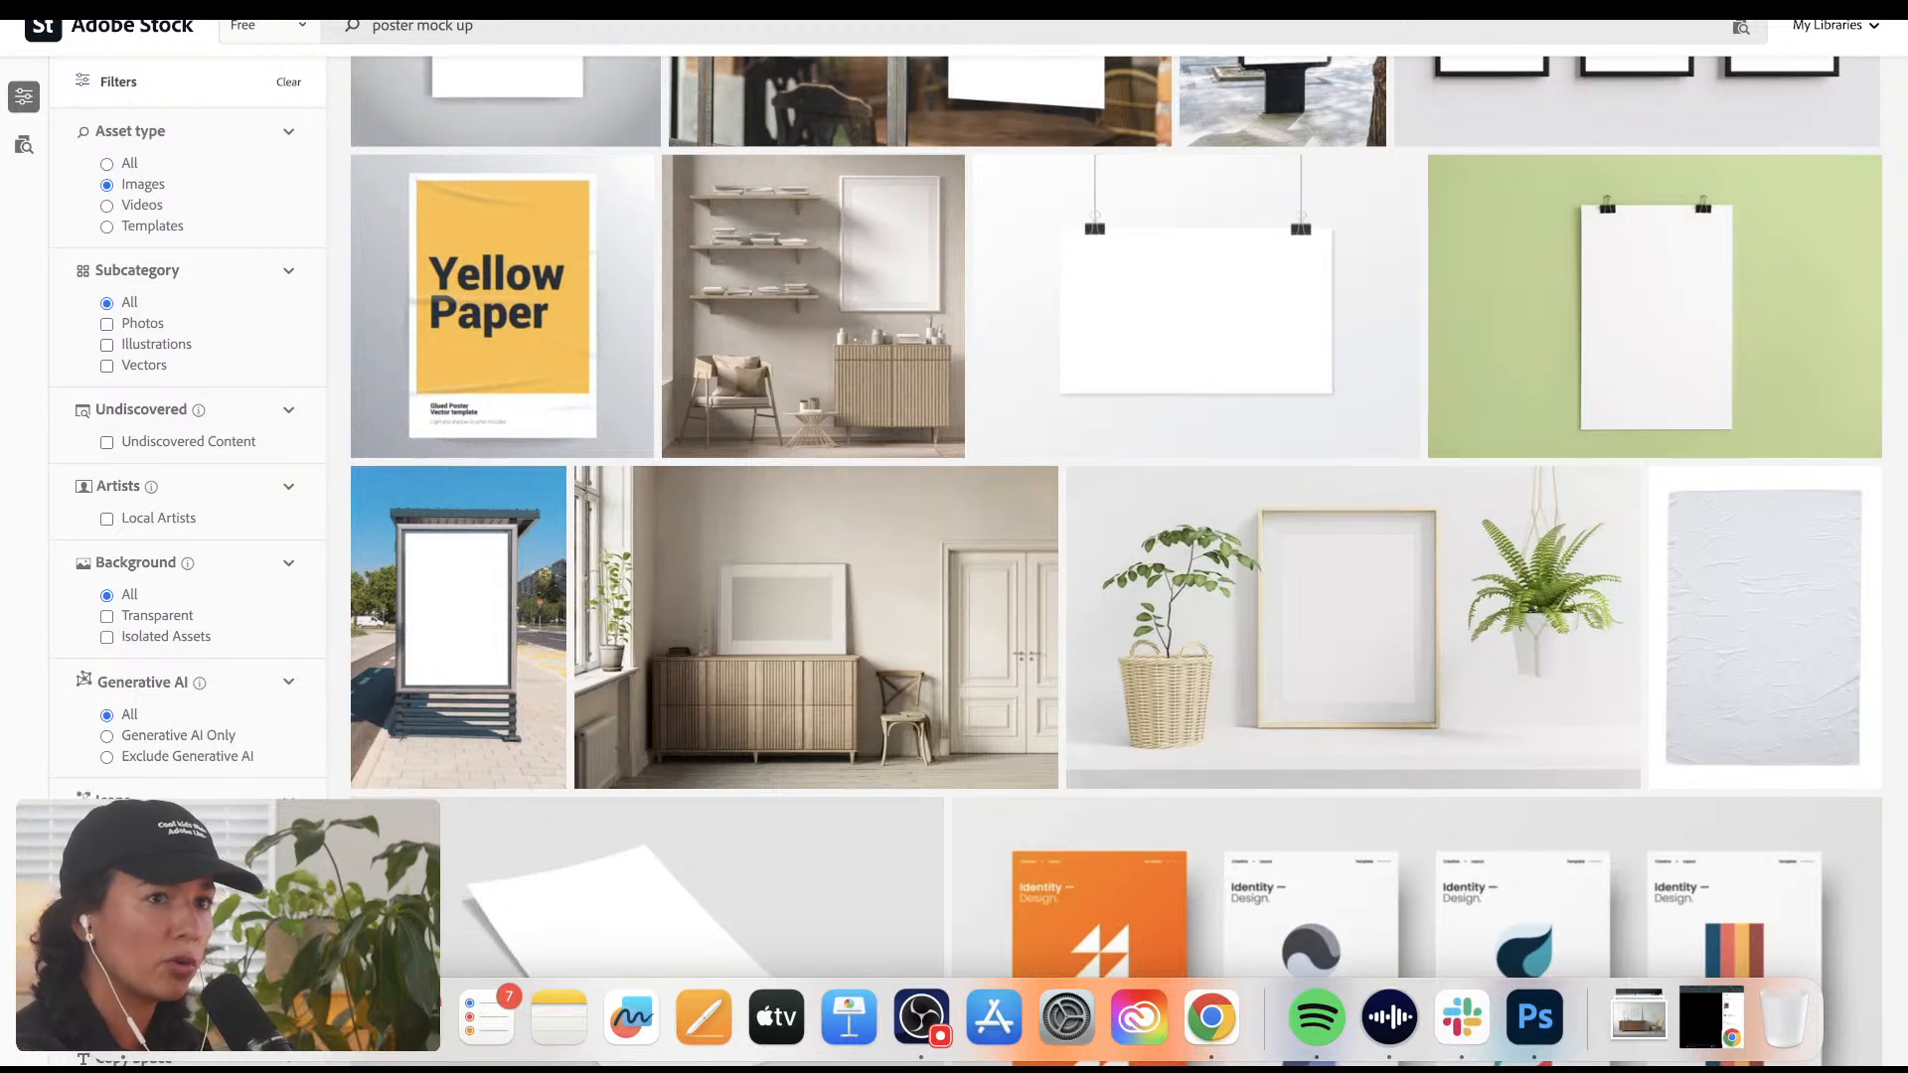
mouse_move(554, 20)
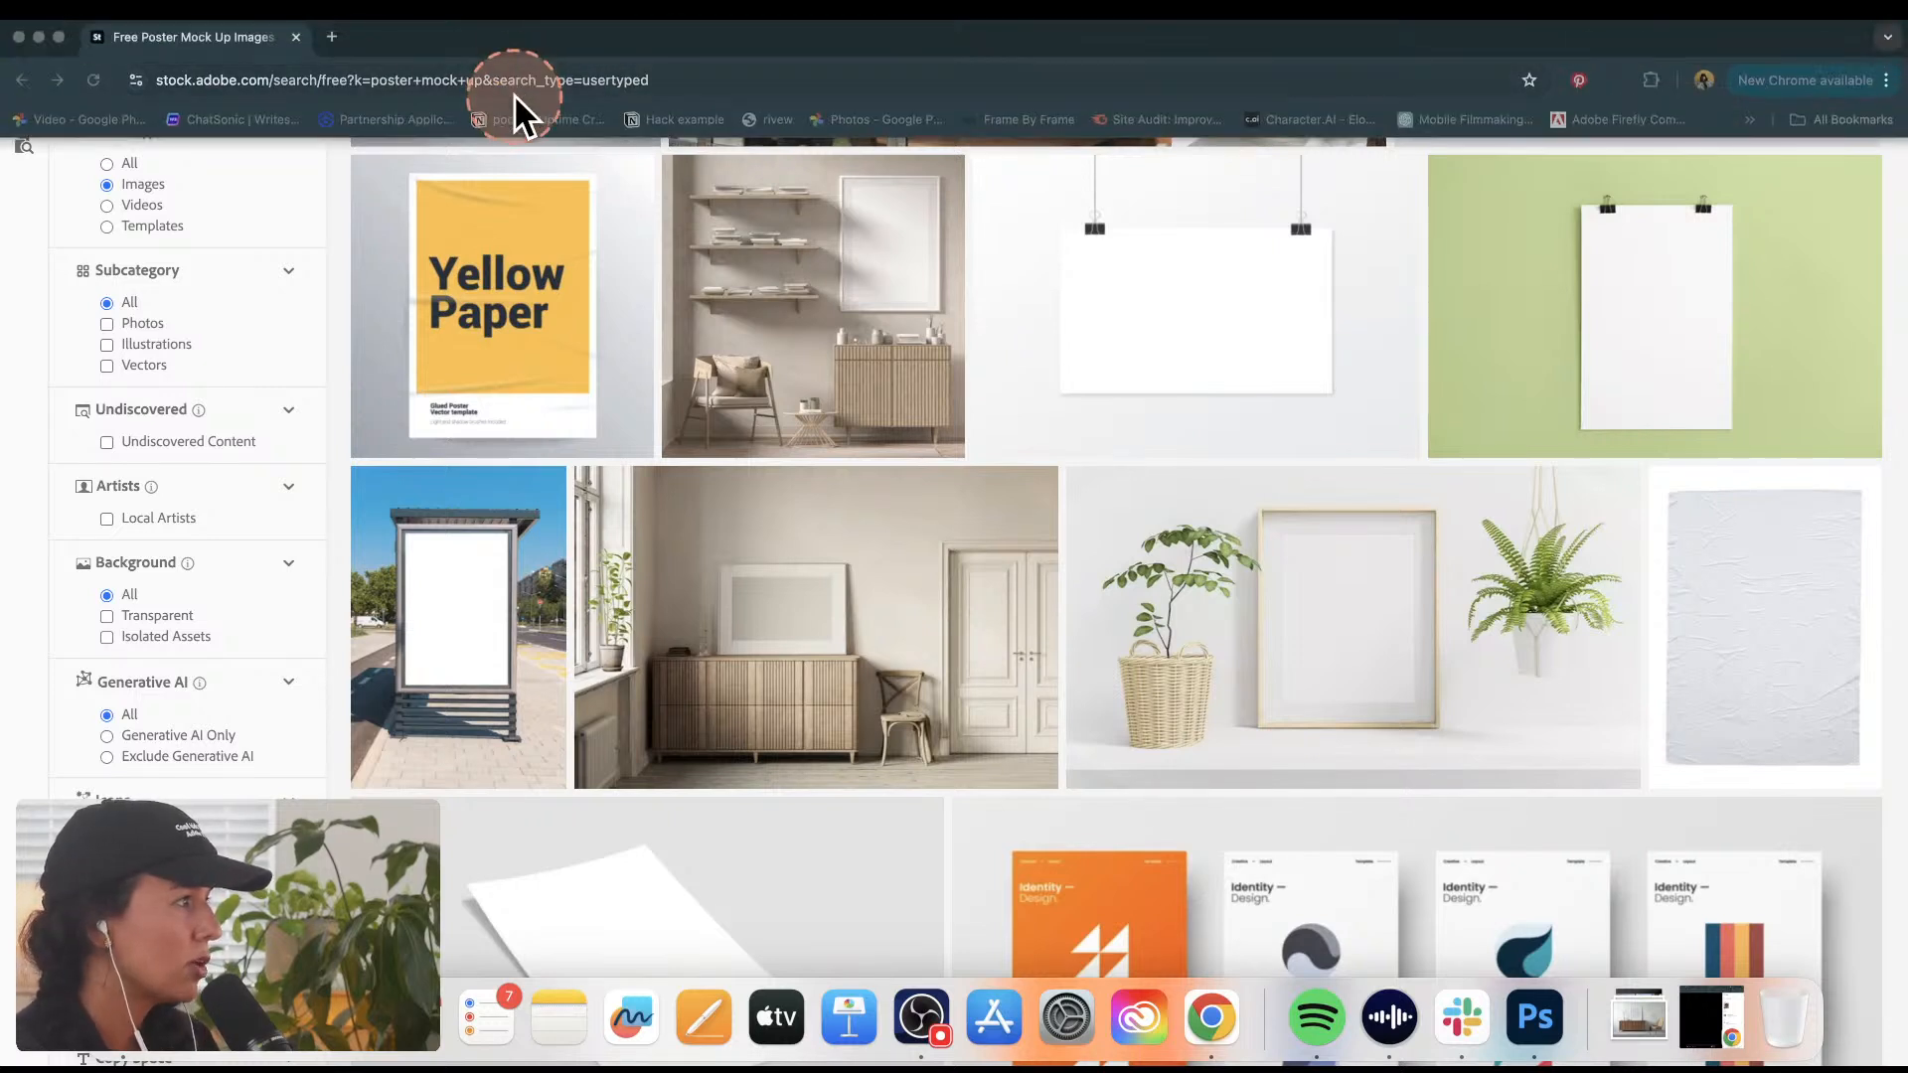
click(582, 69)
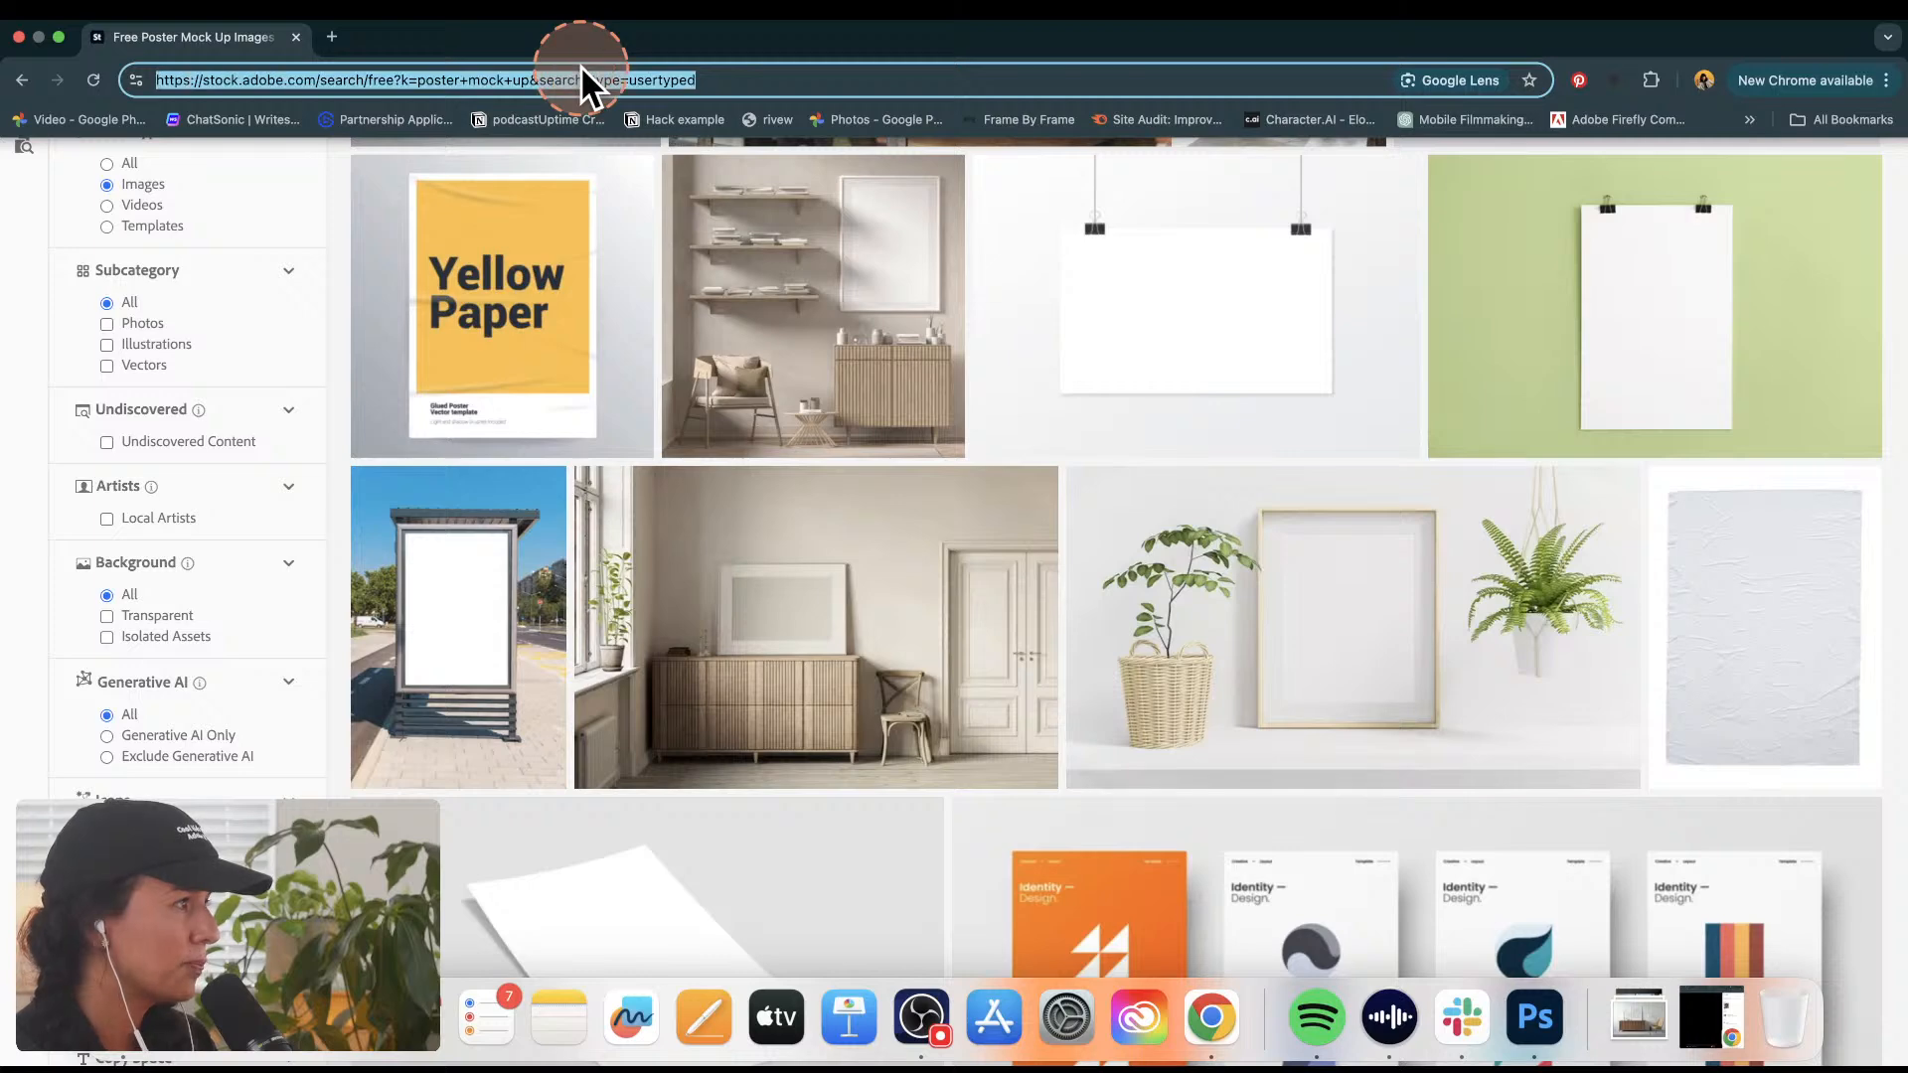
text(https://www.cyimagery.com/shop)
key(Return)
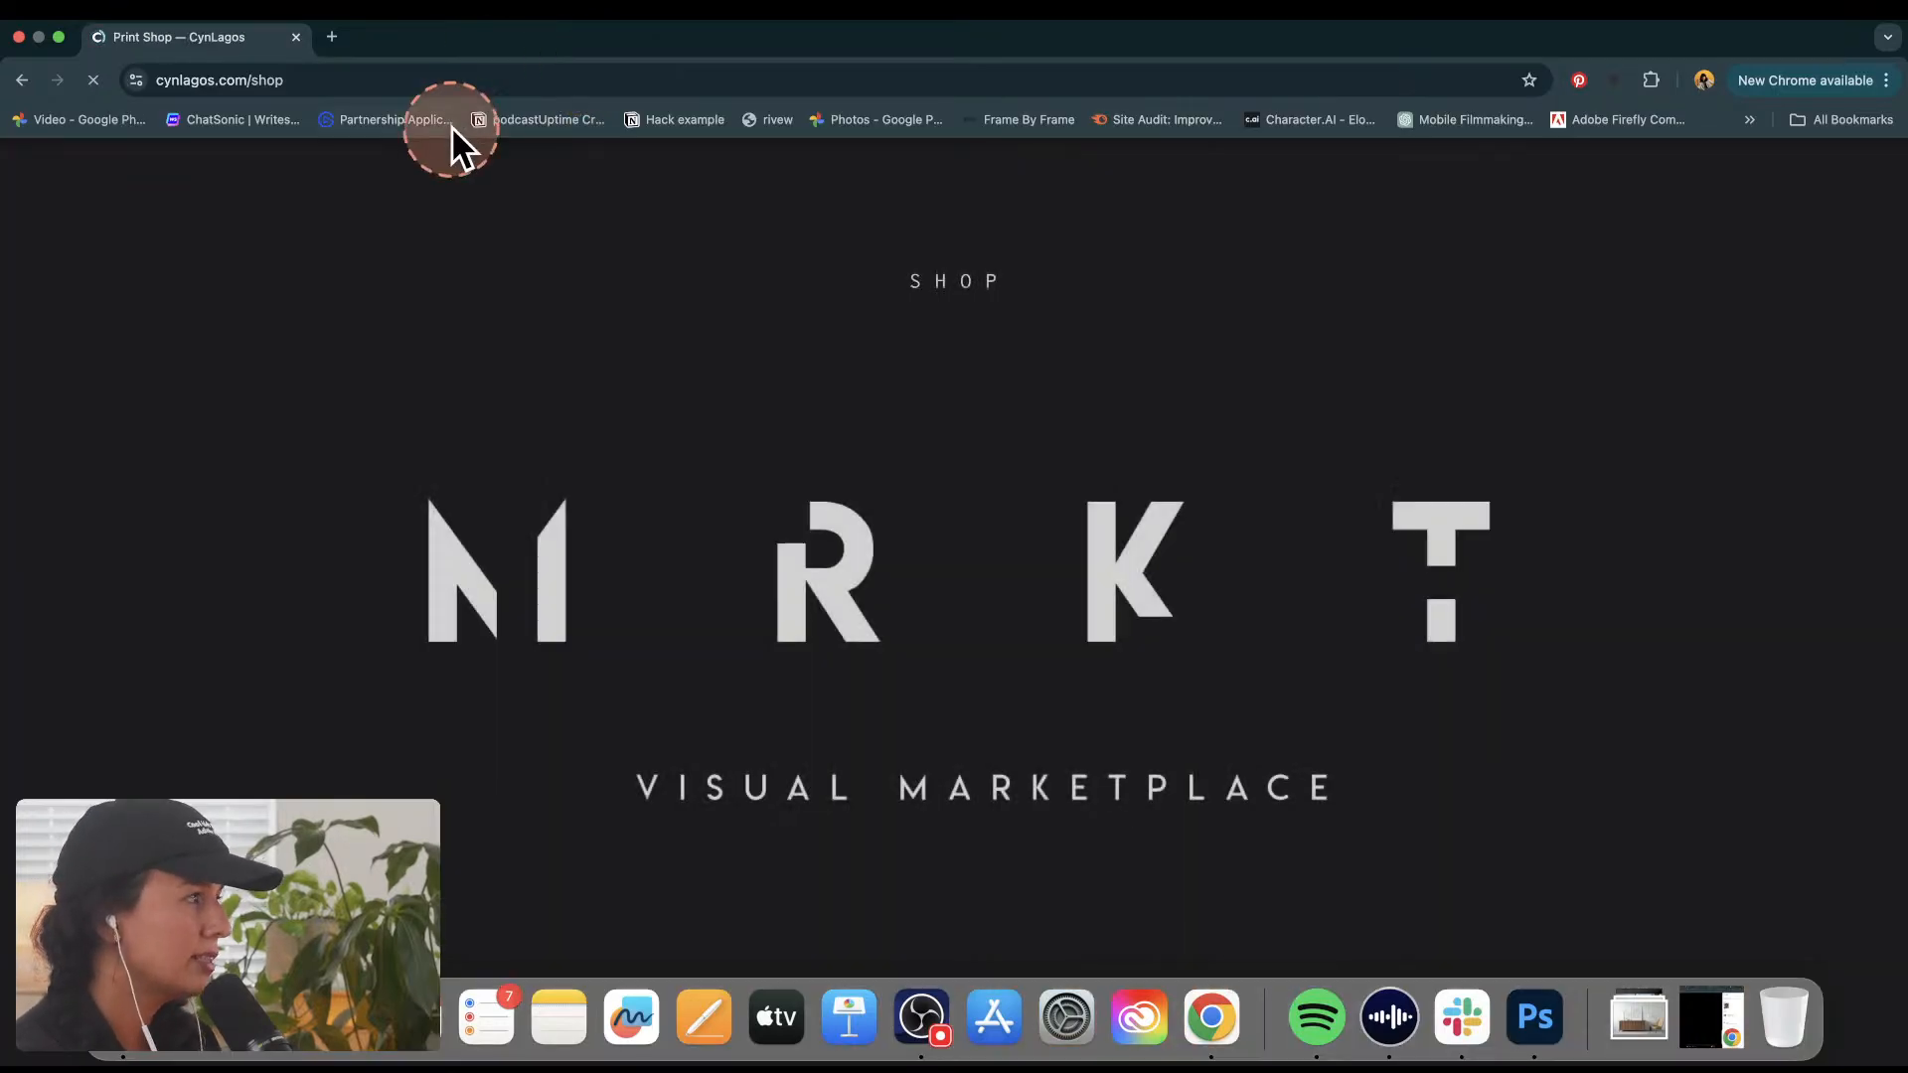
Step: Browse the shop down to the Art Prints section and open the Planet X print's product page
scroll(1755, 592, down, 15)
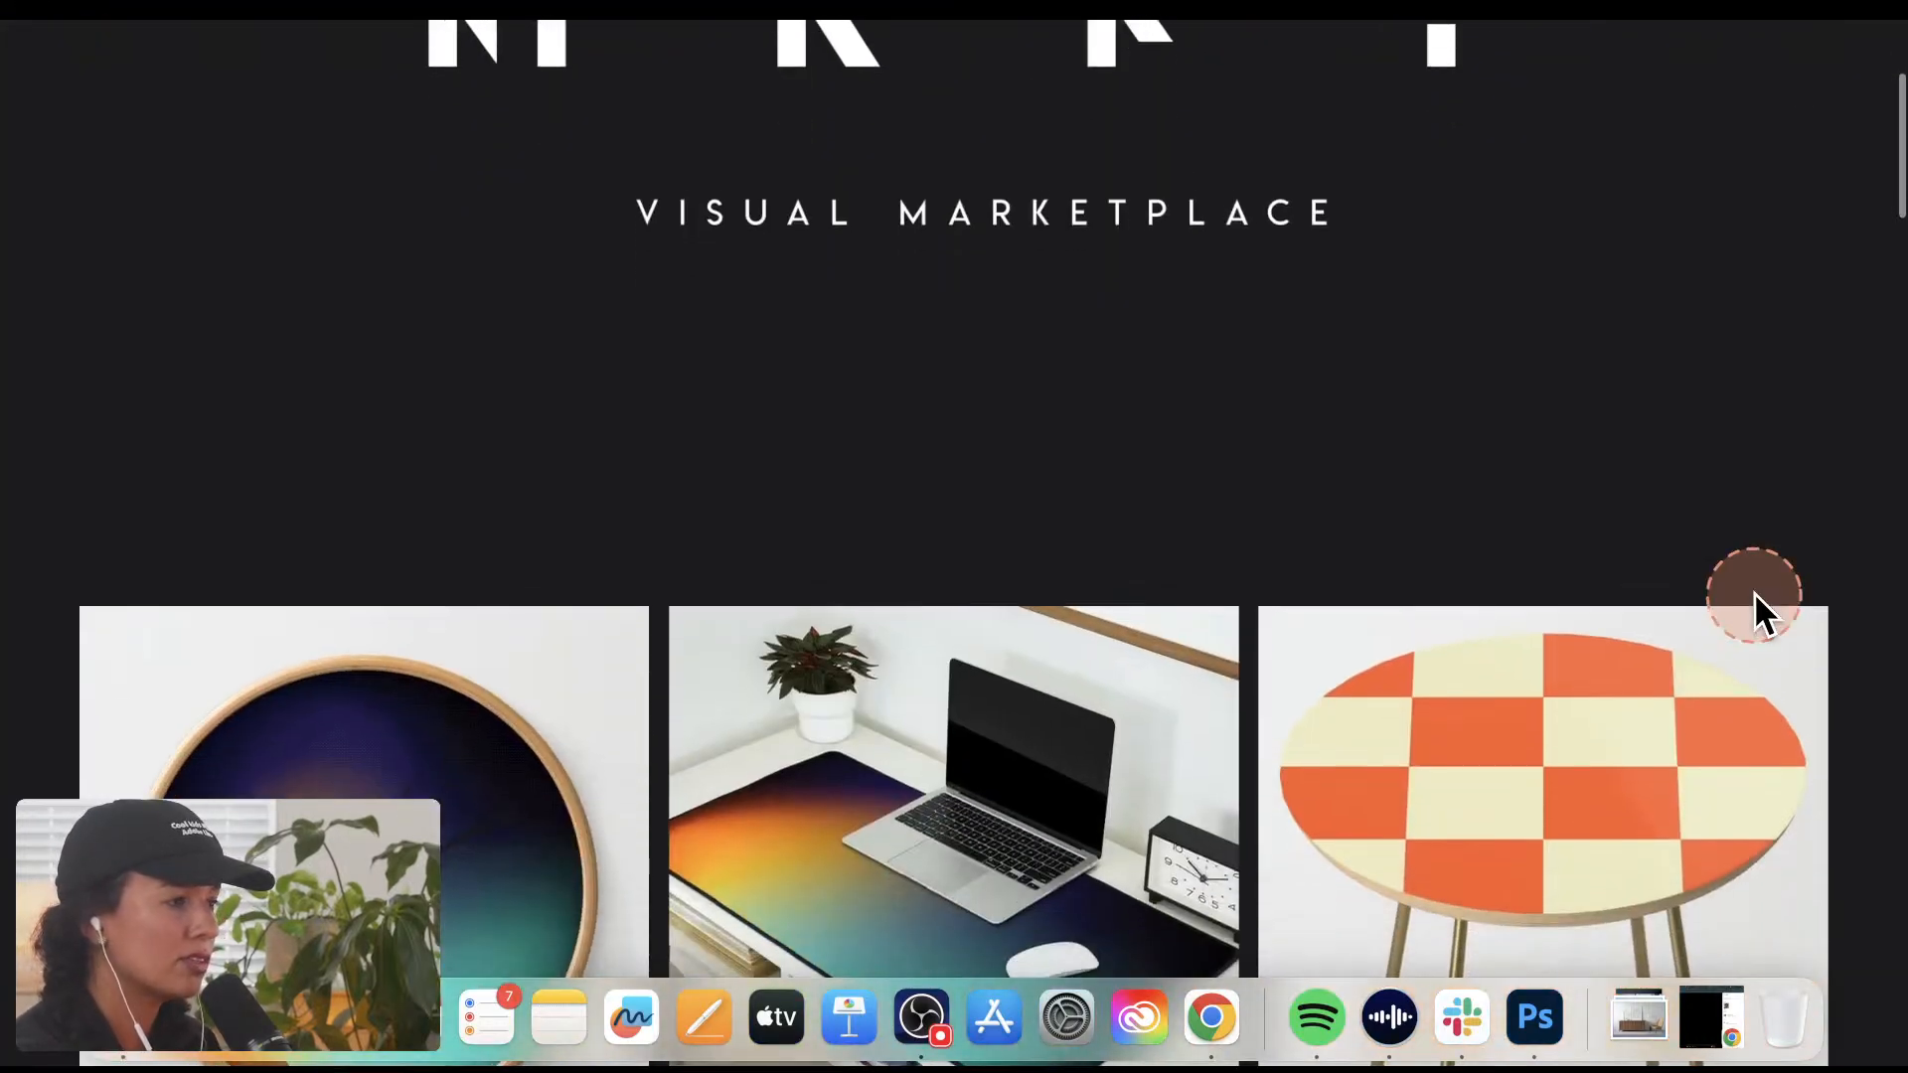
scroll(1755, 596, down, 10)
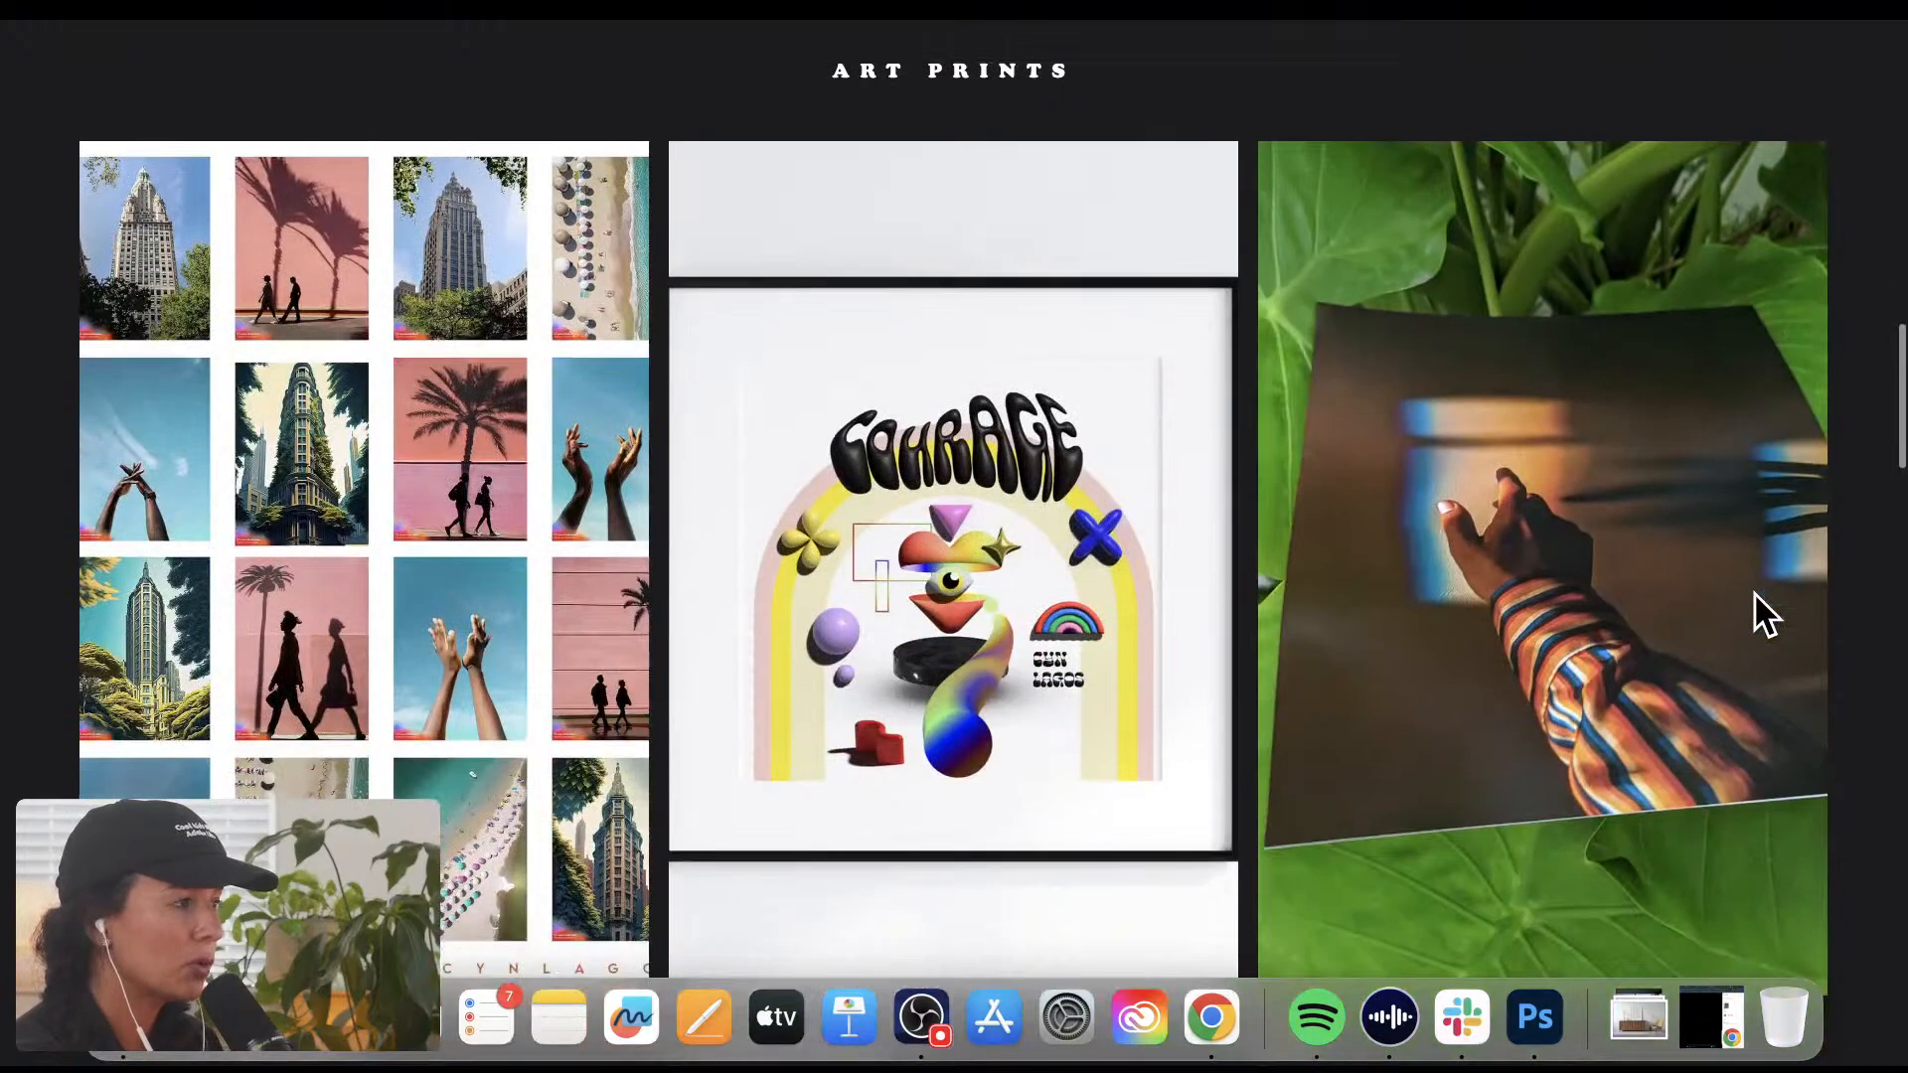
scroll(1759, 576, down, 1)
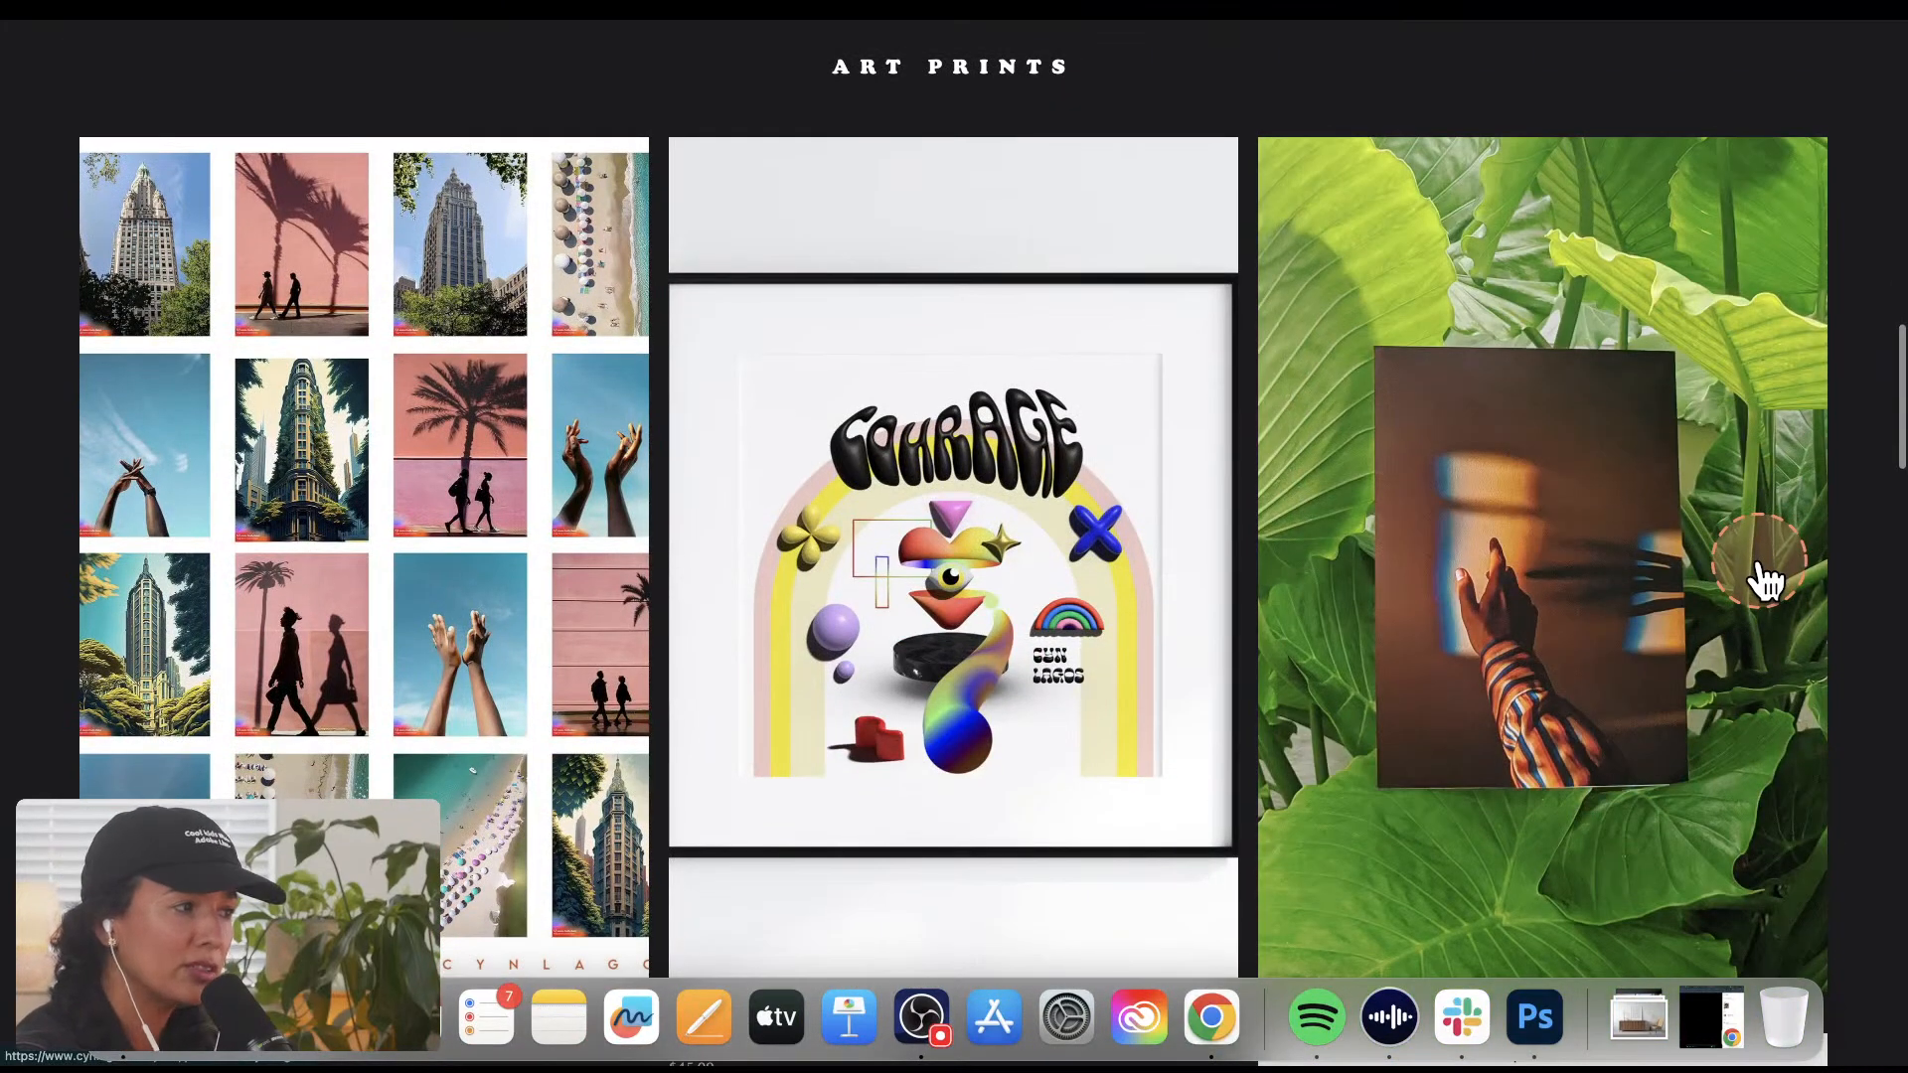
scroll(1759, 581, down, 7)
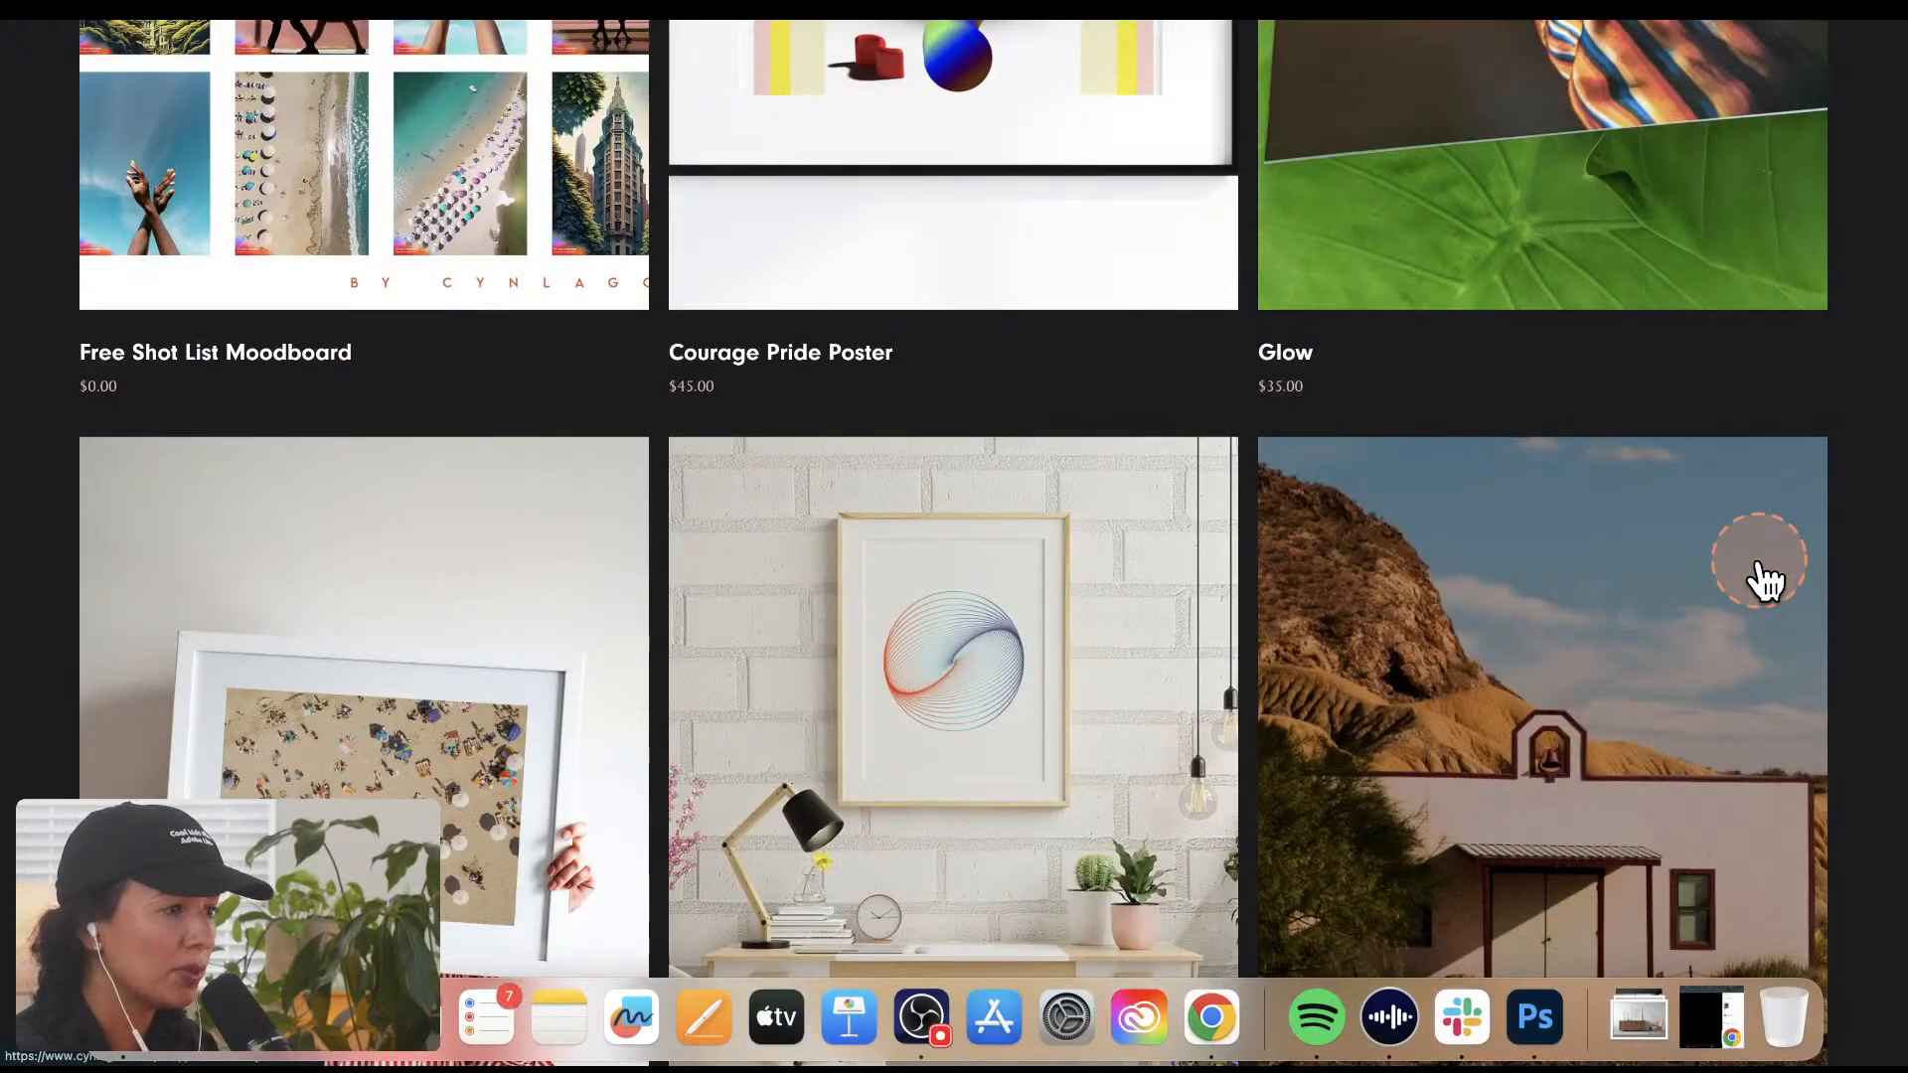
scroll(1764, 566, down, 3)
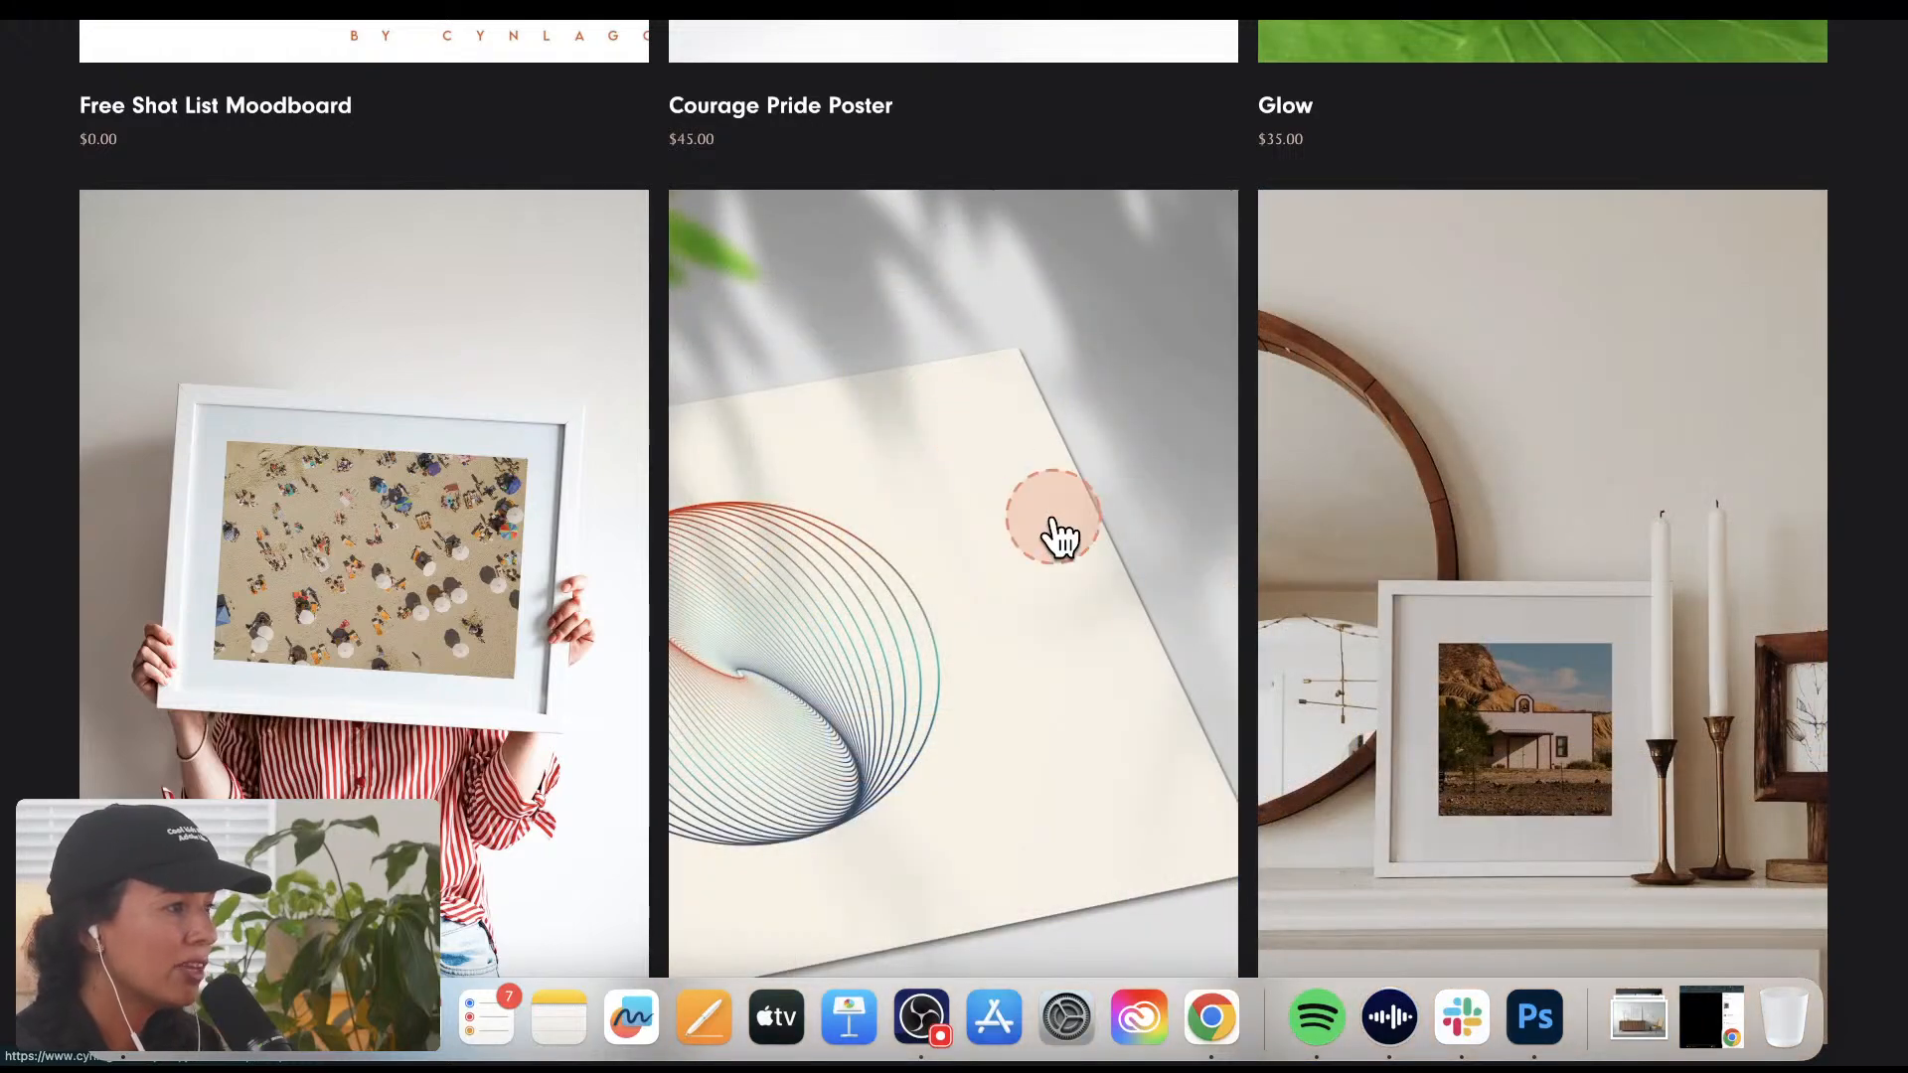
click(1124, 515)
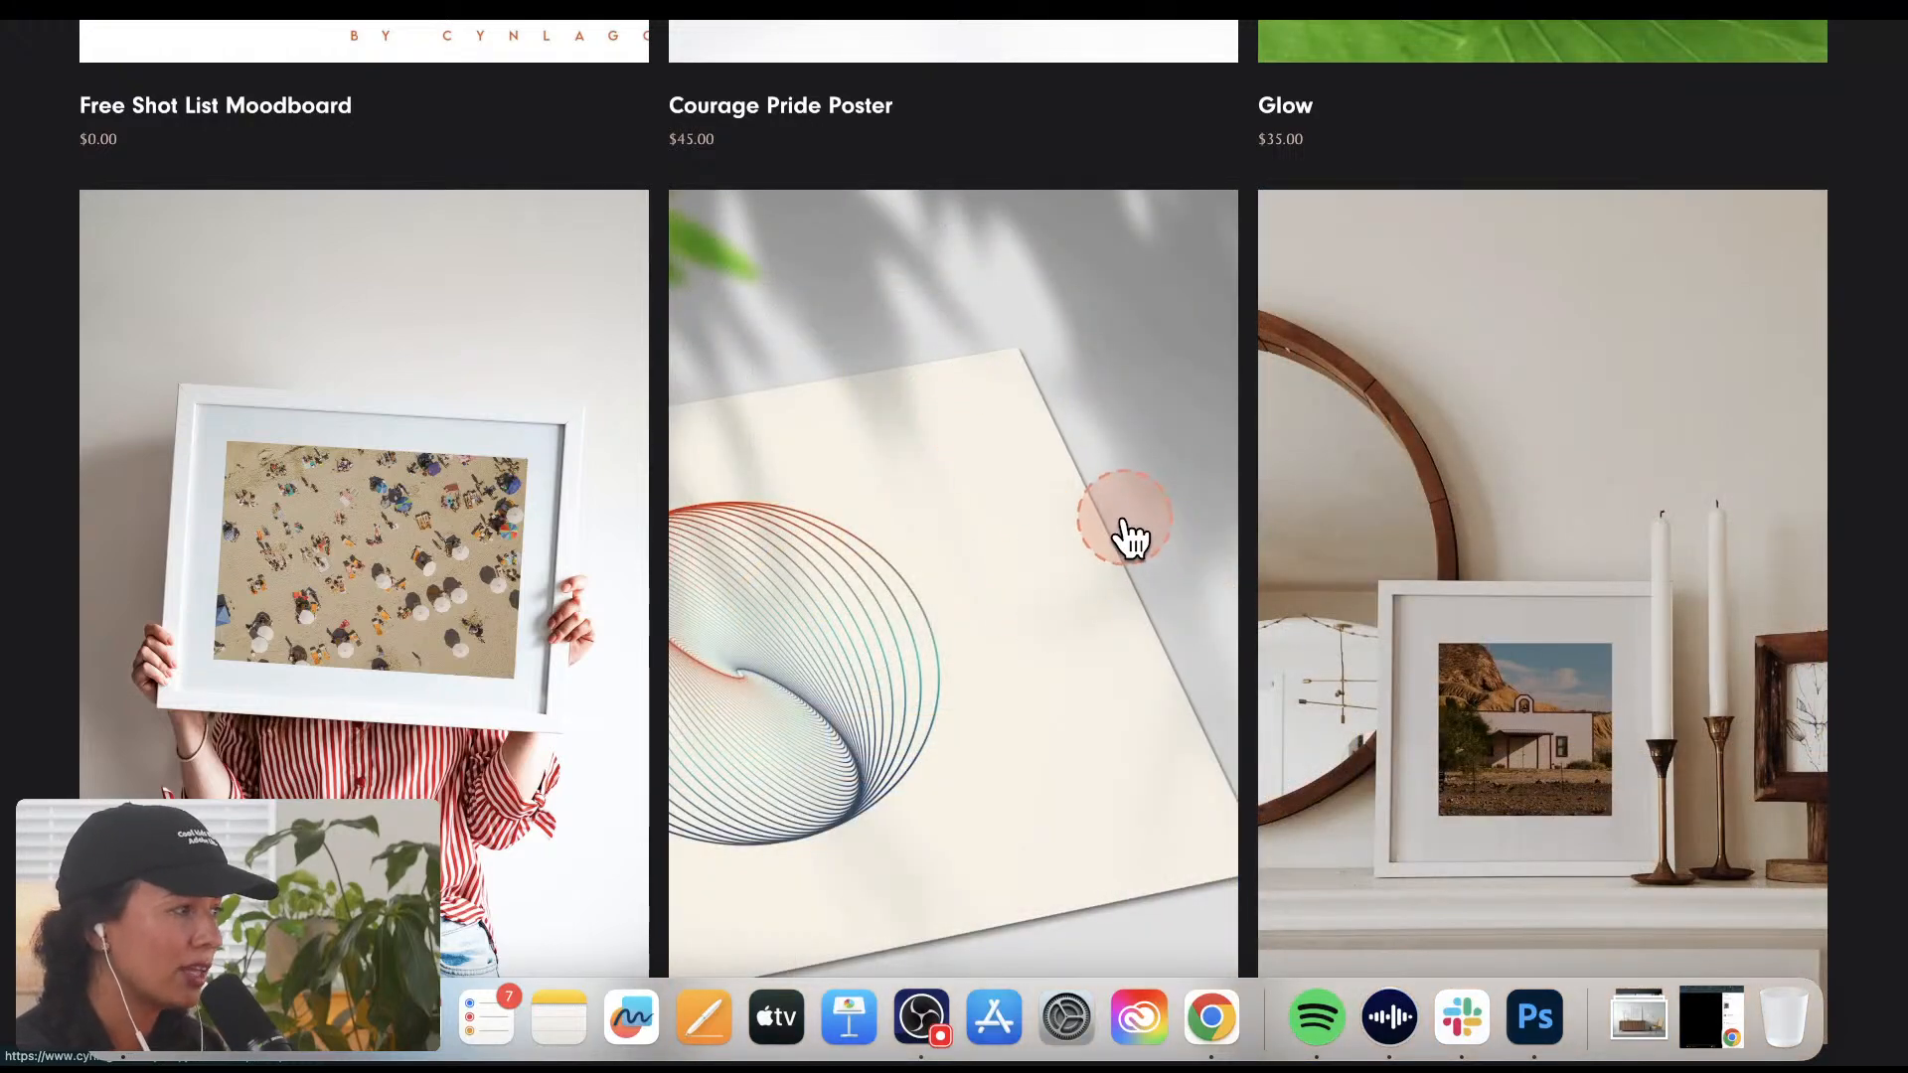
Step: Examine the Planet X product images, comparing the flat artwork with the paper print and framed wall mockups
scroll(1669, 552, down, 4)
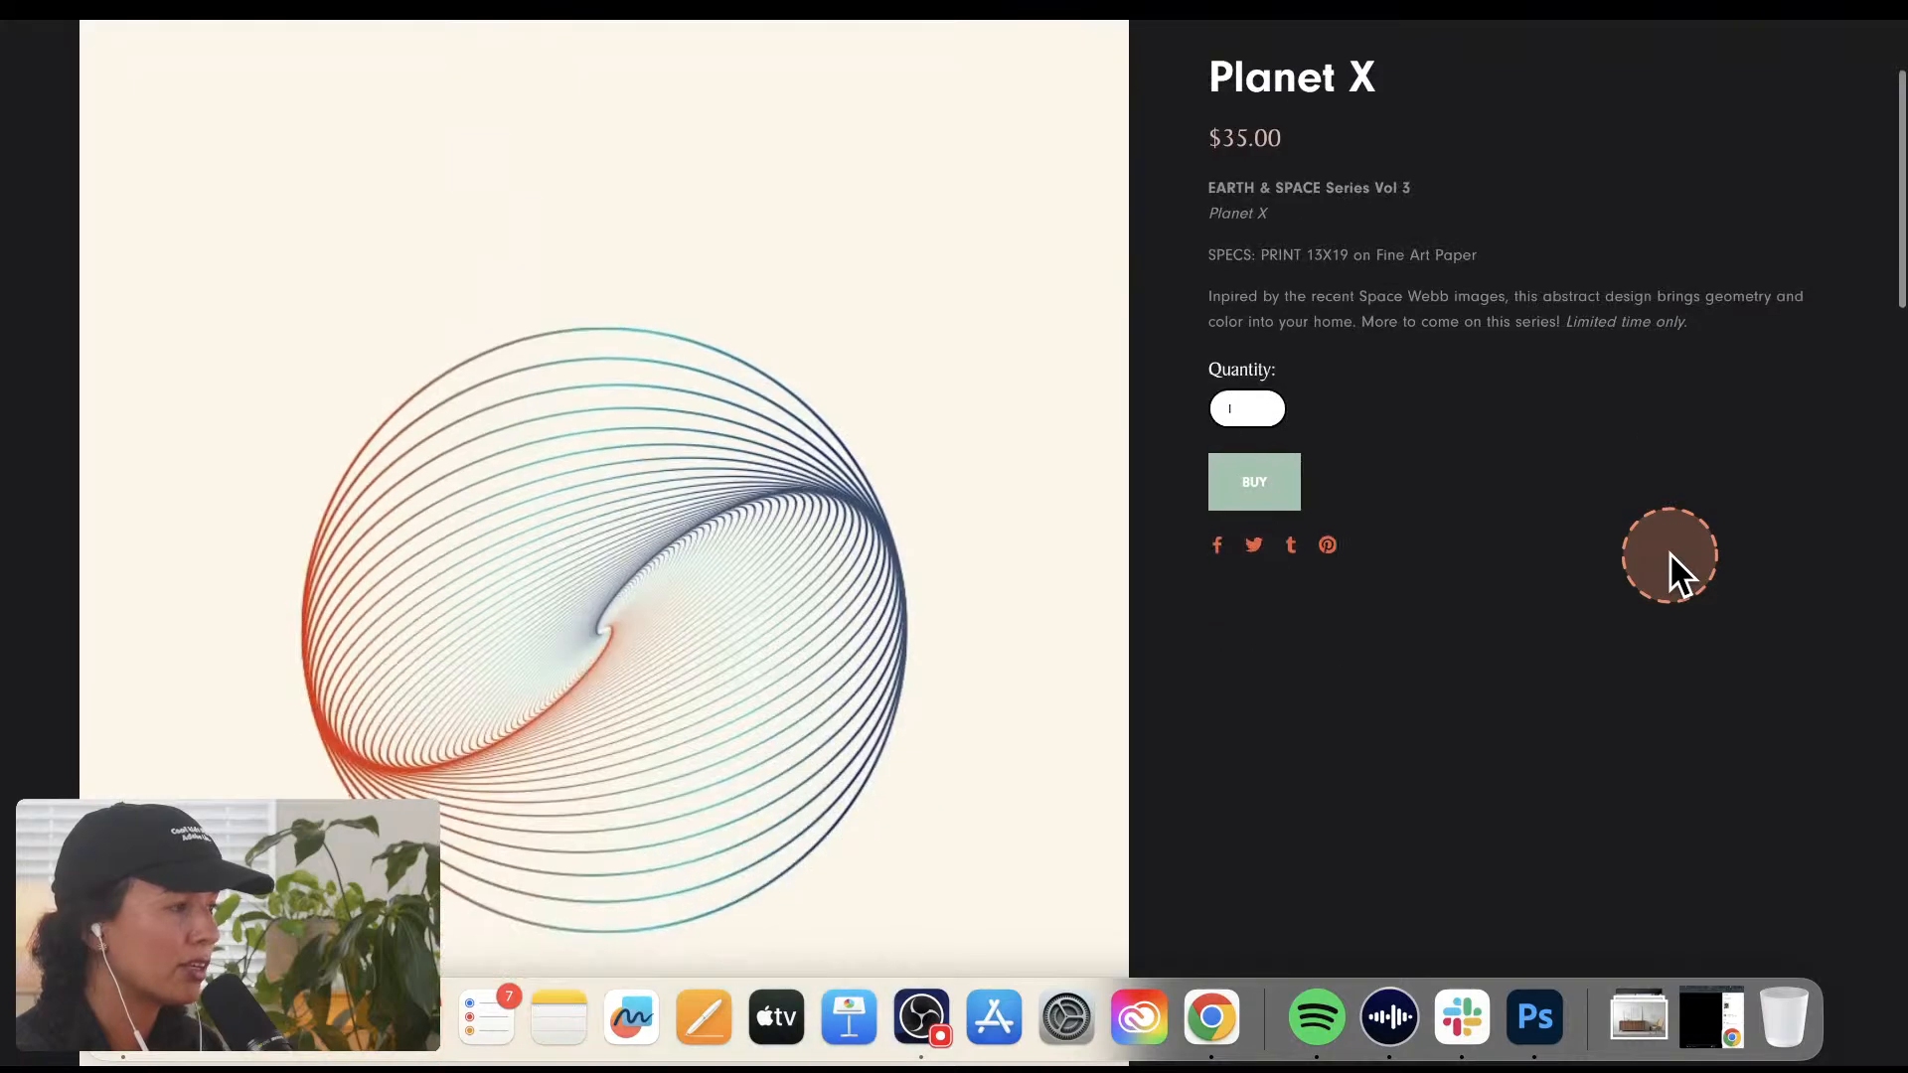
scroll(1671, 557, down, 7)
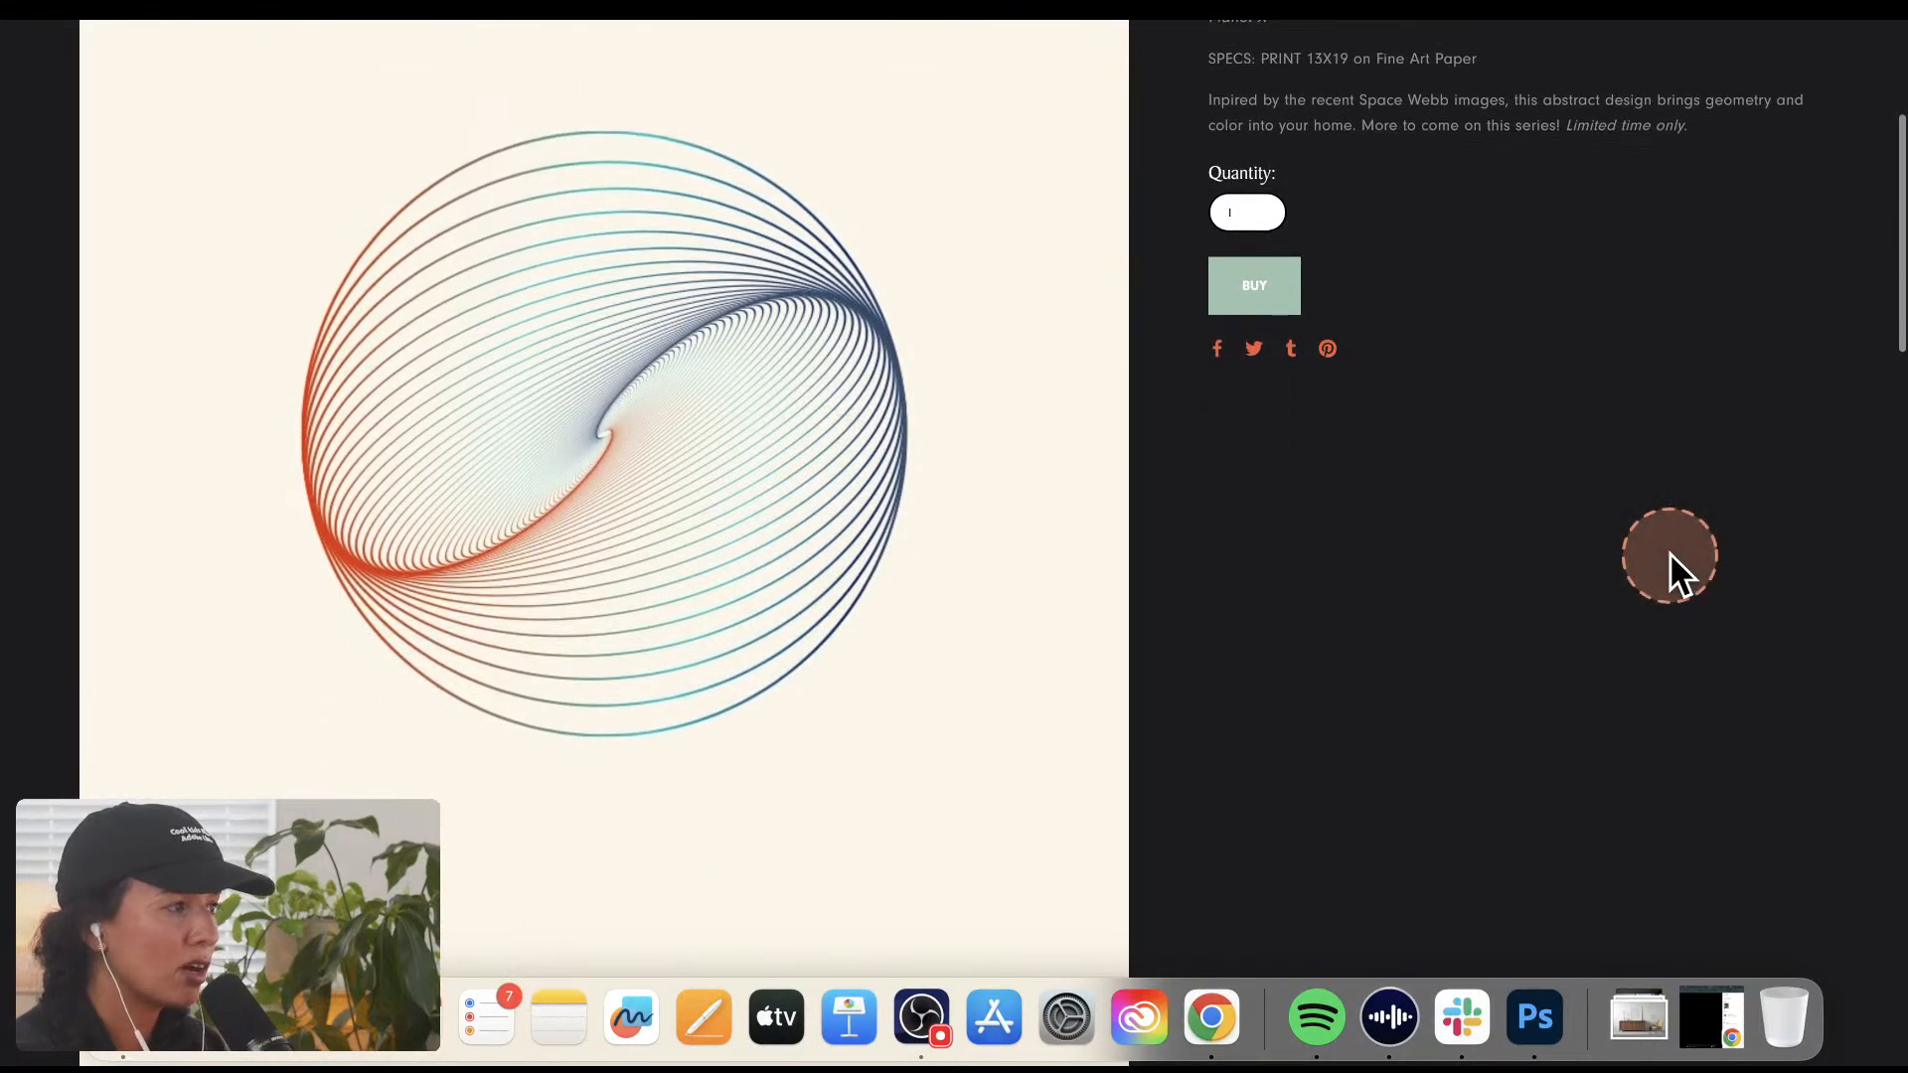
scroll(1670, 552, down, 6)
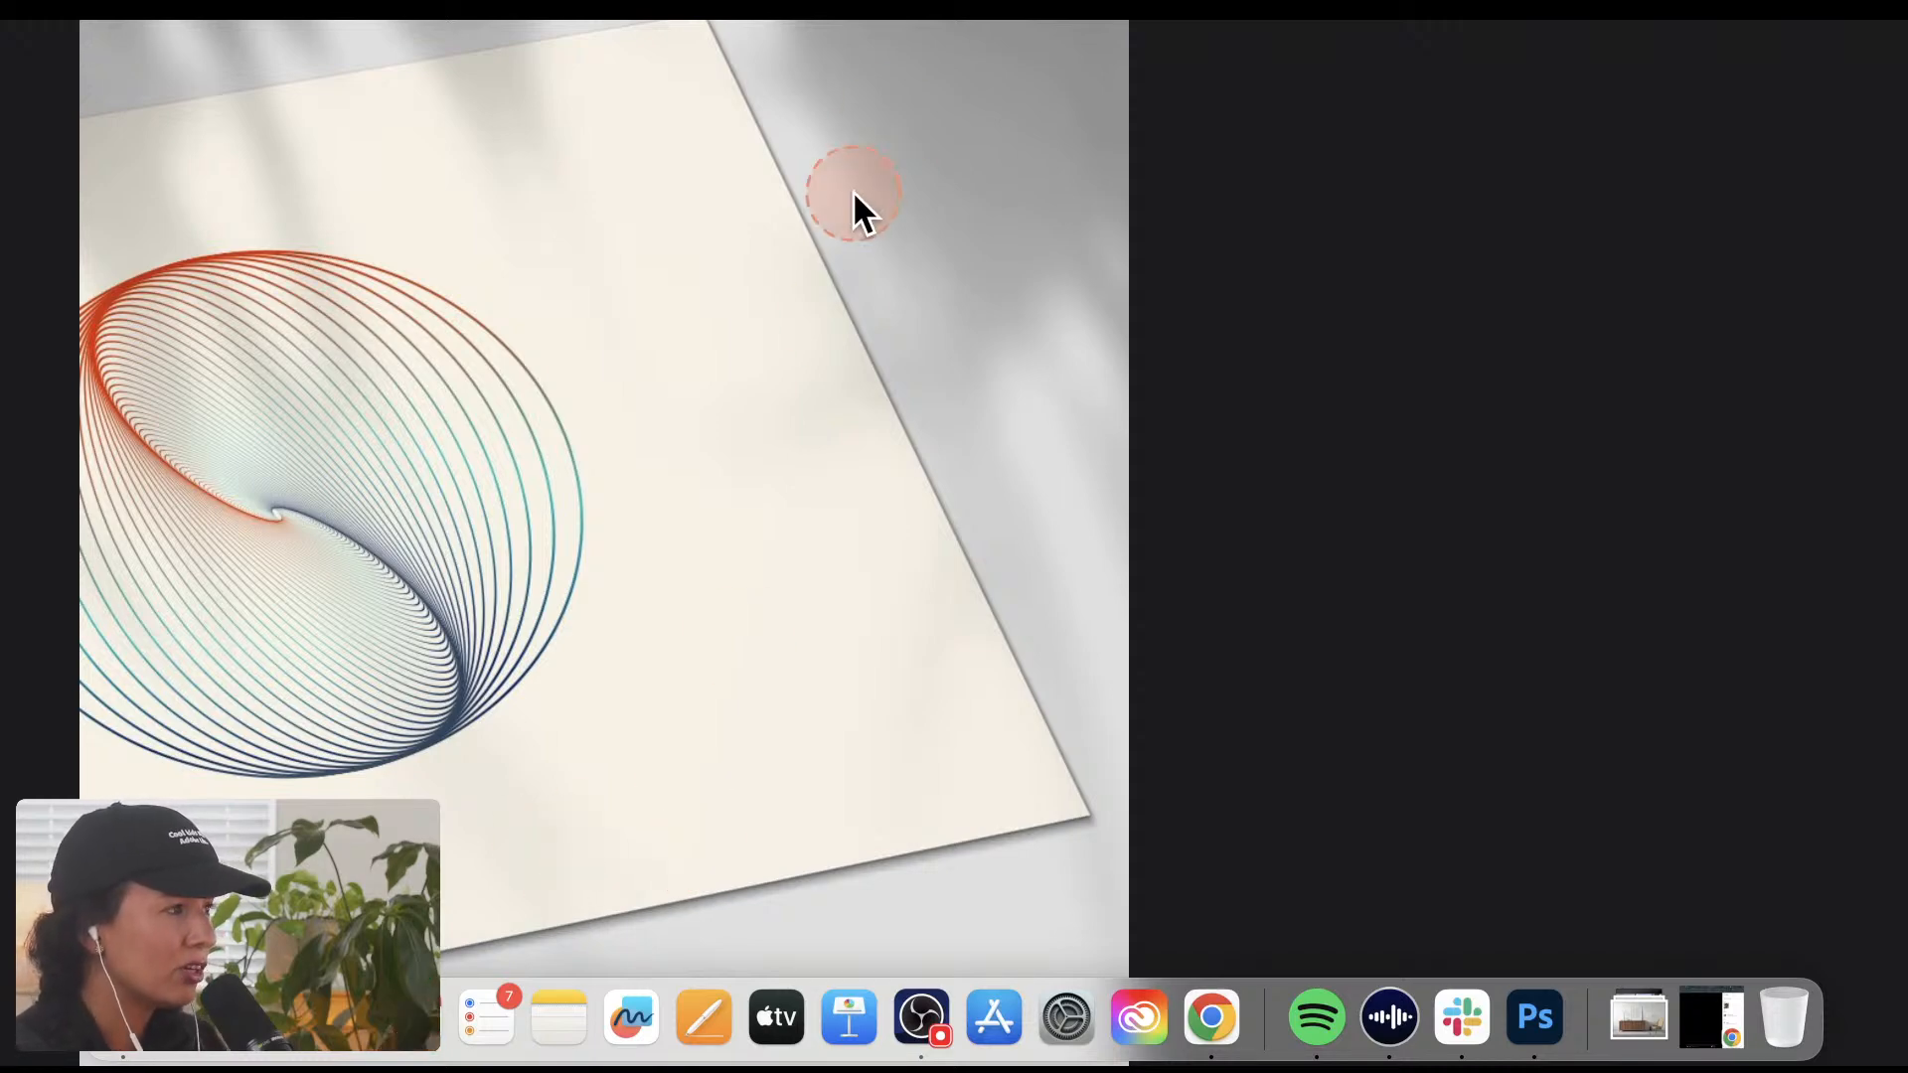
scroll(856, 298, down, 10)
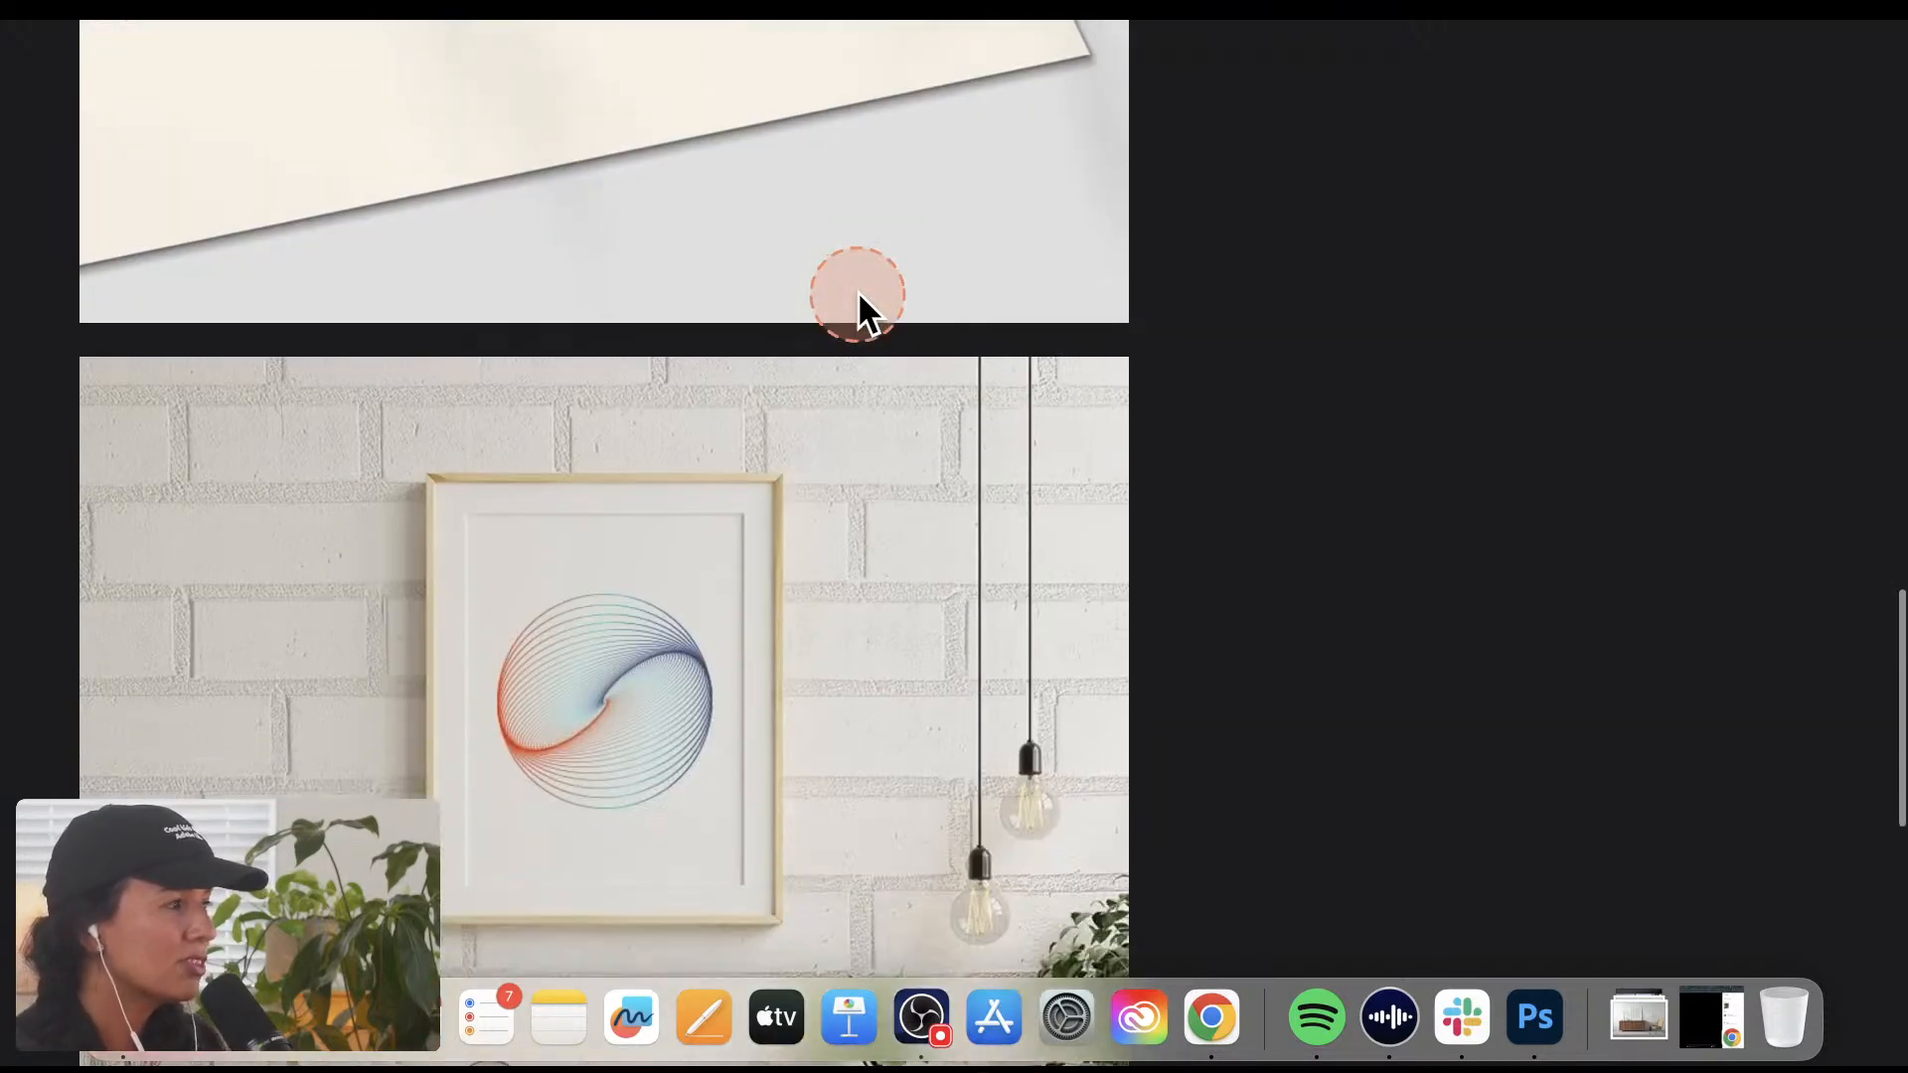
scroll(853, 318, down, 4)
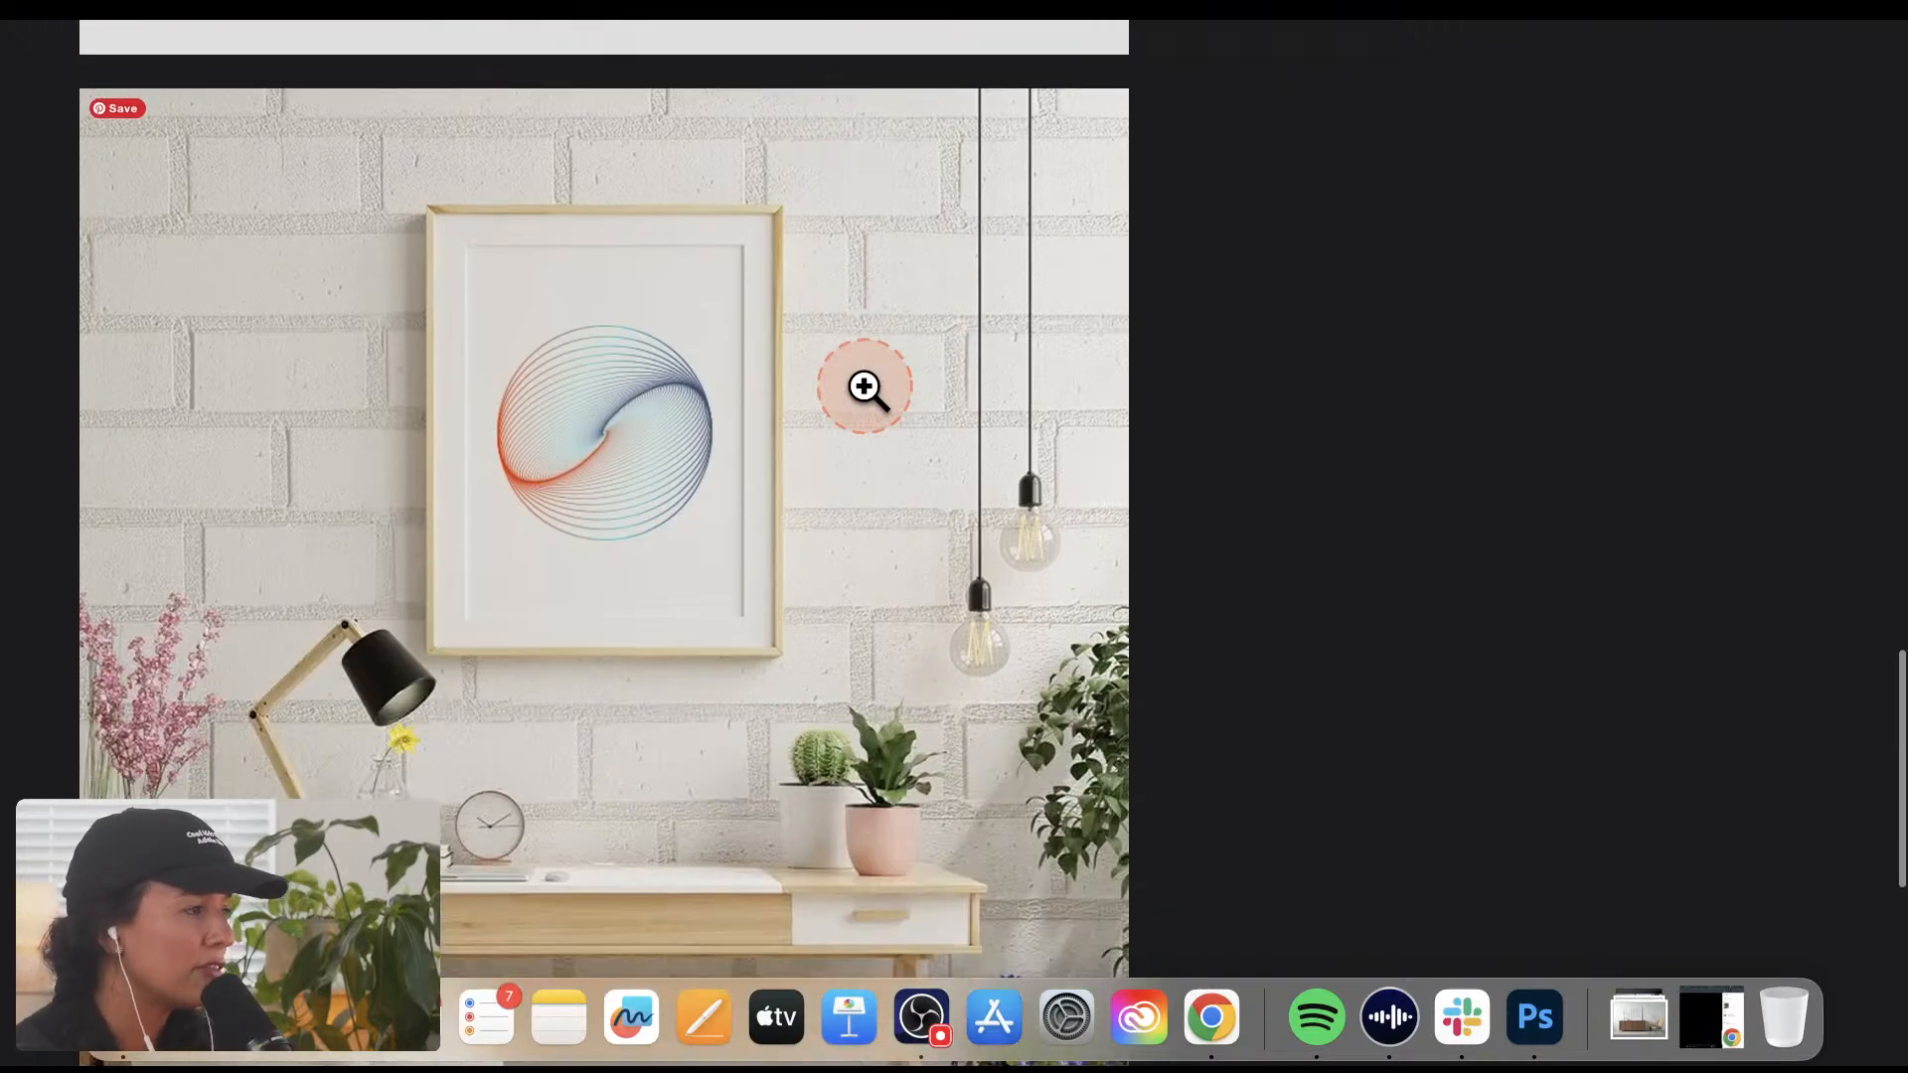
key(ctrl+alt+m)
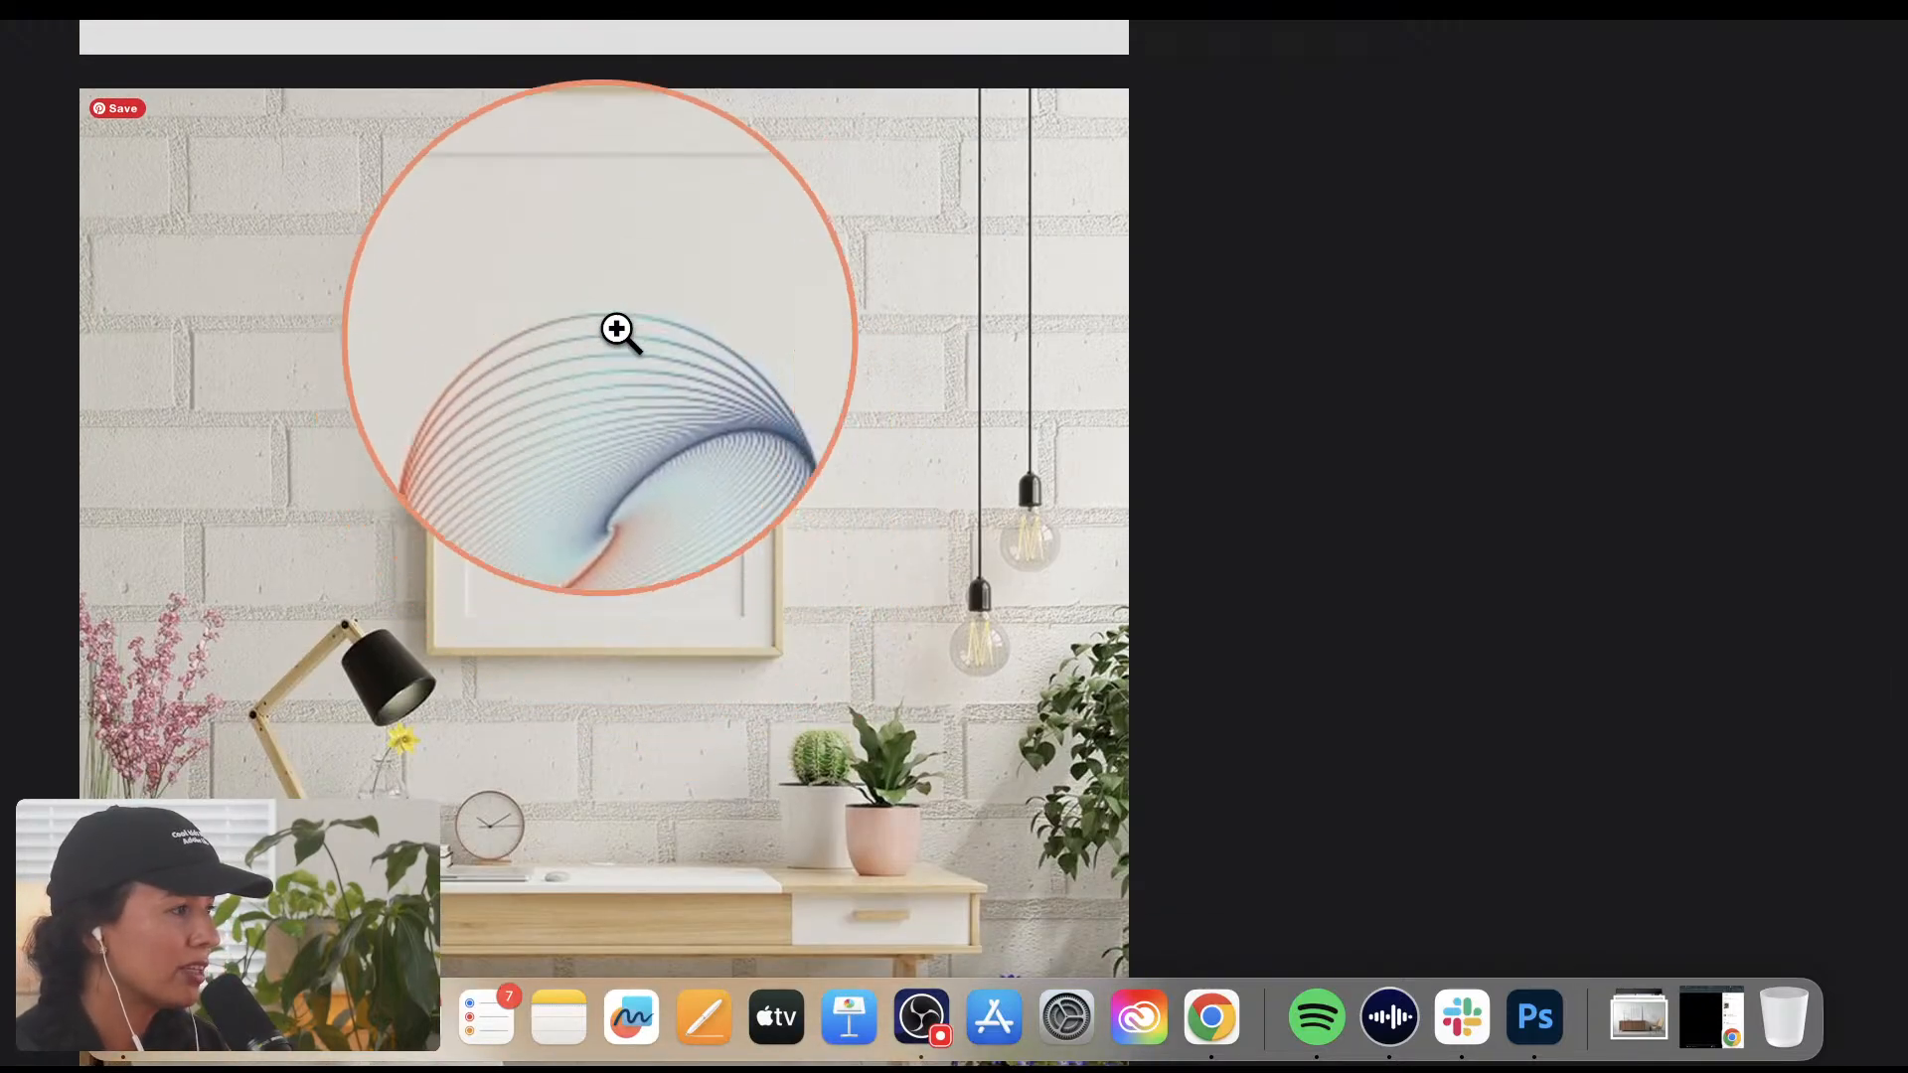
key(ctrl+alt+m)
scroll(1188, 510, down, 8)
scroll(1188, 511, up, 5)
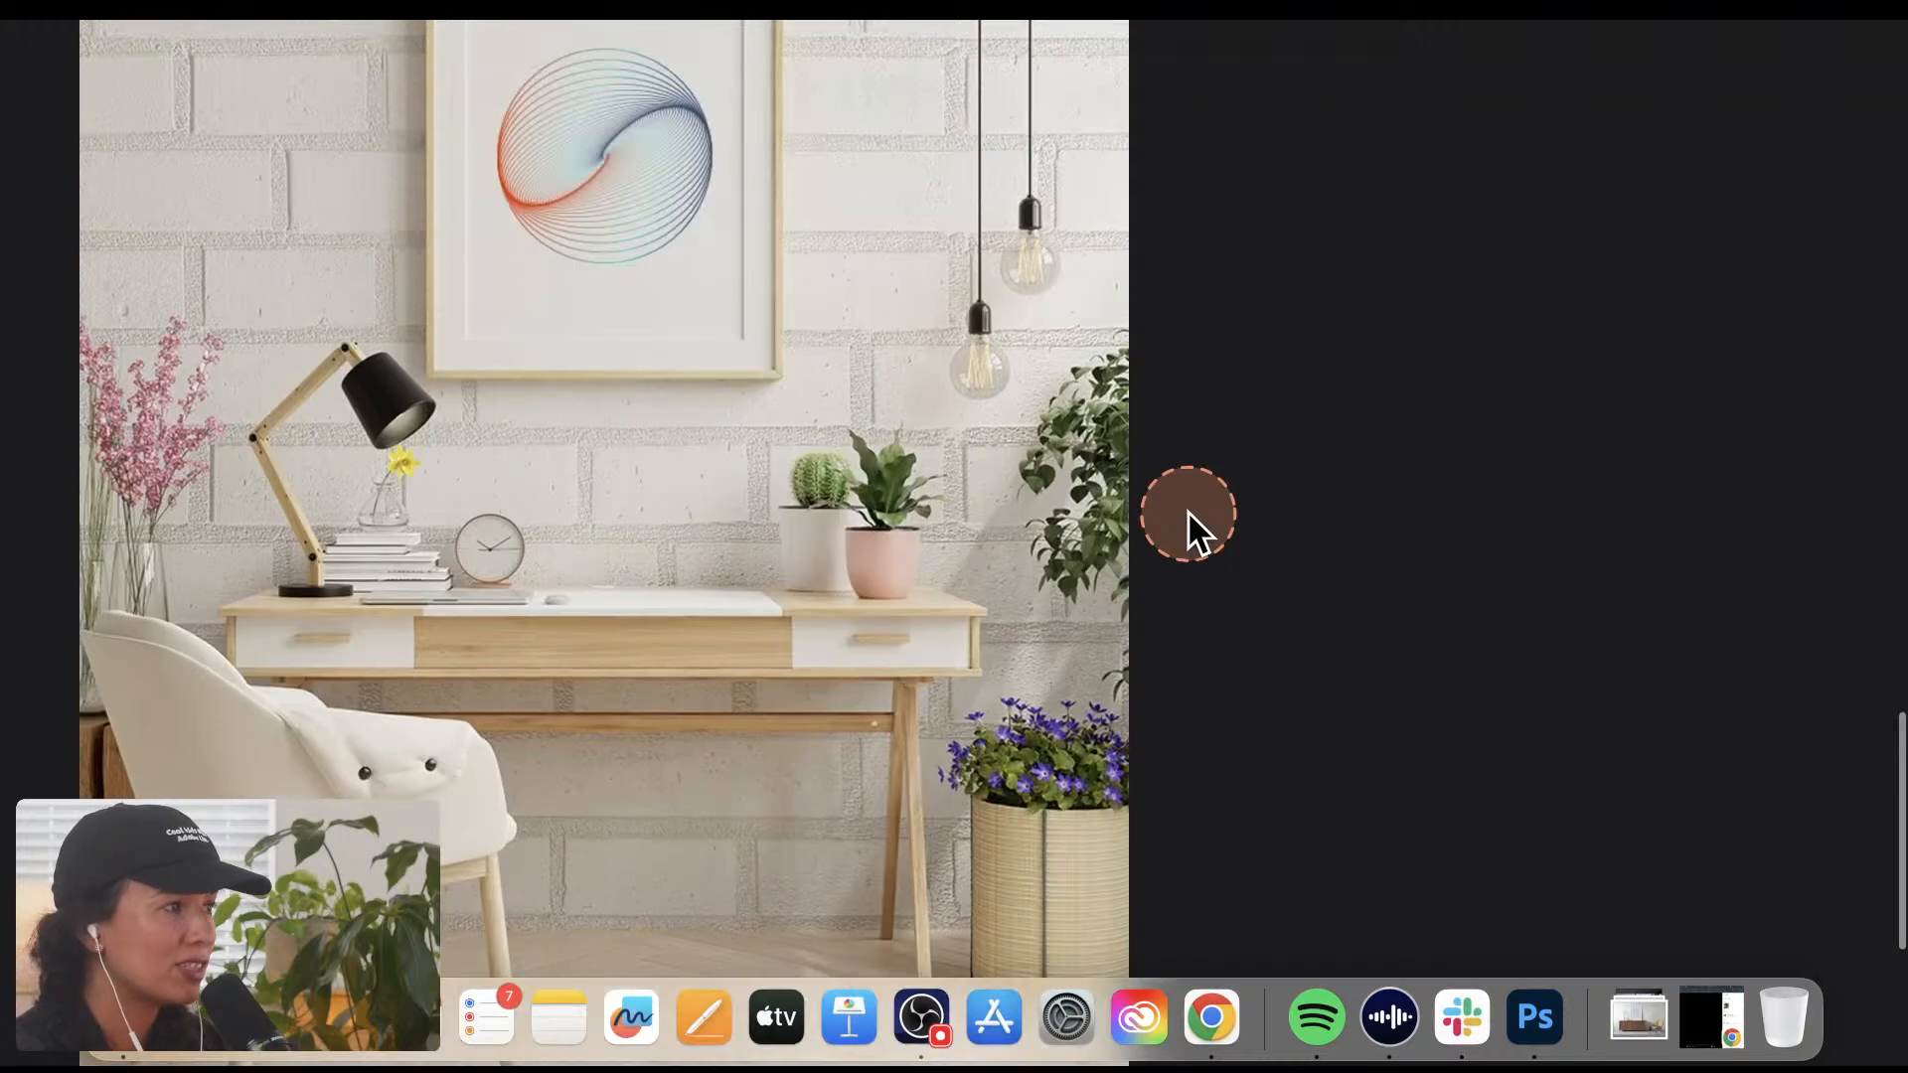
scroll(1189, 511, up, 1)
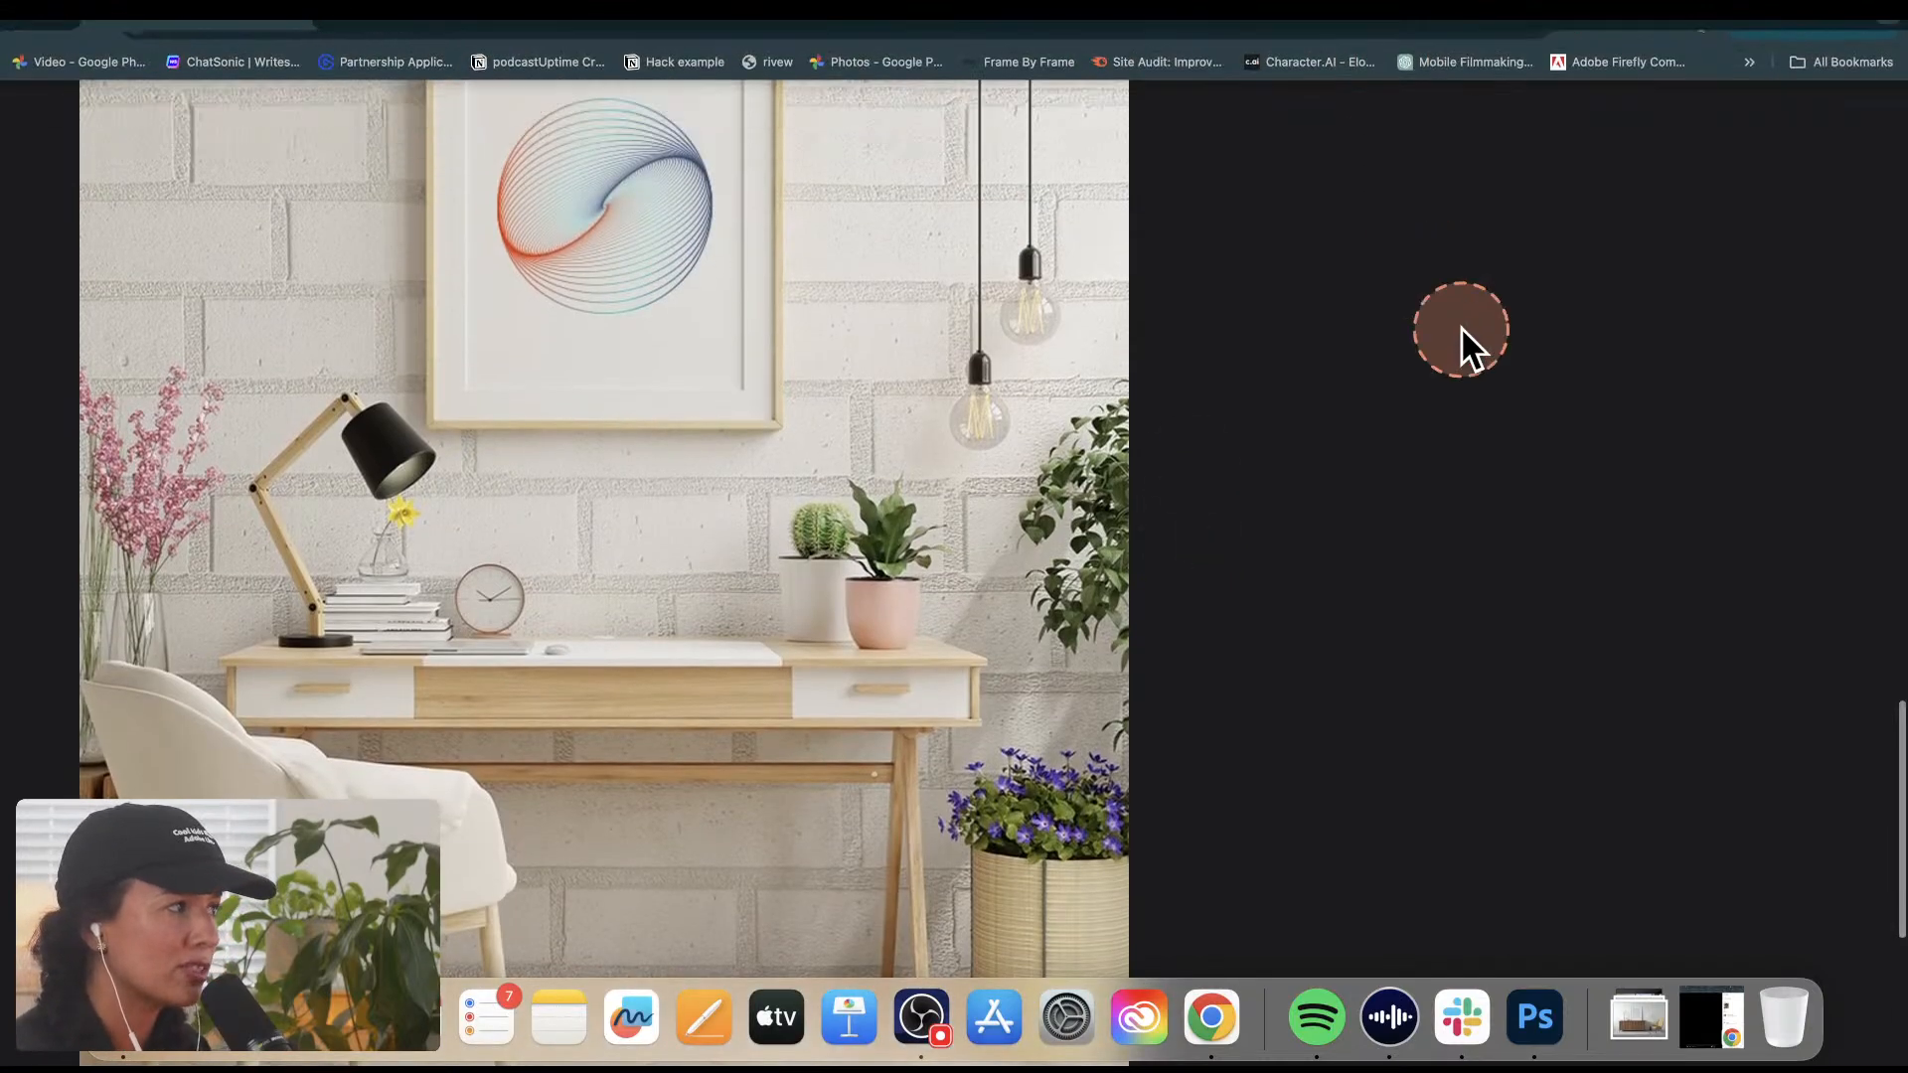
scroll(1456, 362, up, 8)
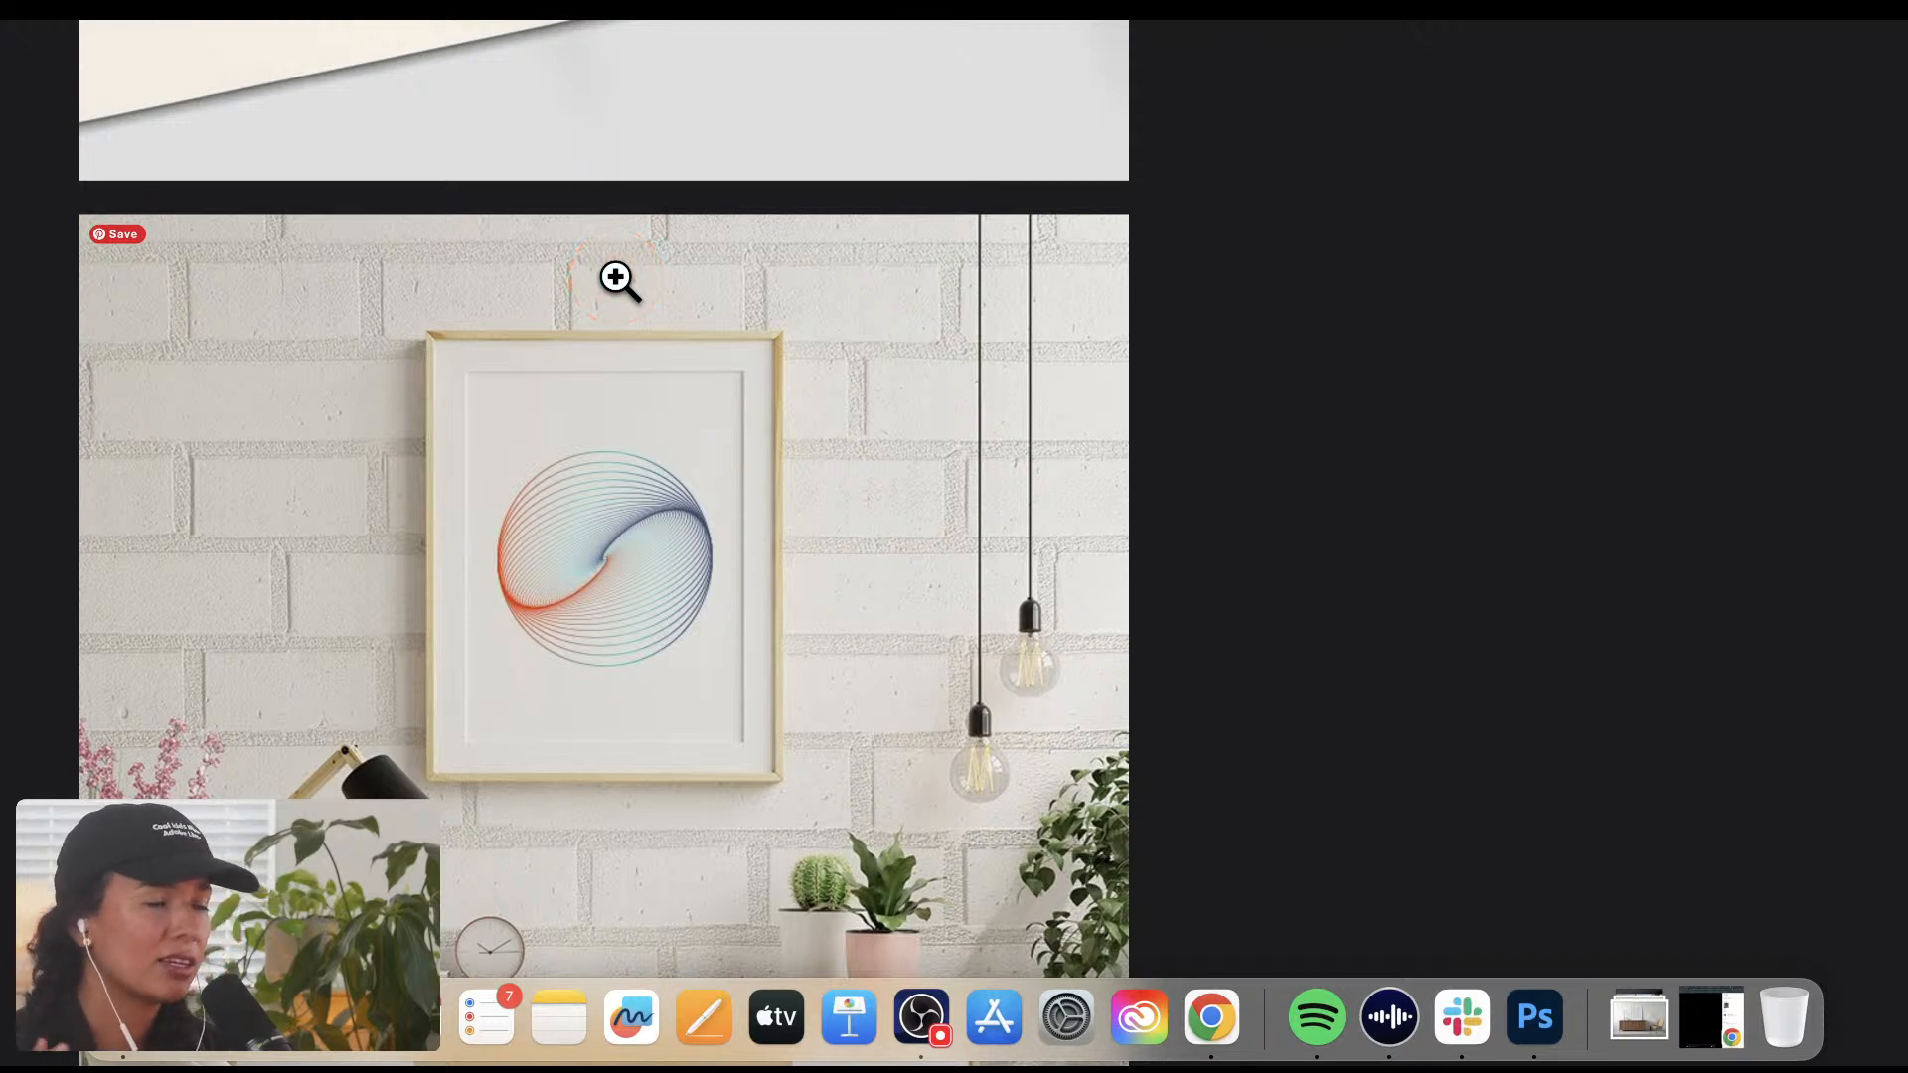
Step: Switch to Photoshop with the AdobeStock_343519671.jpeg document in view and activate the Zoom tool
key(super+Tab)
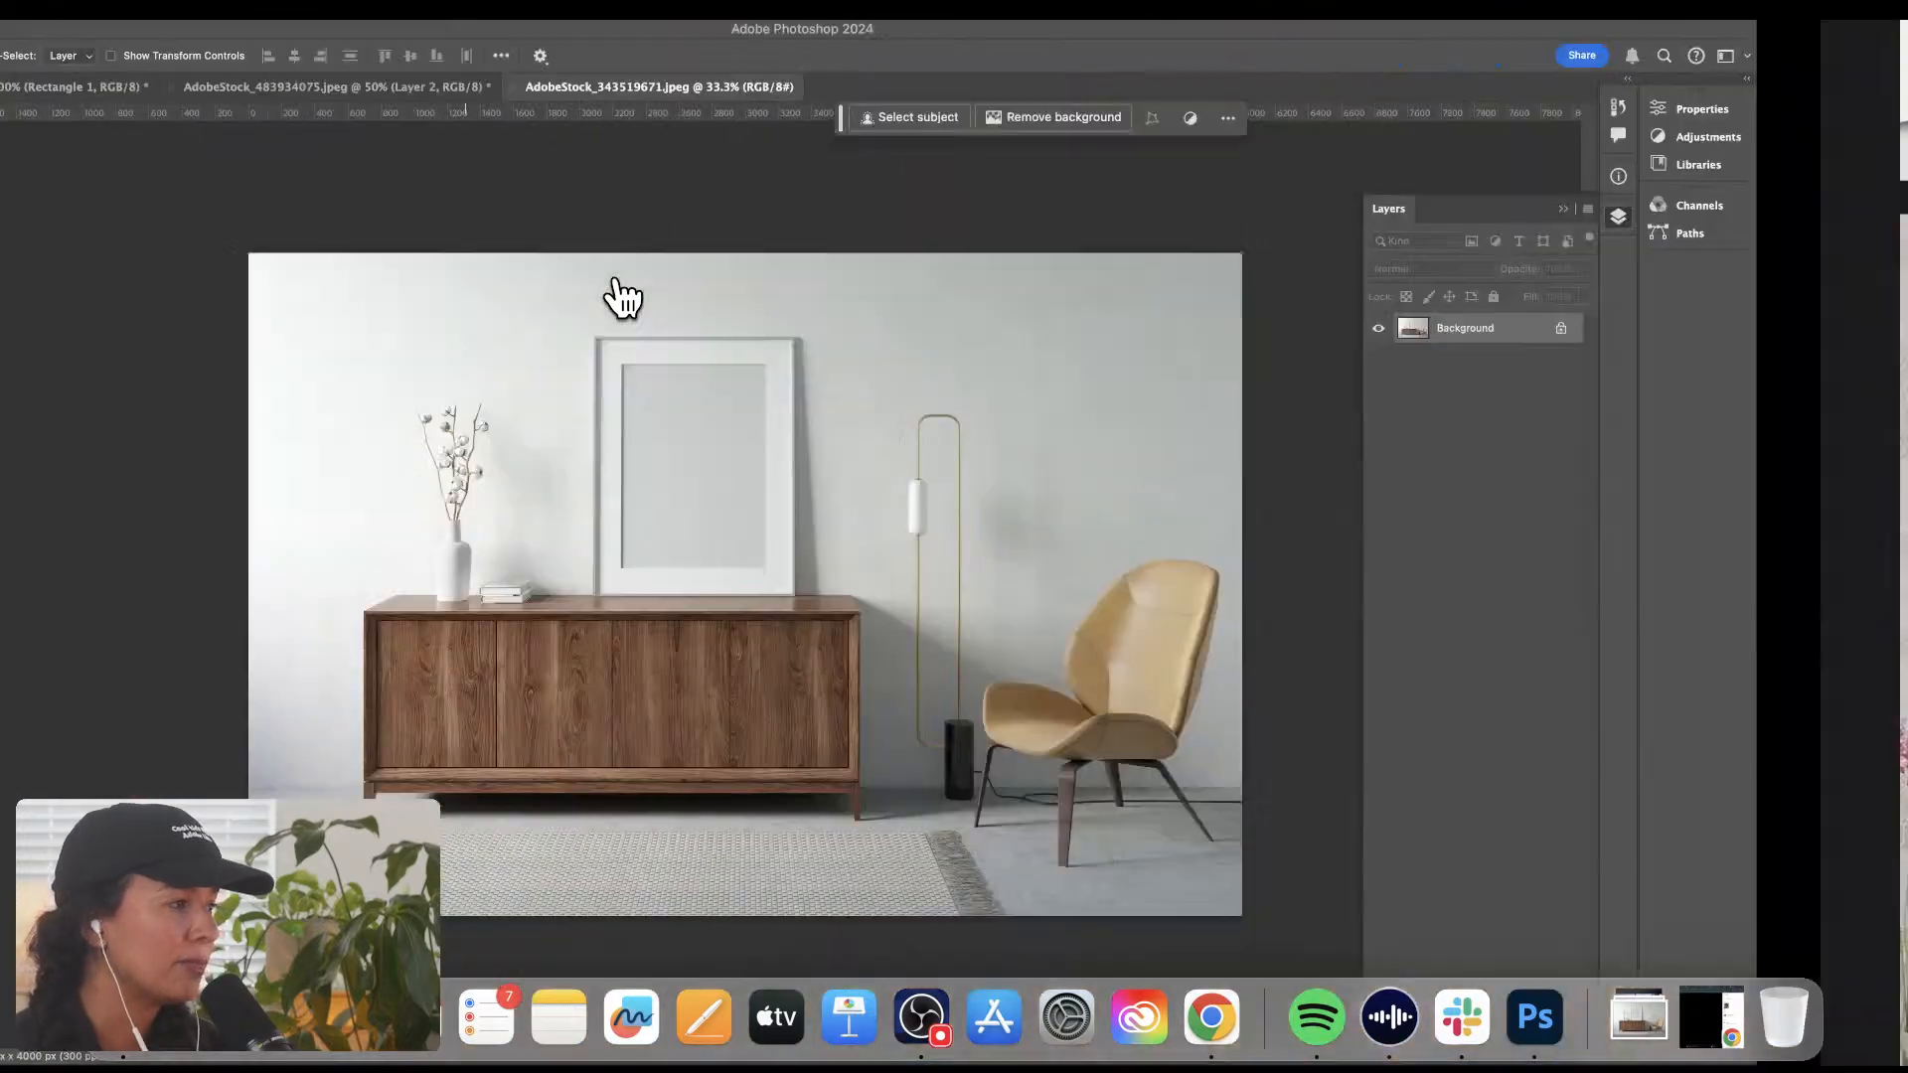
click(709, 264)
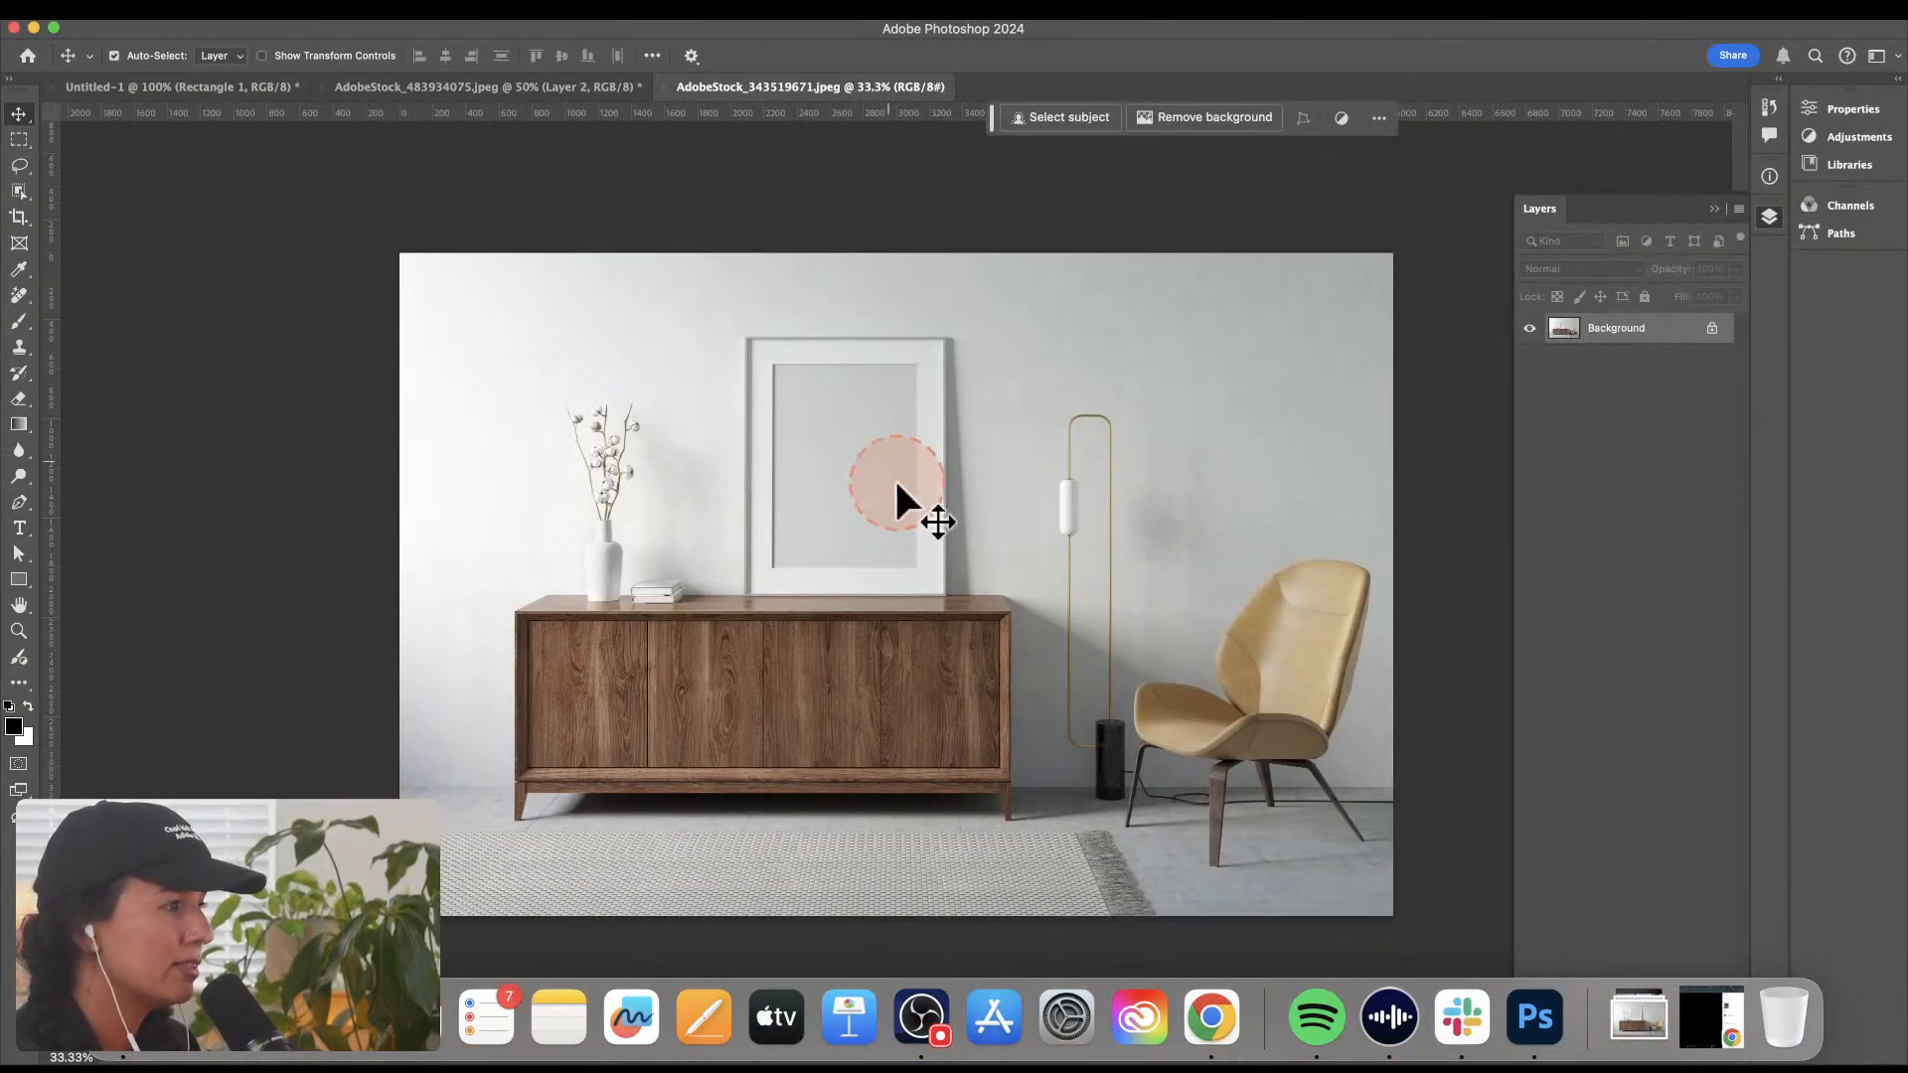
key(z)
key(super+Tab)
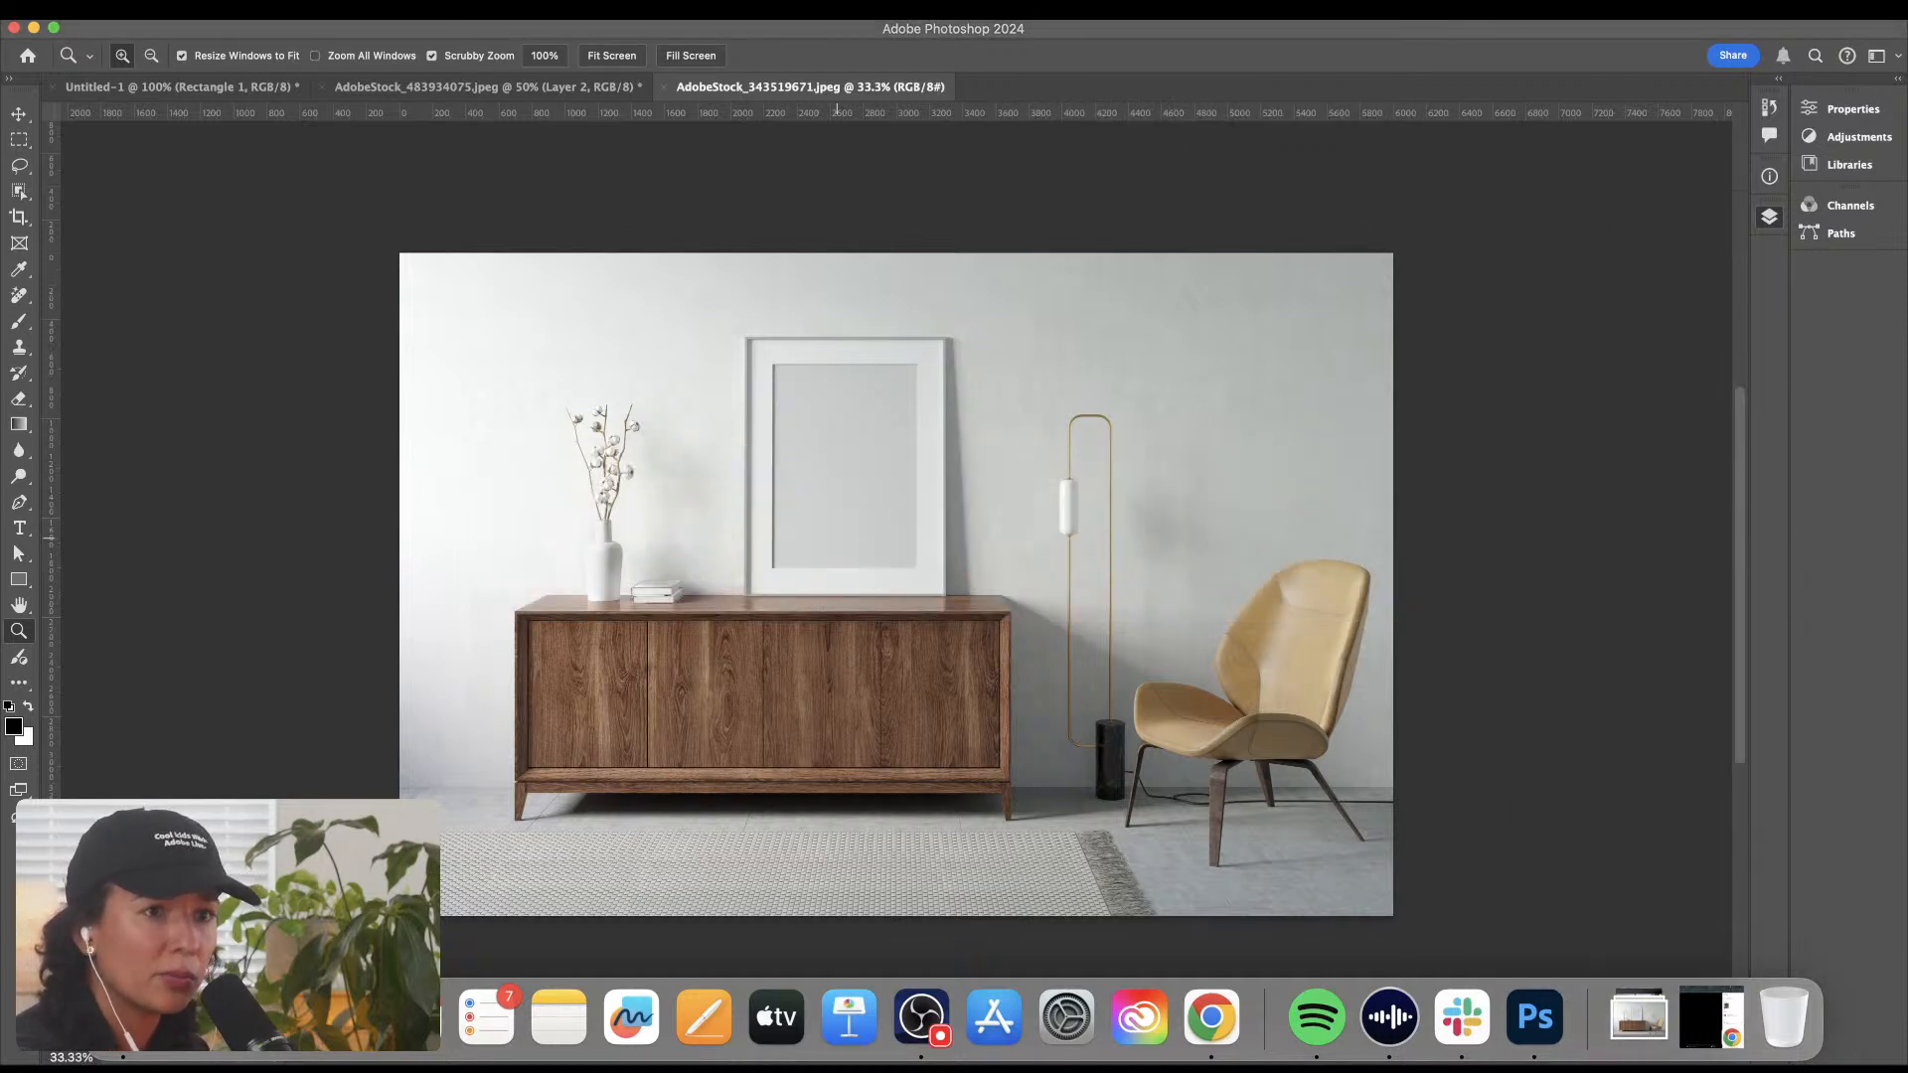
click(540, 87)
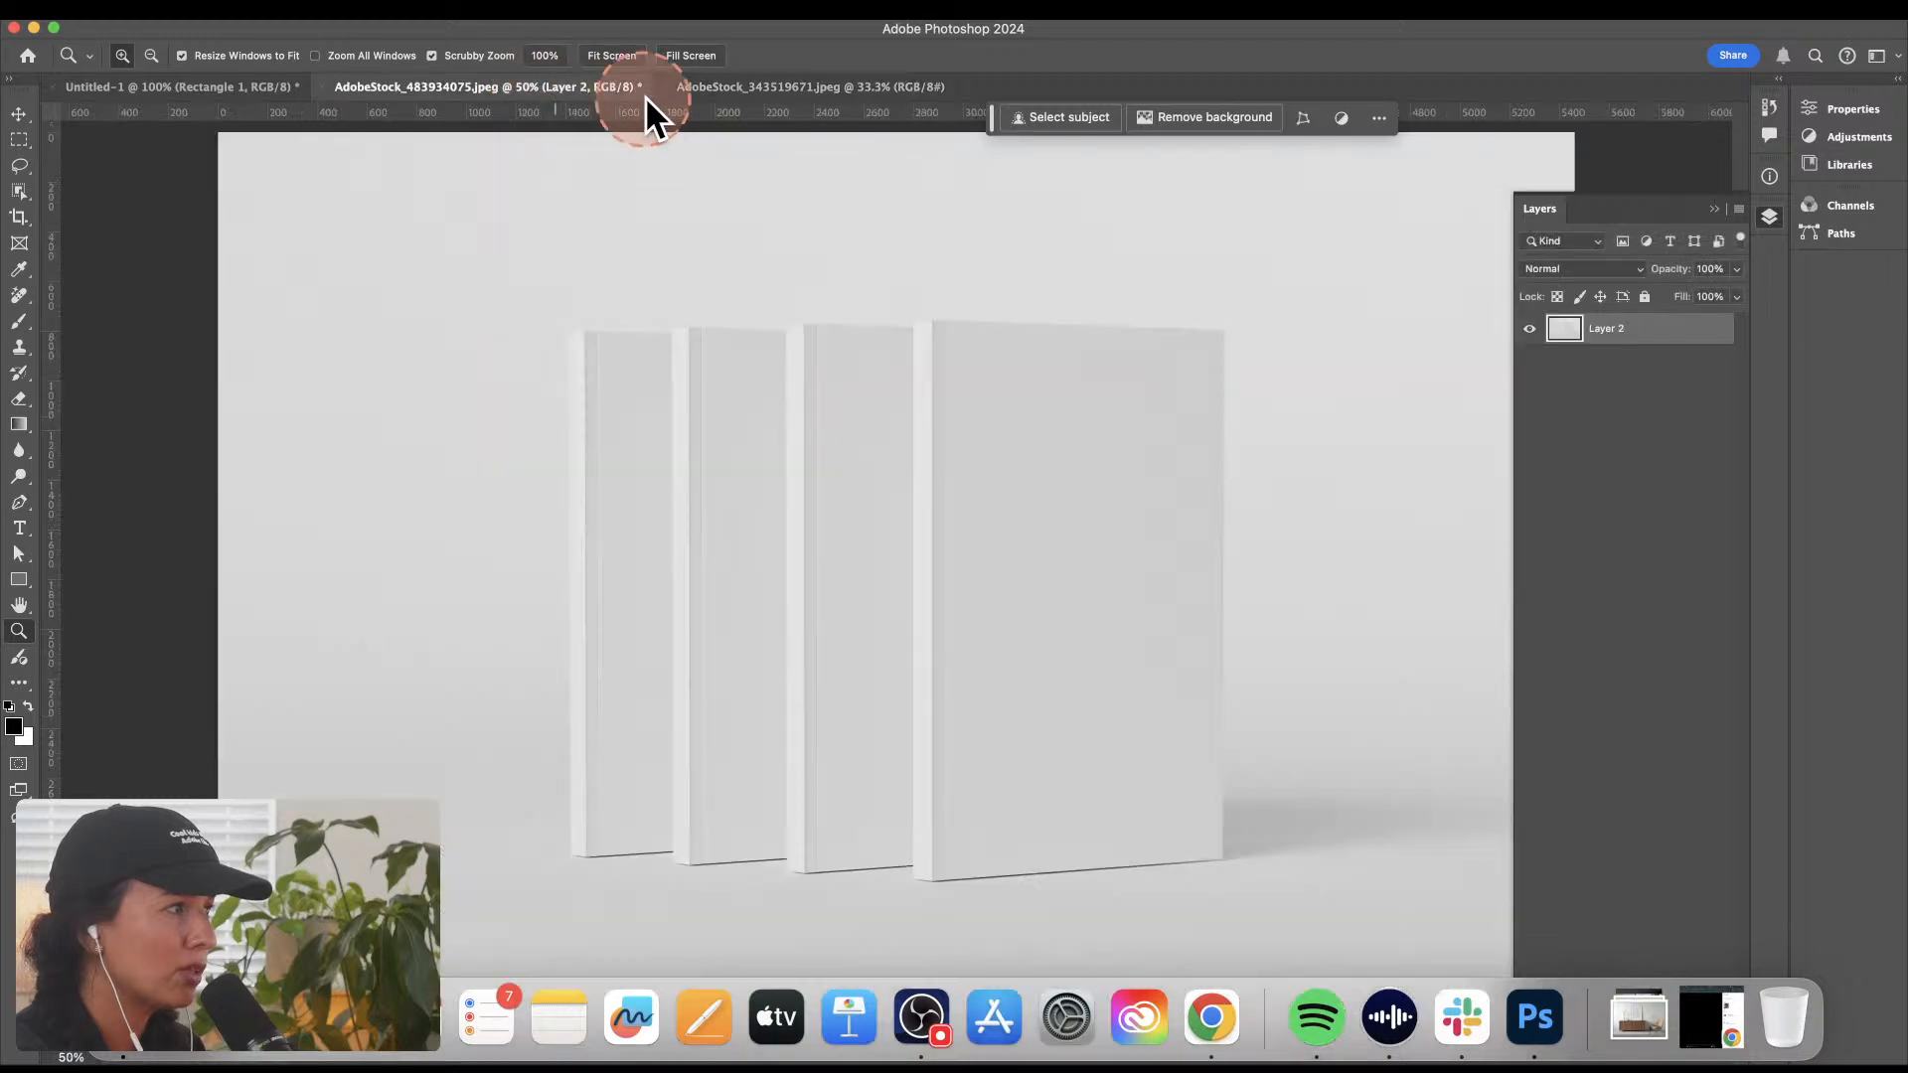
click(781, 90)
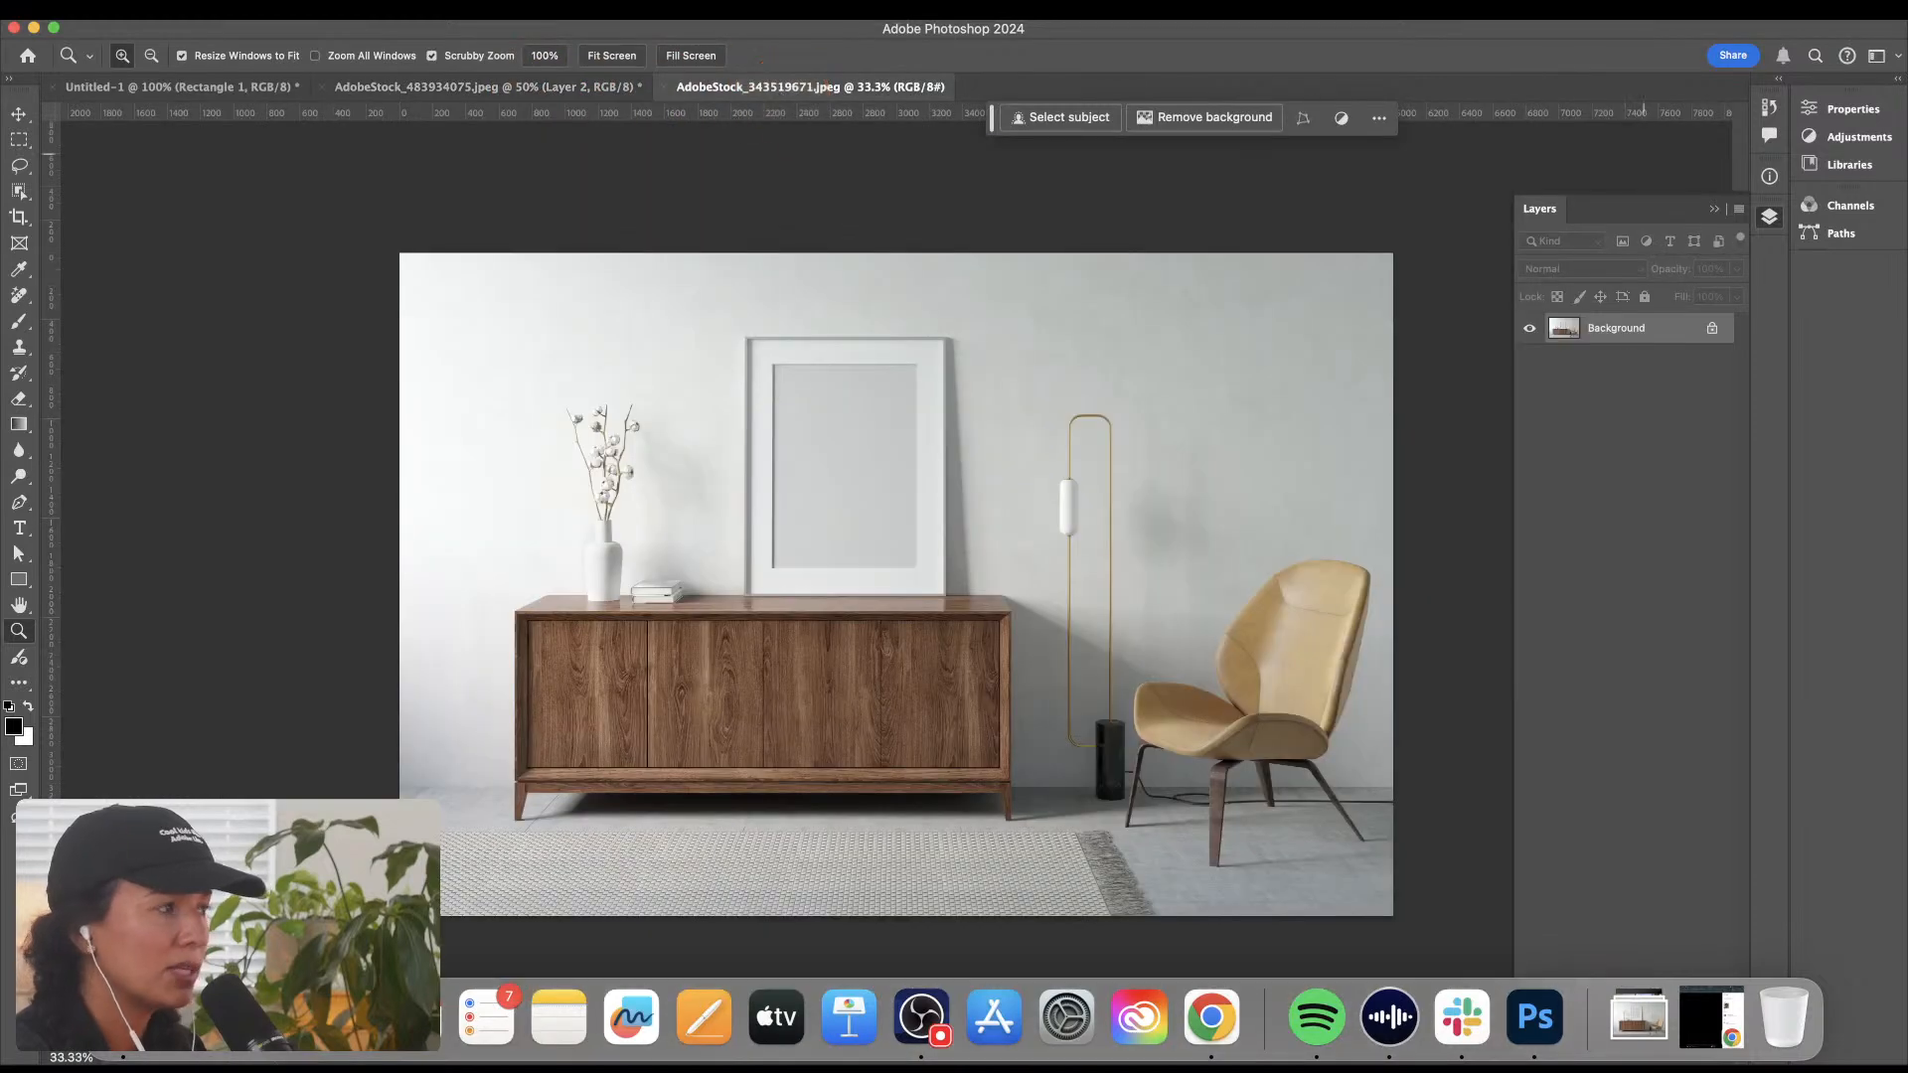
Step: Preview the photo after-IMG_4292.jpg in Quick Look and close the preview
key(super+Tab)
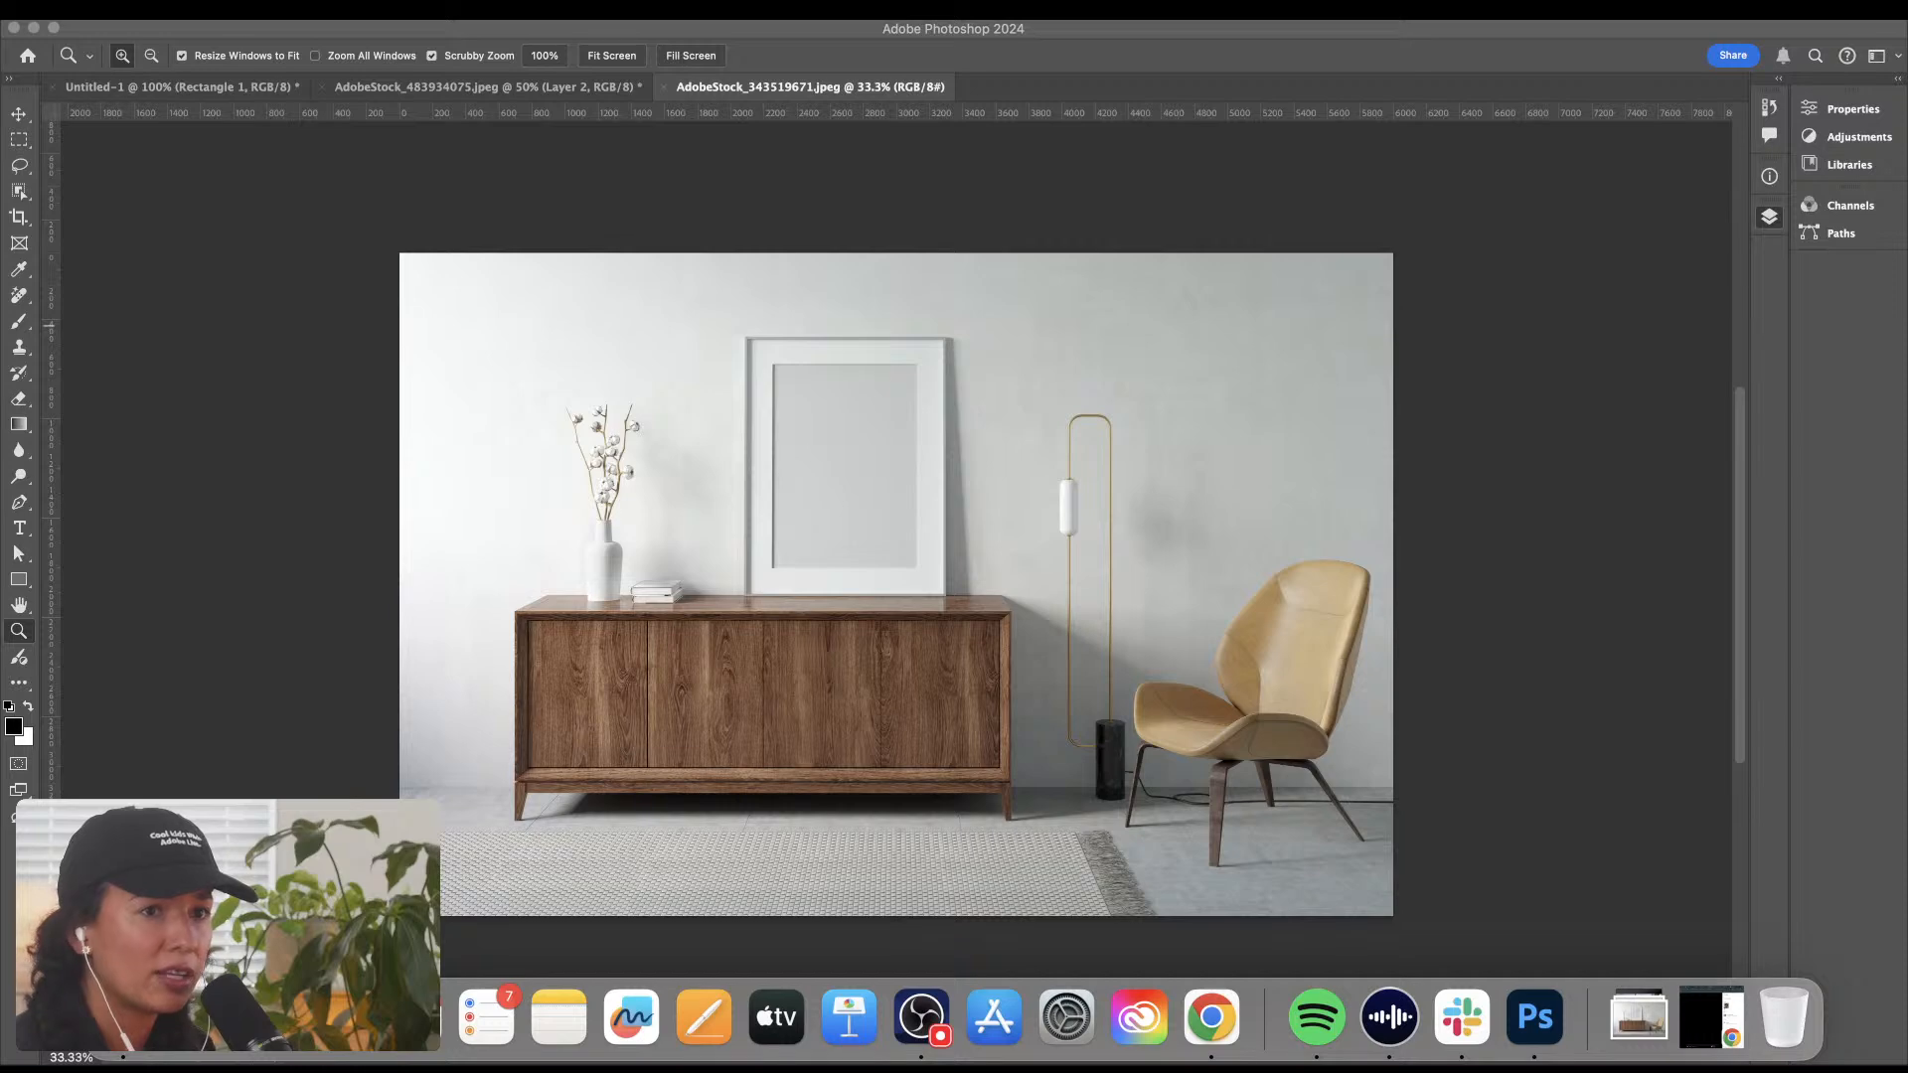
drag(1550, 1034, 1102, 18)
key(space)
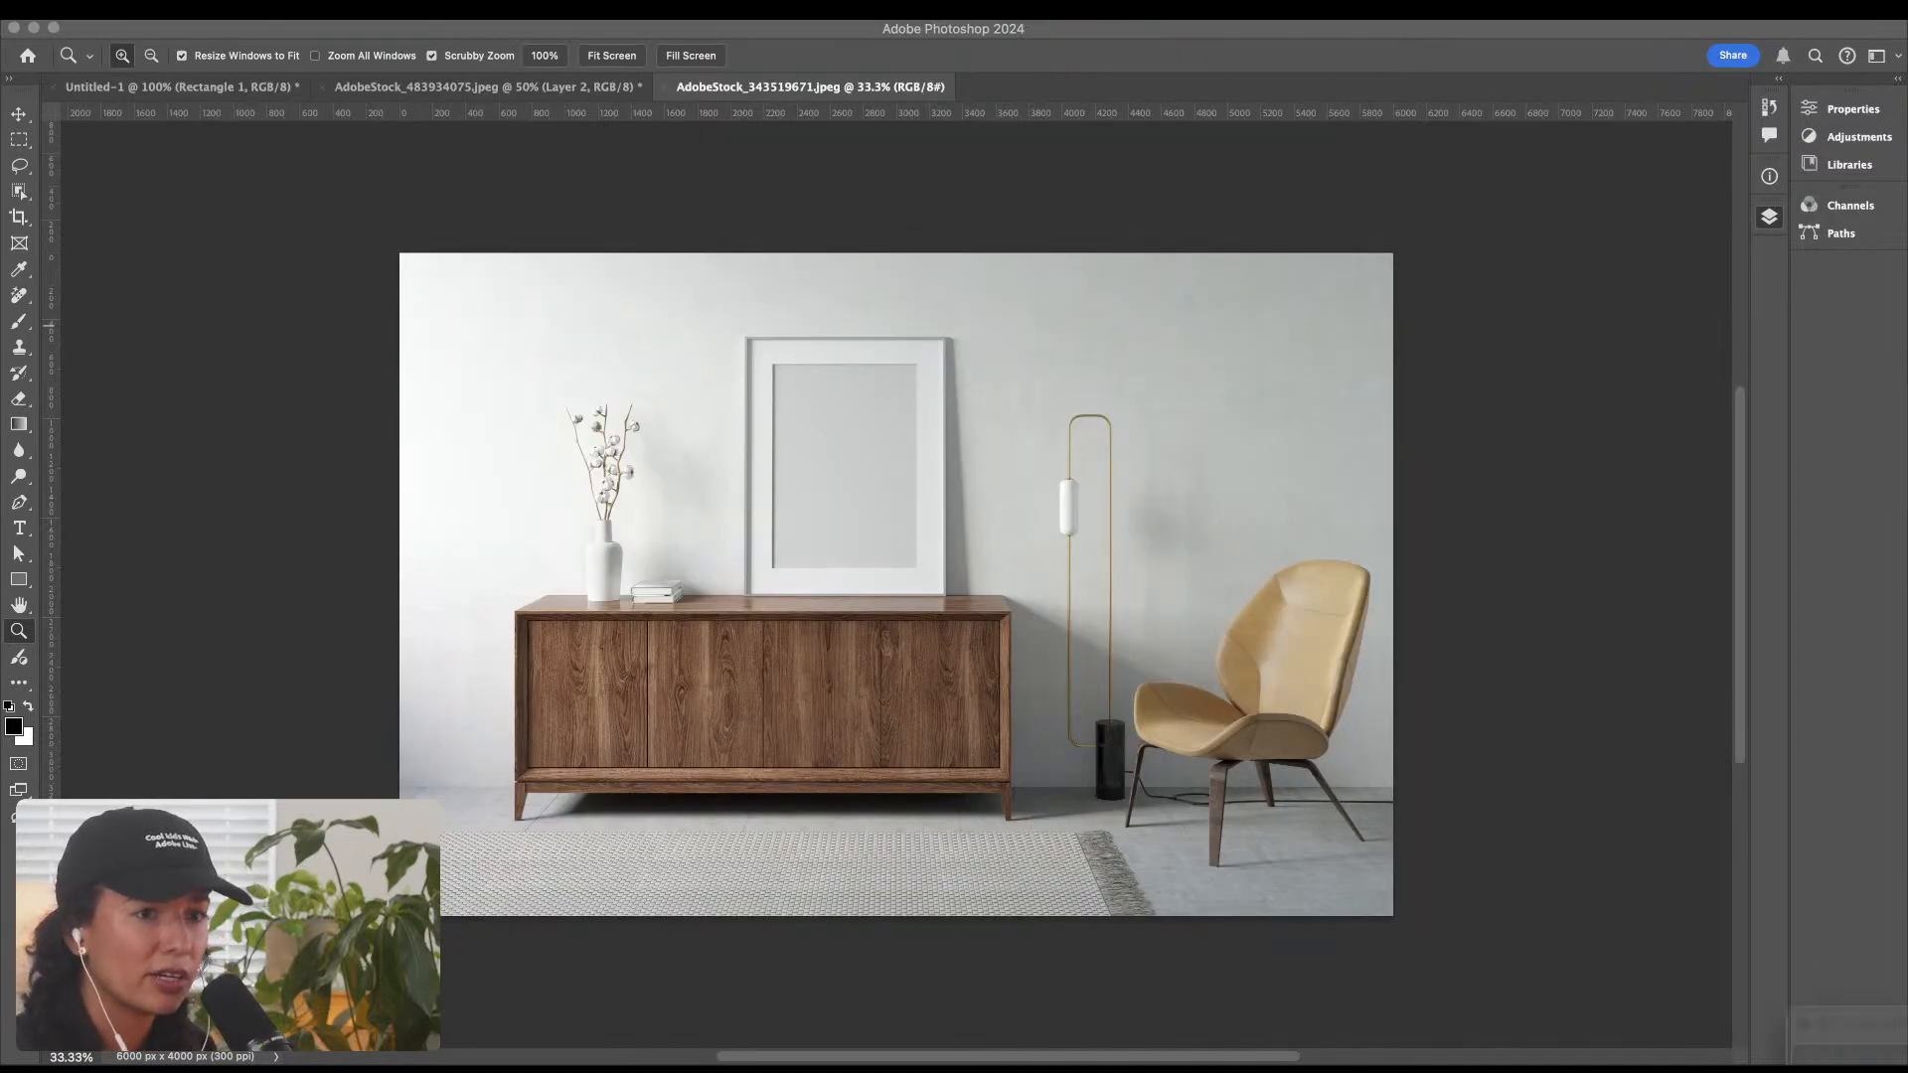
drag(1851, 1055, 417, 29)
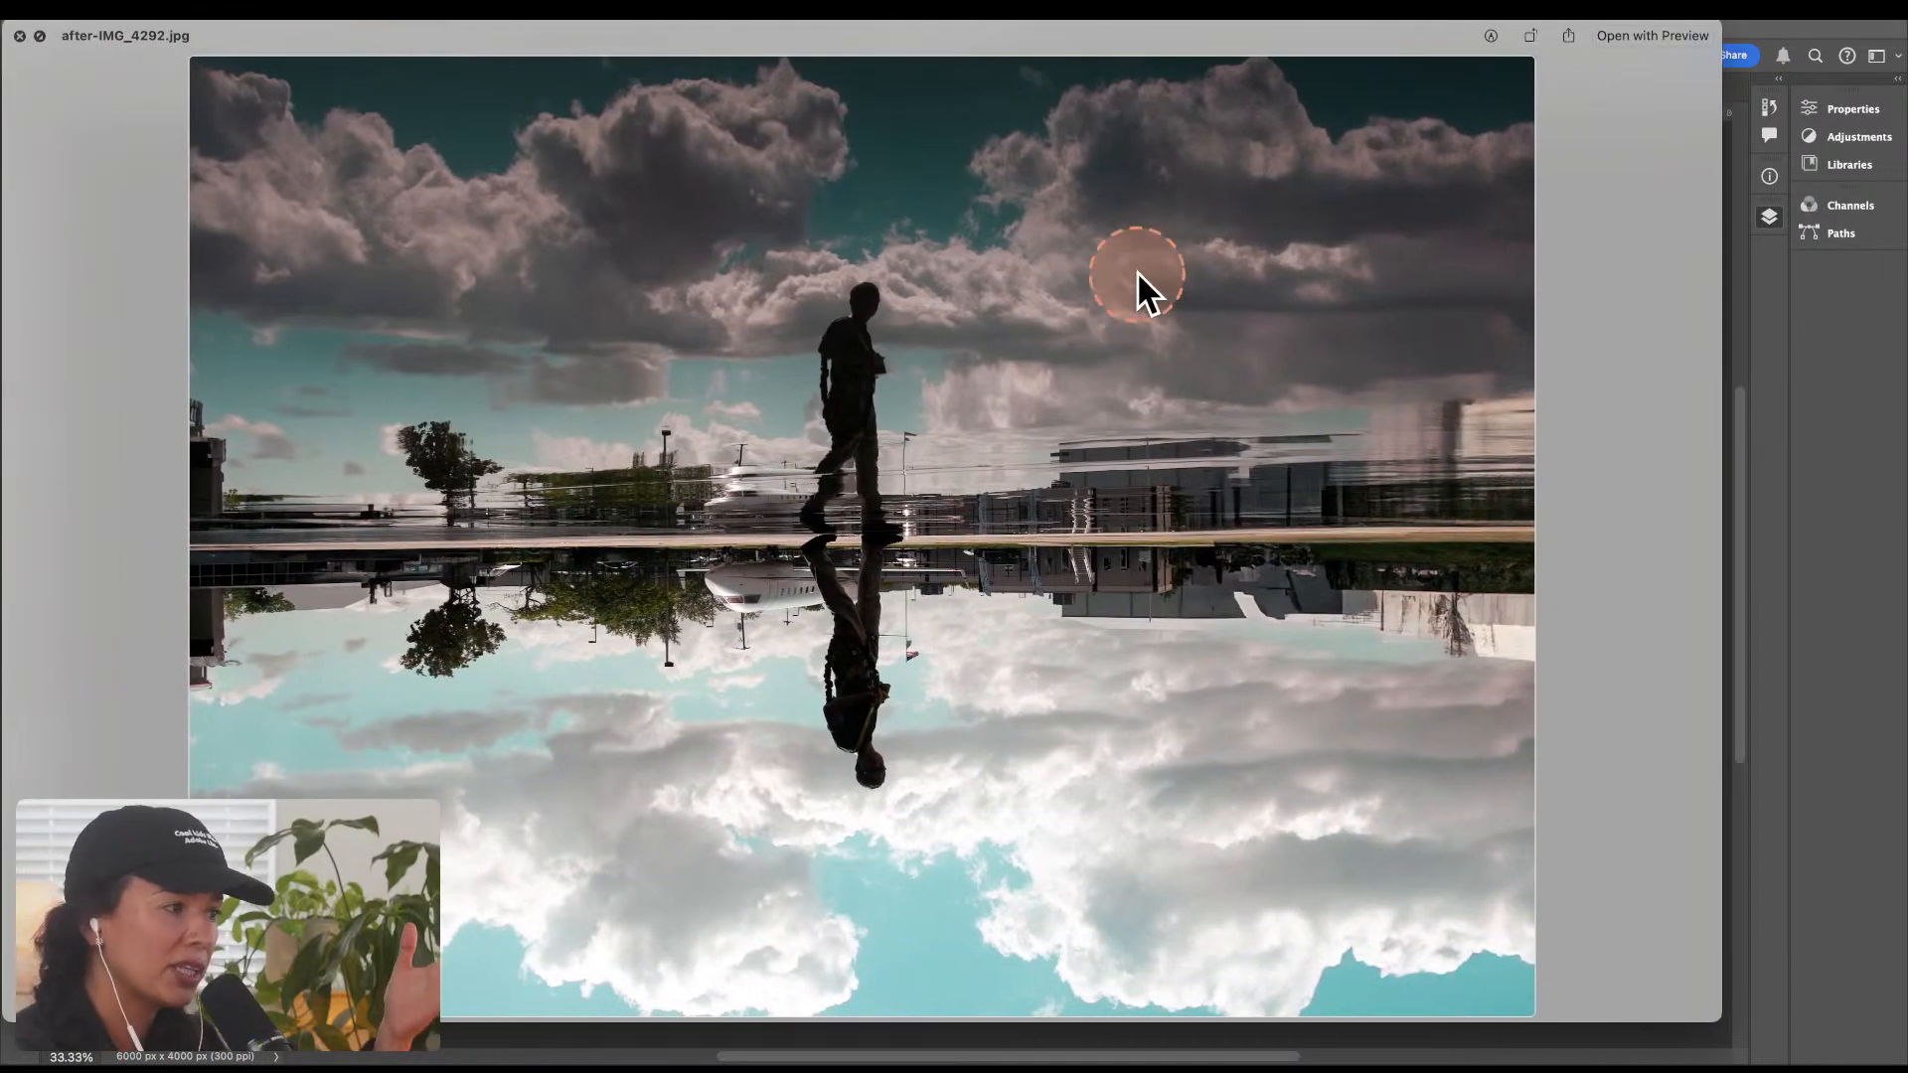
key(ctrl+alt+z)
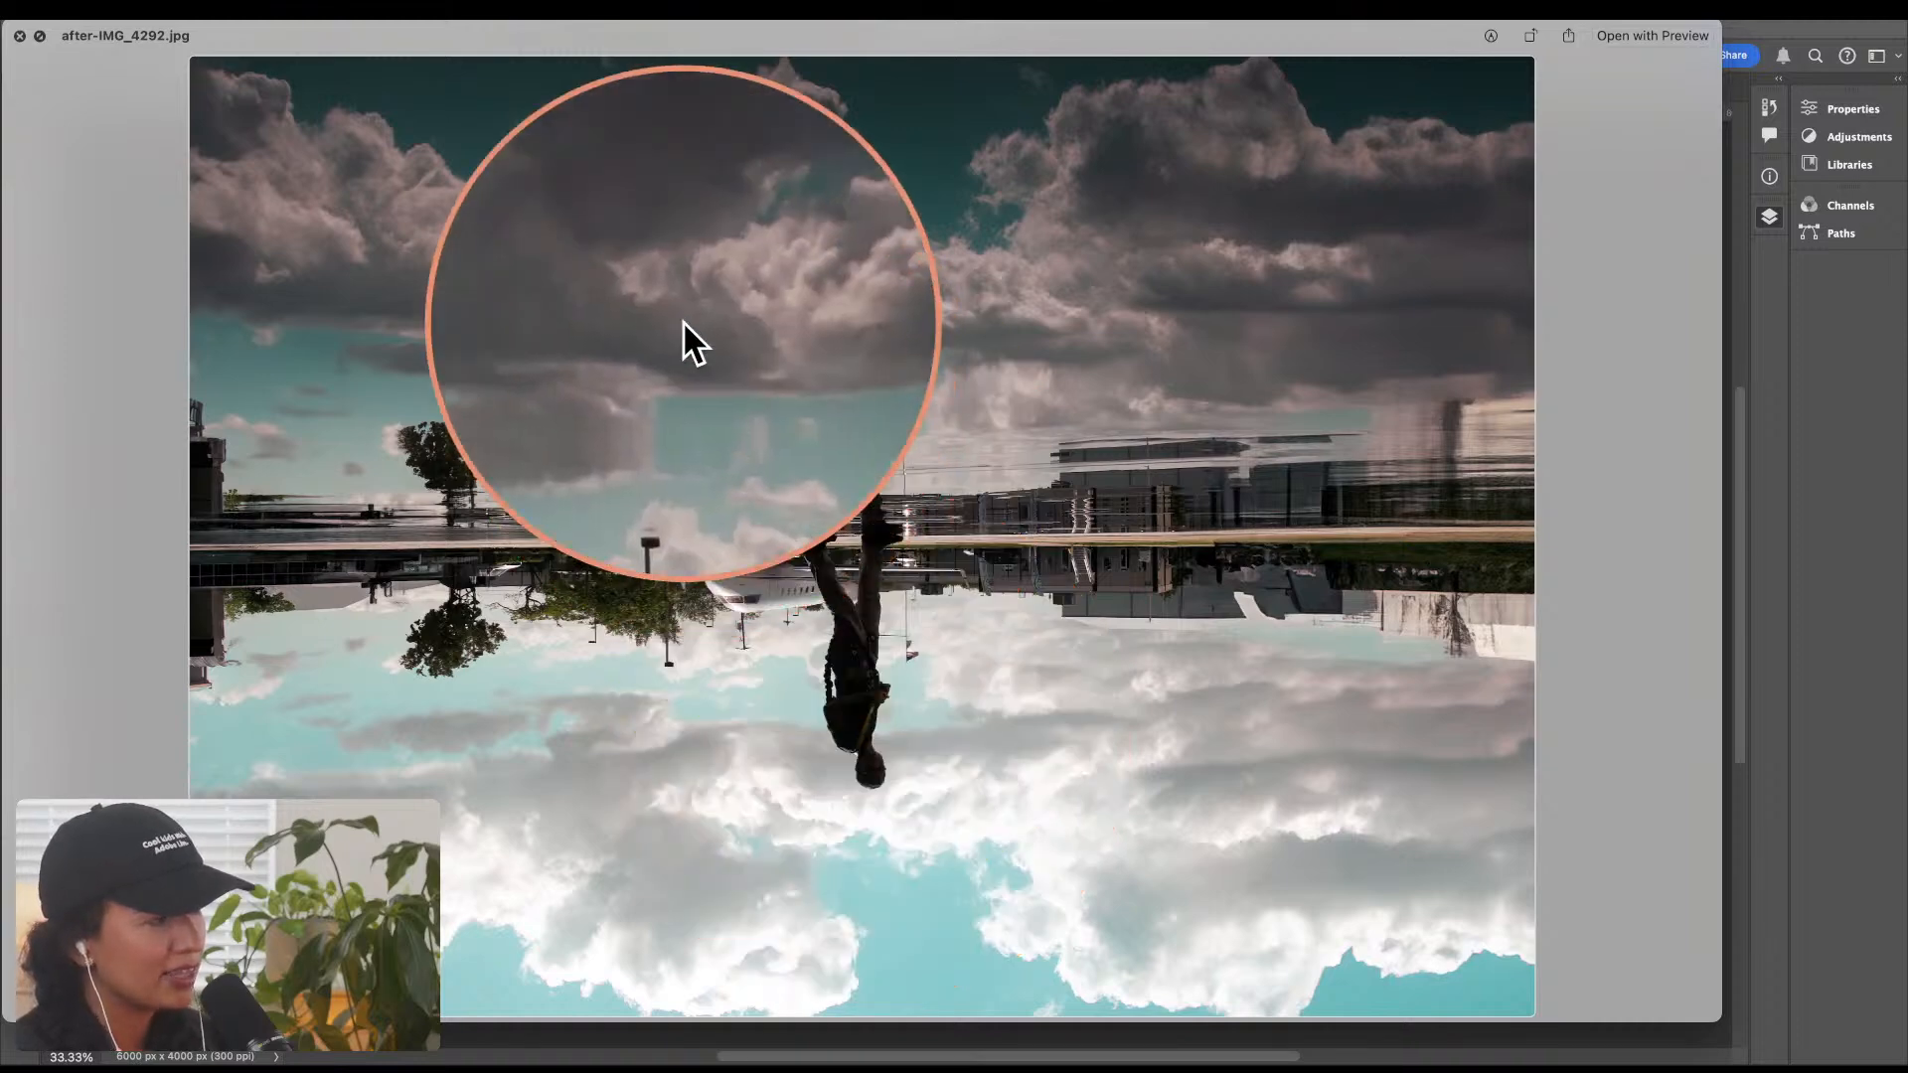
key(ctrl+alt+z)
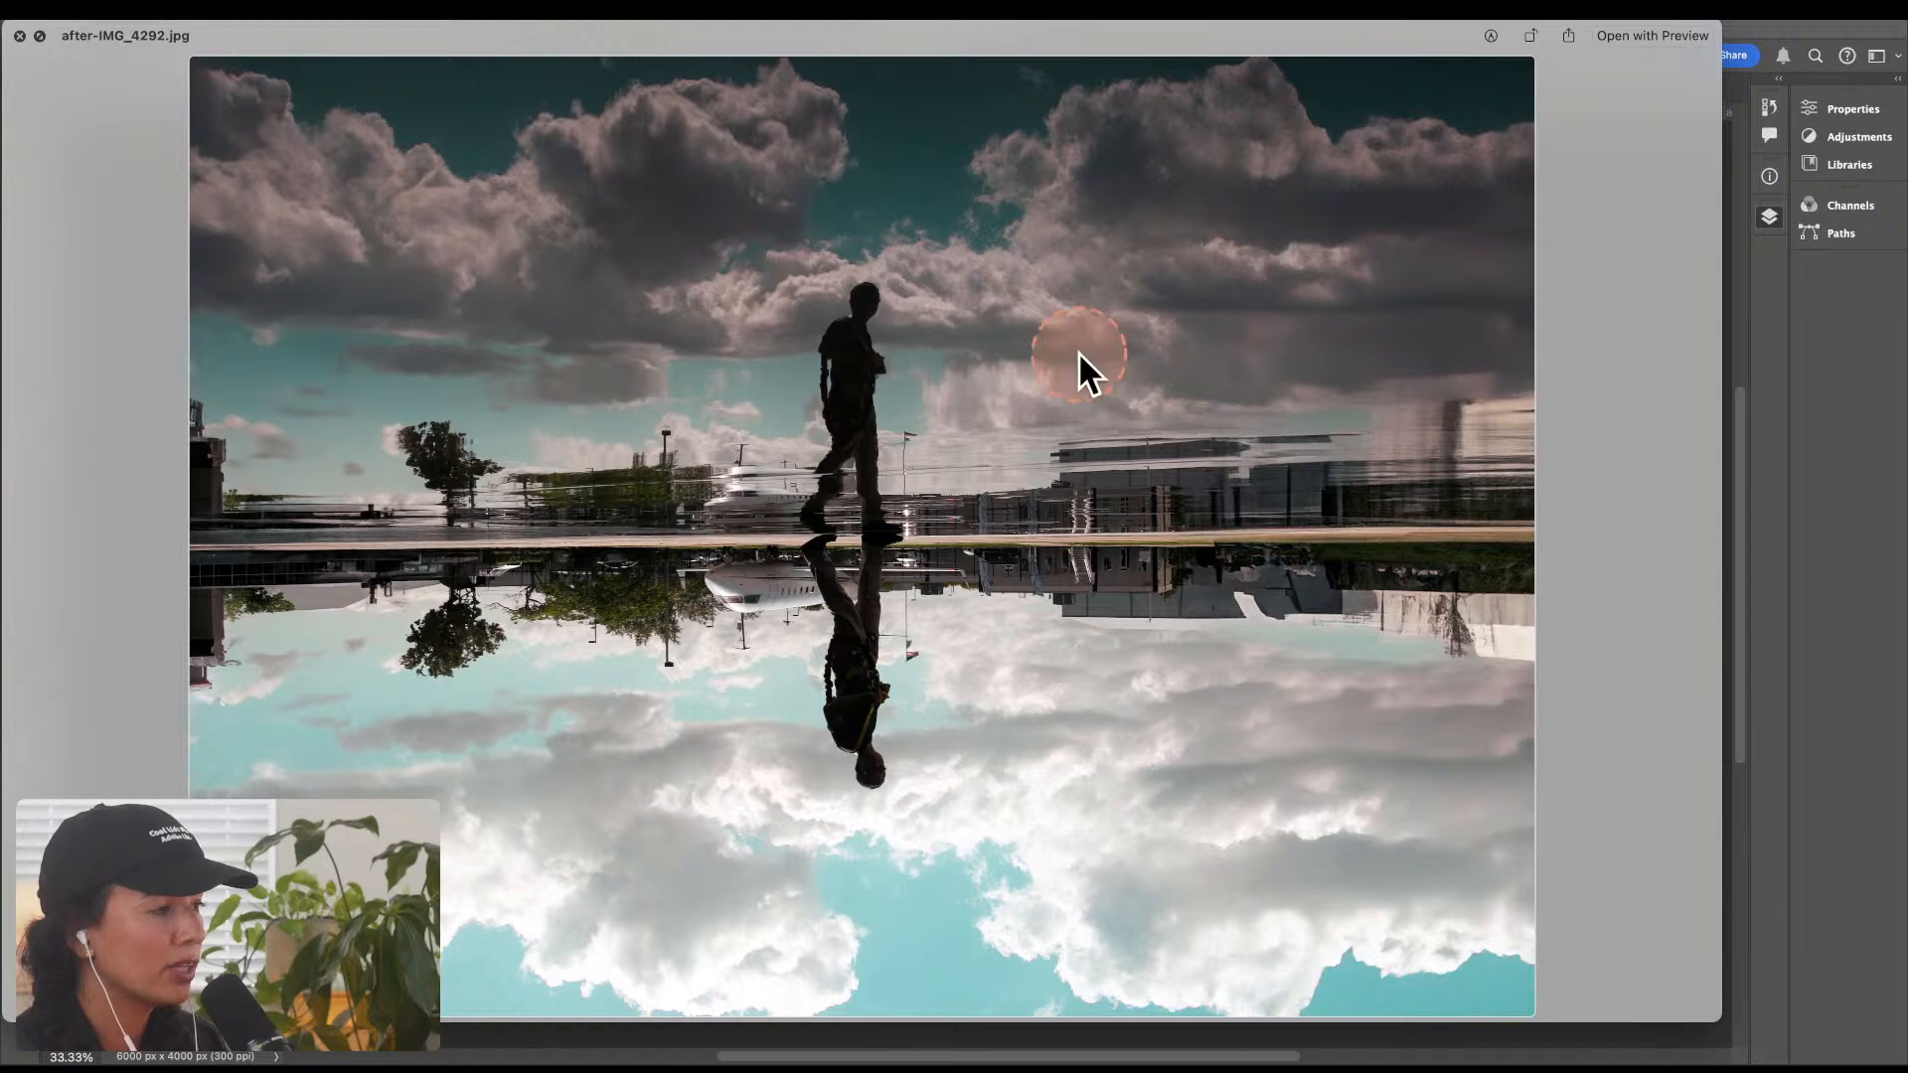
click(19, 36)
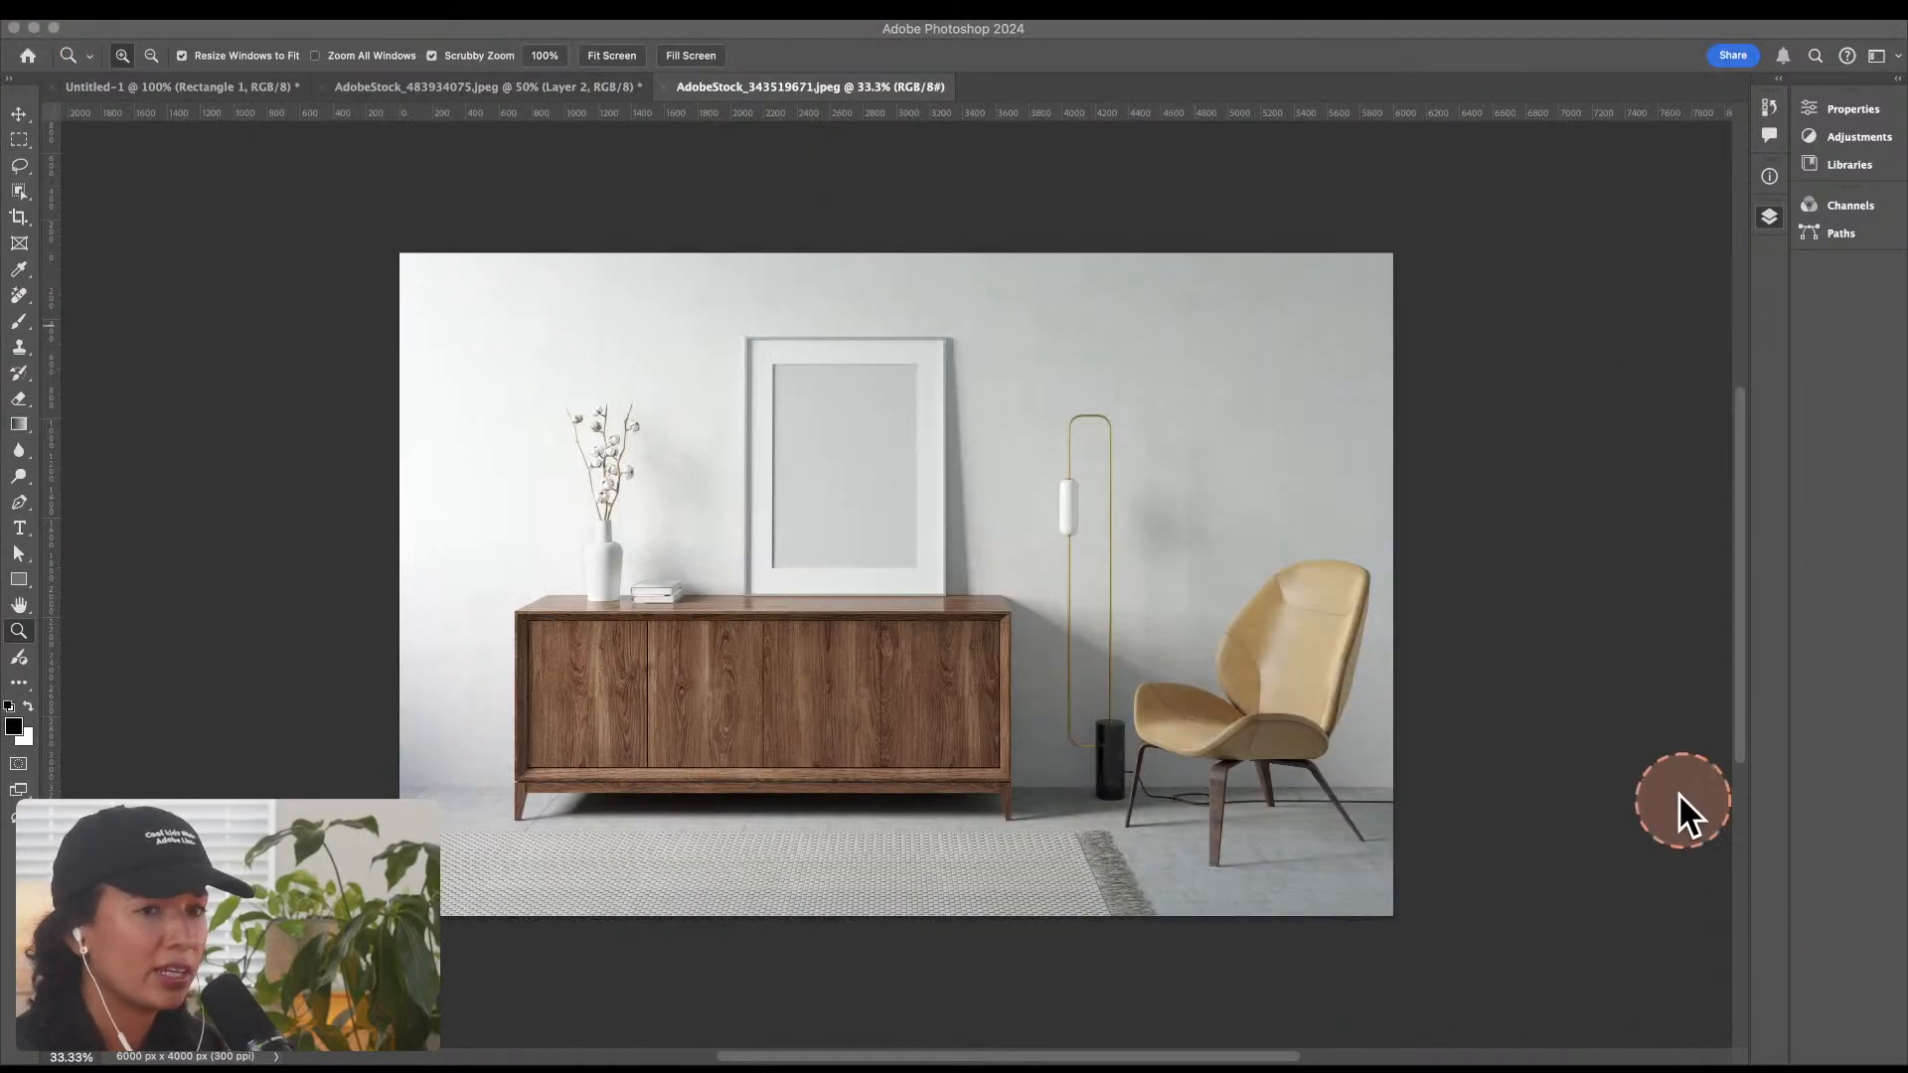
Step: Place the after-IMG_4292 photo into the AdobeStock_343519671.jpeg document and scale it down to 12.25% over the poster frame
key(F7)
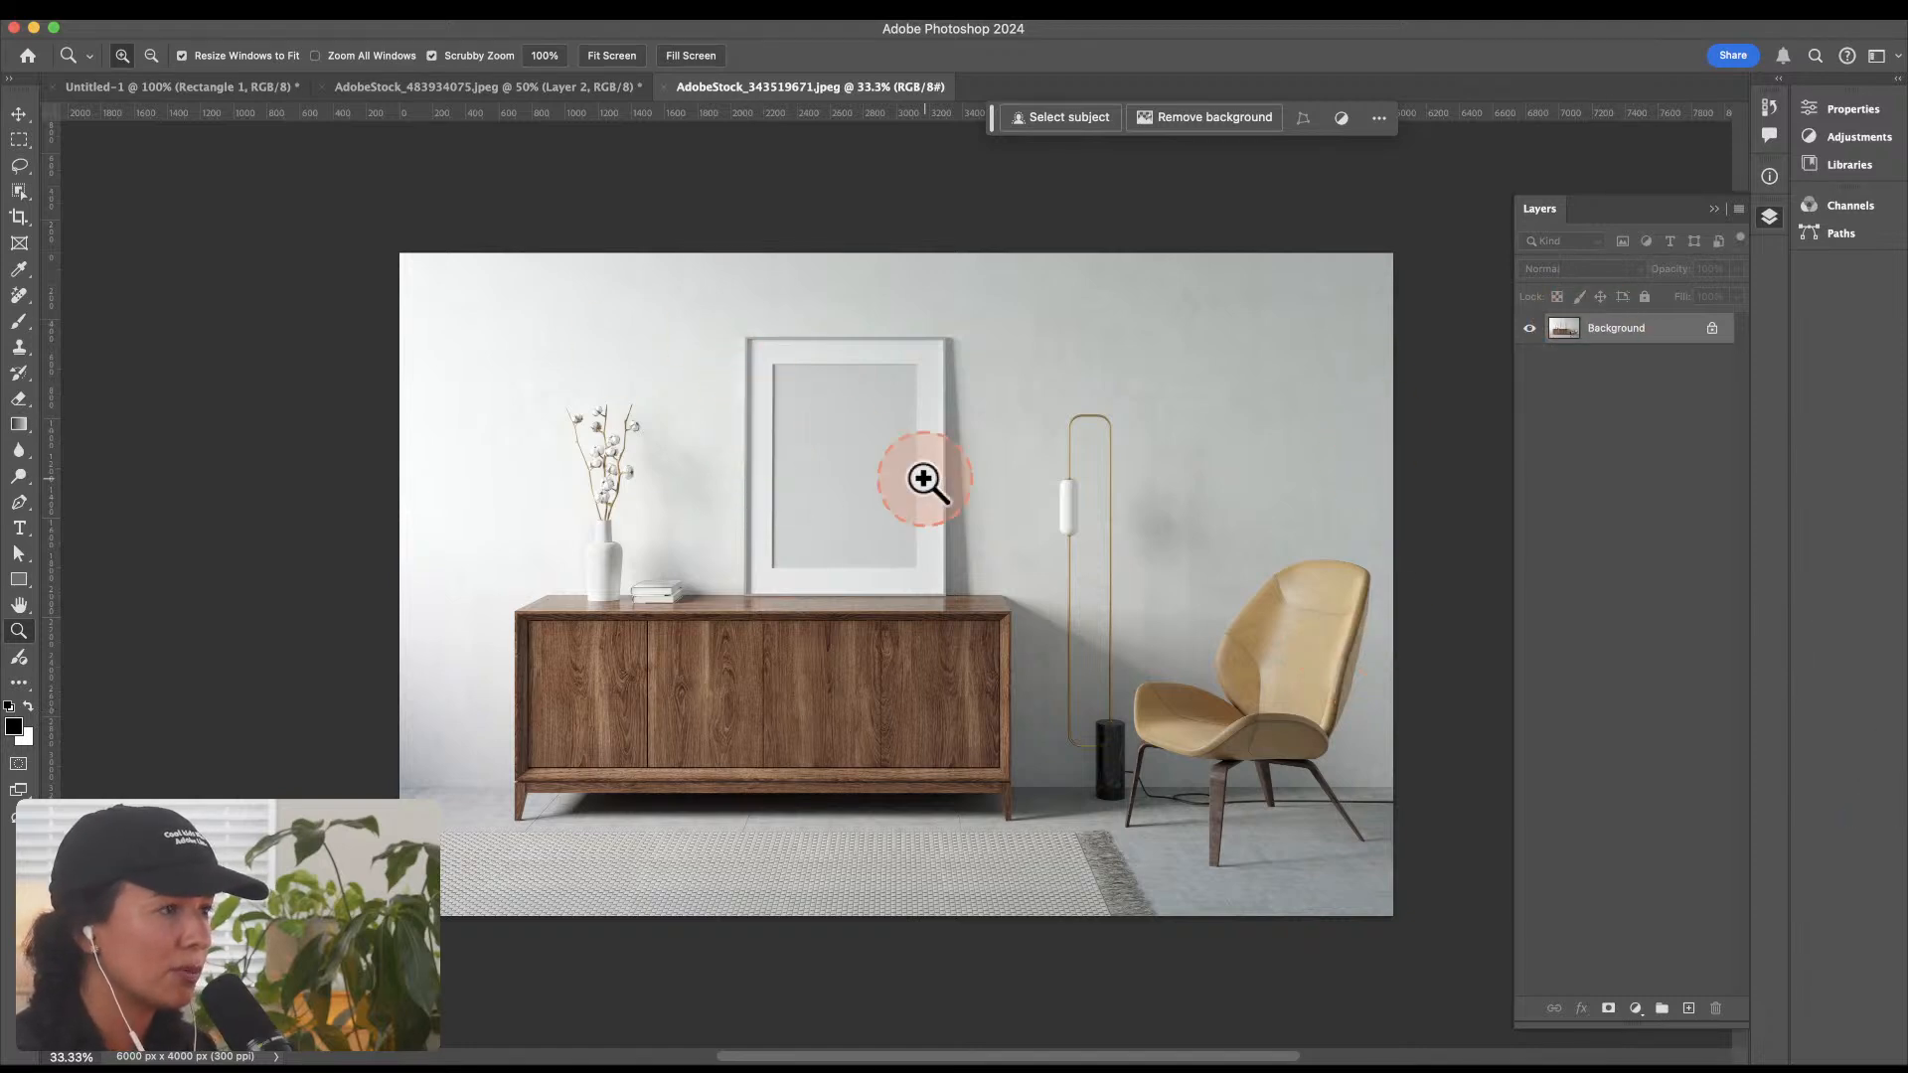
key(super+v)
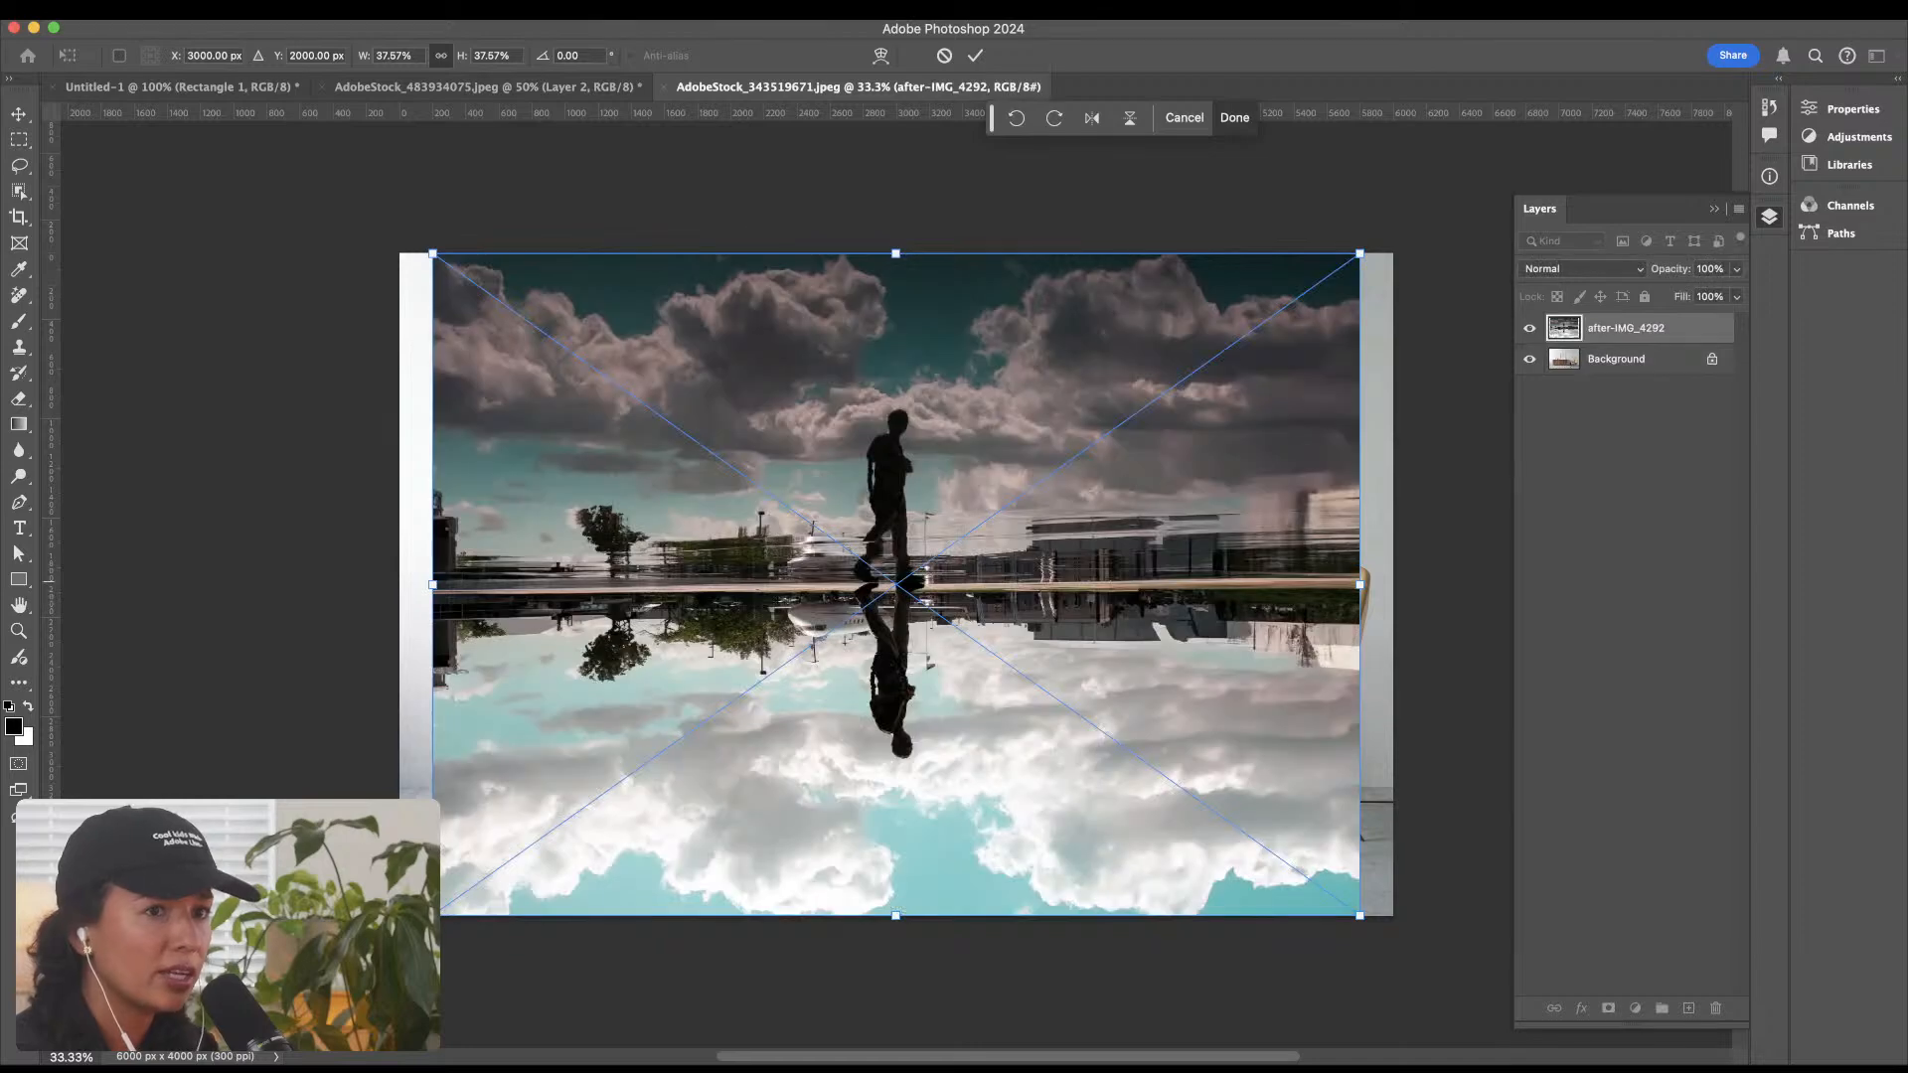
drag(1357, 255, 1047, 477)
drag(990, 601, 963, 443)
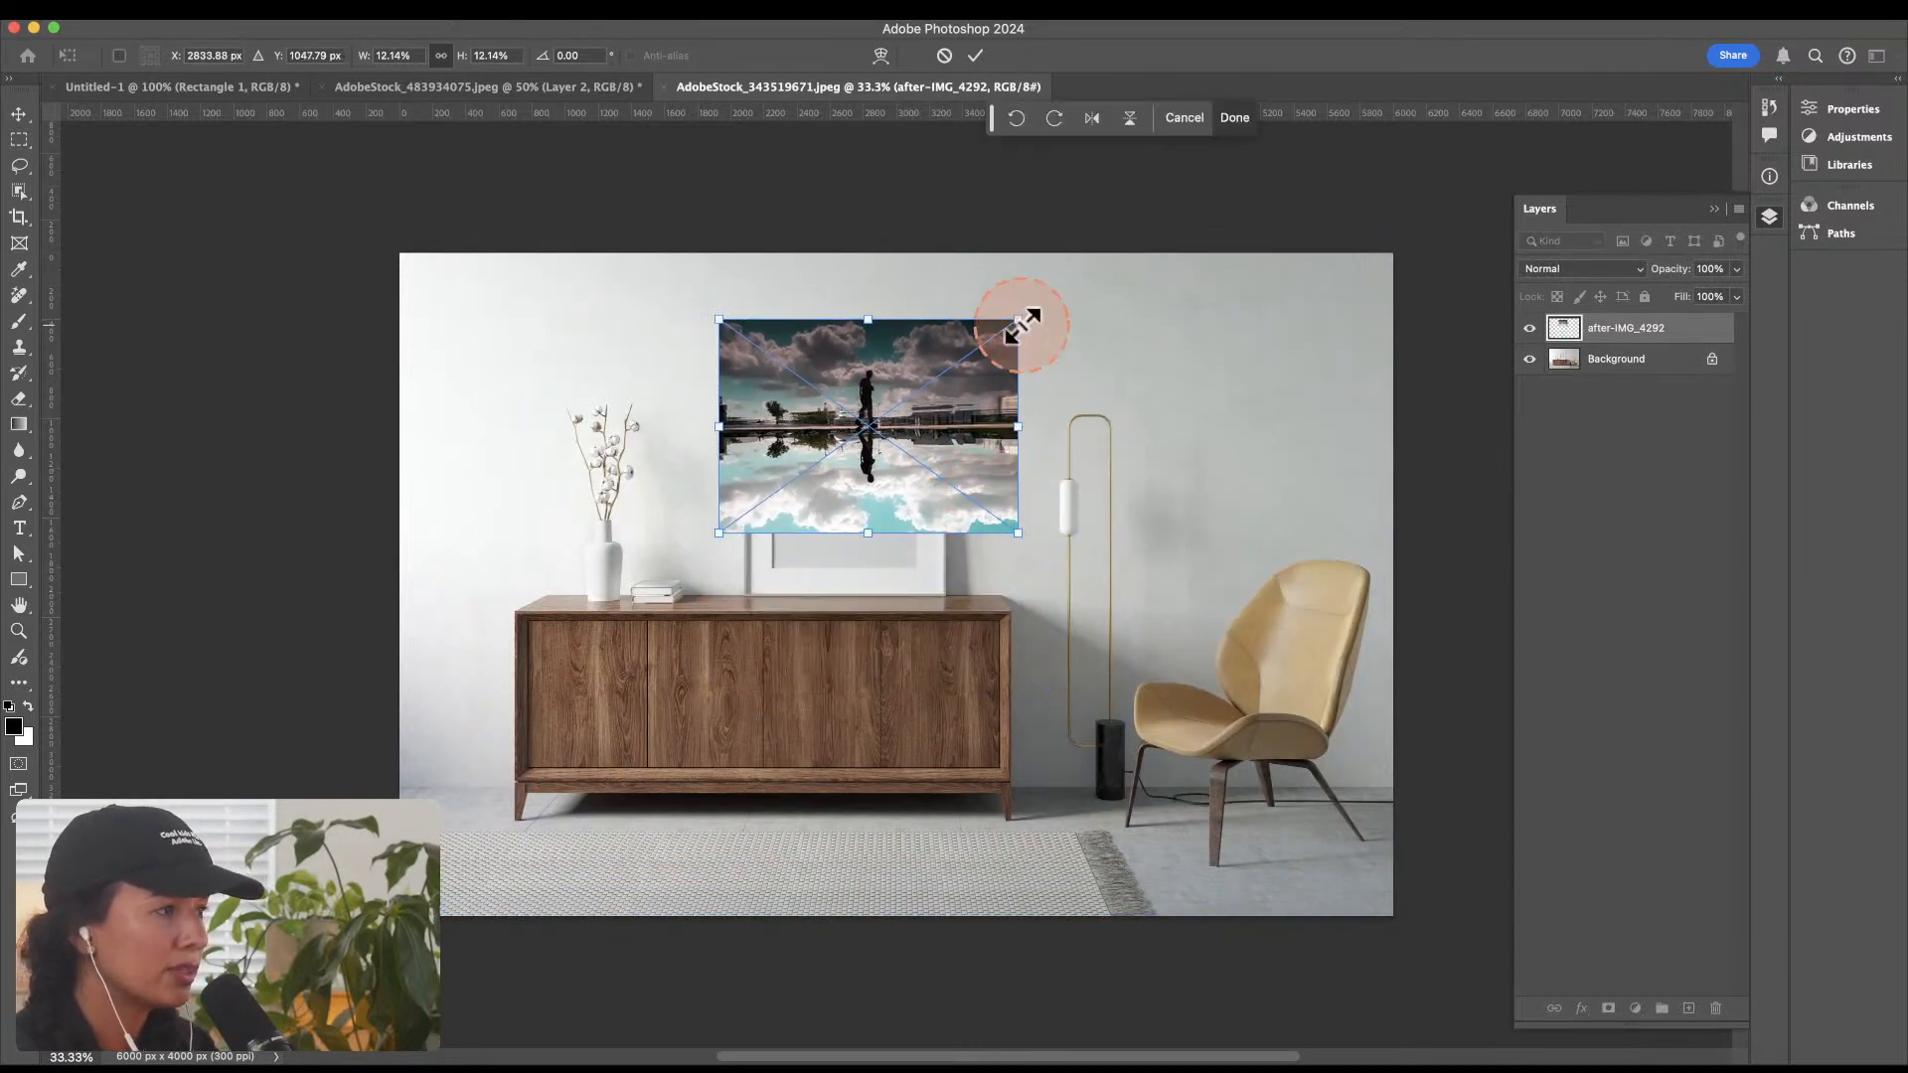
click(199, 20)
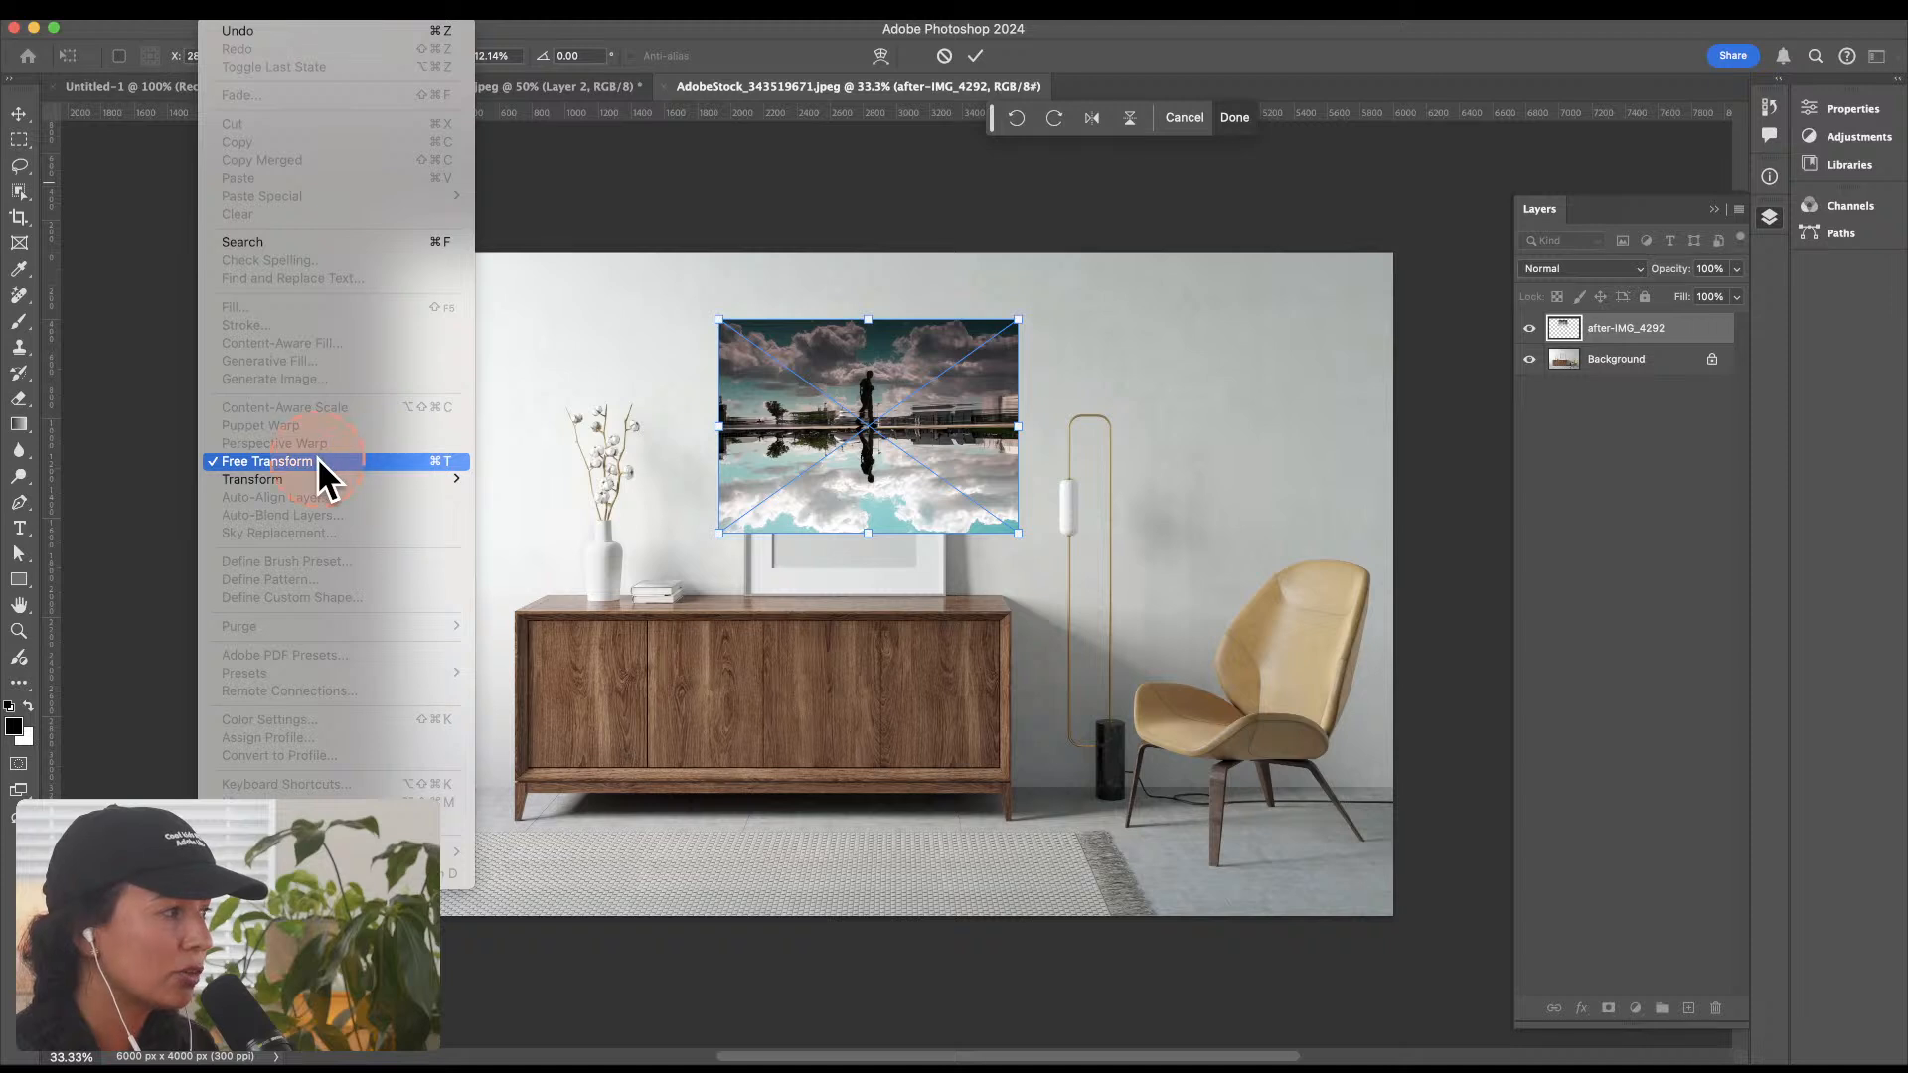
click(997, 342)
mouse_move(1017, 324)
mouse_down()
mouse_move(987, 332)
mouse_move(1024, 294)
mouse_up()
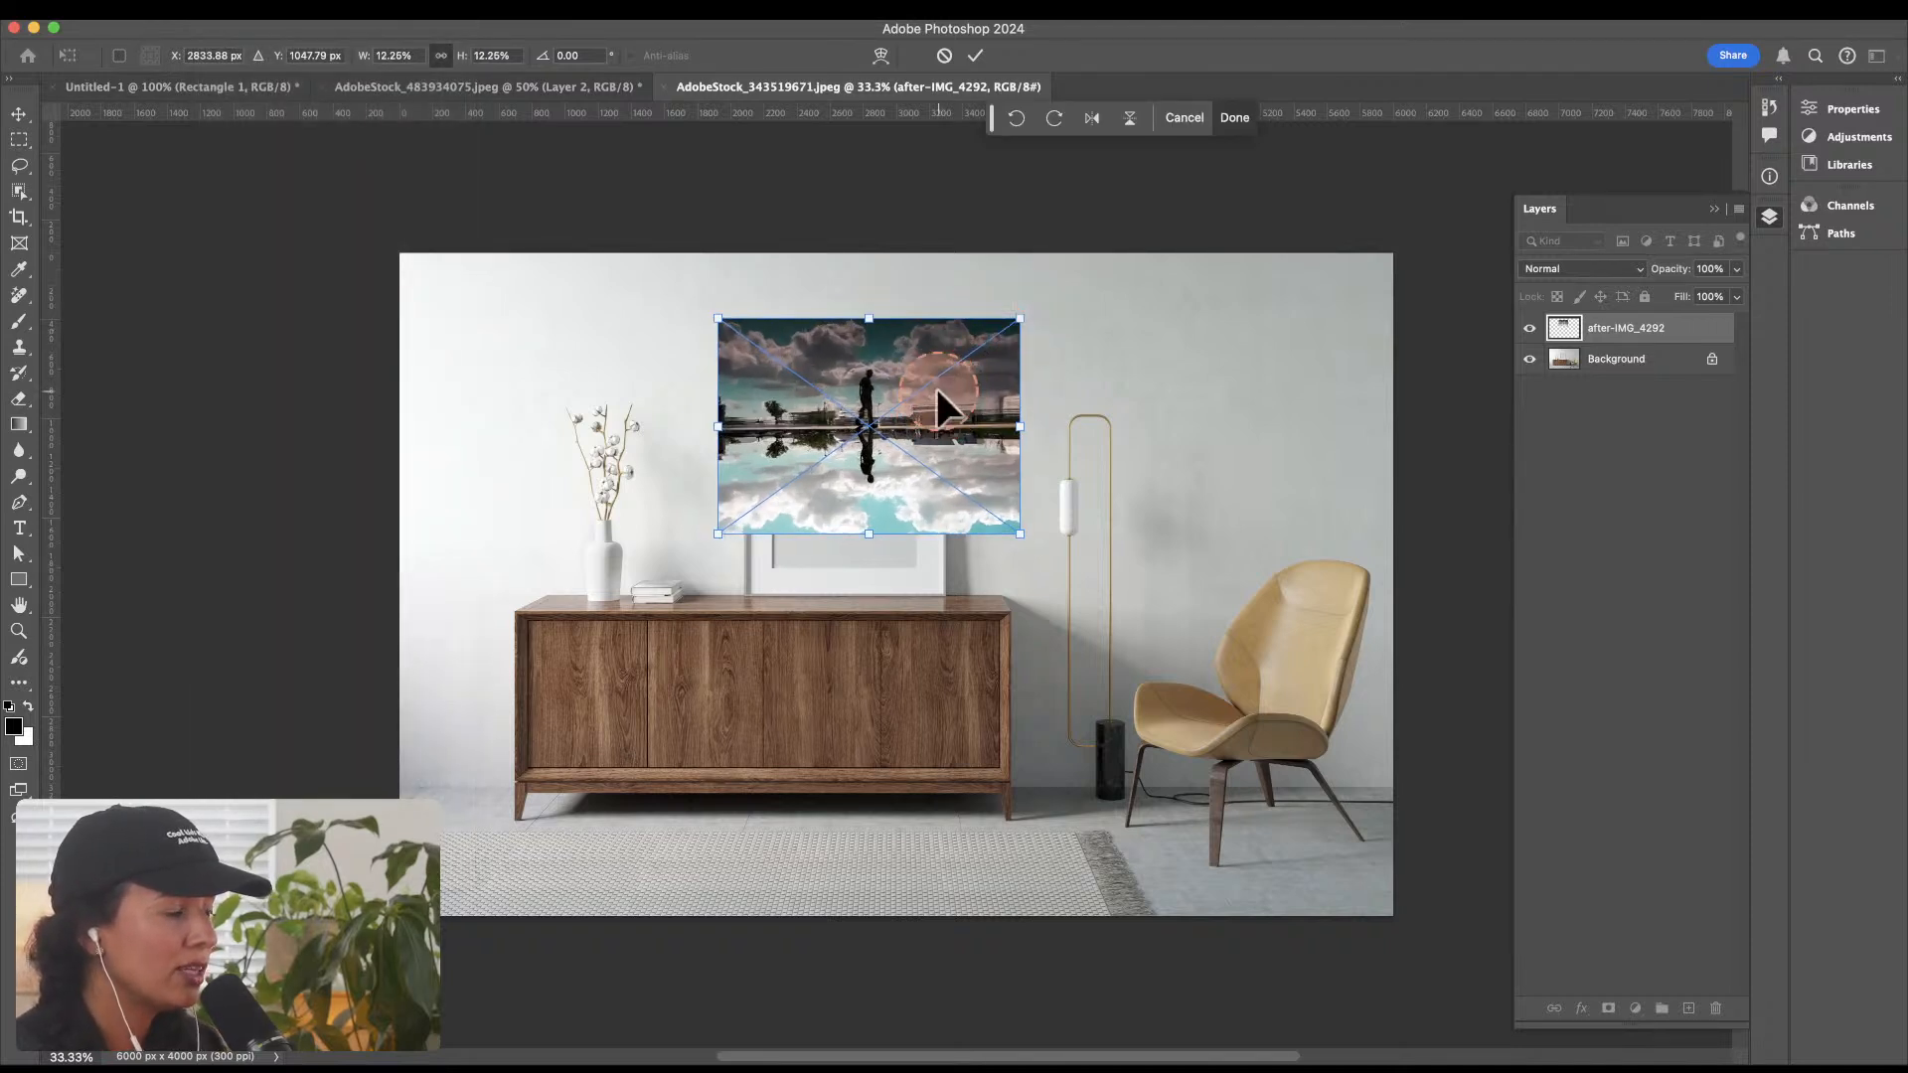
Step: Move the placed photo aside to inspect the empty frame, then centre it over the frame and commit the placement
drag(936, 390, 1128, 381)
key(super+plus)
key(super+plus)
key(super+plus)
key(super+plus)
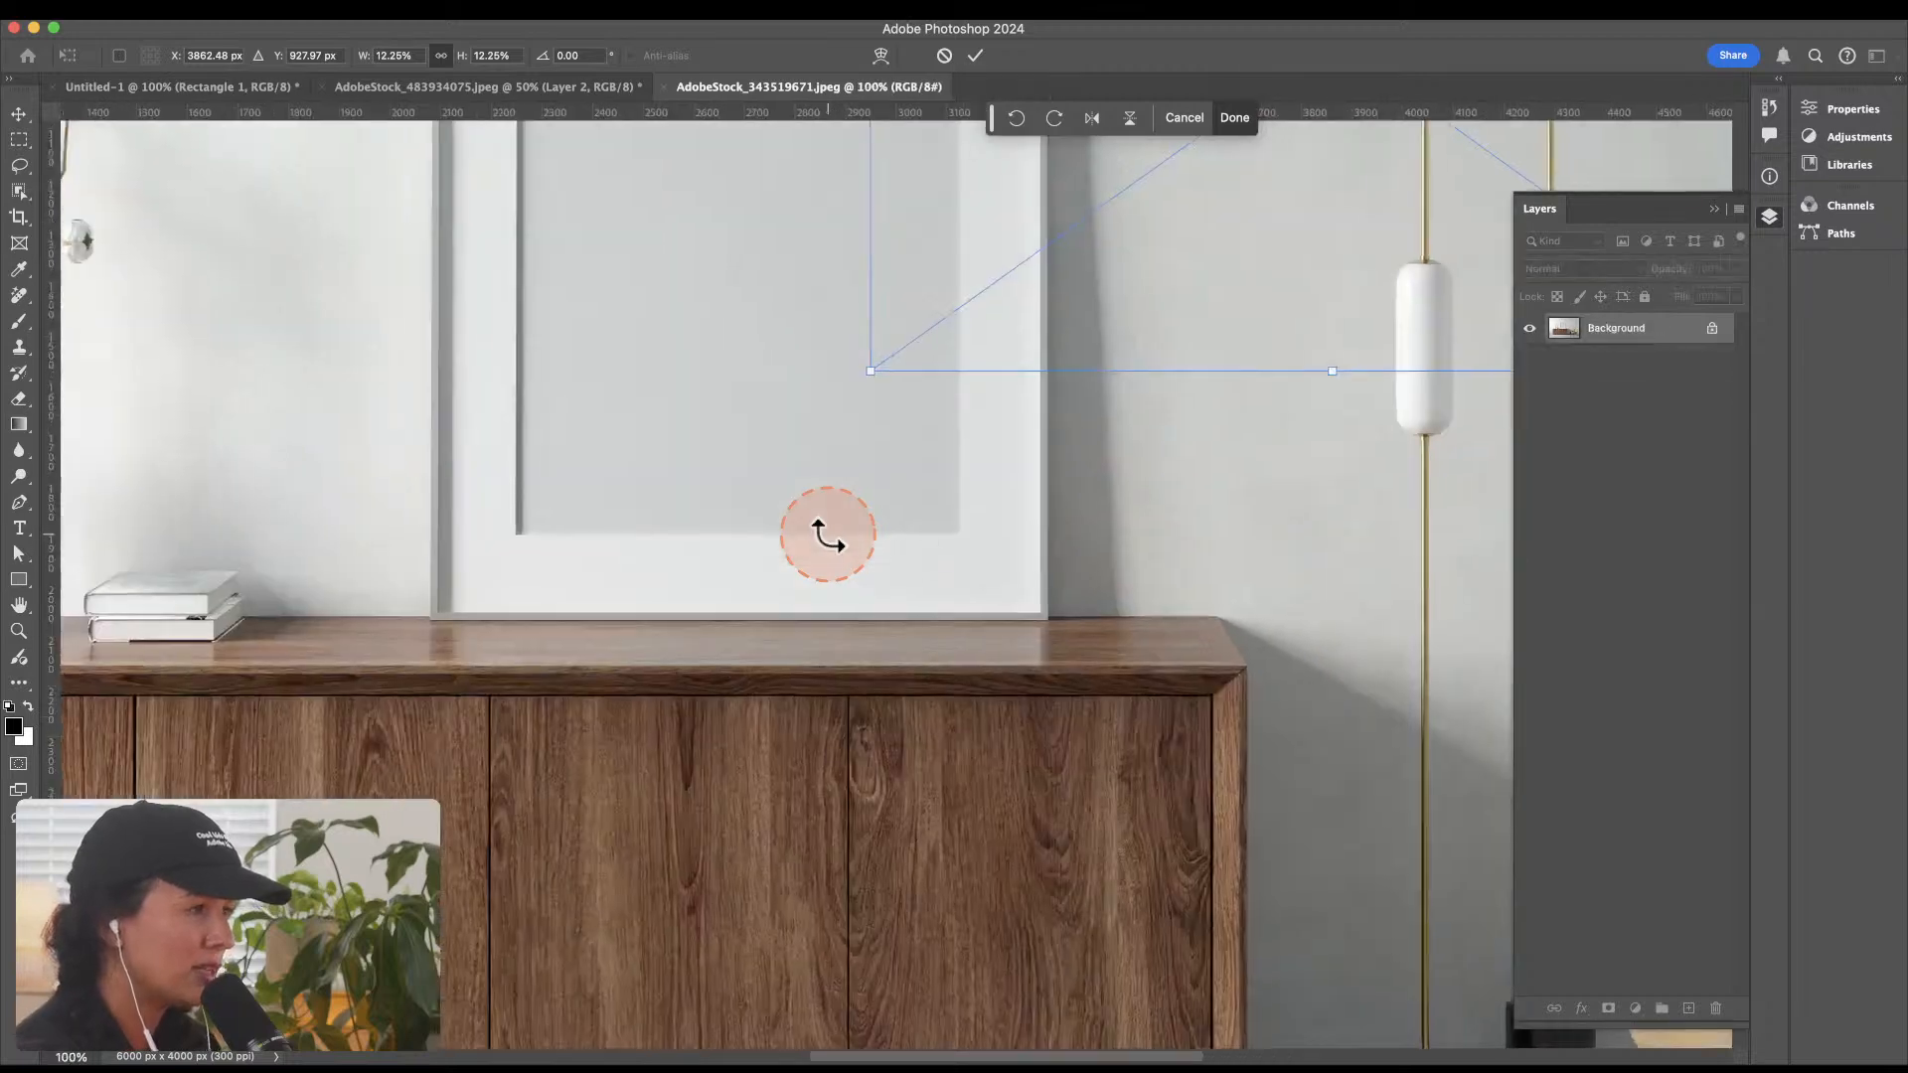
drag(511, 361, 980, 918)
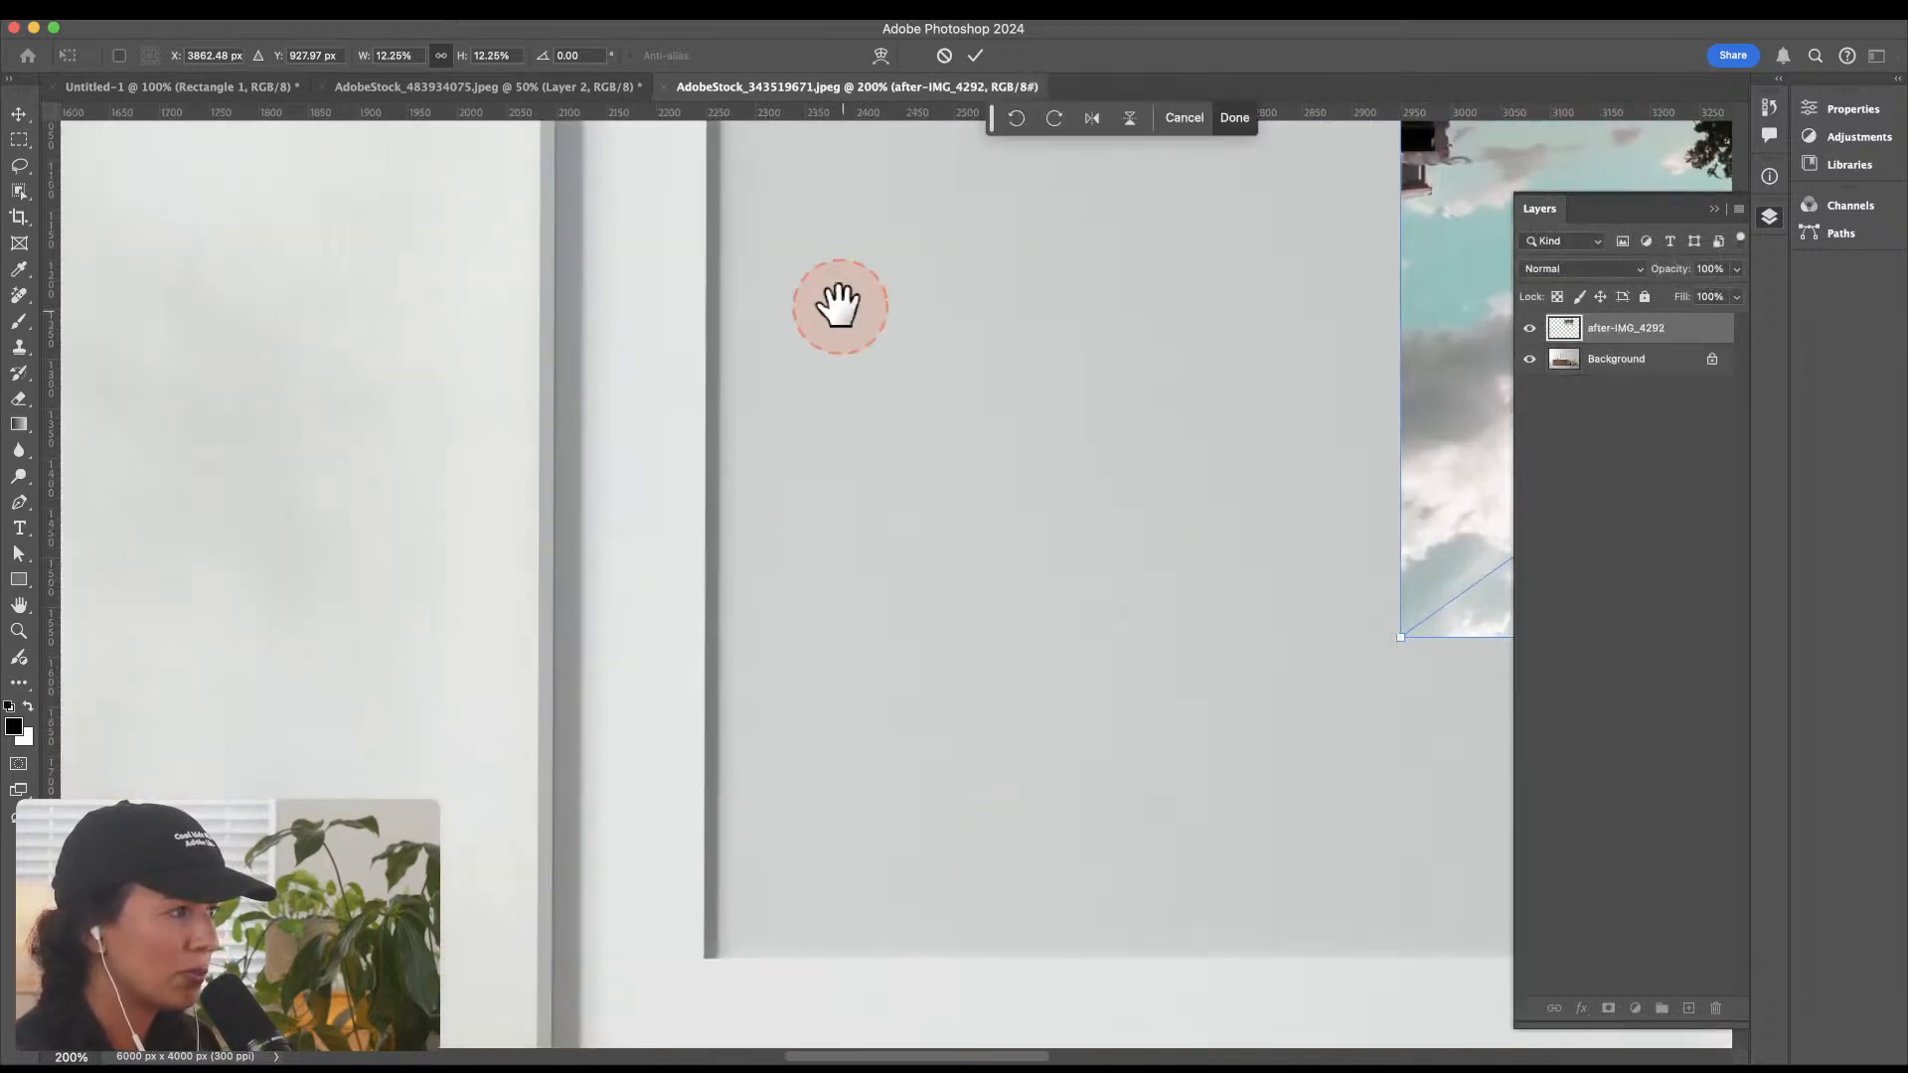
drag(1068, 300, 441, 199)
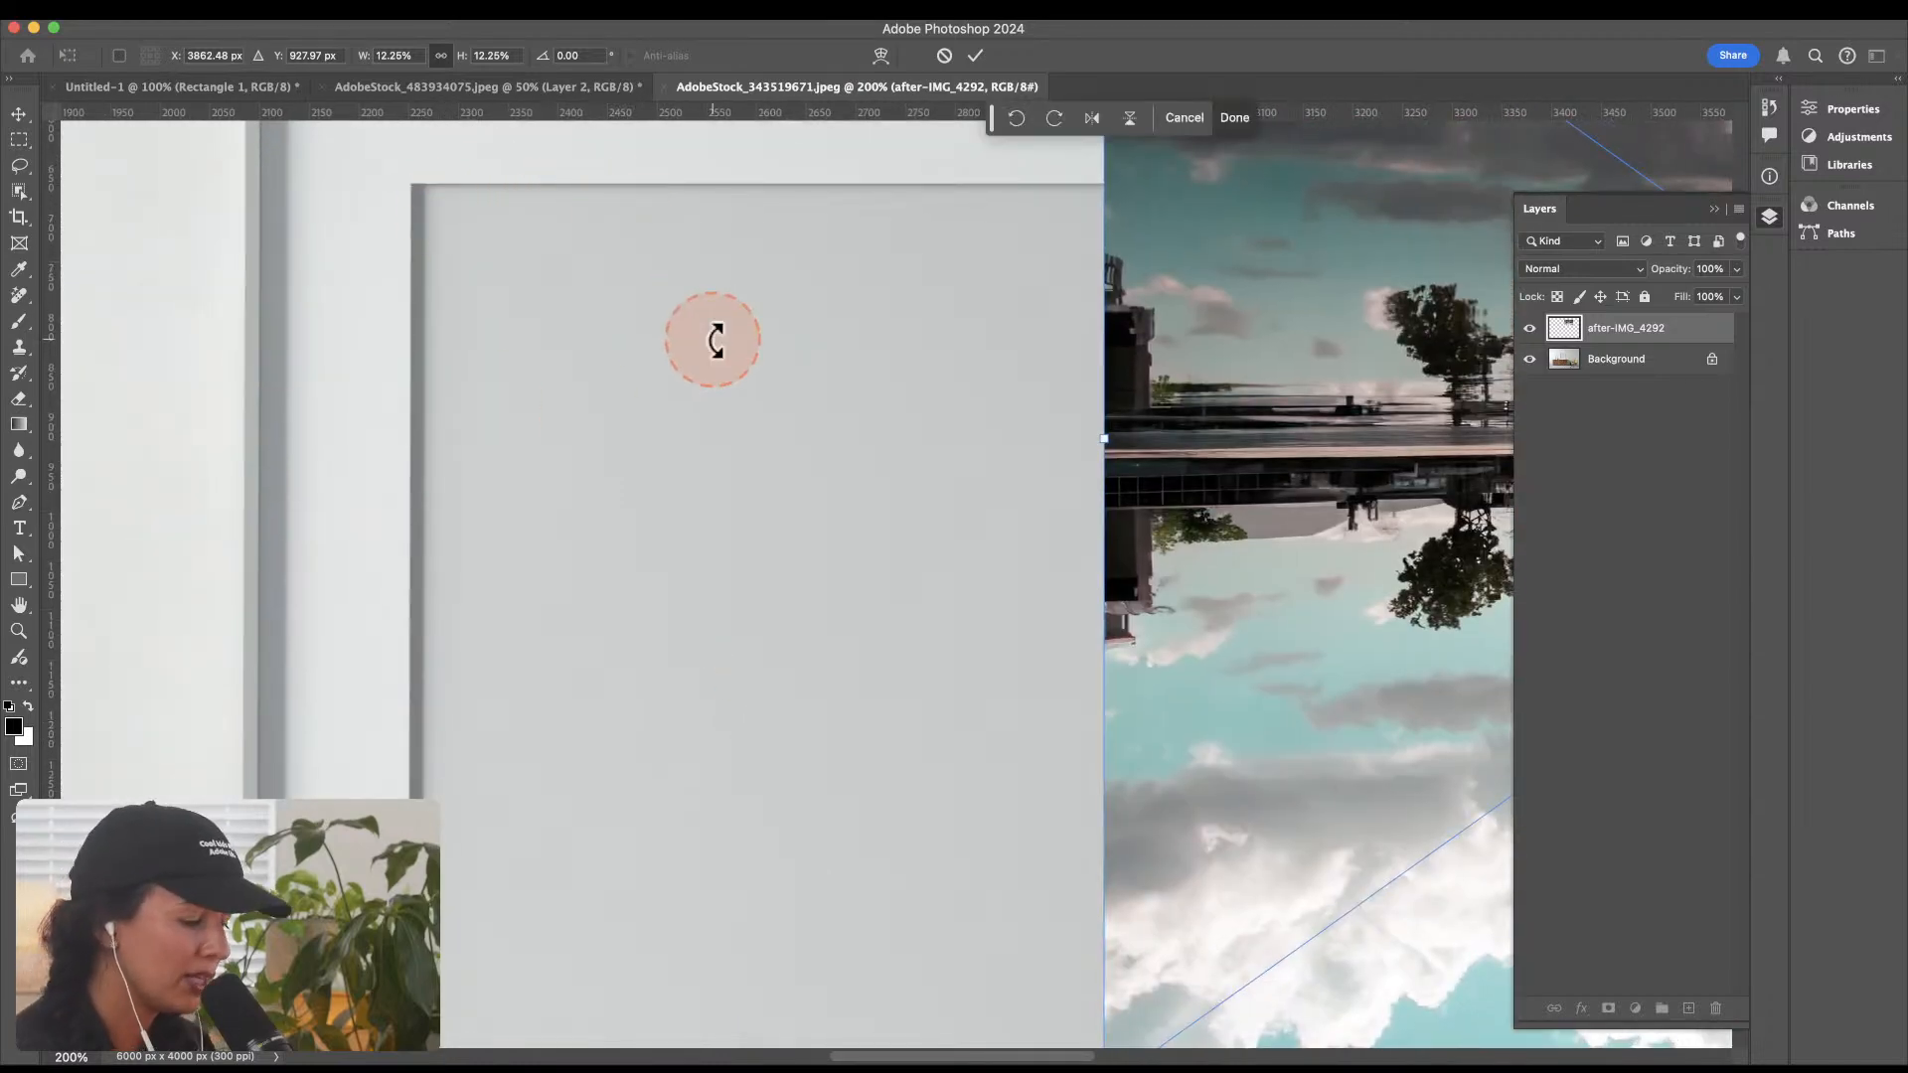
key(super+minus)
key(super+minus)
drag(1099, 652, 991, 589)
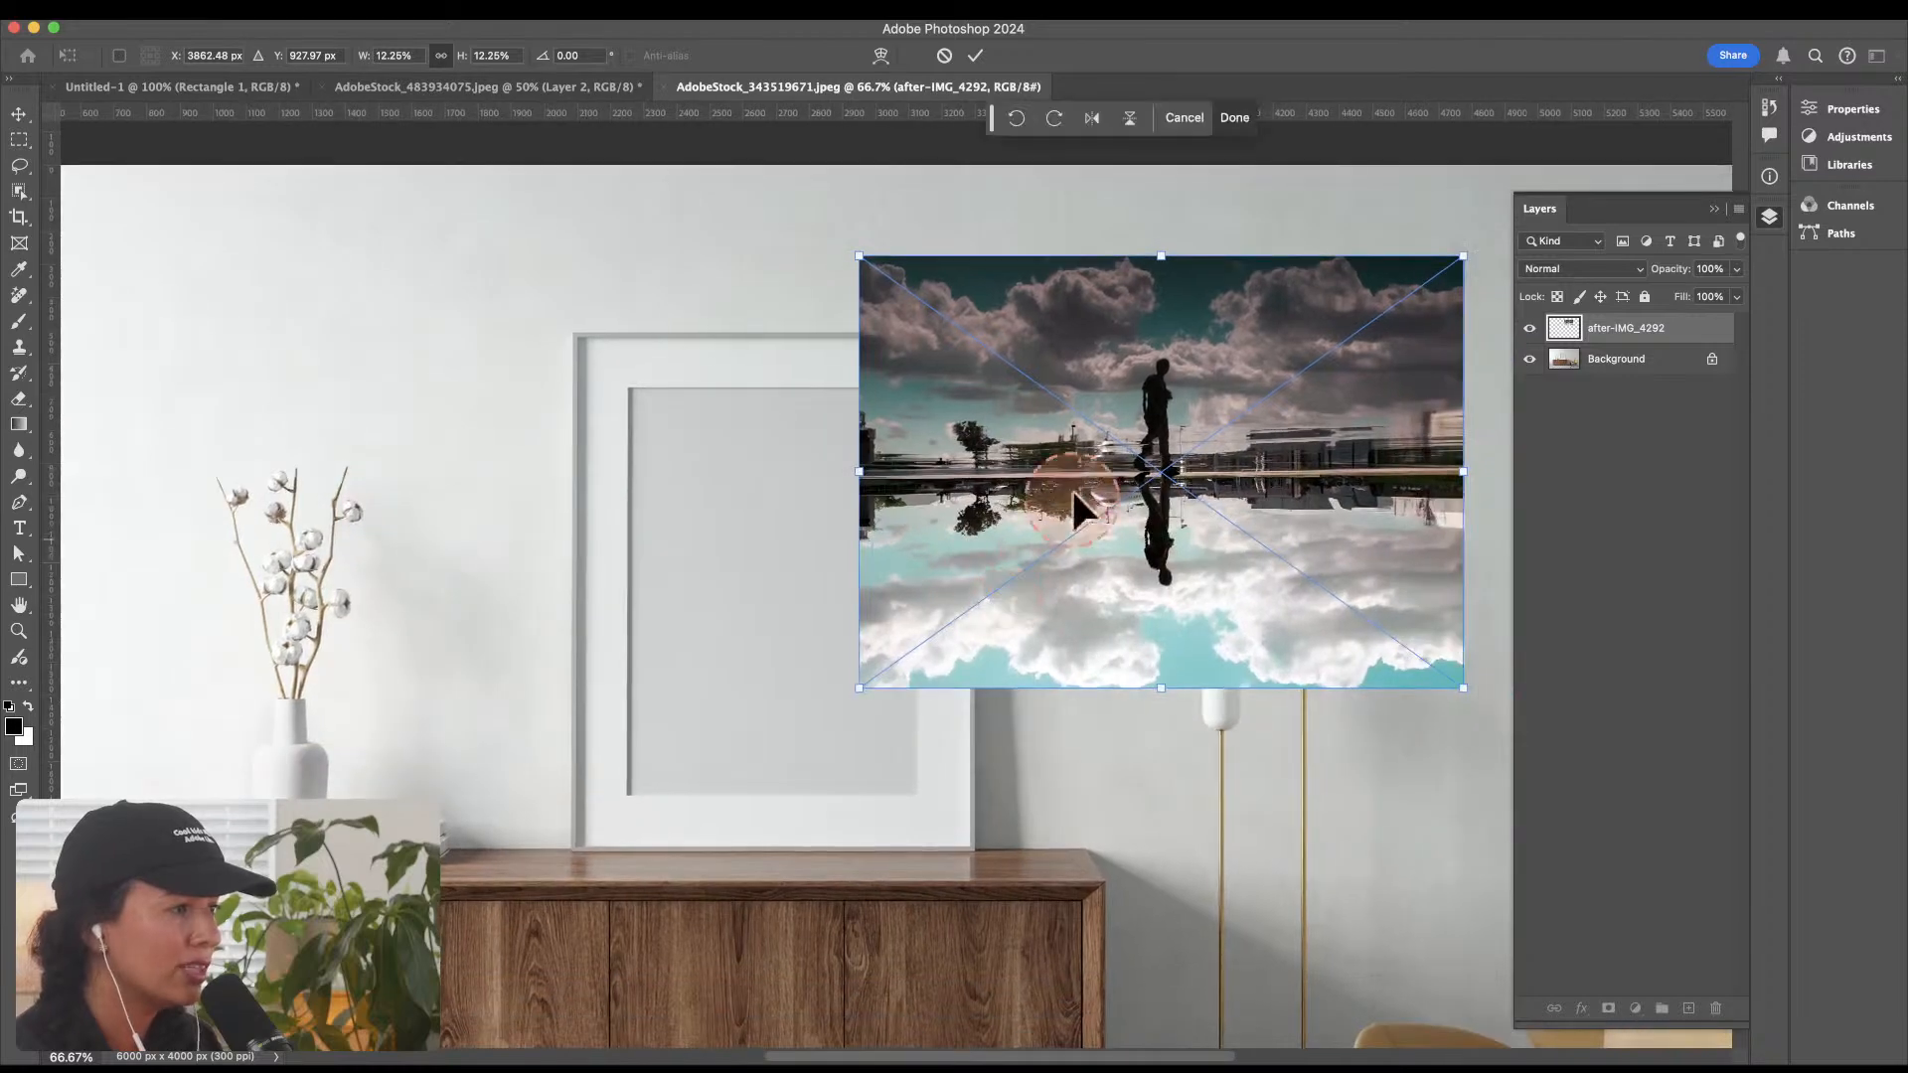
drag(1179, 471, 809, 591)
key(Return)
key(z)
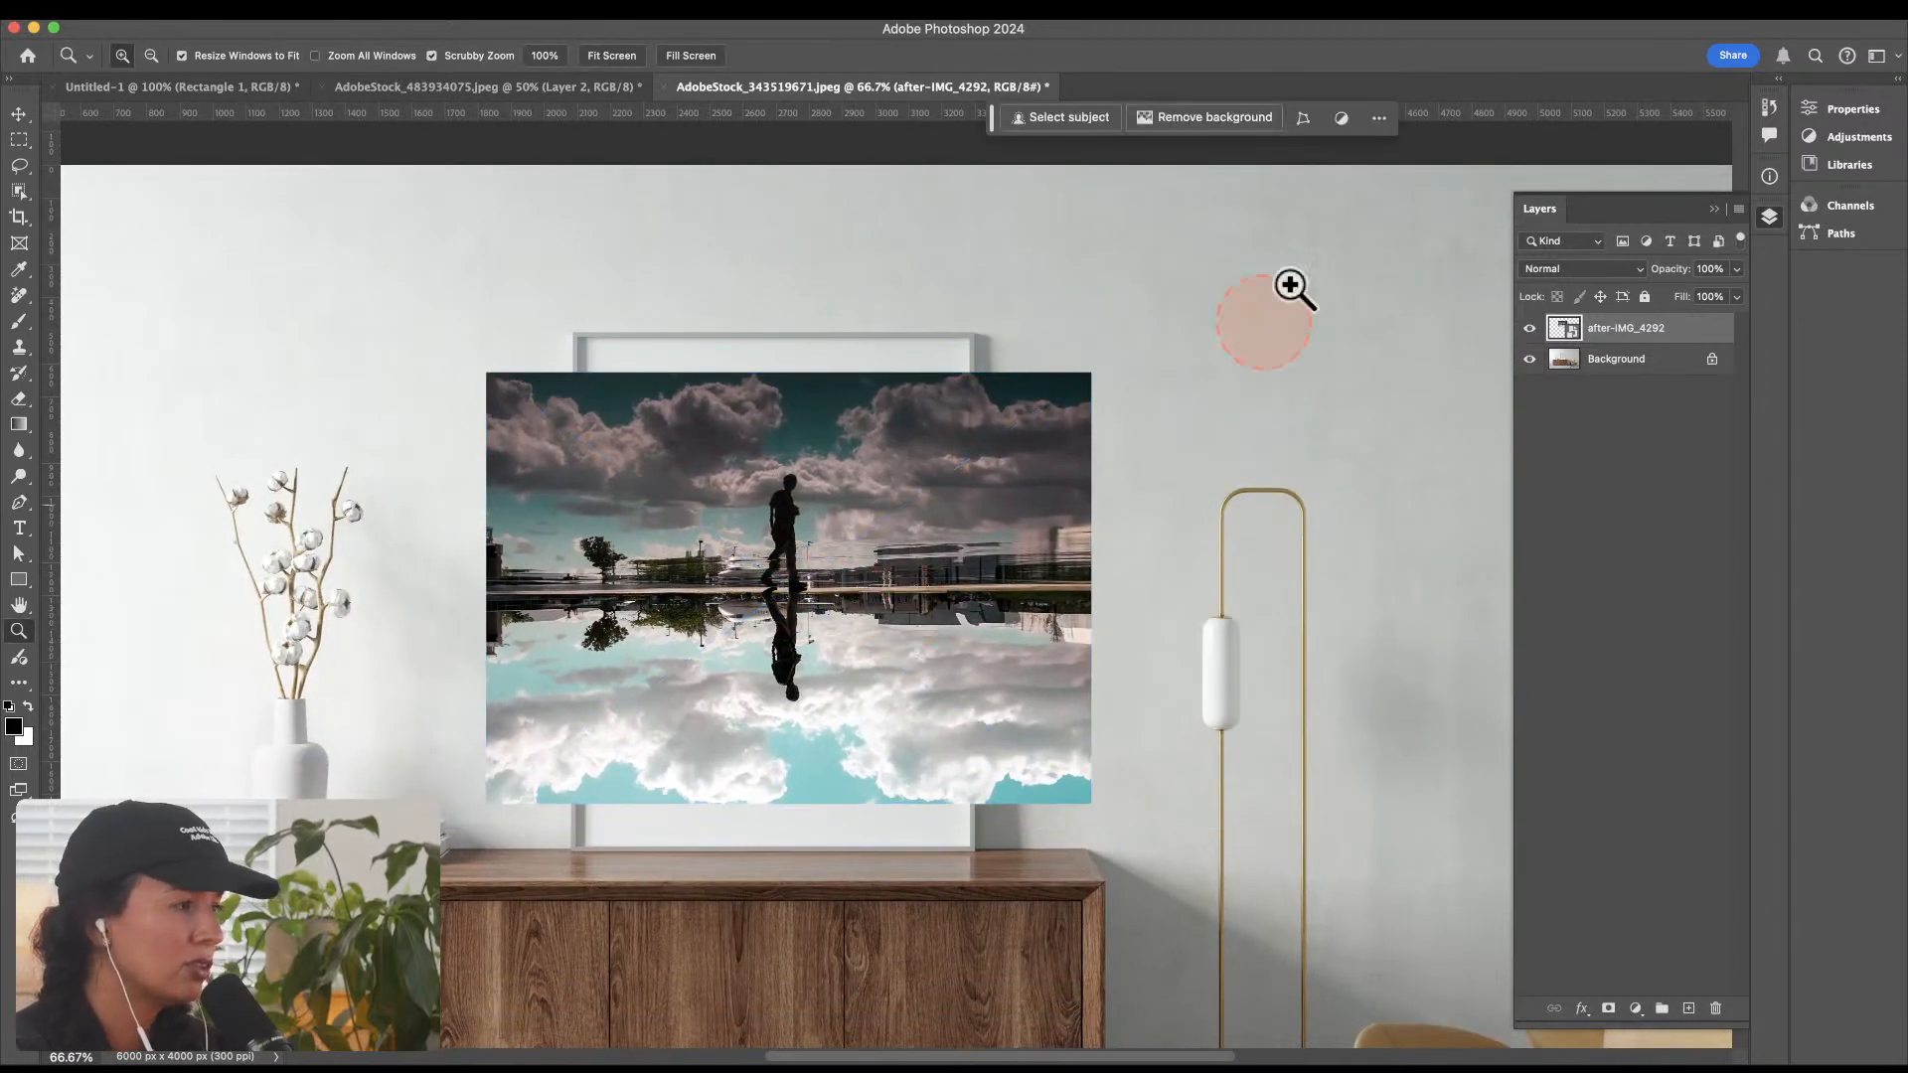
Step: Set the photo layer's blend mode to Multiply and pull its sides inward with a Perspective transform
click(1564, 270)
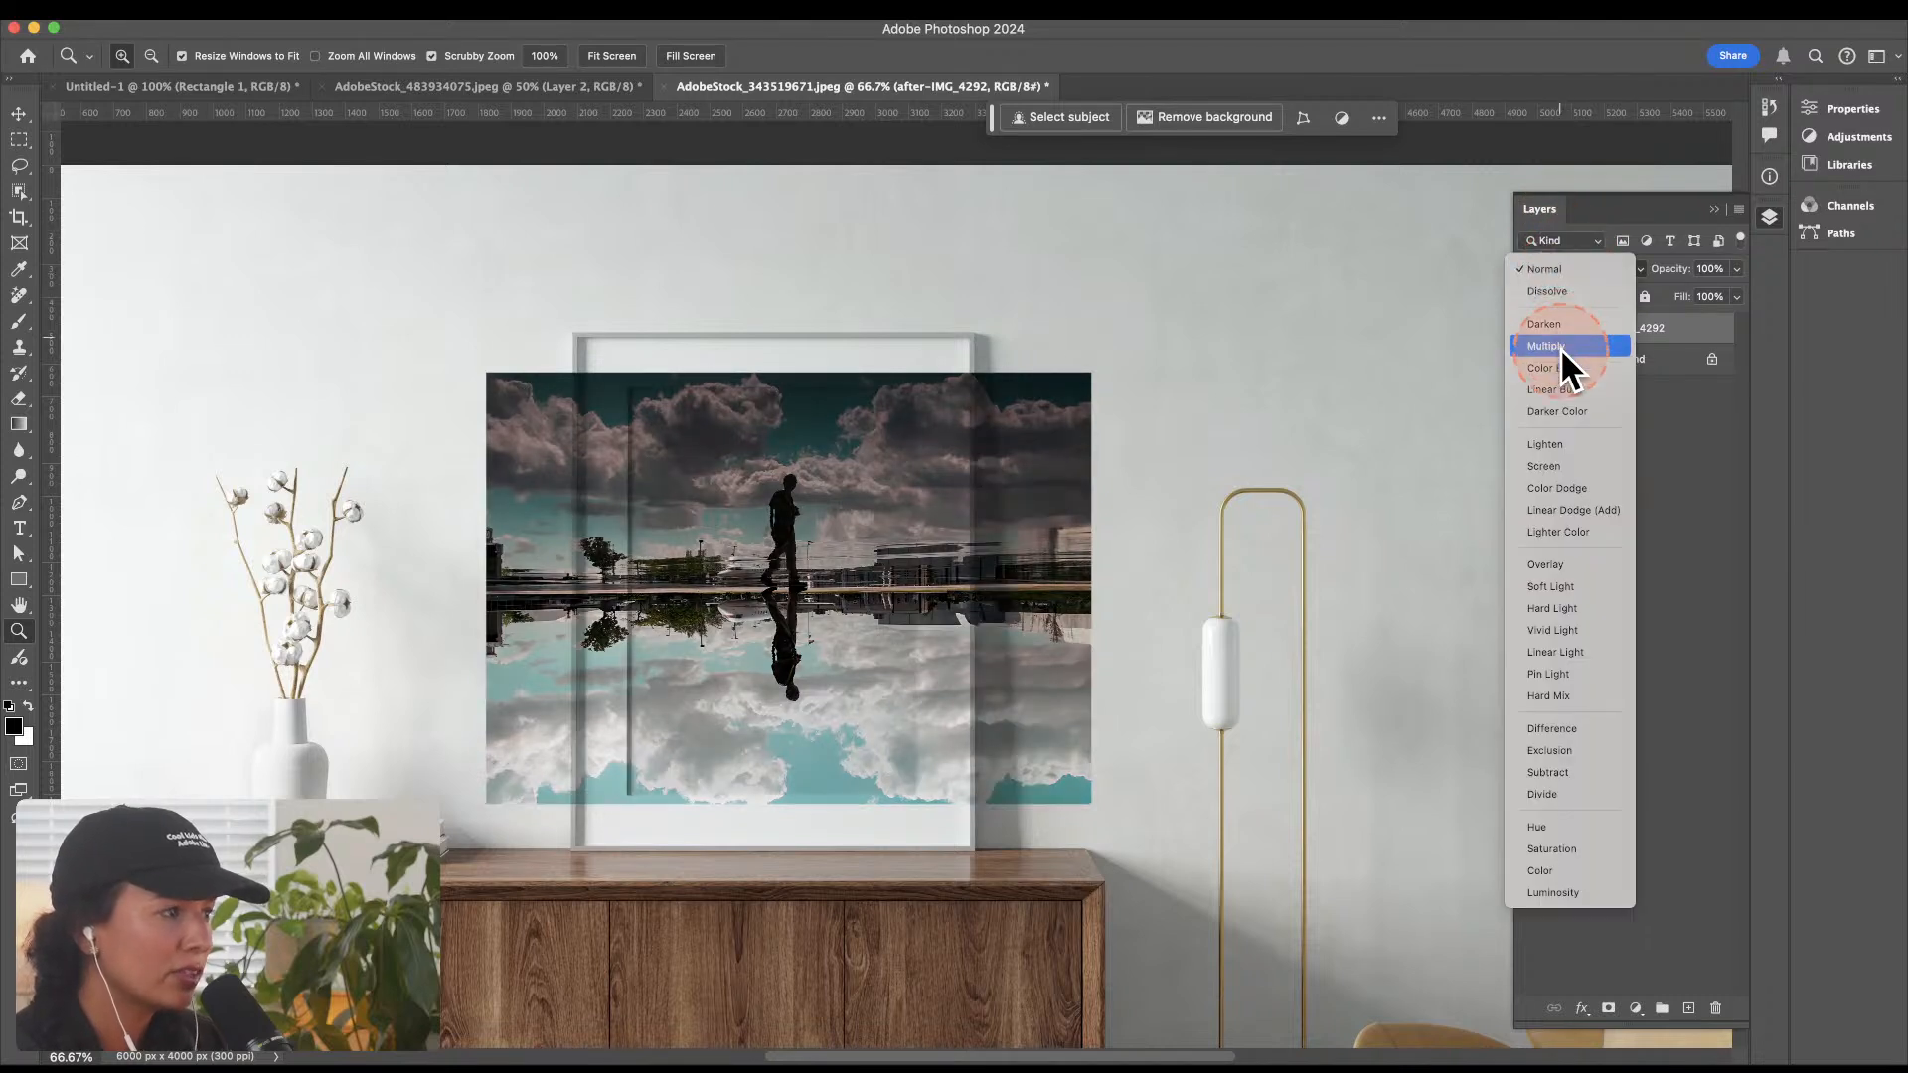
click(1560, 348)
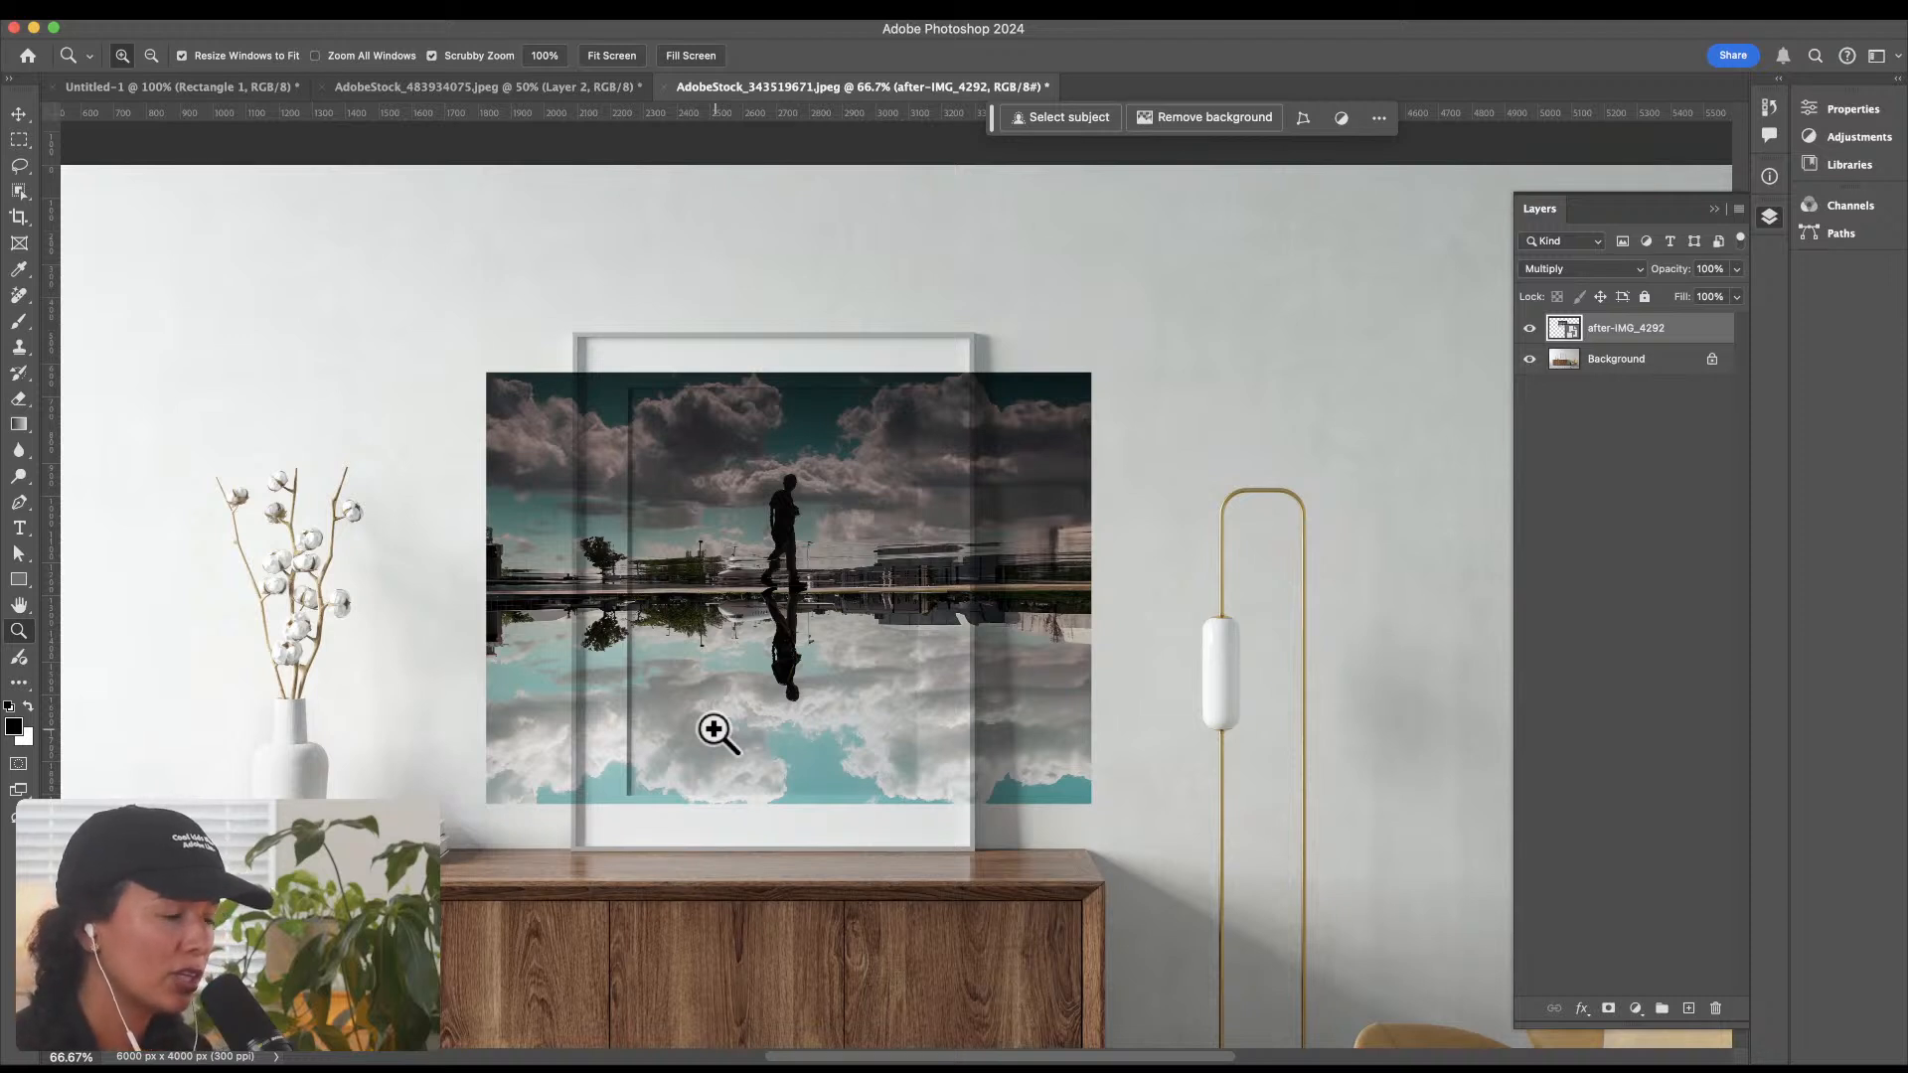
key(super+t)
right_click(917, 469)
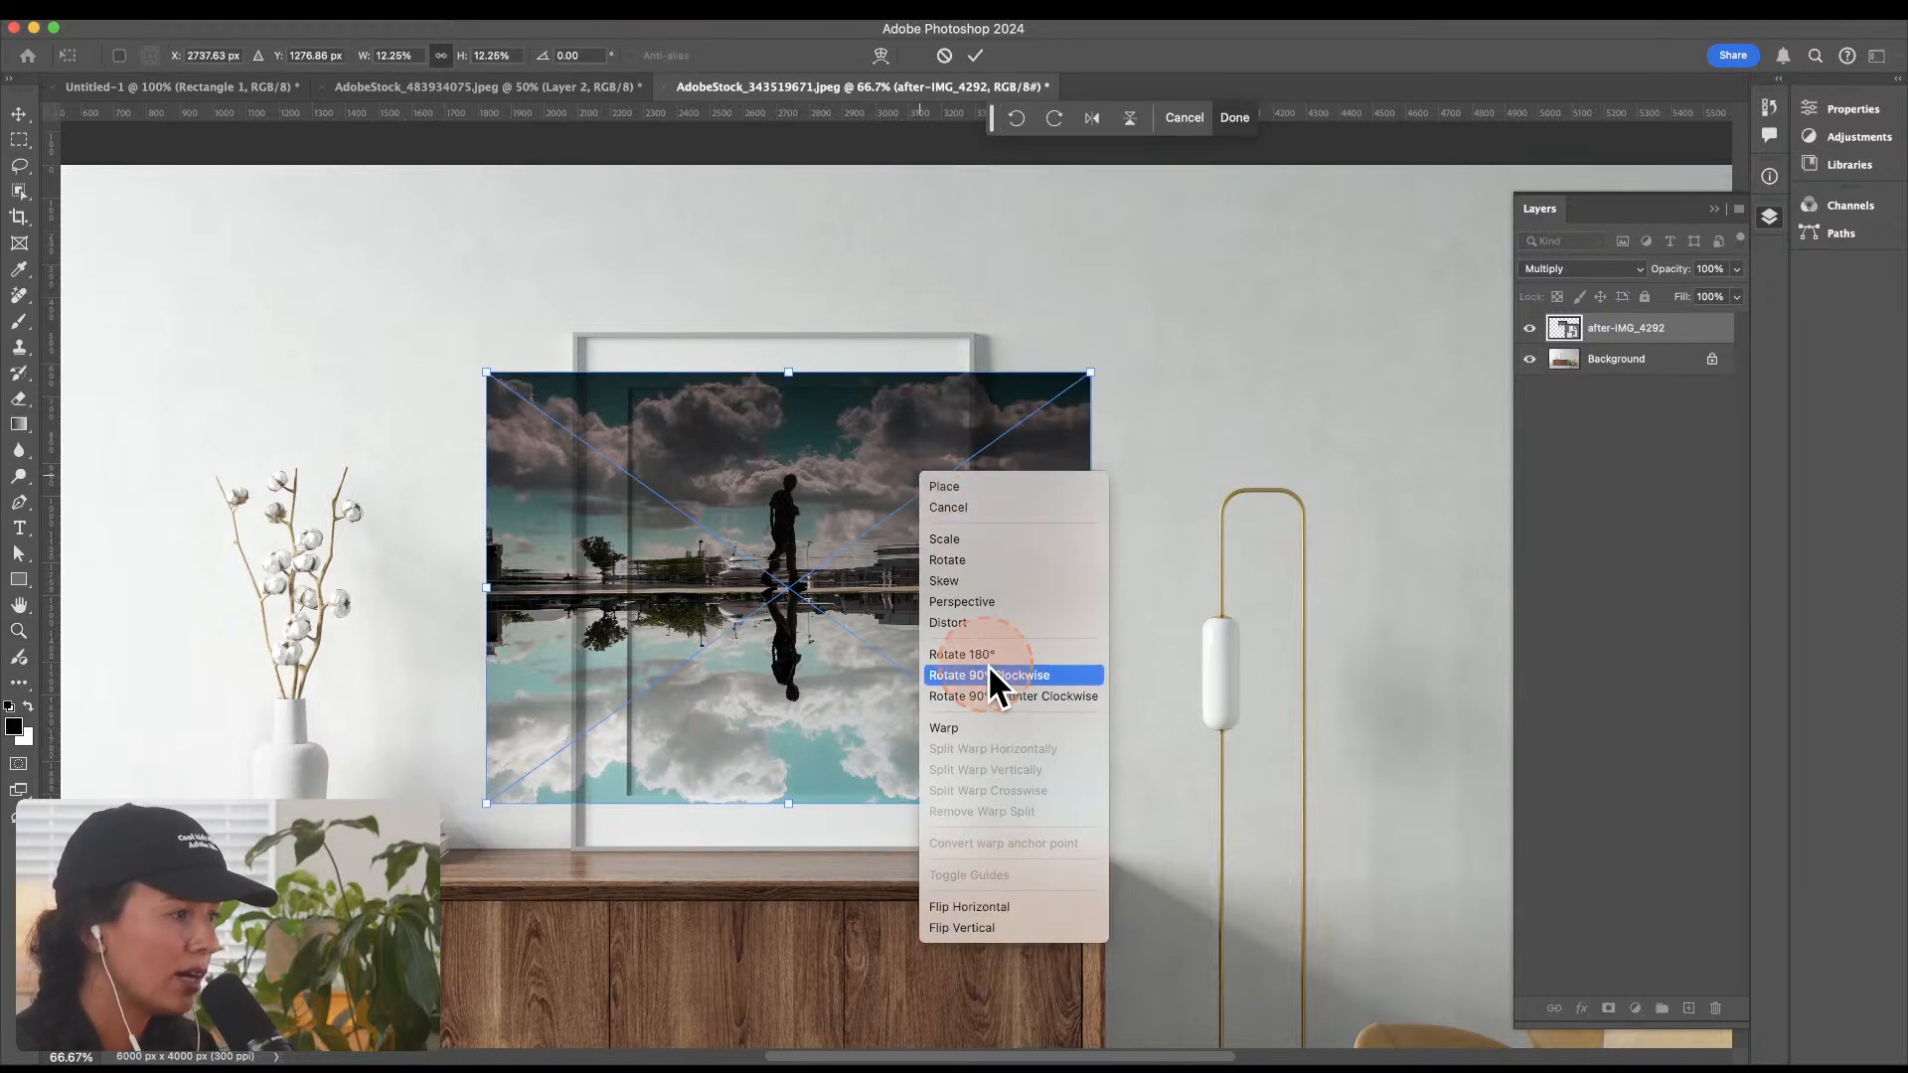
click(962, 603)
mouse_move(1096, 376)
mouse_down()
mouse_move(1077, 380)
mouse_move(1090, 407)
mouse_move(1062, 373)
mouse_up()
drag(487, 803, 517, 805)
key(Return)
key(z)
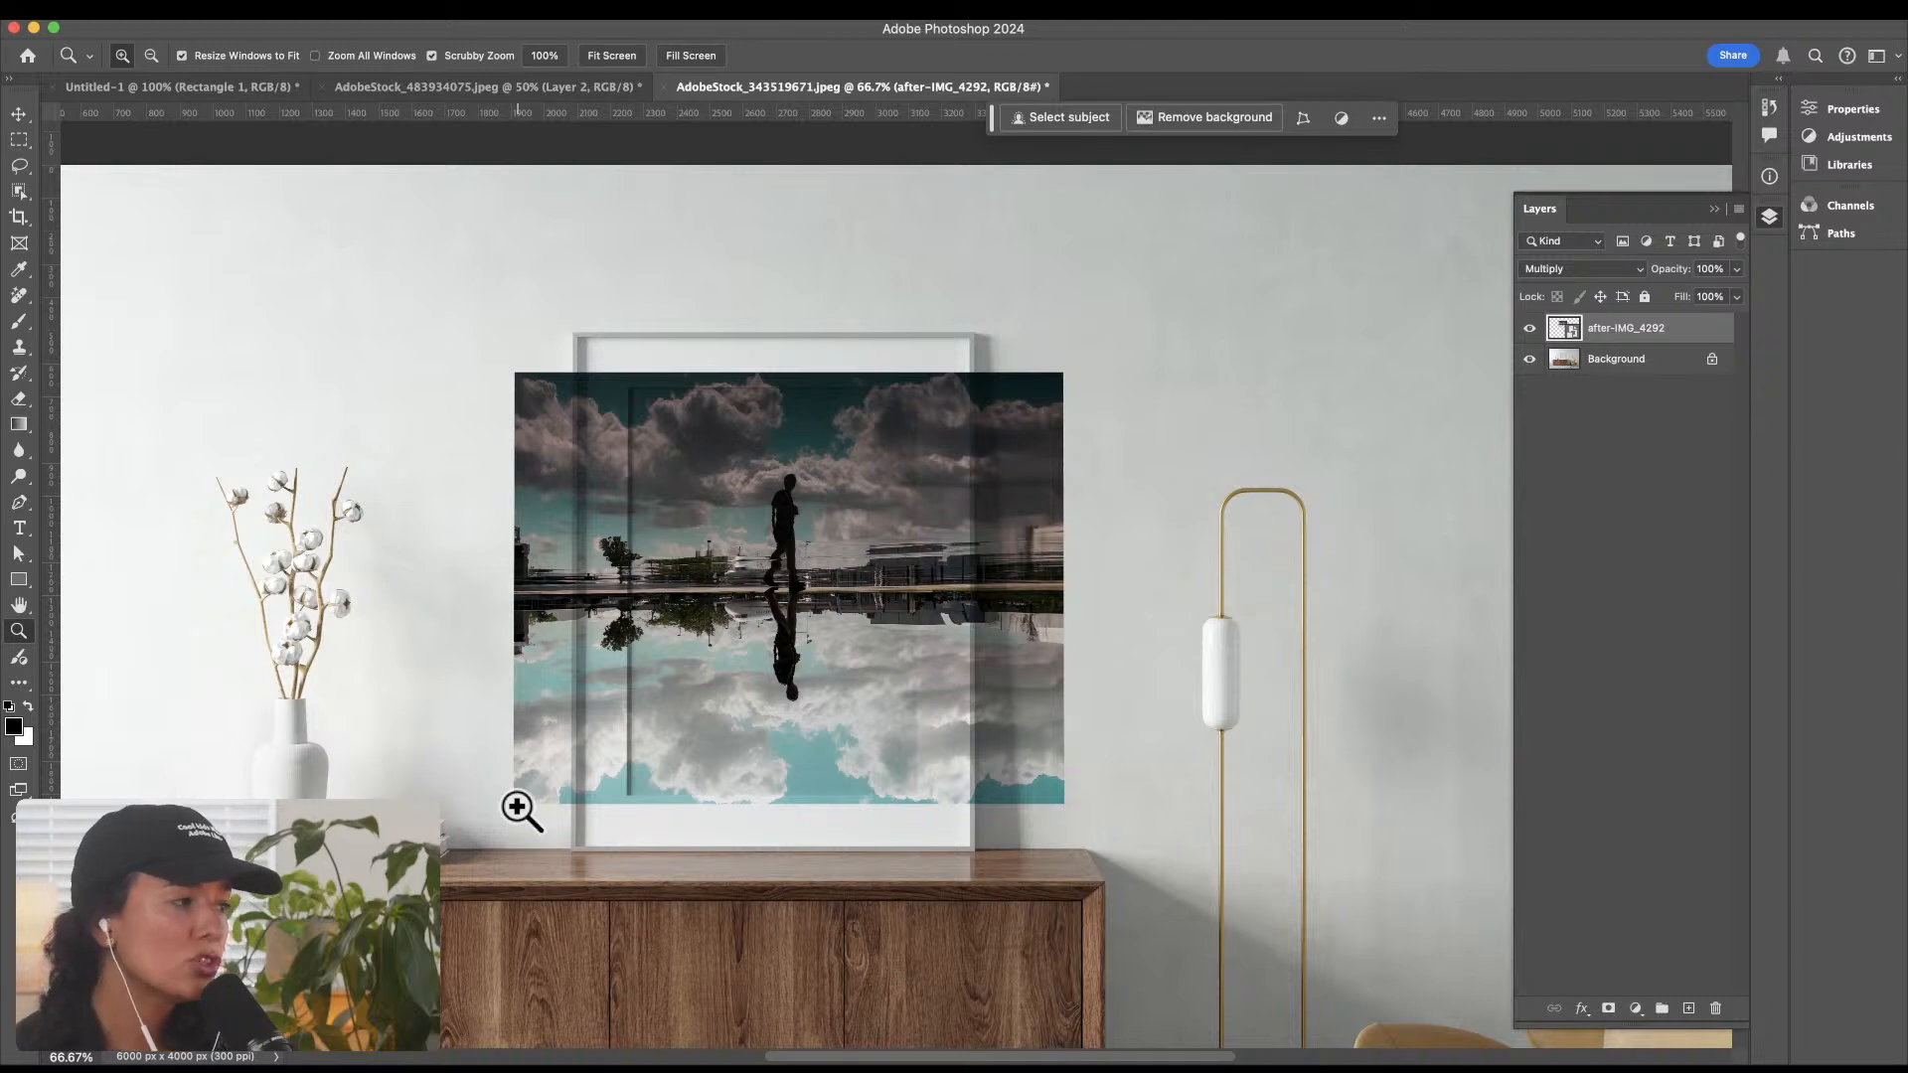
Step: Undo the perspective transform, the Multiply blend mode and the placement of the photo
key(ctrl+z)
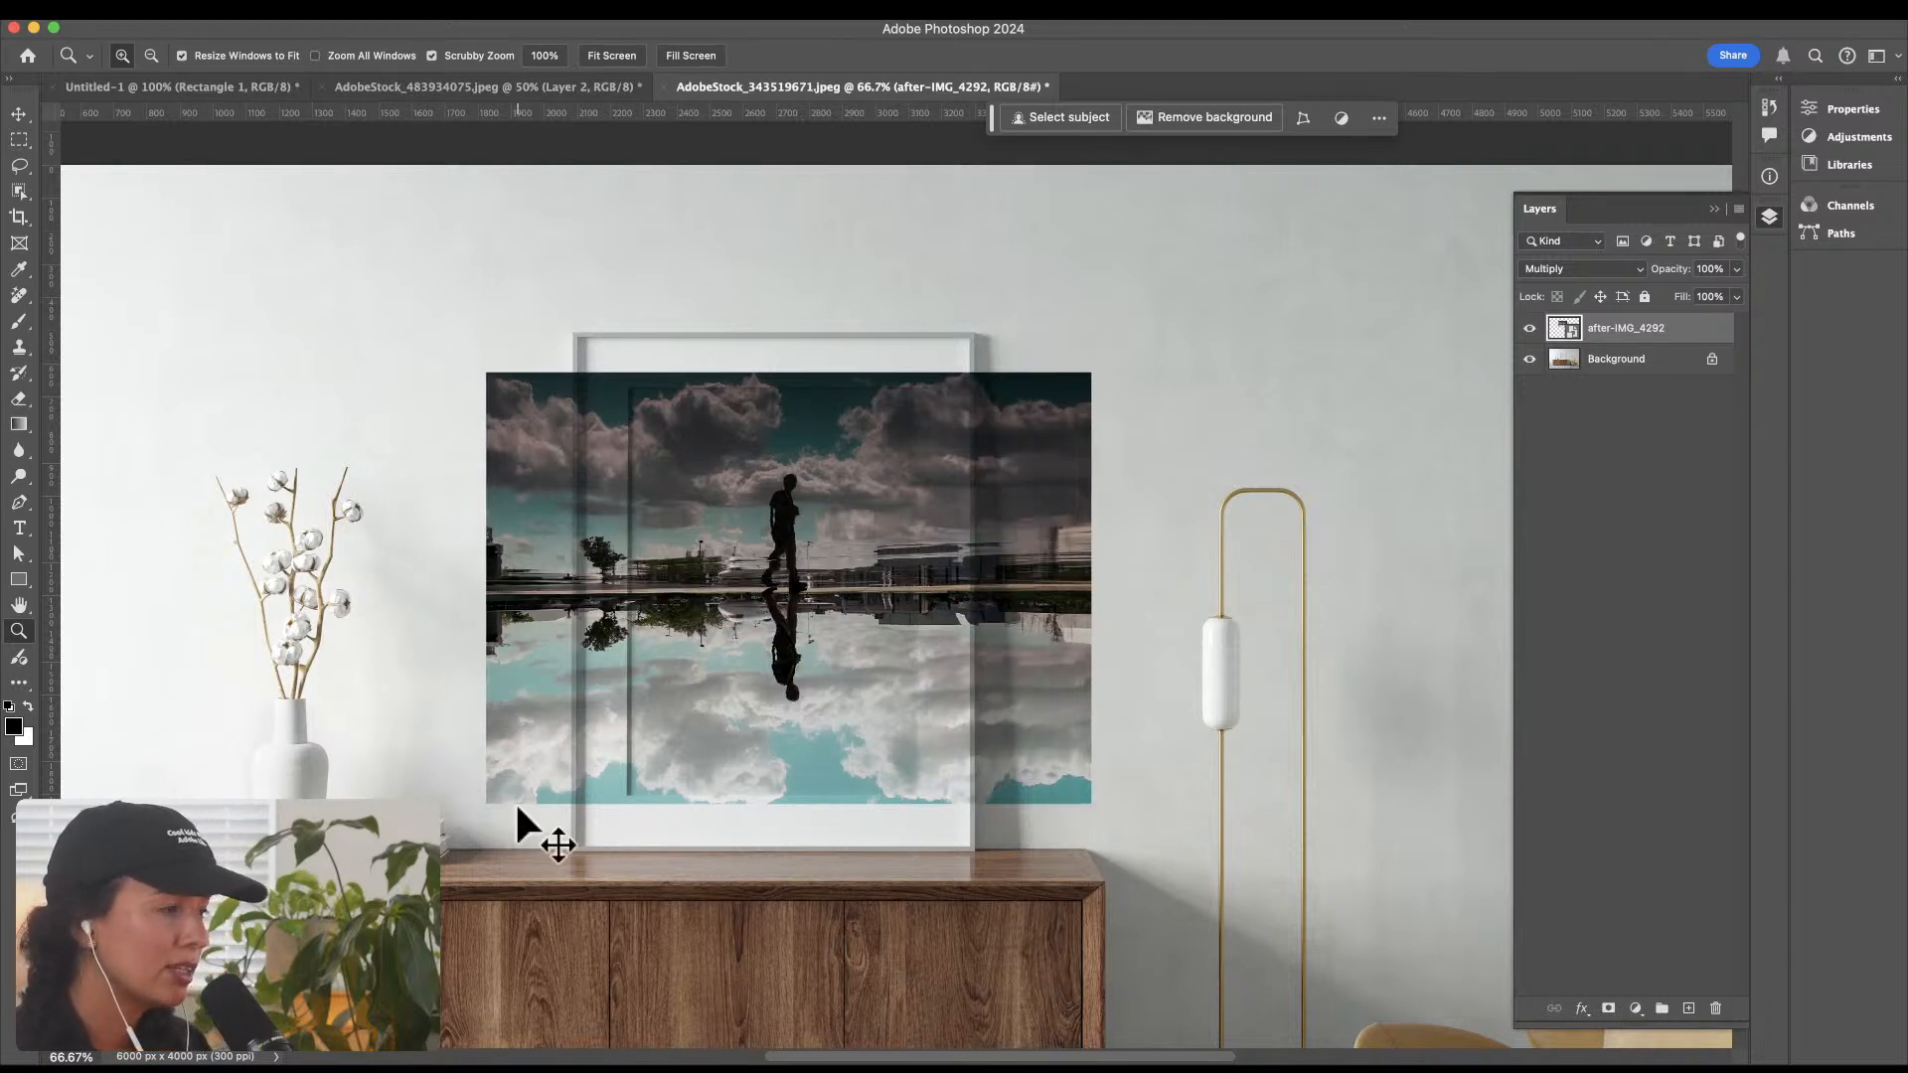
key(ctrl+z)
key(ctrl+z)
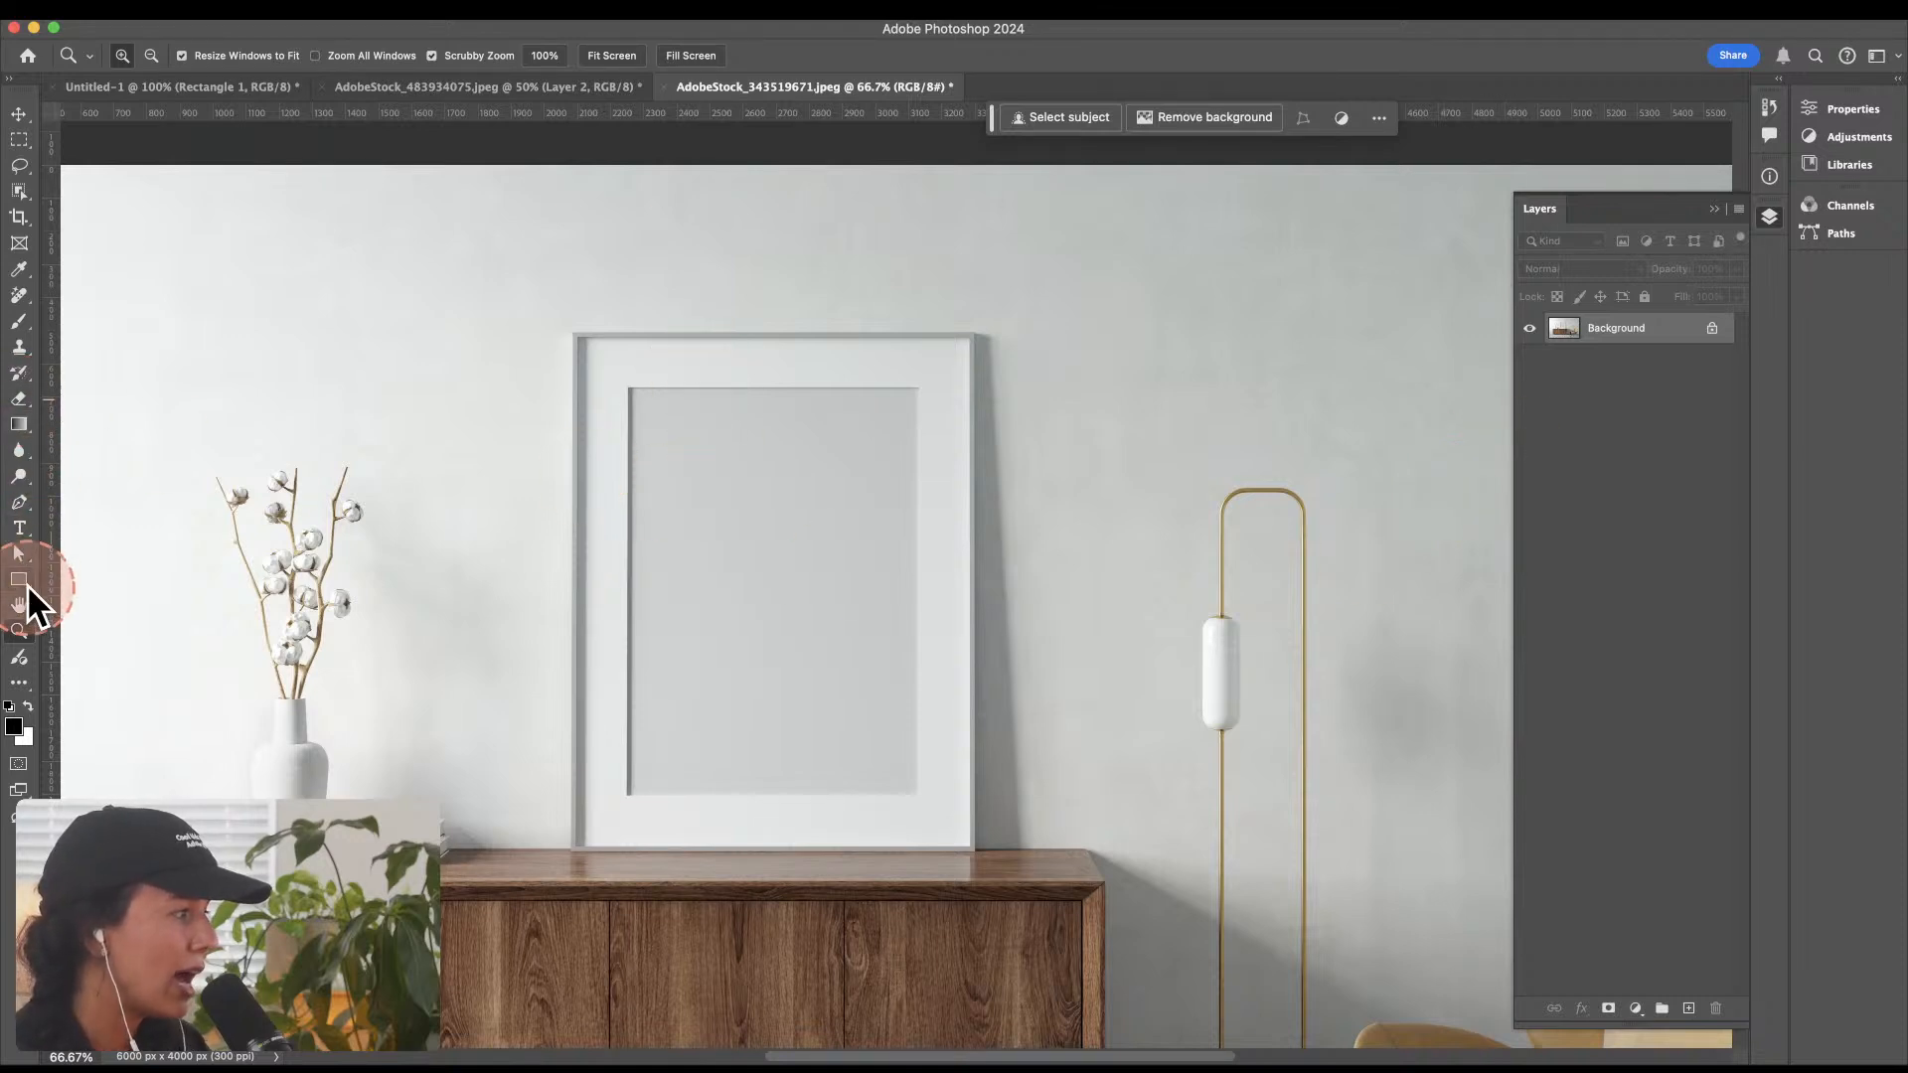
Step: Draw a black rectangle about 890 × 1243 px covering the grey poster area inside the white frame
drag(19, 580, 107, 577)
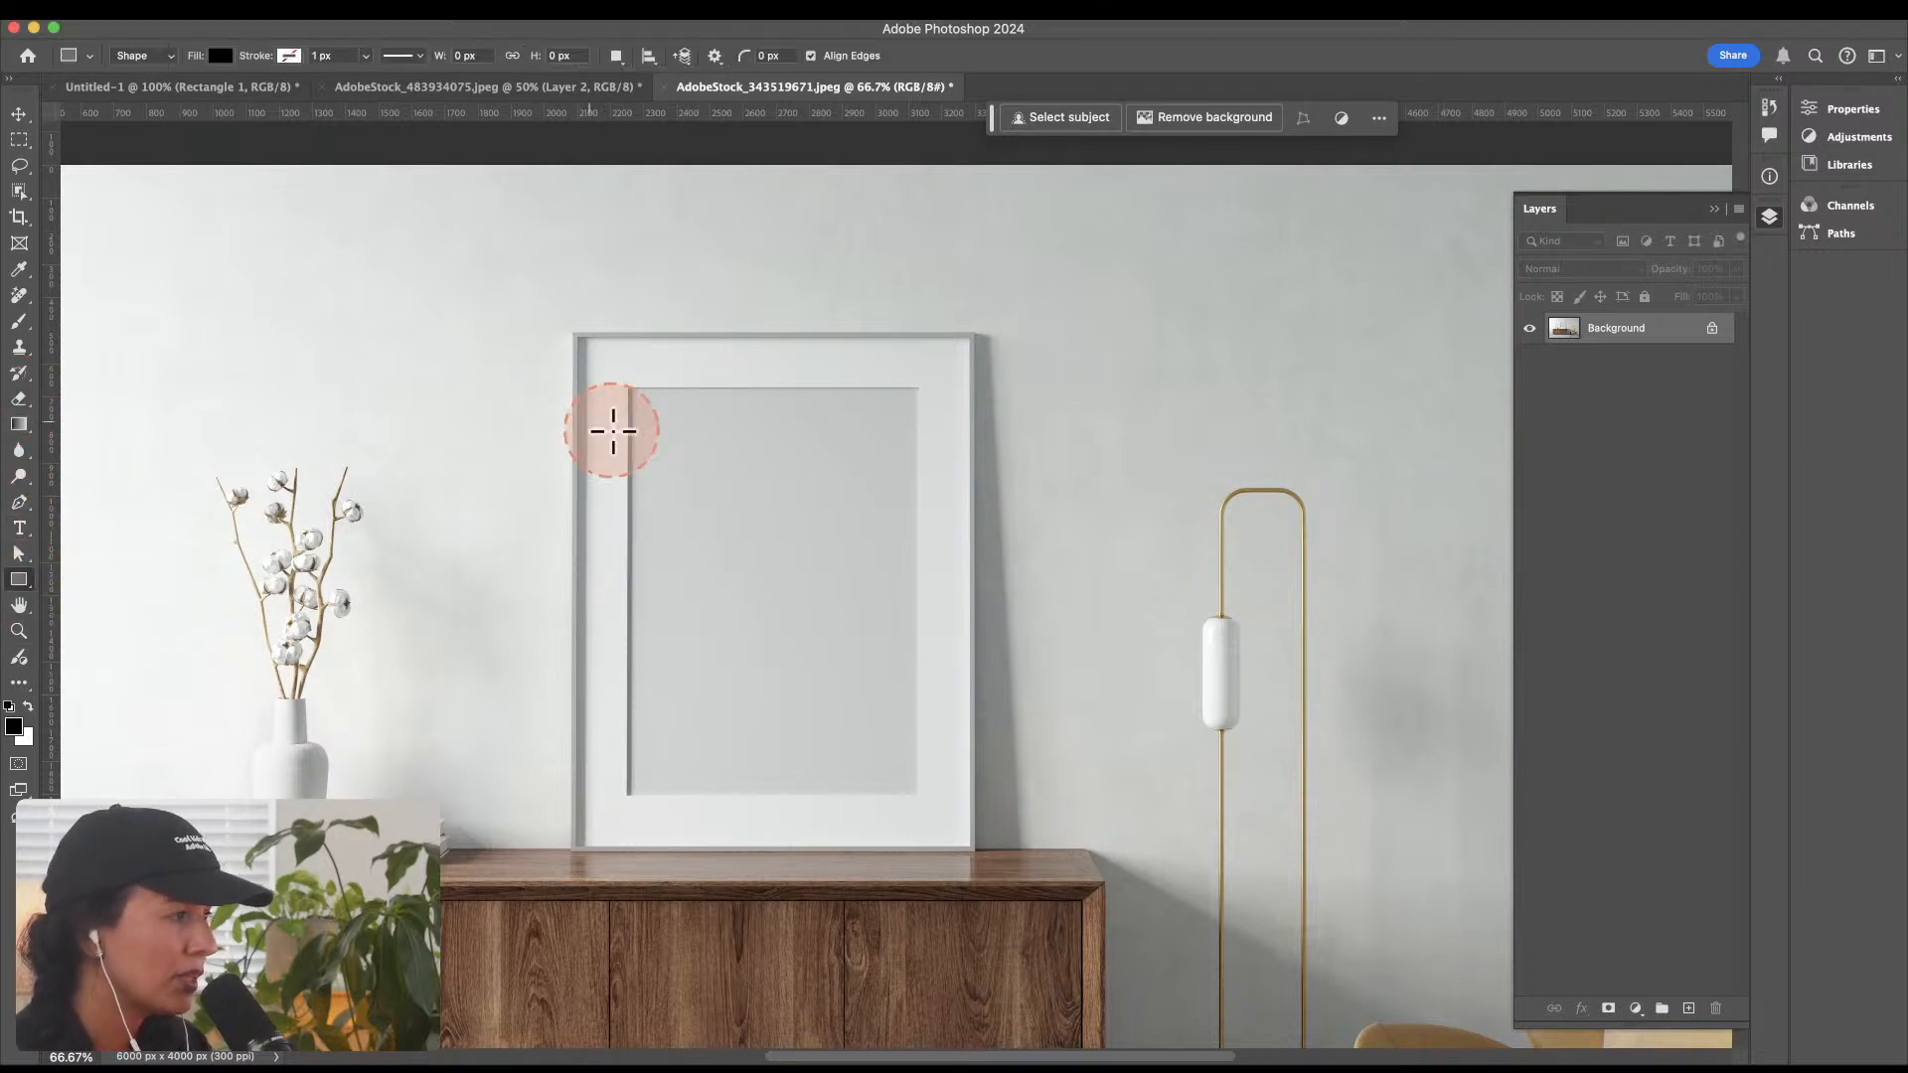
drag(627, 391, 919, 794)
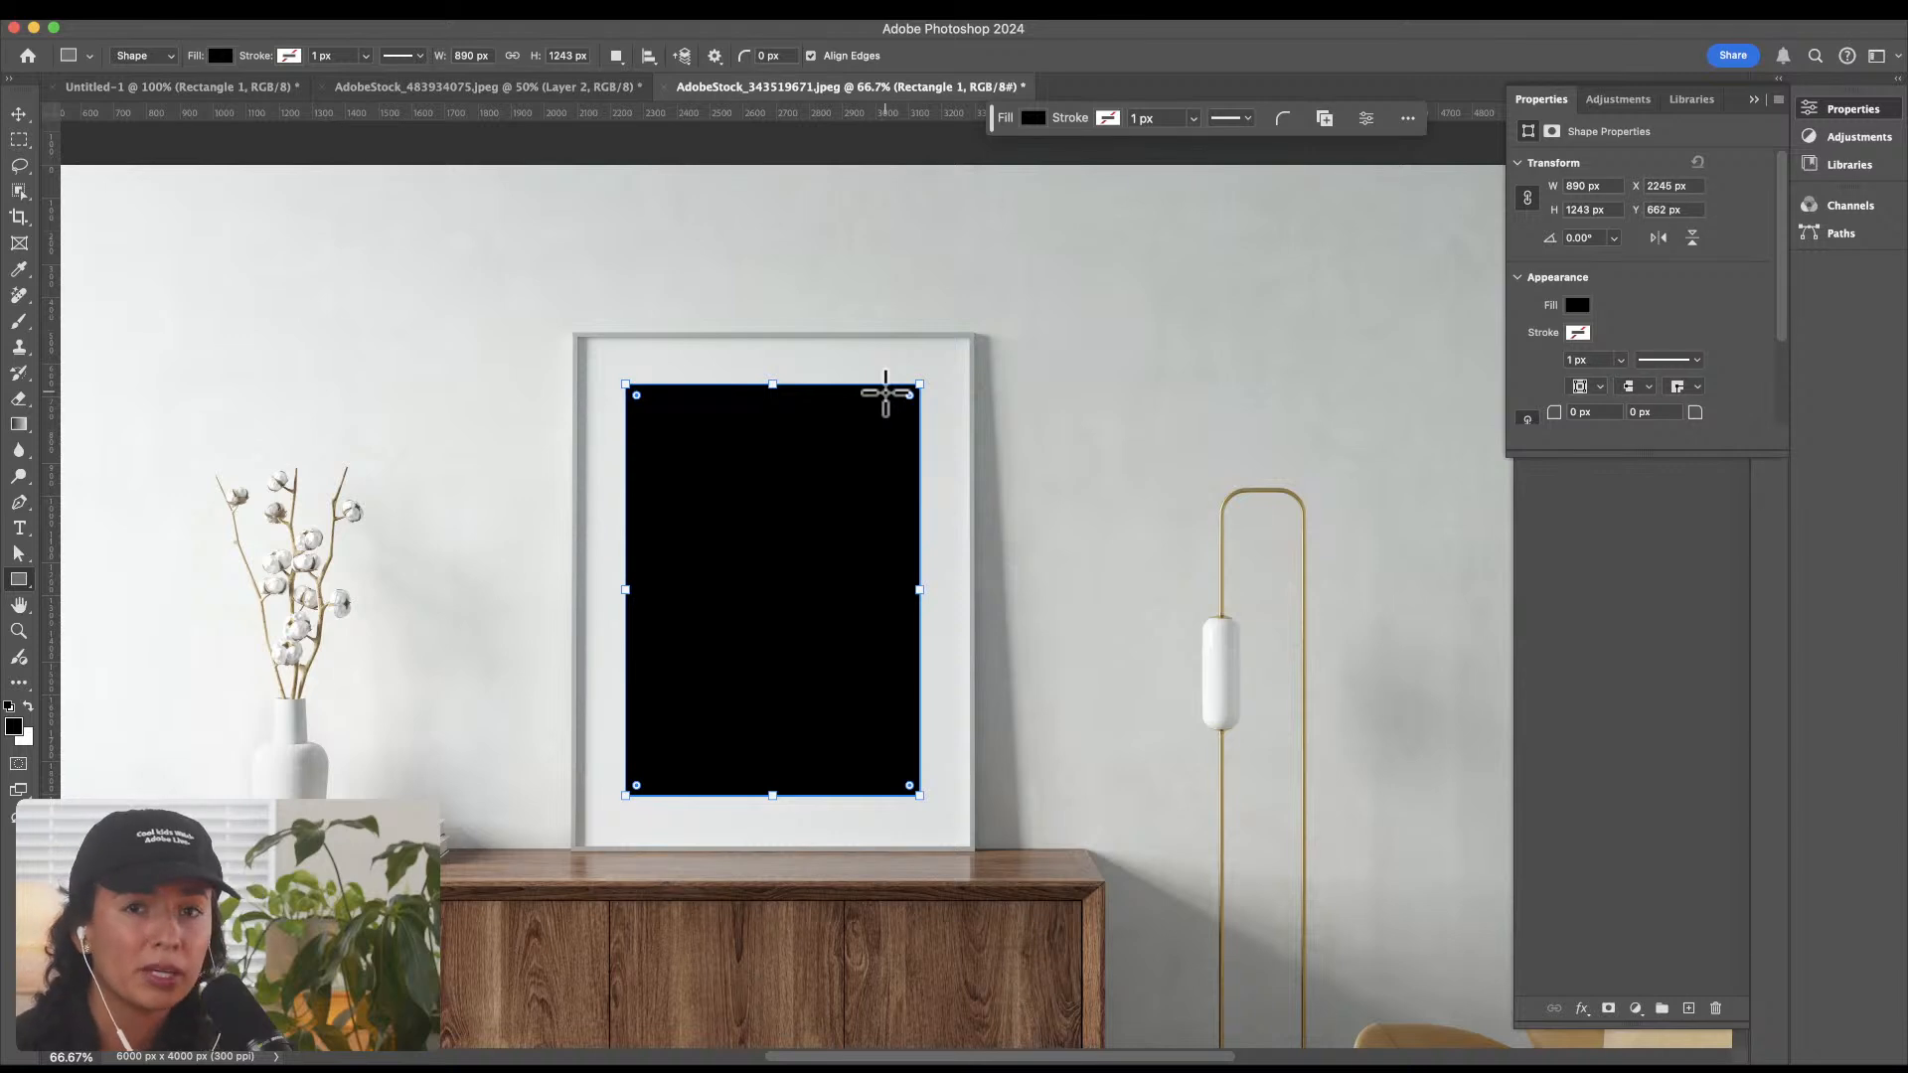
click(1754, 99)
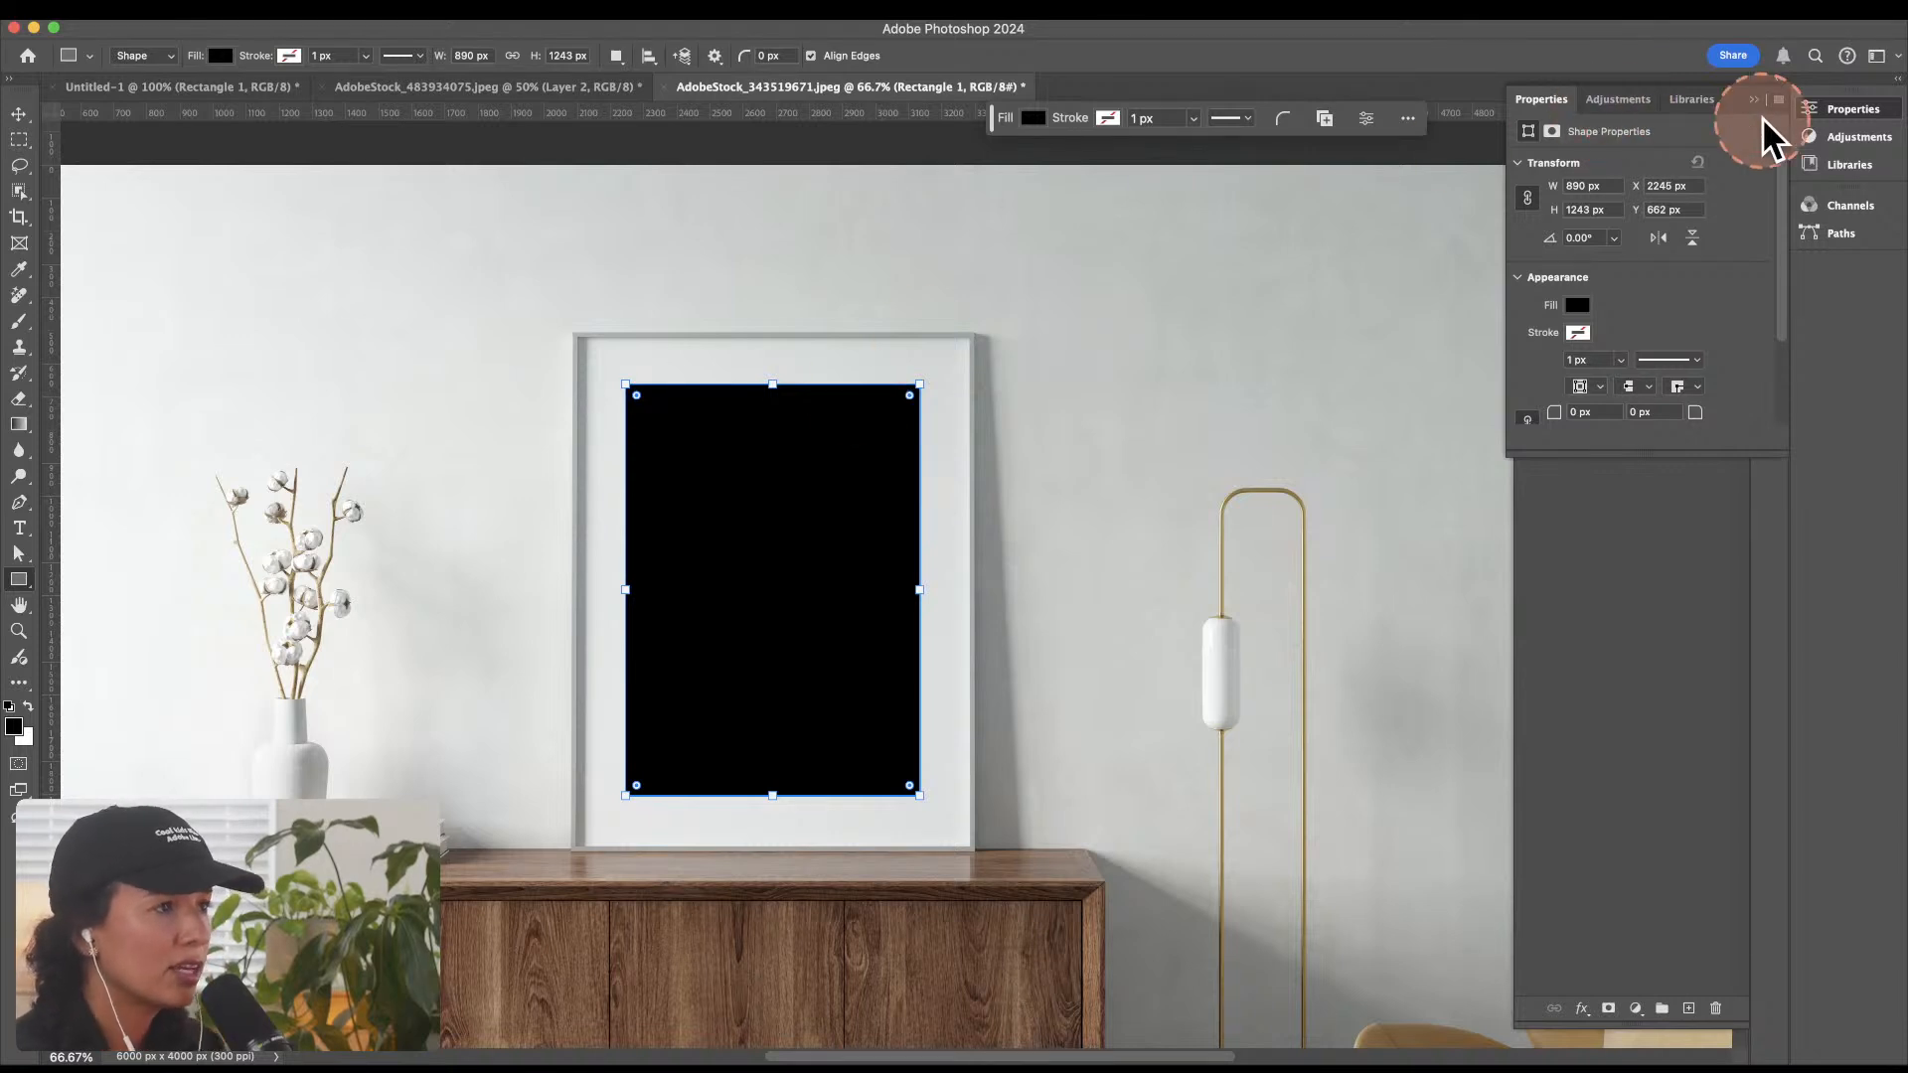
Step: Convert the black rectangle's layer to a smart object
click(1661, 334)
right_click(1672, 318)
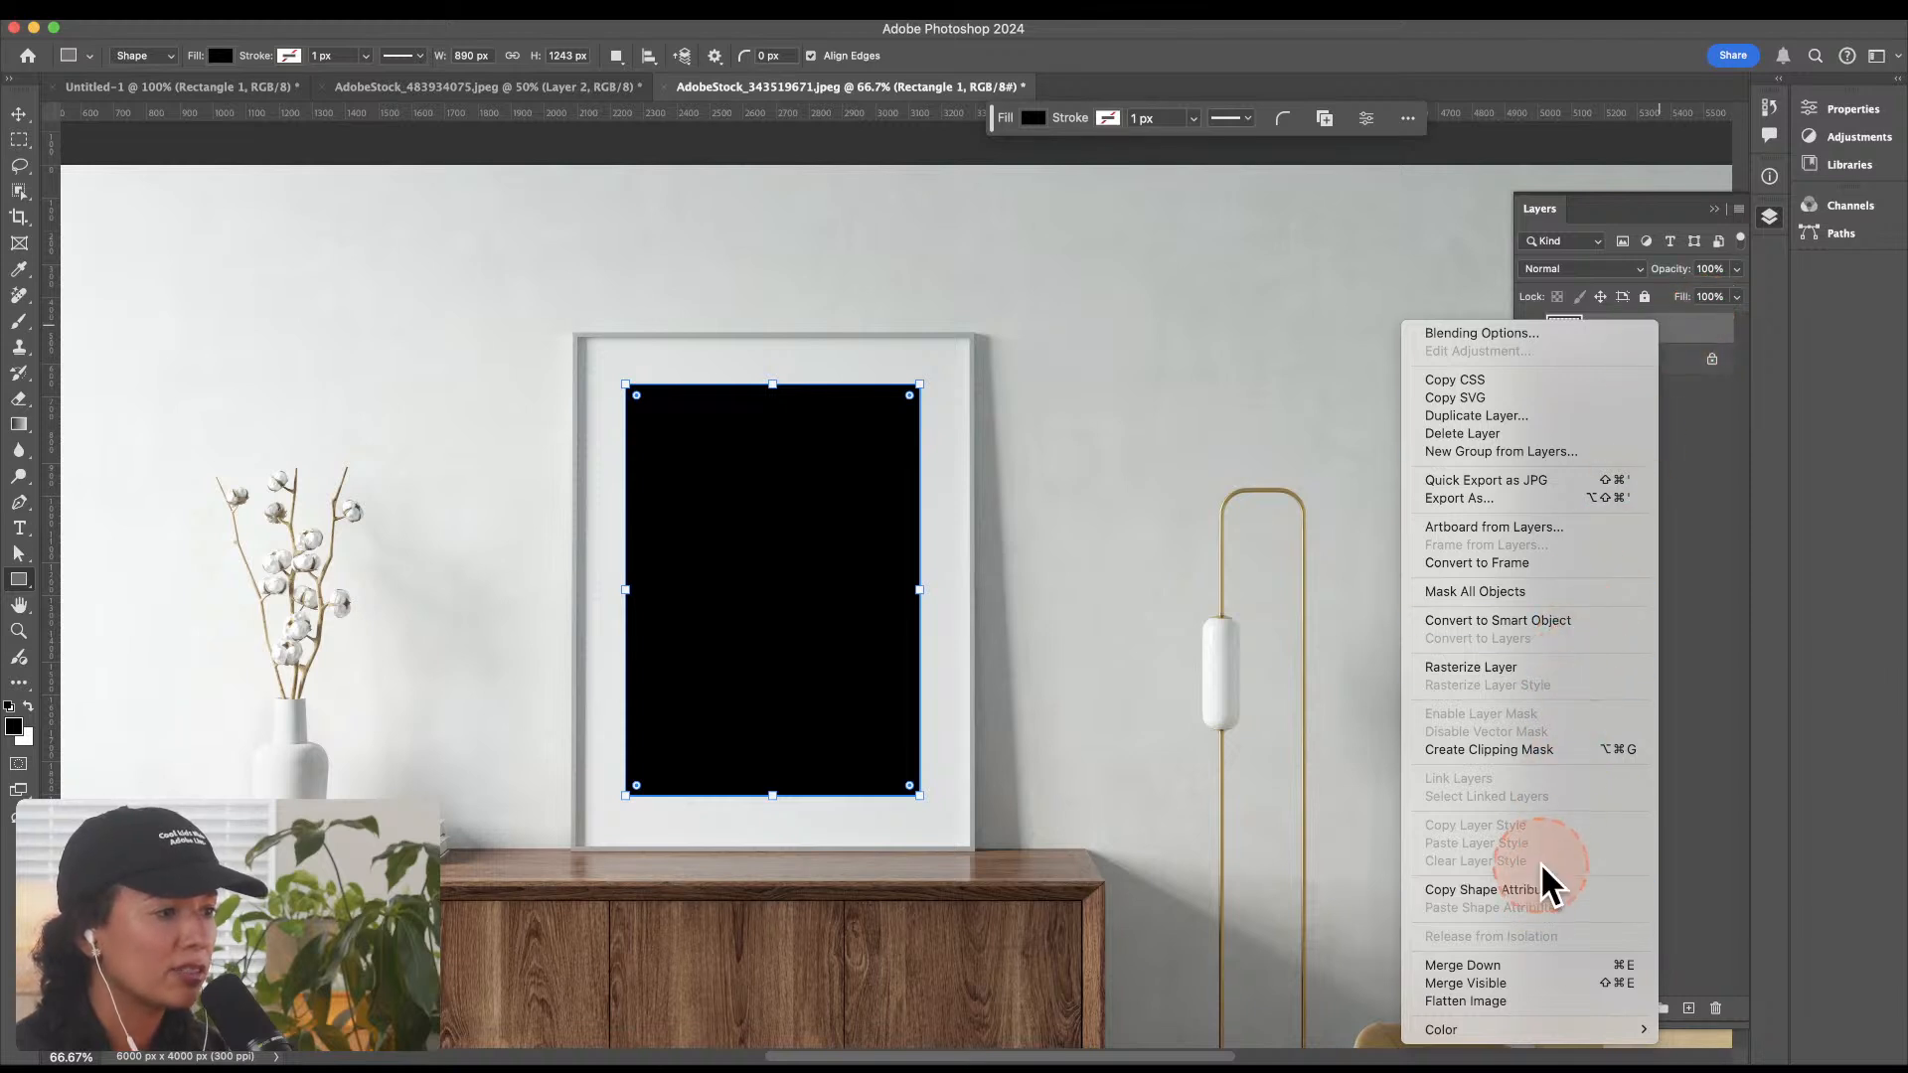
click(1665, 338)
right_click(1667, 334)
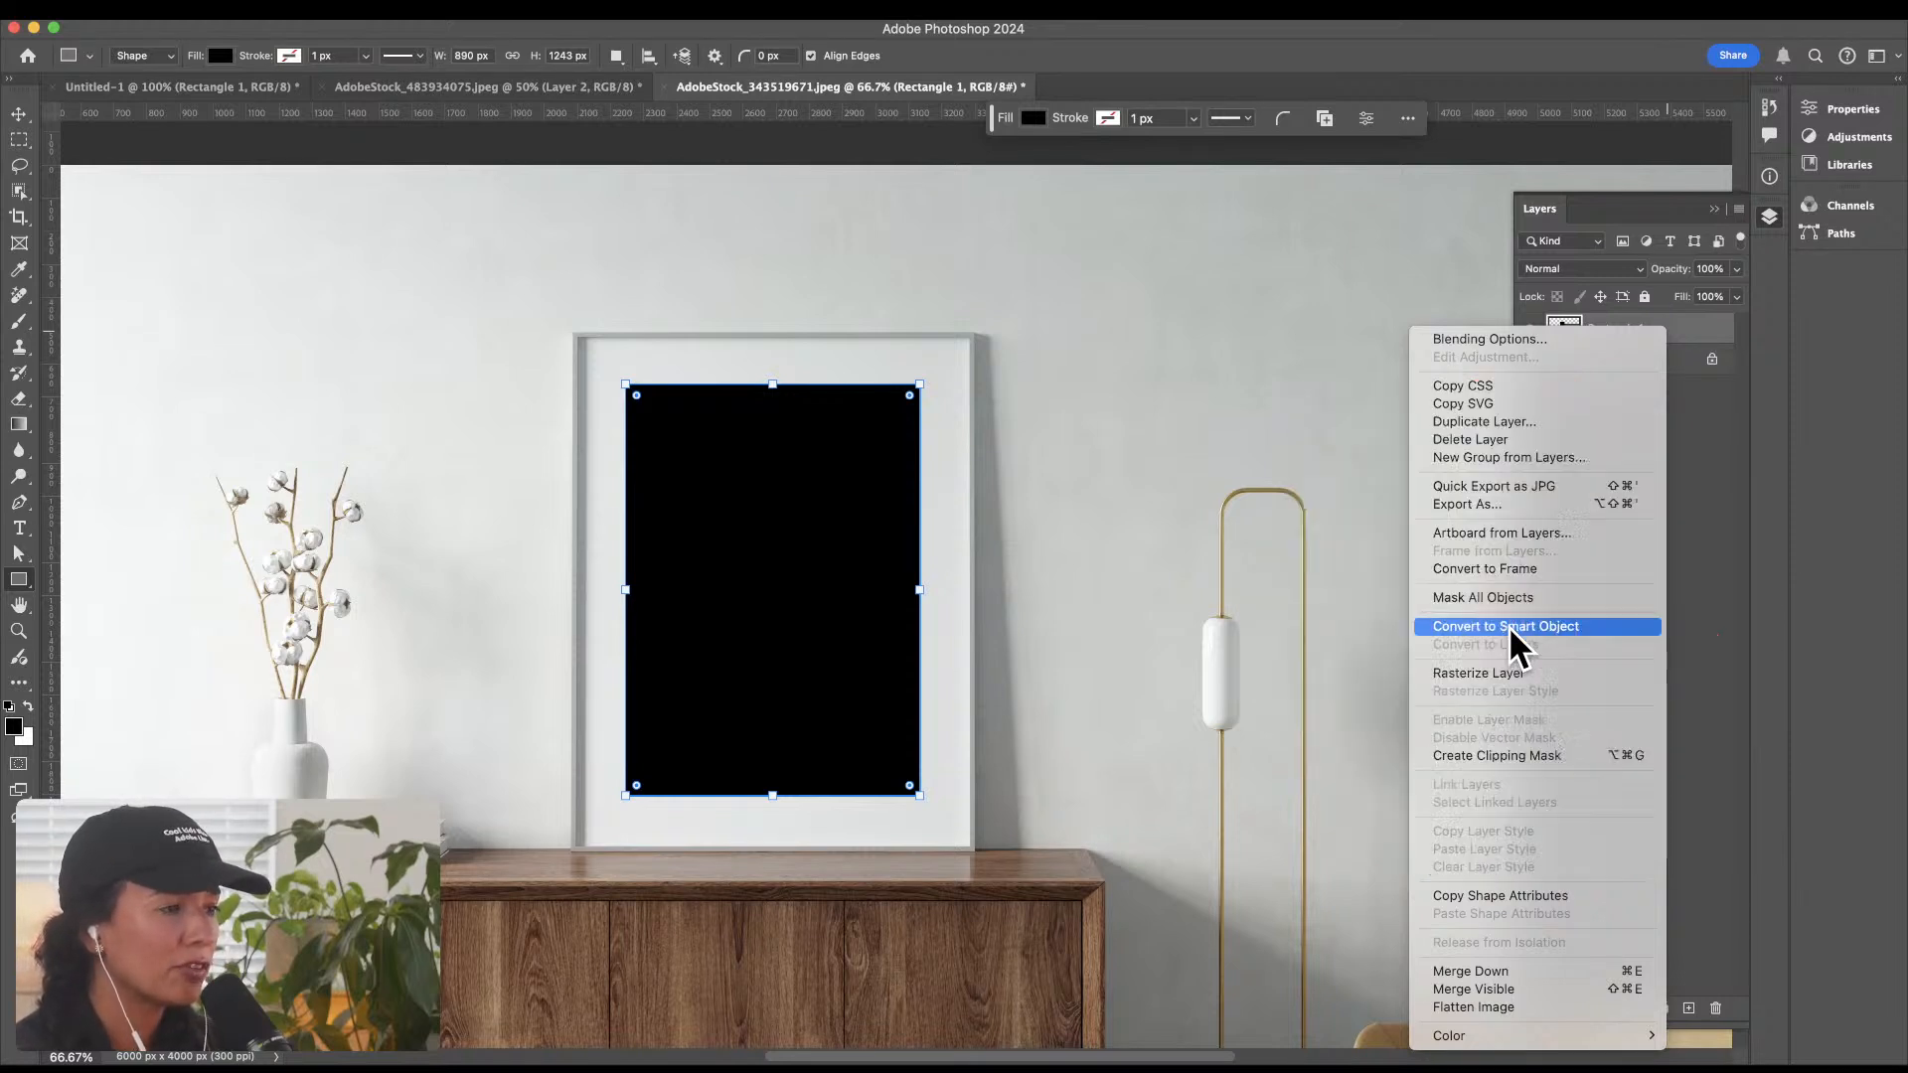
click(1508, 626)
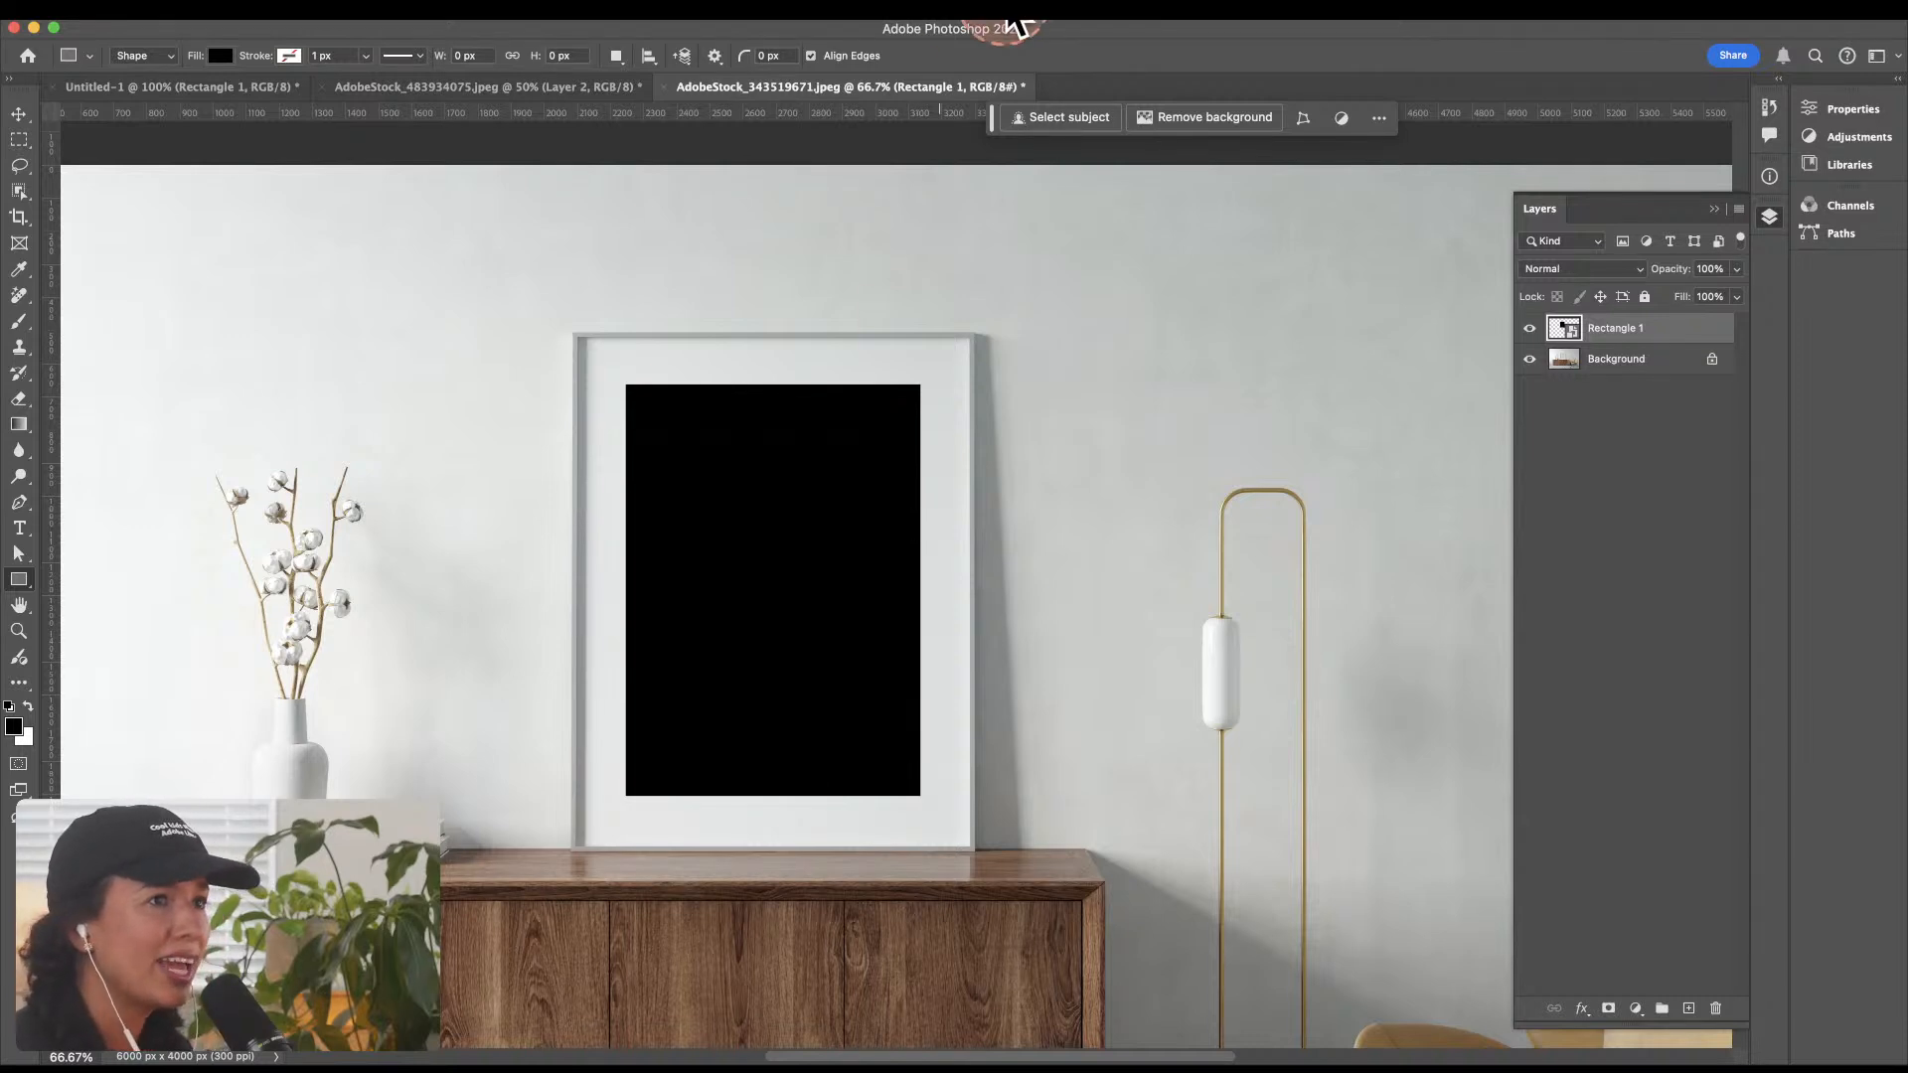
Step: Shift the black rectangle slightly within the frame and scale it to about 98.67% to fit the mat opening
click(931, 128)
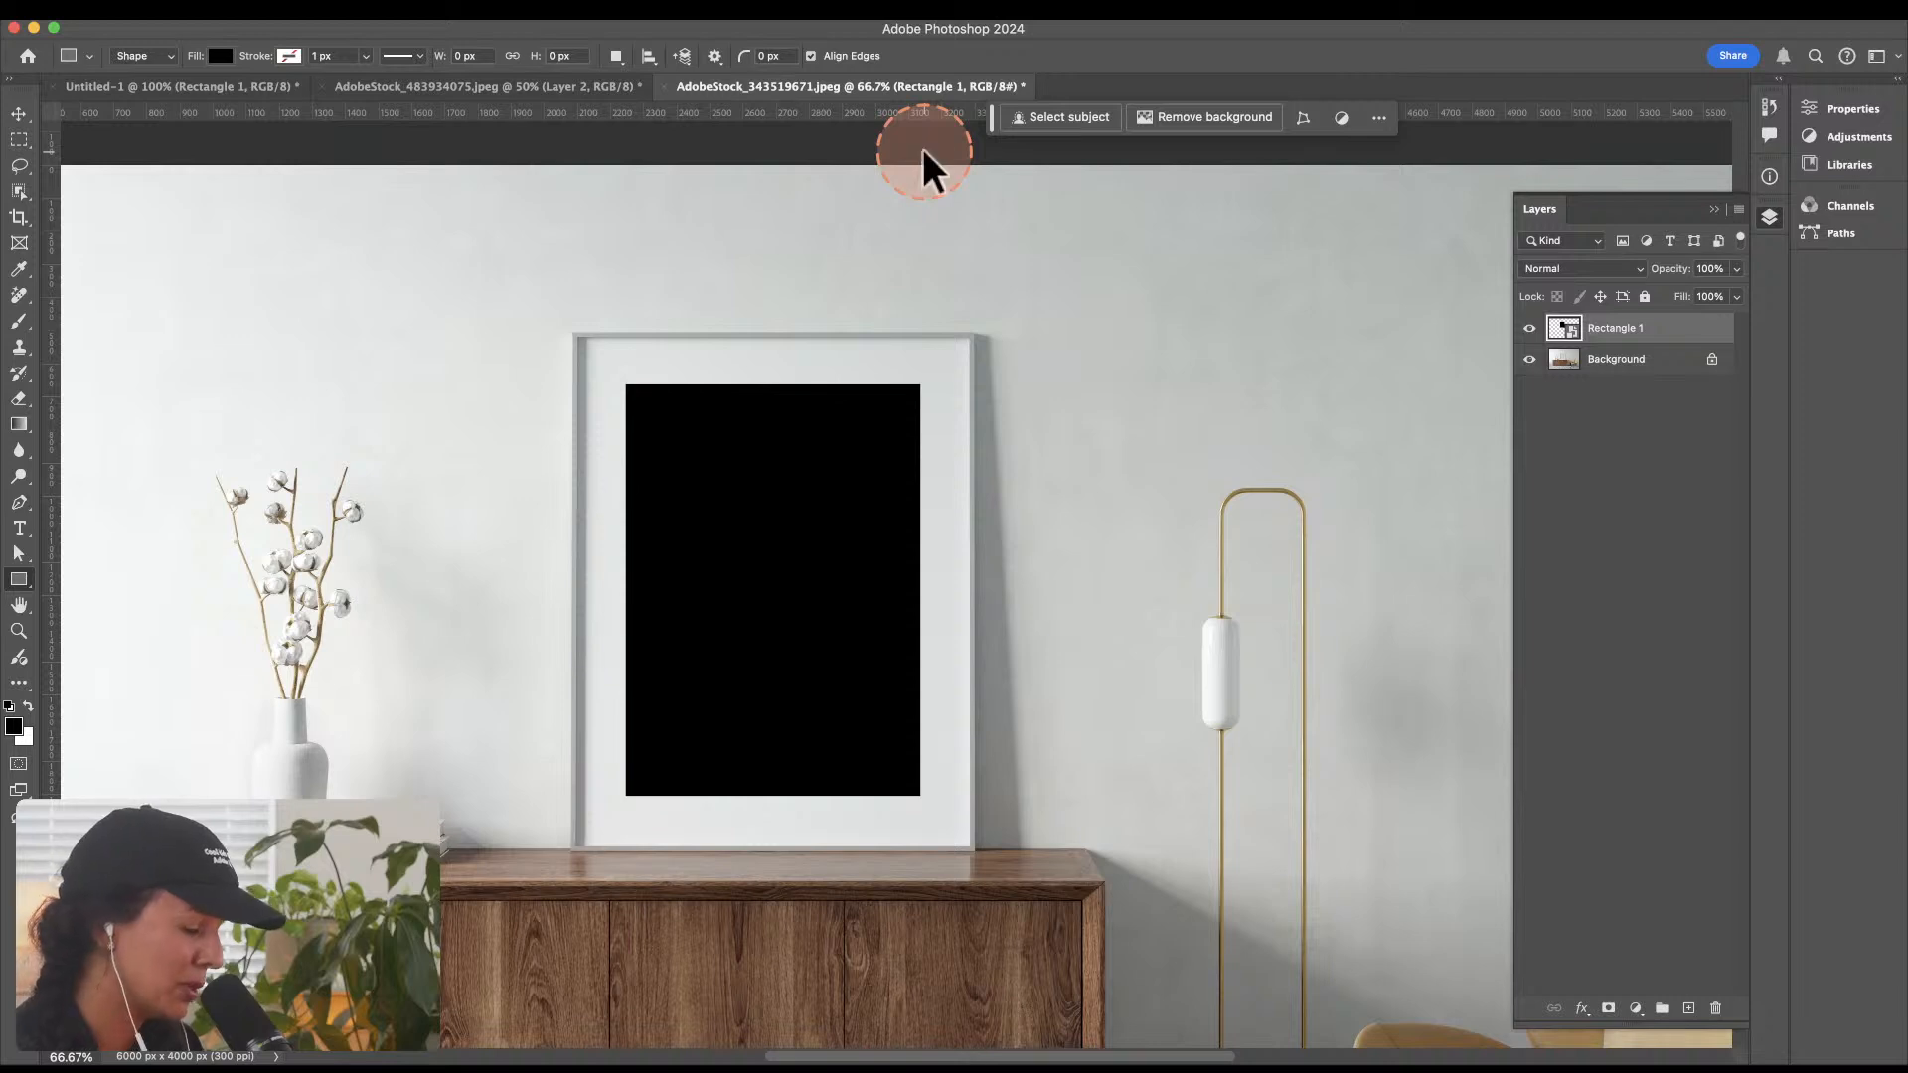
key(z)
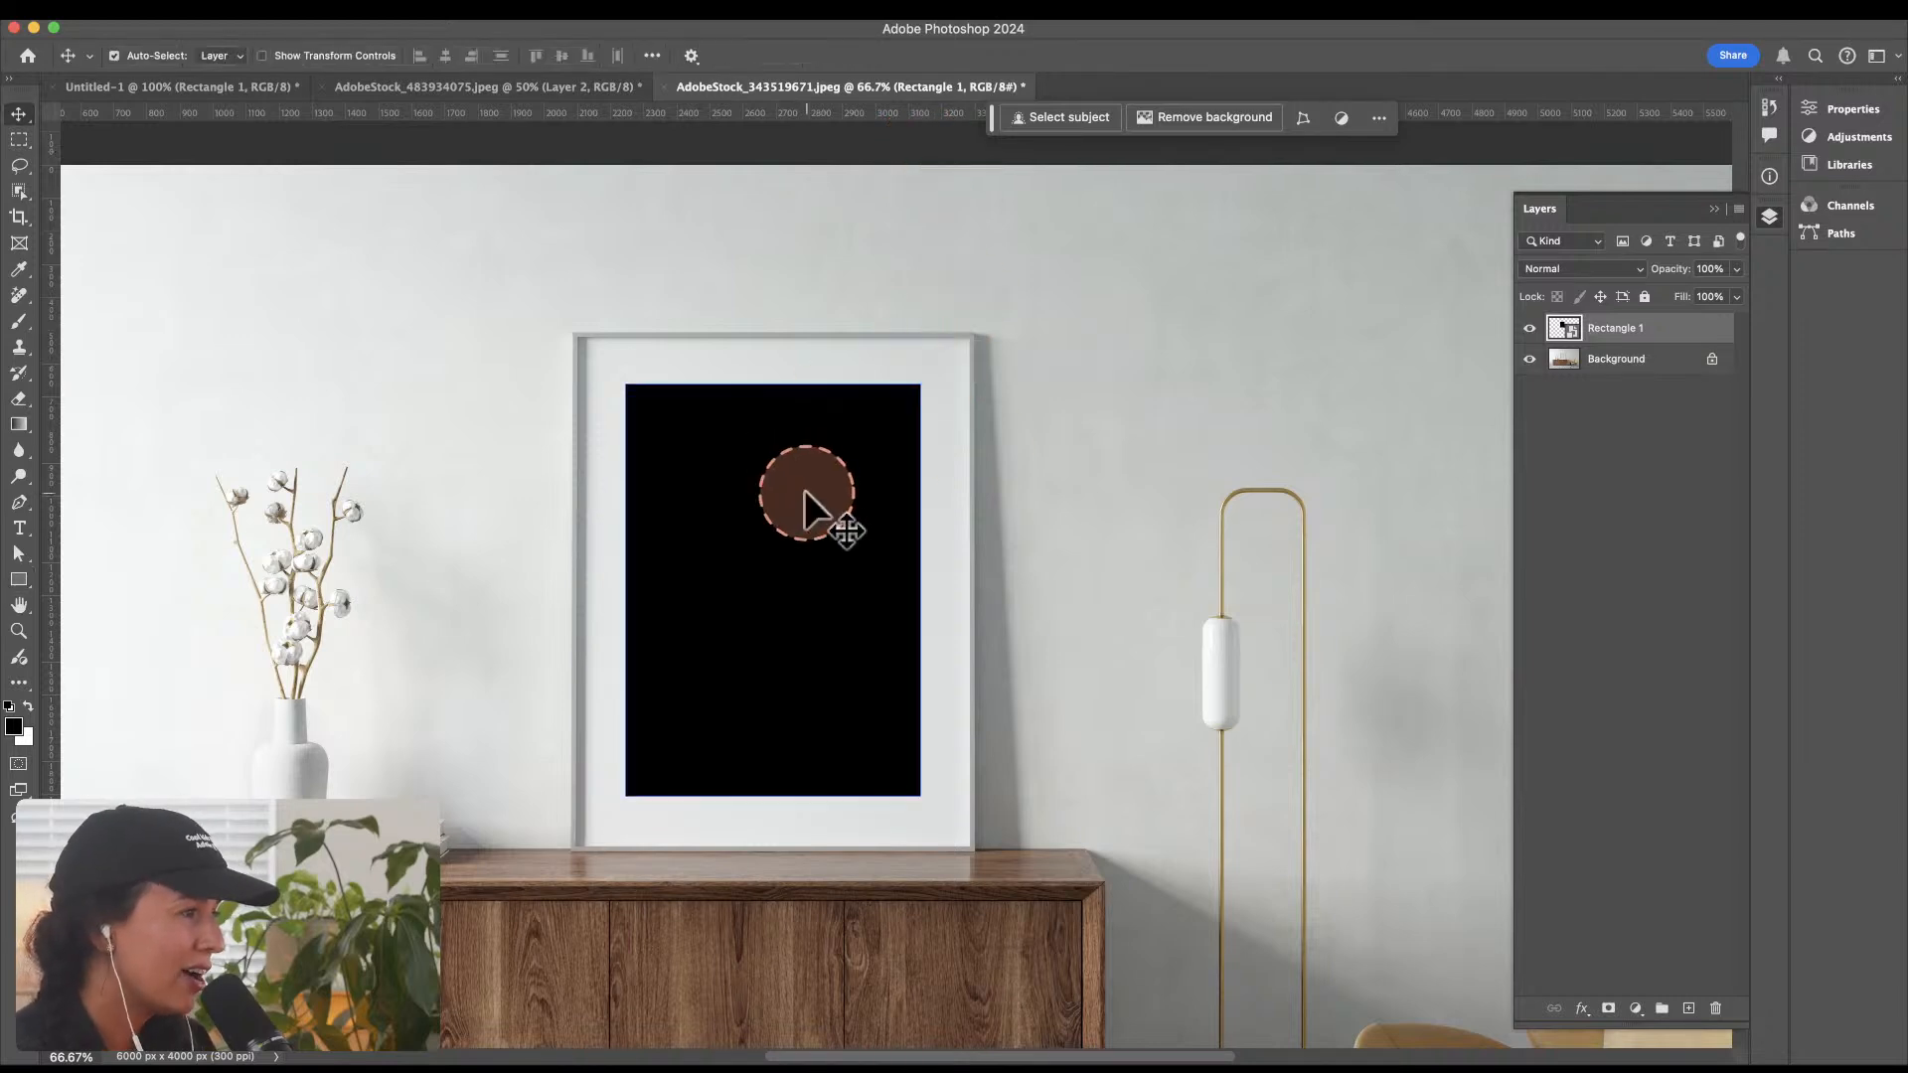
click(775, 463)
click(776, 463)
key(space)
drag(836, 588, 885, 532)
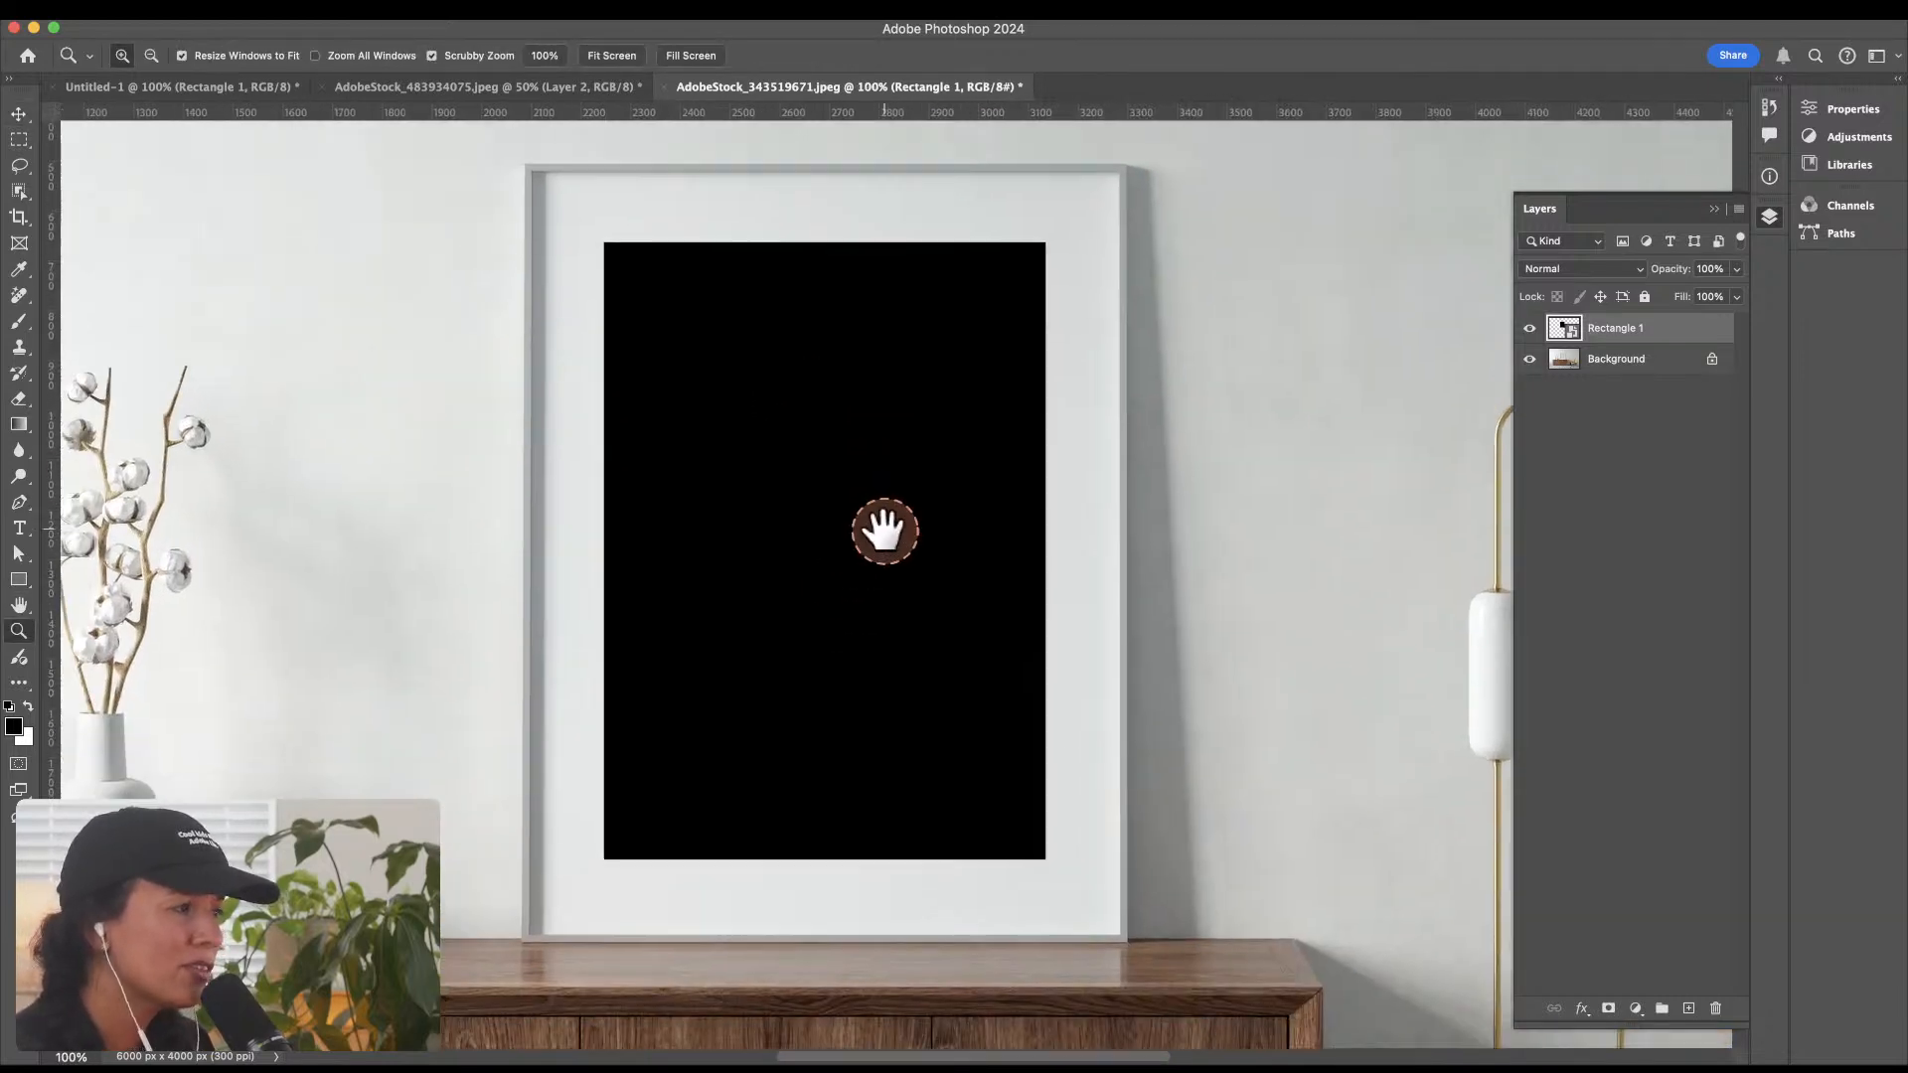
key(v)
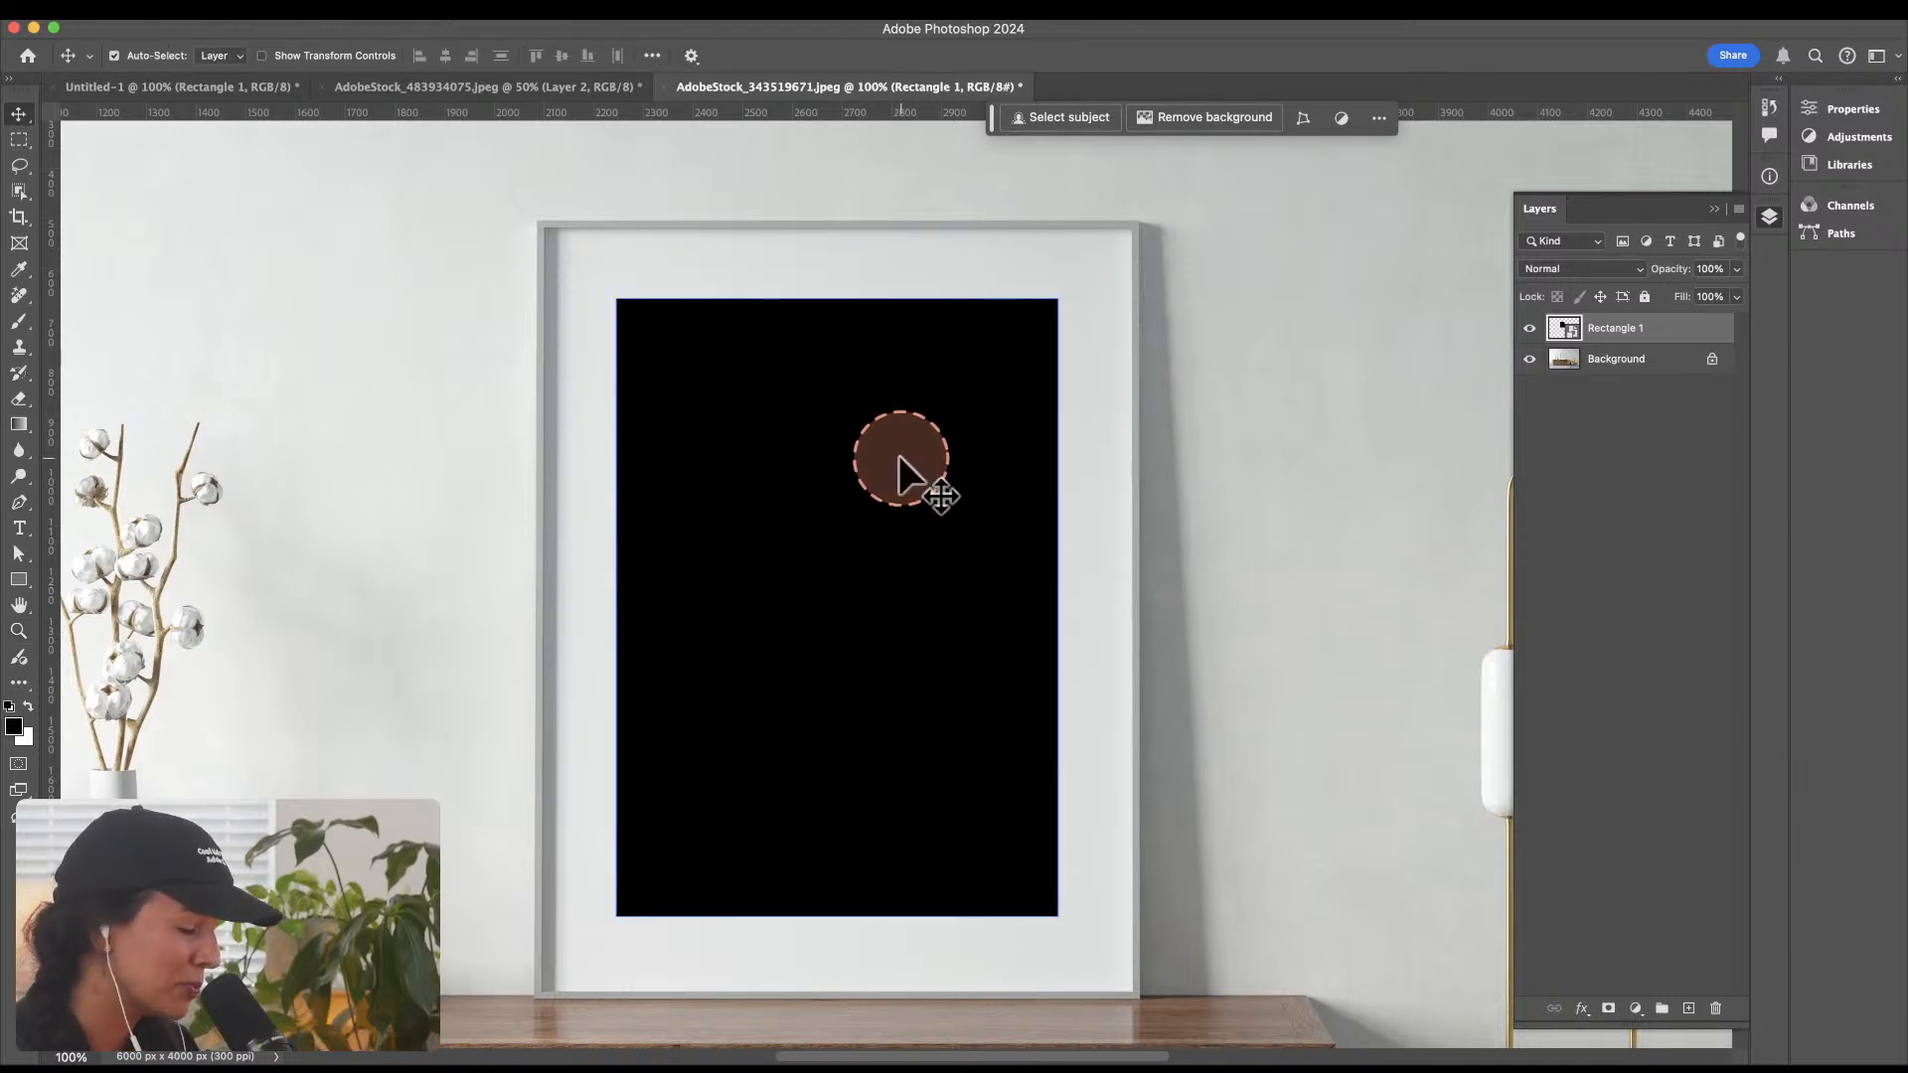
key(super+t)
mouse_move(851, 383)
mouse_down()
mouse_move(885, 361)
mouse_move(837, 373)
mouse_up()
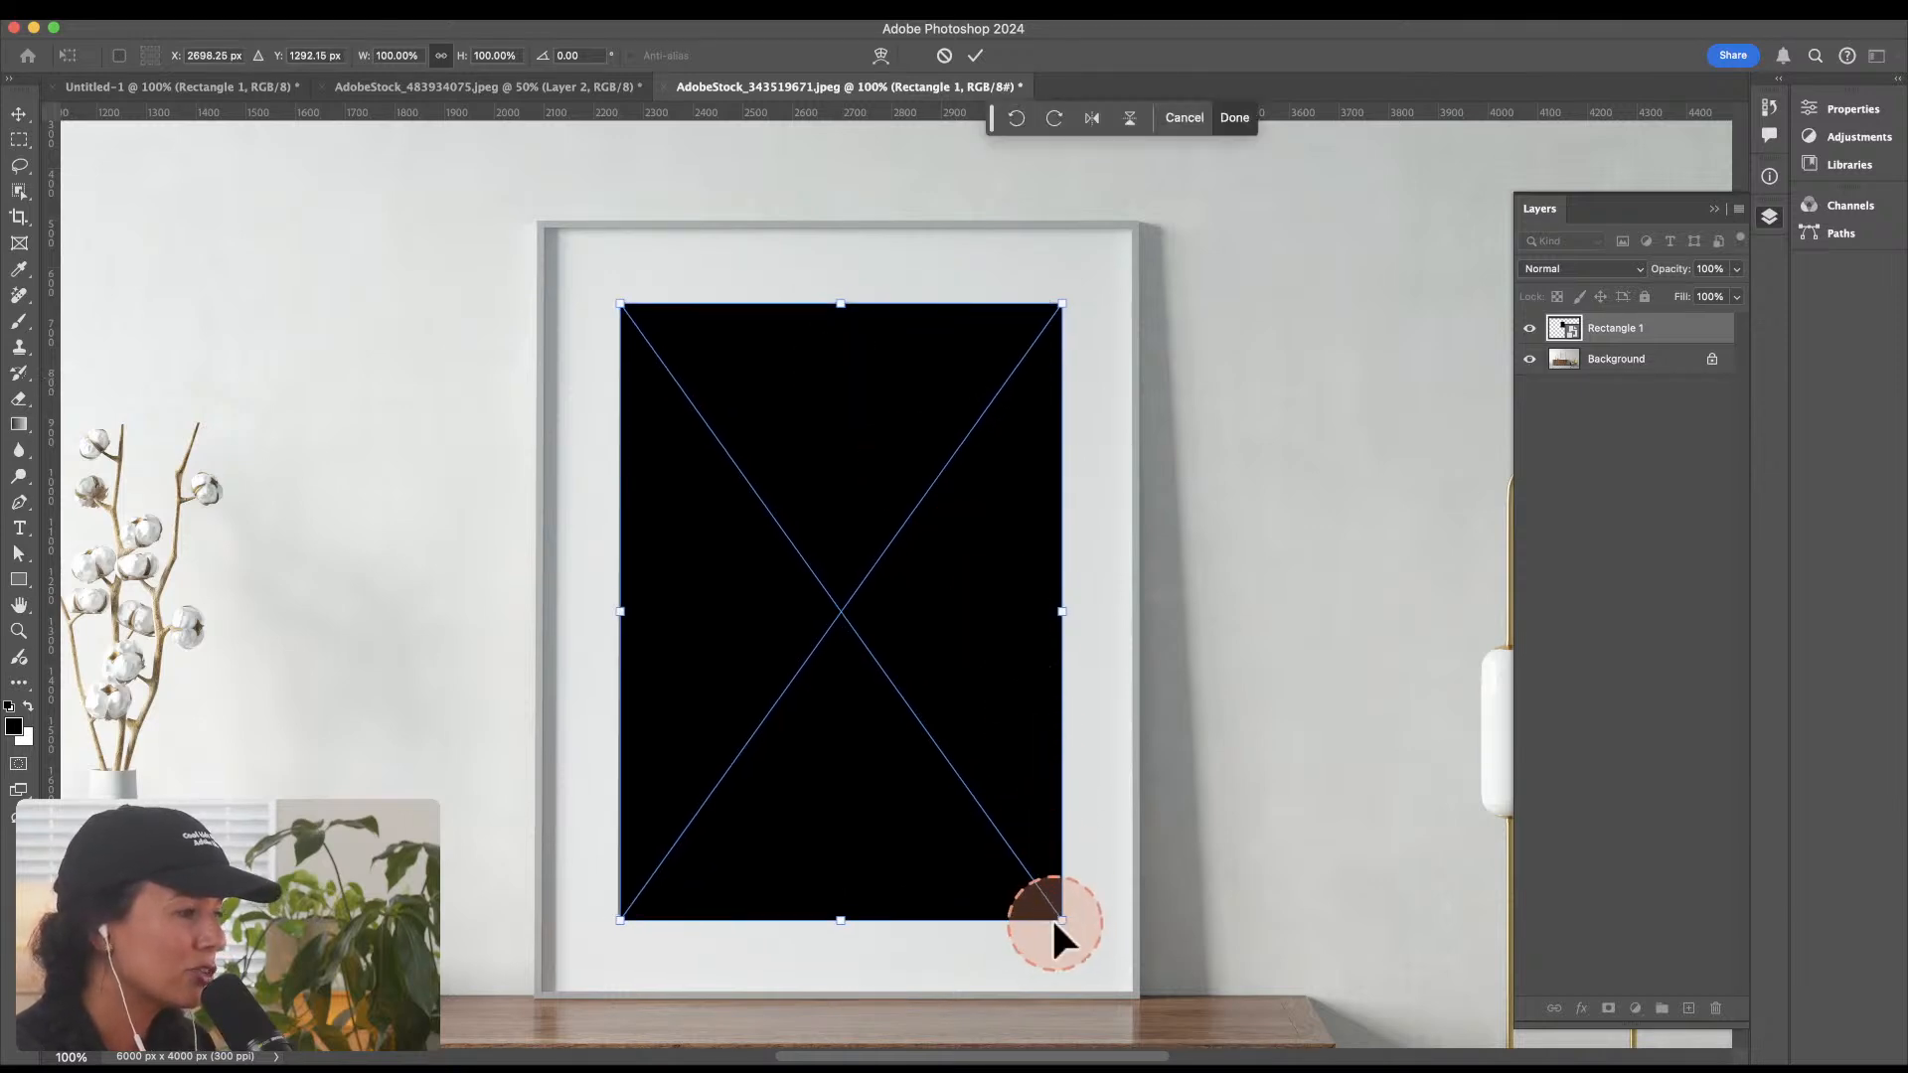
mouse_move(1054, 922)
mouse_down()
mouse_move(1033, 884)
mouse_move(1054, 912)
mouse_up()
Step: Distort the black rectangle so its bottom-left corner sits on the corner of the frame's mat opening
right_click(998, 725)
click(1039, 812)
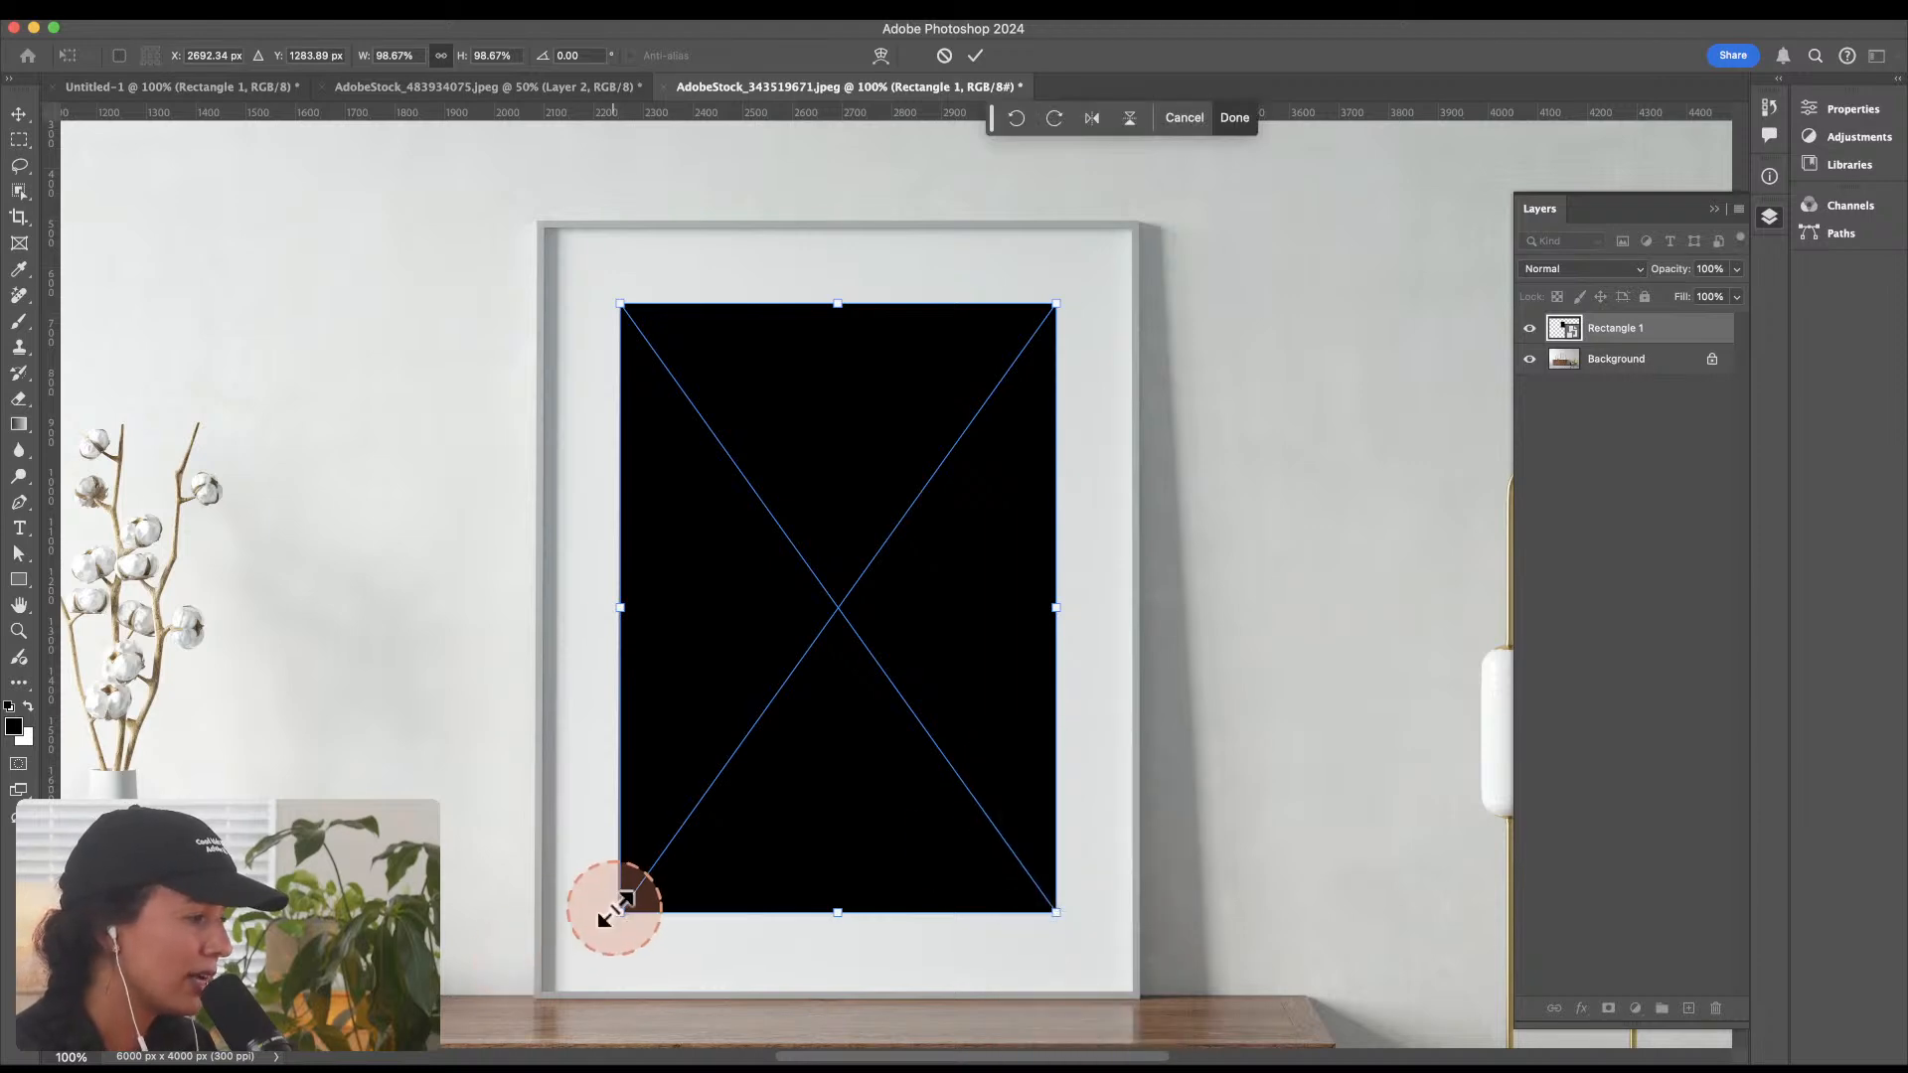
key(super+equal)
key(super+equal)
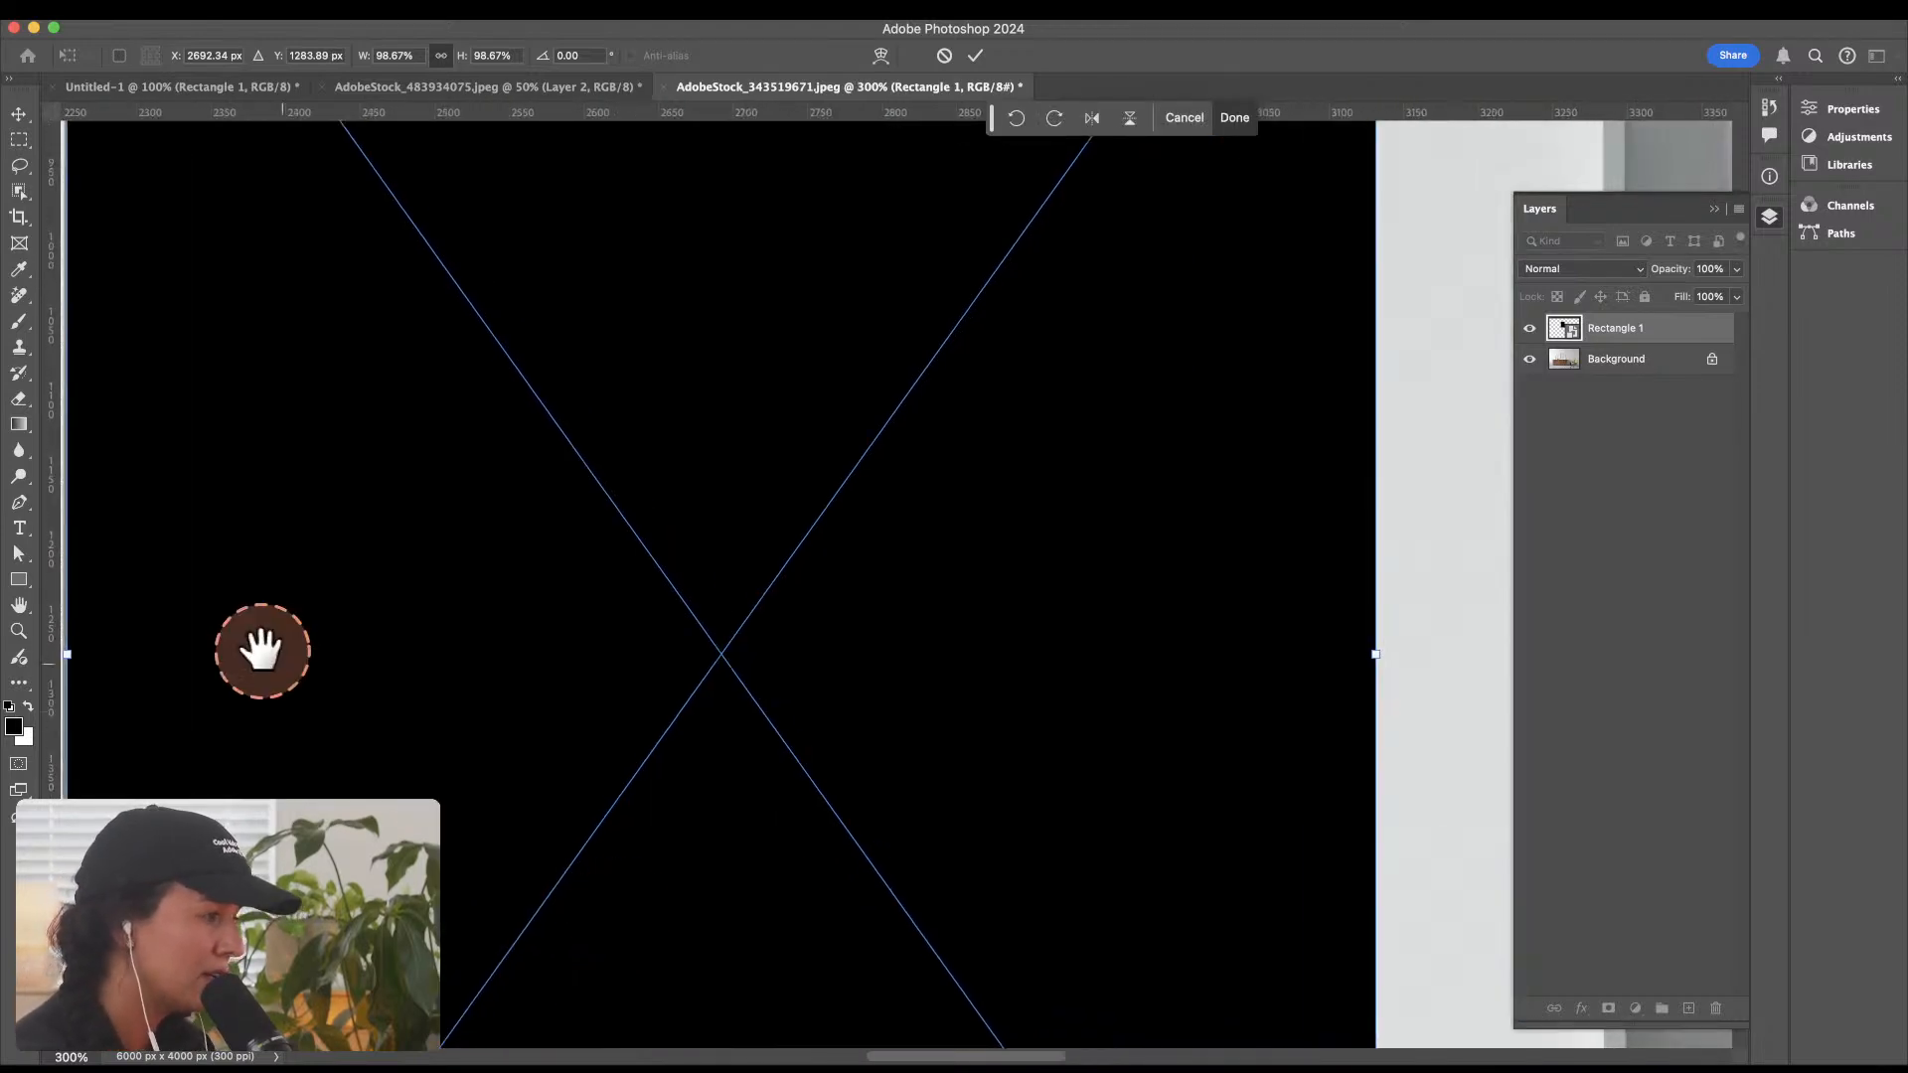
drag(263, 650, 764, 23)
drag(838, 724, 830, 584)
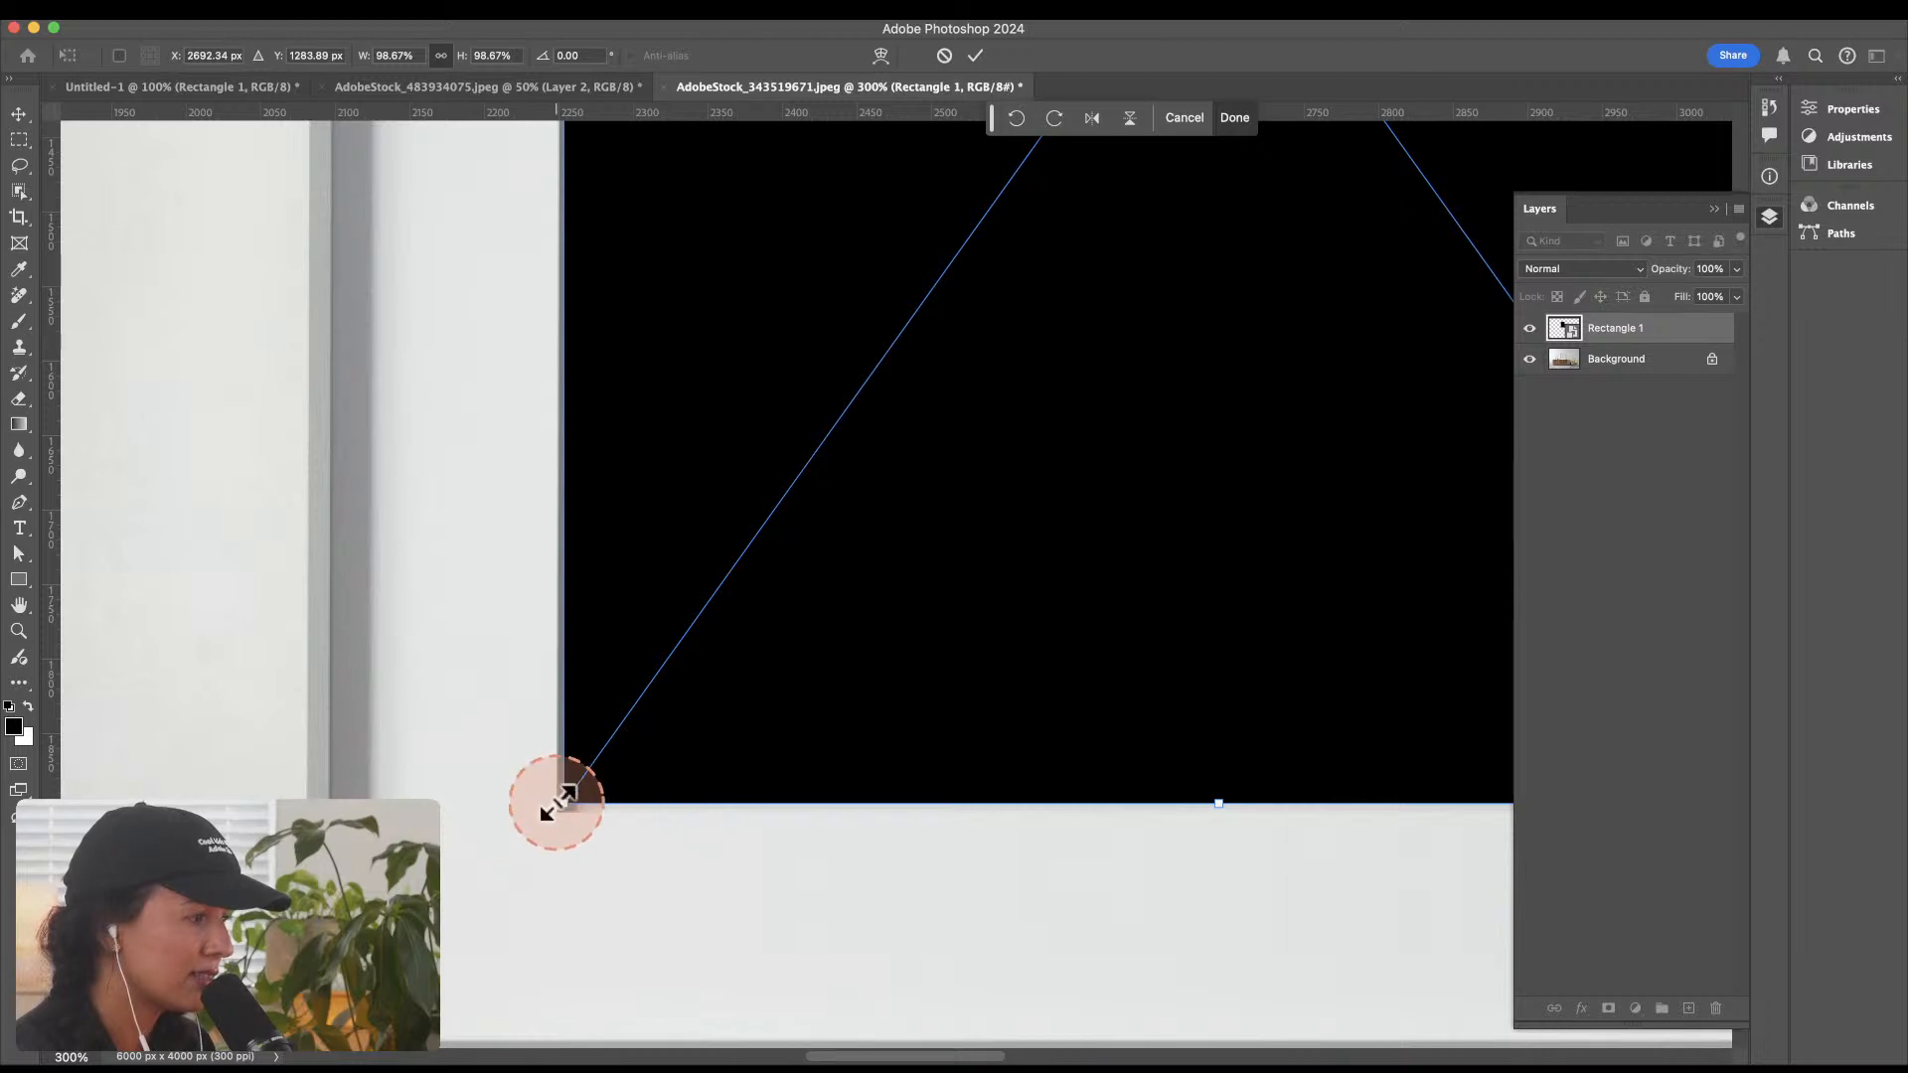
drag(548, 812, 558, 811)
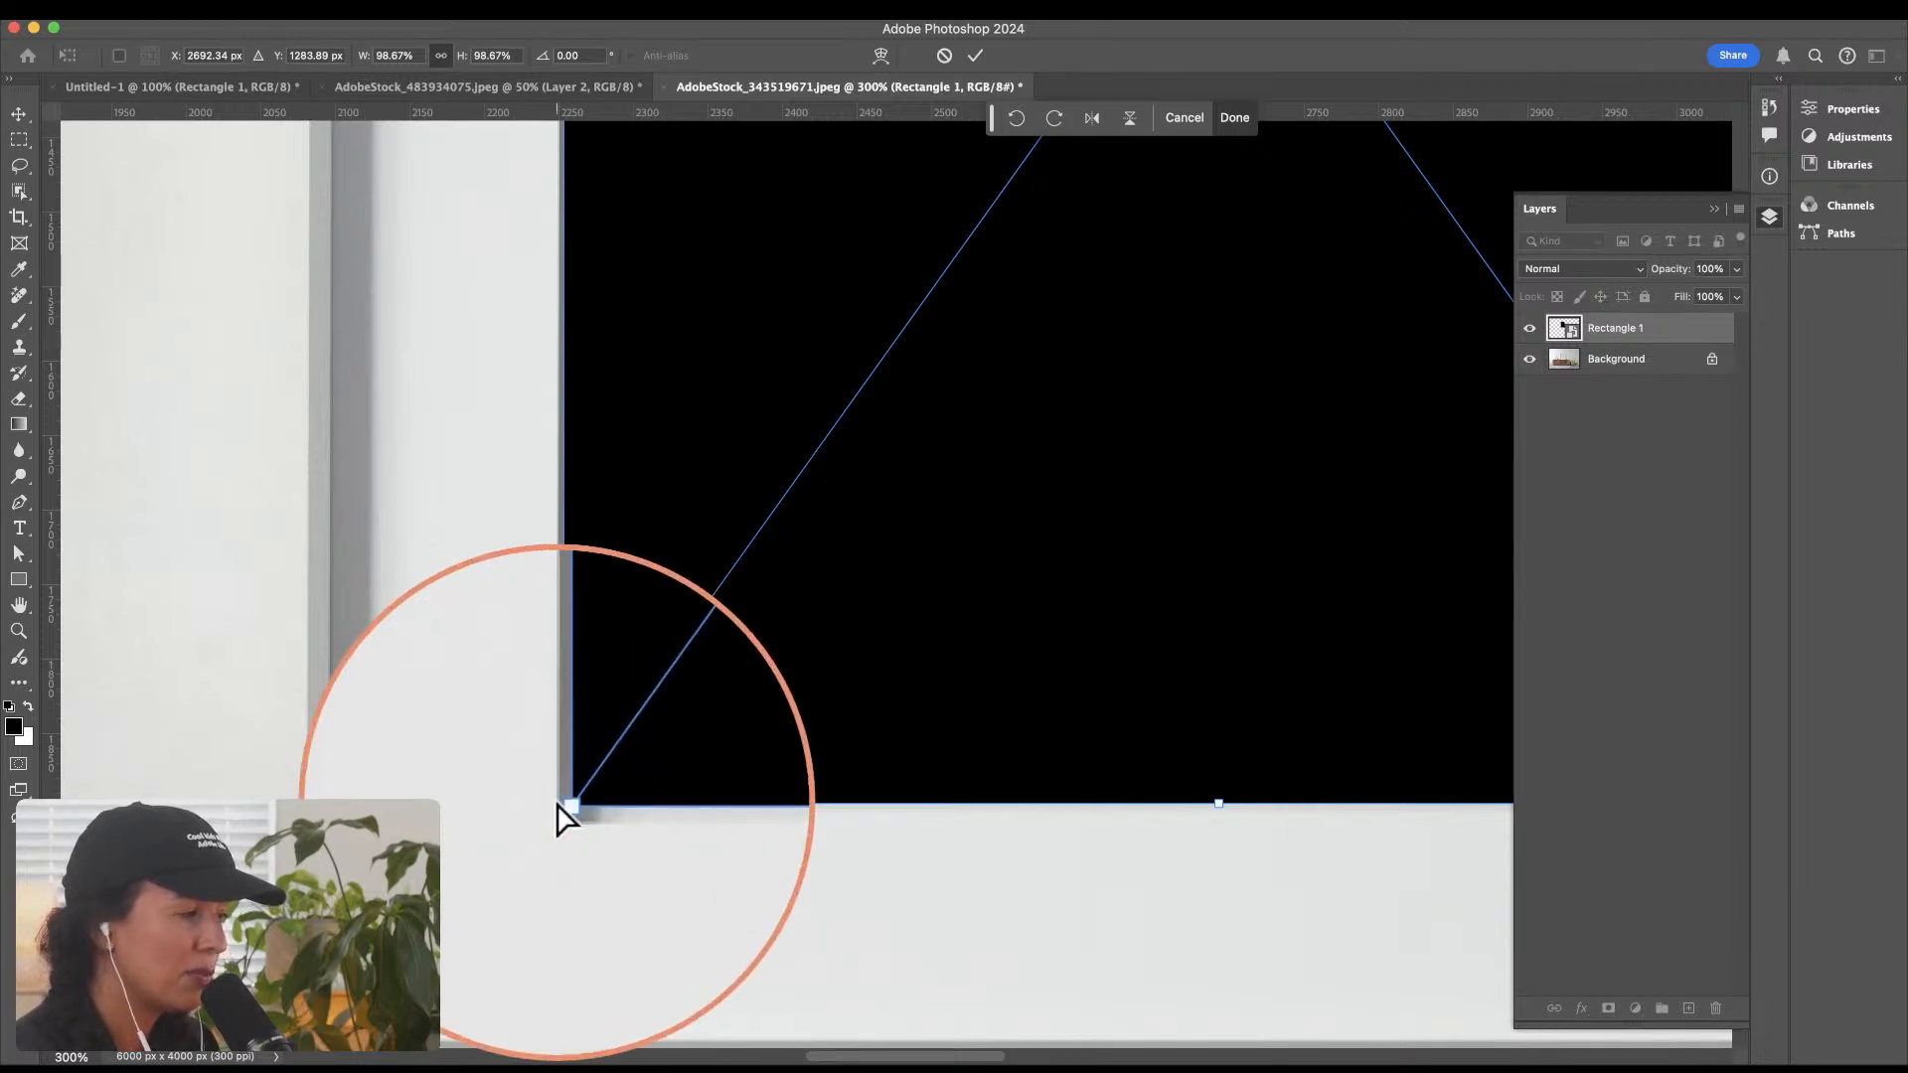
right_click(621, 711)
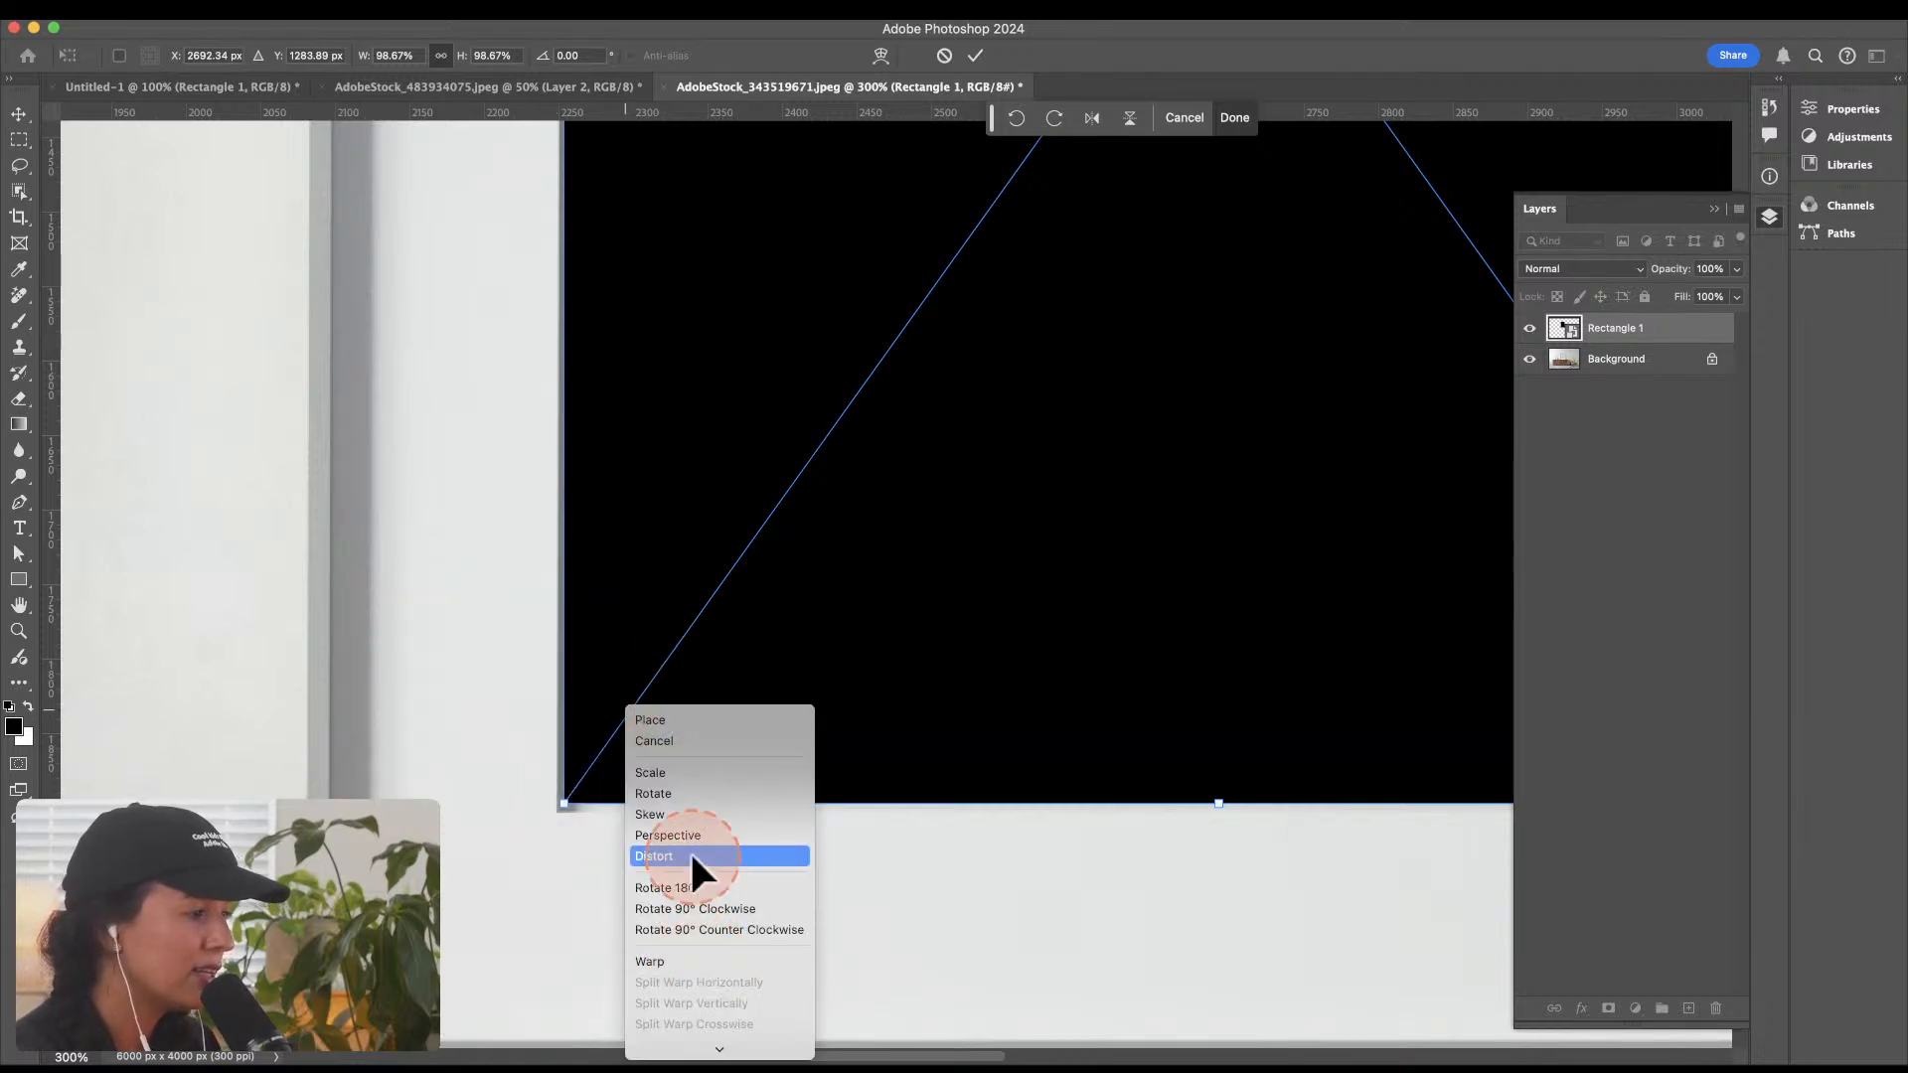
click(693, 855)
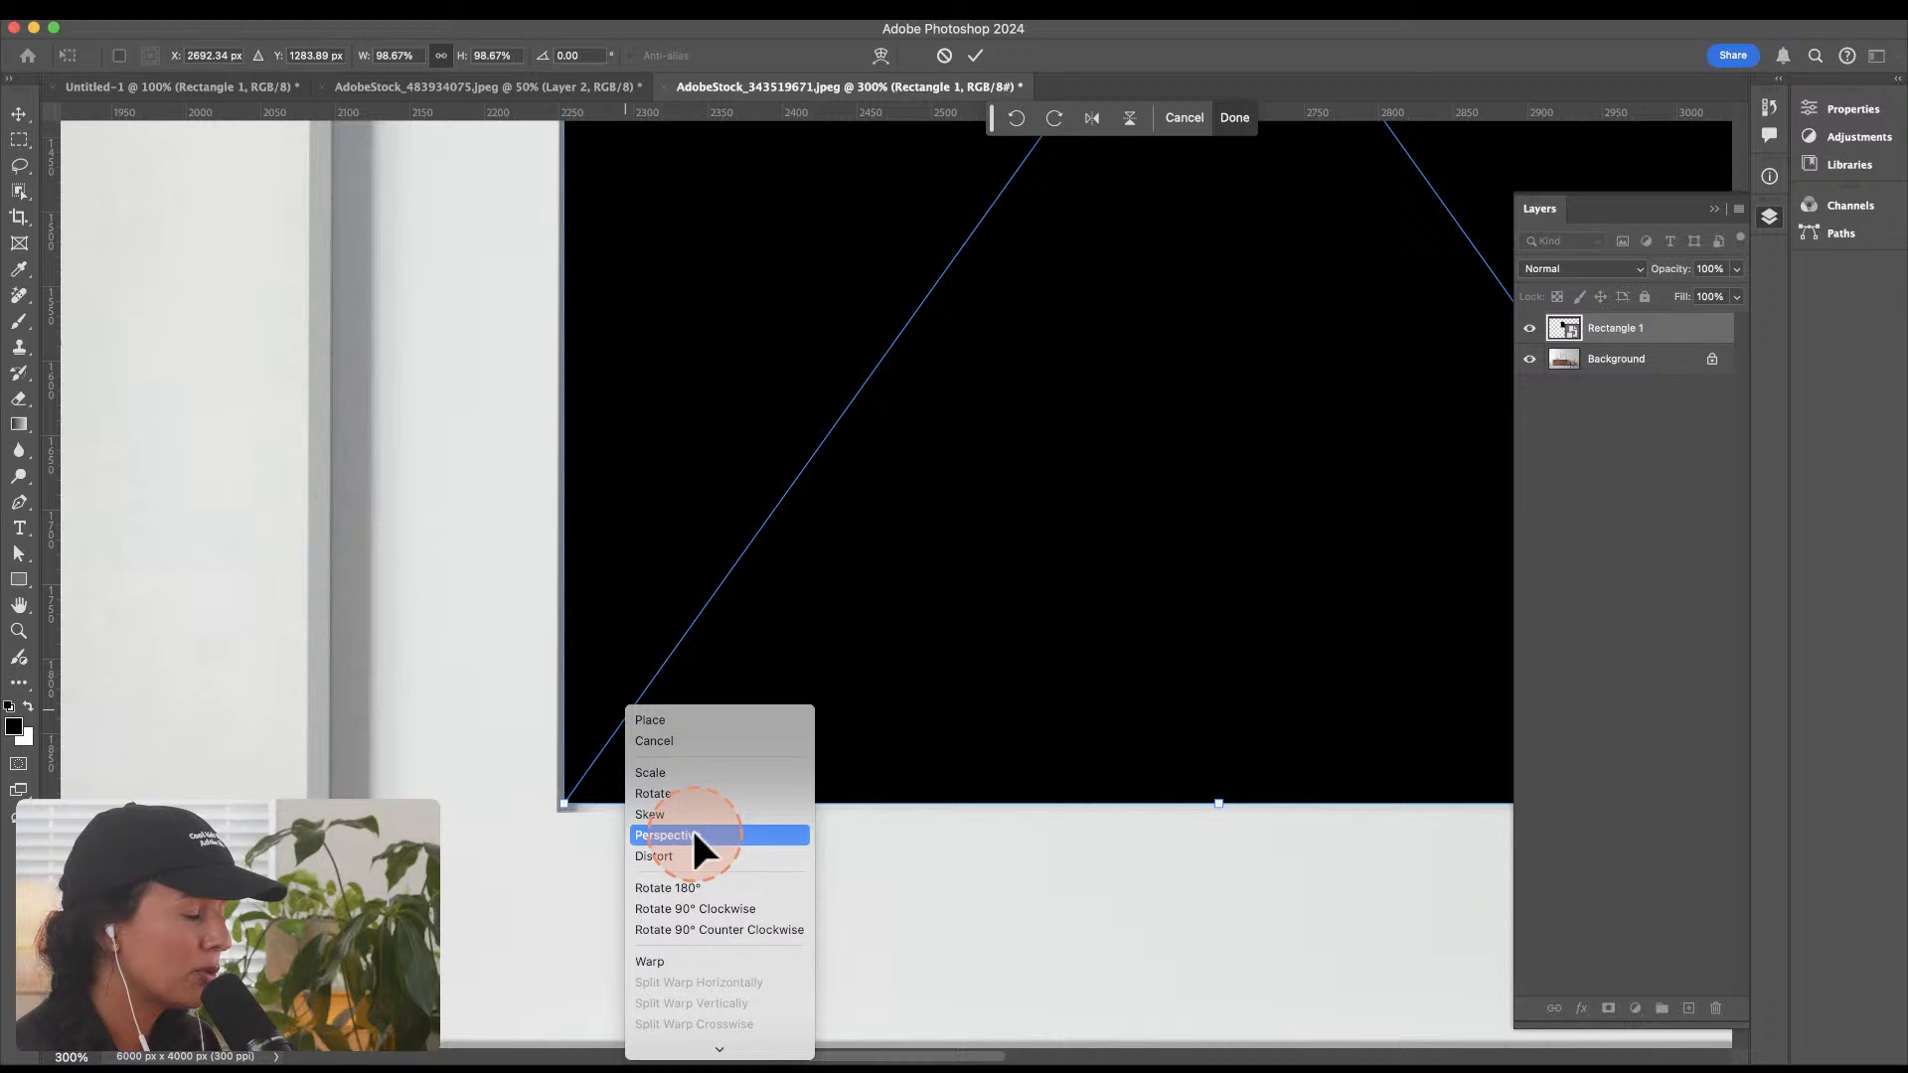
mouse_move(567, 801)
mouse_down()
mouse_move(553, 818)
mouse_move(567, 807)
mouse_move(580, 843)
mouse_move(580, 800)
mouse_move(580, 836)
mouse_up()
right_click(568, 810)
click(614, 836)
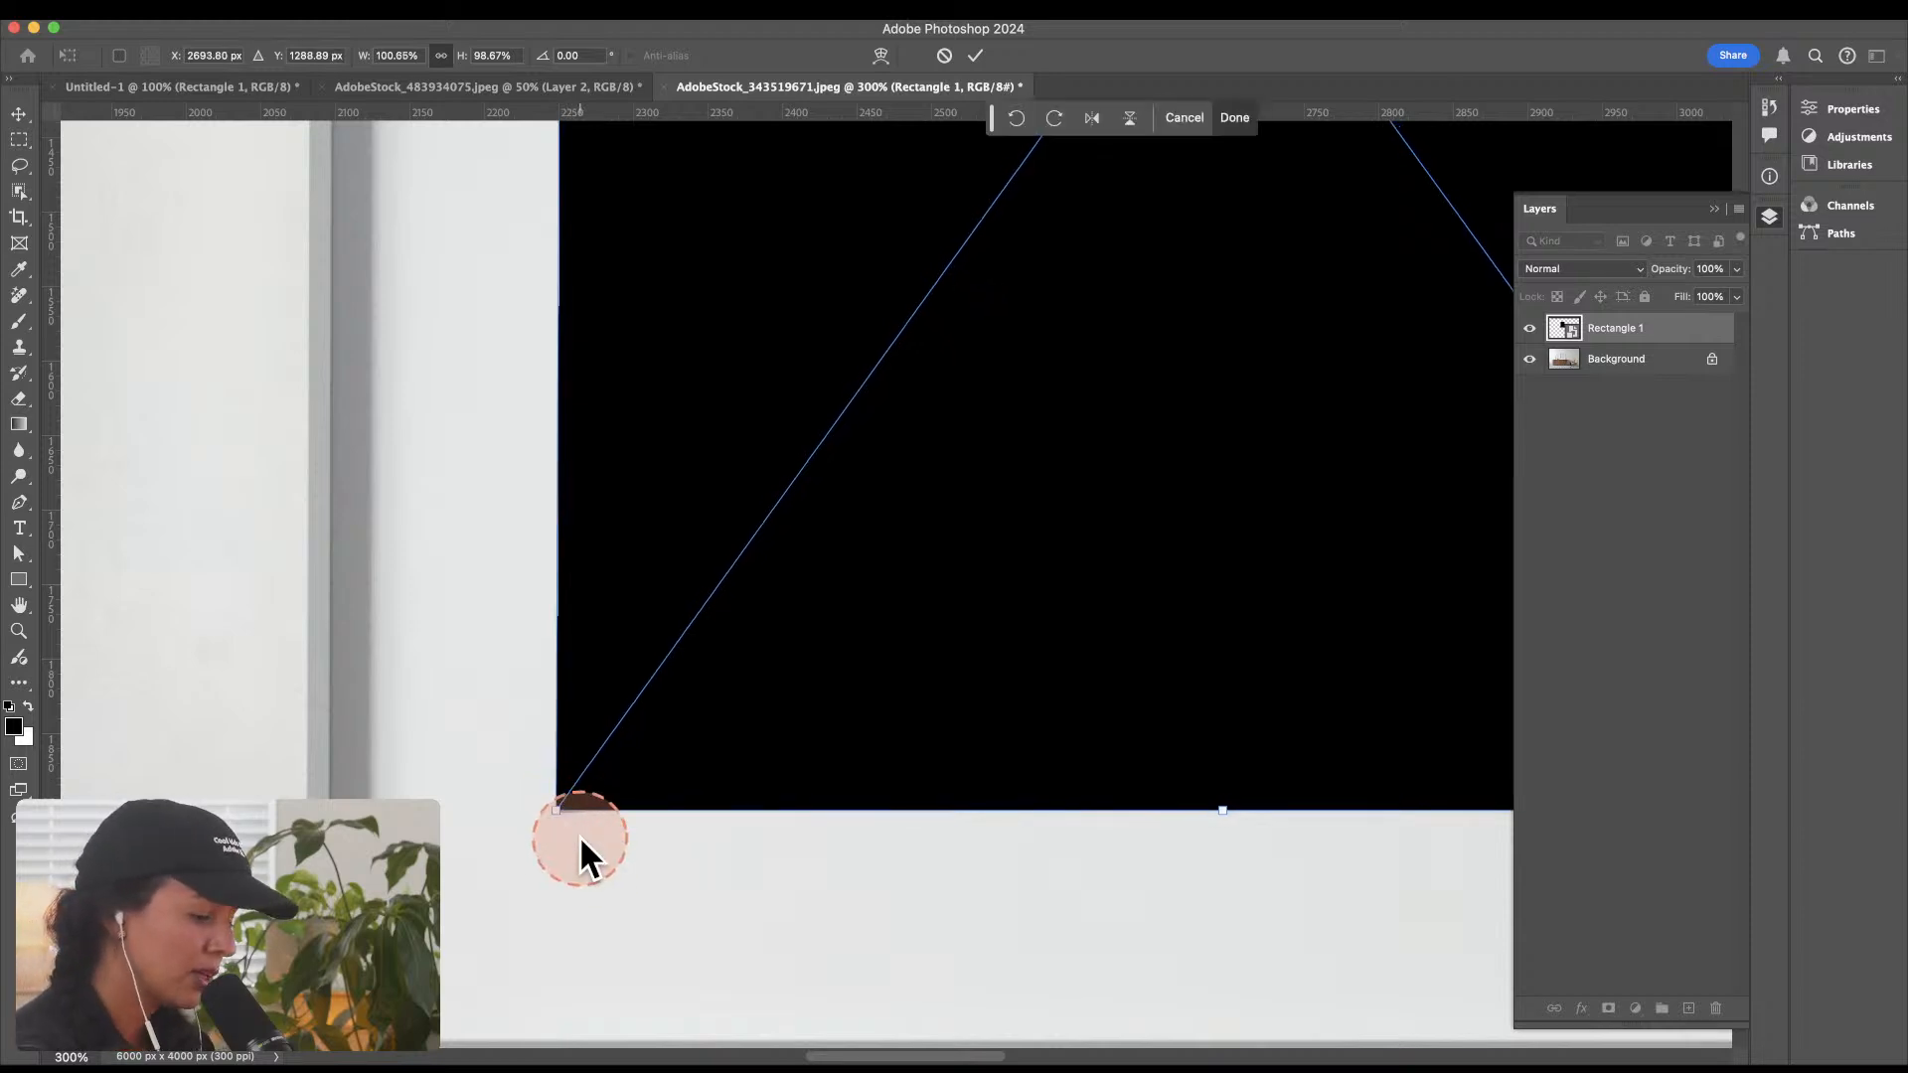
Step: Adjust the black rectangle's top-right corner to match the mat opening and apply the transform
key(super+1)
drag(1064, 567, 895, 809)
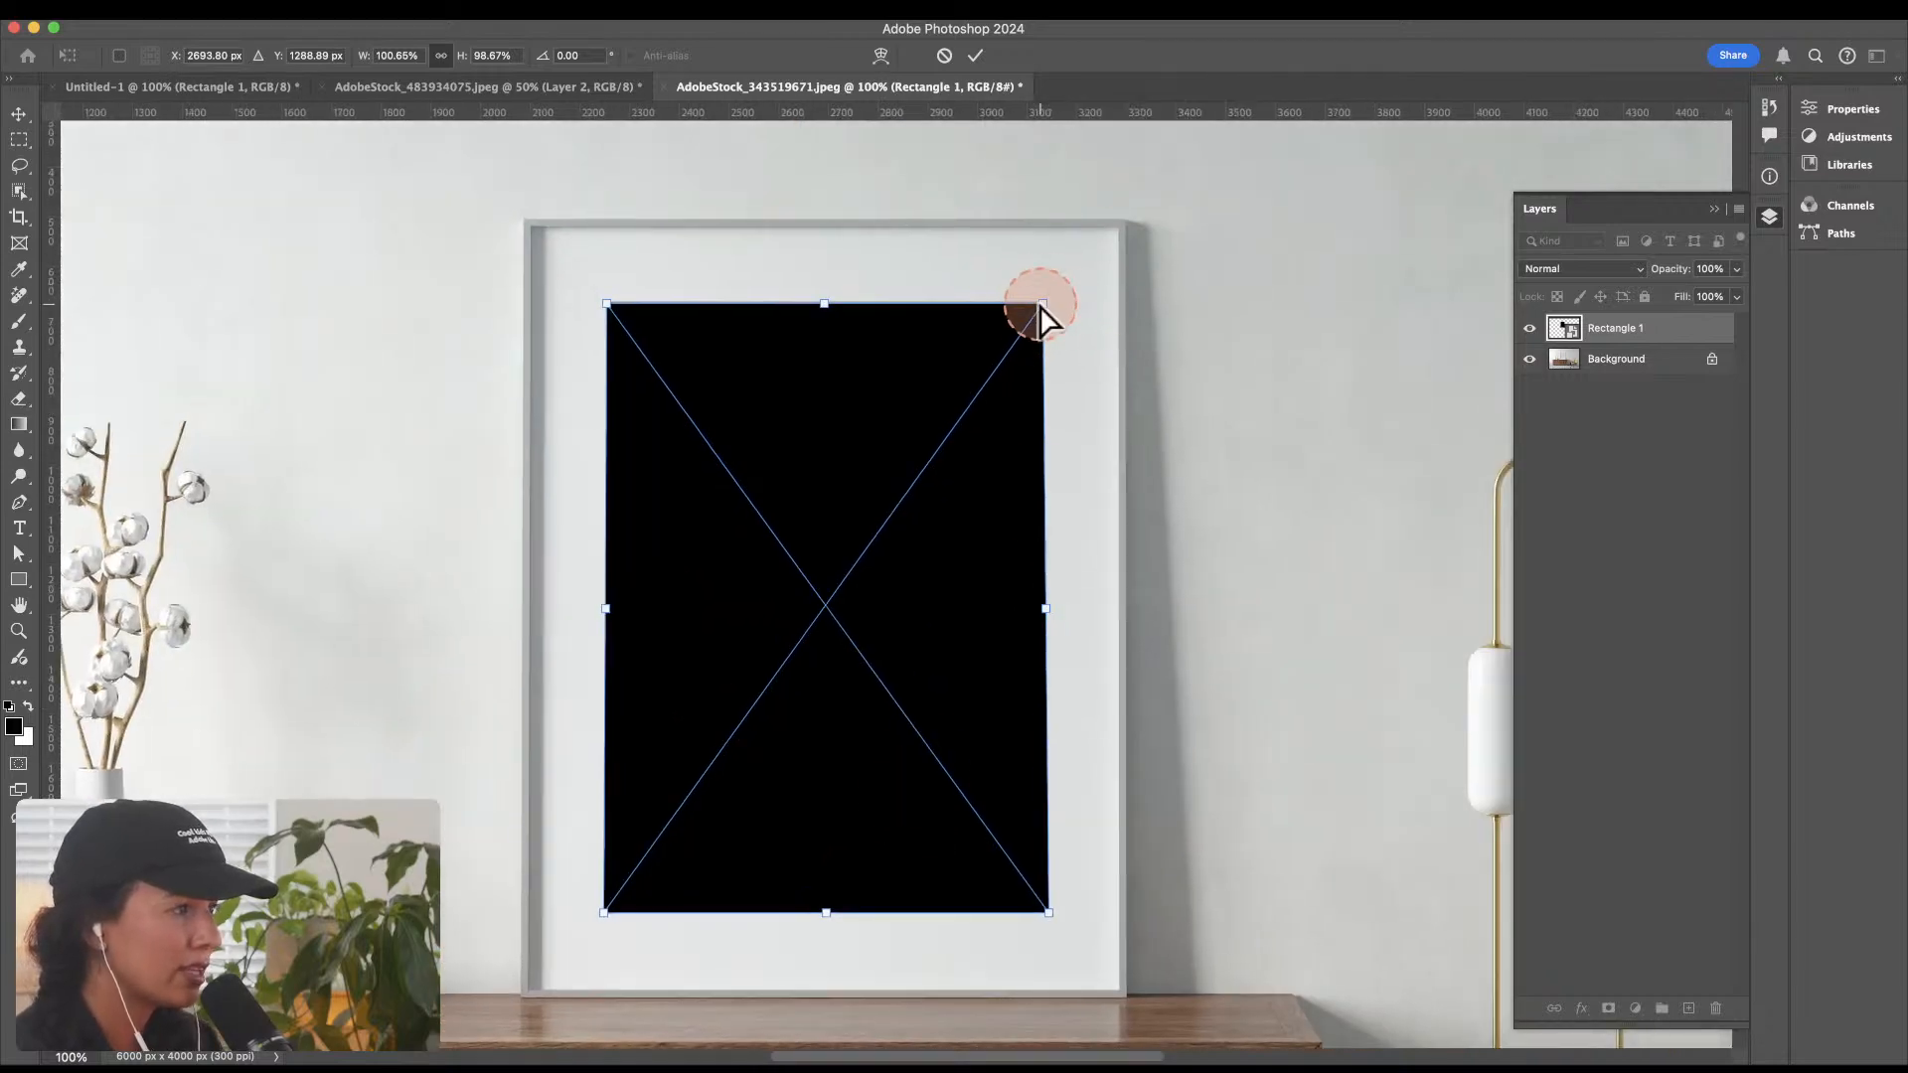
drag(1042, 306, 1039, 301)
key(Return)
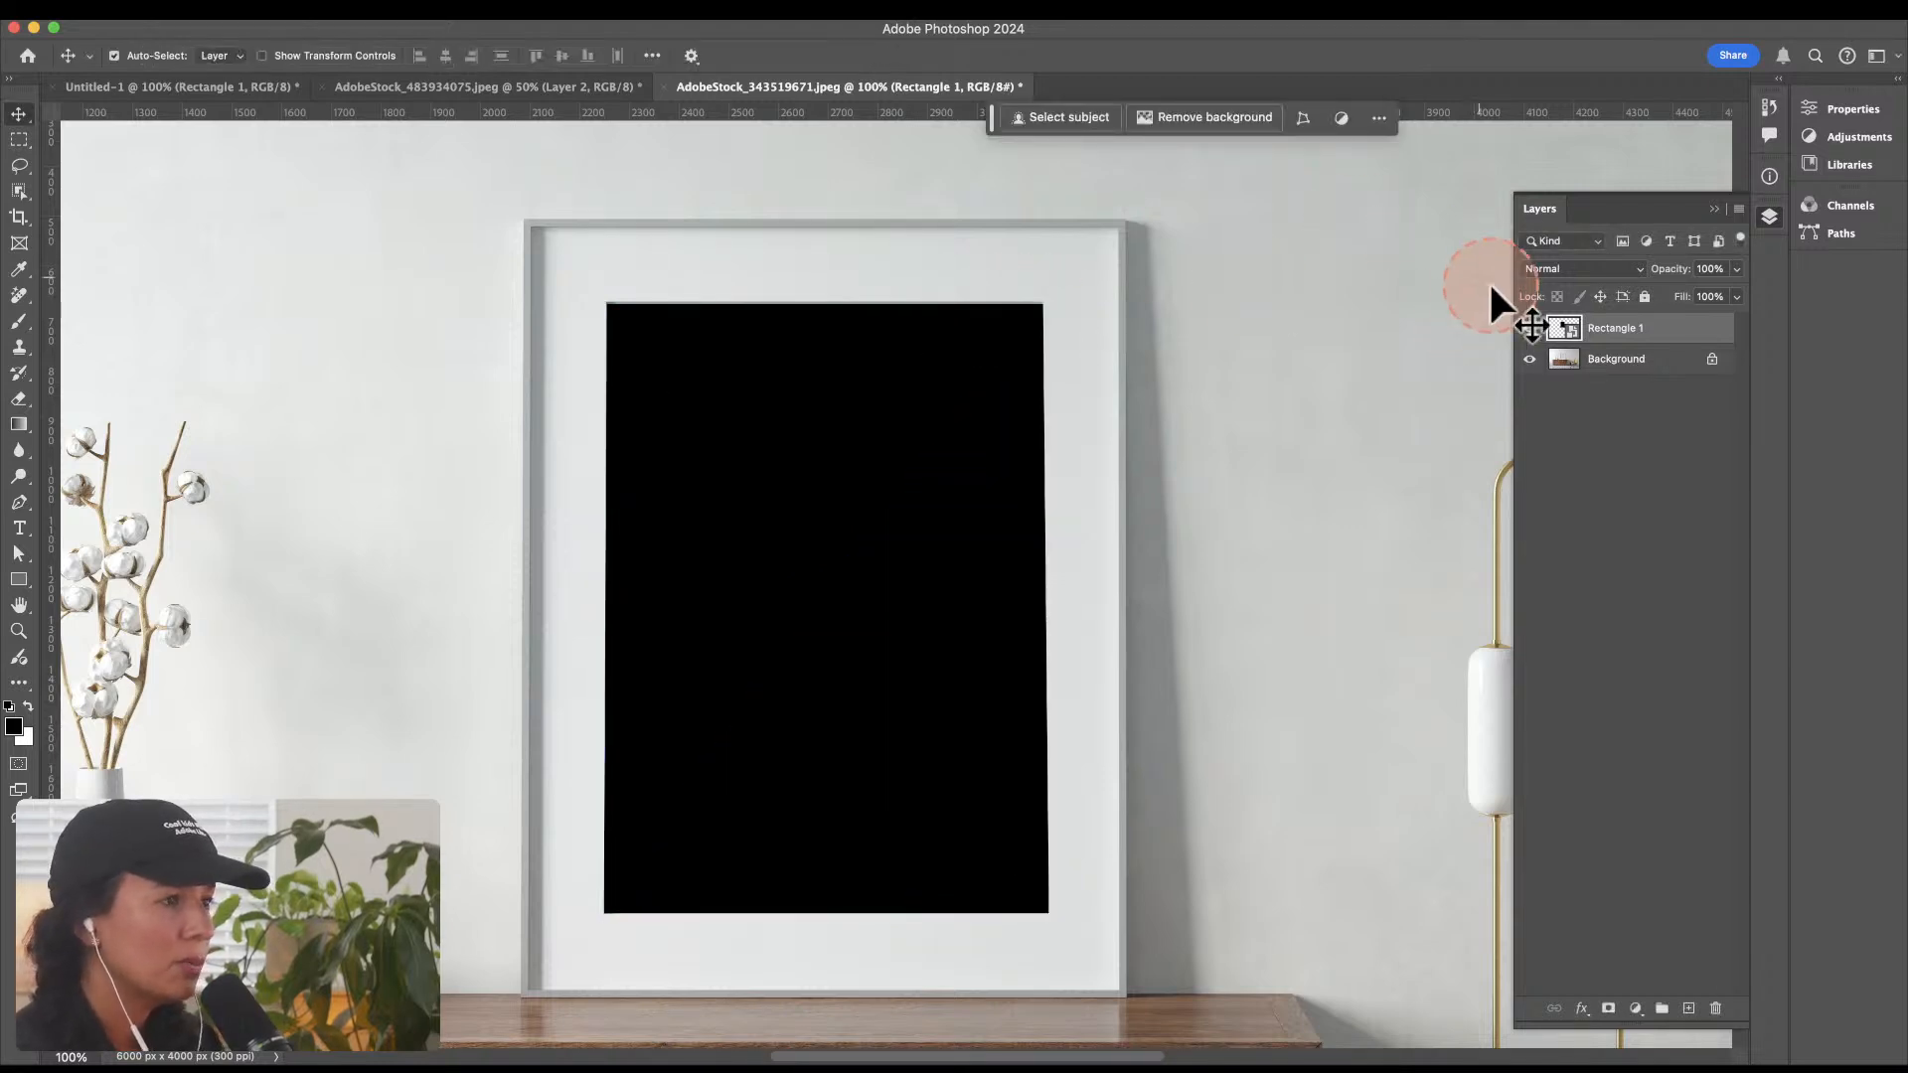
click(1568, 334)
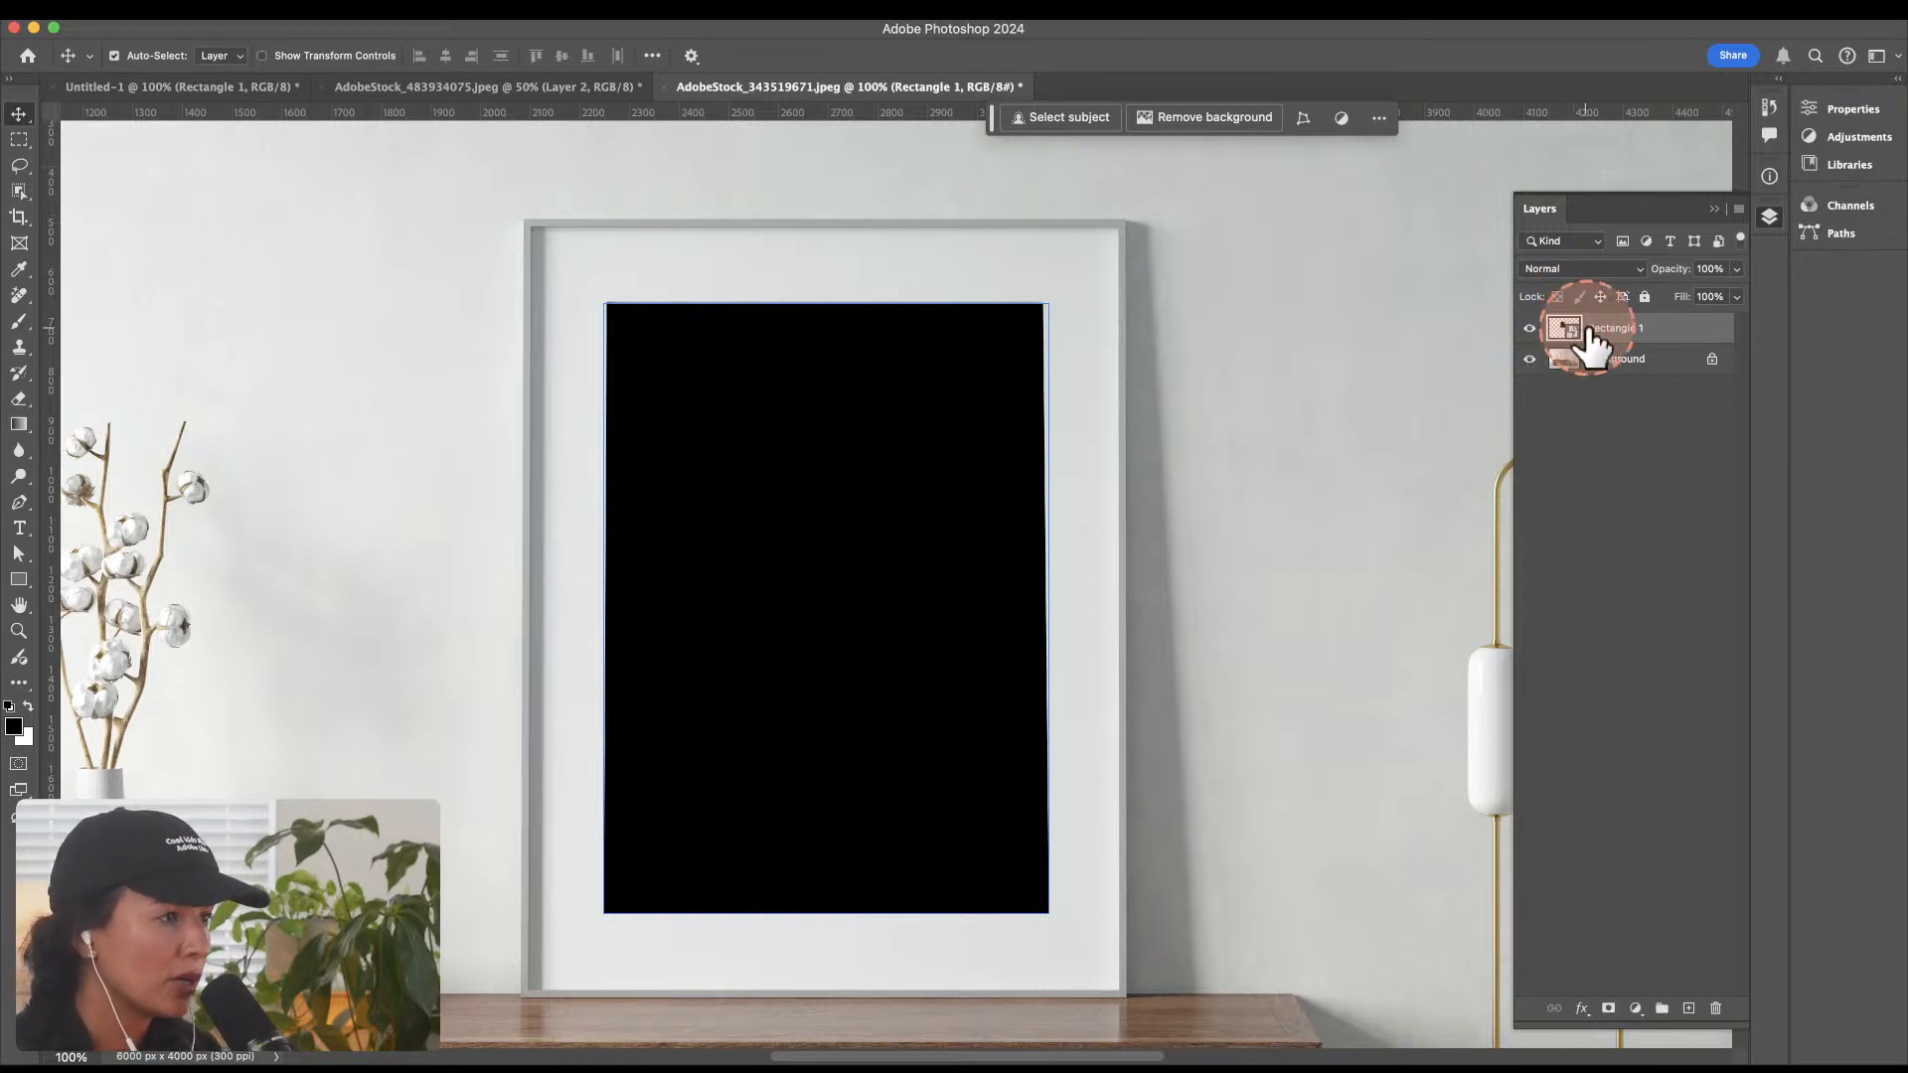
click(1565, 267)
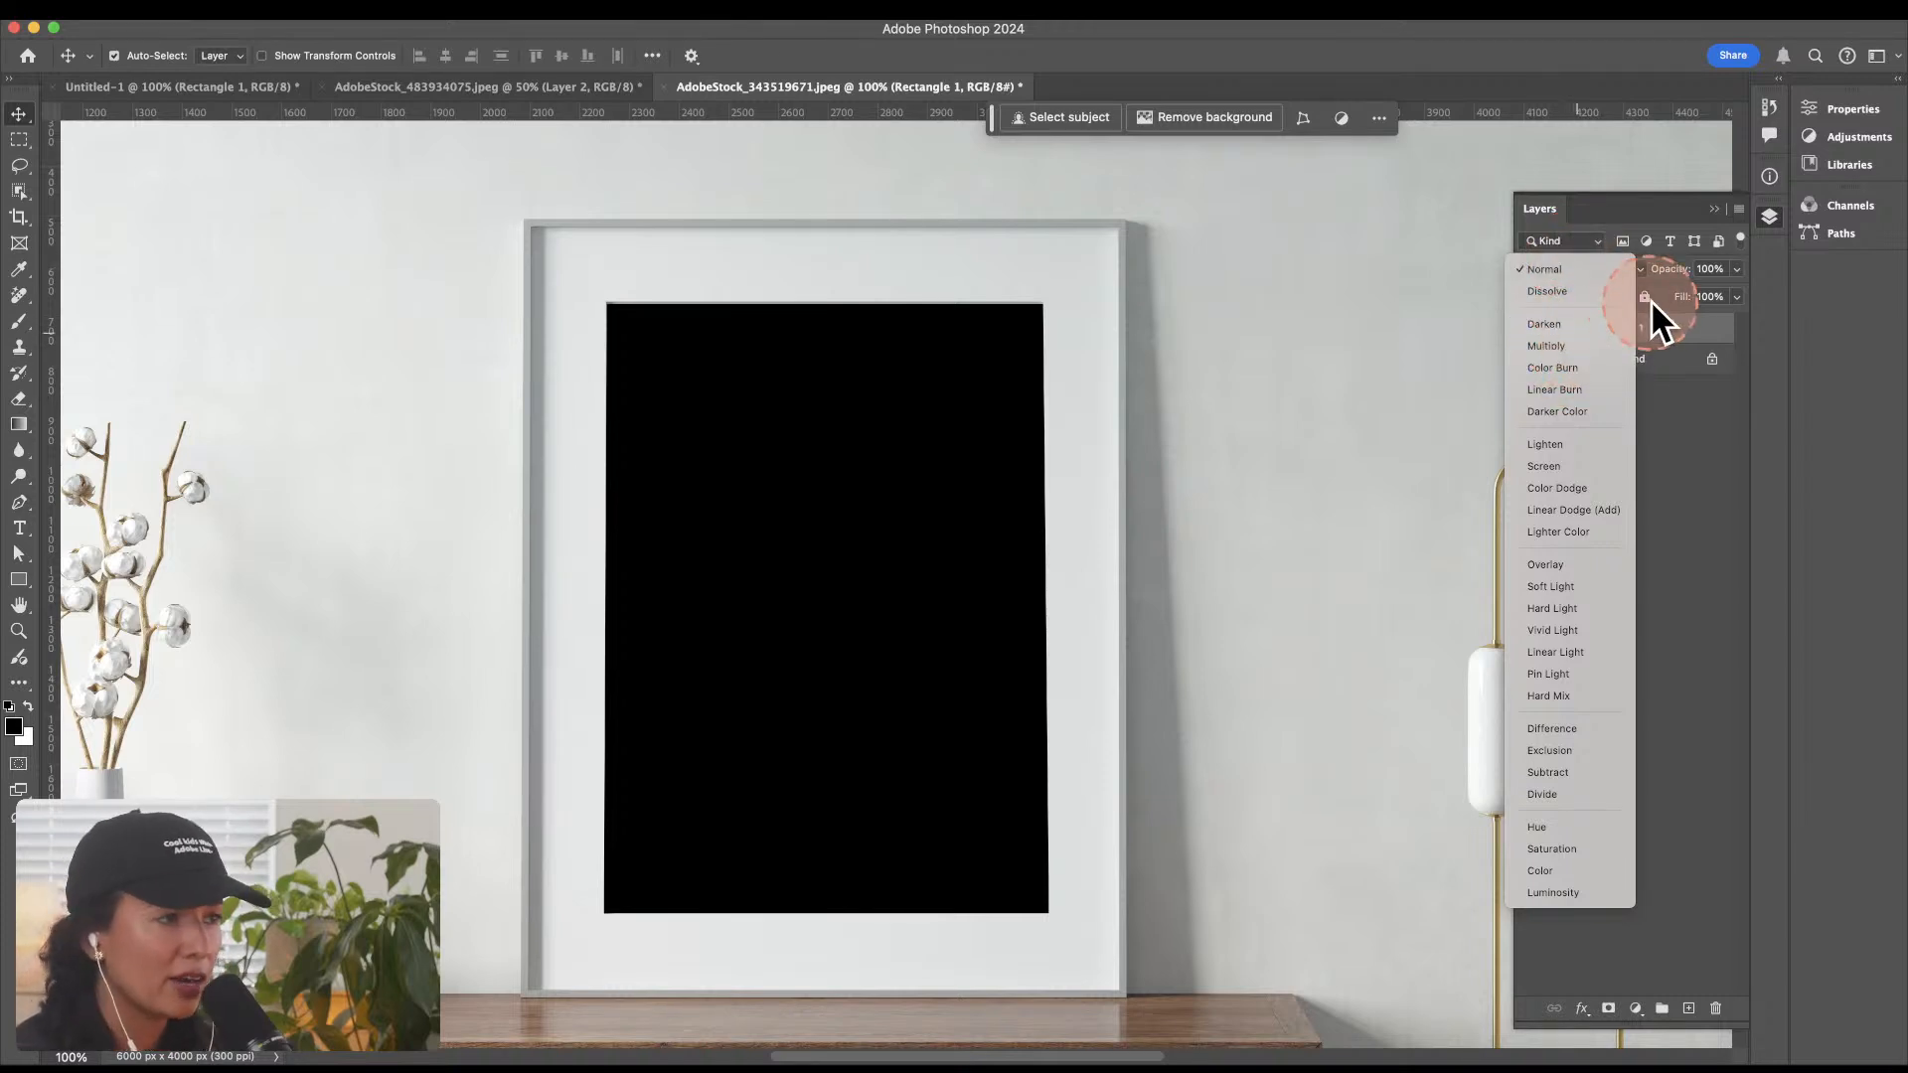
click(1654, 329)
Step: Rename the Rectangle 1 smart object layer as replace
double_click(1617, 327)
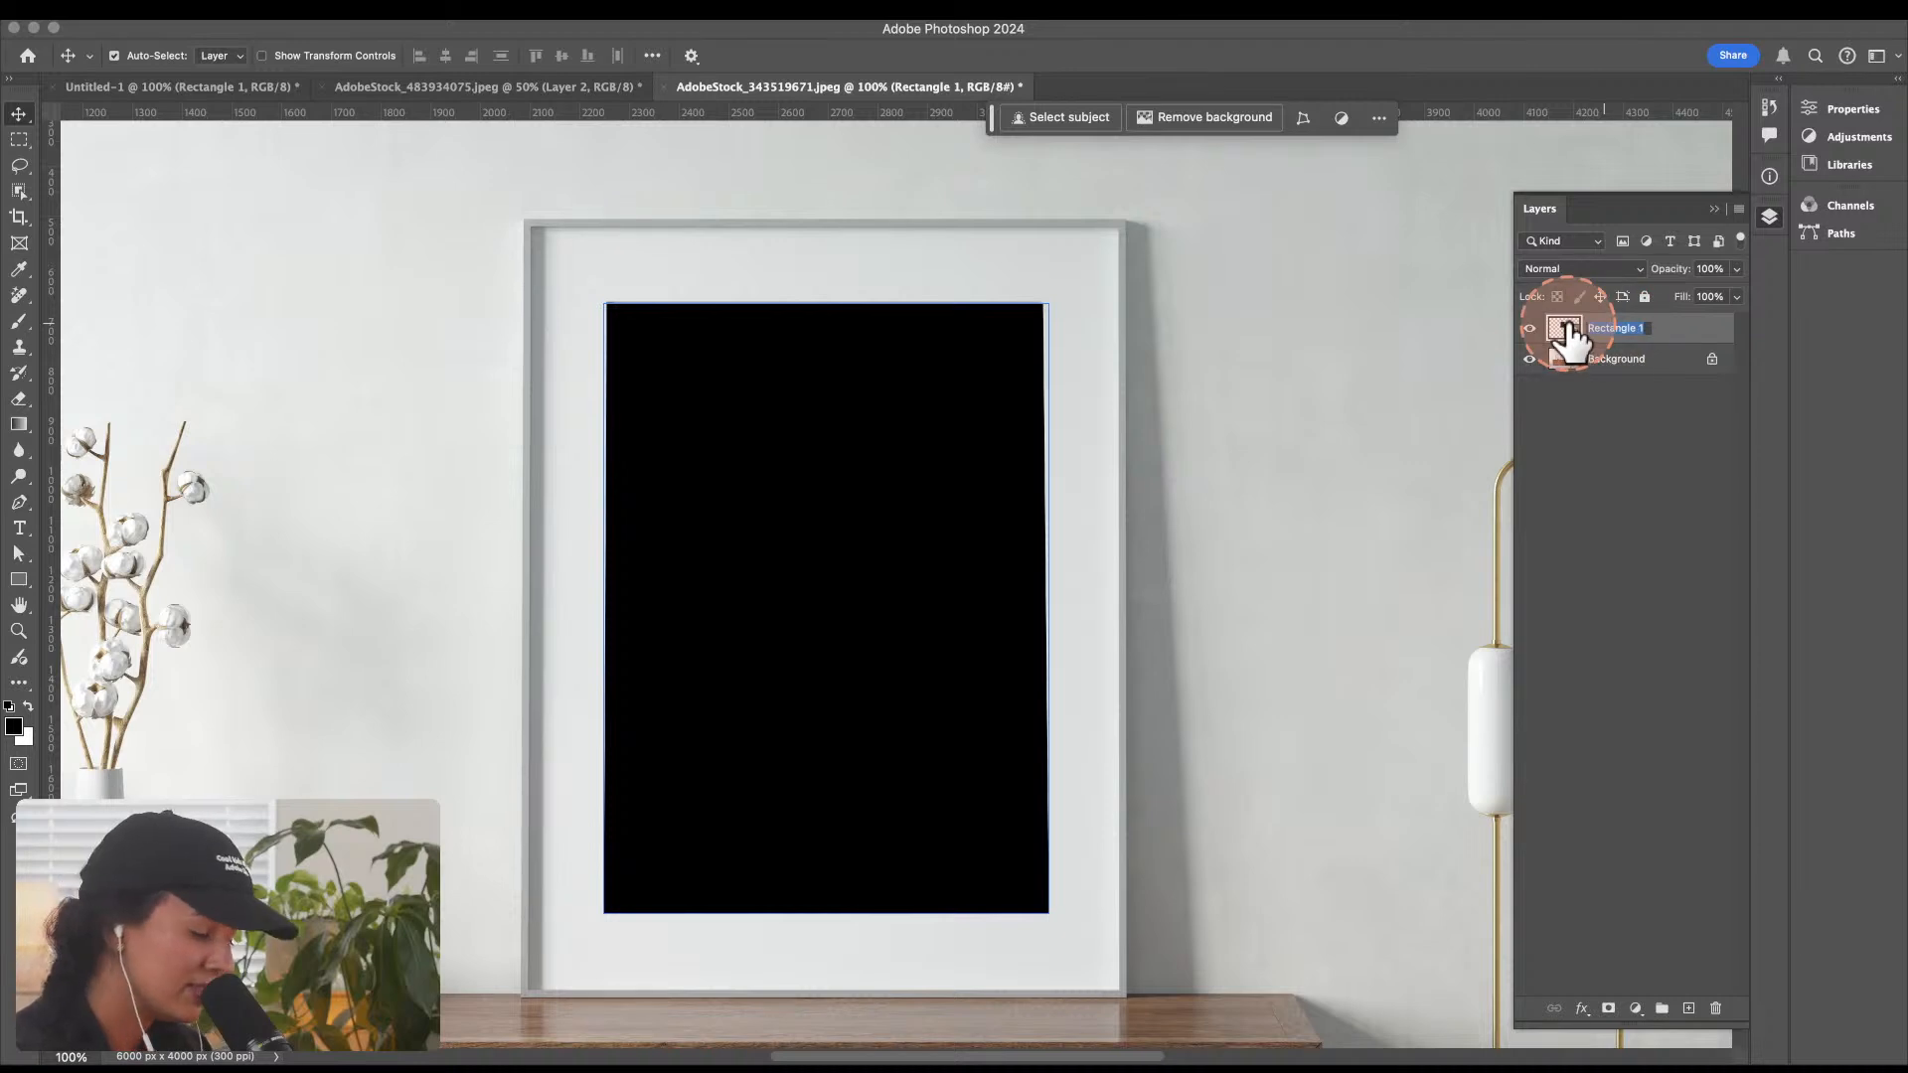
text(r)
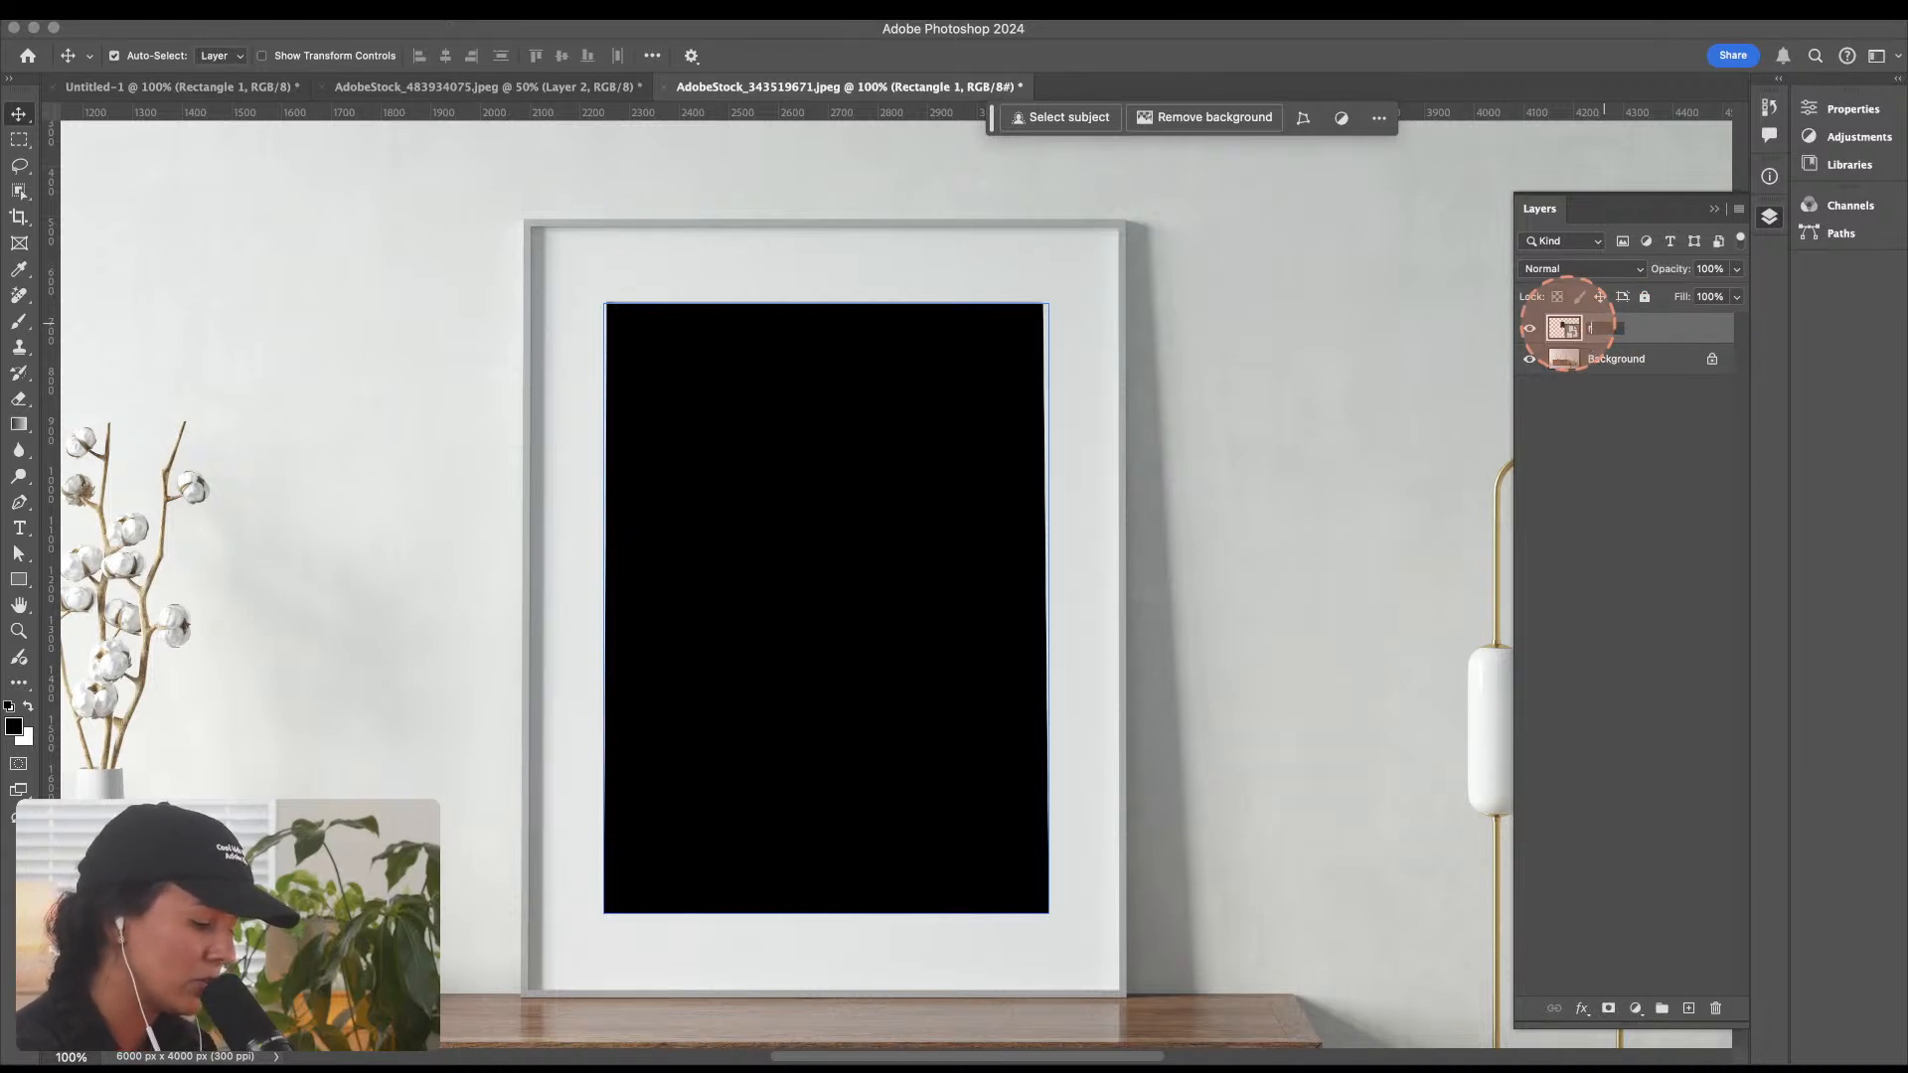
text(aplce)
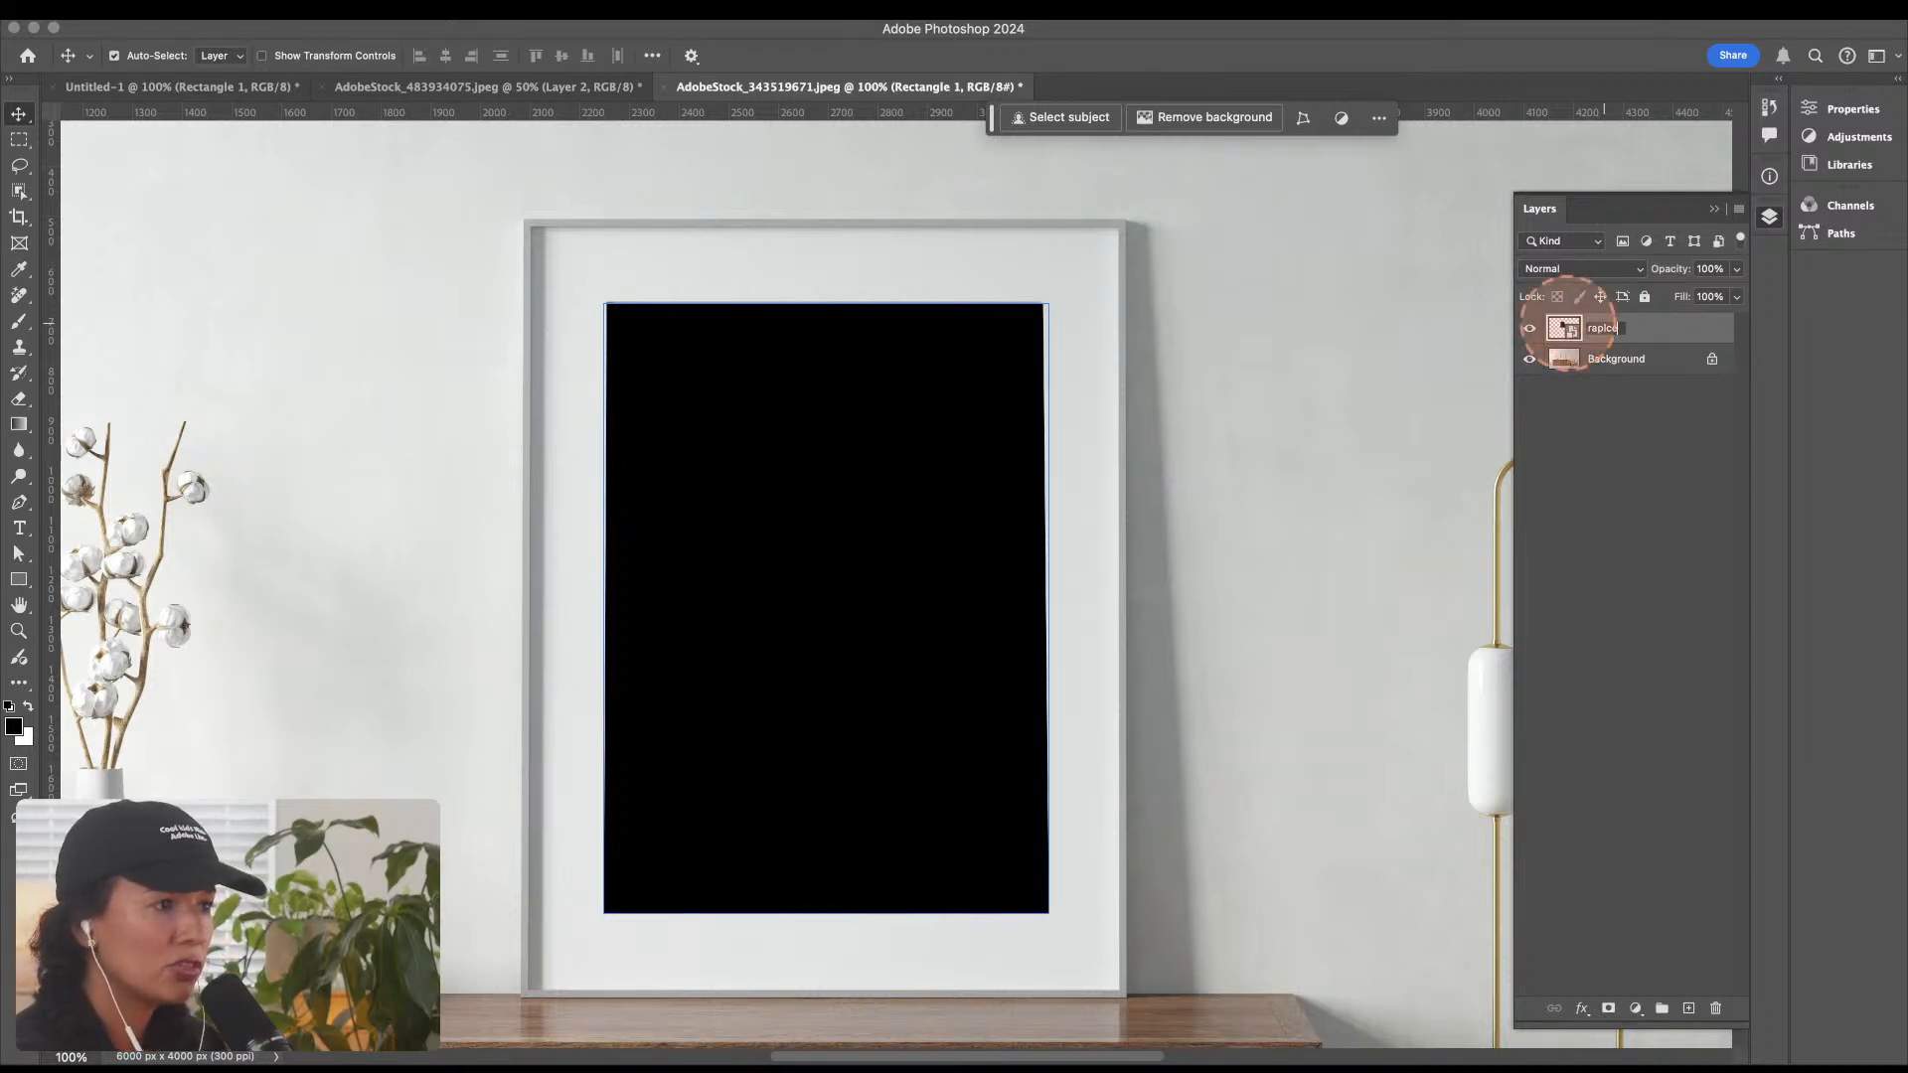
key(BackSpace)
key(BackSpace)
key(BackSpace)
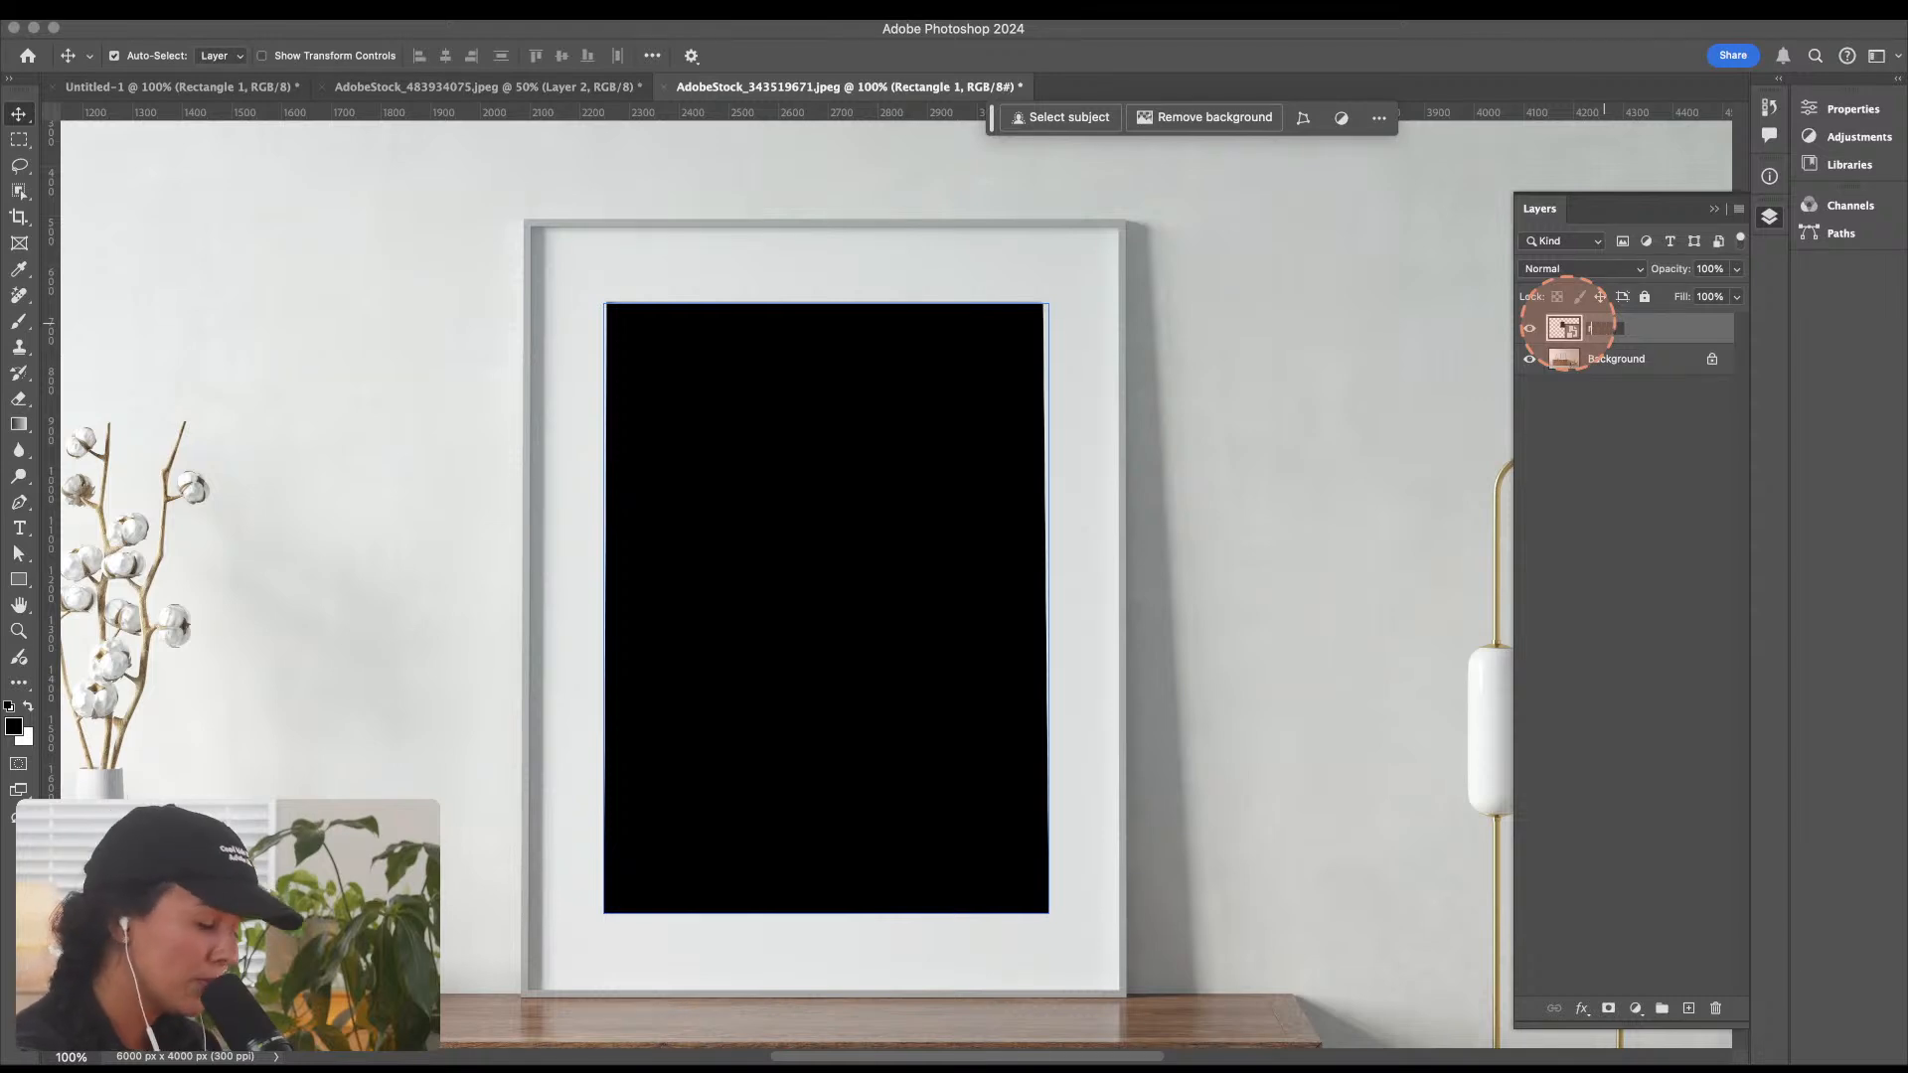
text(eplace)
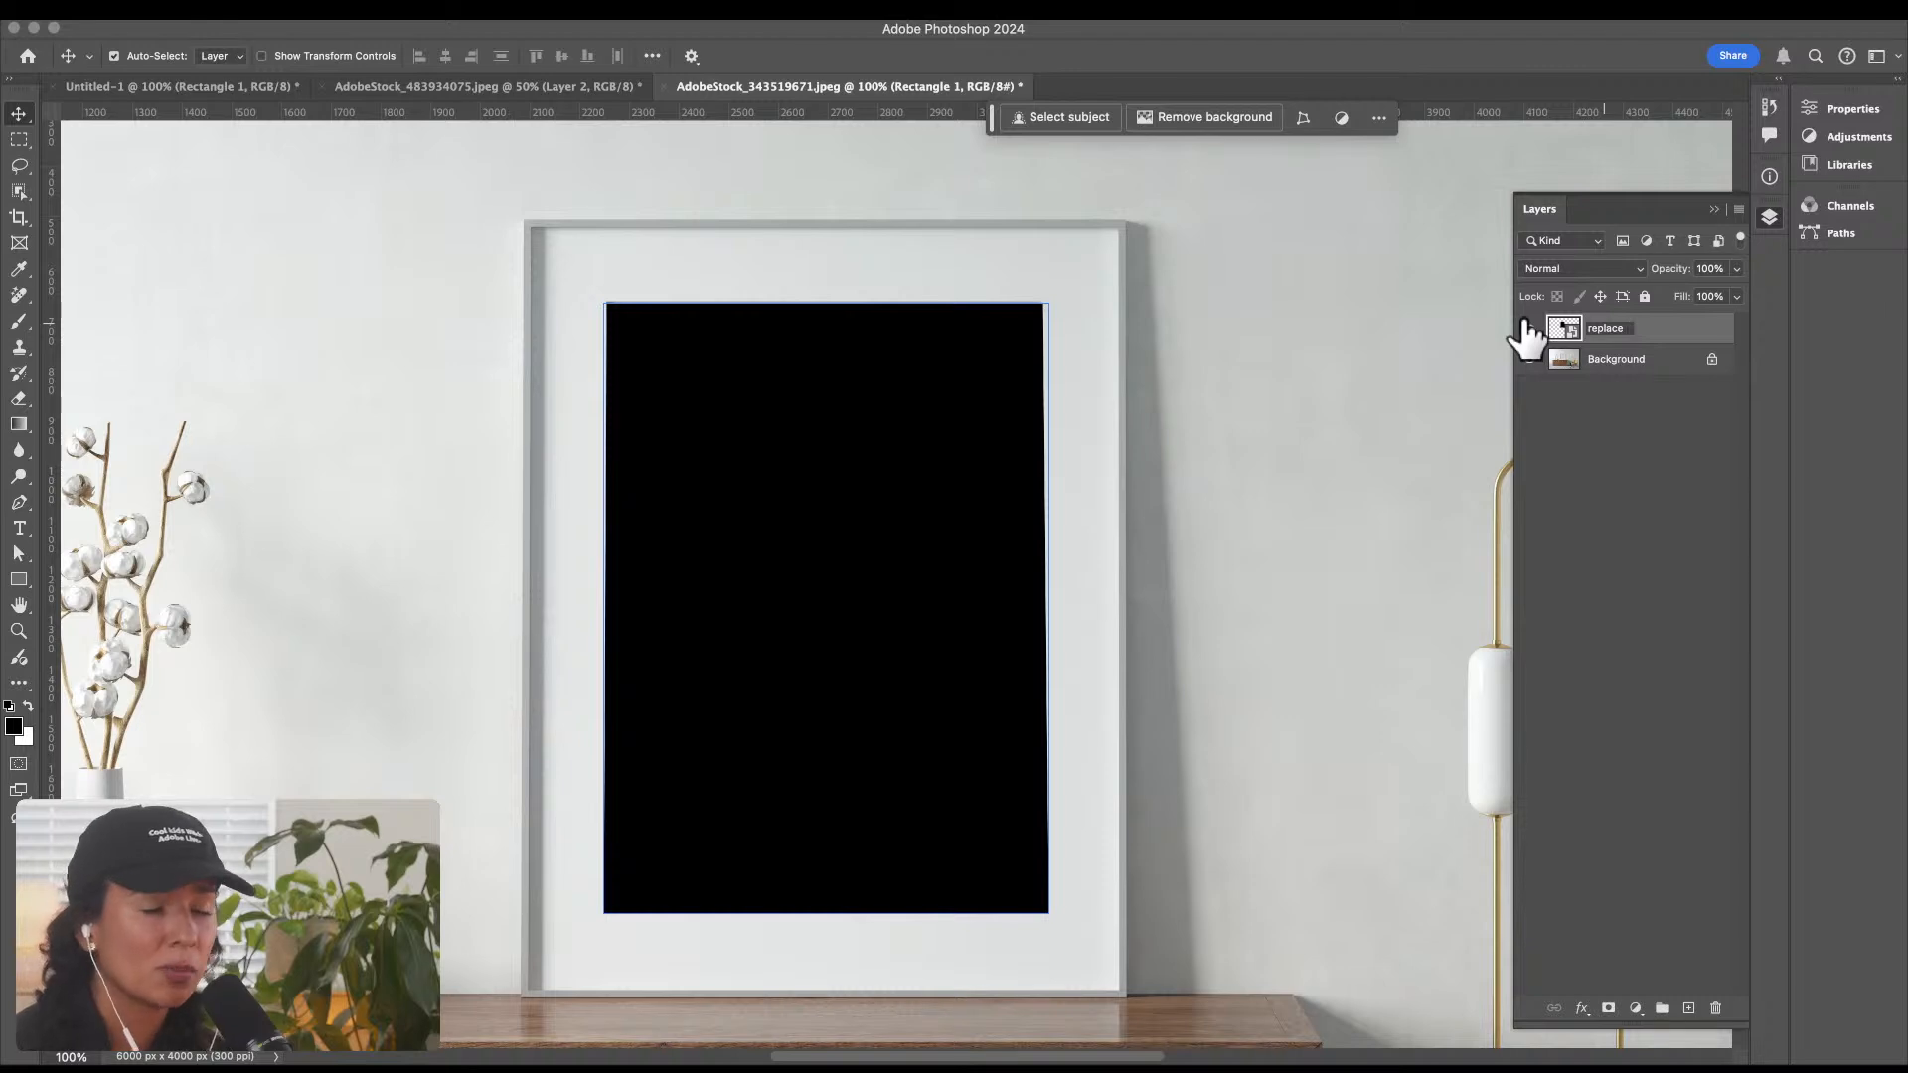
click(1583, 332)
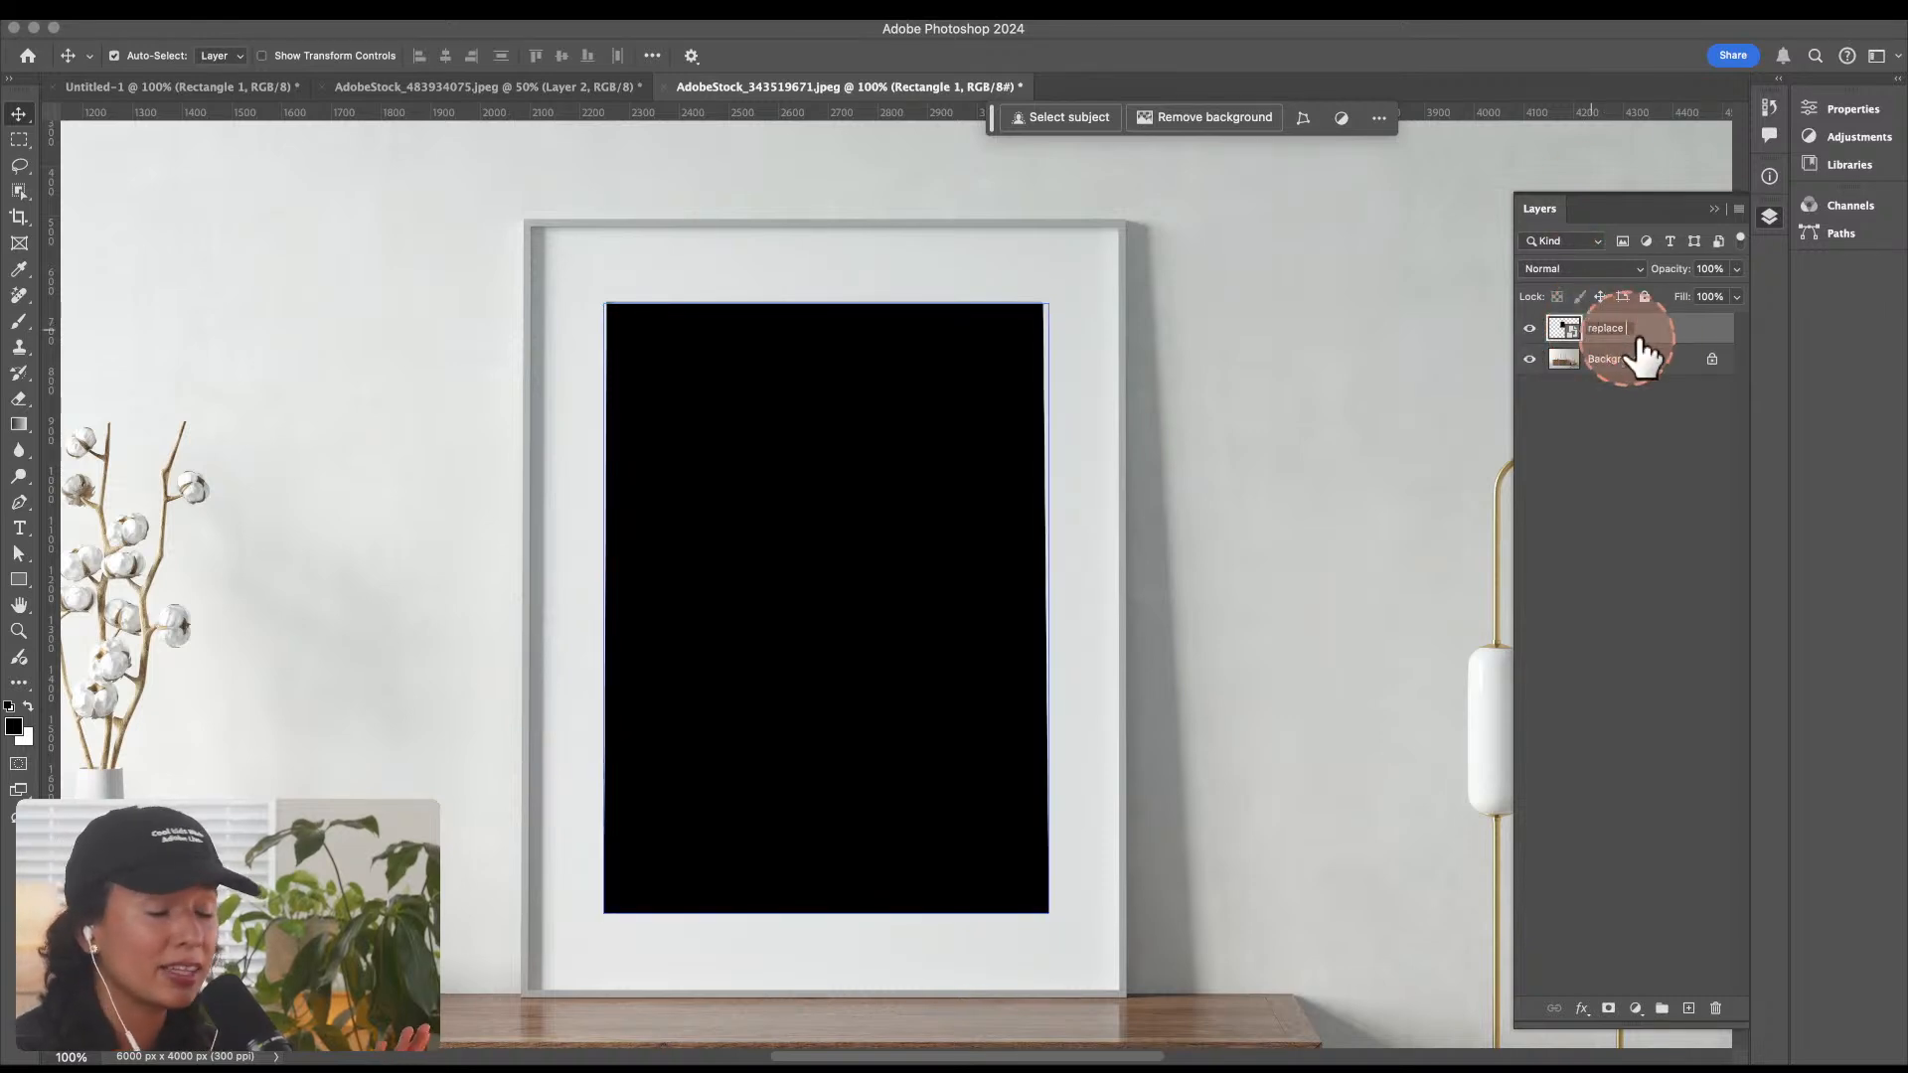
click(1582, 333)
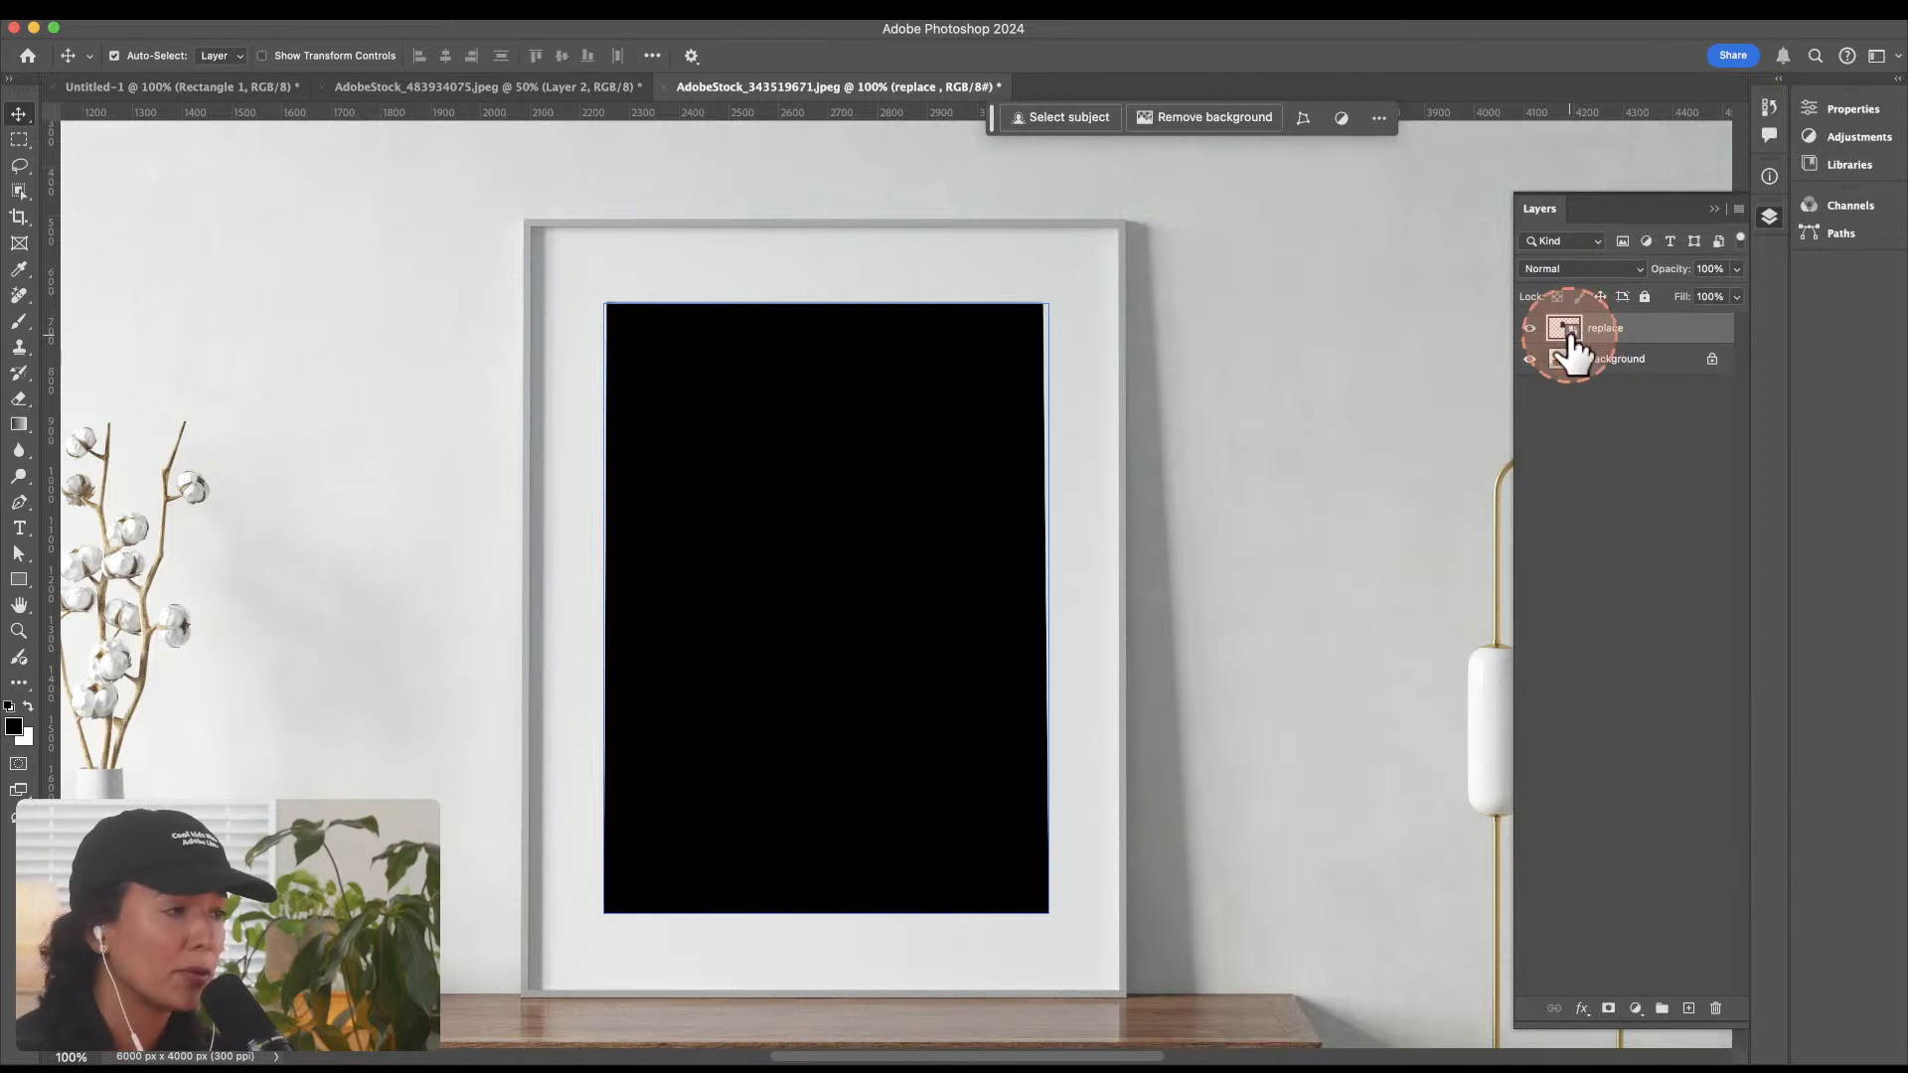
Step: Inside the replace smart object, place the after-IMG_4292 photo and scale it to about 11.76% so it fills the canvas
double_click(1568, 334)
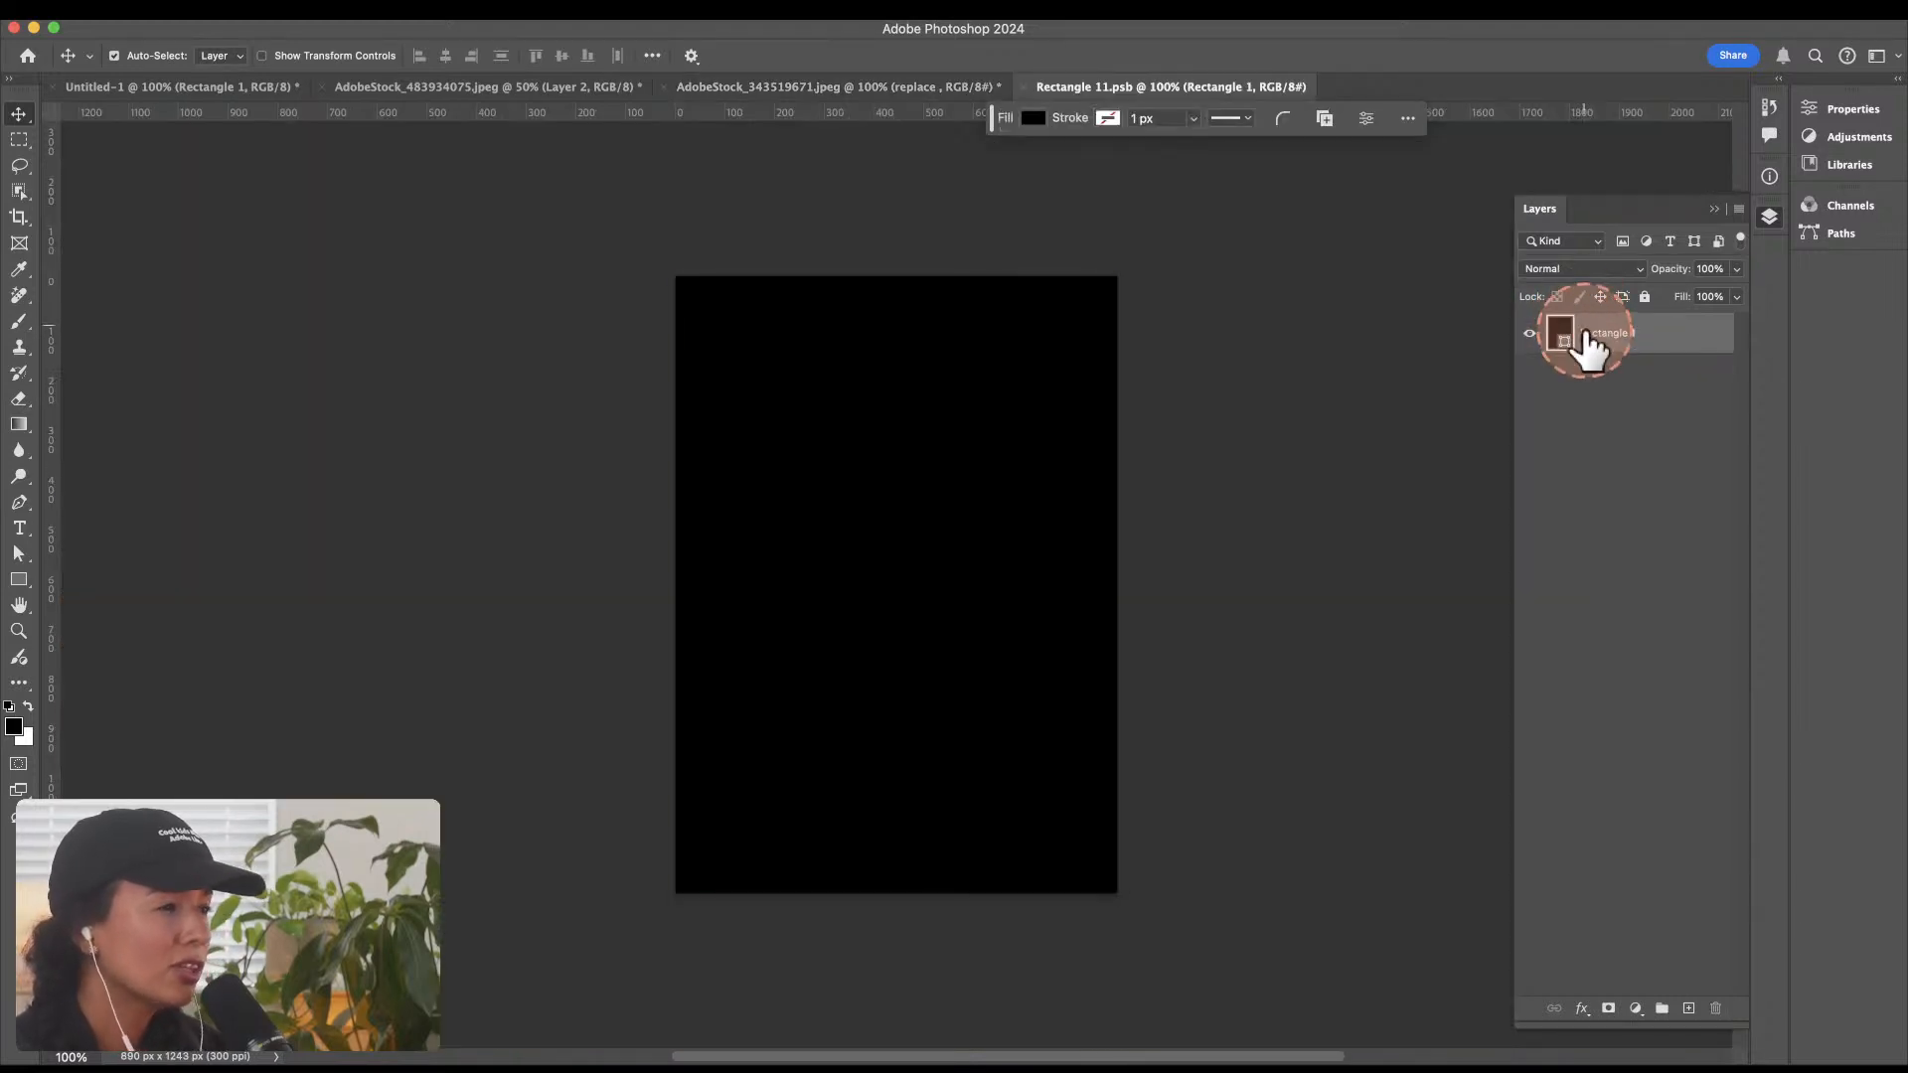
key(super+Tab)
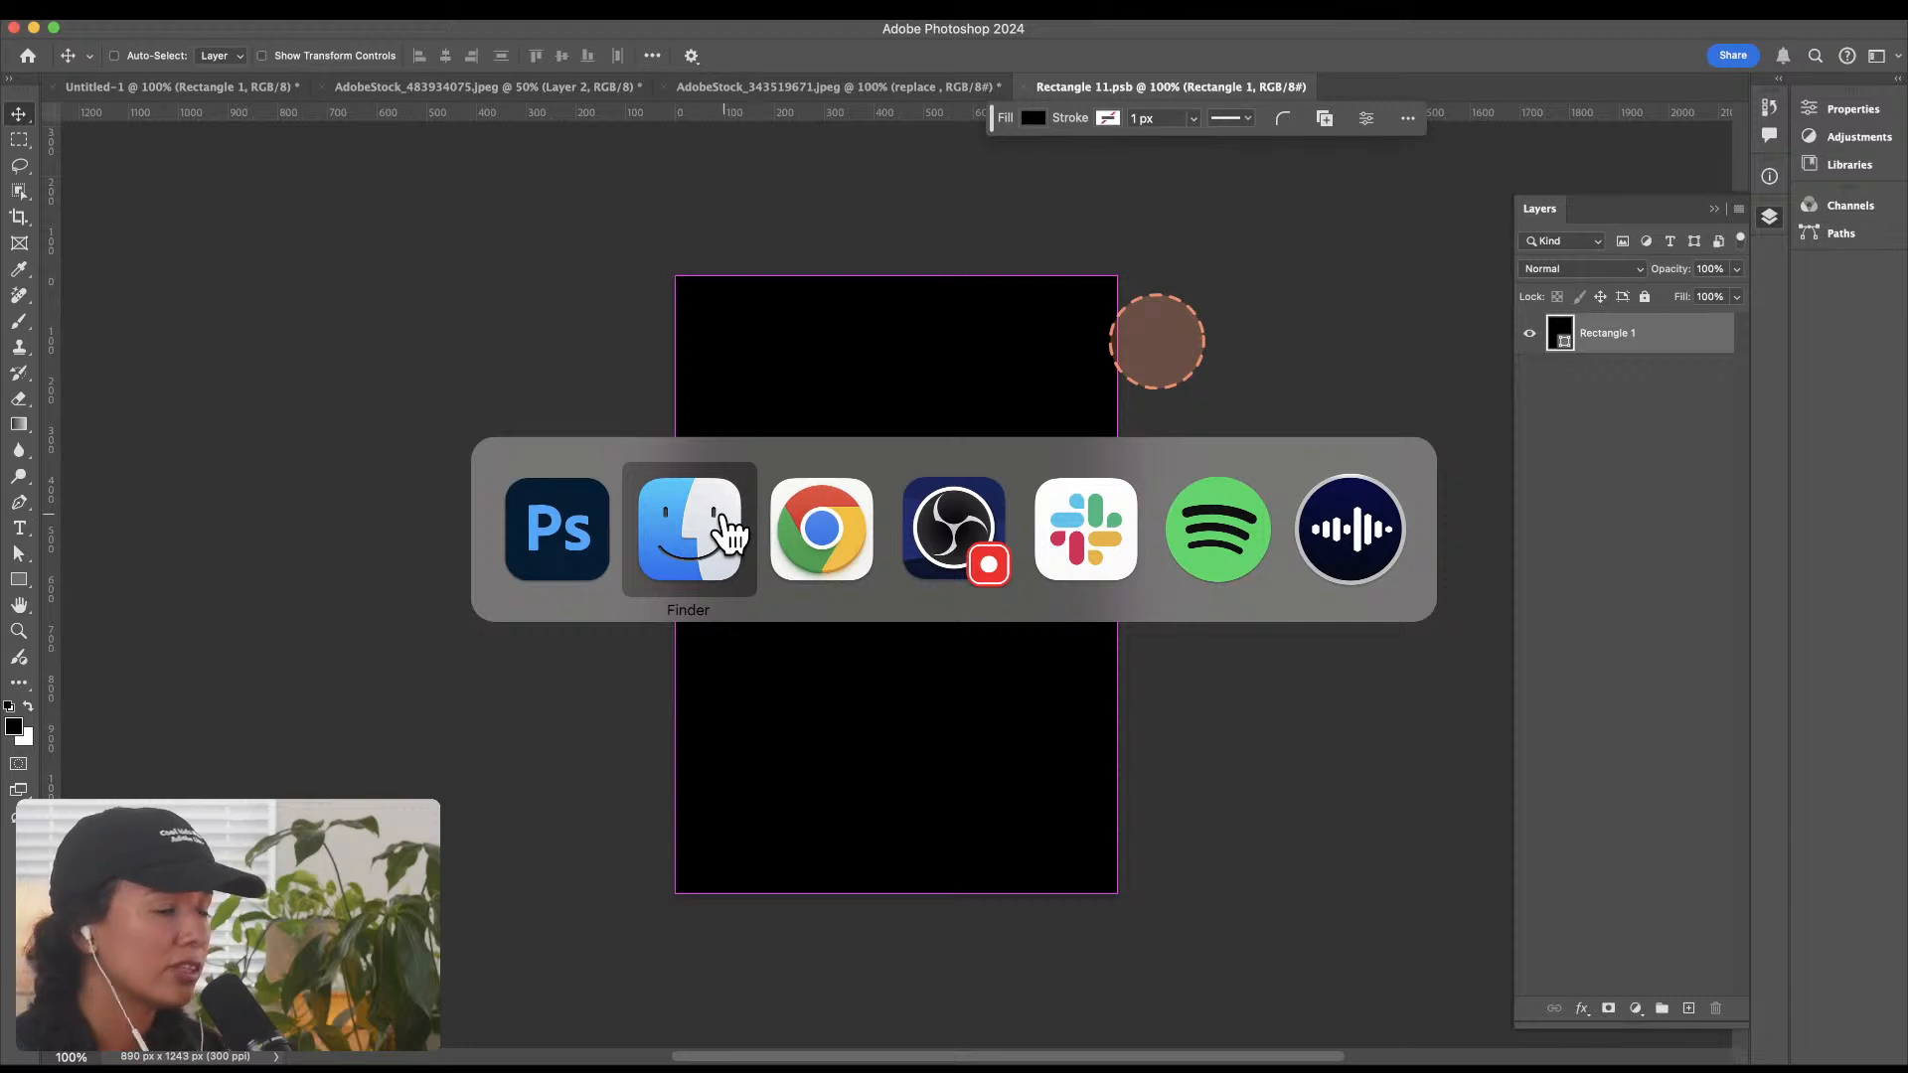
key(super+shift+Tab)
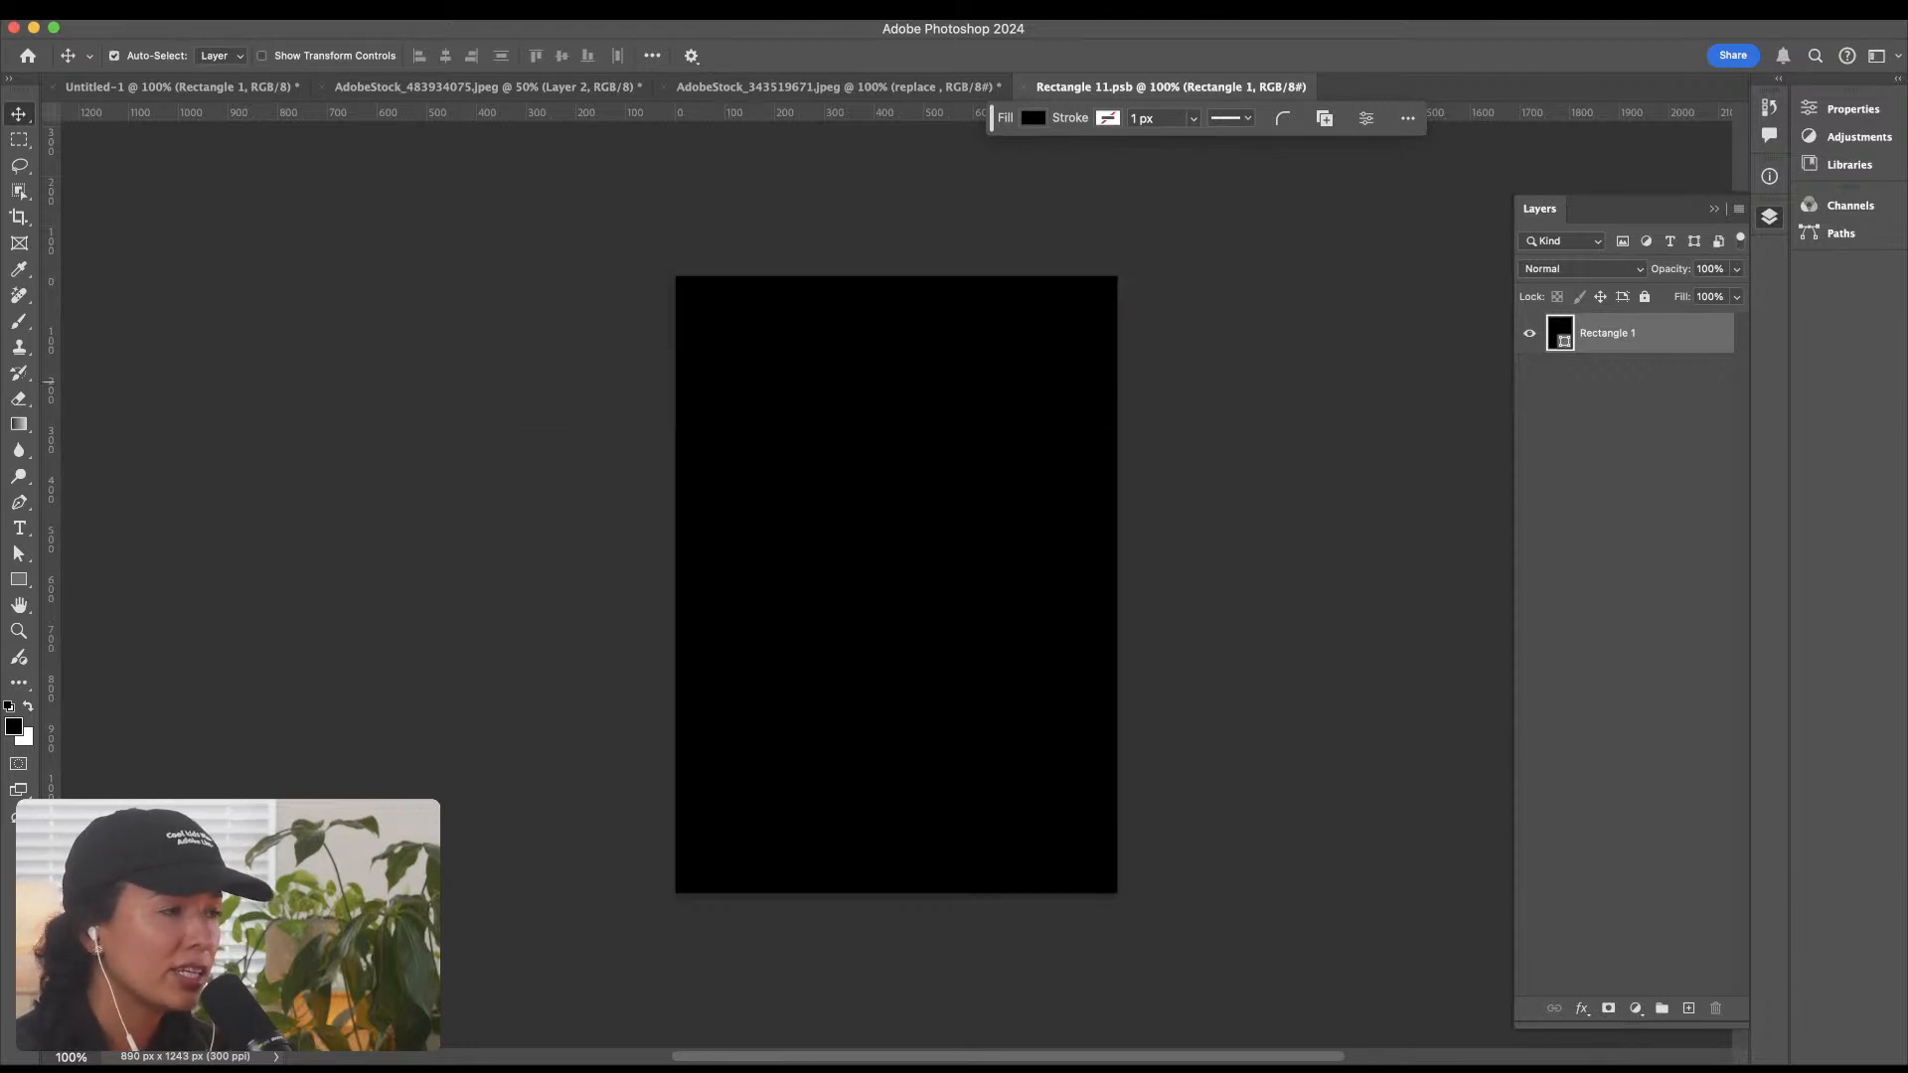
drag(1421, 1063, 953, 537)
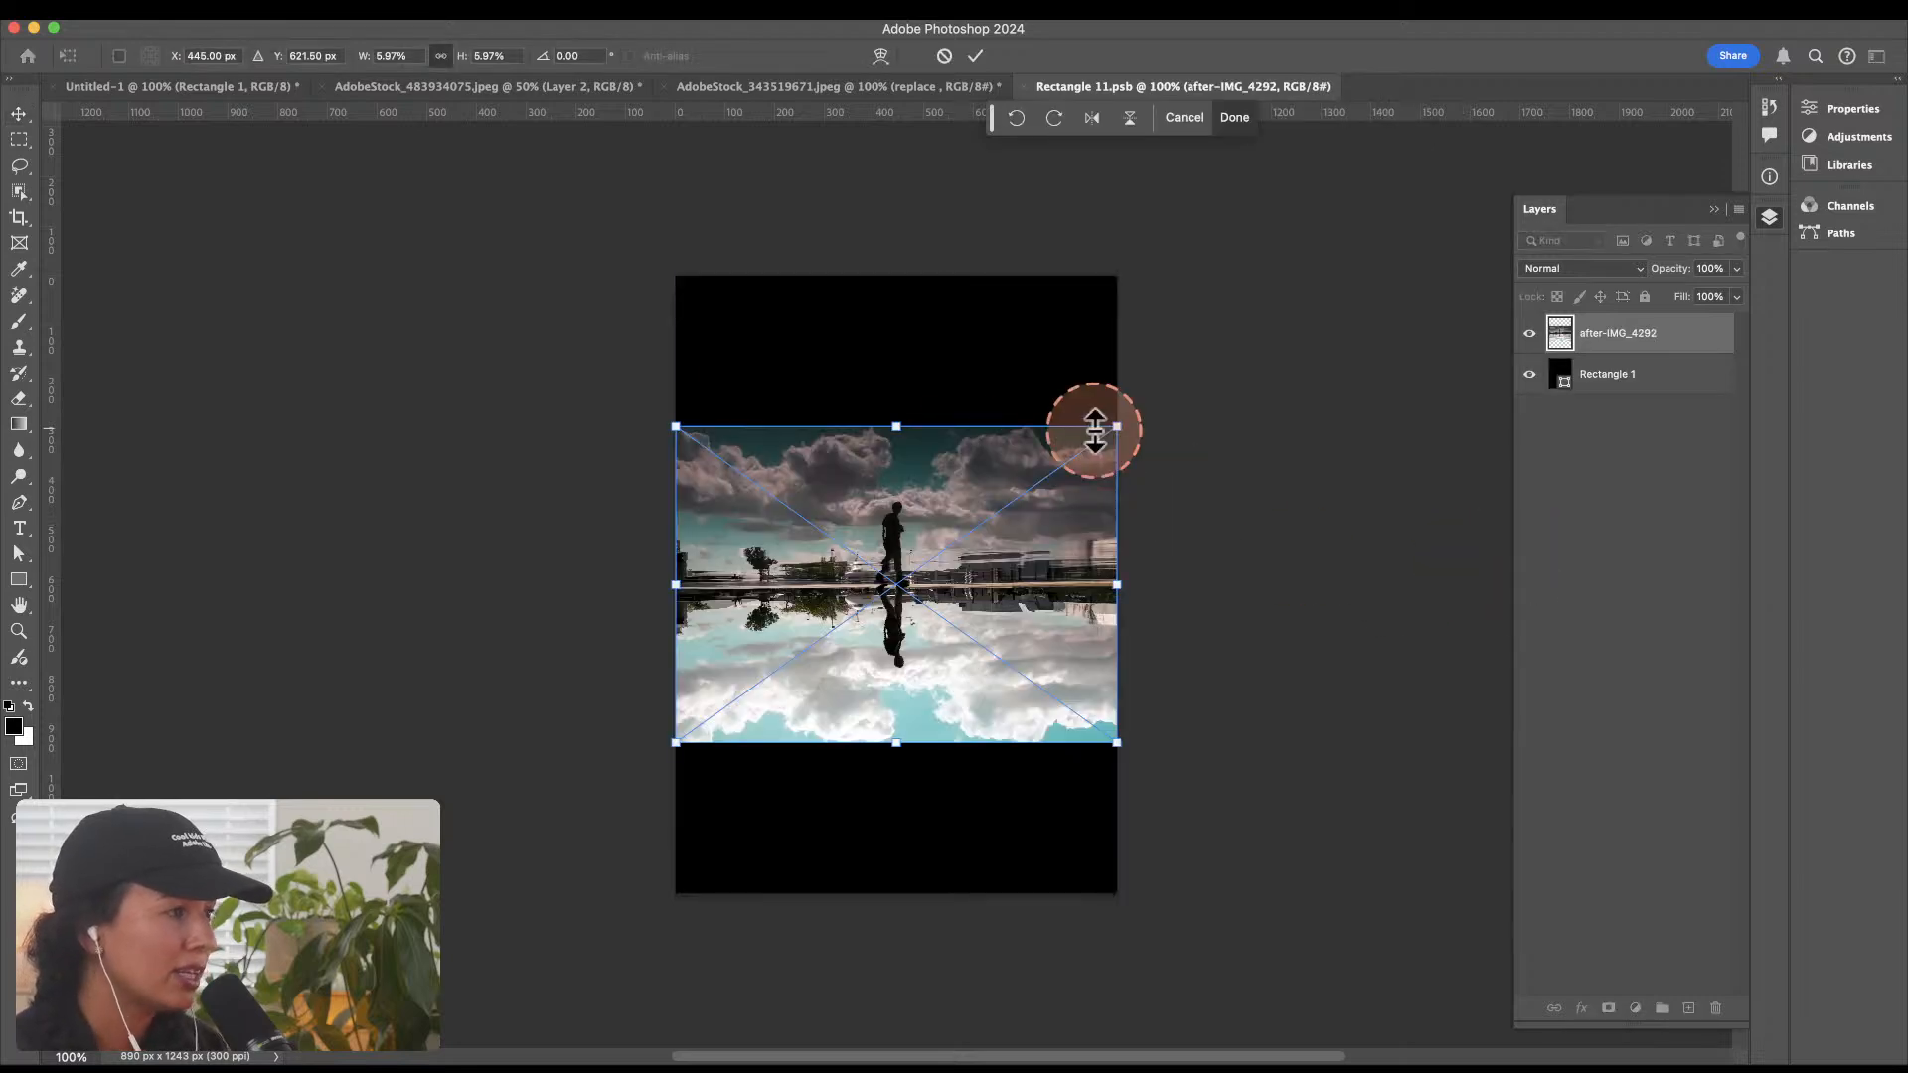
drag(1115, 426, 1308, 243)
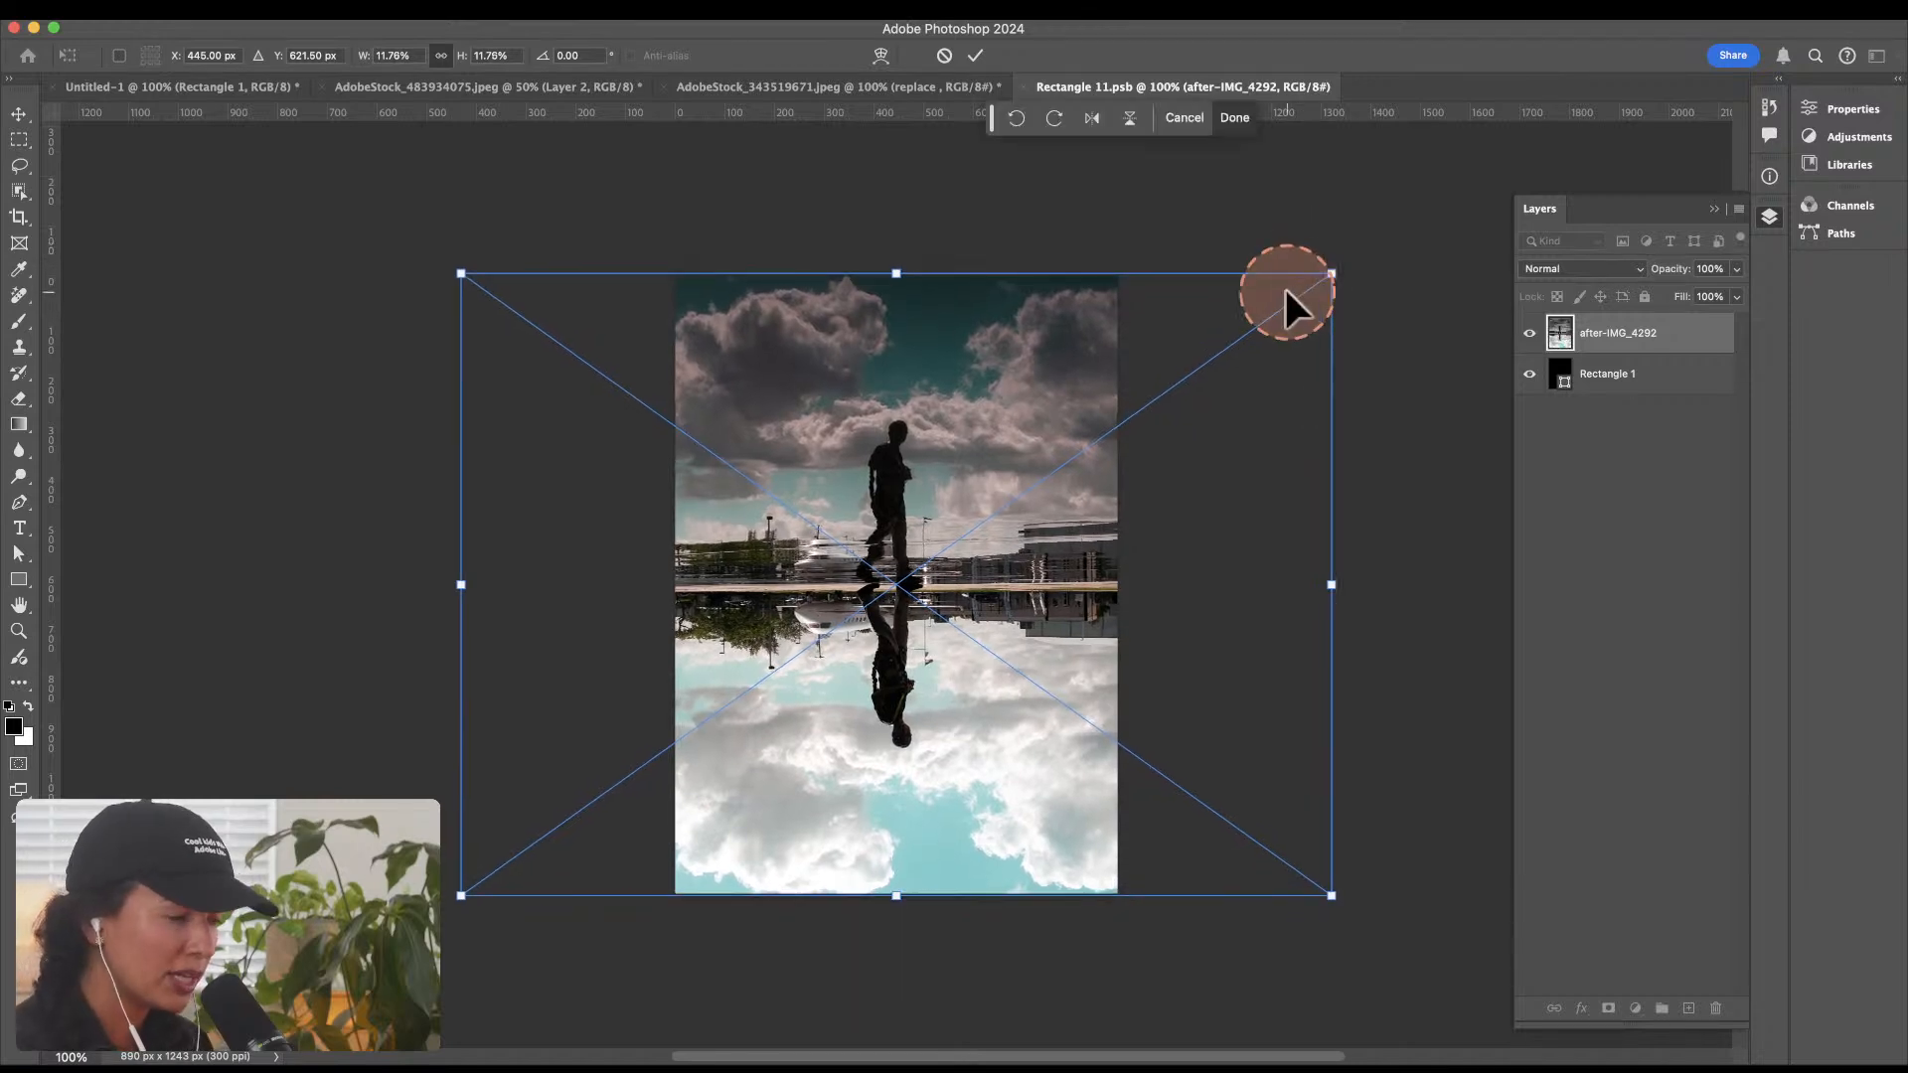
key(Return)
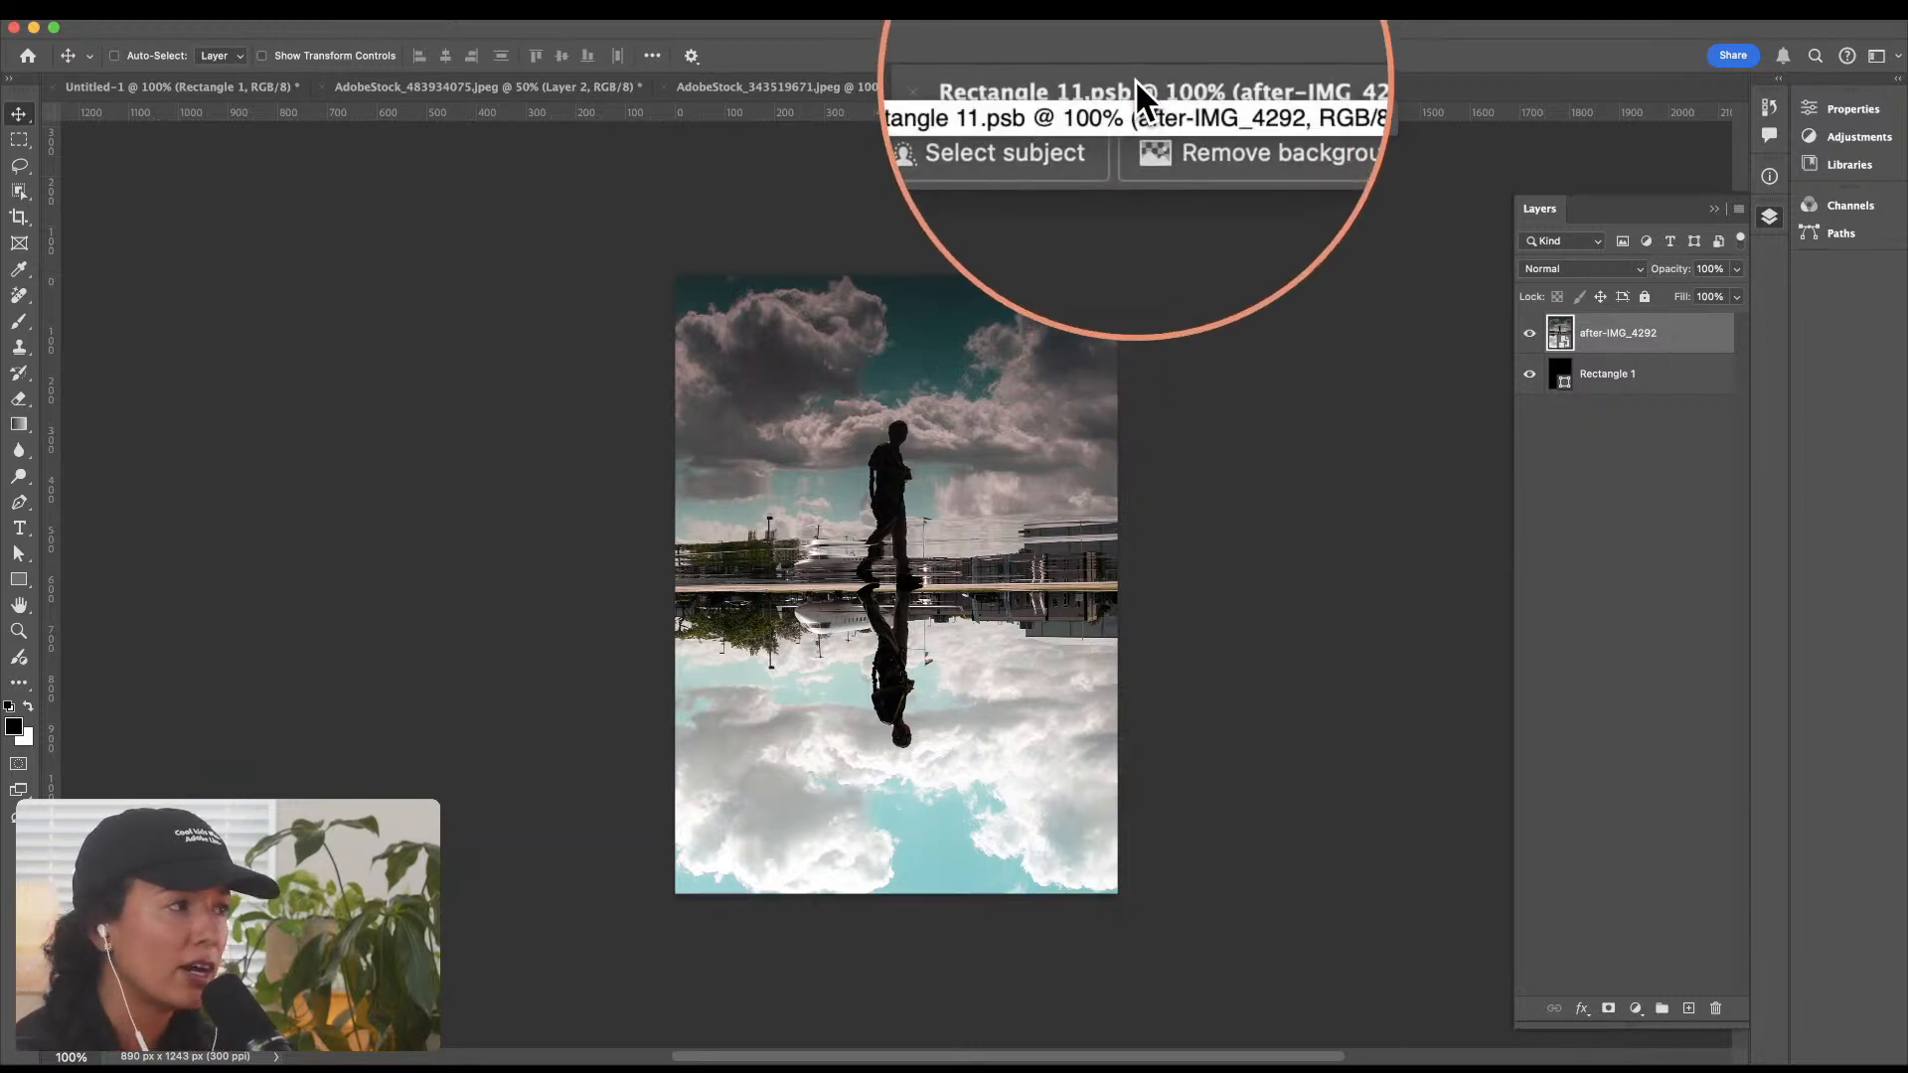
Step: Save the smart object's contents and set the replace layer's blend mode to Multiply in the AdobeStock_343519671.jpeg room photo
key(super+s)
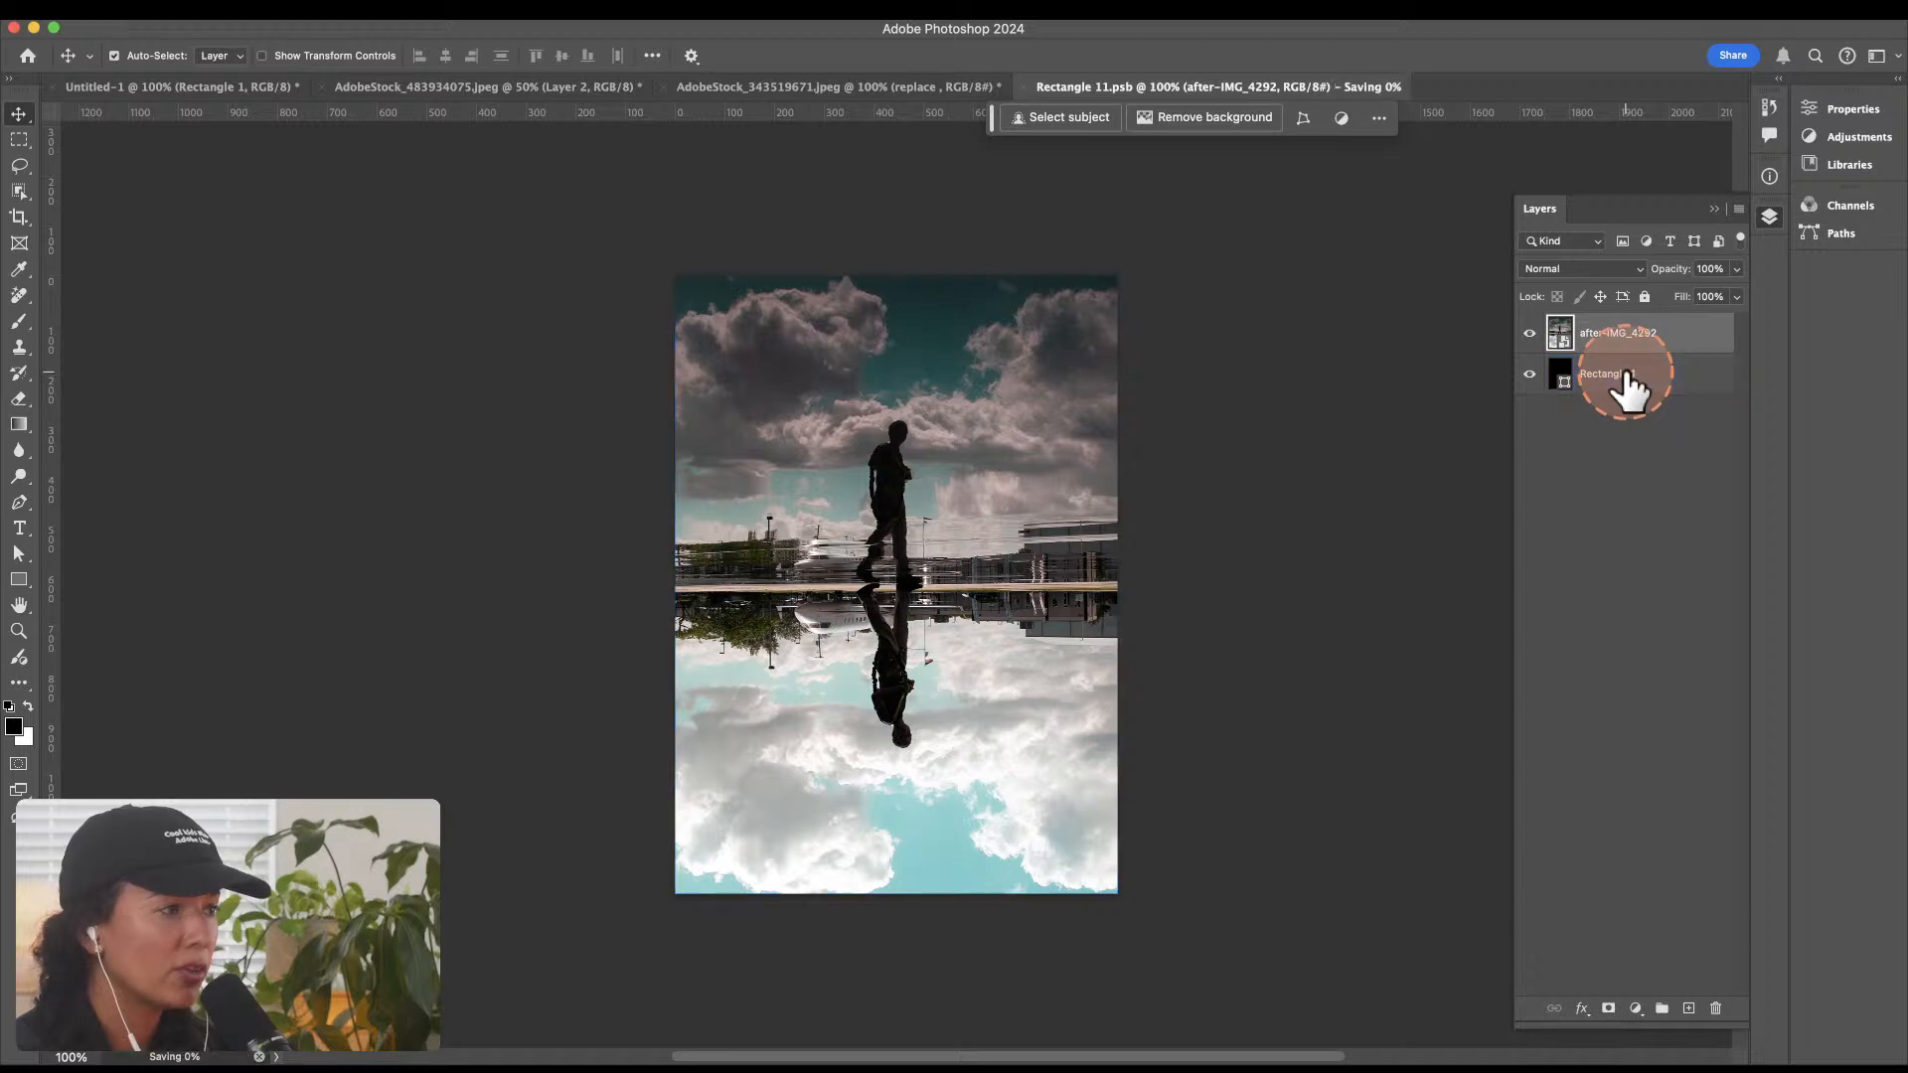
click(1627, 382)
click(838, 87)
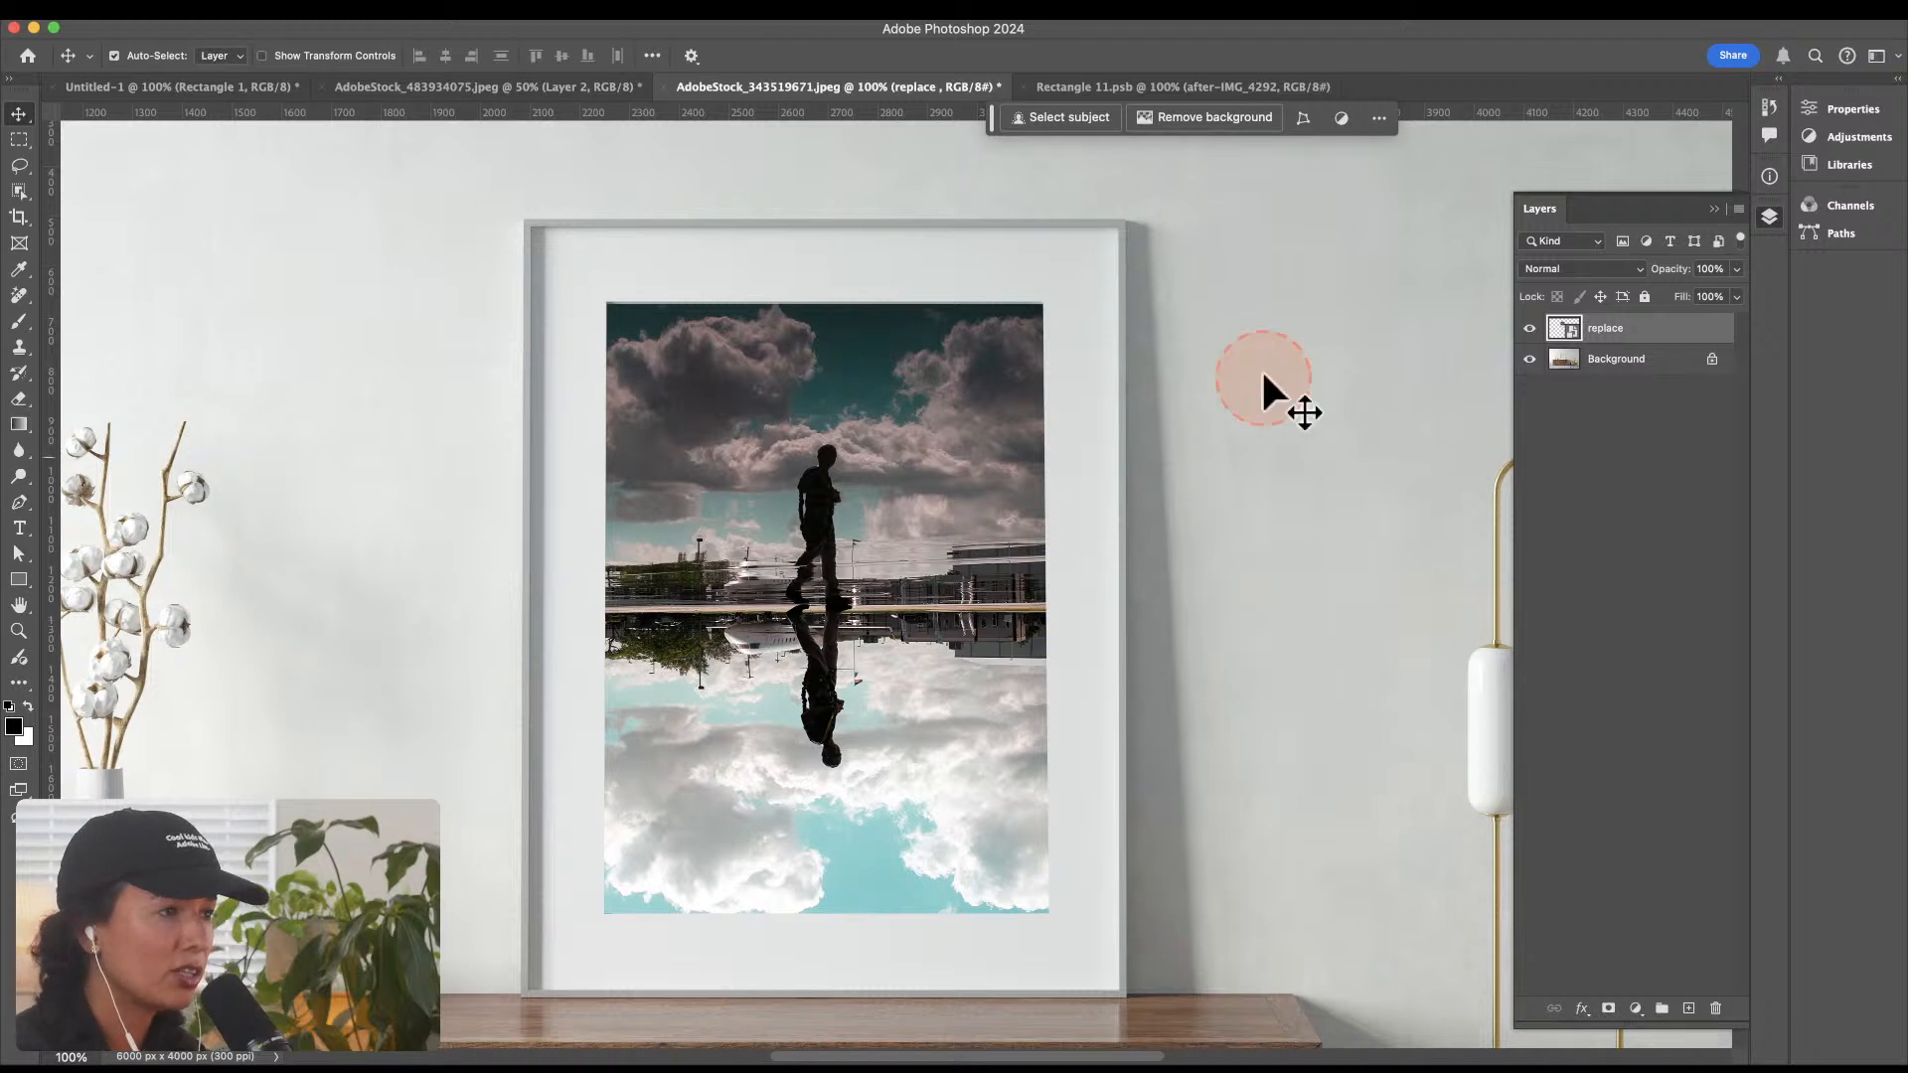
click(1530, 269)
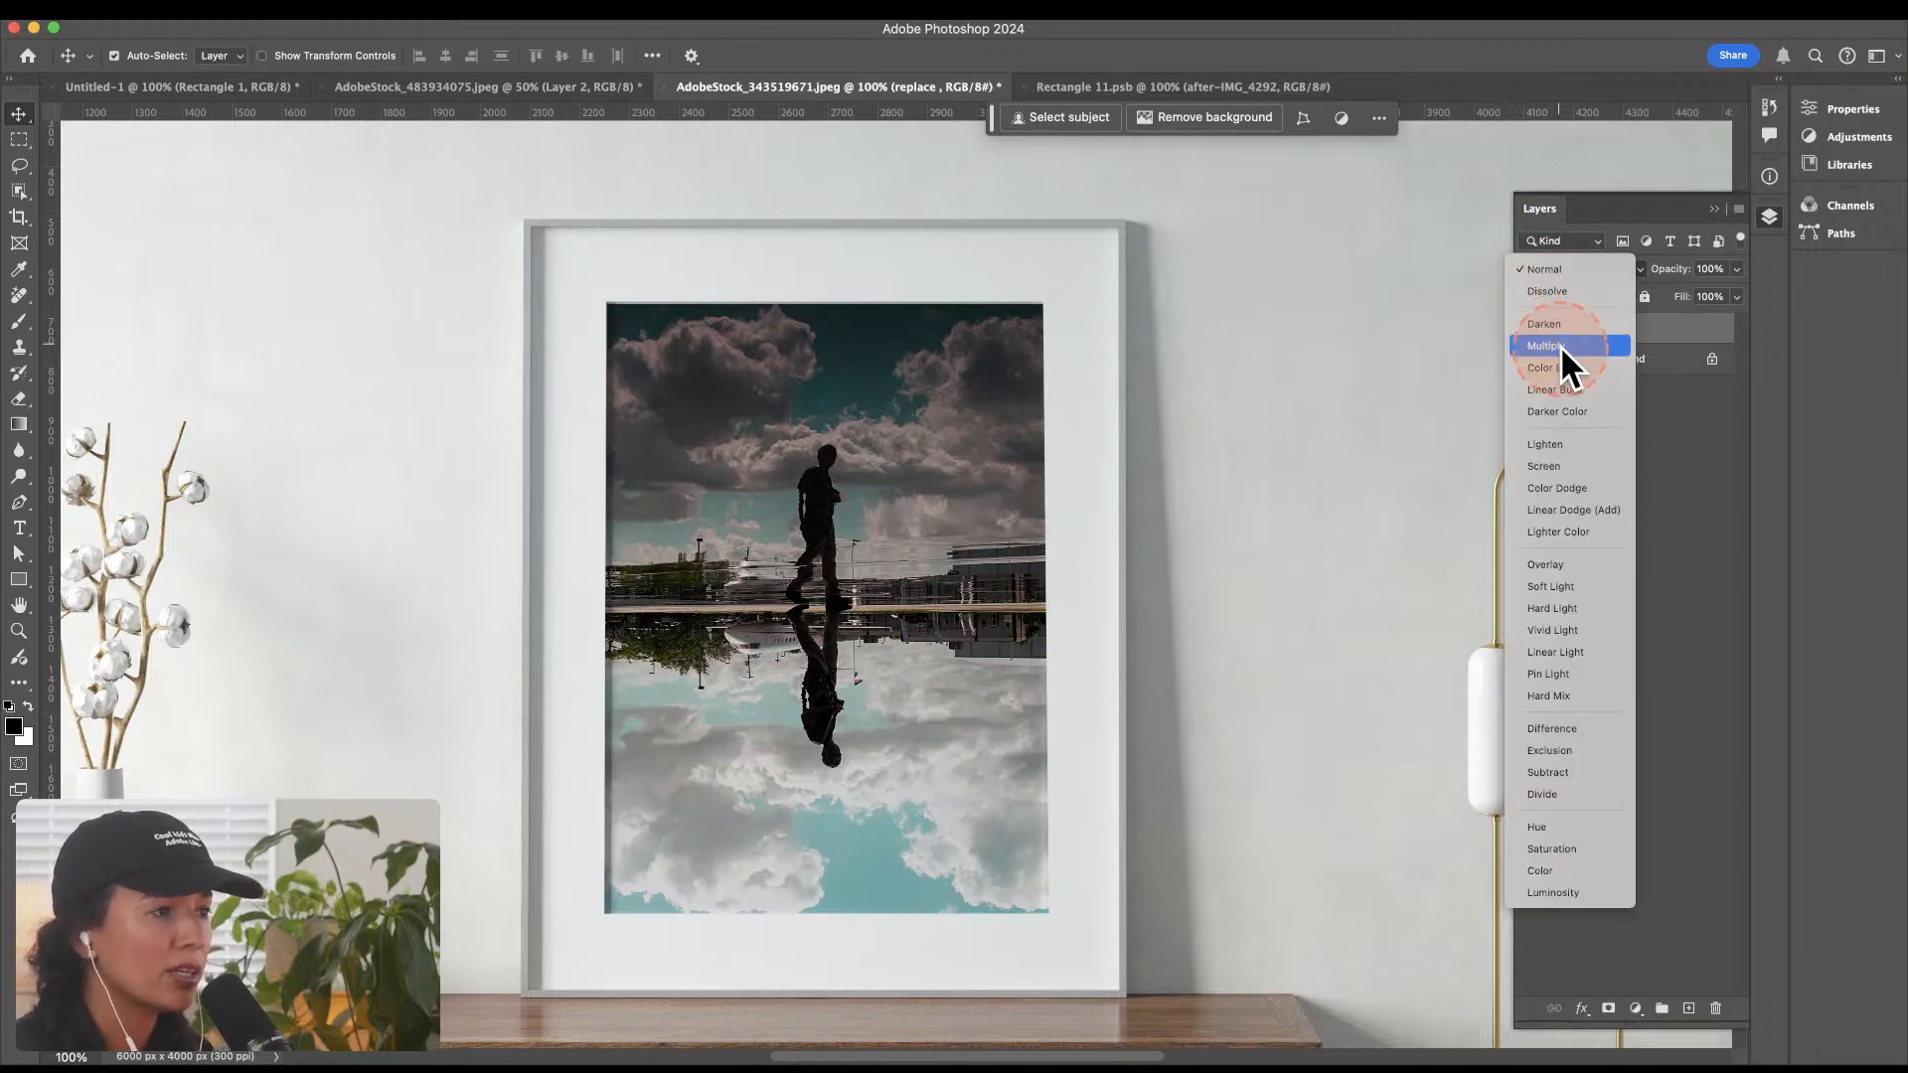
click(1560, 346)
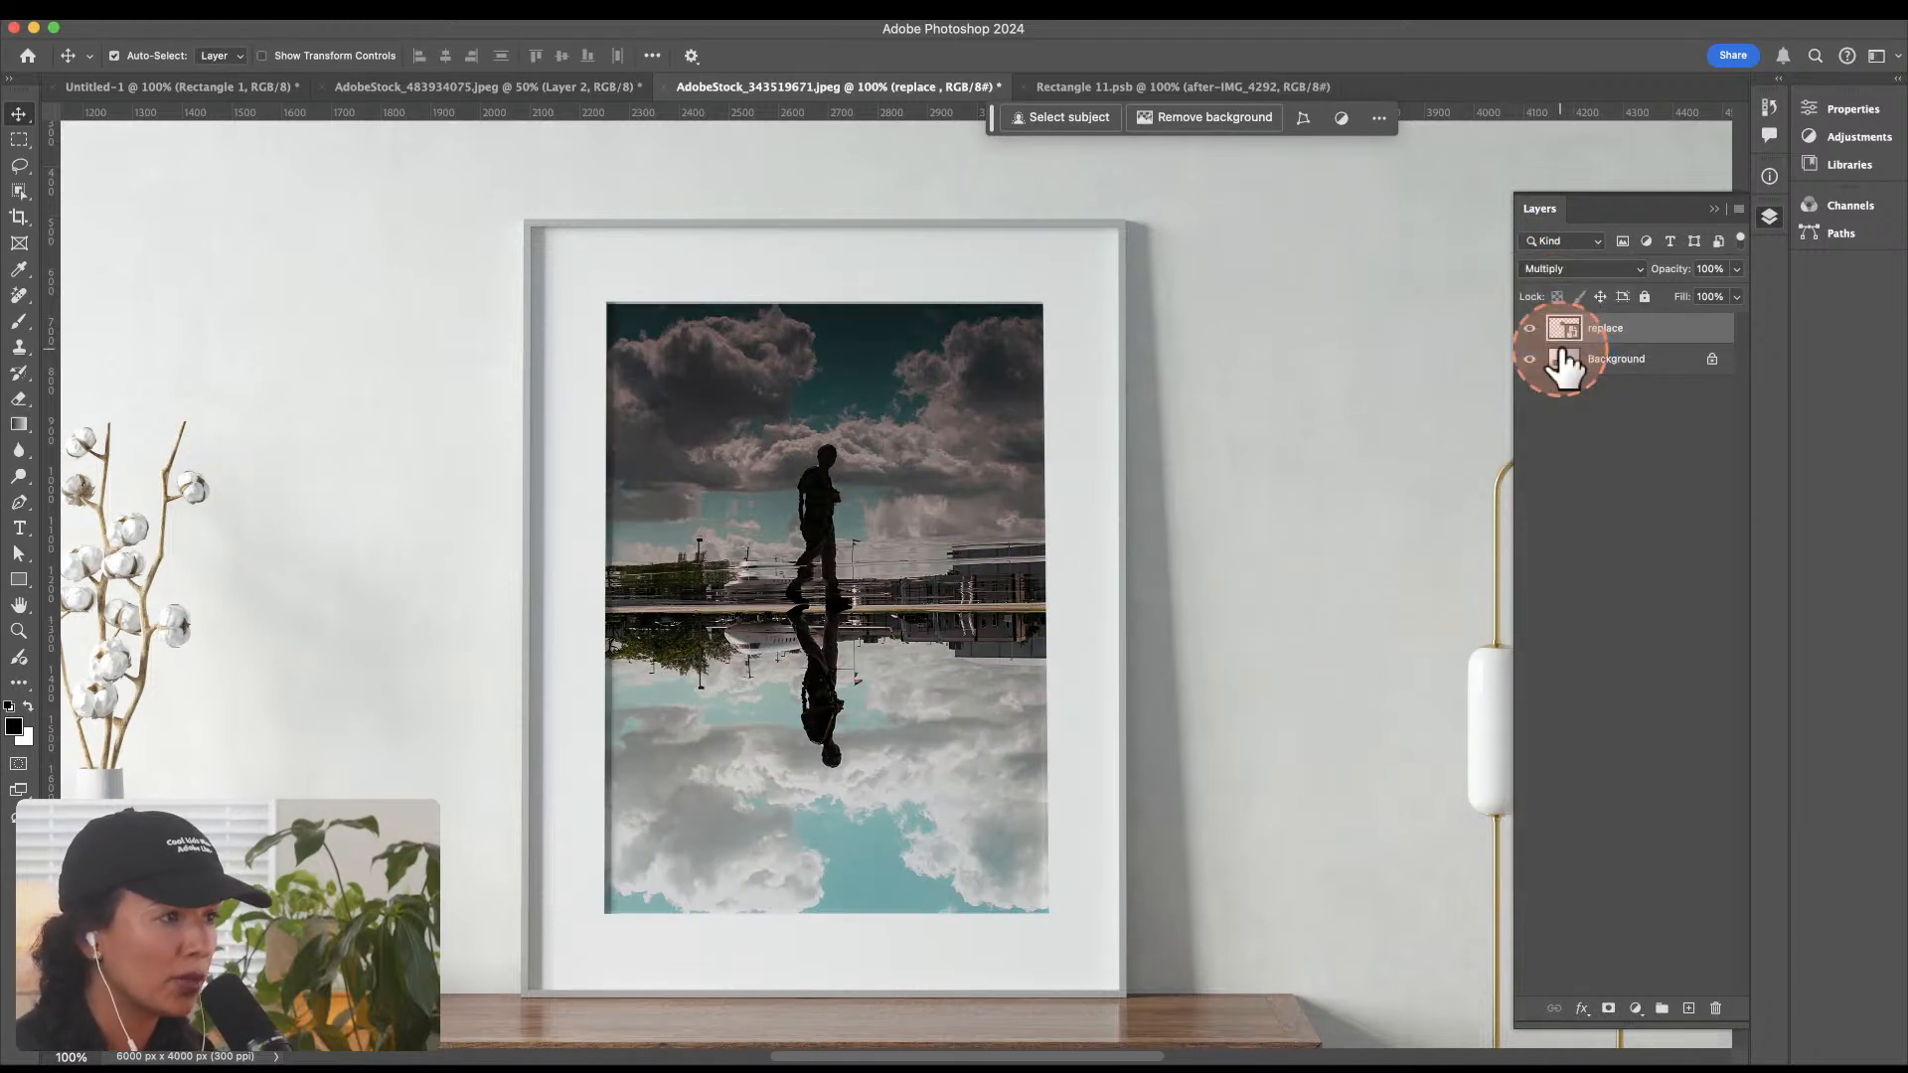
Step: Return to the replace smart object's contents and preview the candidate photos in Finder, including CYN09201.jpg and CYN09252.jpg
click(1159, 87)
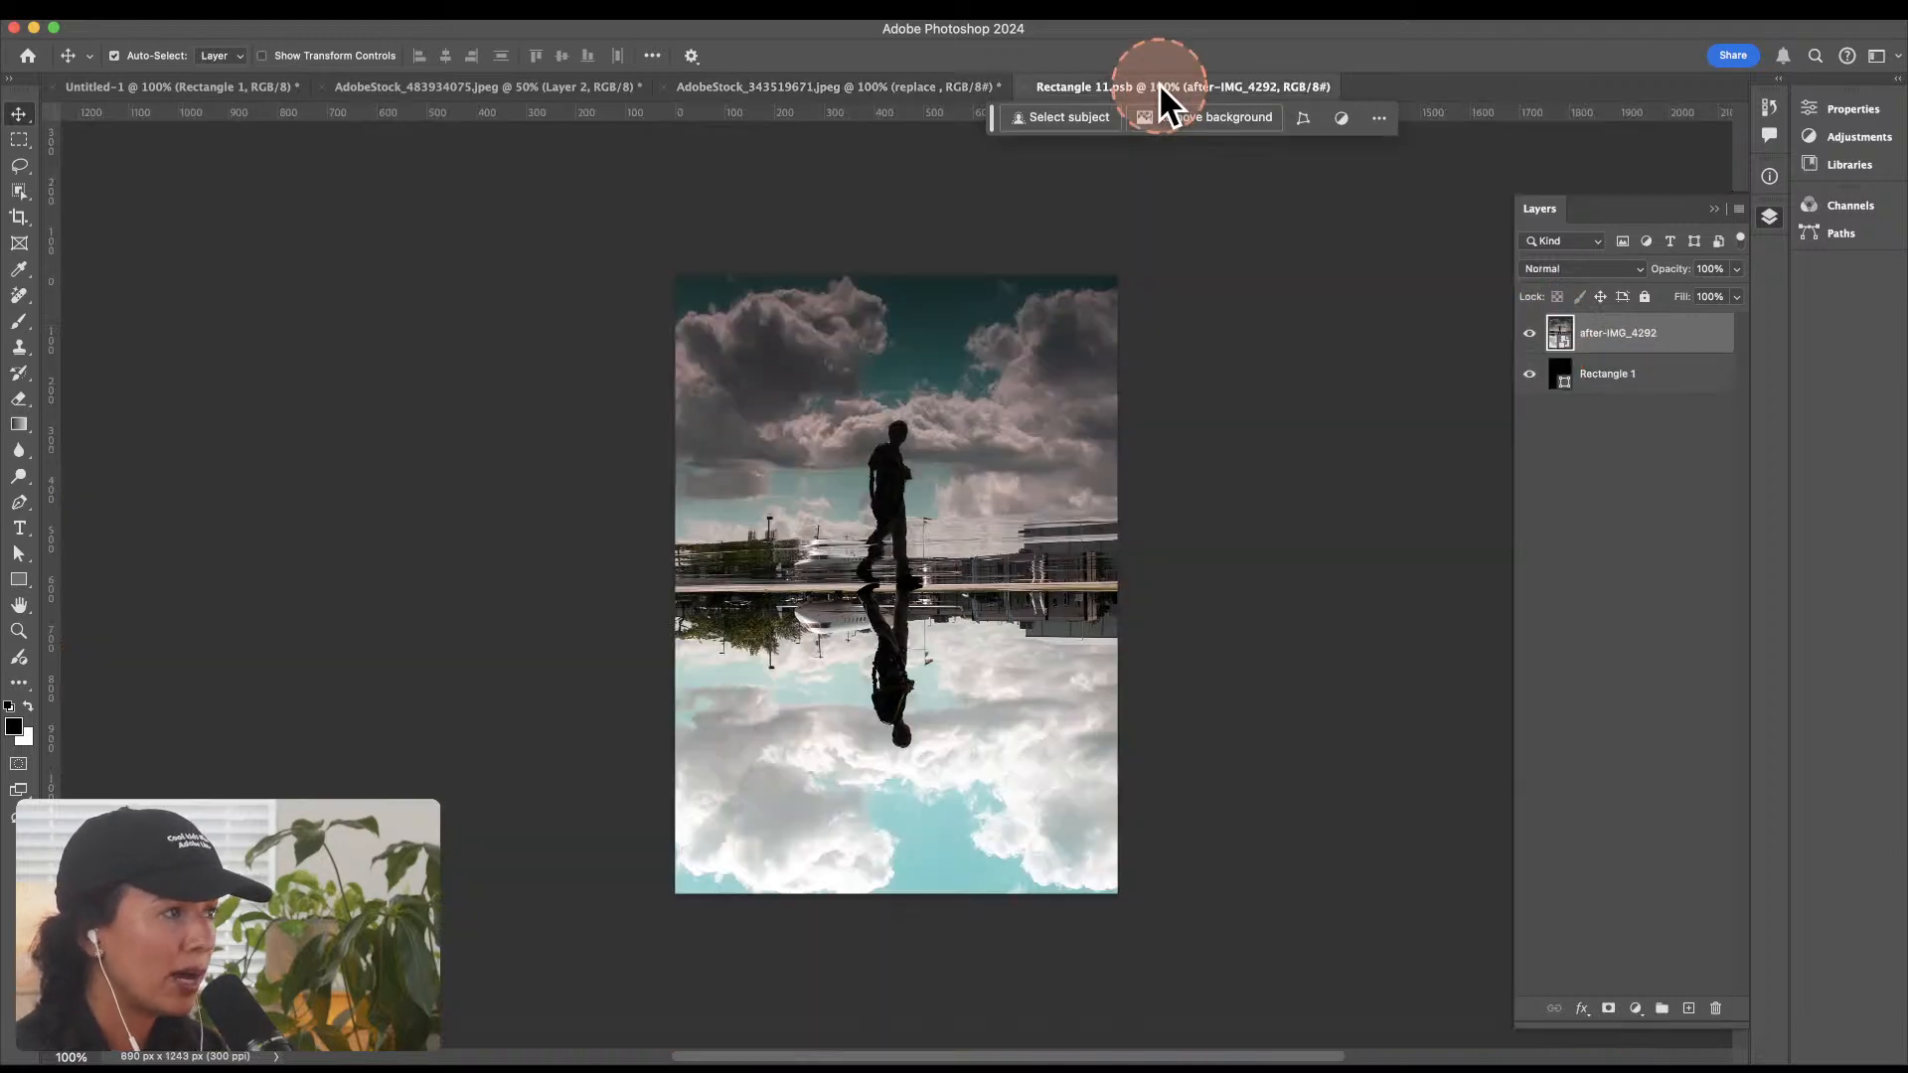
key(super+Tab)
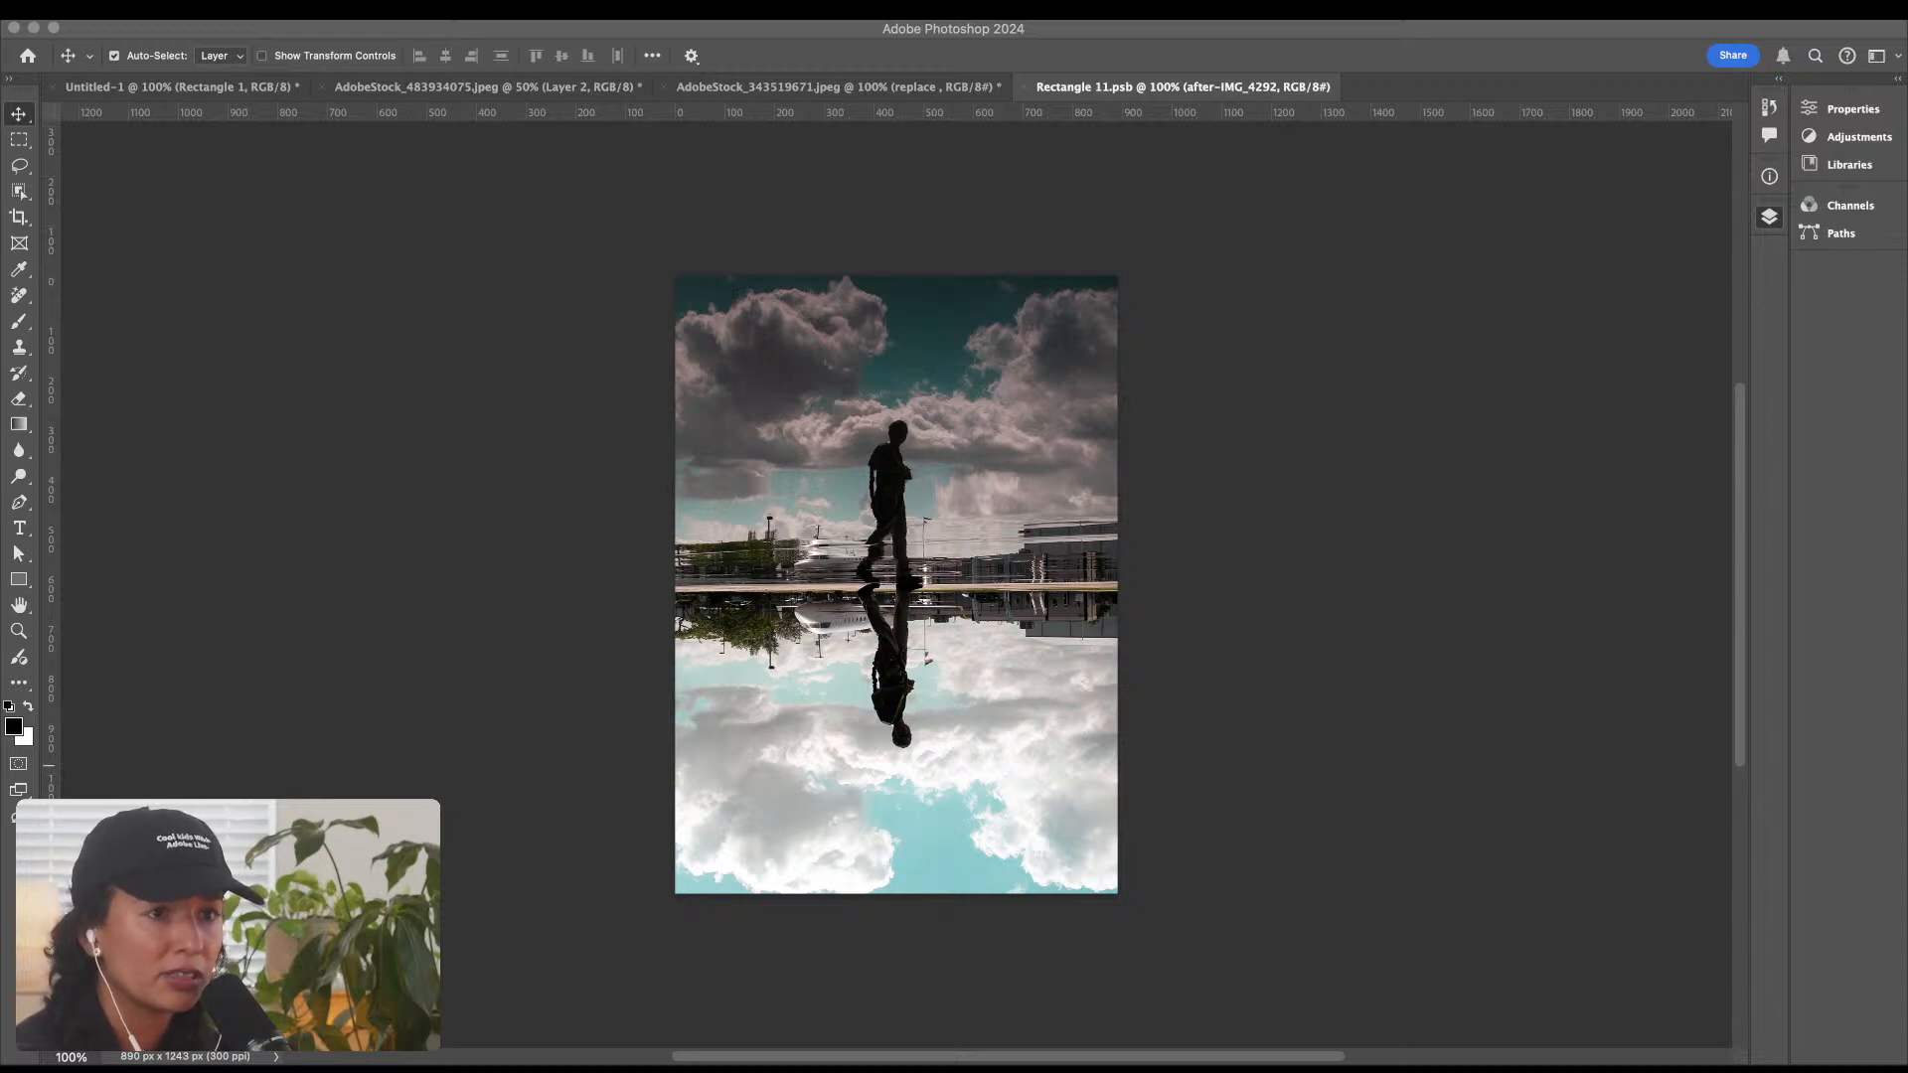
key(space)
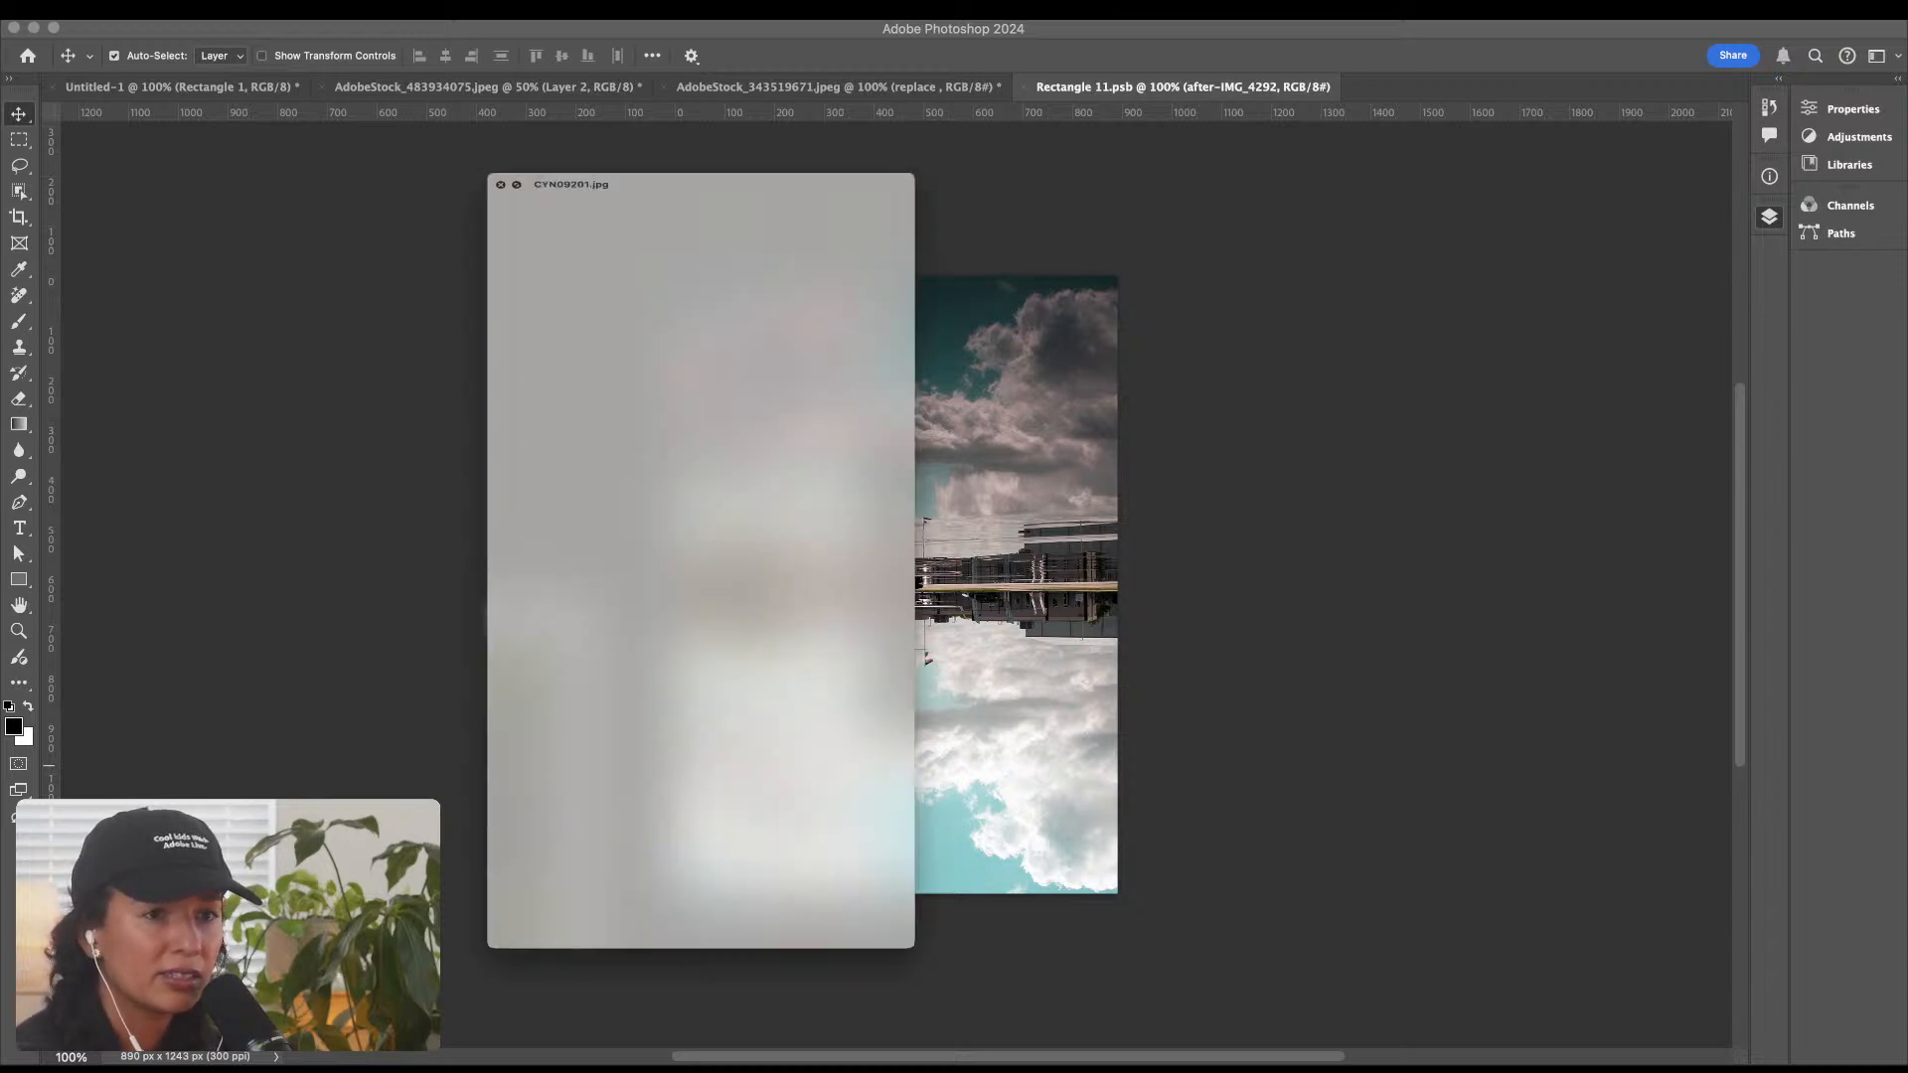
key(space)
key(space)
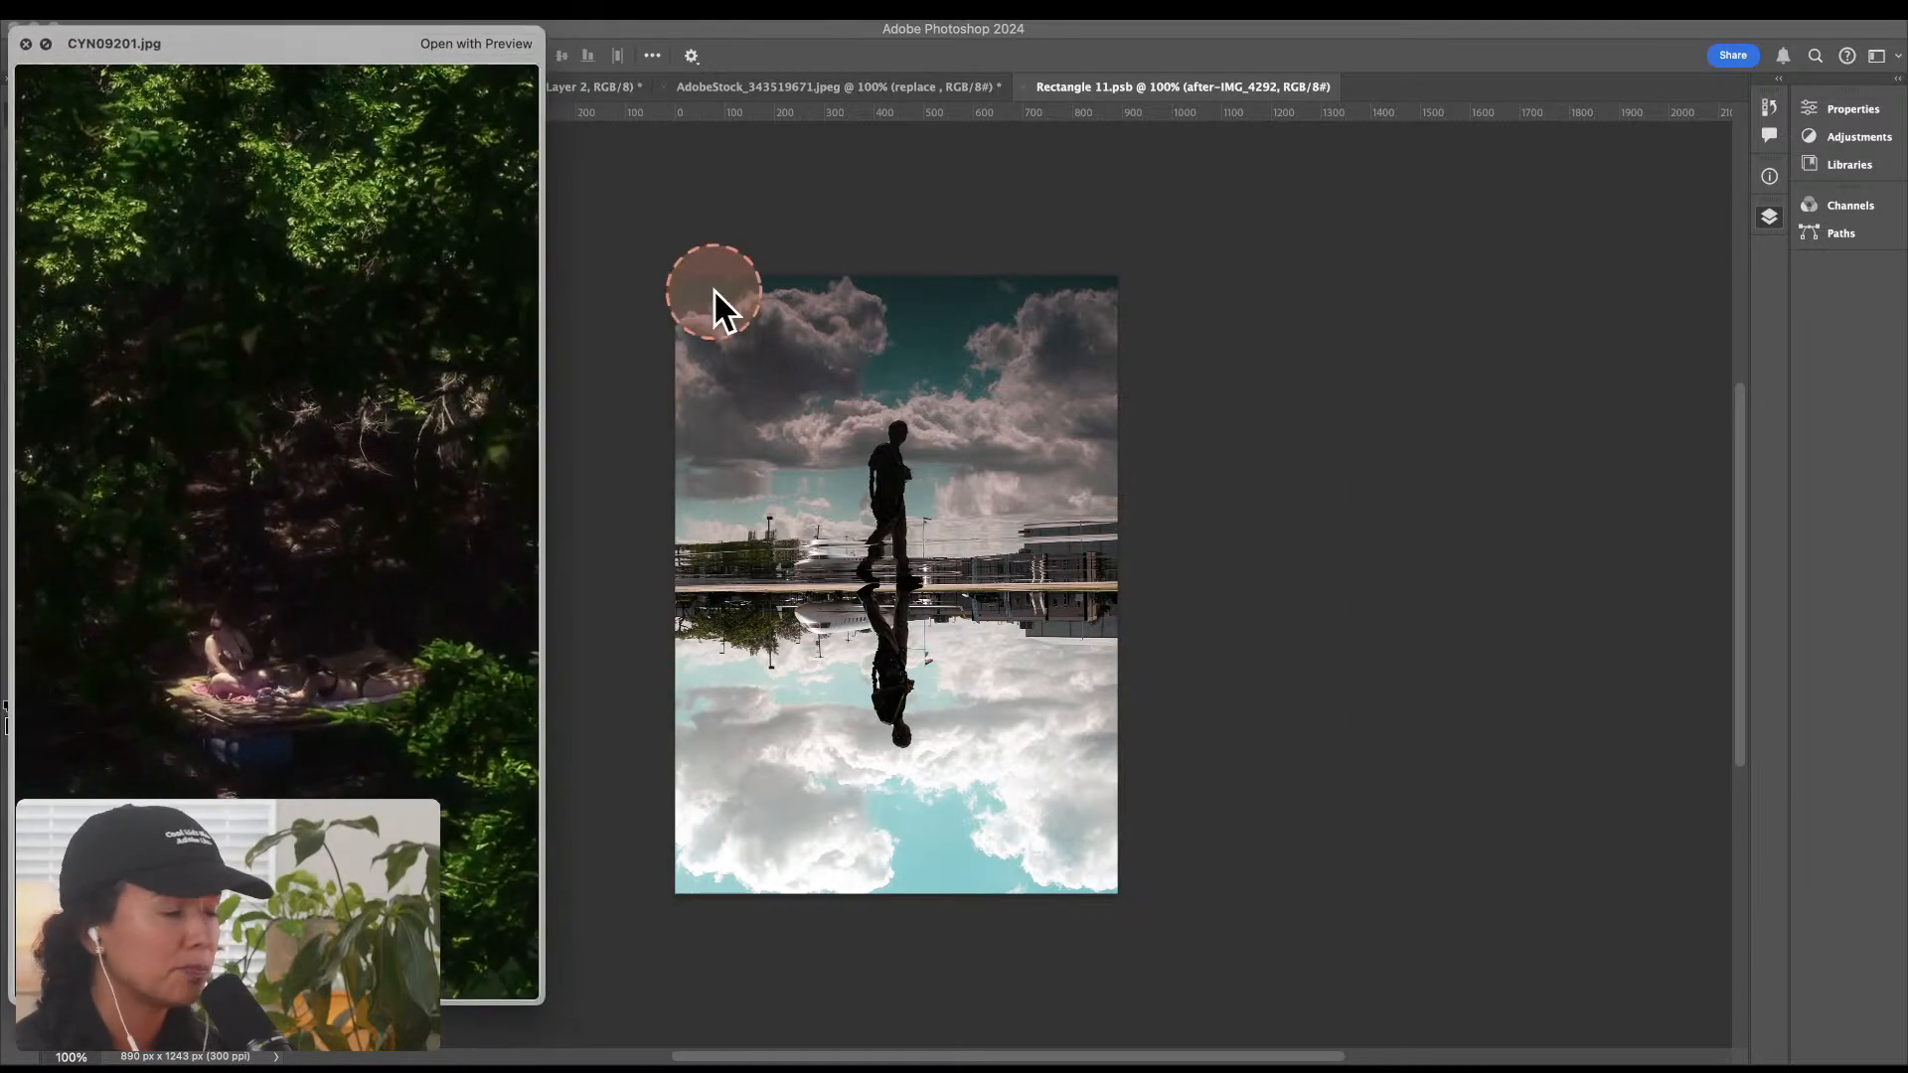
drag(300, 62, 954, 58)
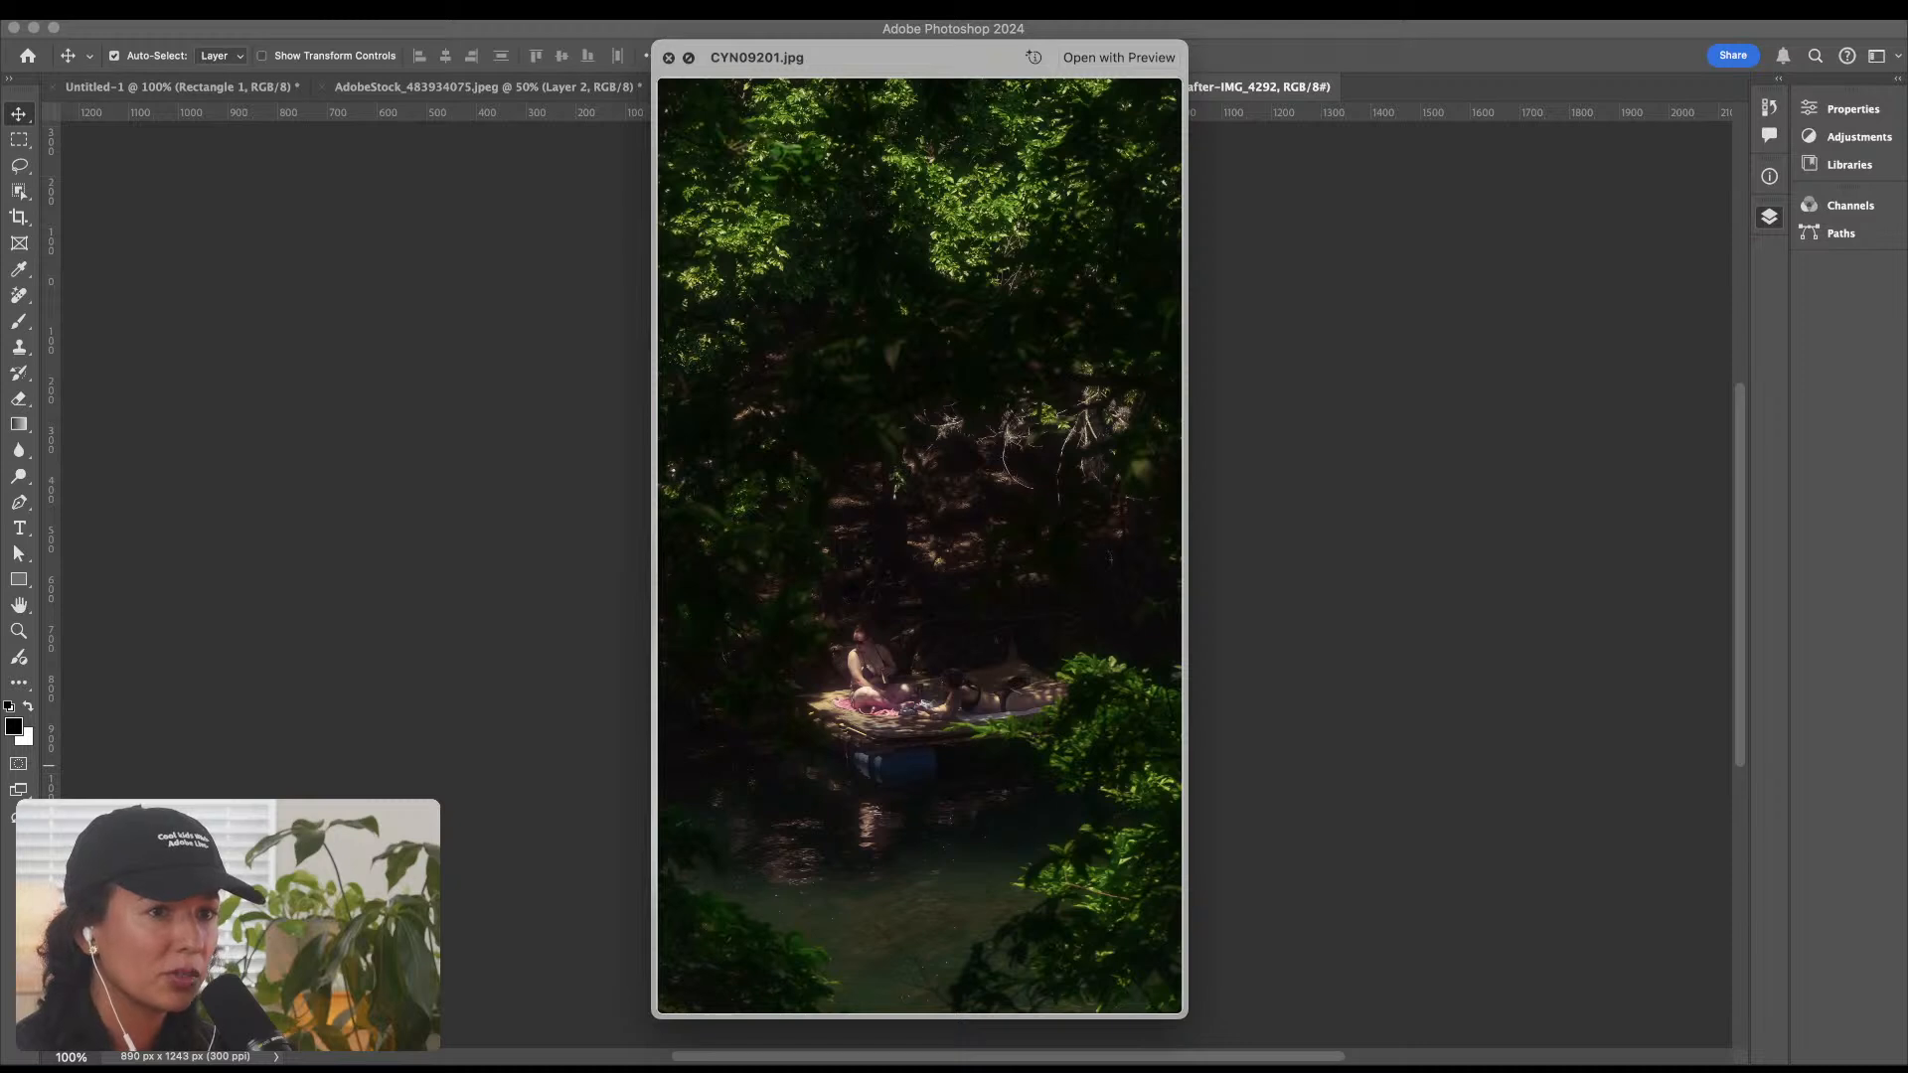
key(Right)
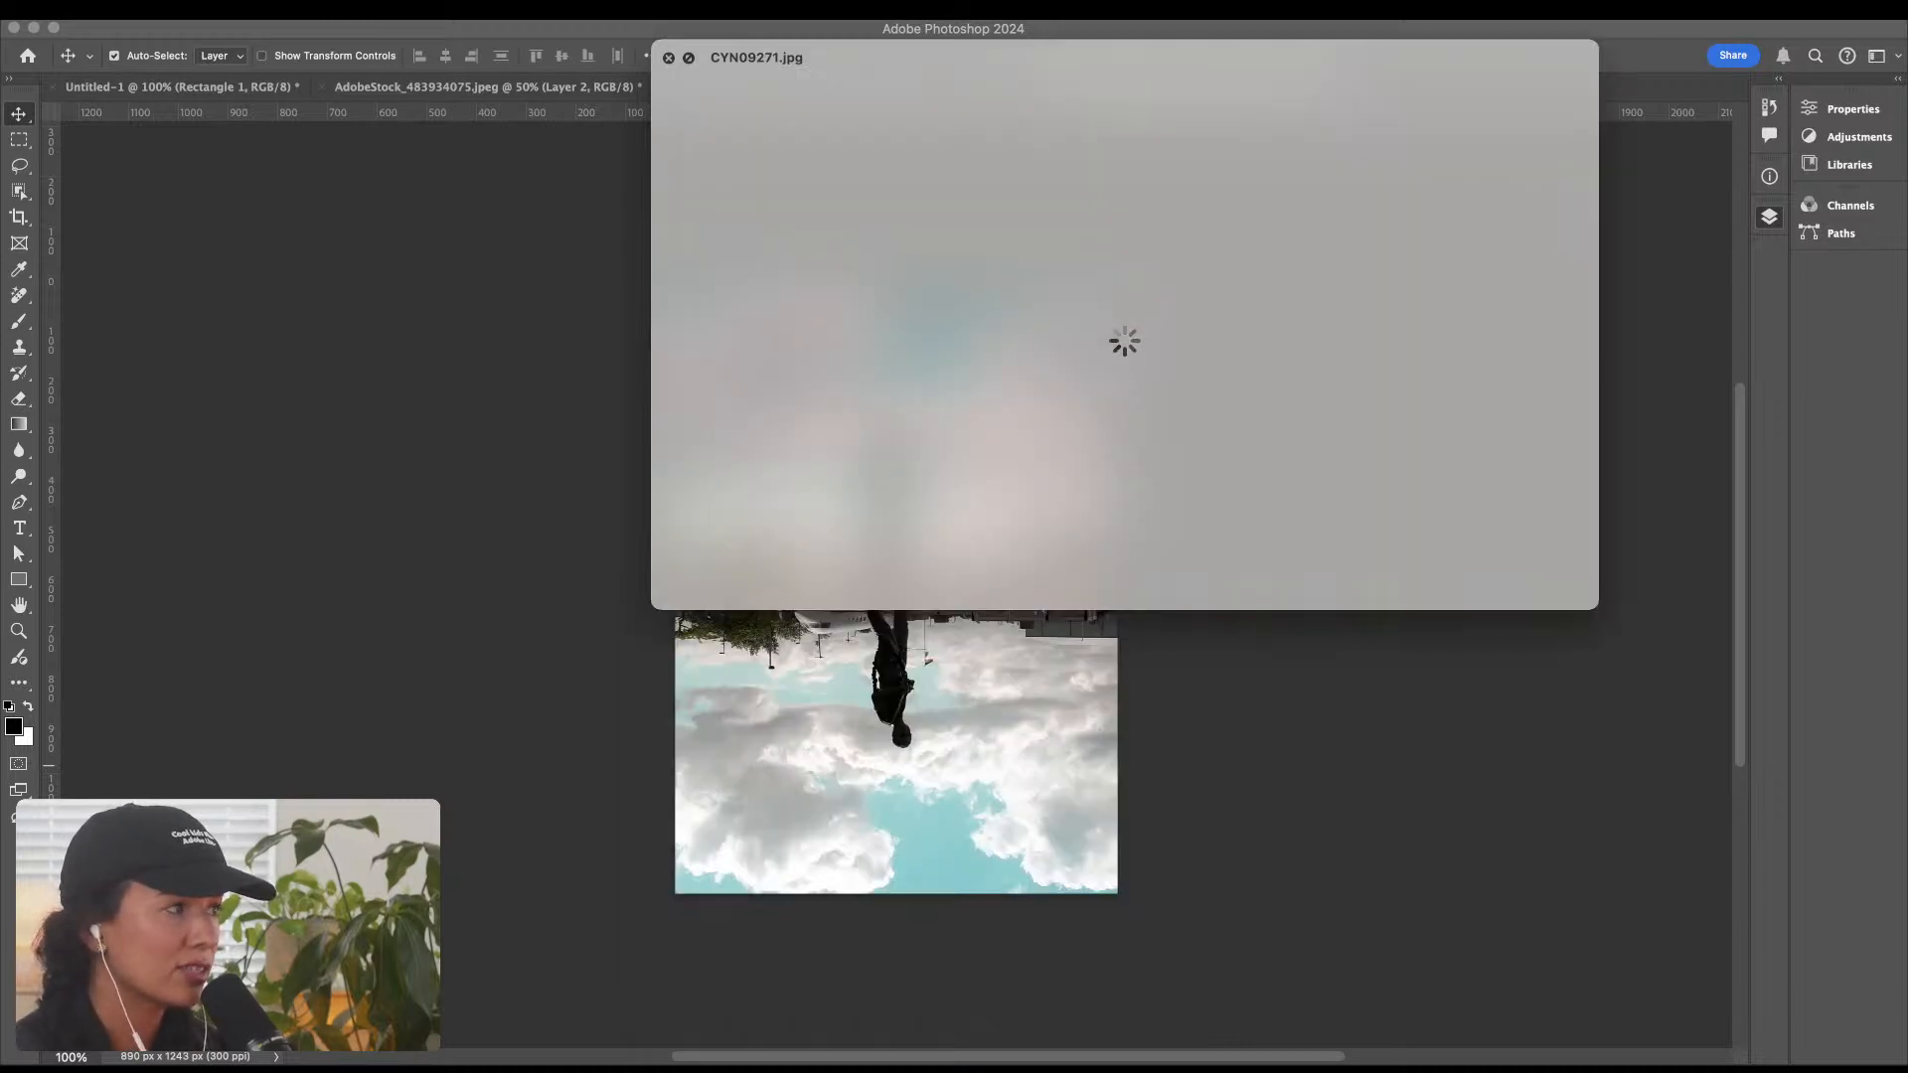
key(Right)
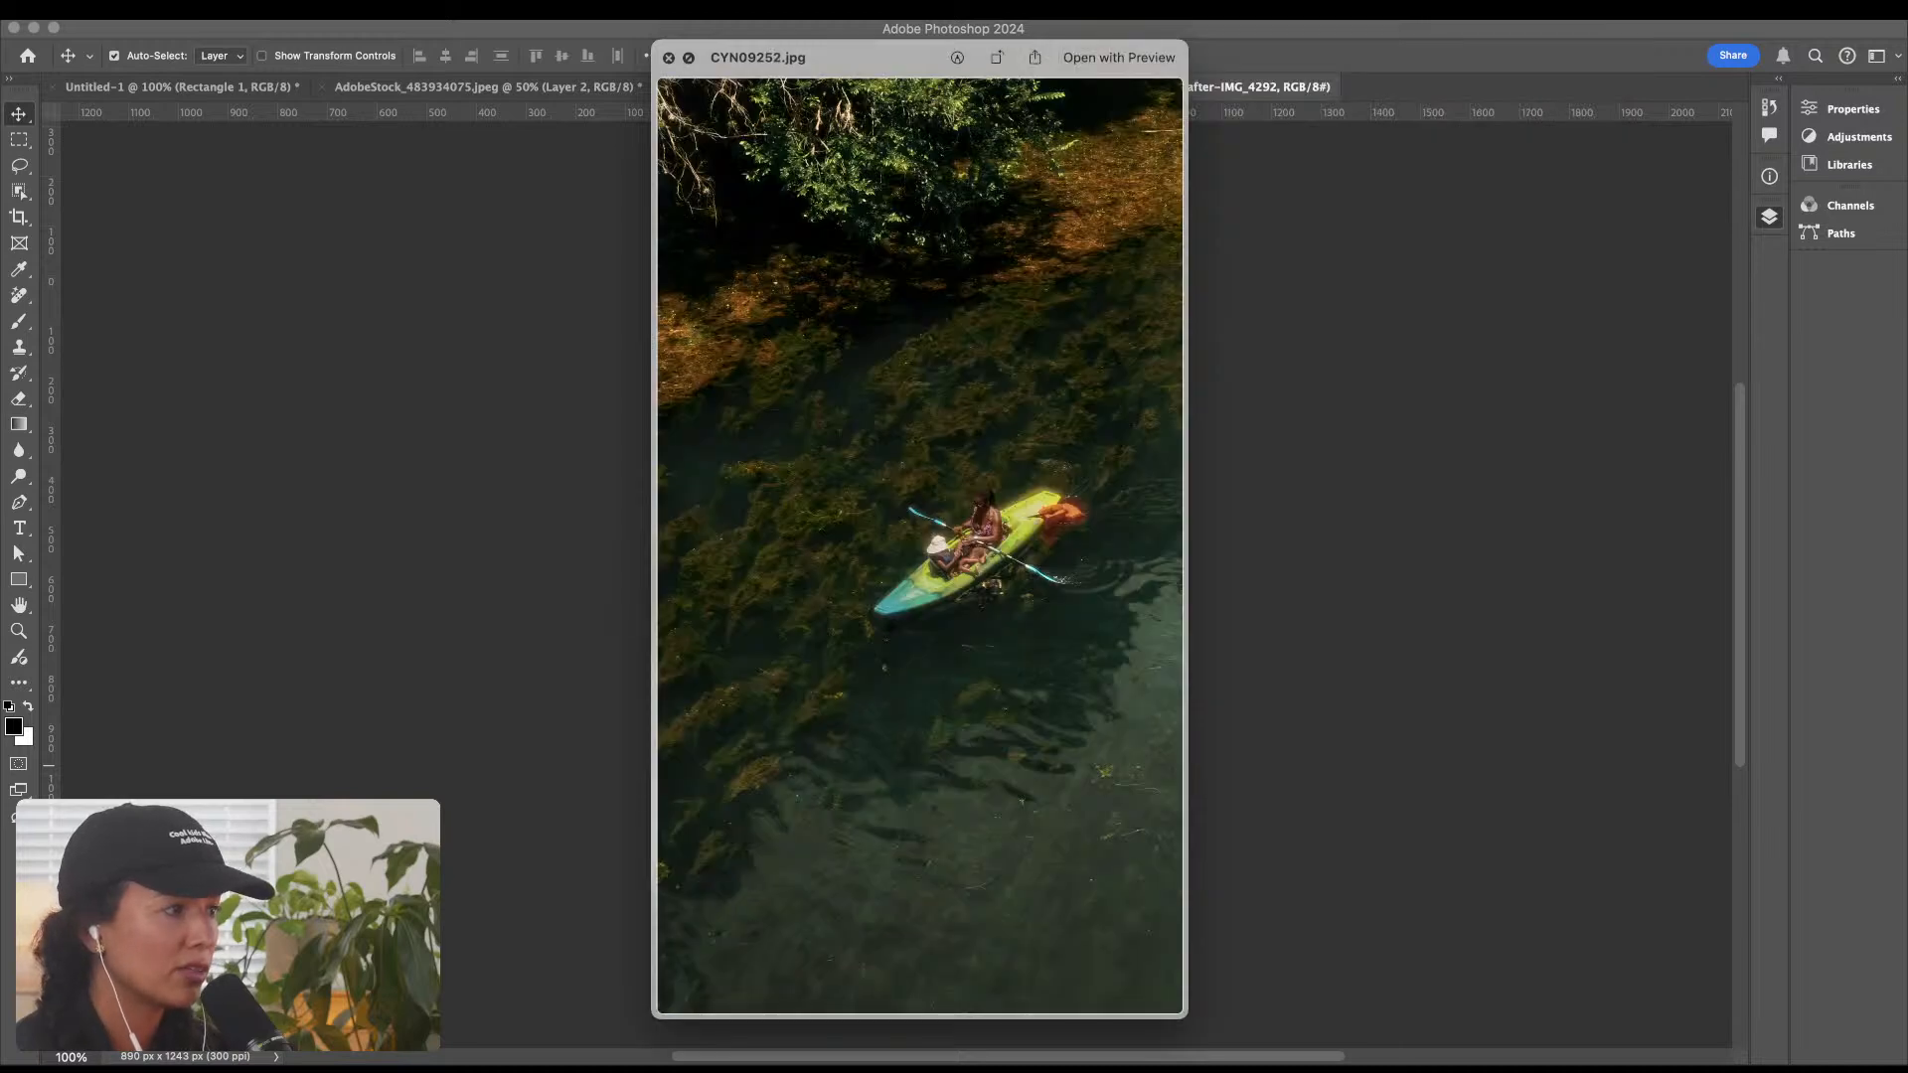
key(space)
Step: Place the CYN09252 photo in the smart object, scale it up to cover the whole canvas, and save the contents
drag(1888, 695, 894, 518)
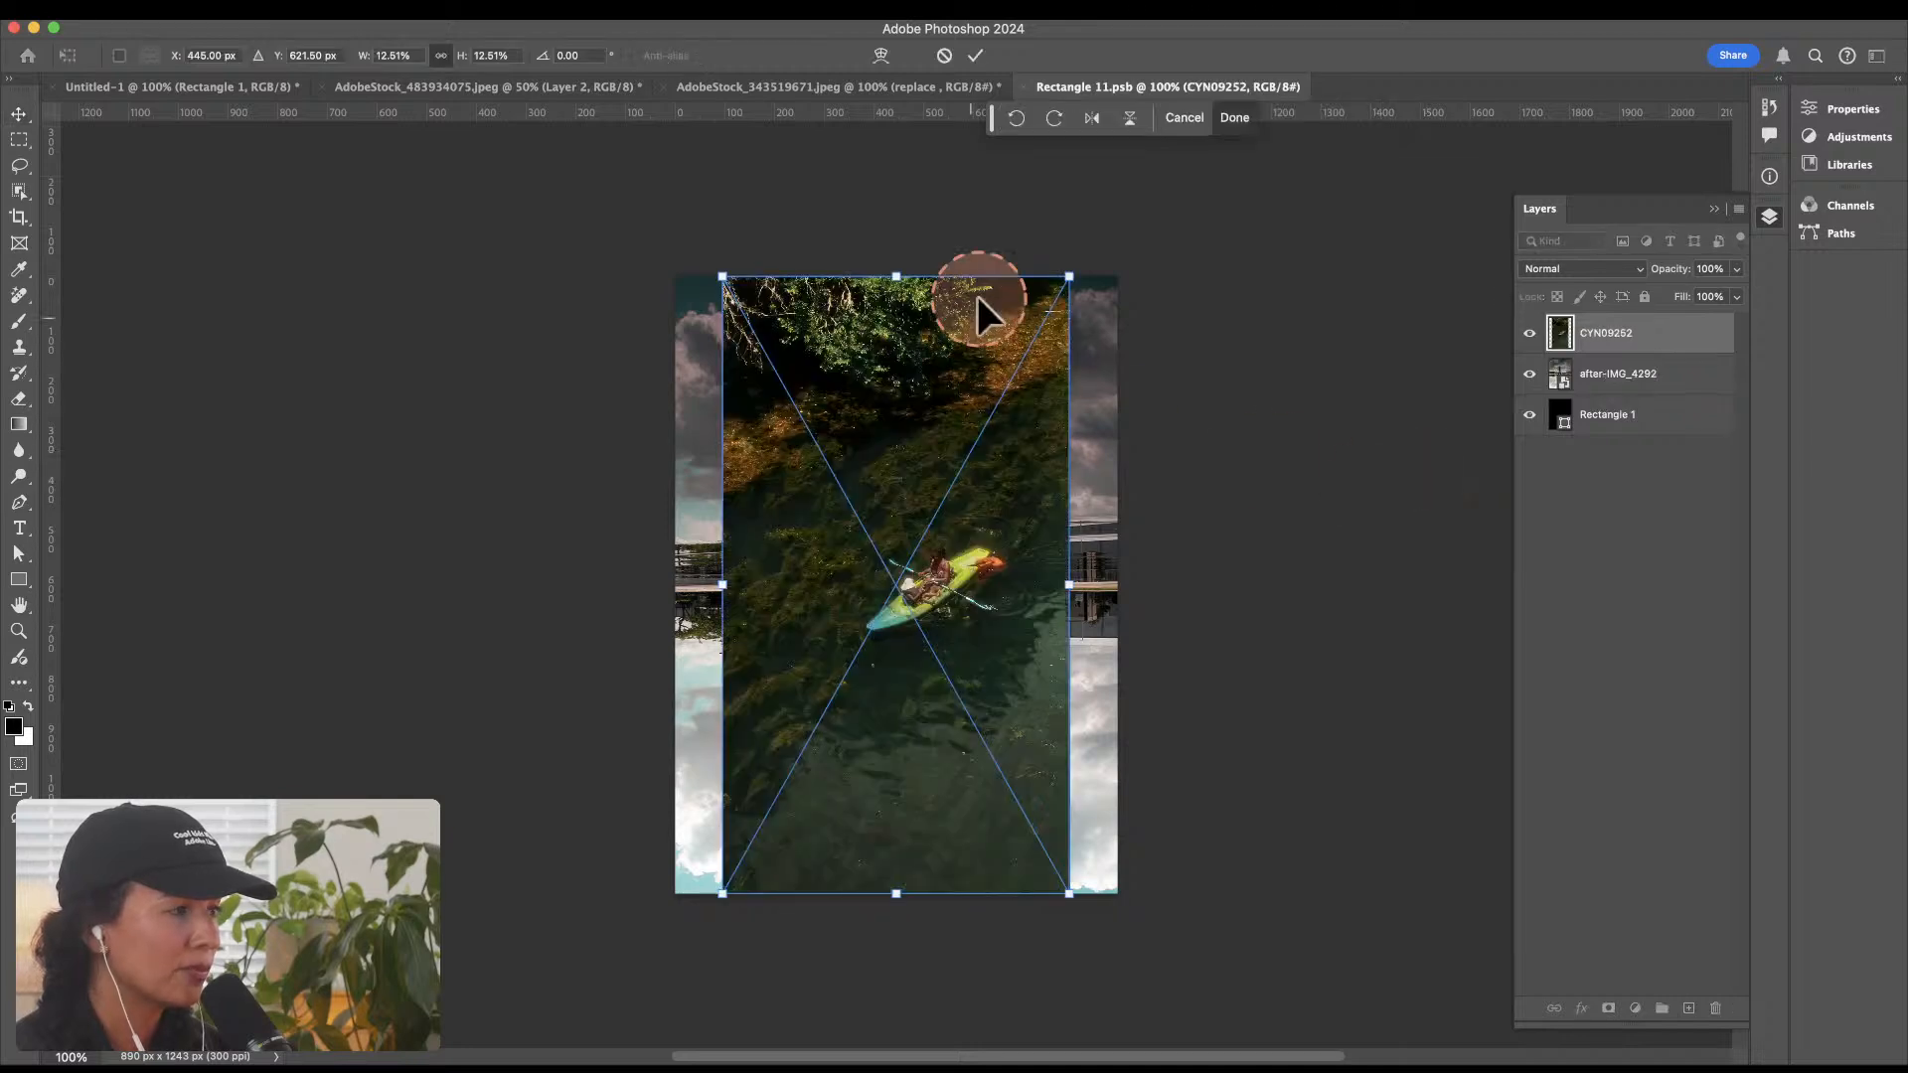
drag(1069, 277, 1160, 191)
key(Return)
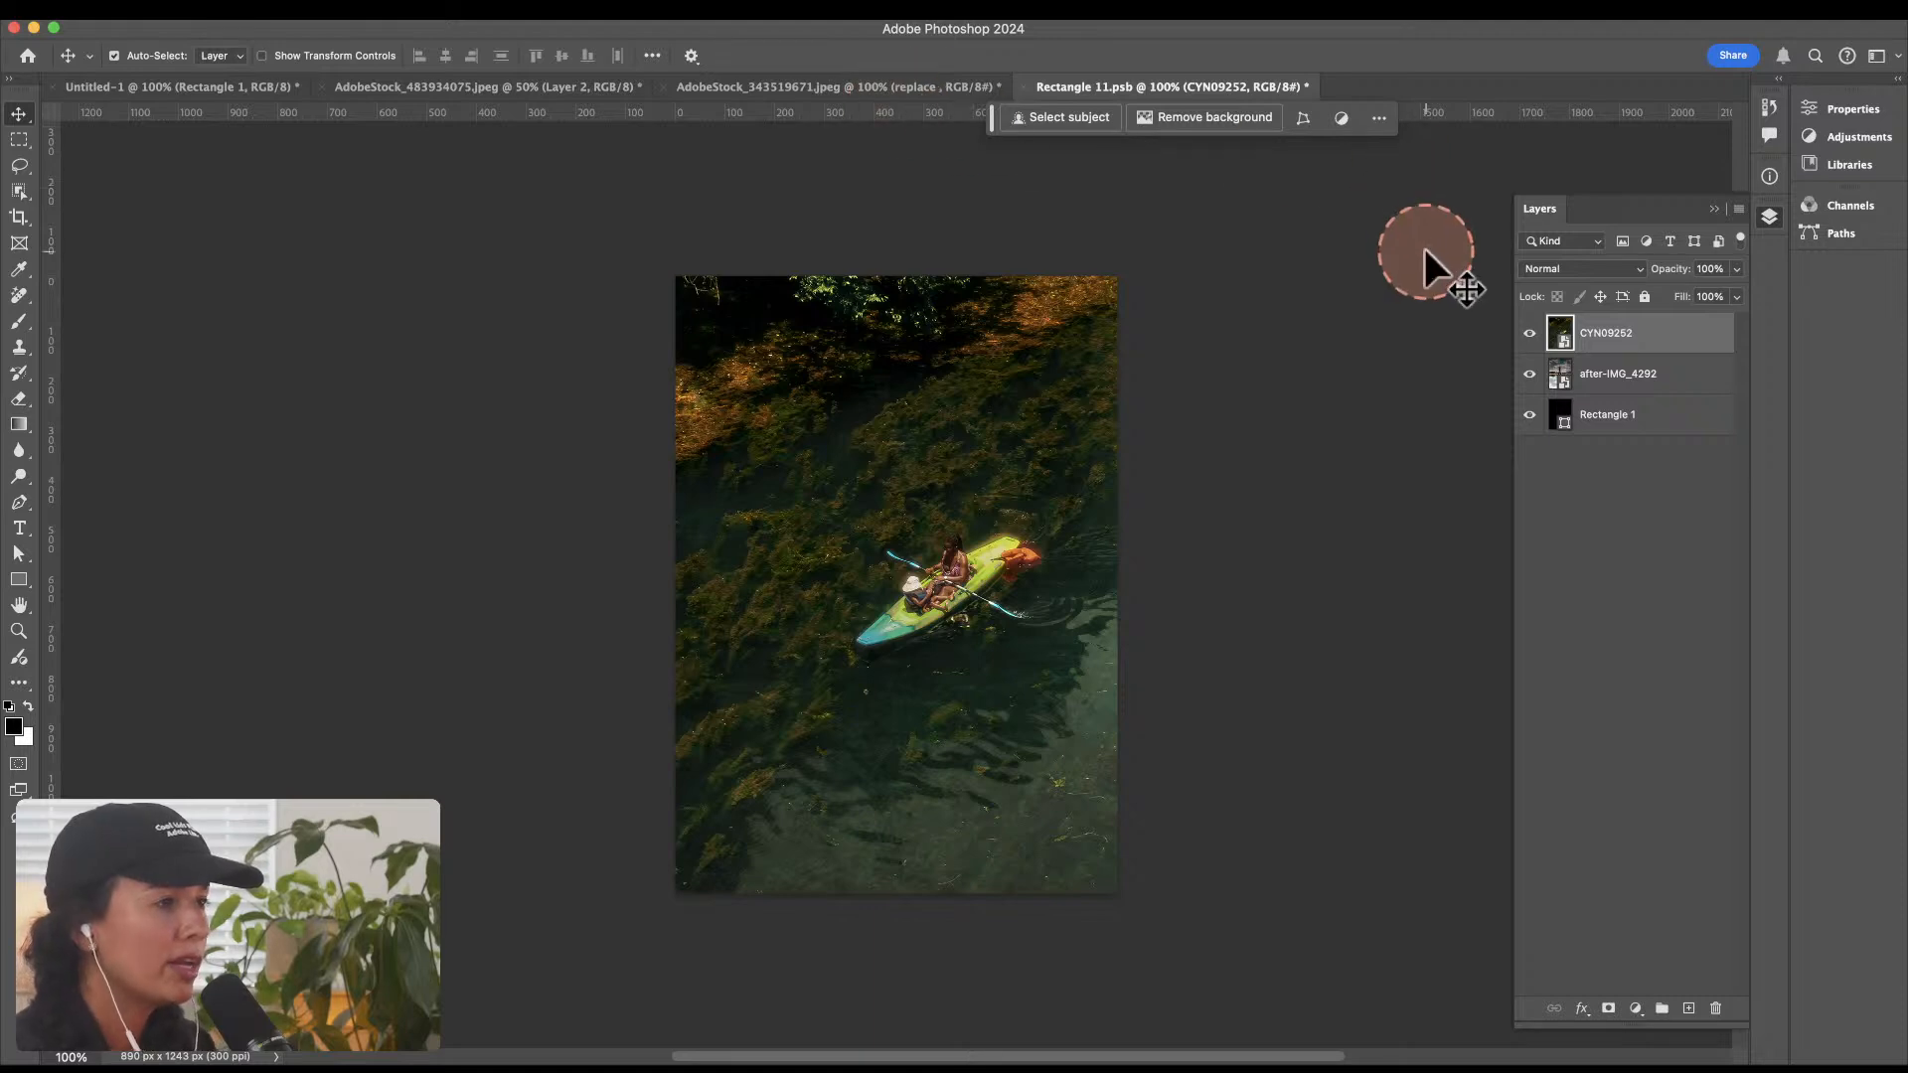
key(super+s)
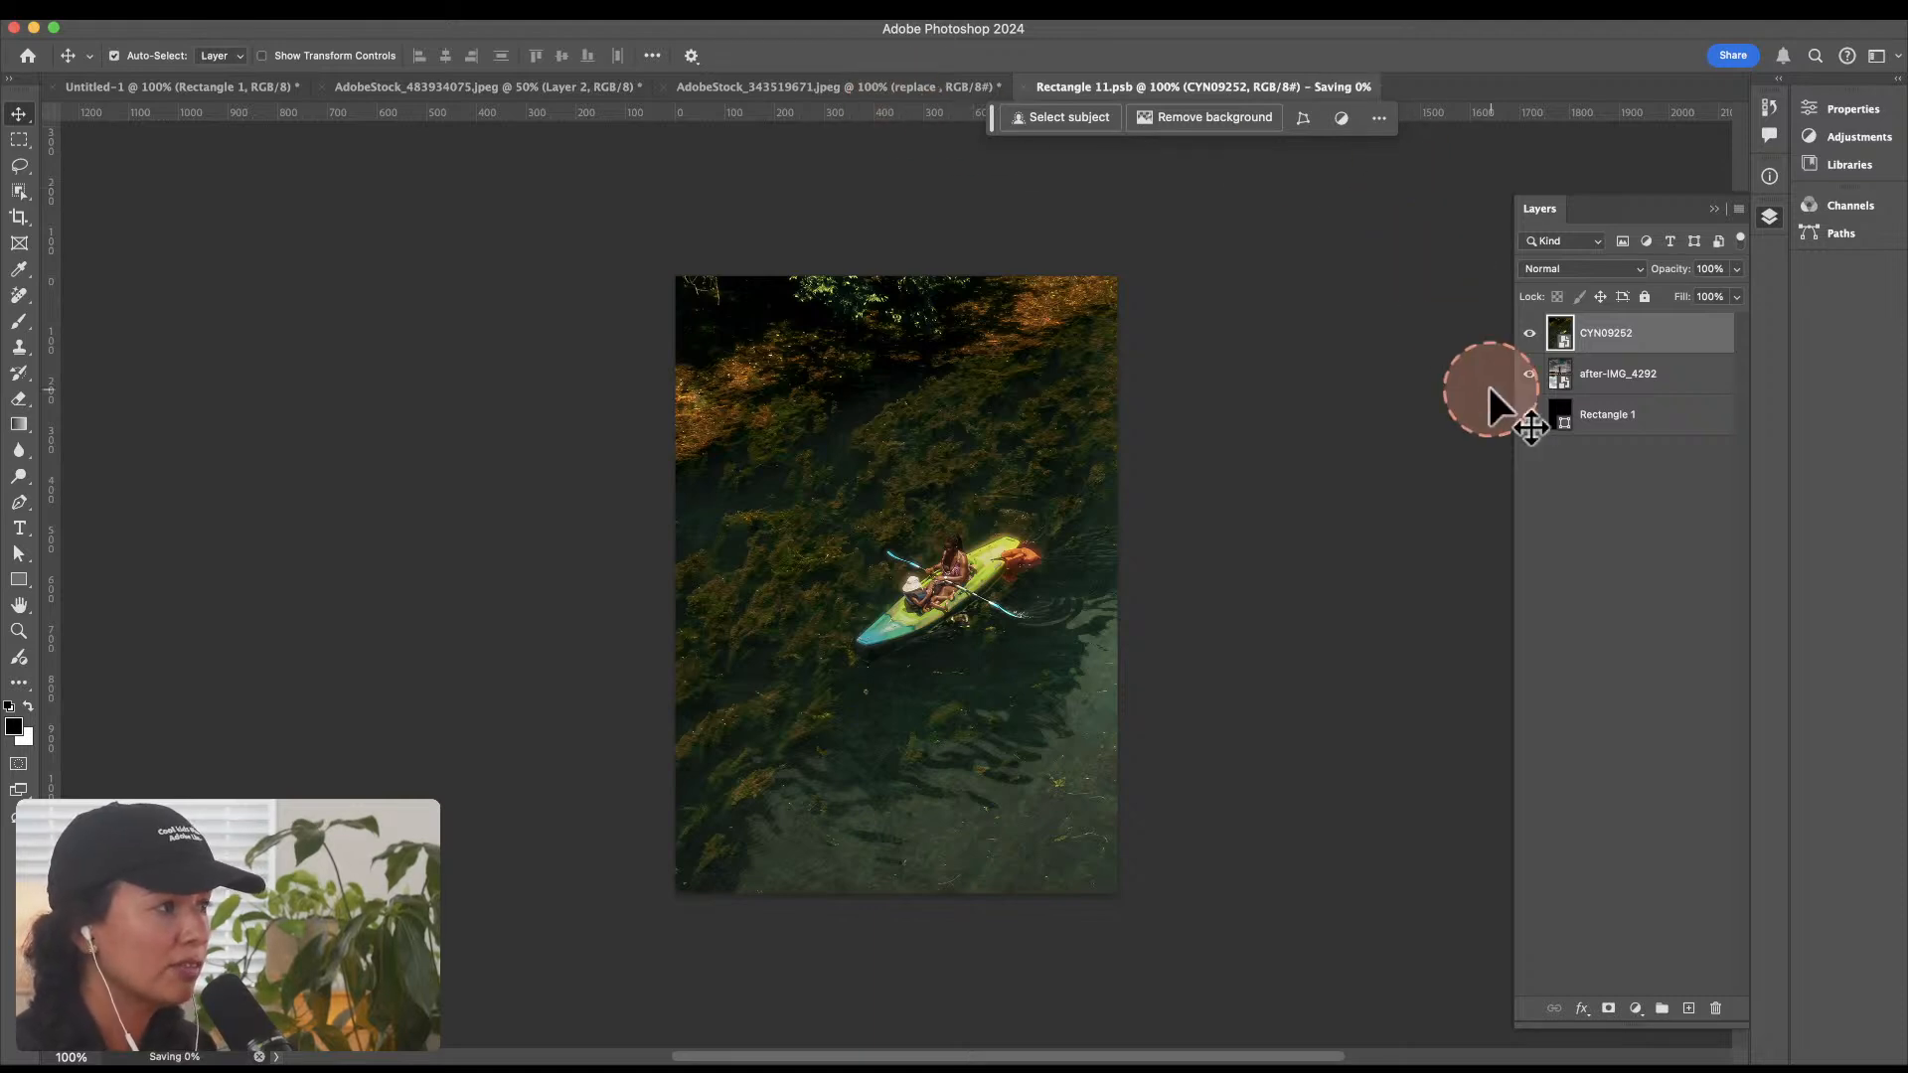
Step: Check the updated poster in the AdobeStock_343519671.jpeg room photo at 50% view
click(803, 85)
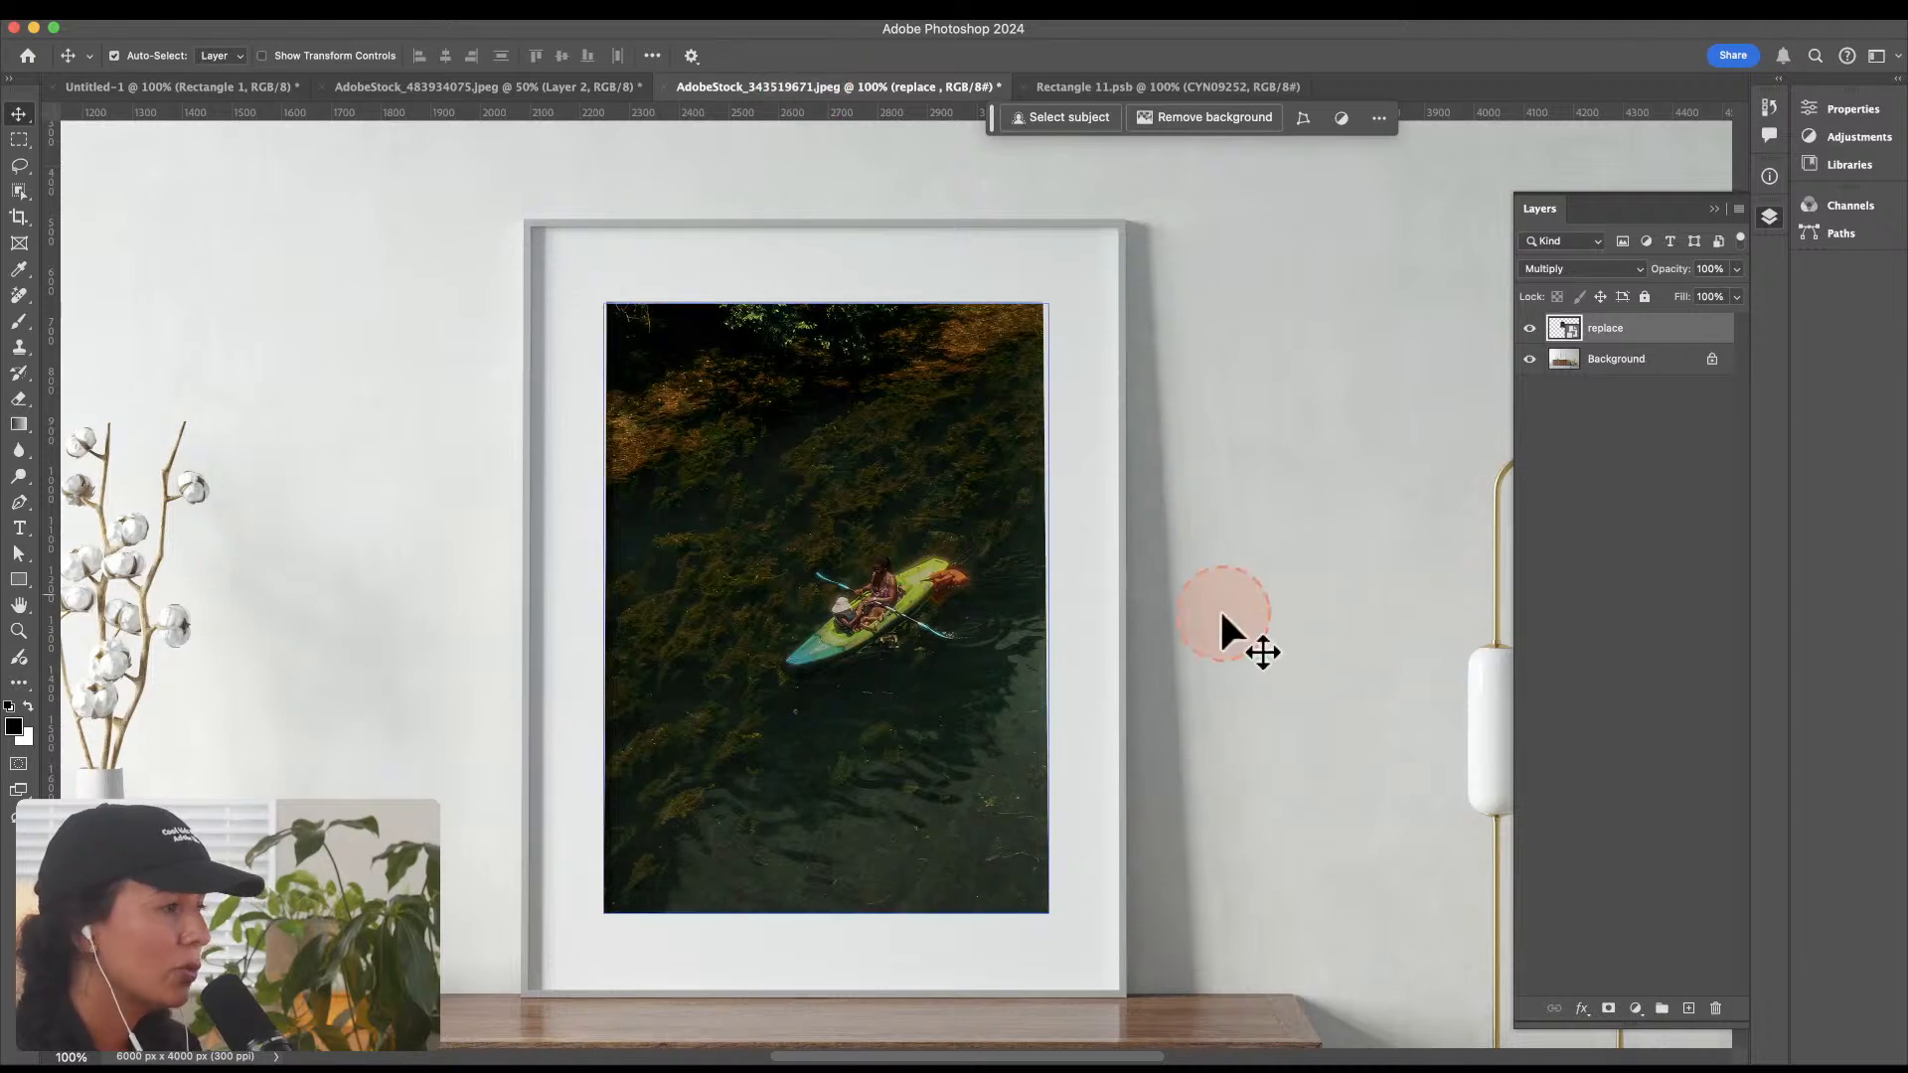
click(898, 576)
key(z)
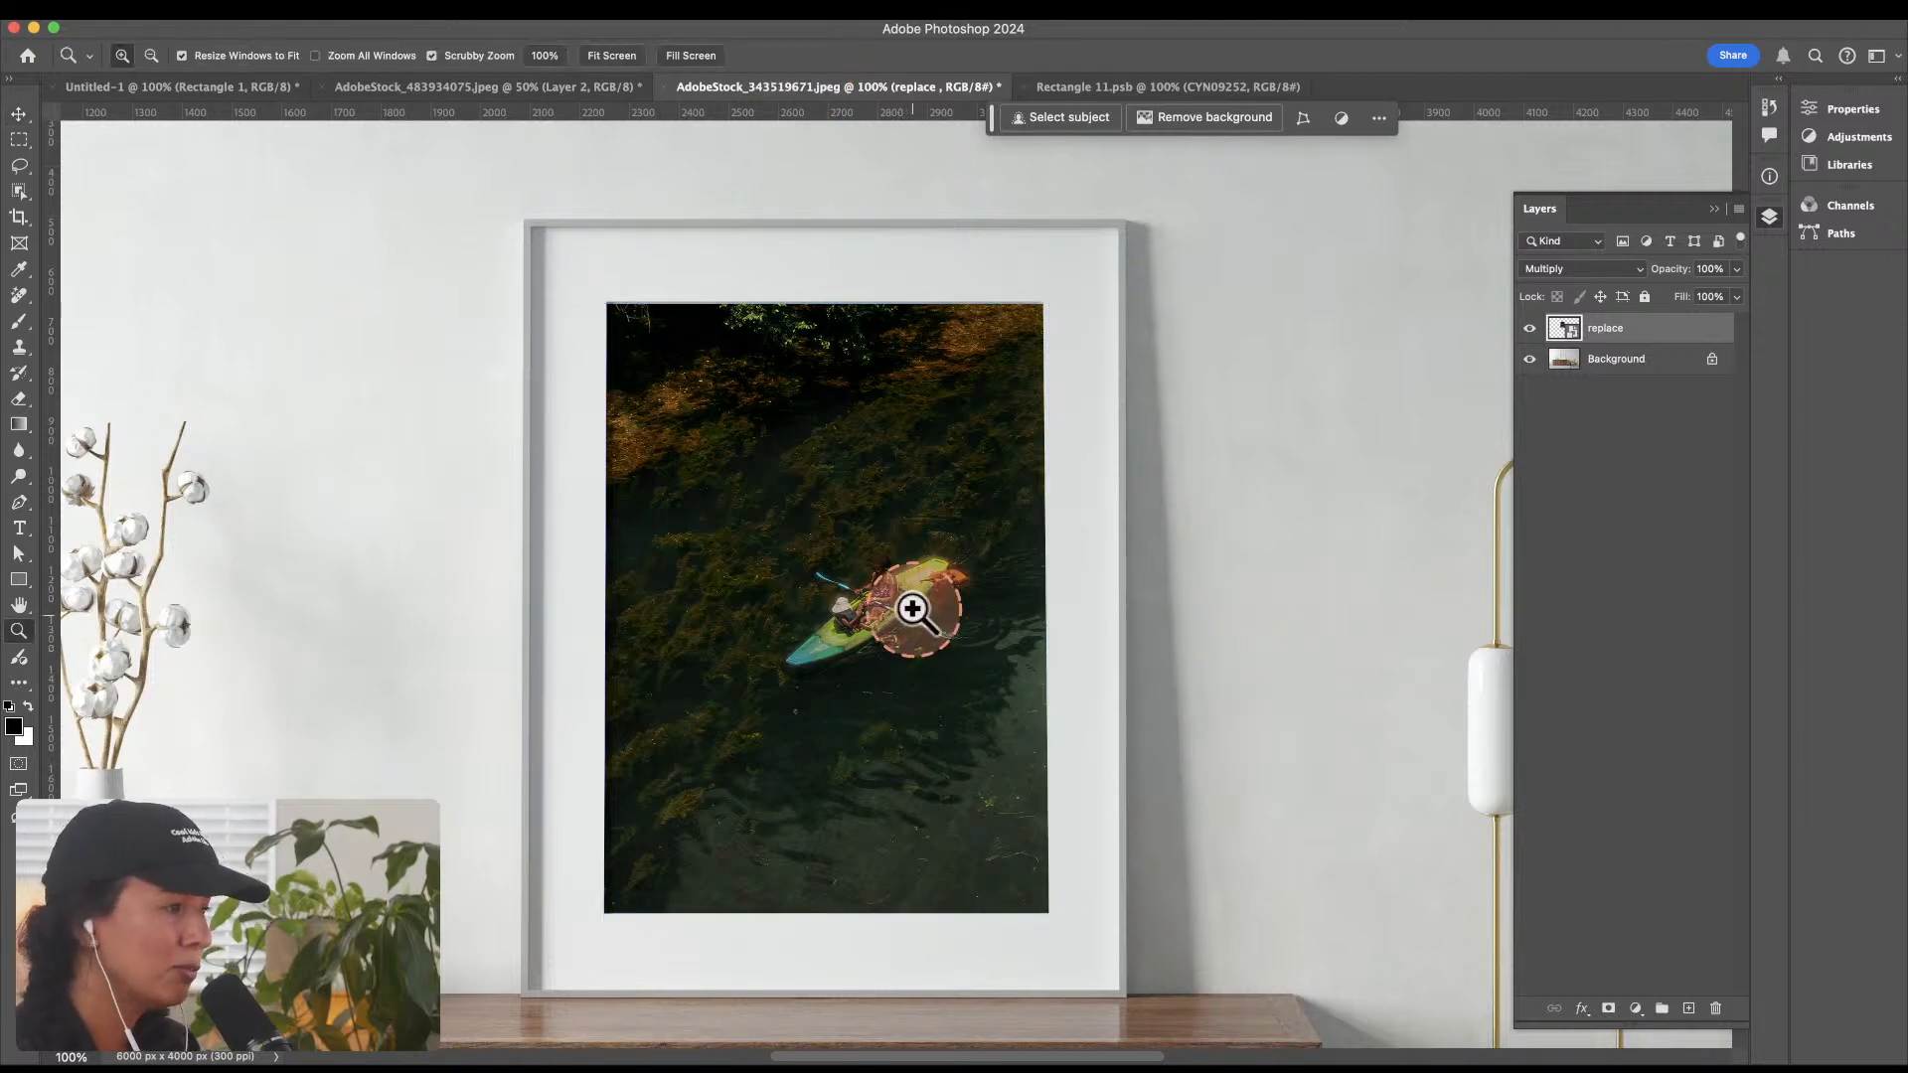
alt+click(905, 585)
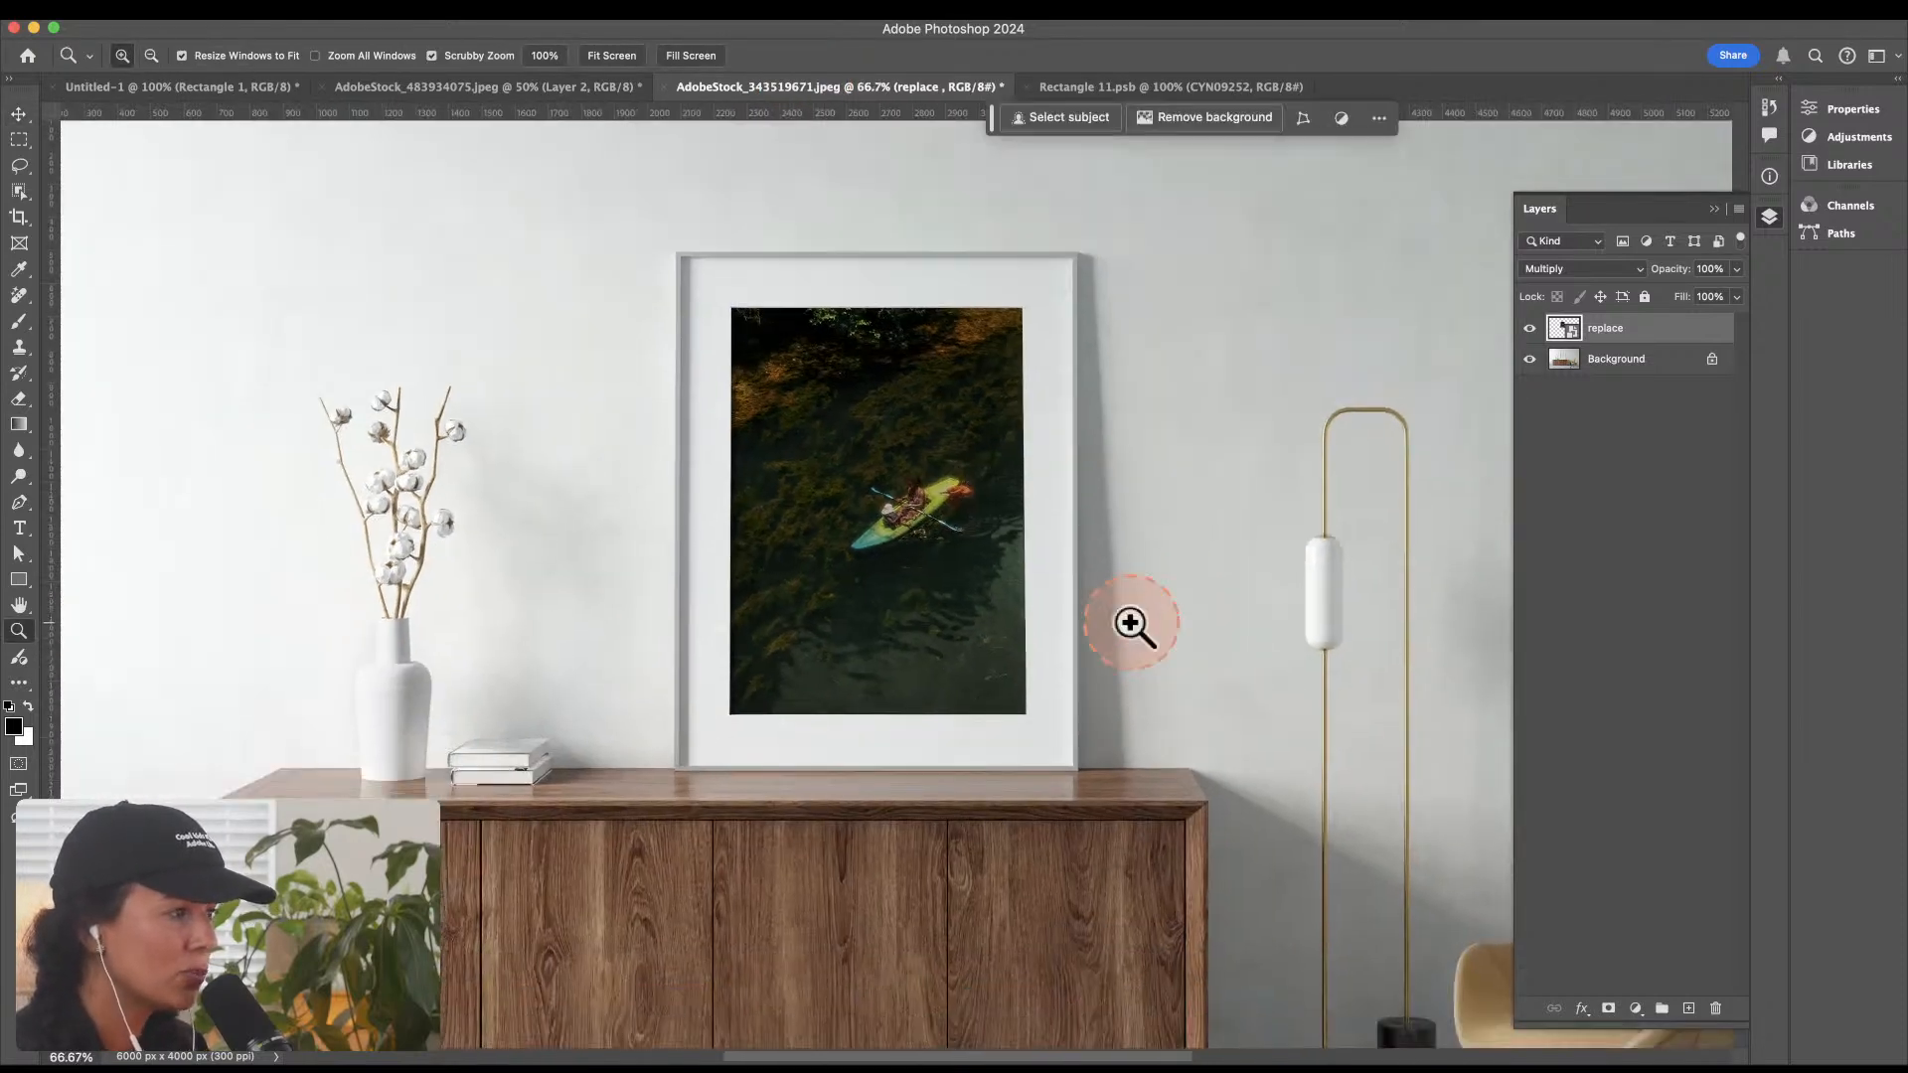
alt+click(915, 583)
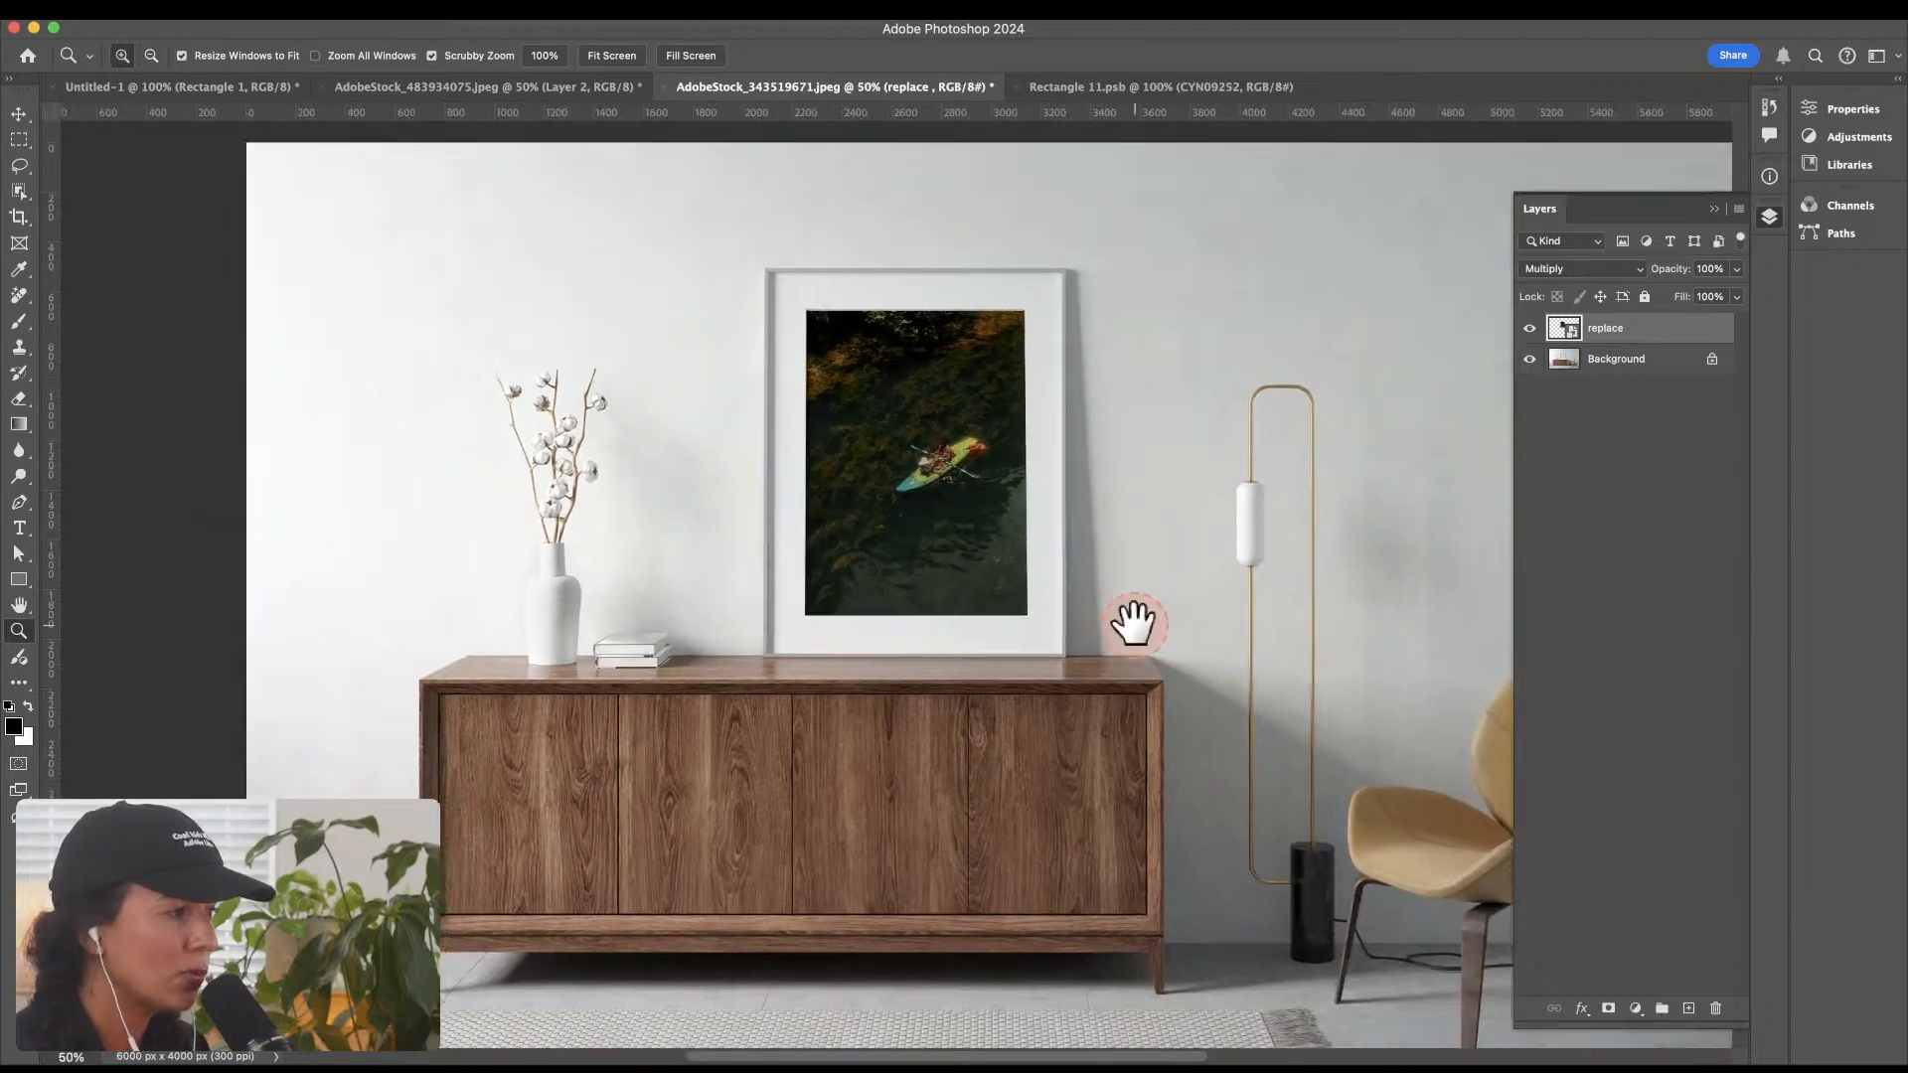
drag(1134, 622, 1176, 639)
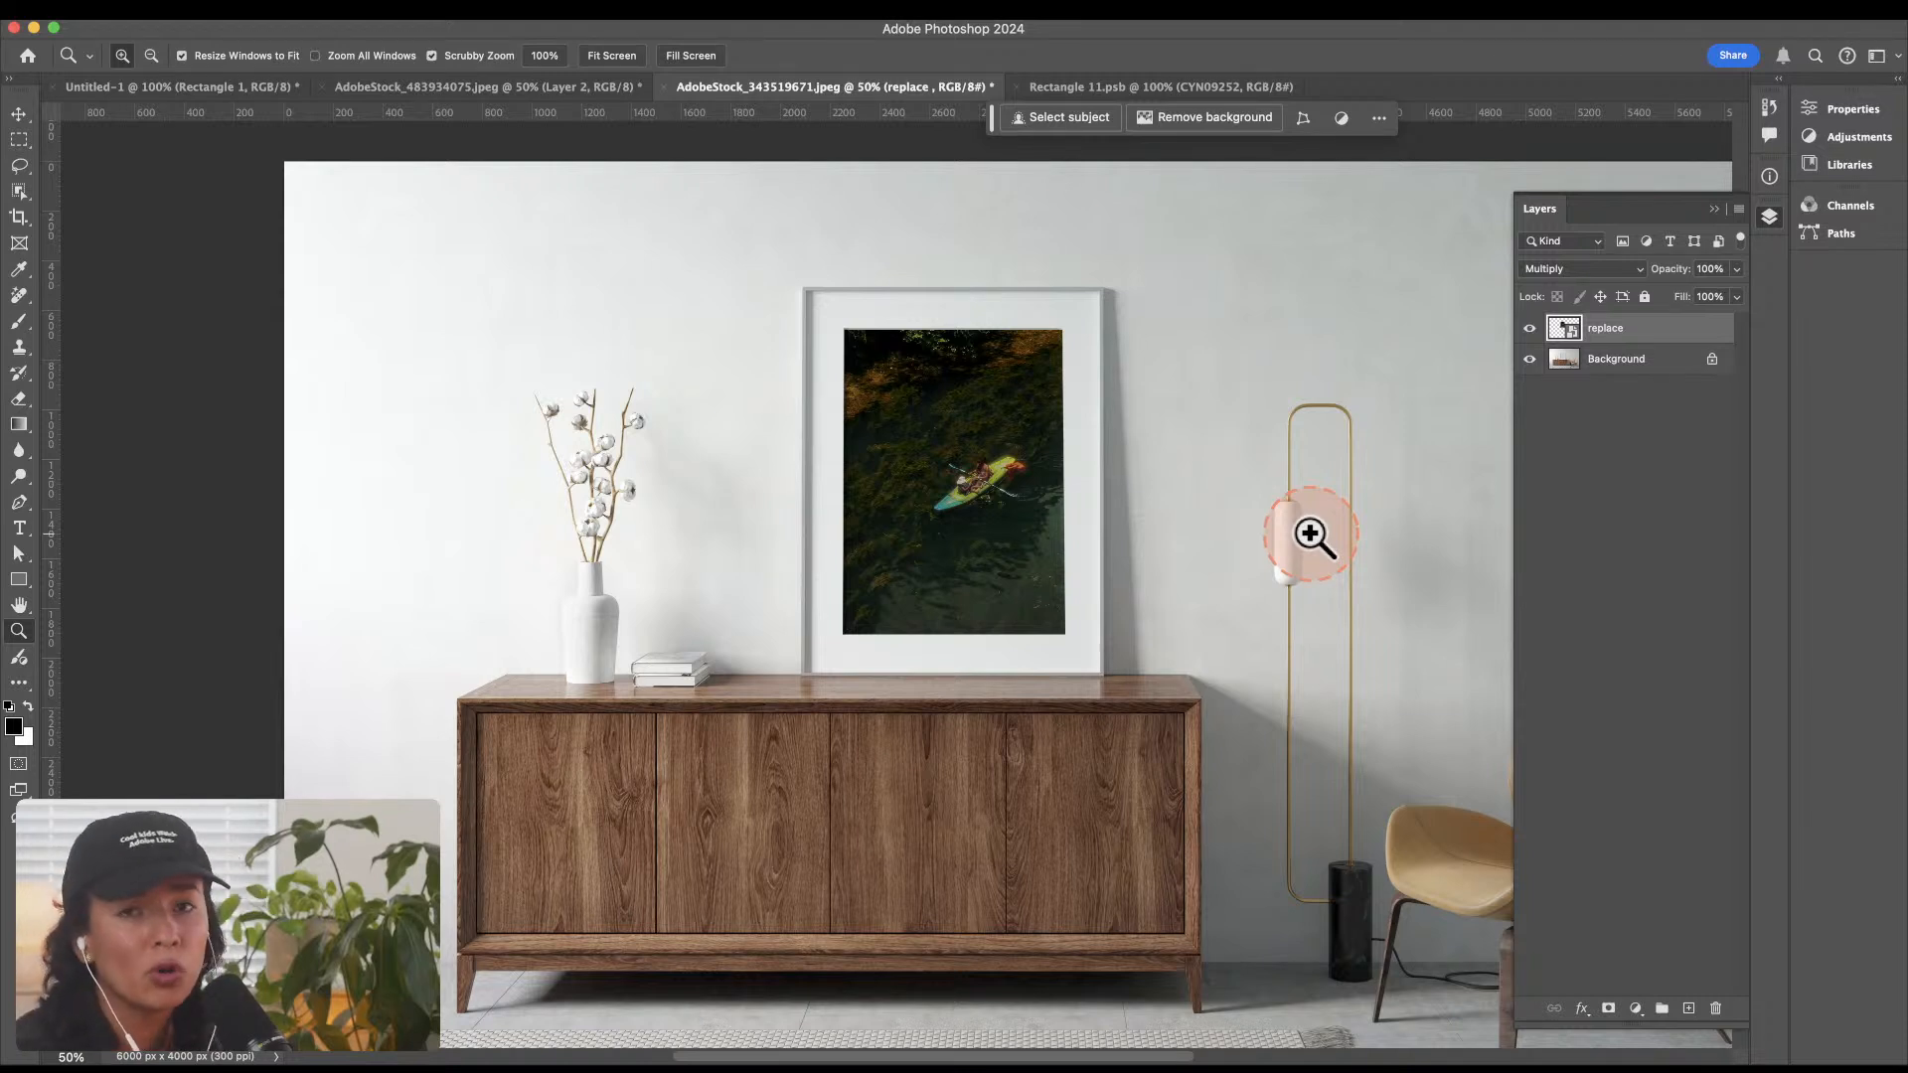
Step: Switch to the AdobeStock_483934075.jpeg book photo, preview more candidate photos in Finder, and examine the front book's cover
click(550, 86)
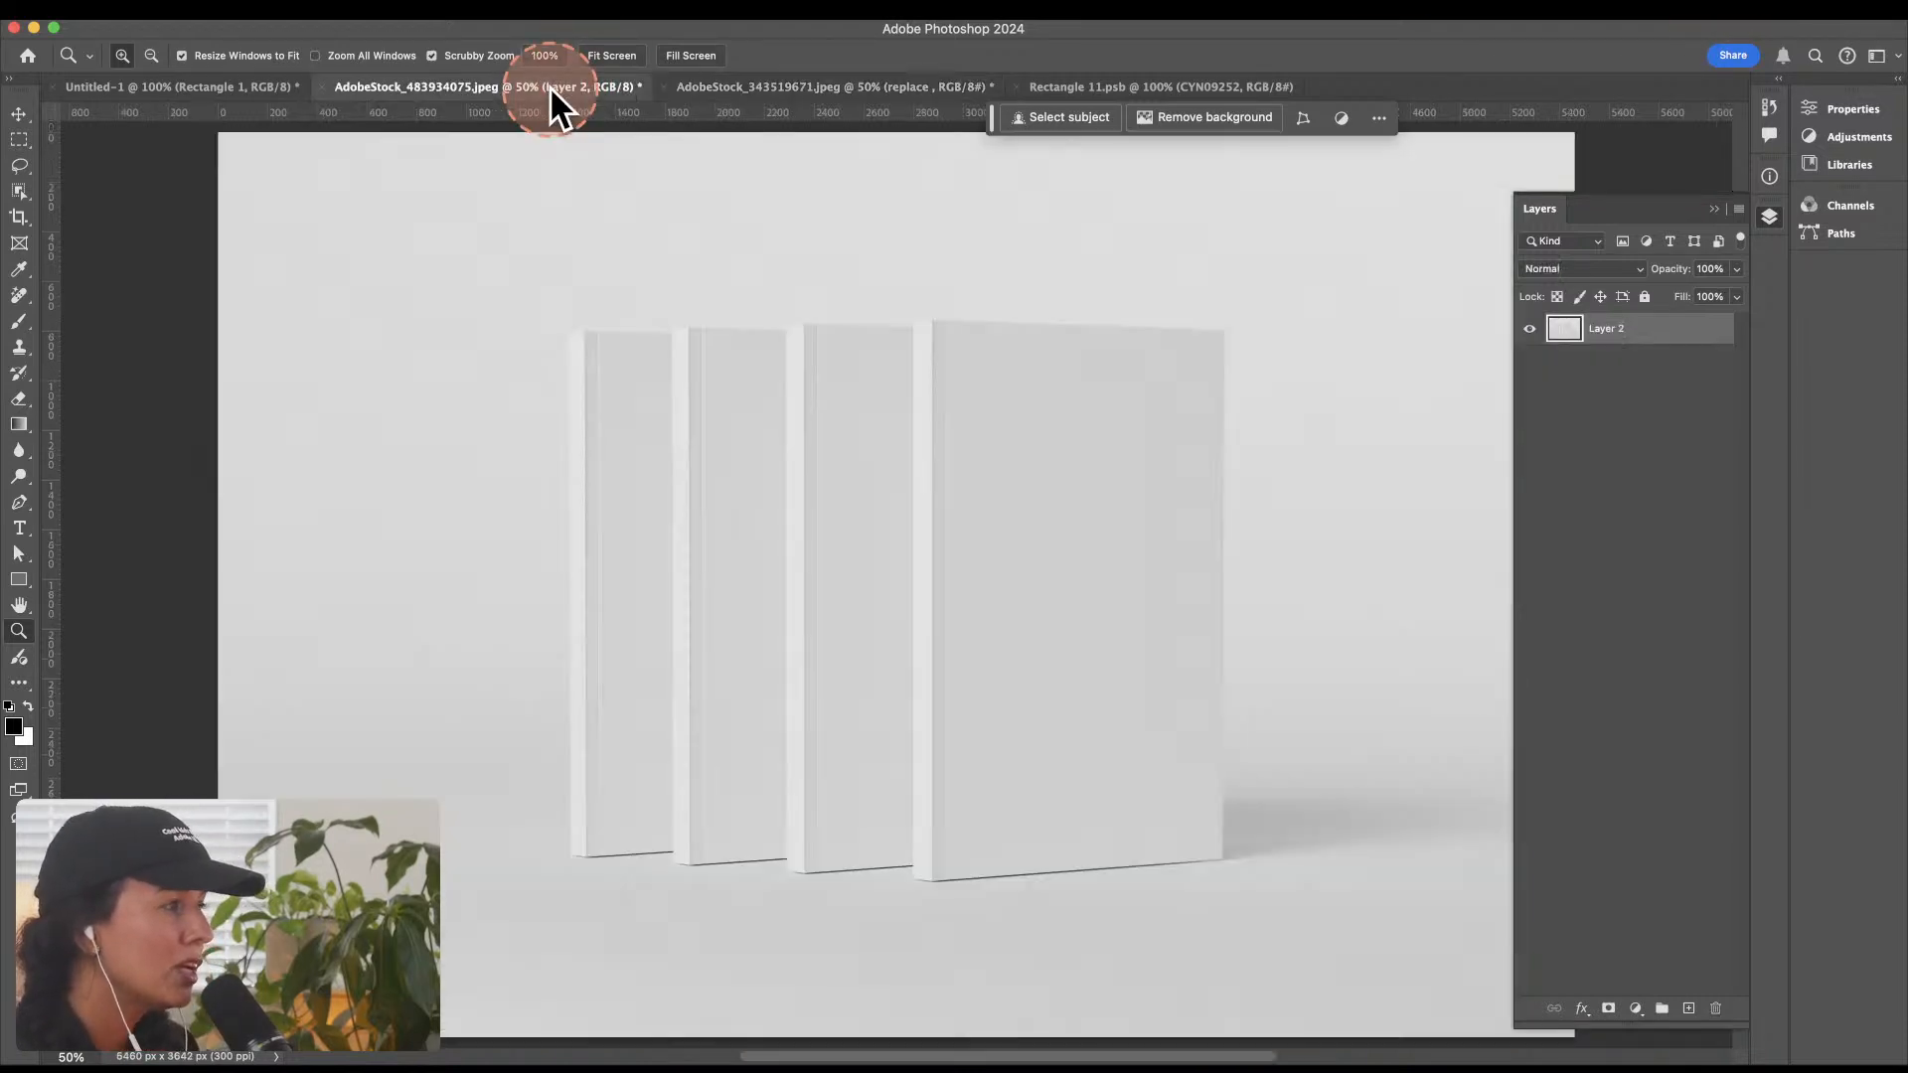
click(1043, 476)
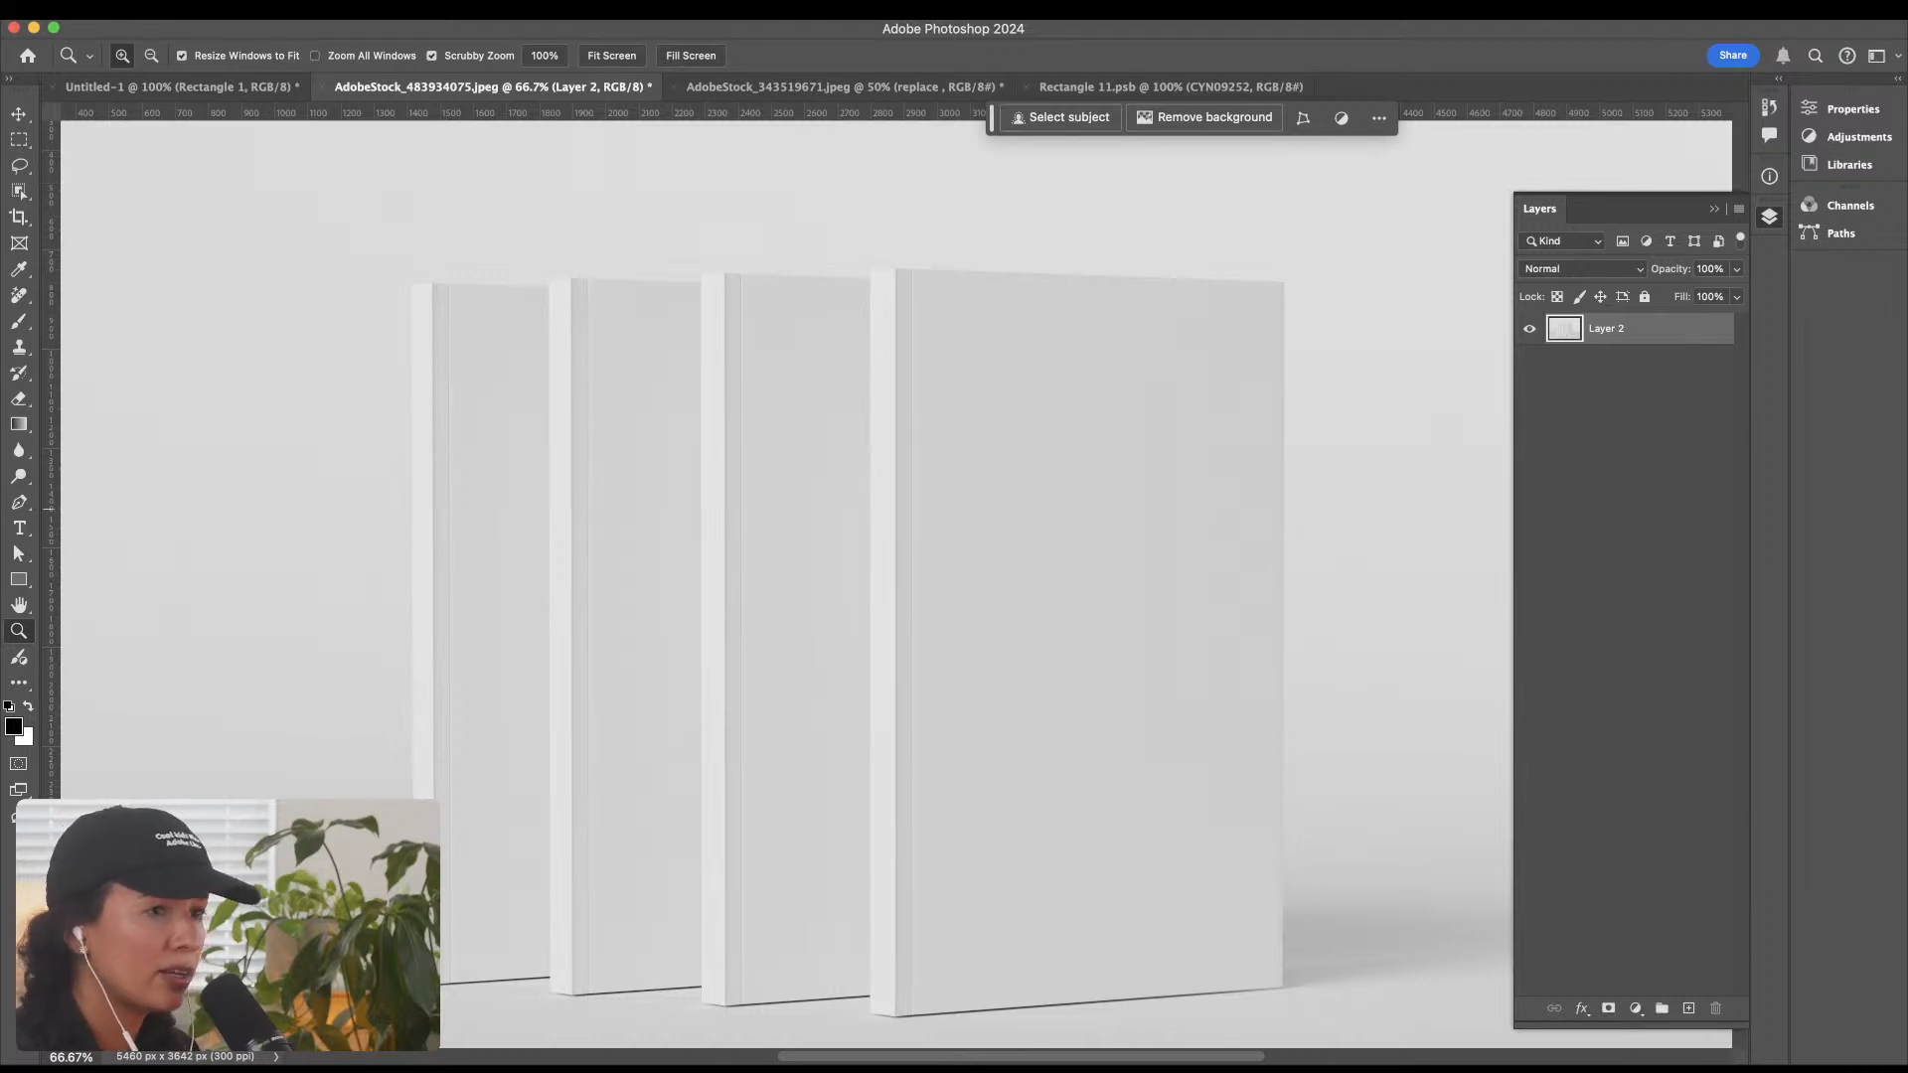
key(space)
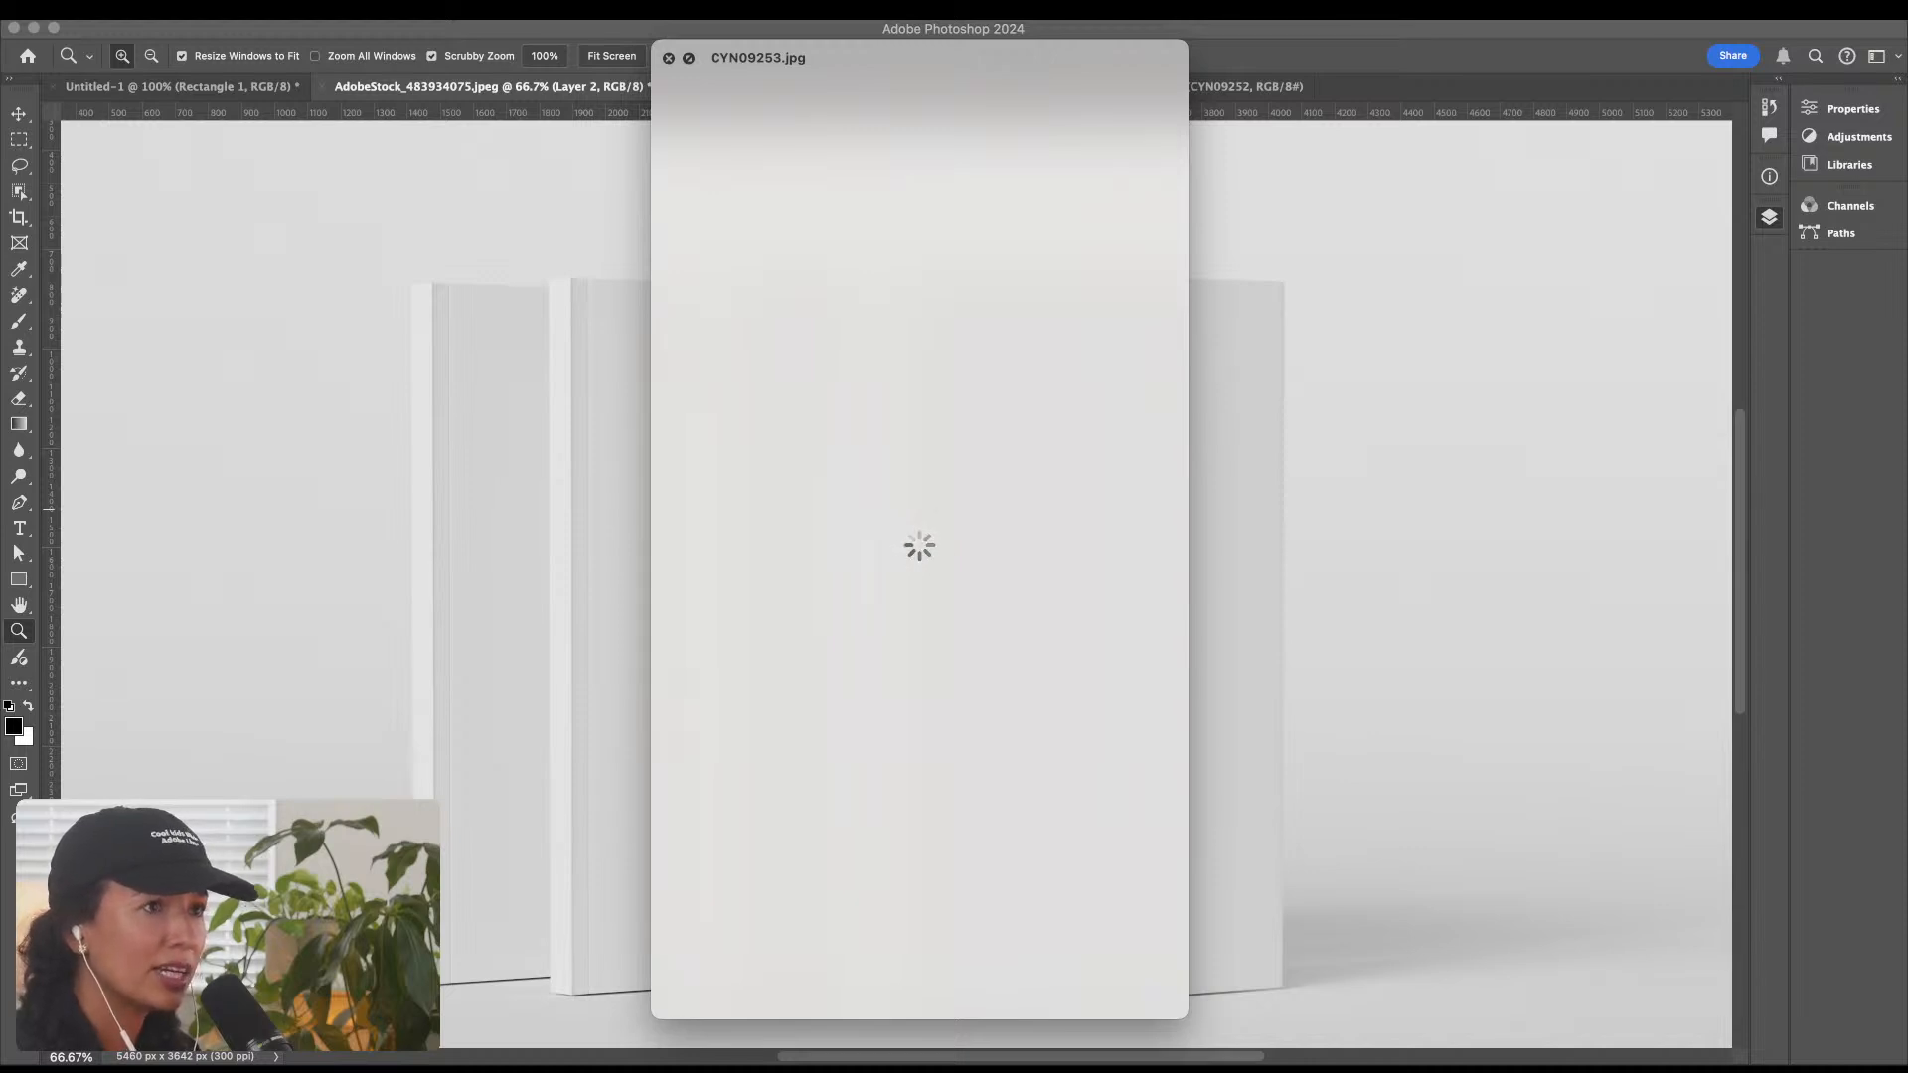
key(space)
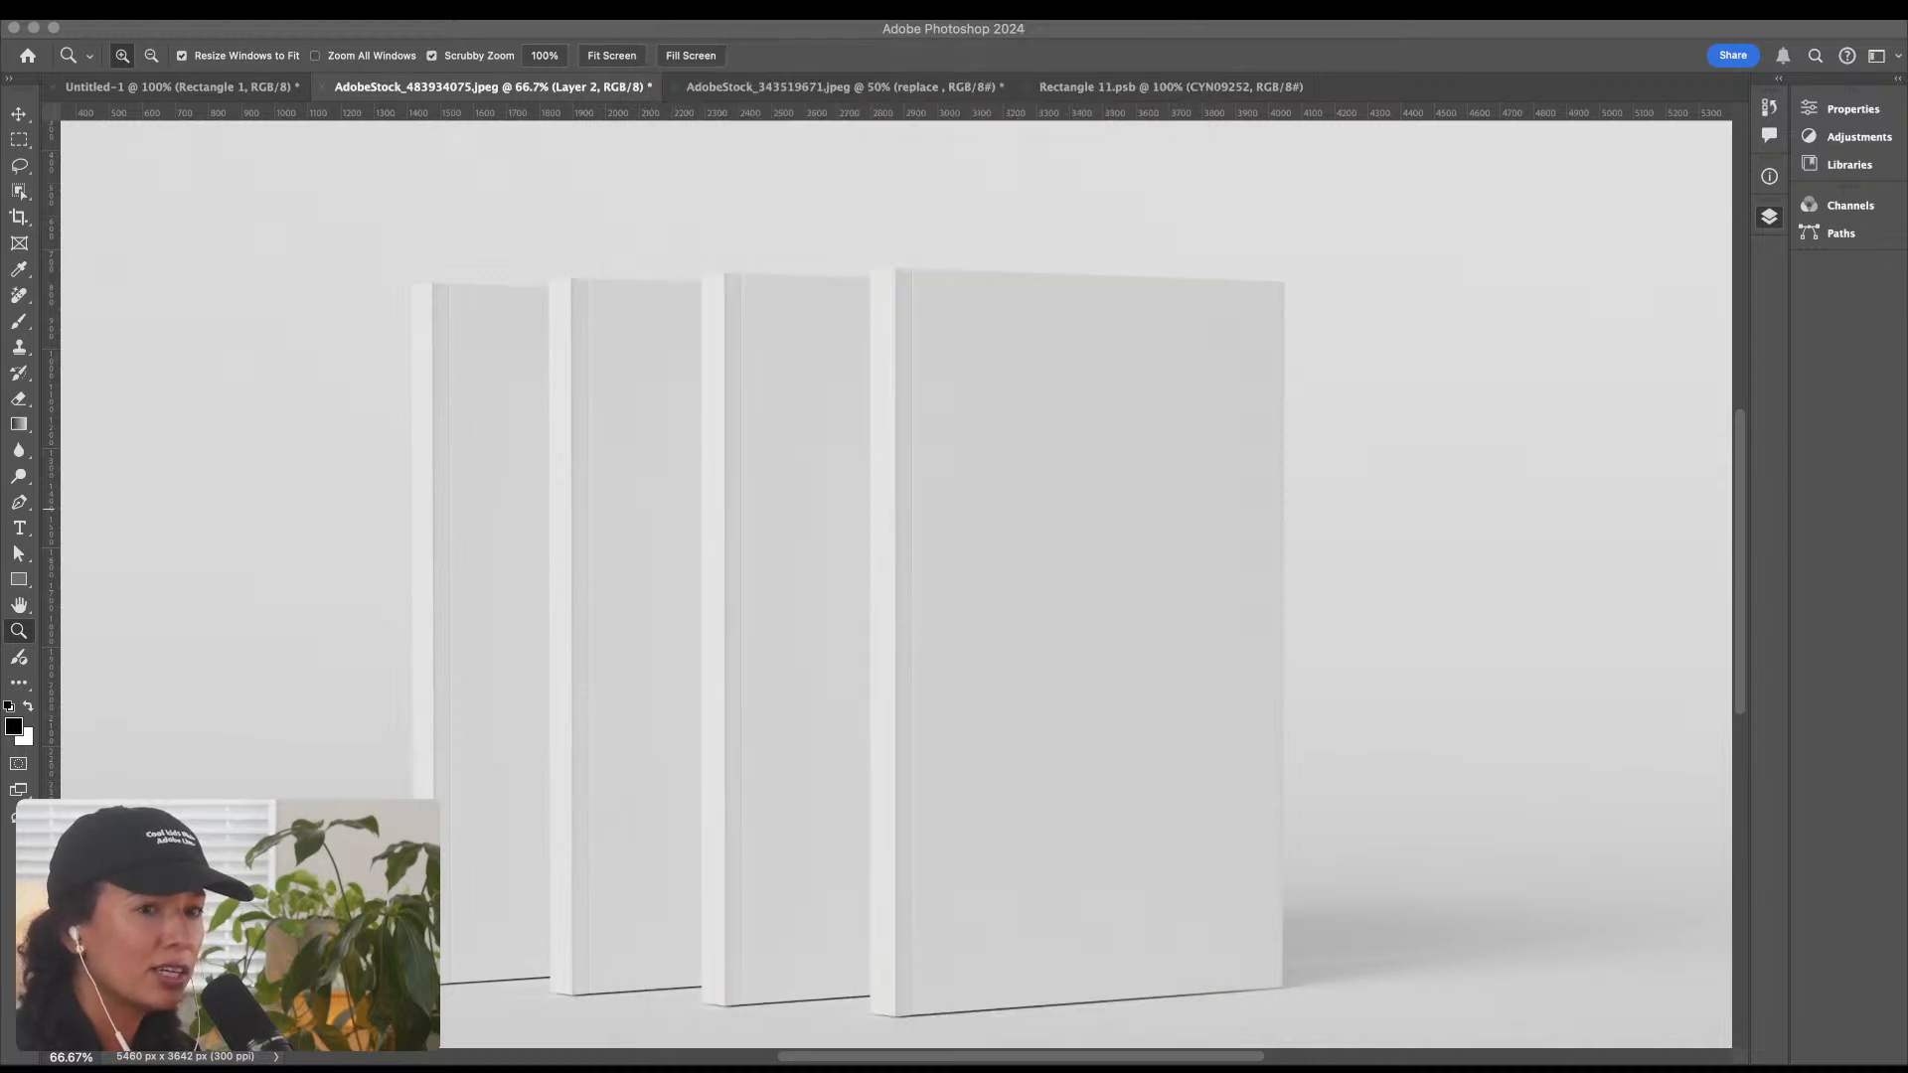
key(space)
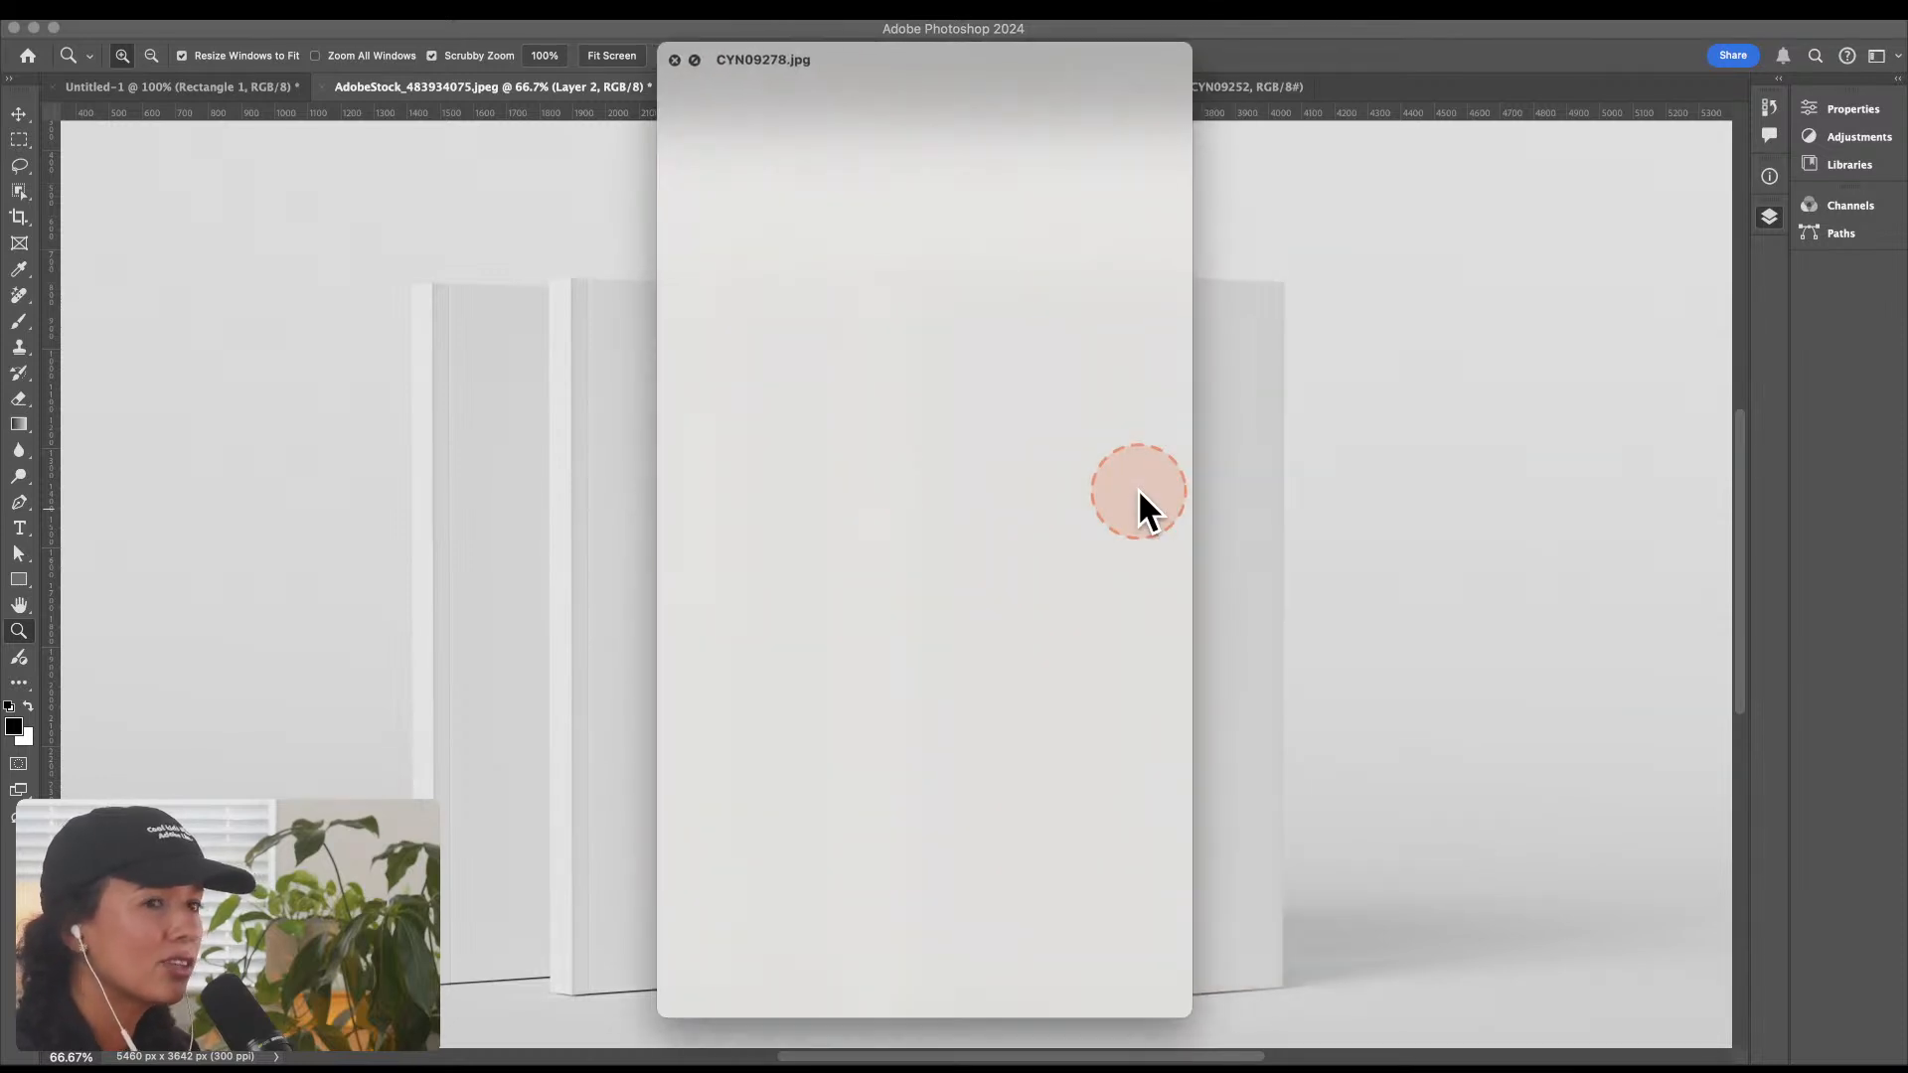
key(space)
click(1137, 487)
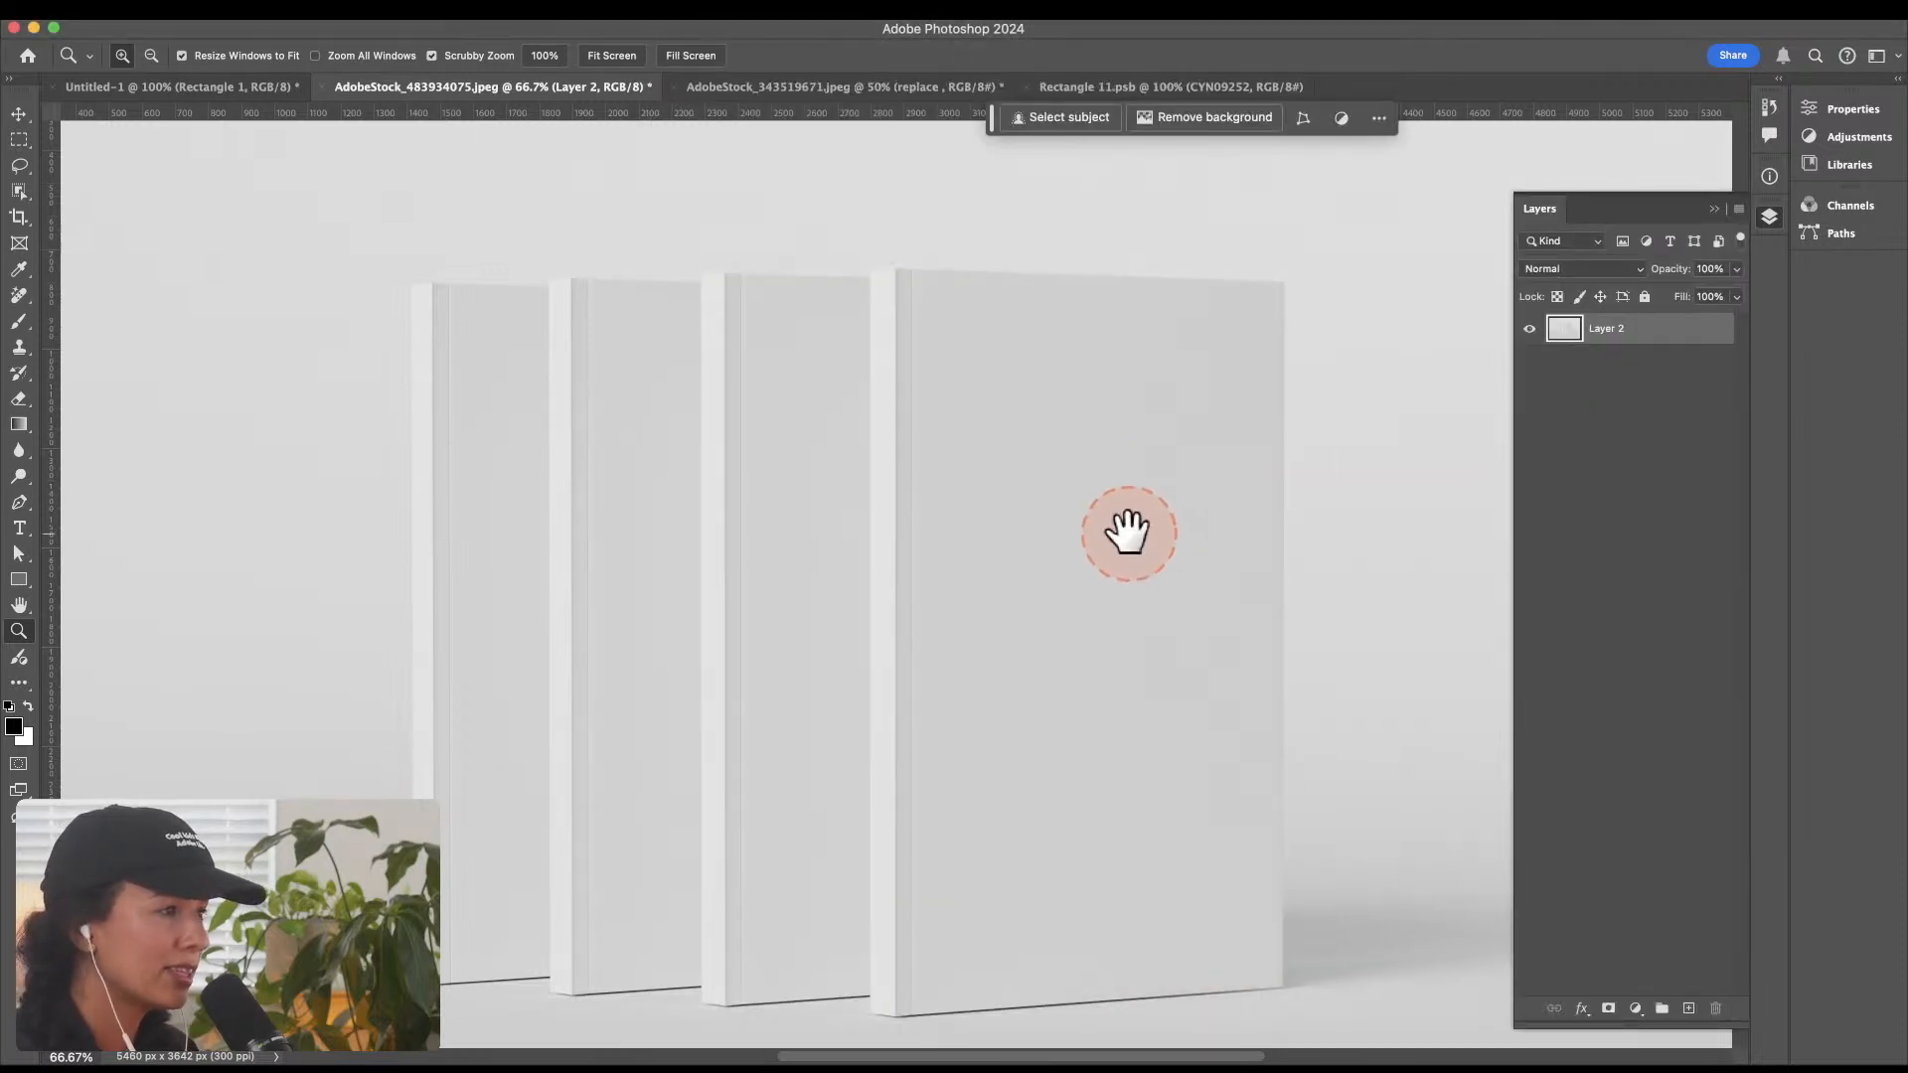
drag(1128, 533, 972, 495)
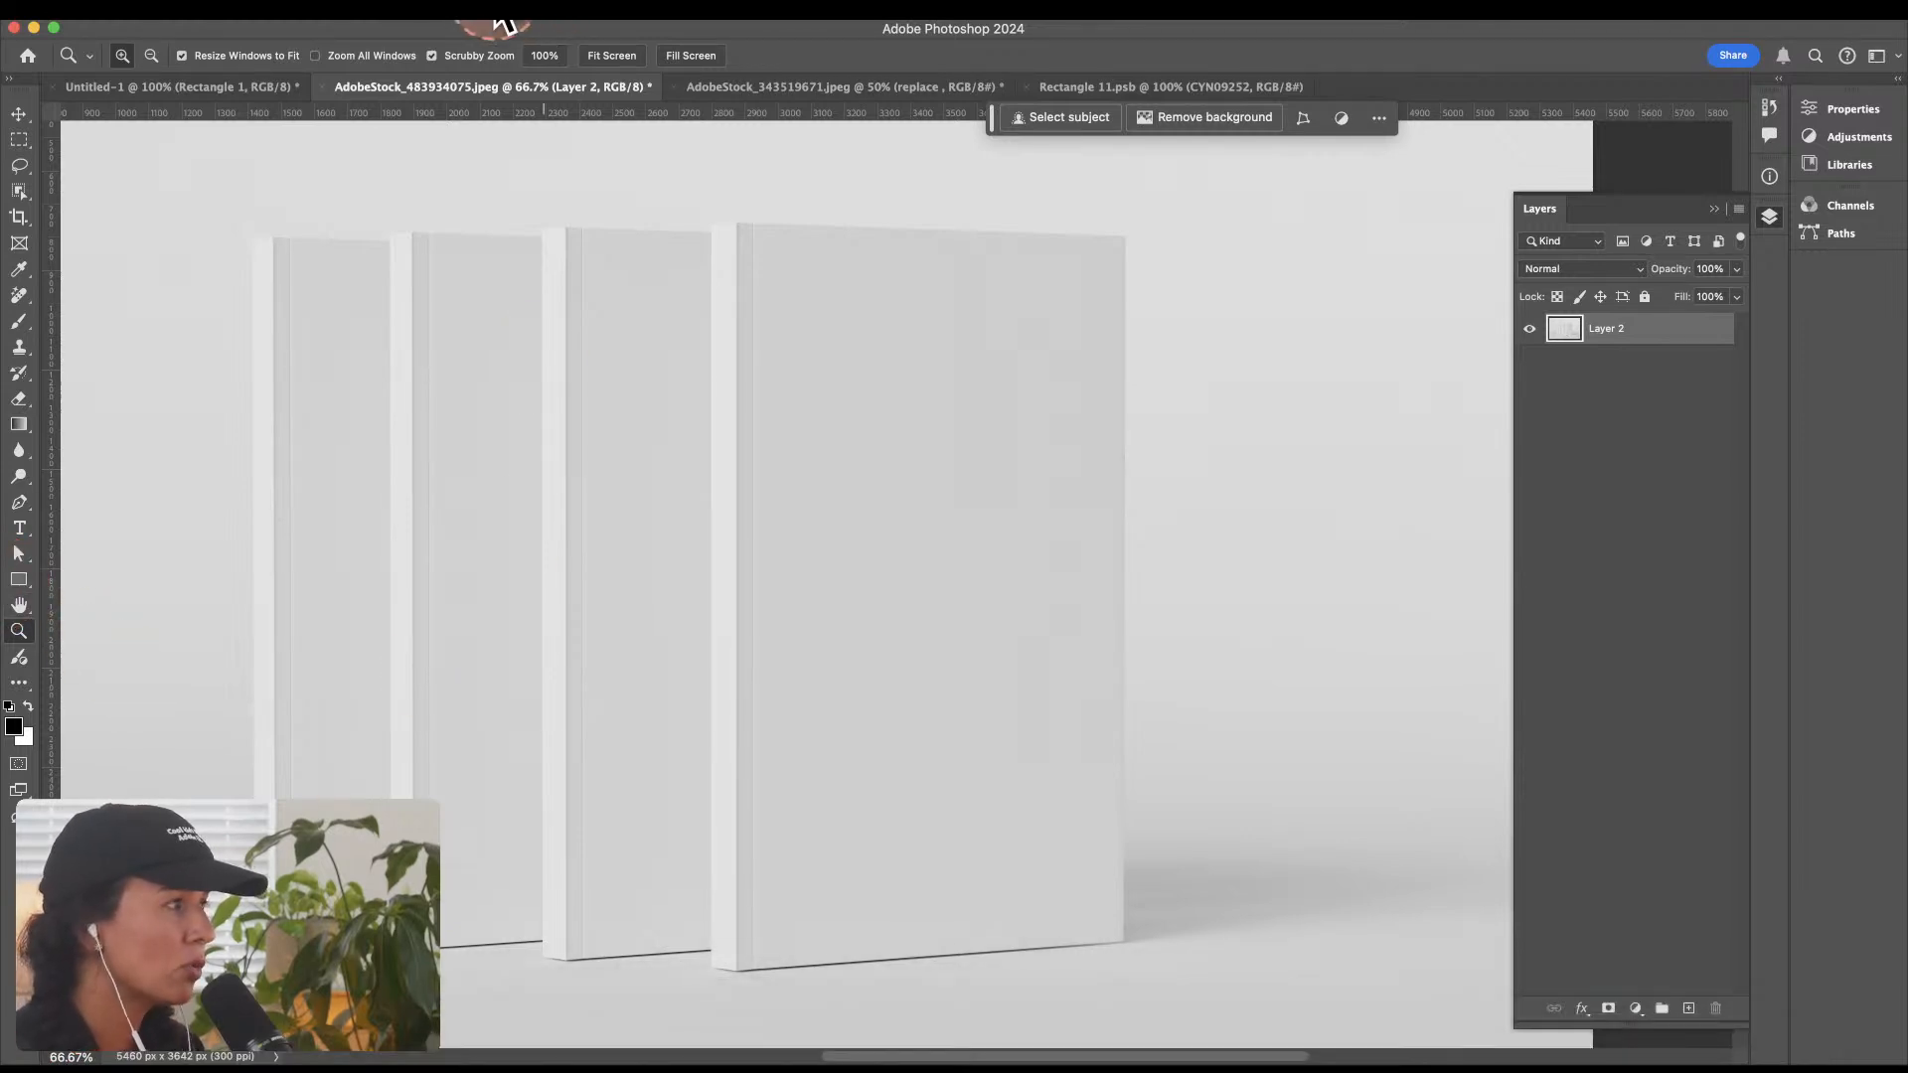
Step: Open Convert to Profile for the book photo and review the destination profiles, keeping Working RGB - sRGB IEC61966-2.1
click(186, 21)
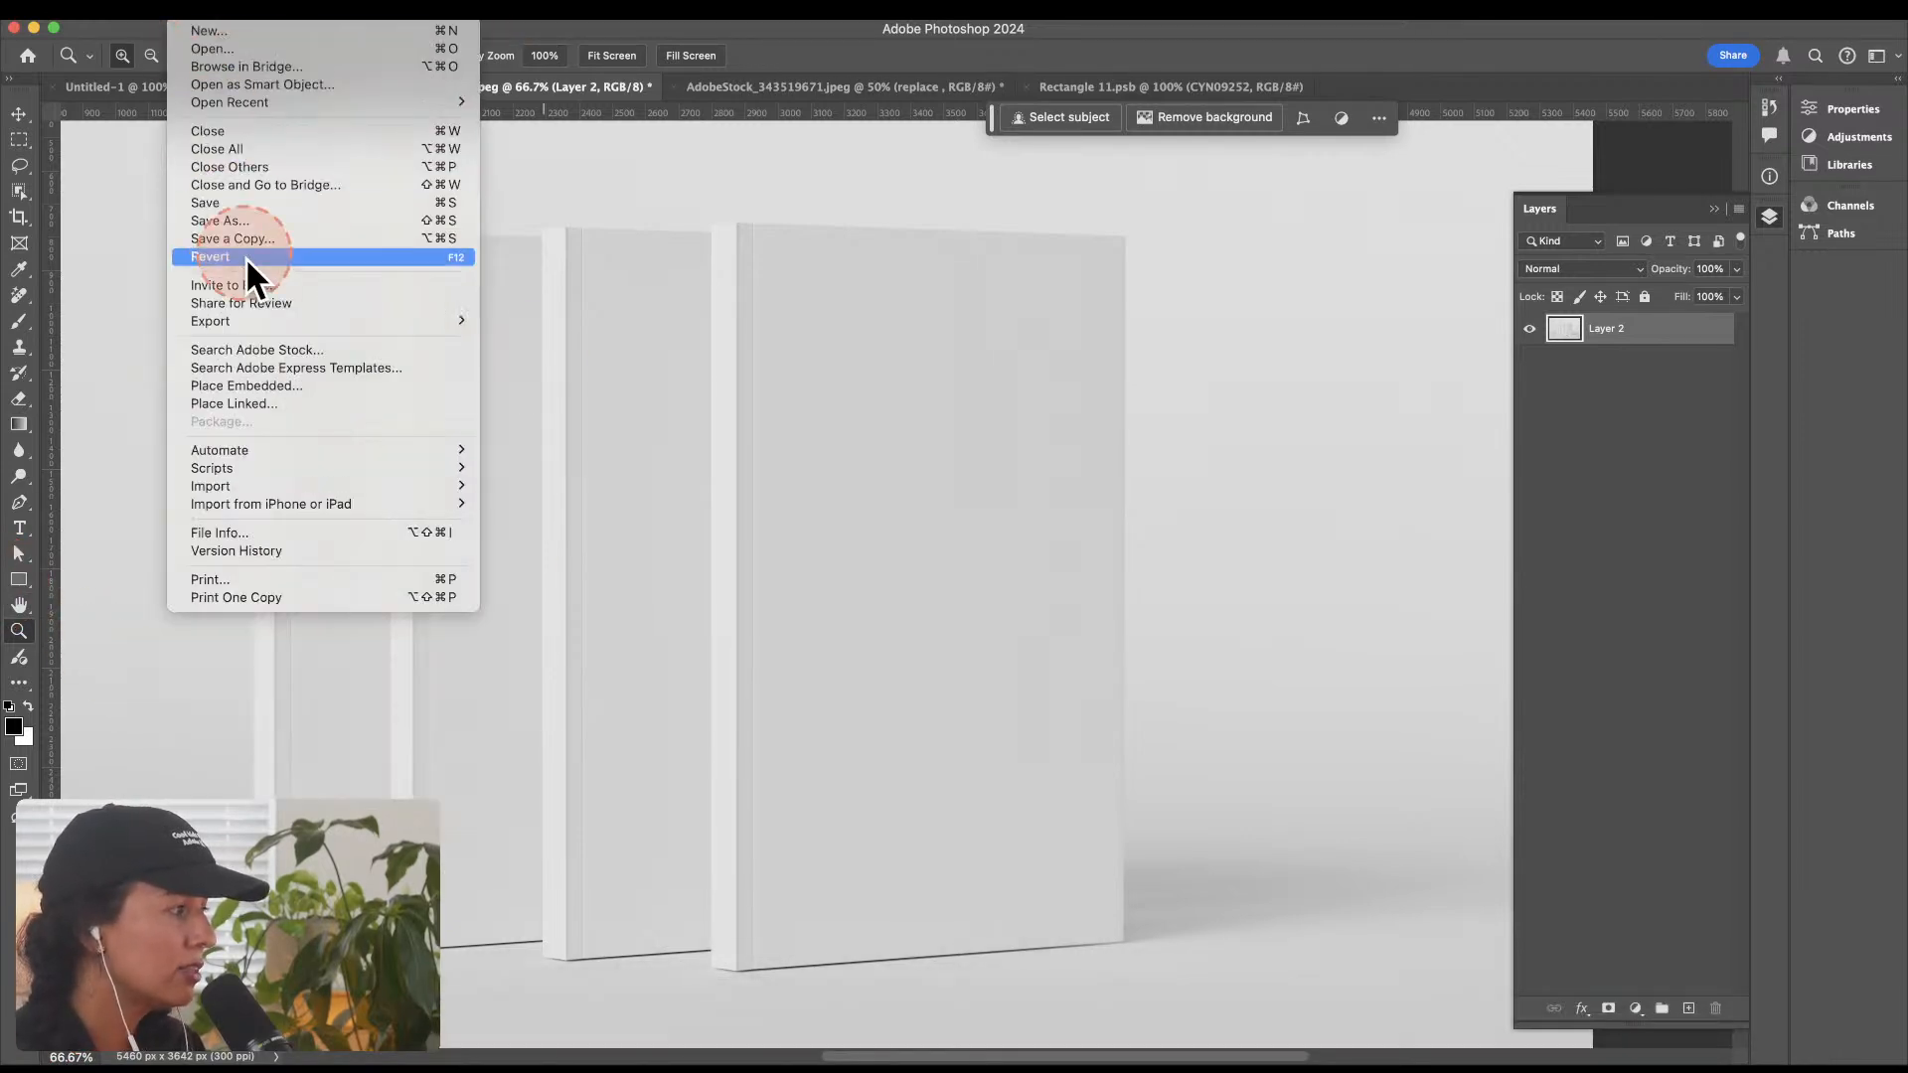
mouse_move(233, 23)
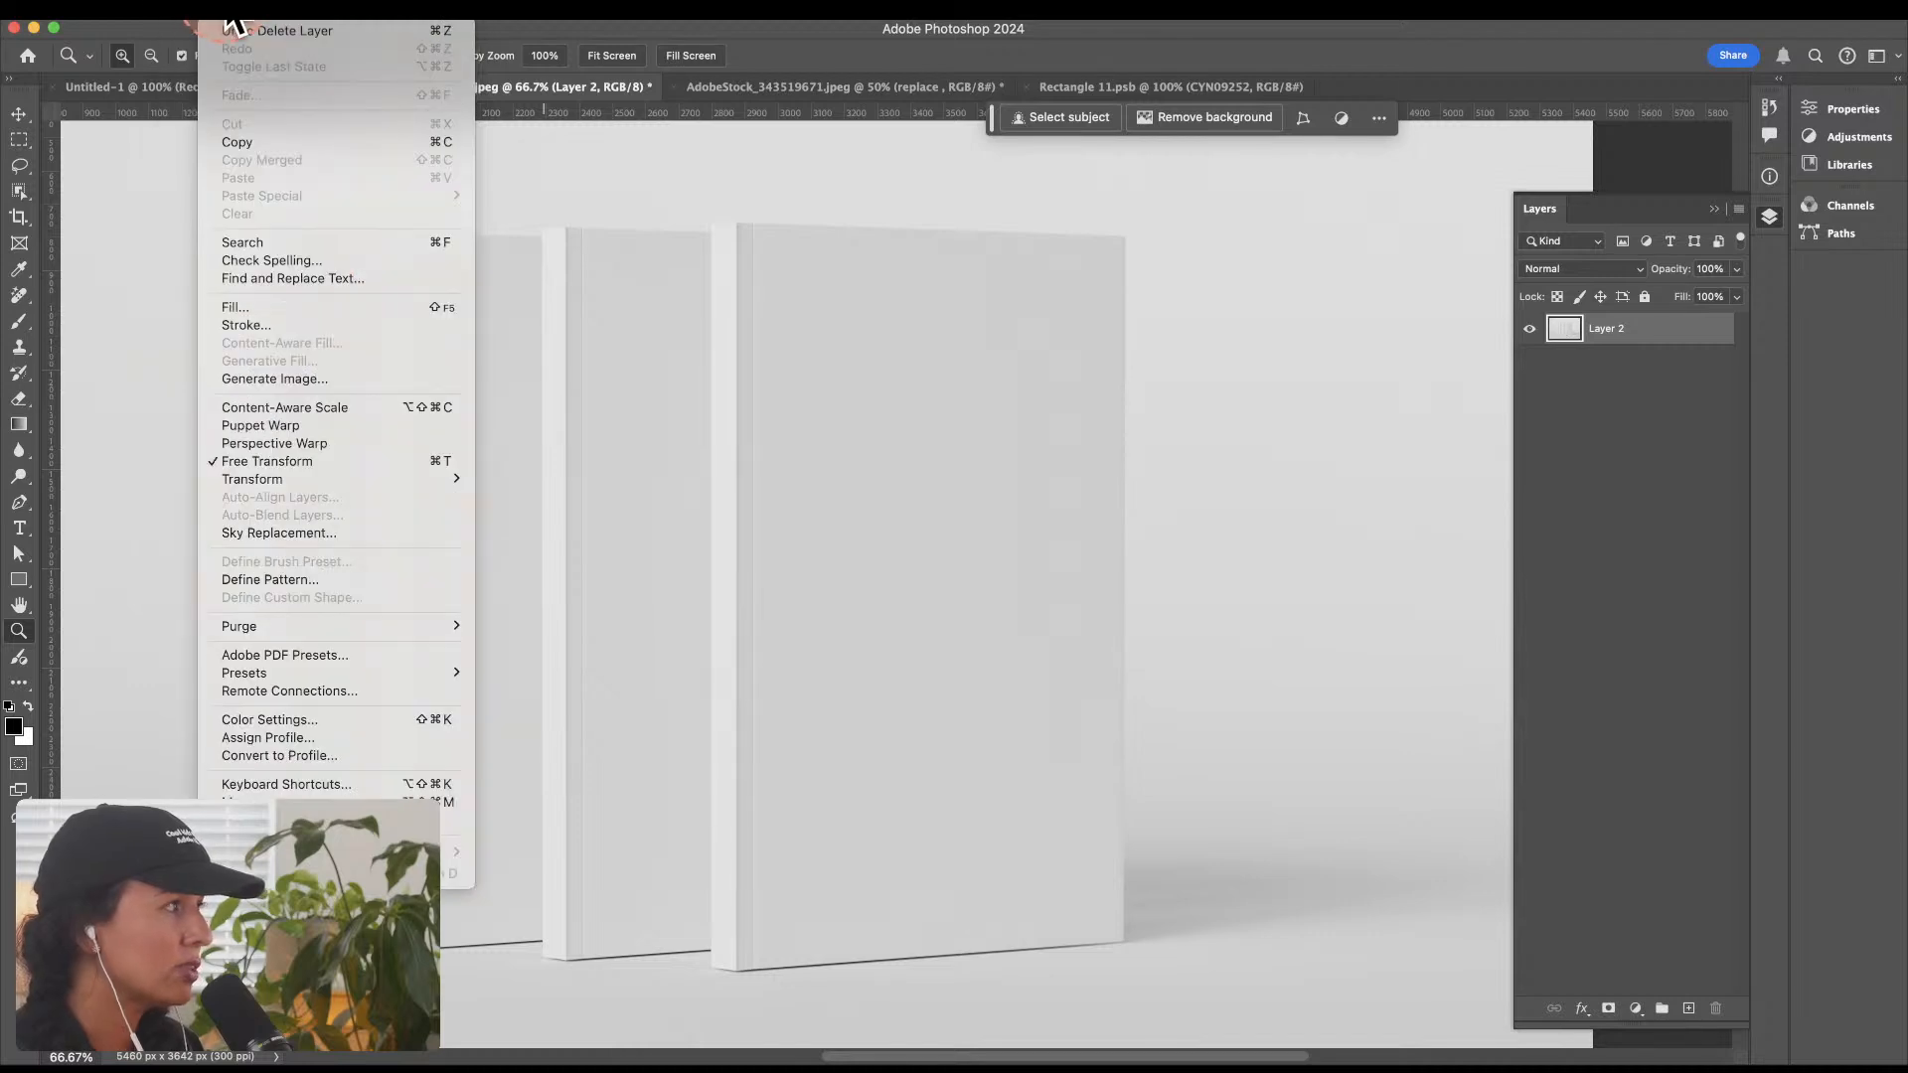
click(331, 755)
click(1040, 447)
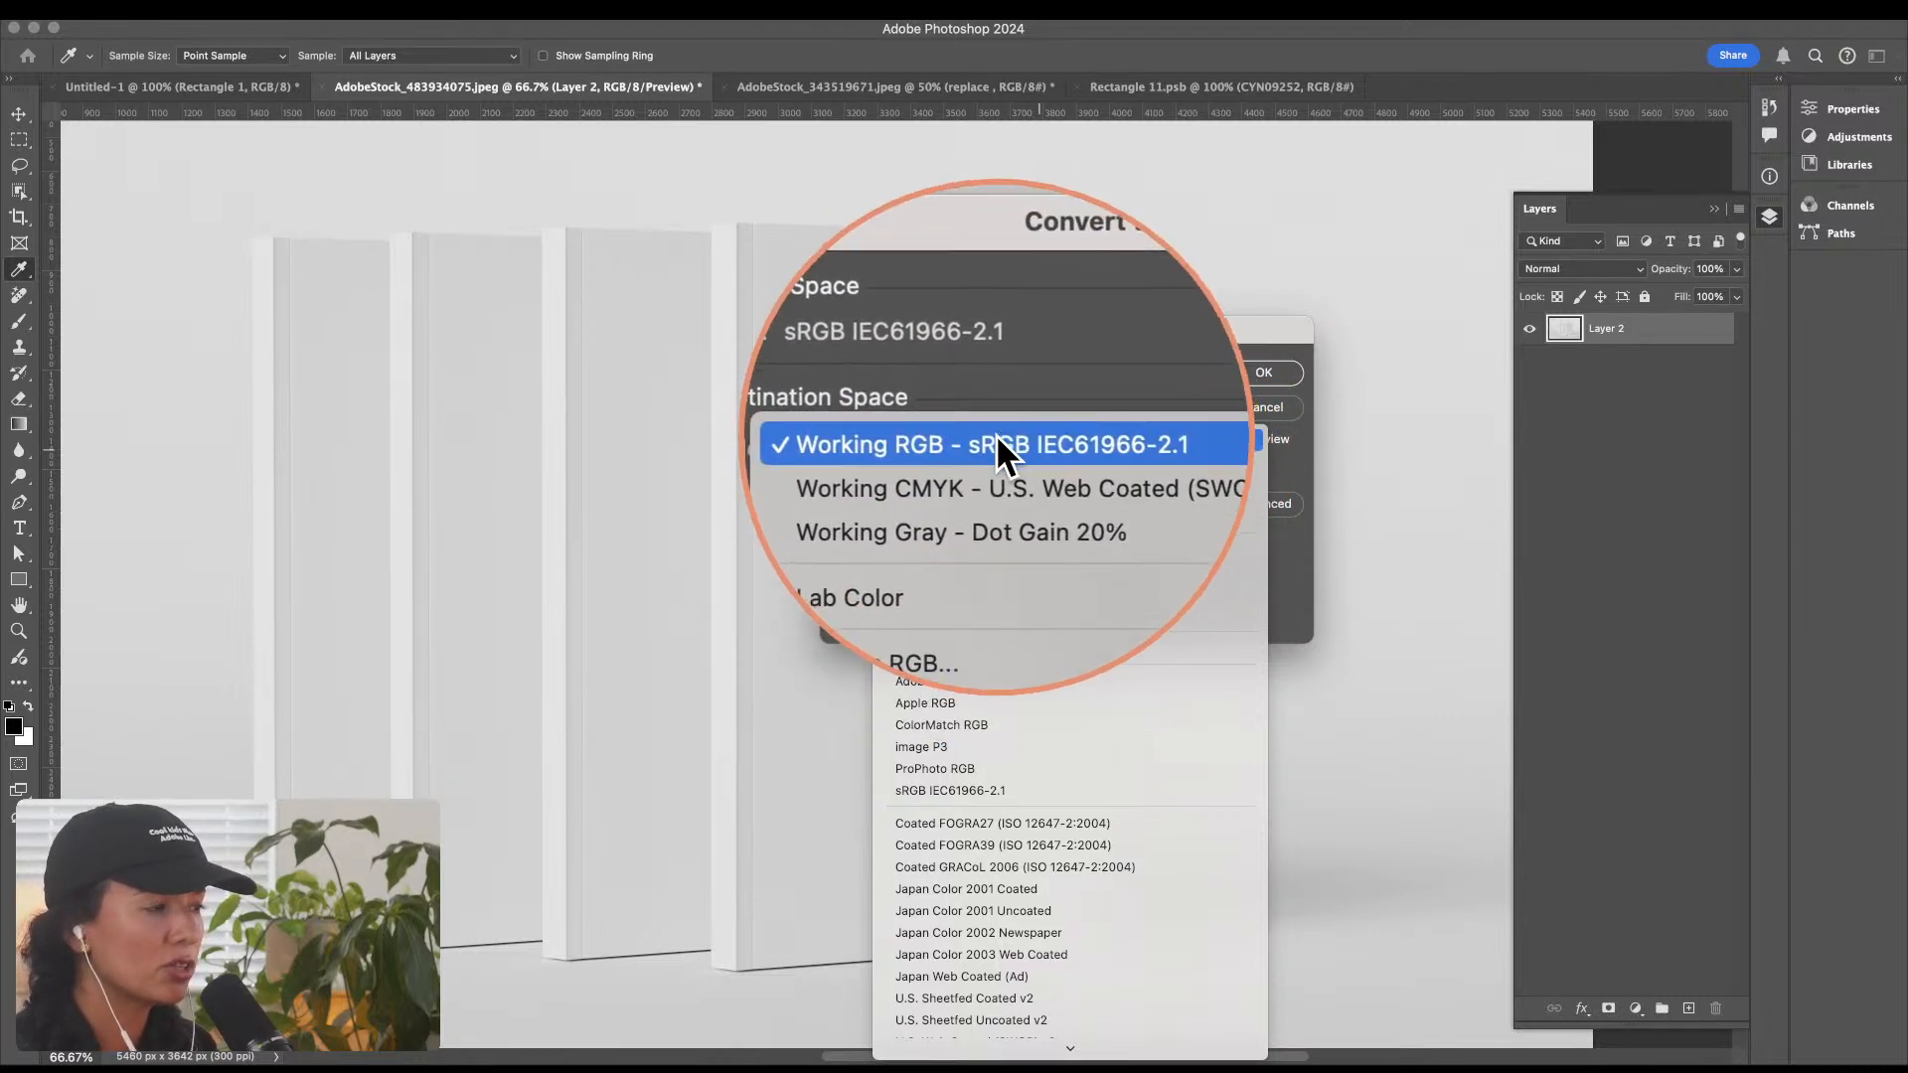
click(1254, 372)
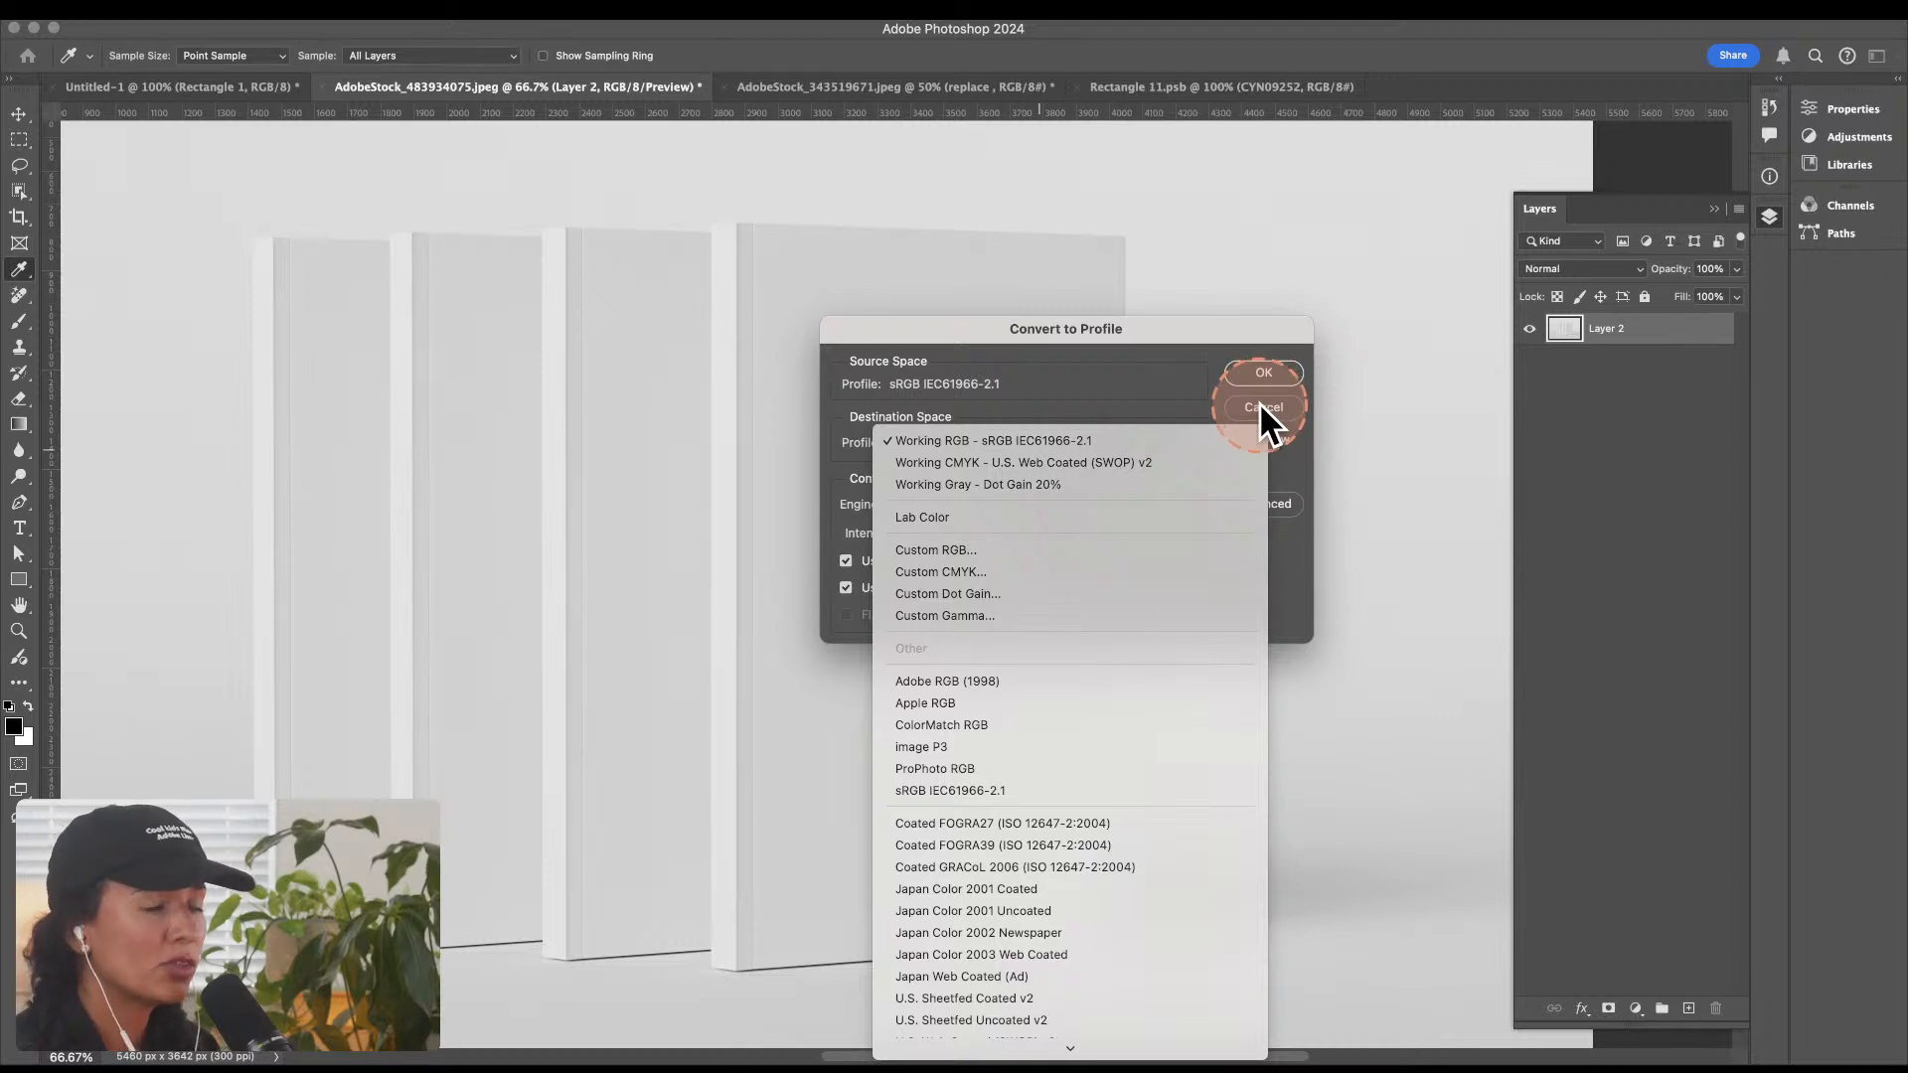
click(1256, 372)
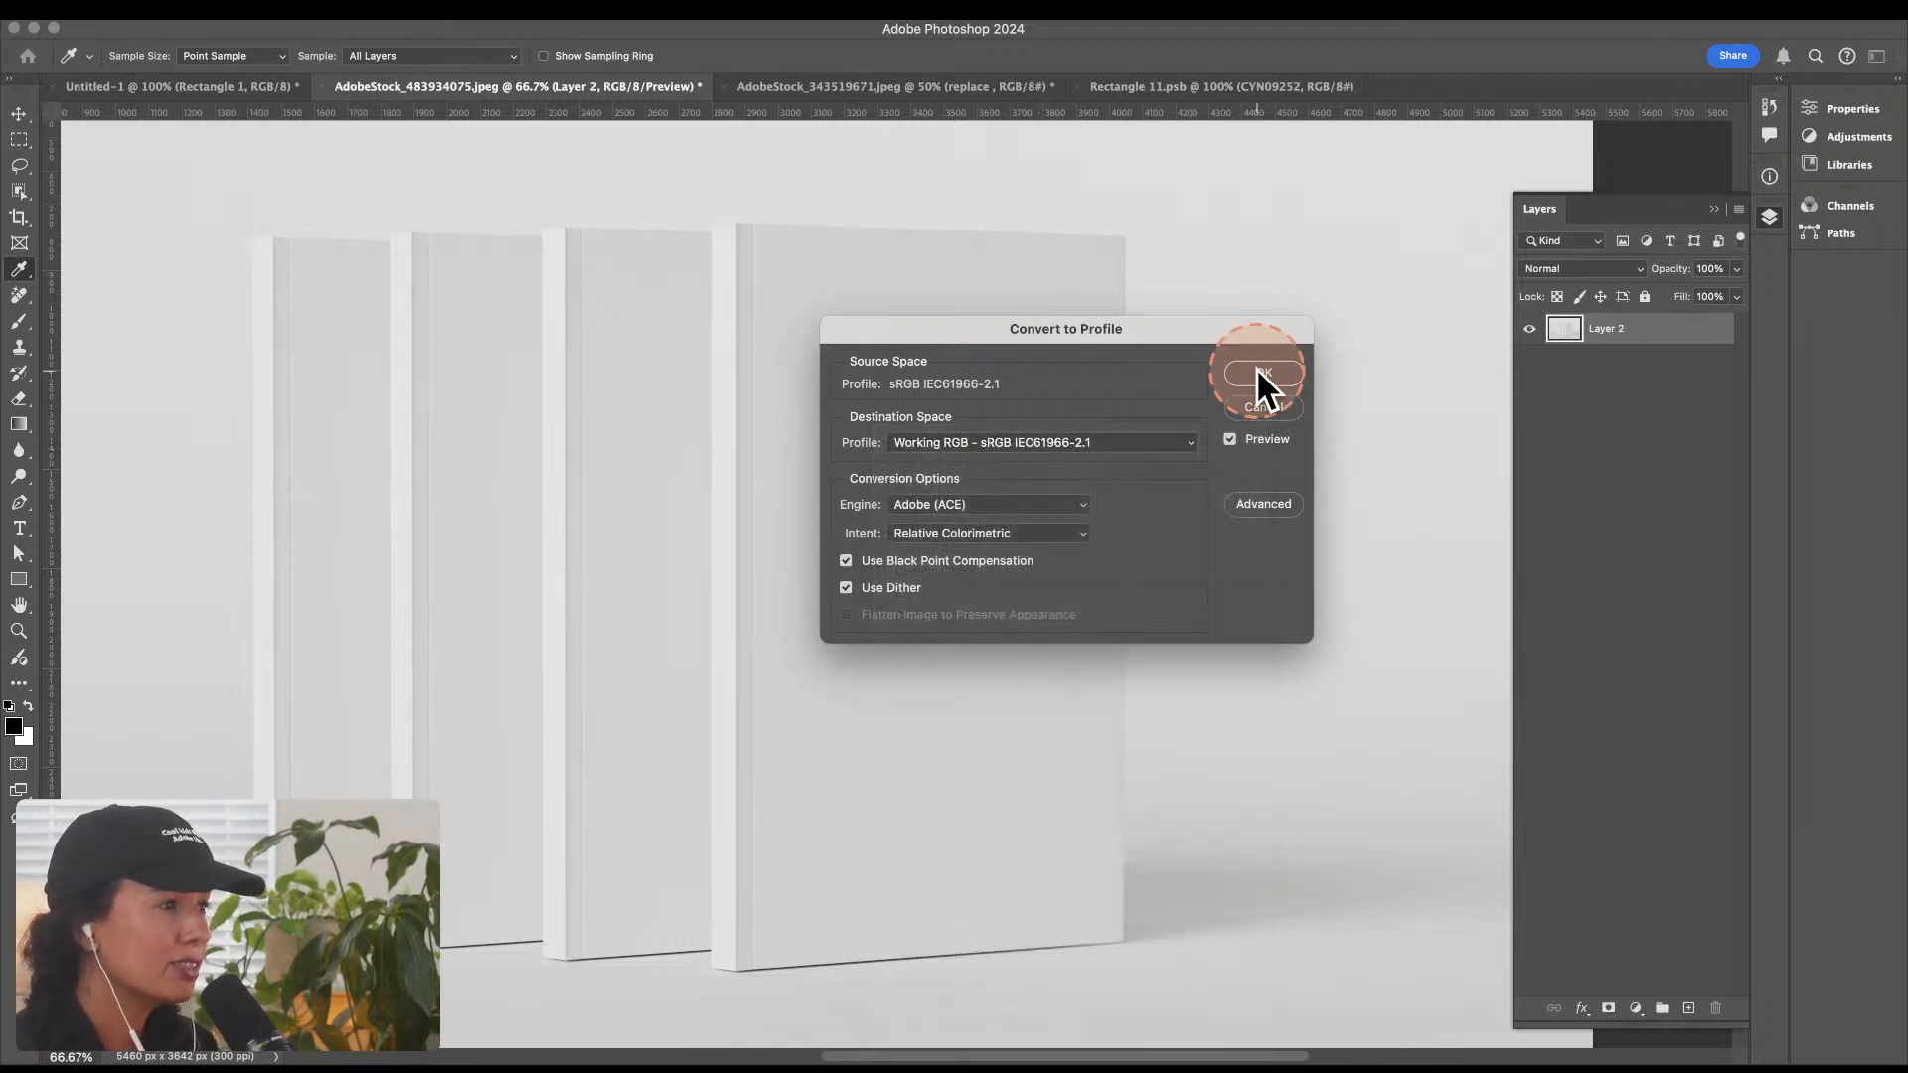
key(z)
click(217, 18)
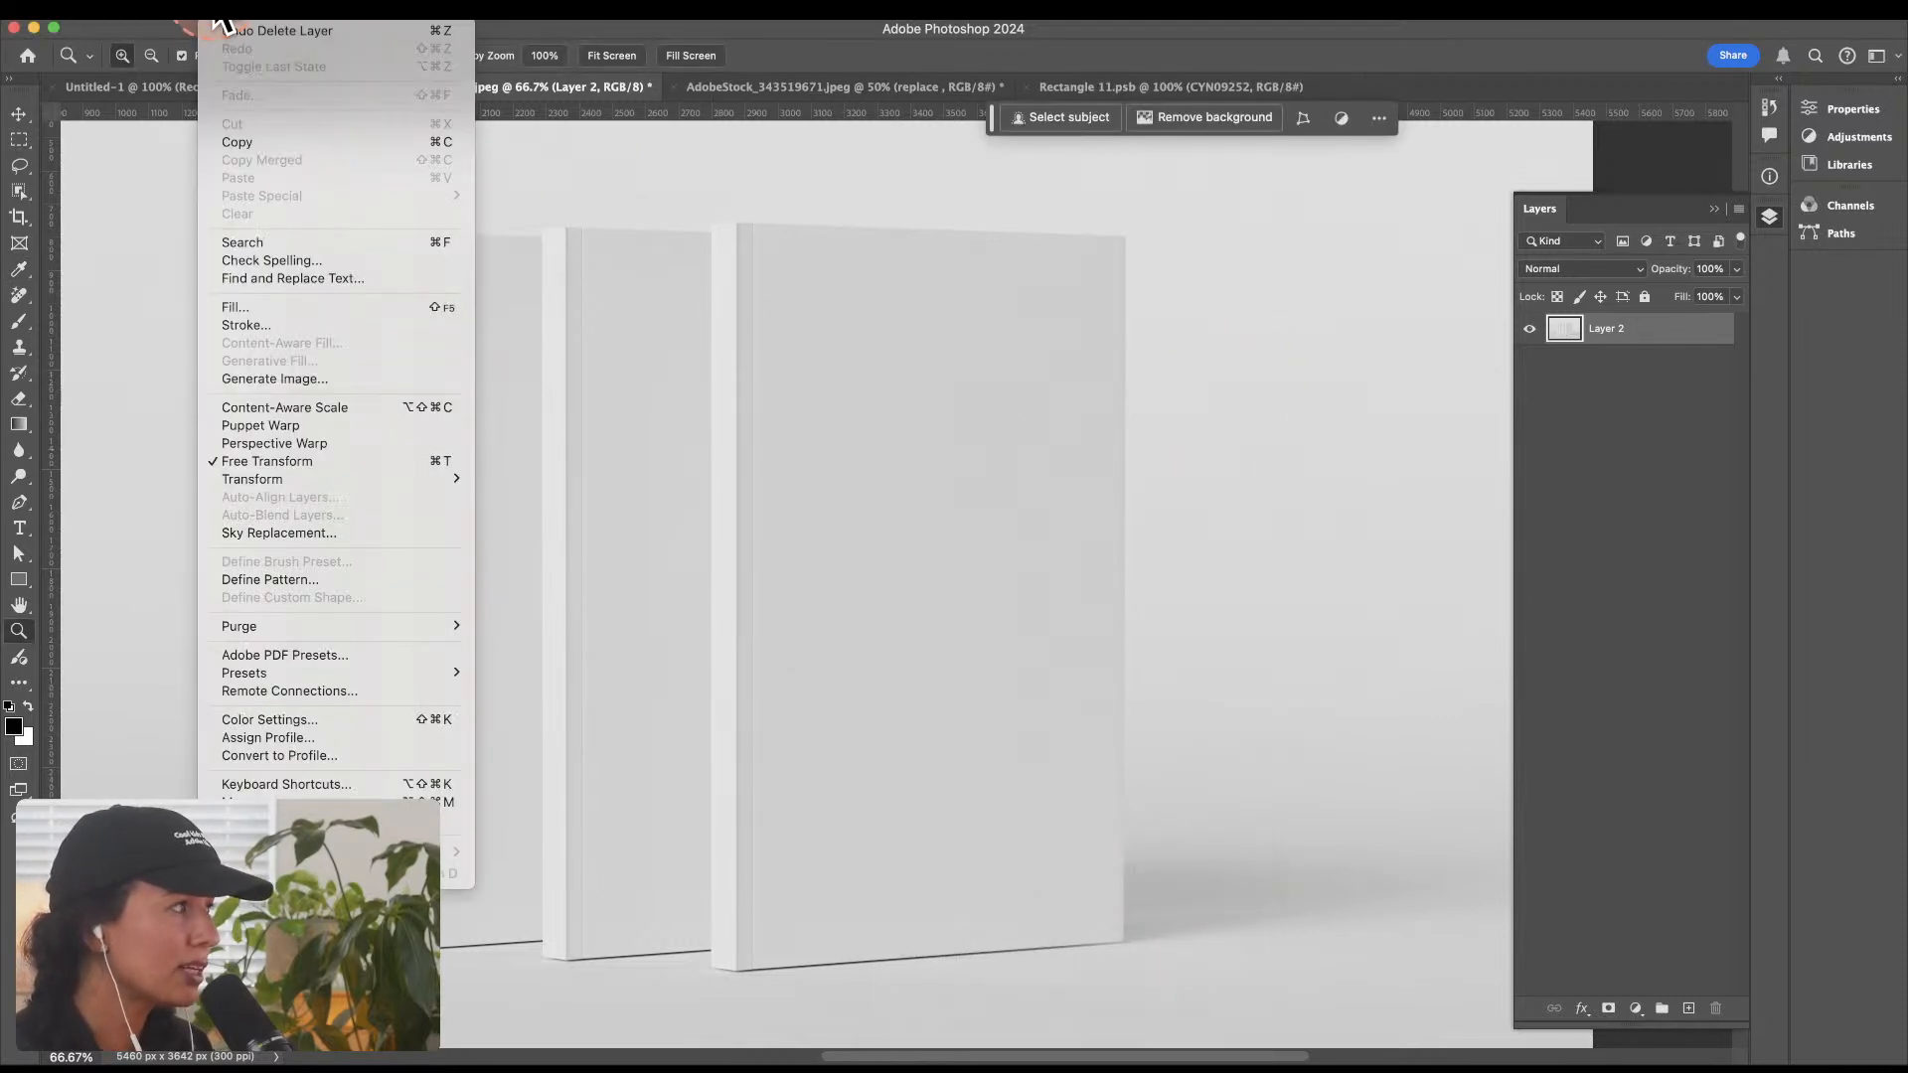
click(312, 720)
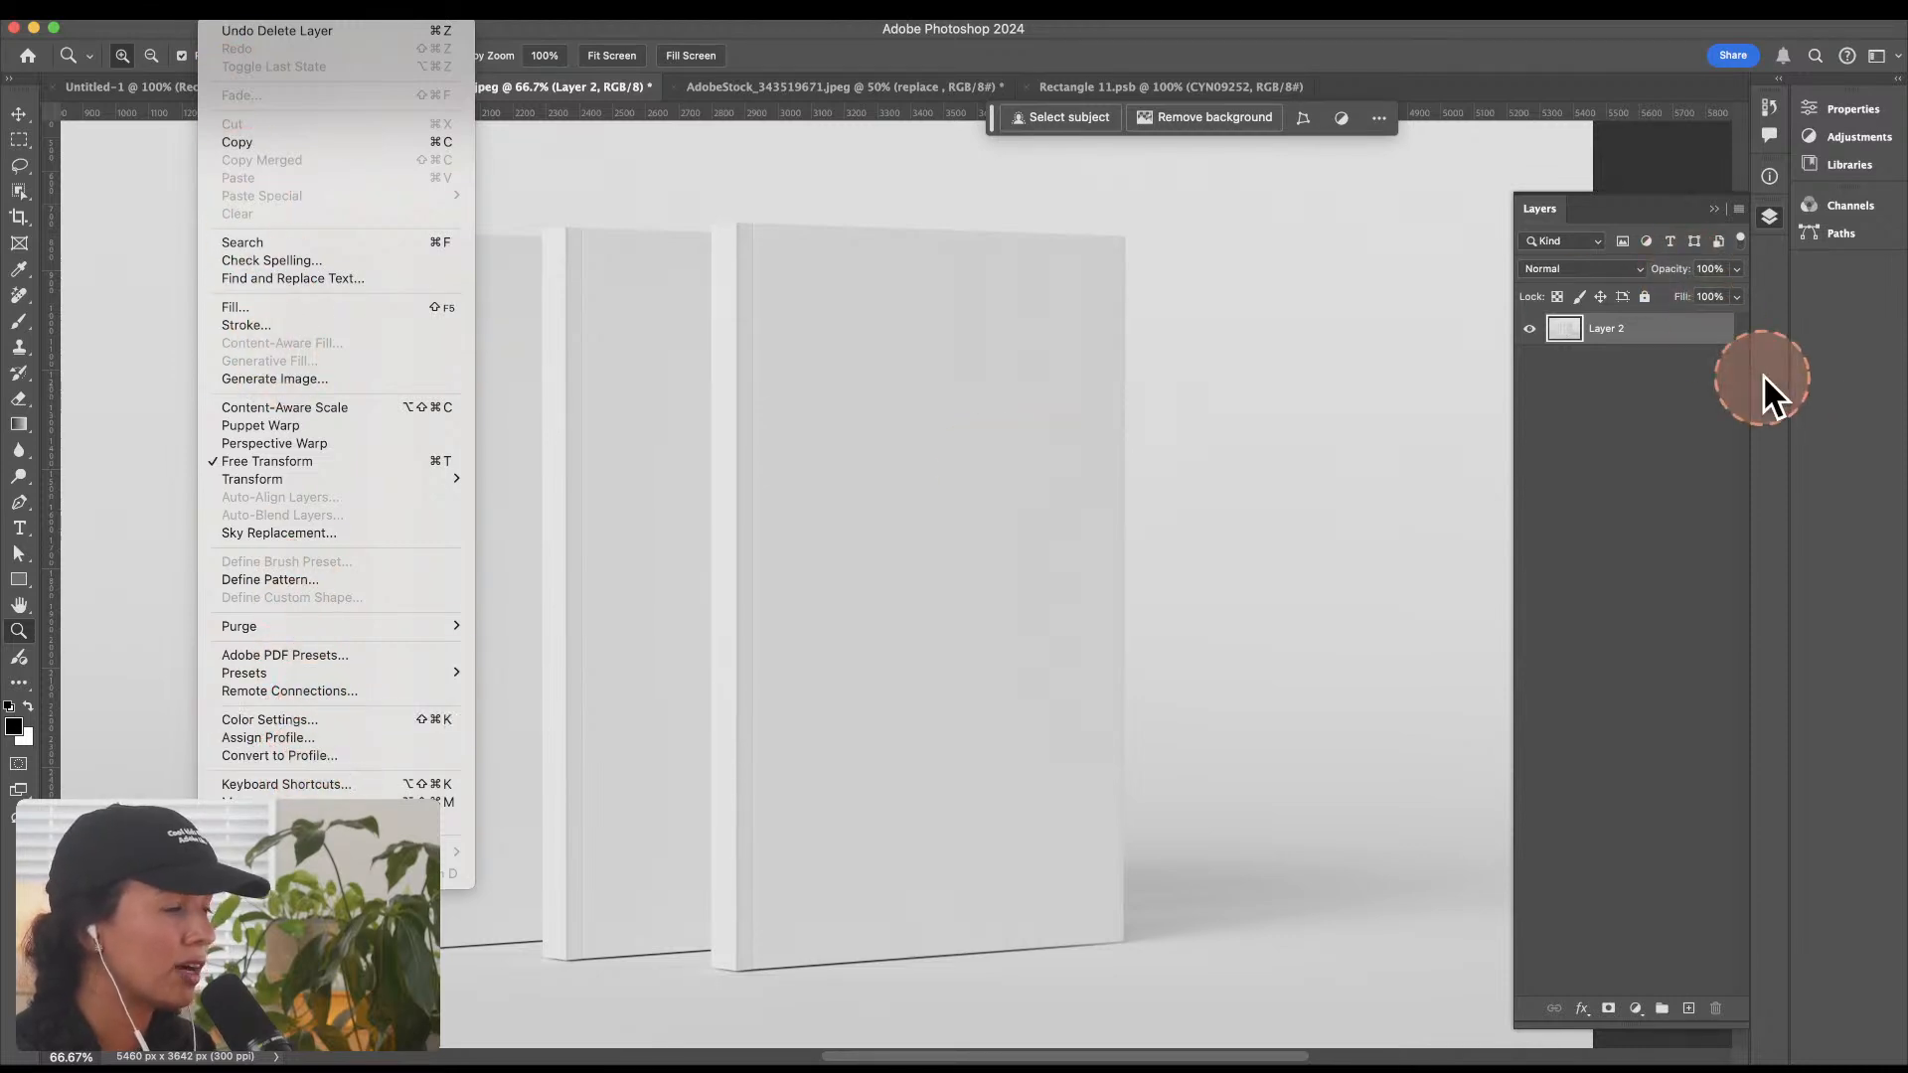
click(1665, 444)
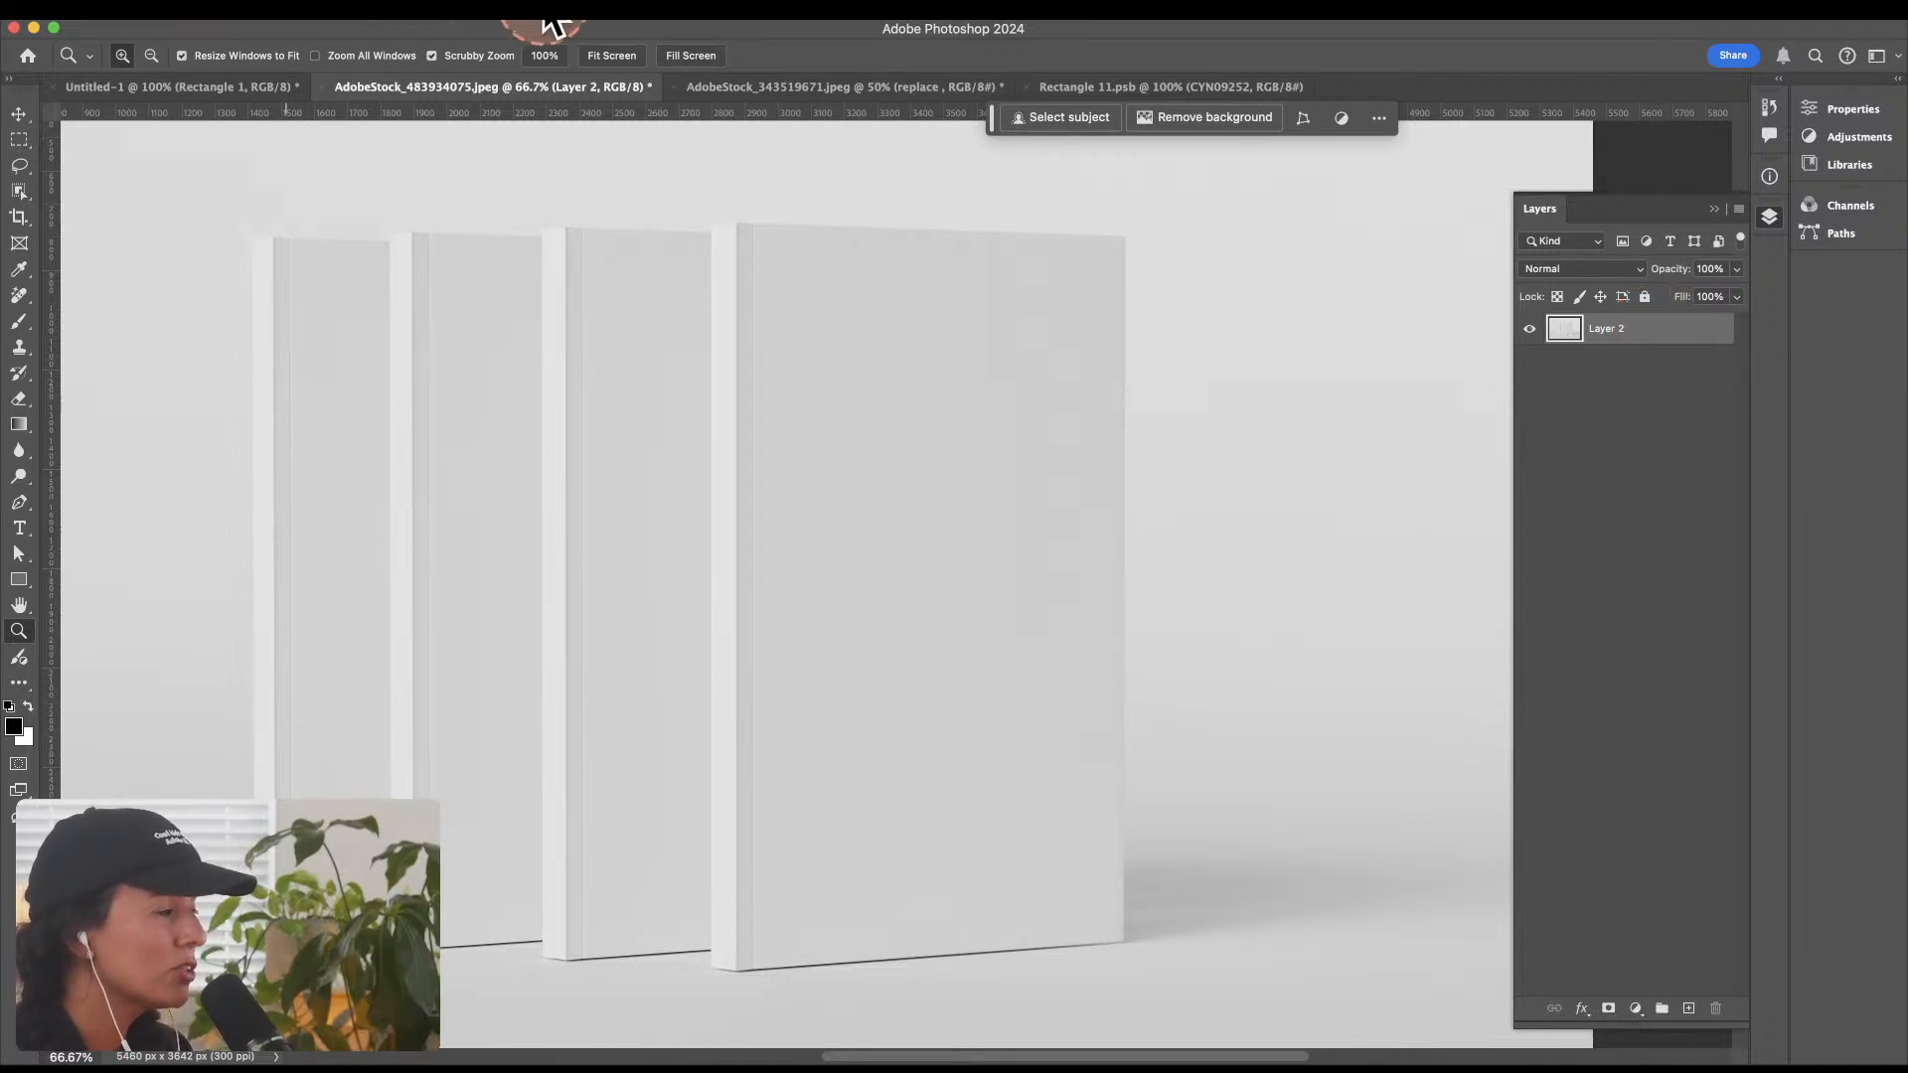
click(499, 5)
click(500, 6)
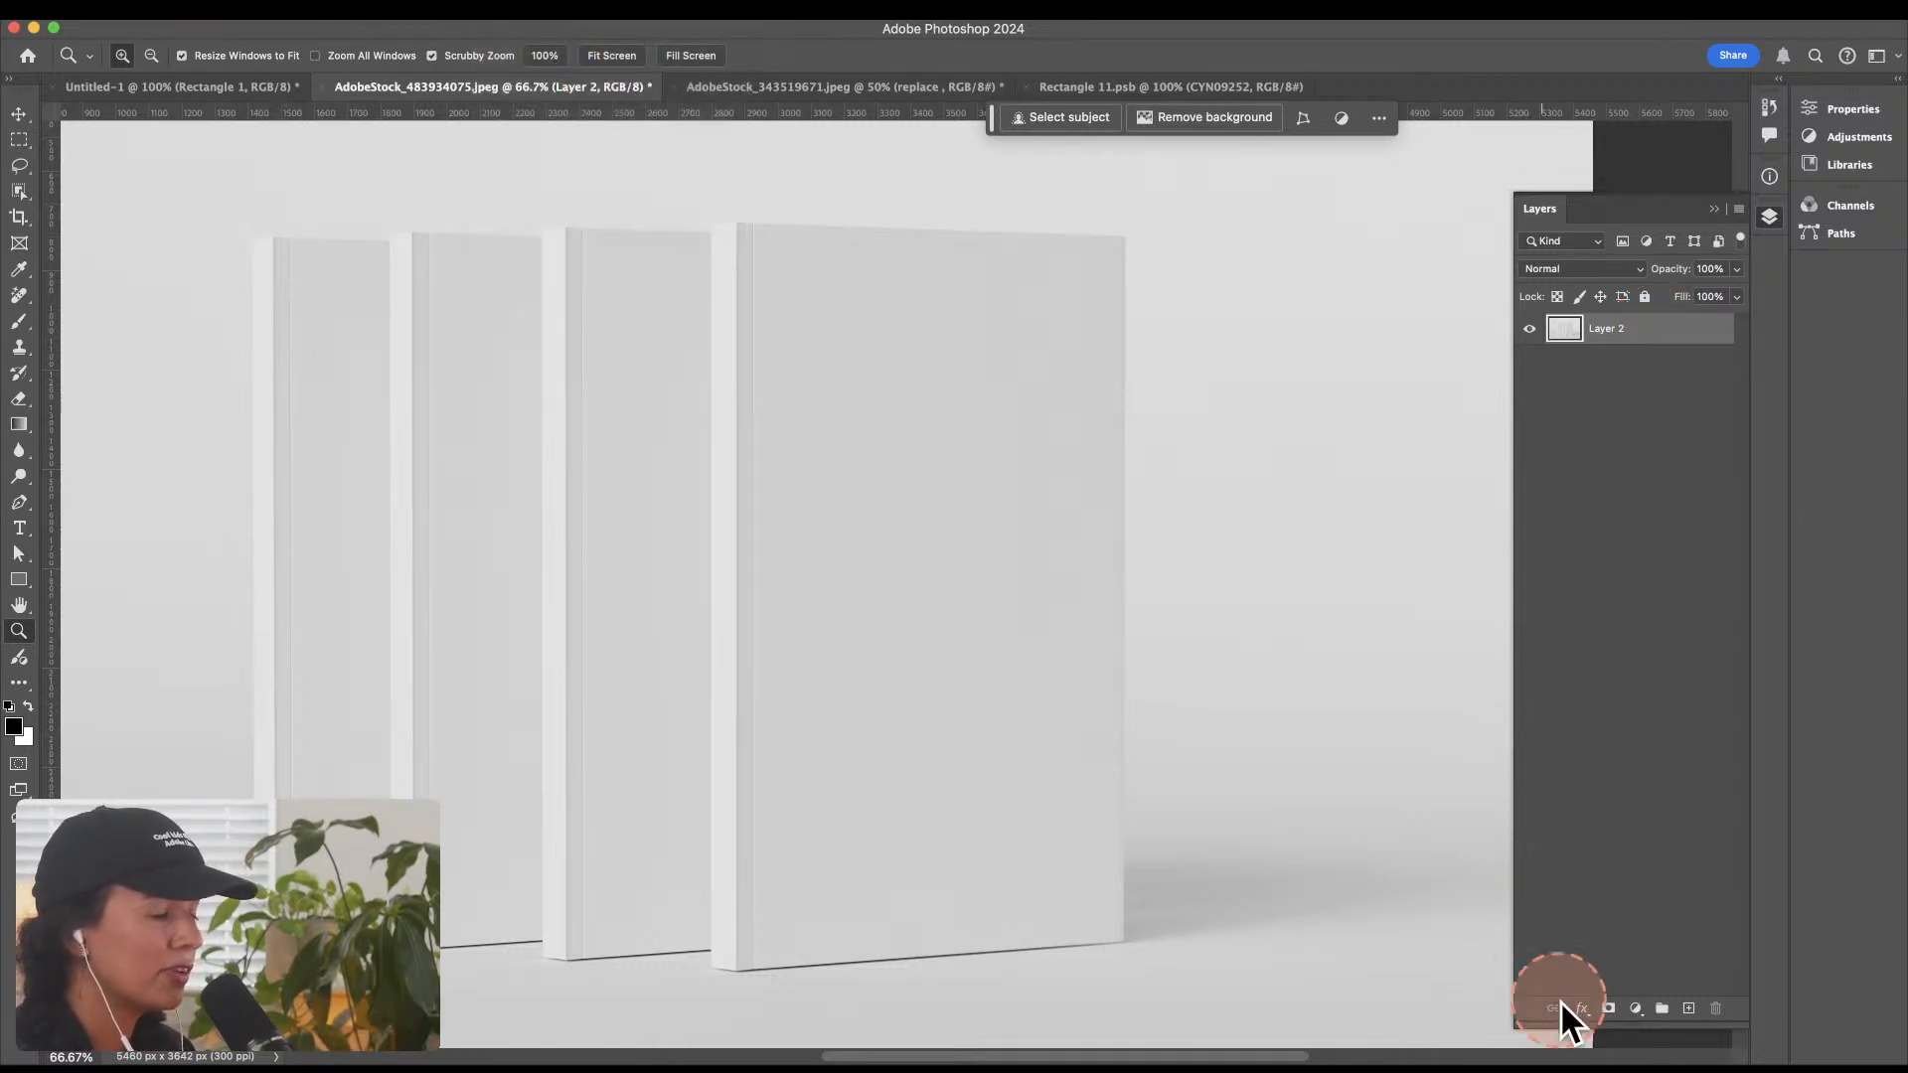
Step: Add a new blank layer above Layer 2 in the book photo and leave it selected
click(1689, 1009)
click(1623, 367)
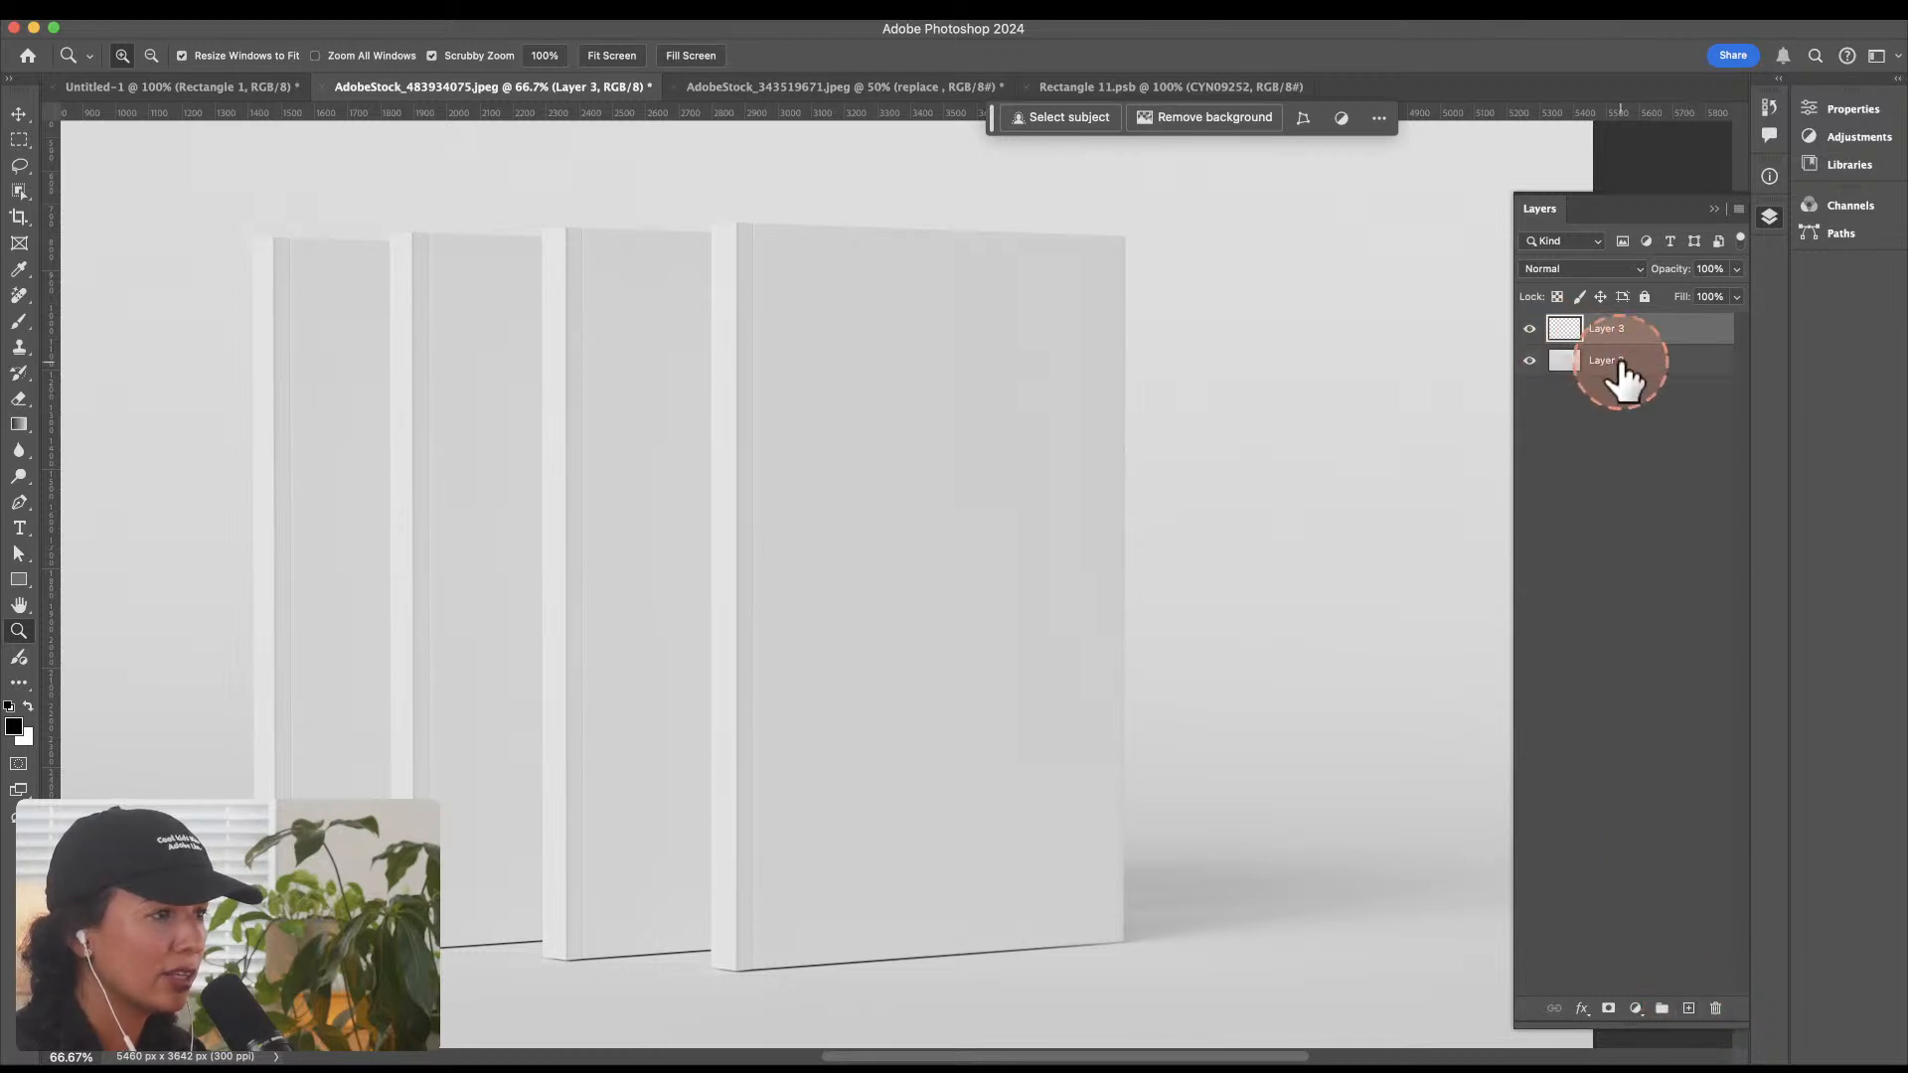
click(1622, 334)
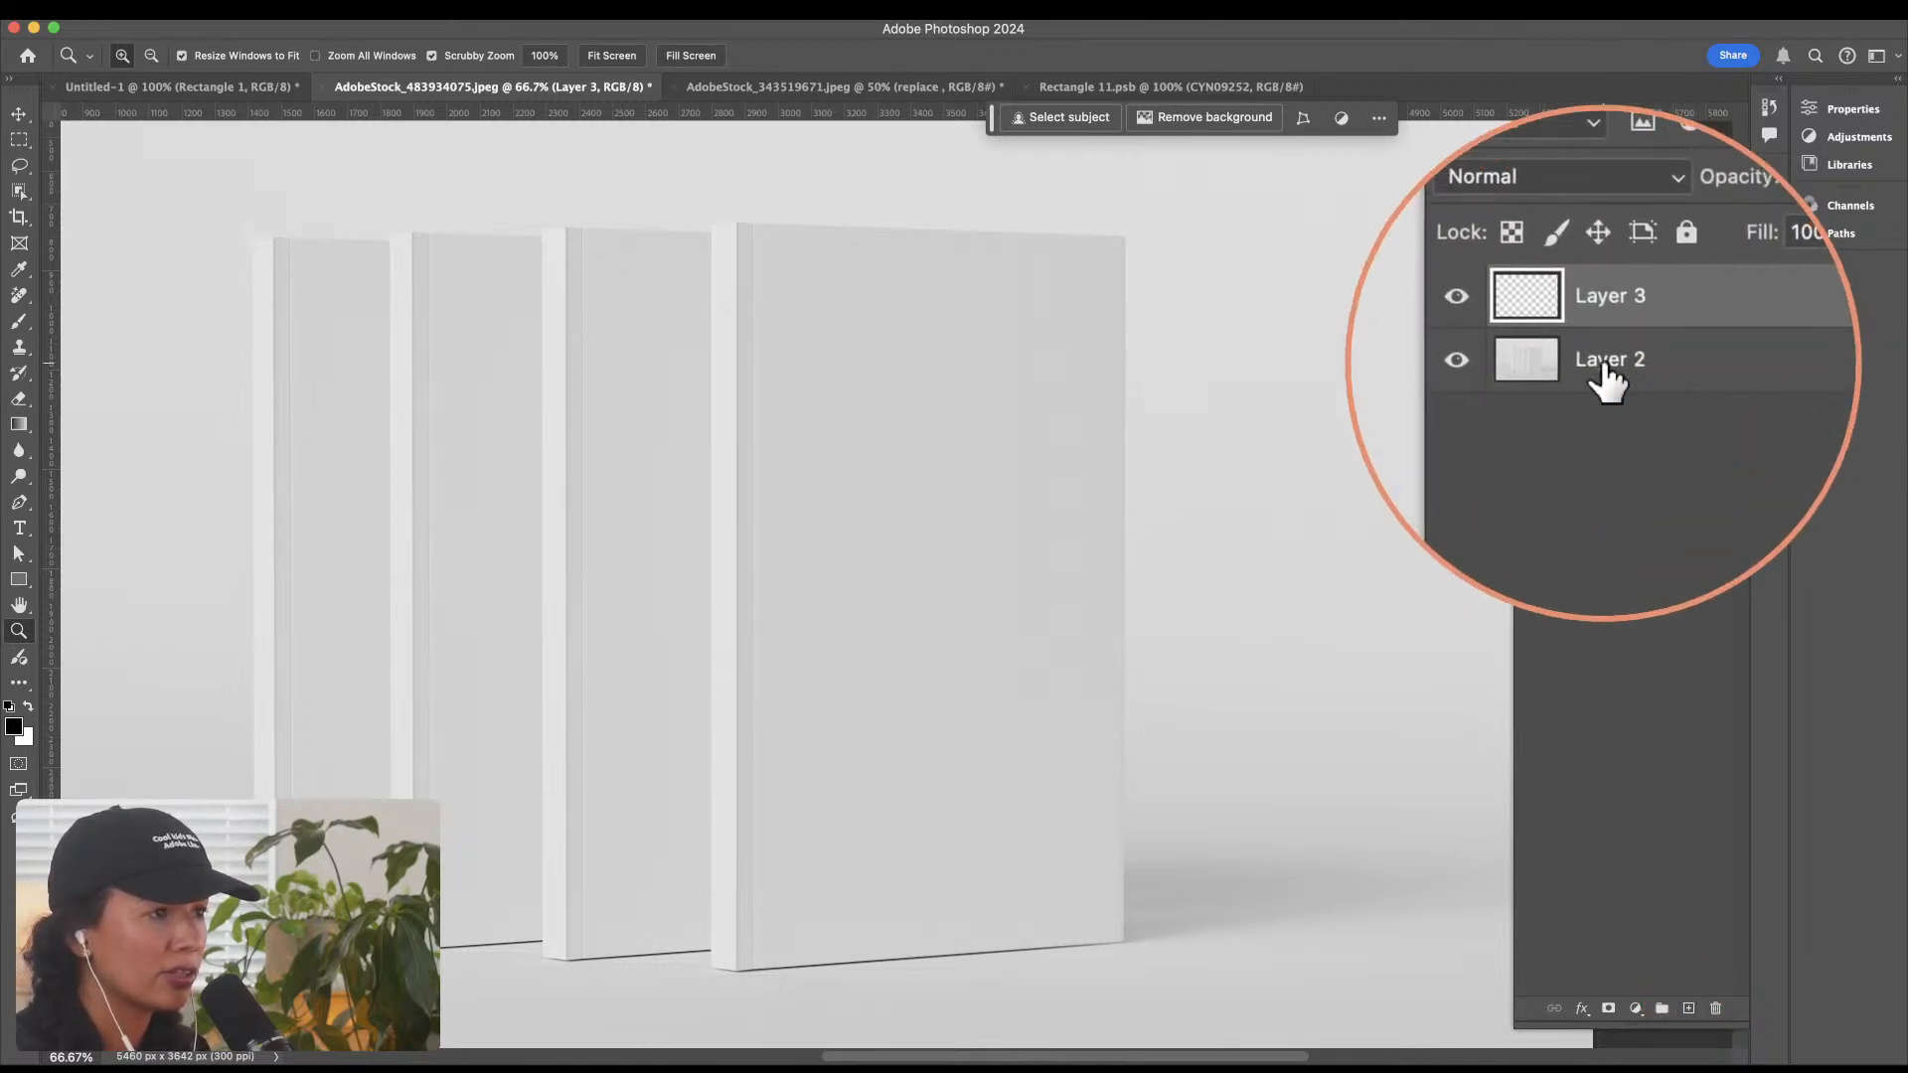
click(1604, 370)
click(1604, 332)
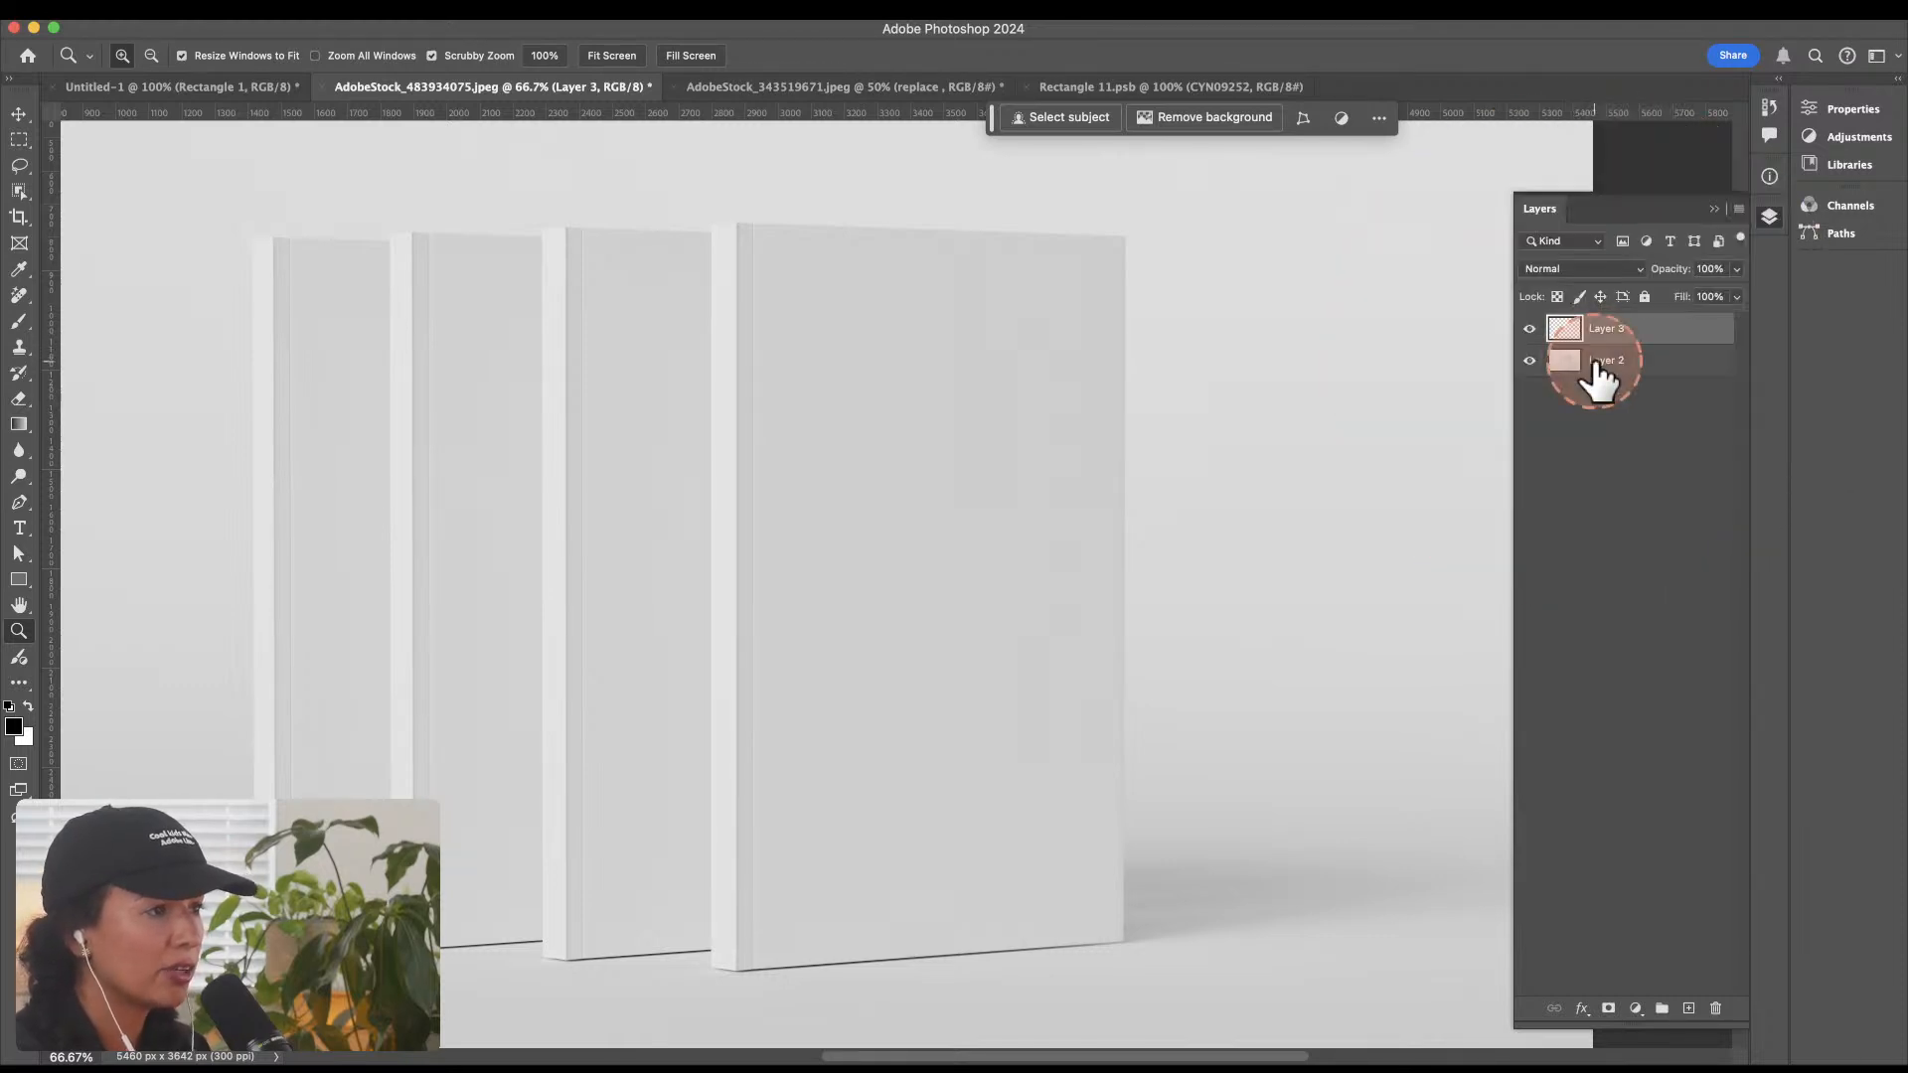
click(1610, 364)
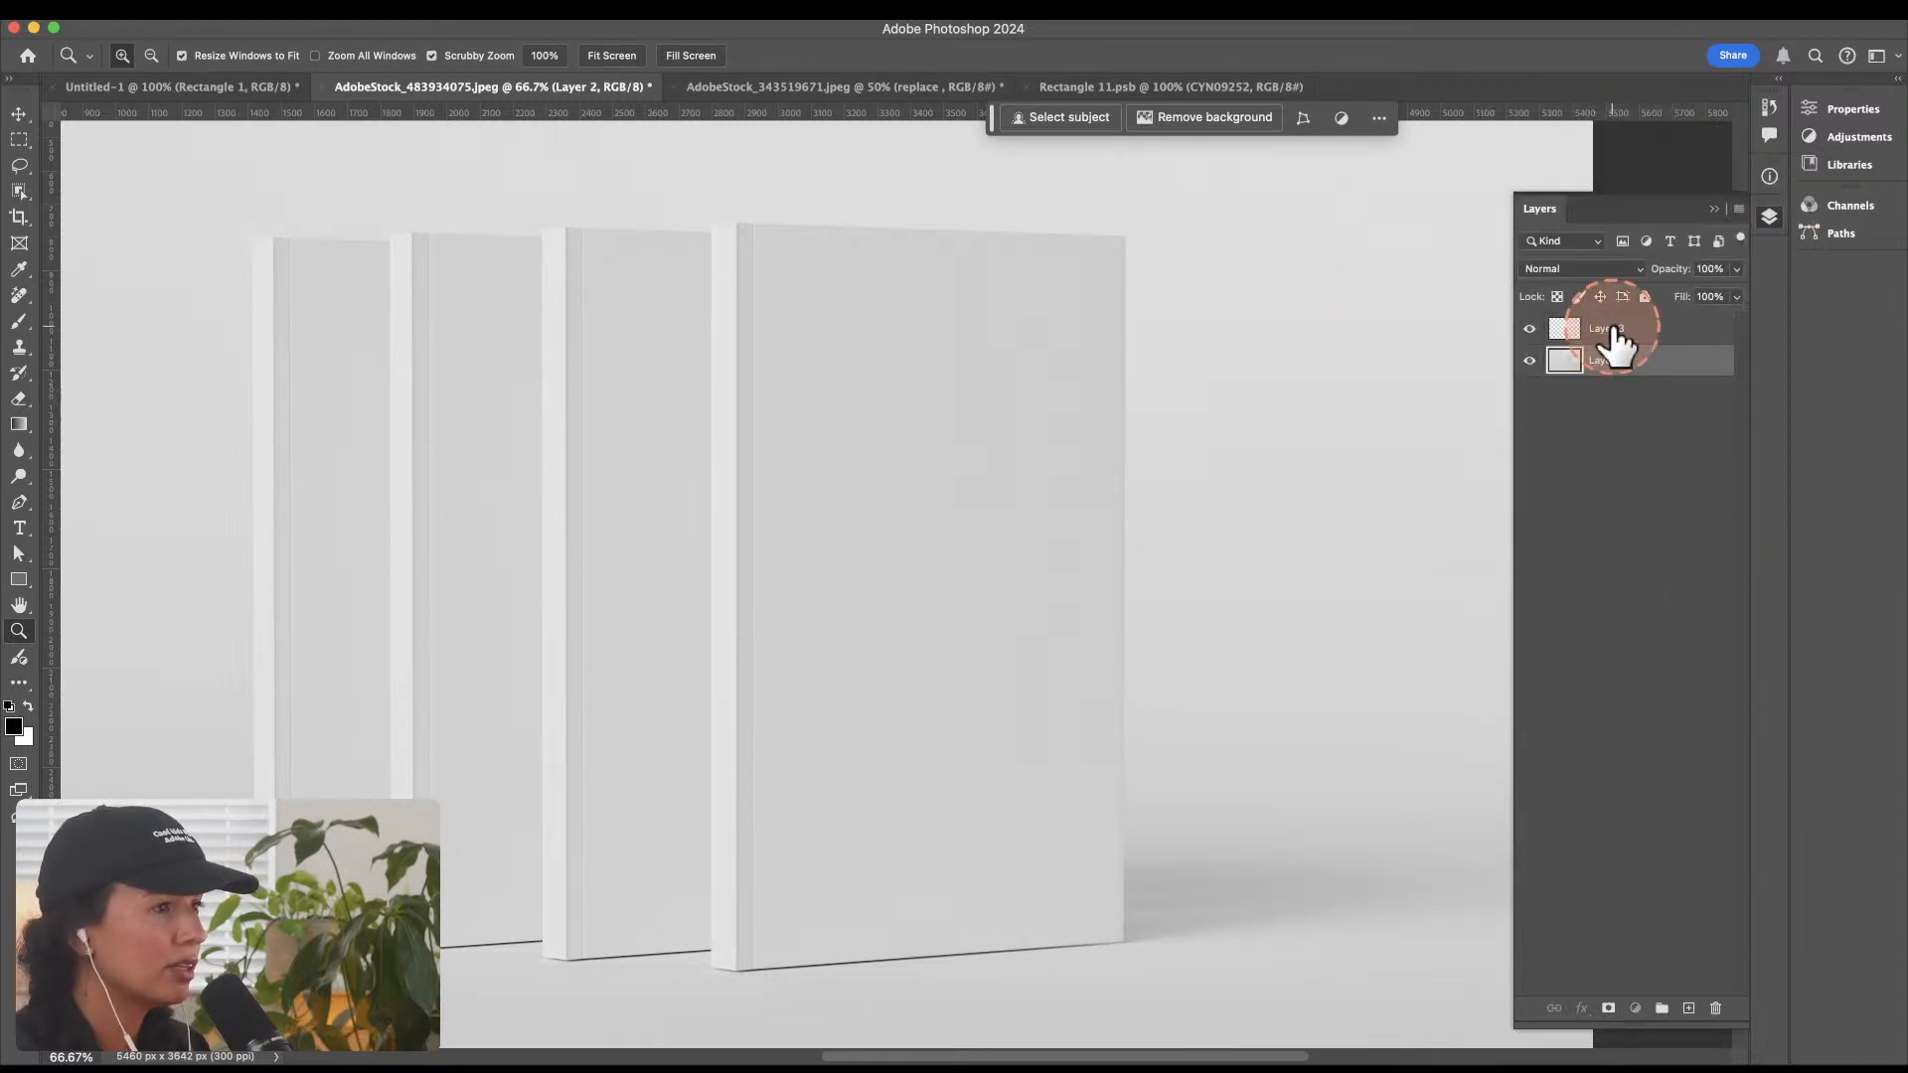
click(1605, 332)
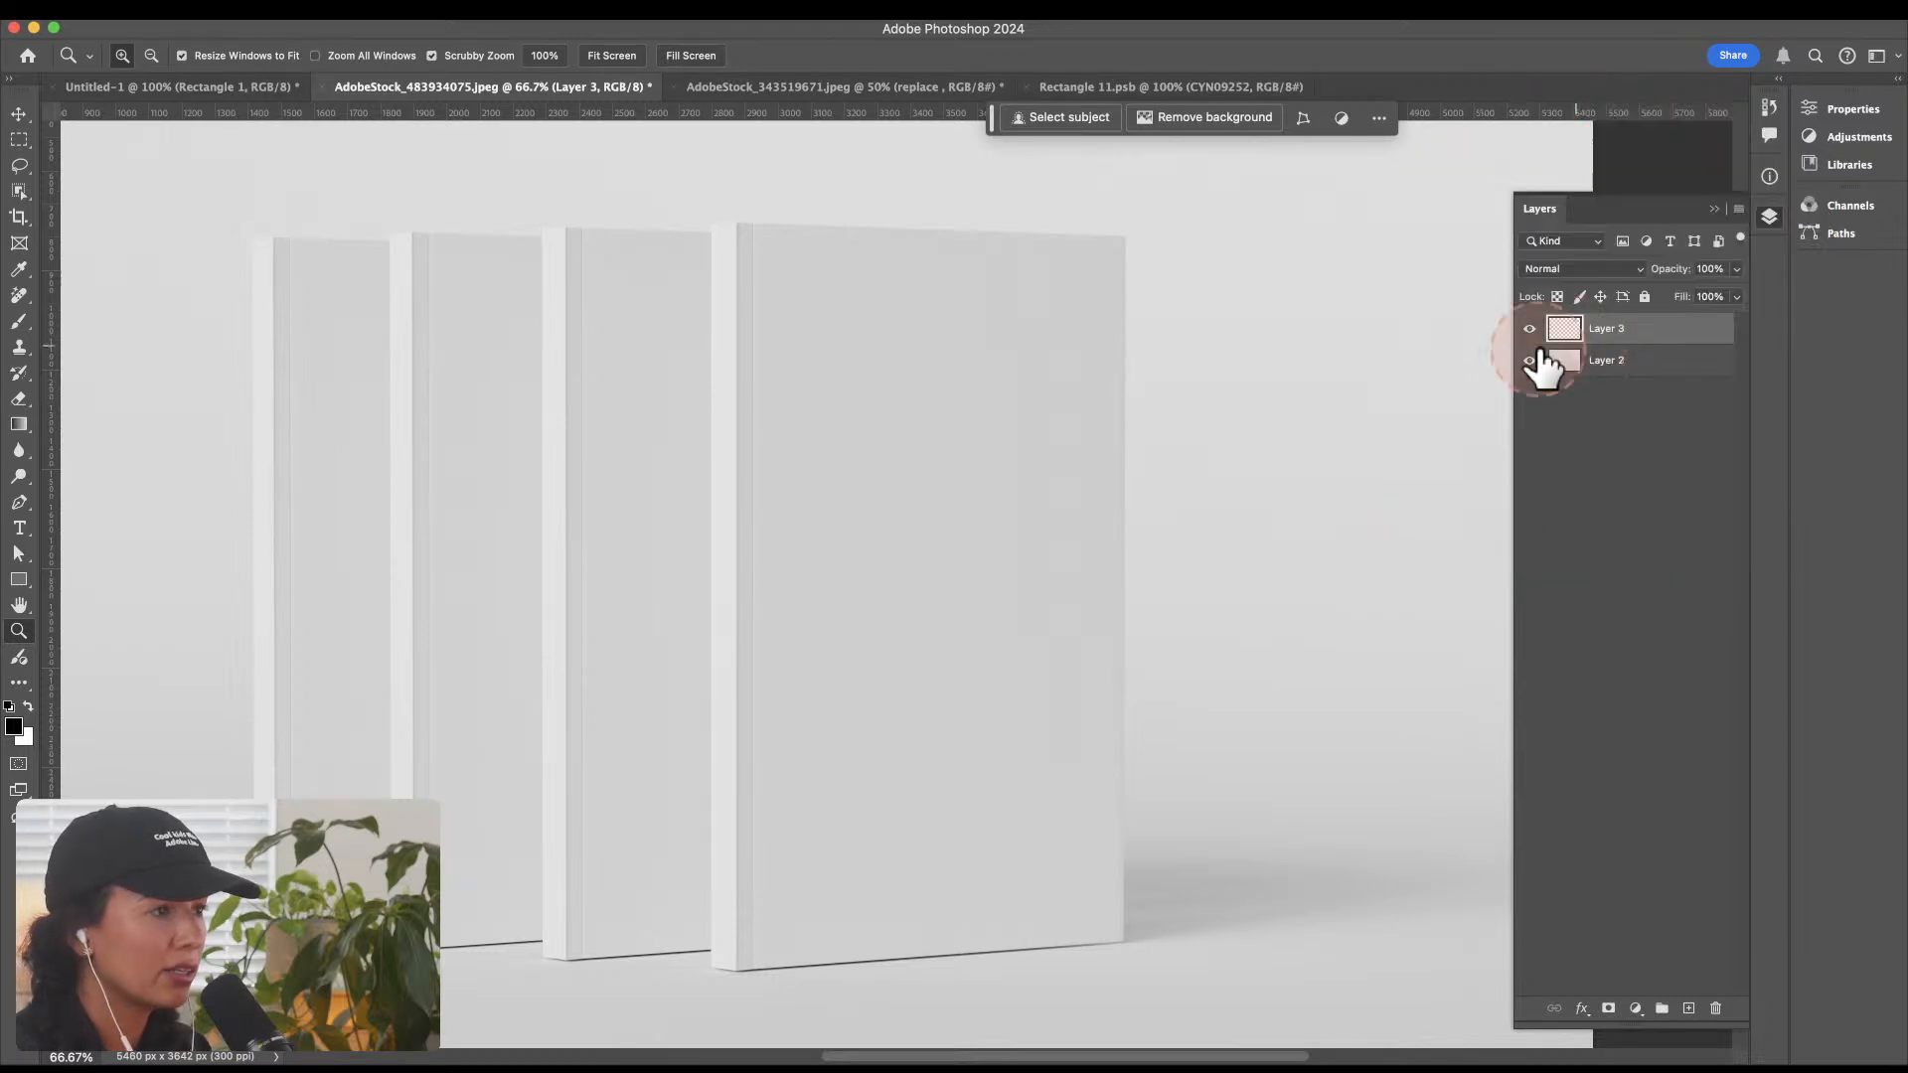
click(492, 18)
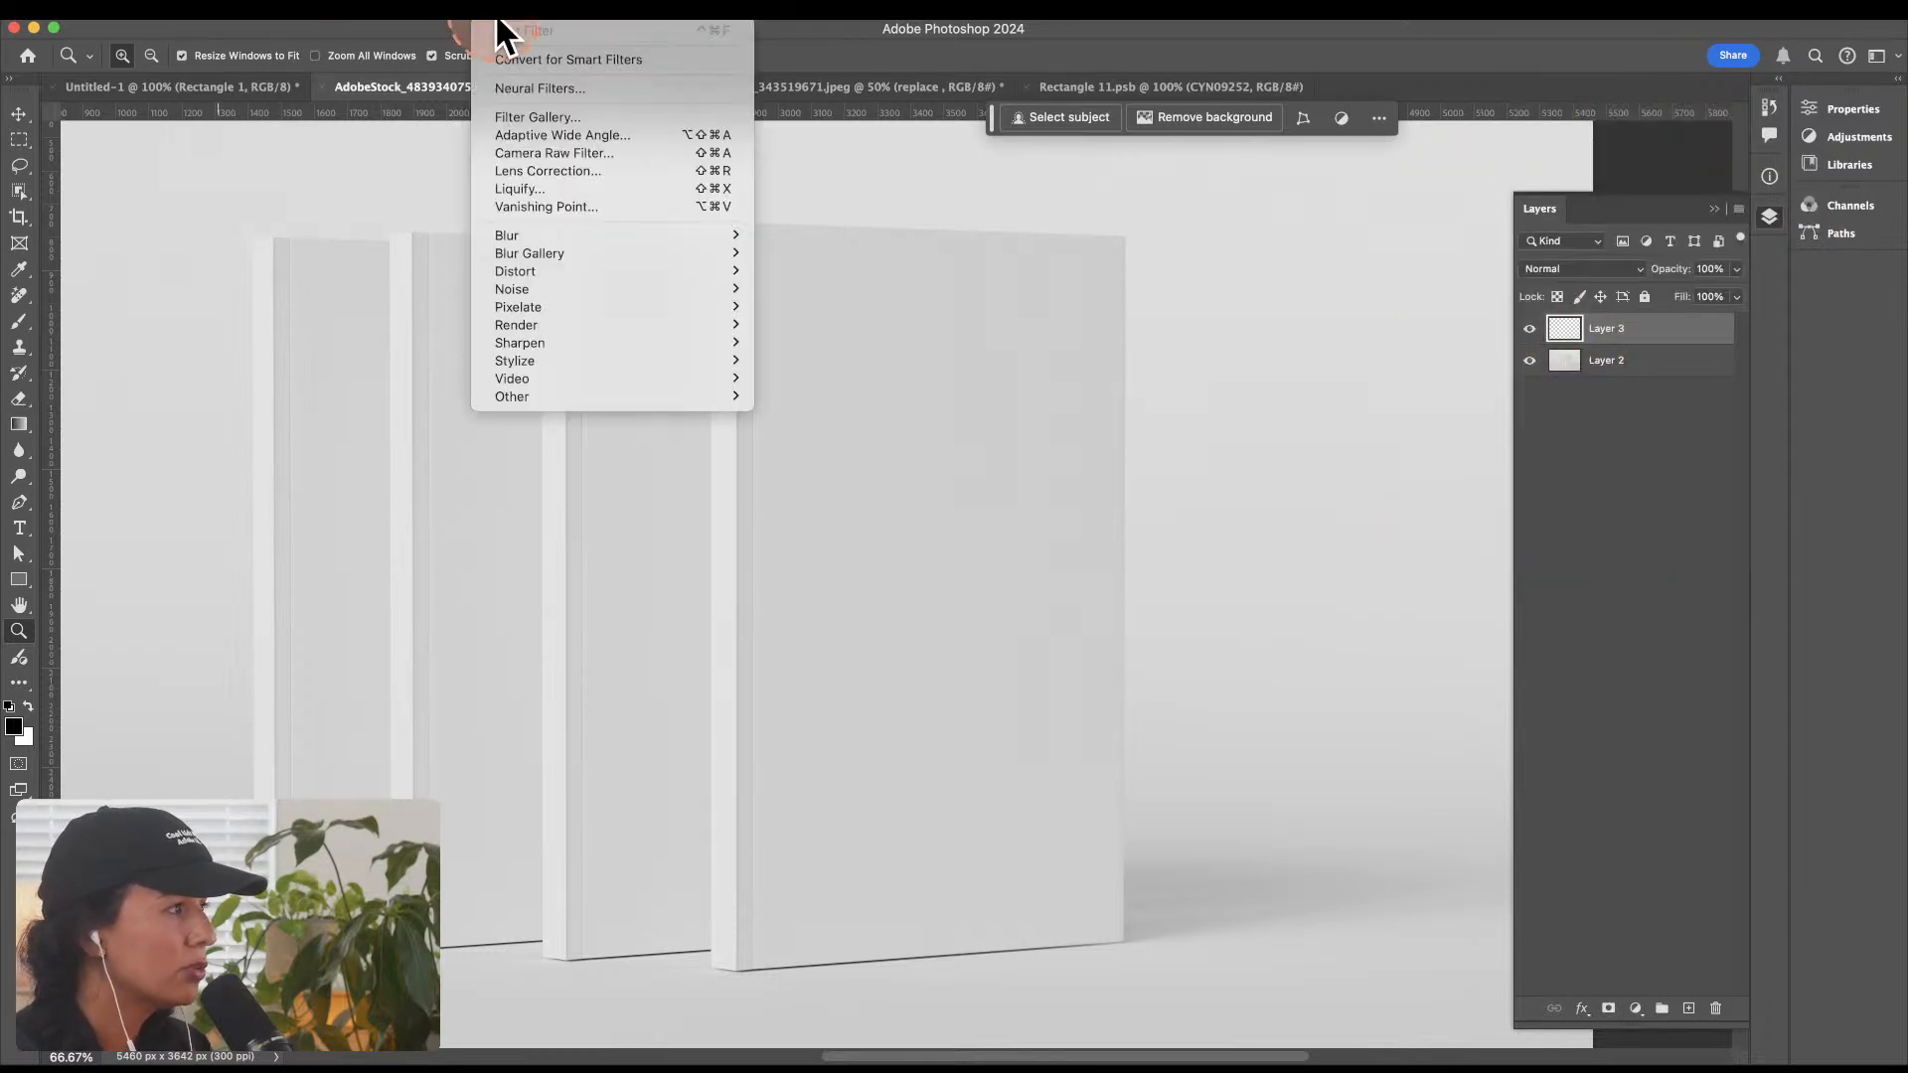
click(542, 208)
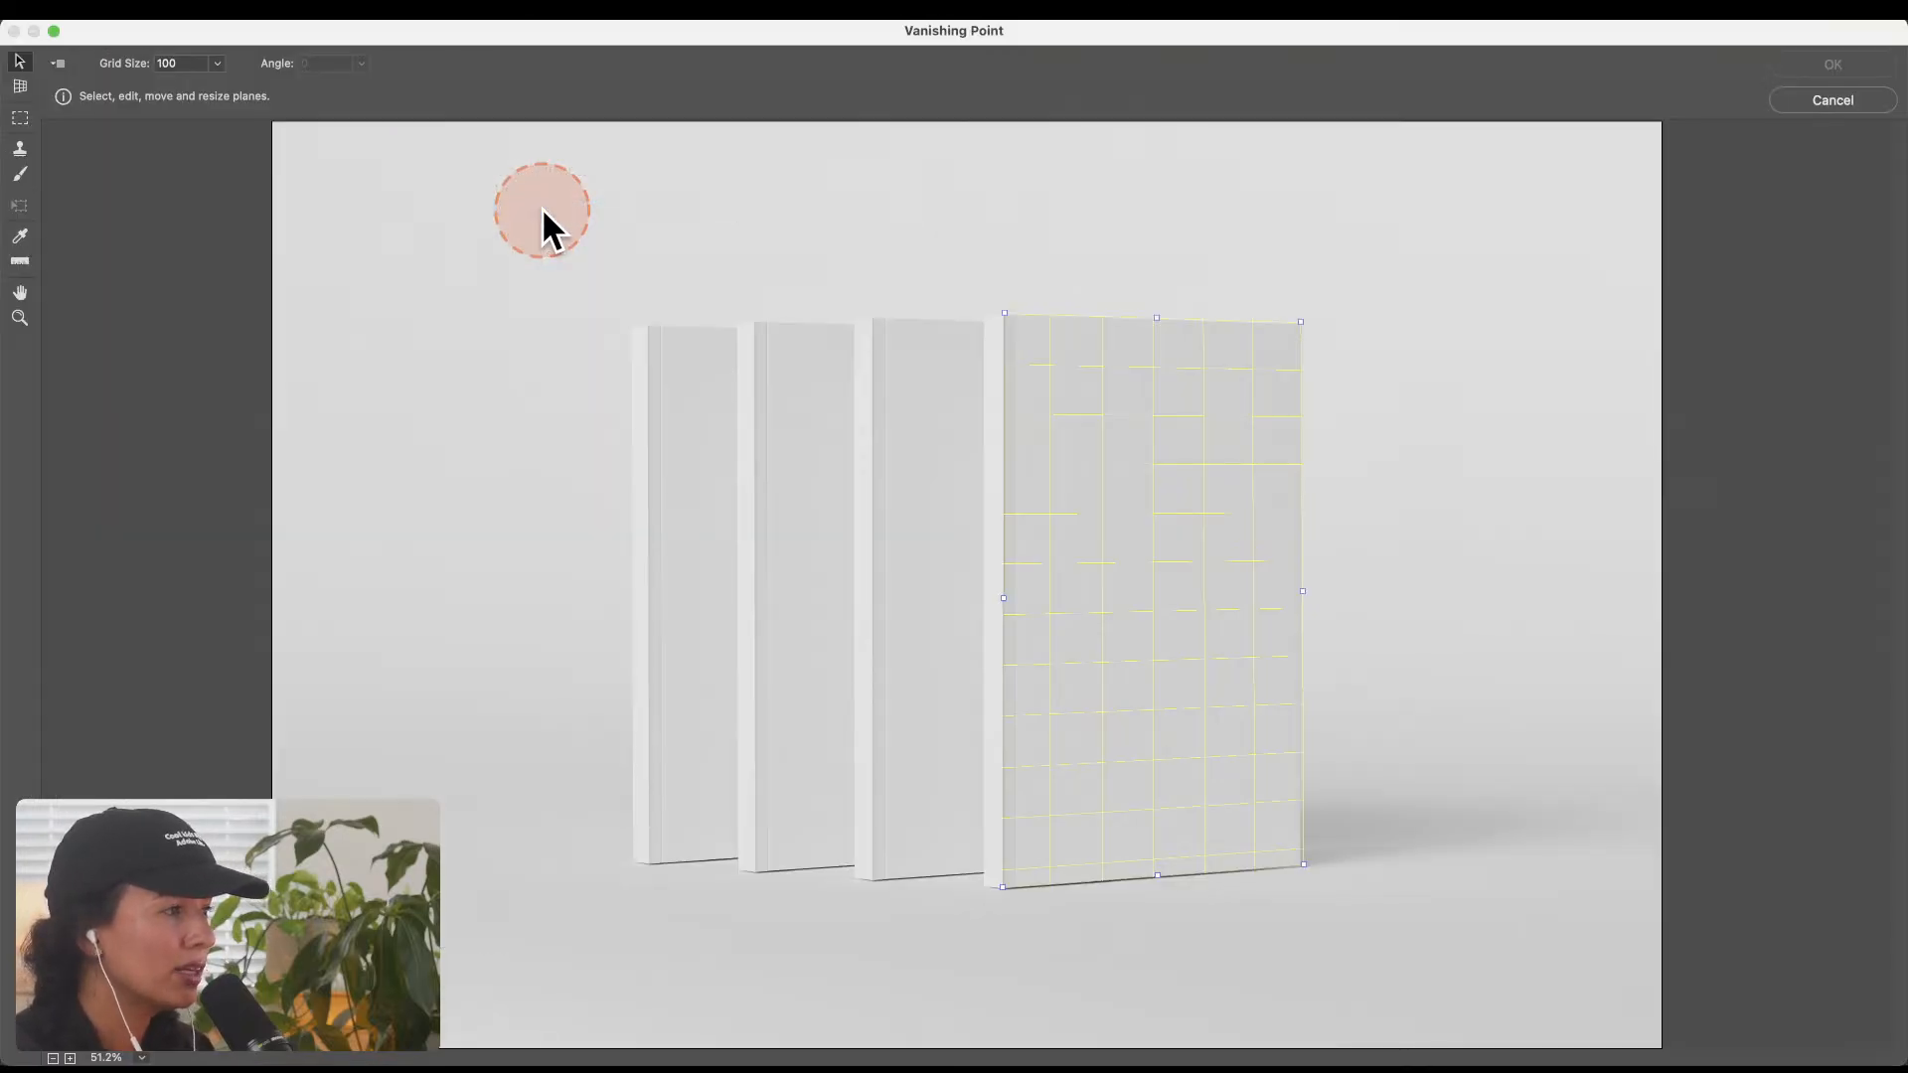
drag(1006, 315, 1195, 511)
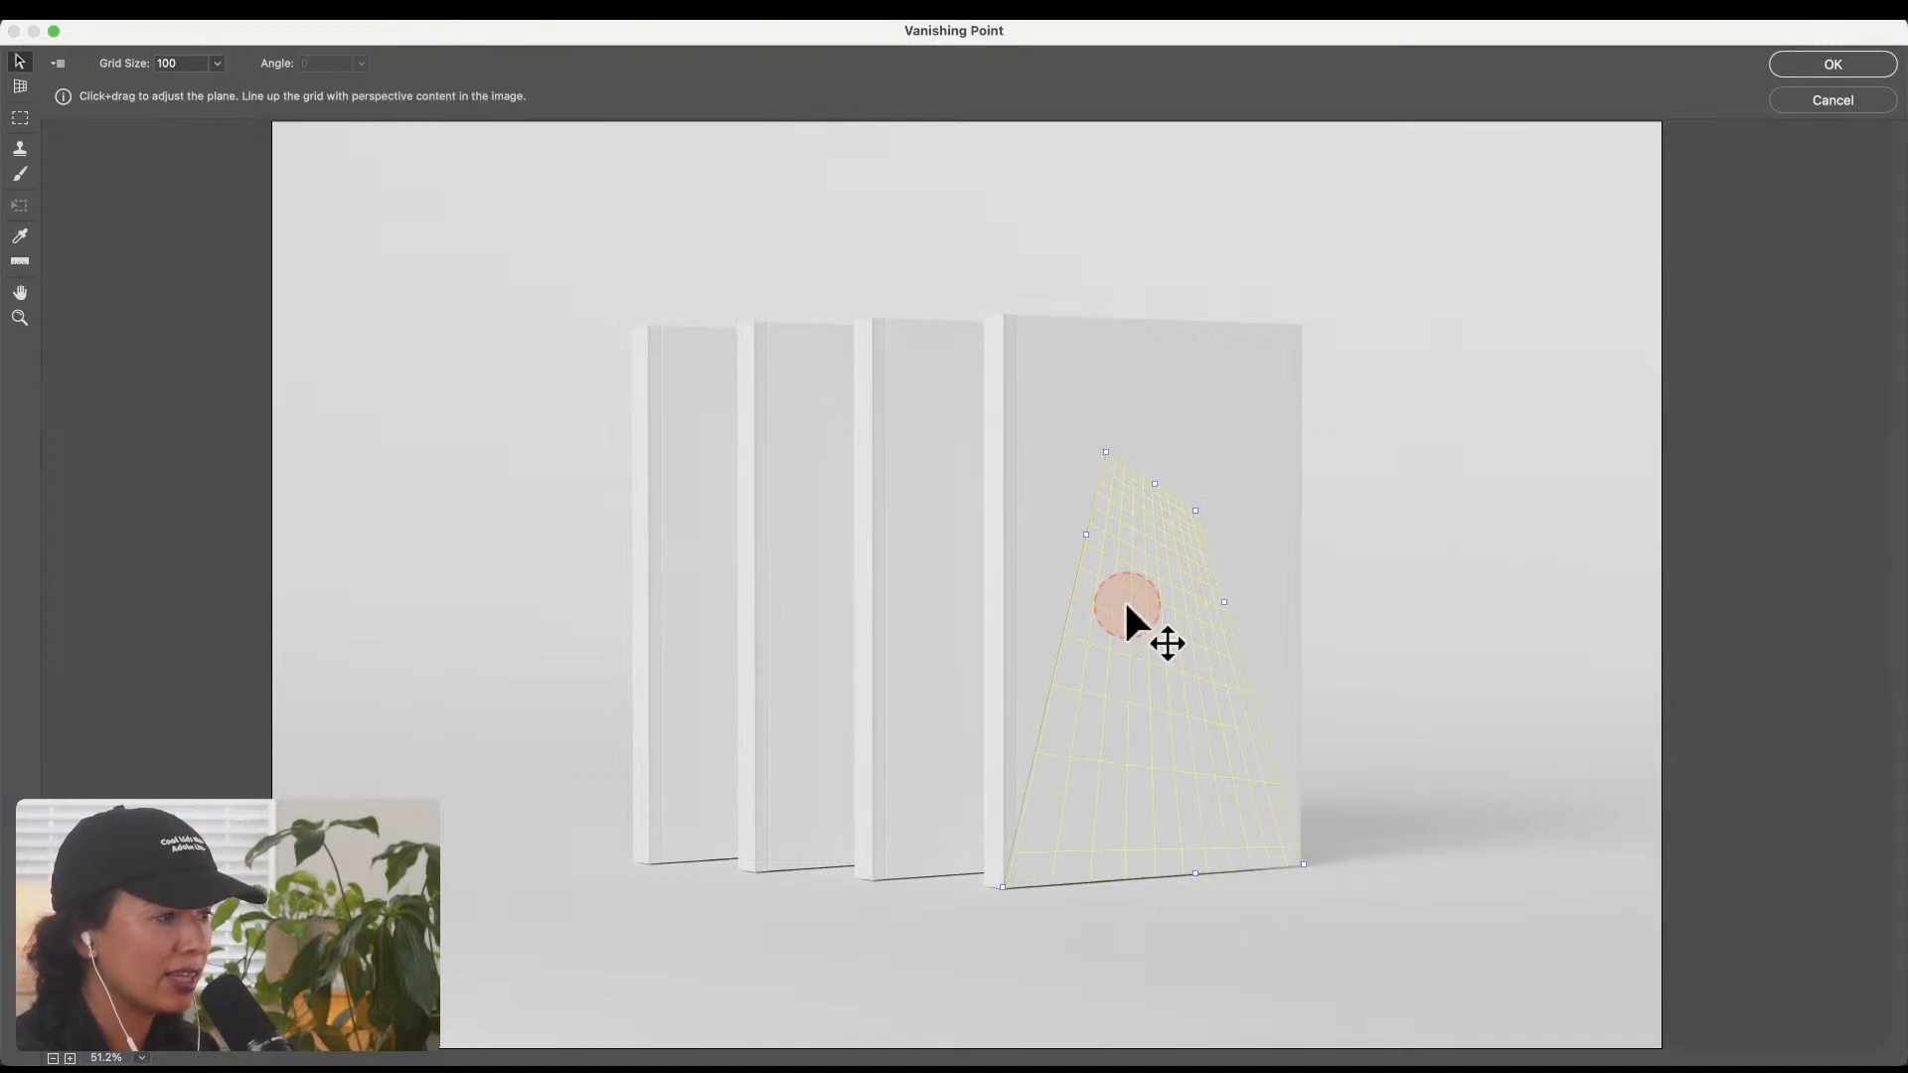
drag(1127, 605, 1159, 646)
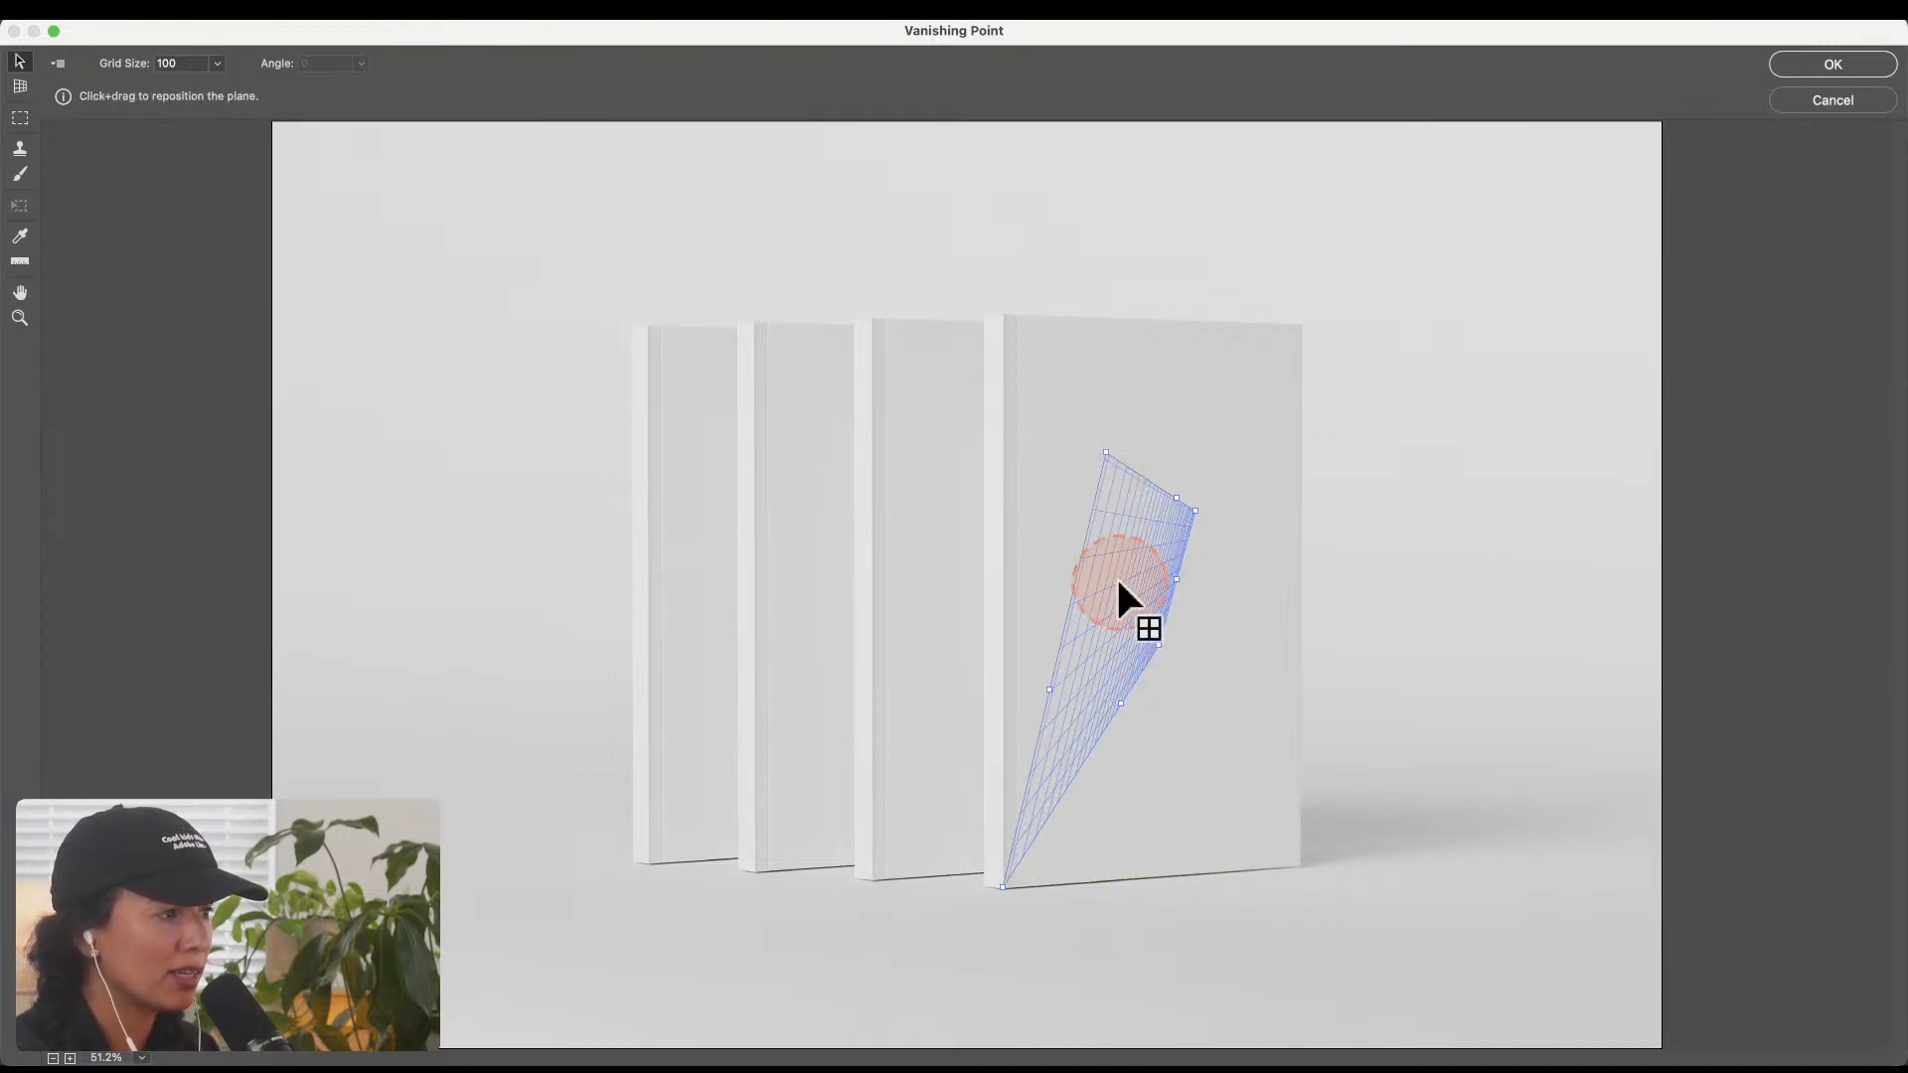
key(super)
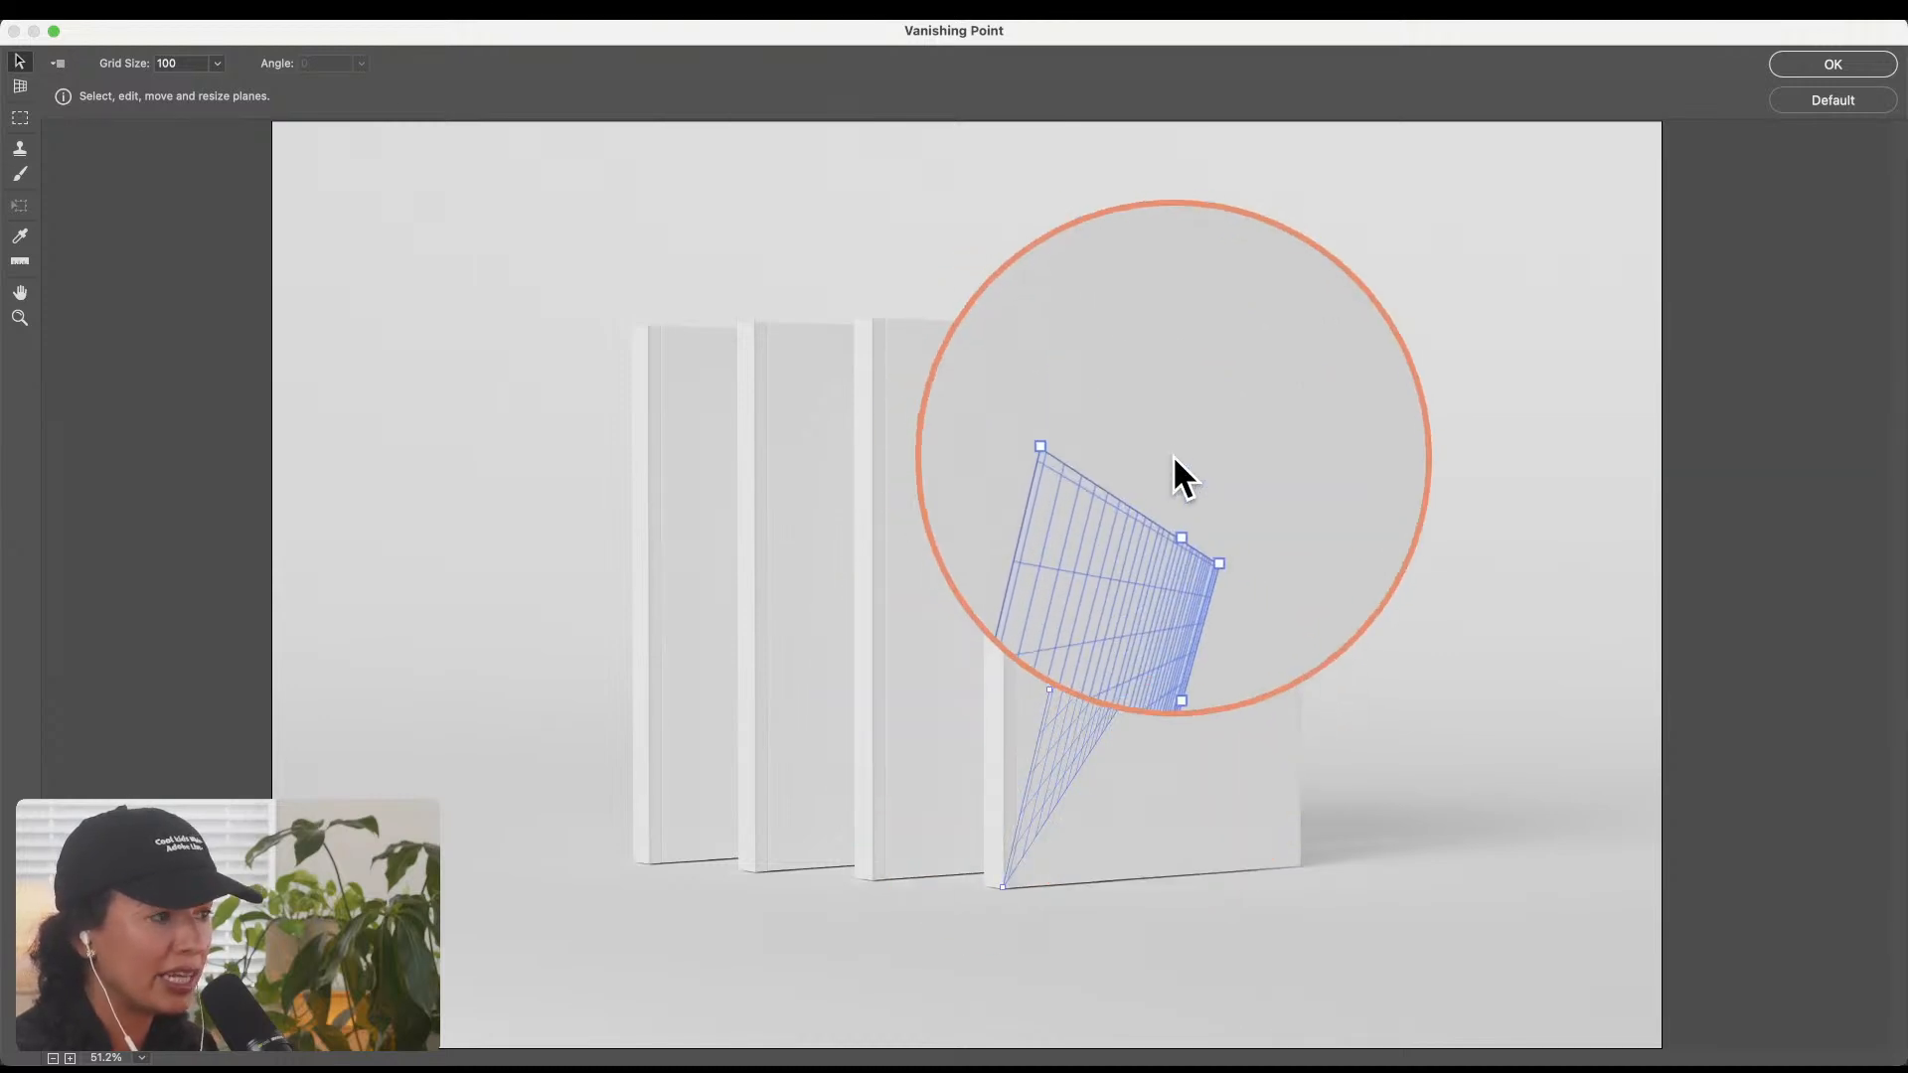
key(super+z)
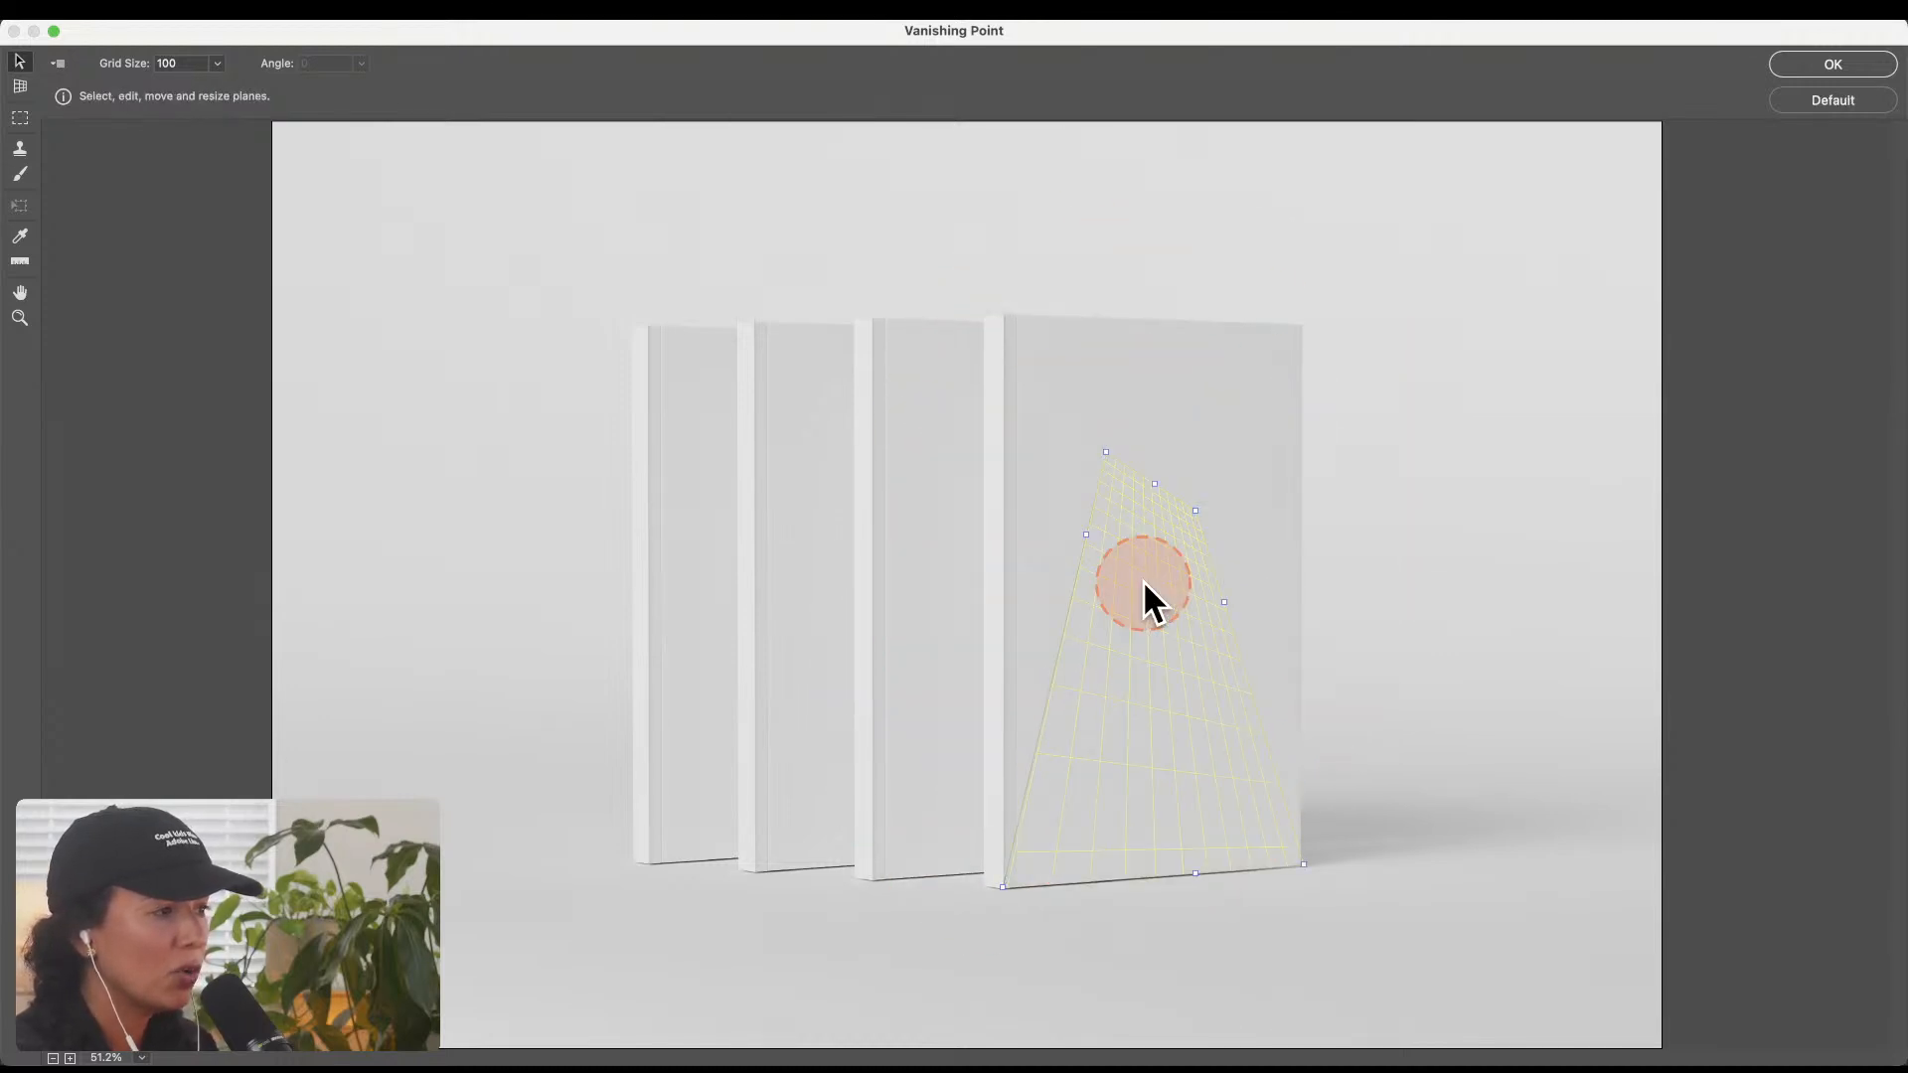
key(super+z)
key(super+z)
key(super+z)
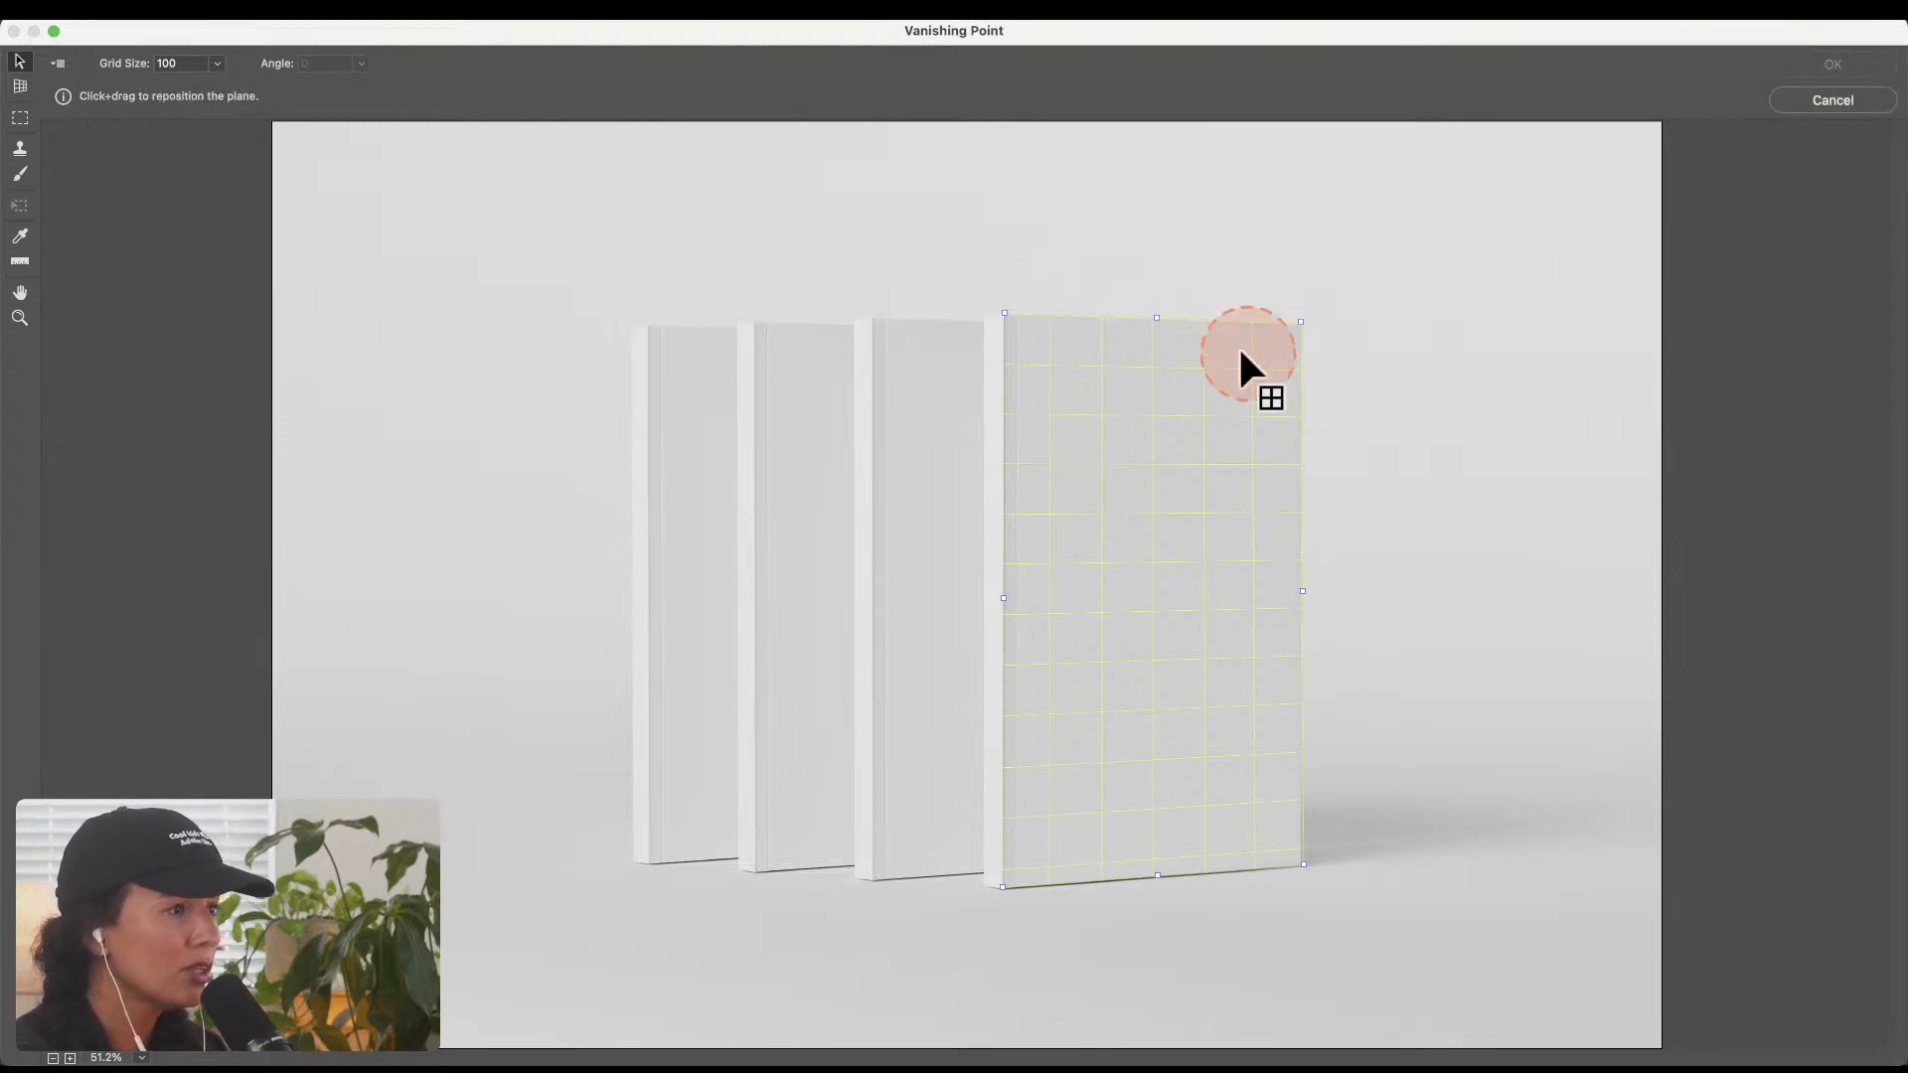
click(1818, 98)
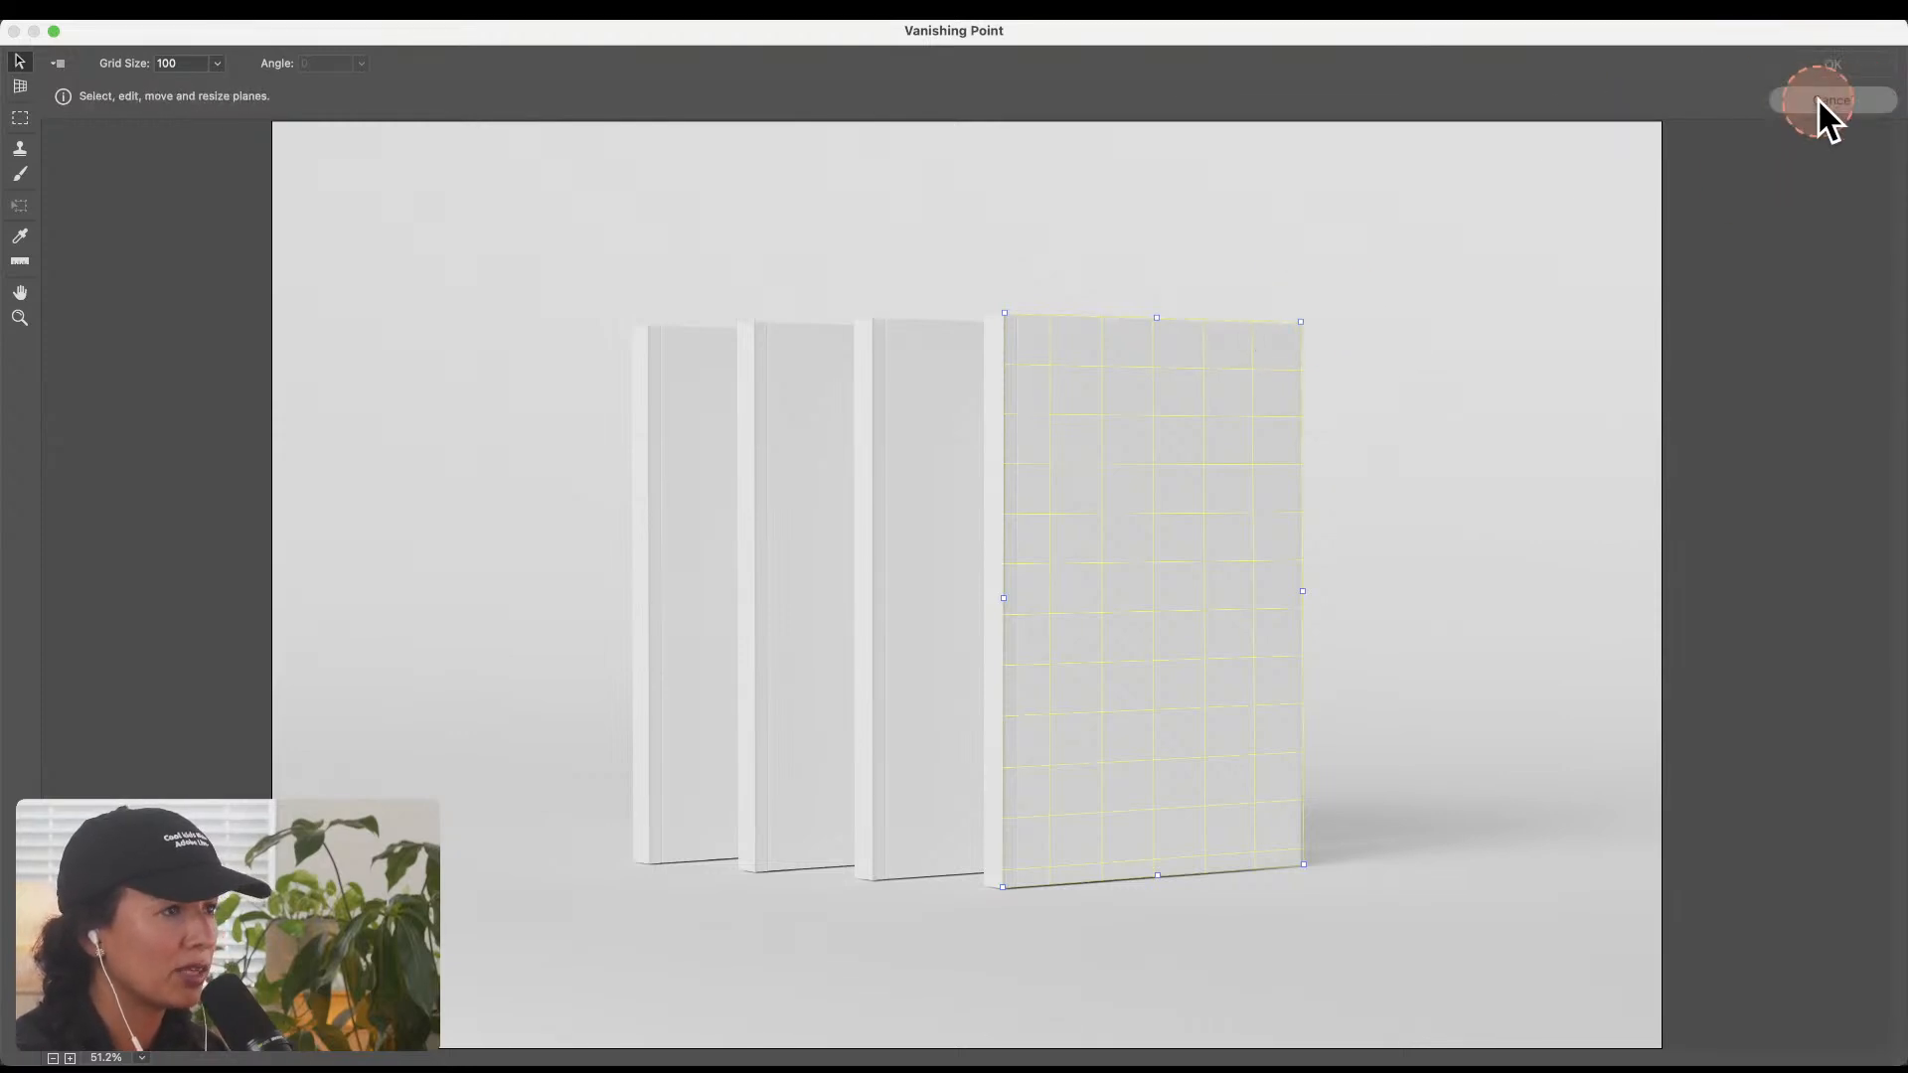
Step: Leave Layer 3 selected in the book photo, preview candidate photos in Finder, and open CYN09028.jpg in Photoshop
click(1554, 333)
click(1644, 350)
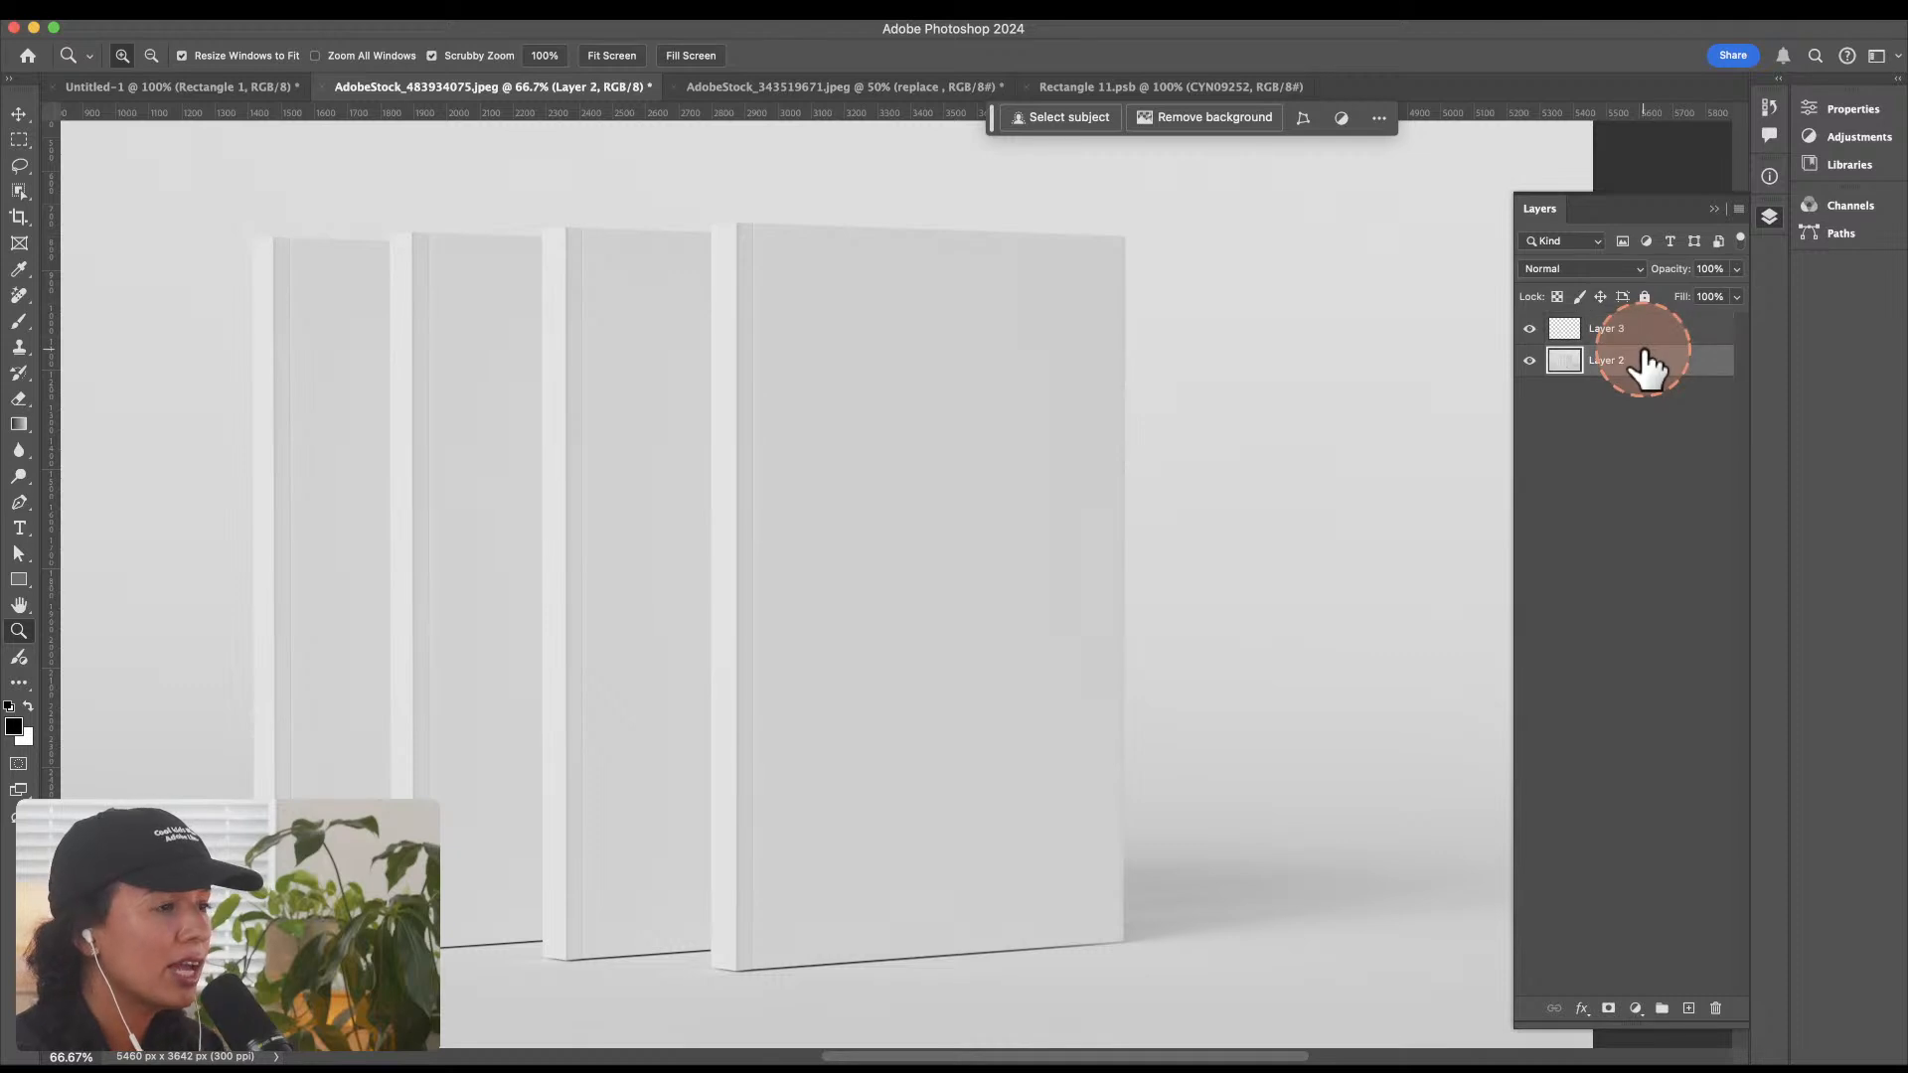
click(1649, 327)
key(alt+super+v)
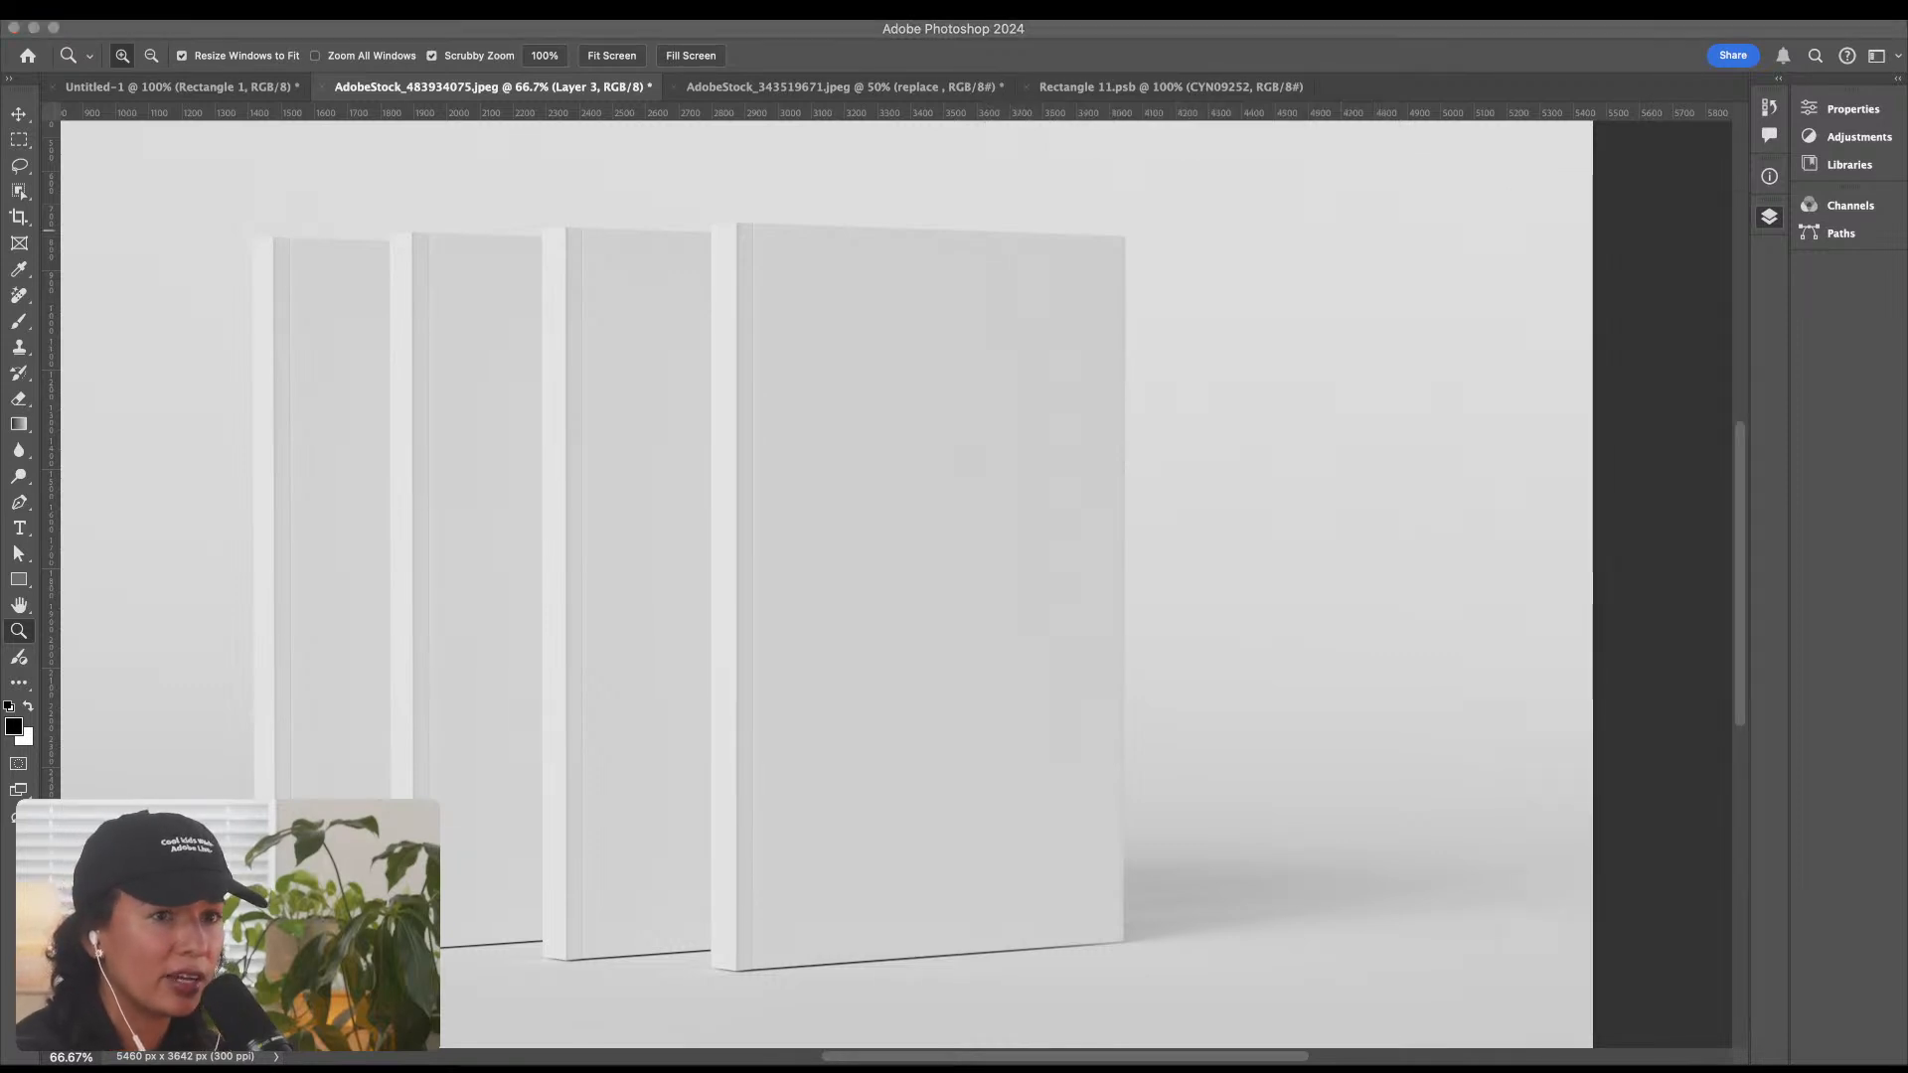
key(space)
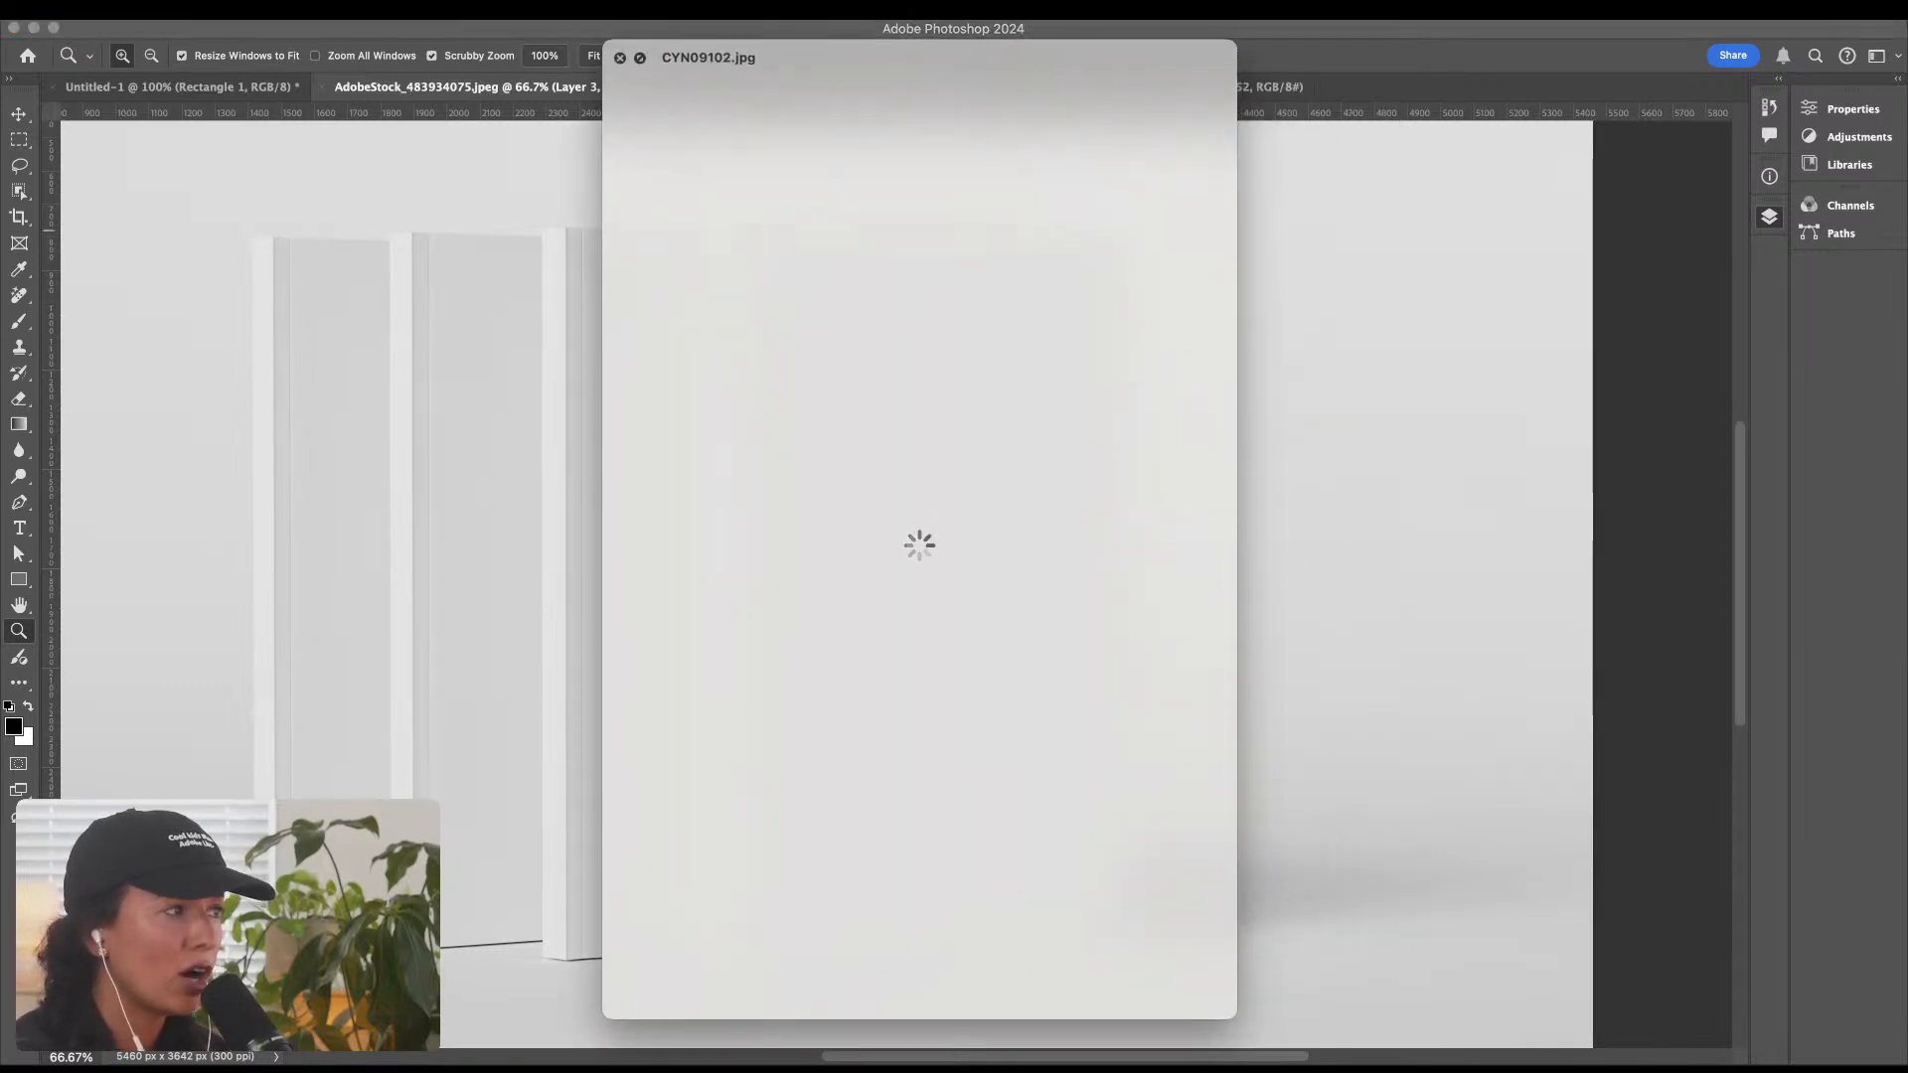
key(space)
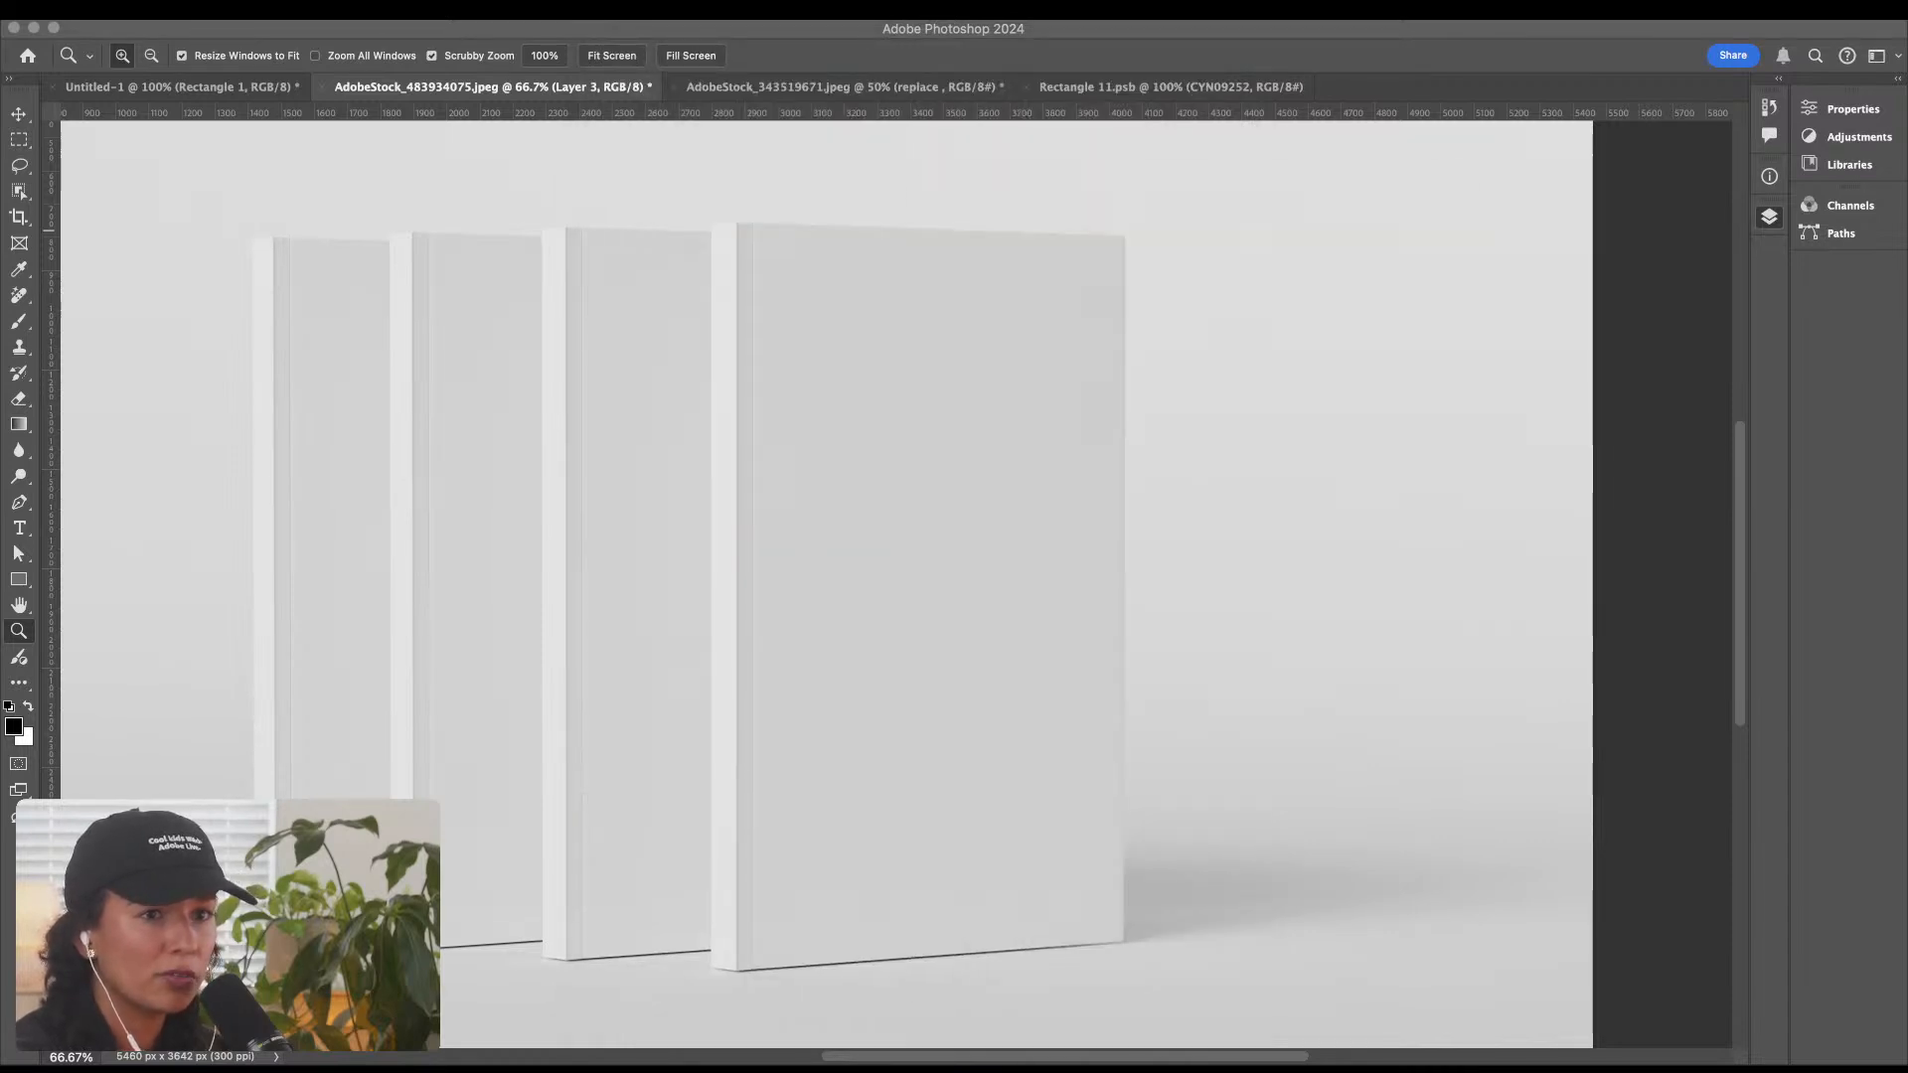
key(space)
key(space)
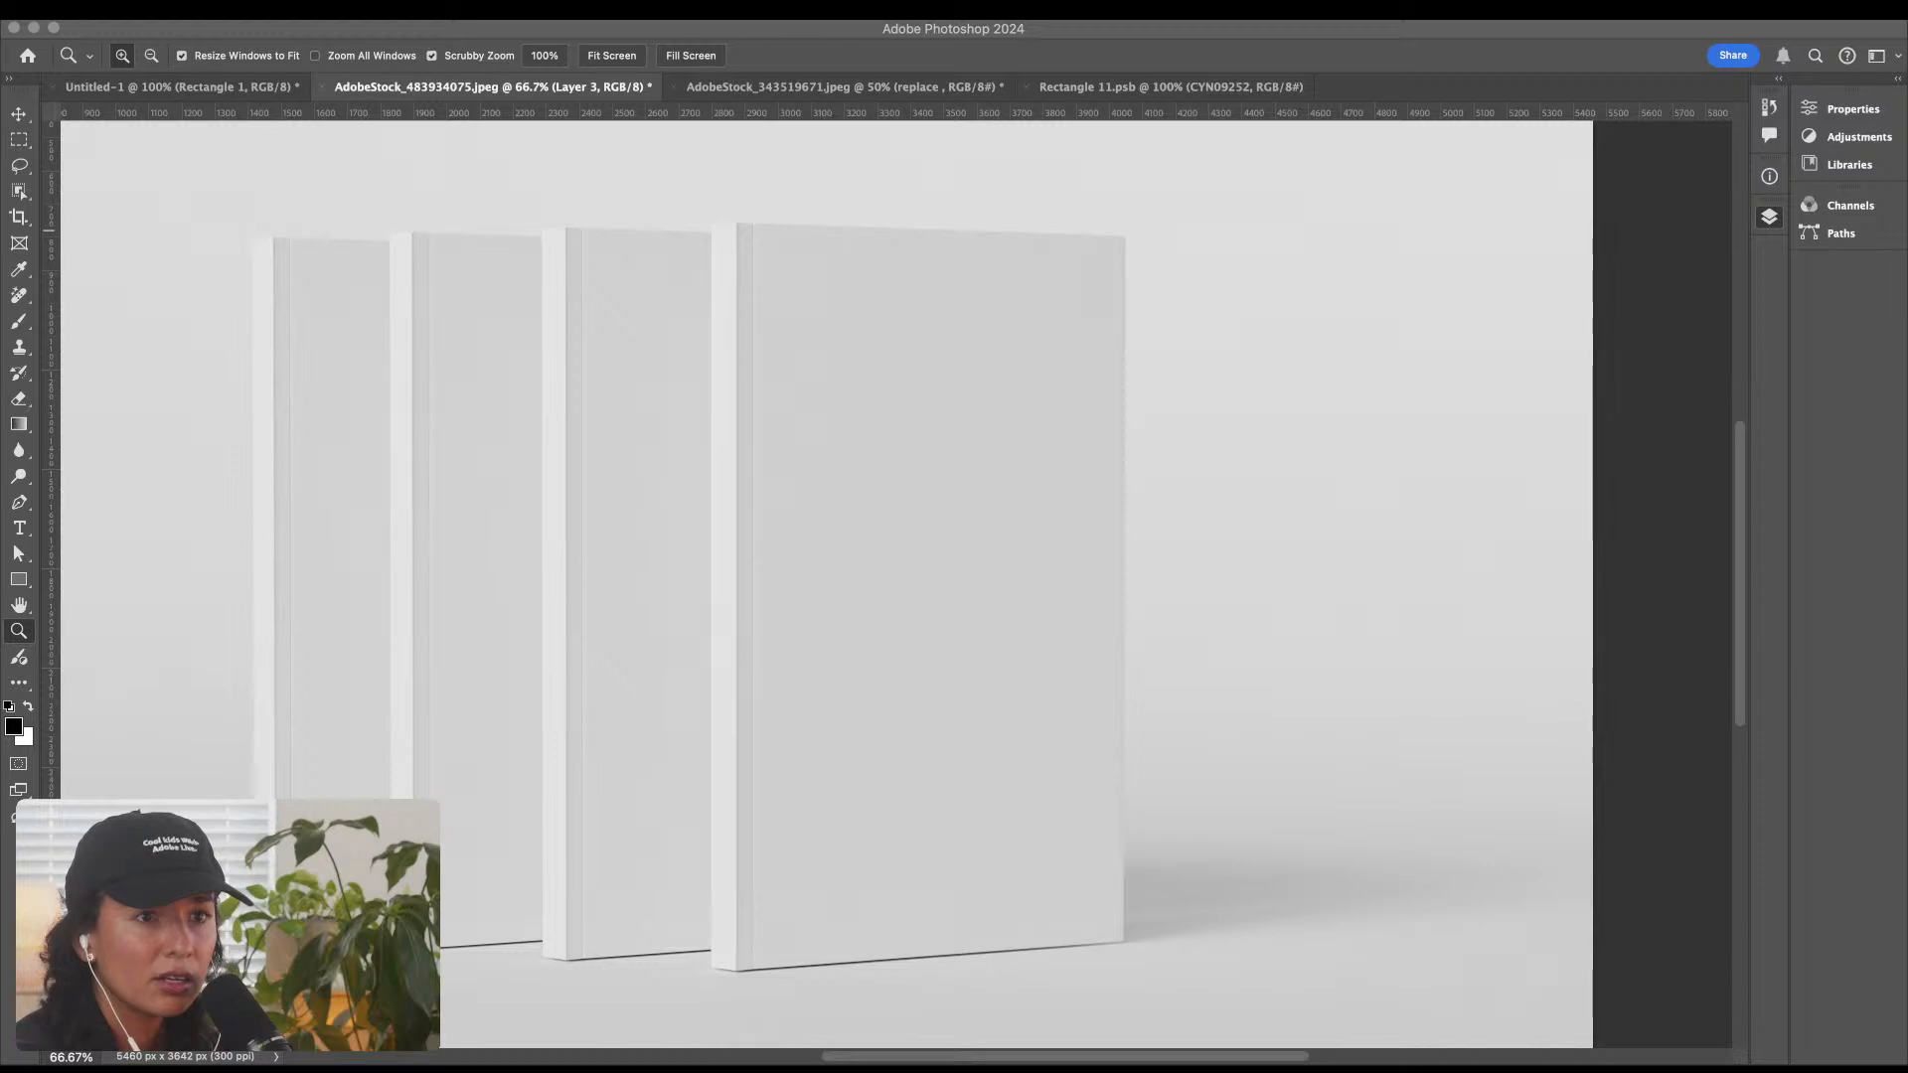
key(space)
key(space)
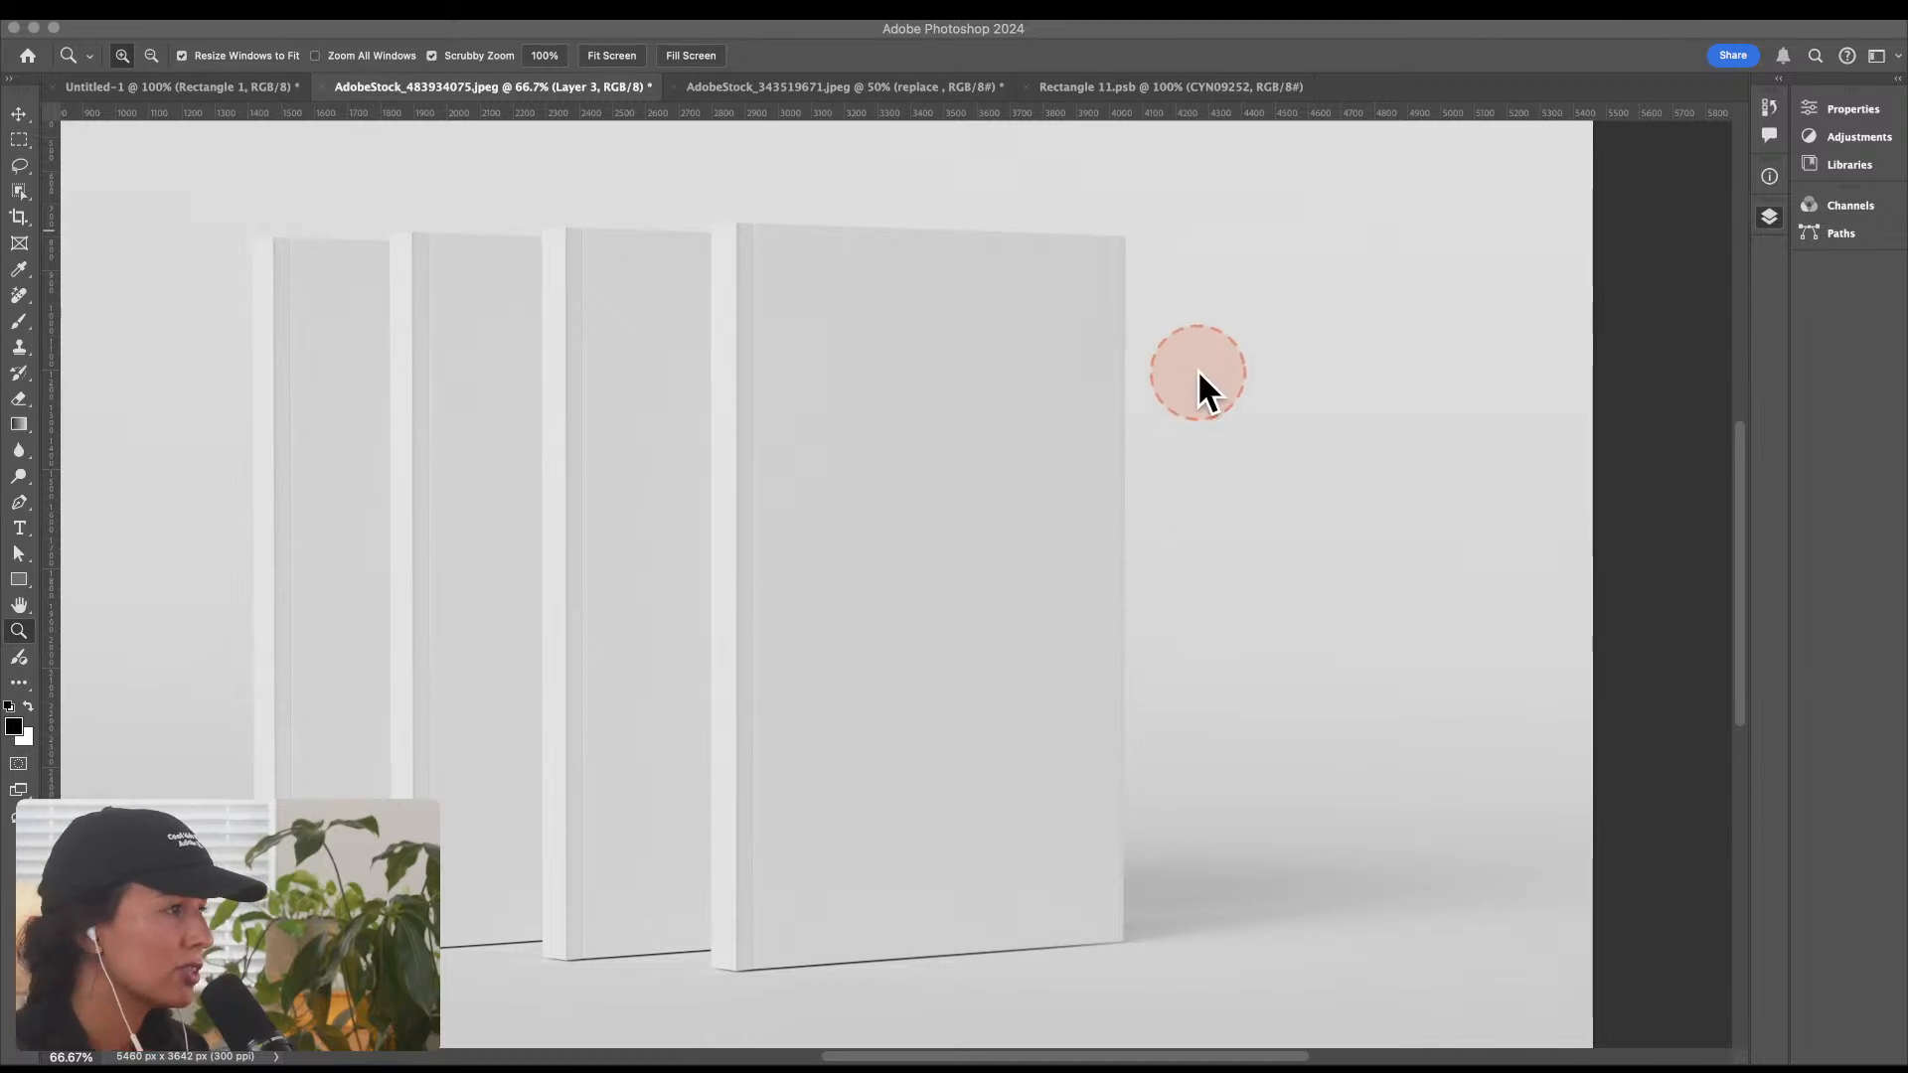
key(F7)
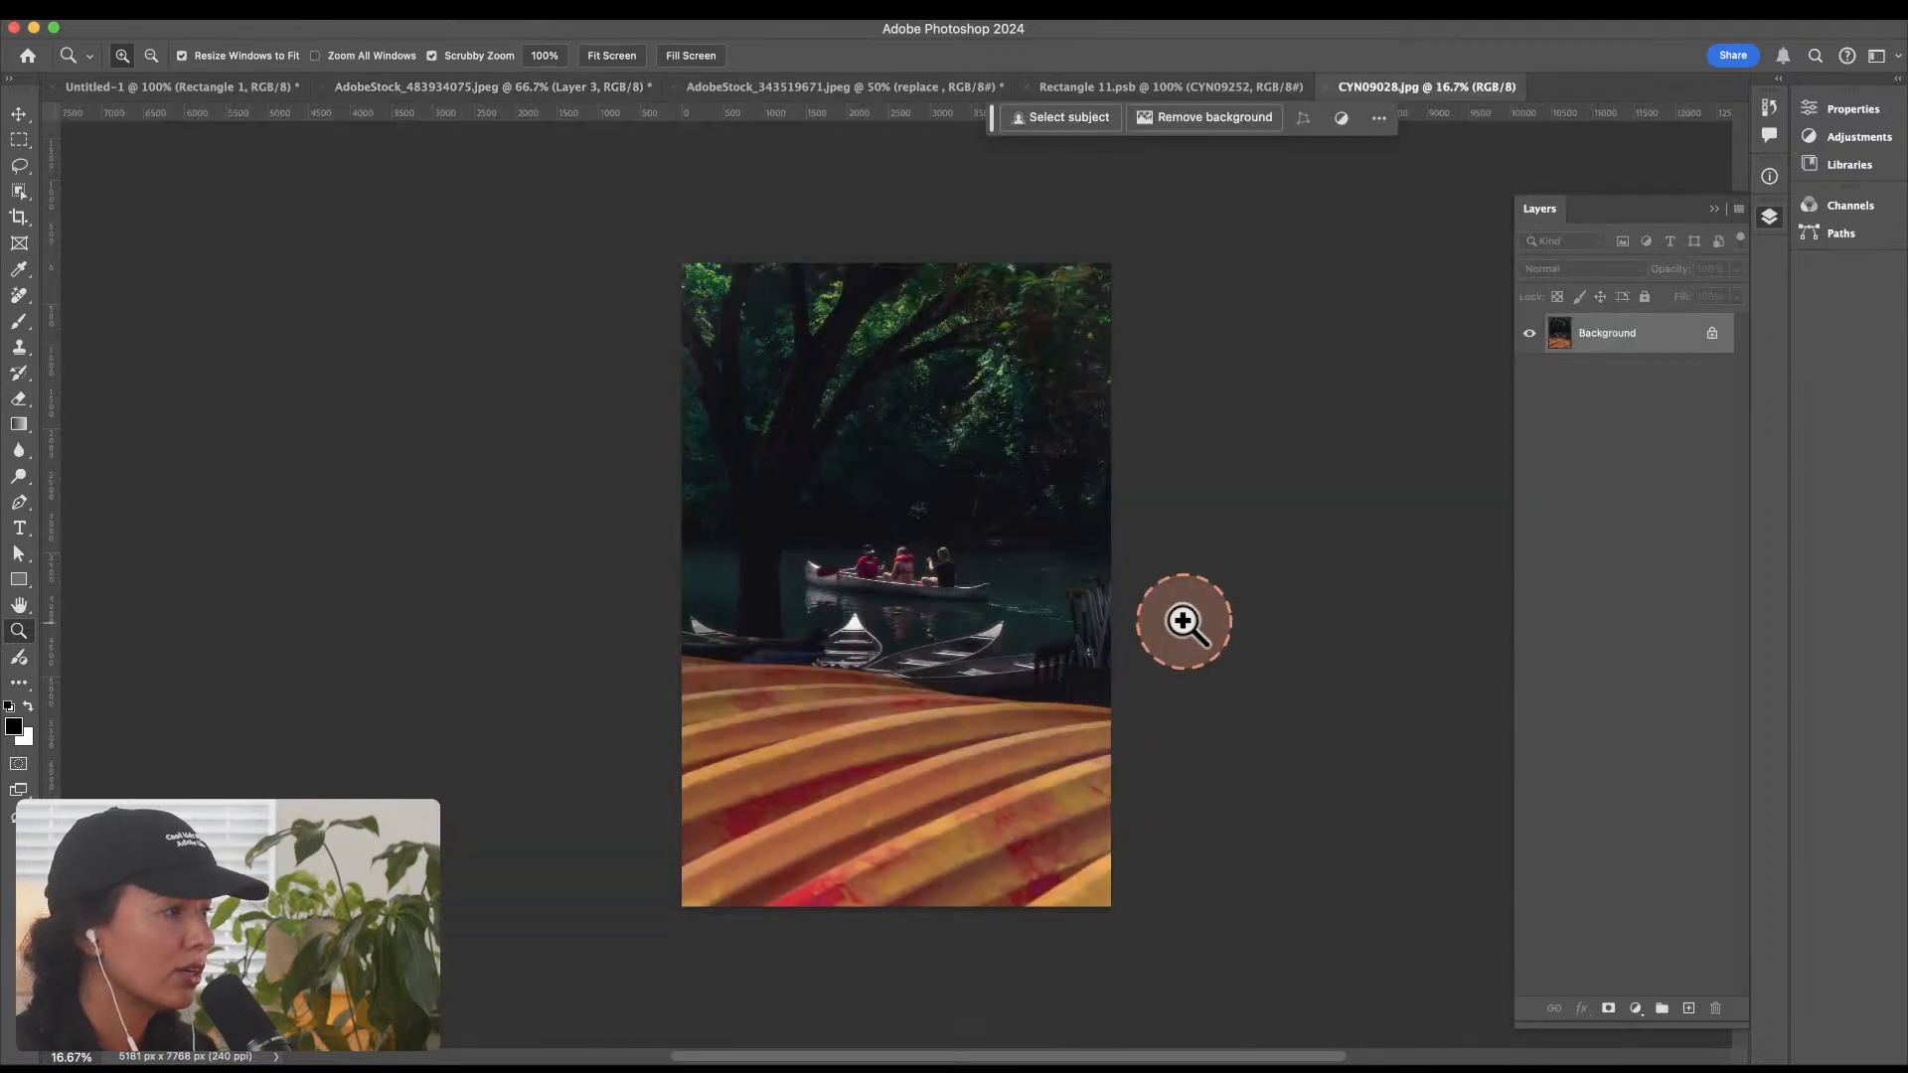
Step: Examine the canoe photo CYN09028.jpg at 25% view and in full-screen mode
click(928, 553)
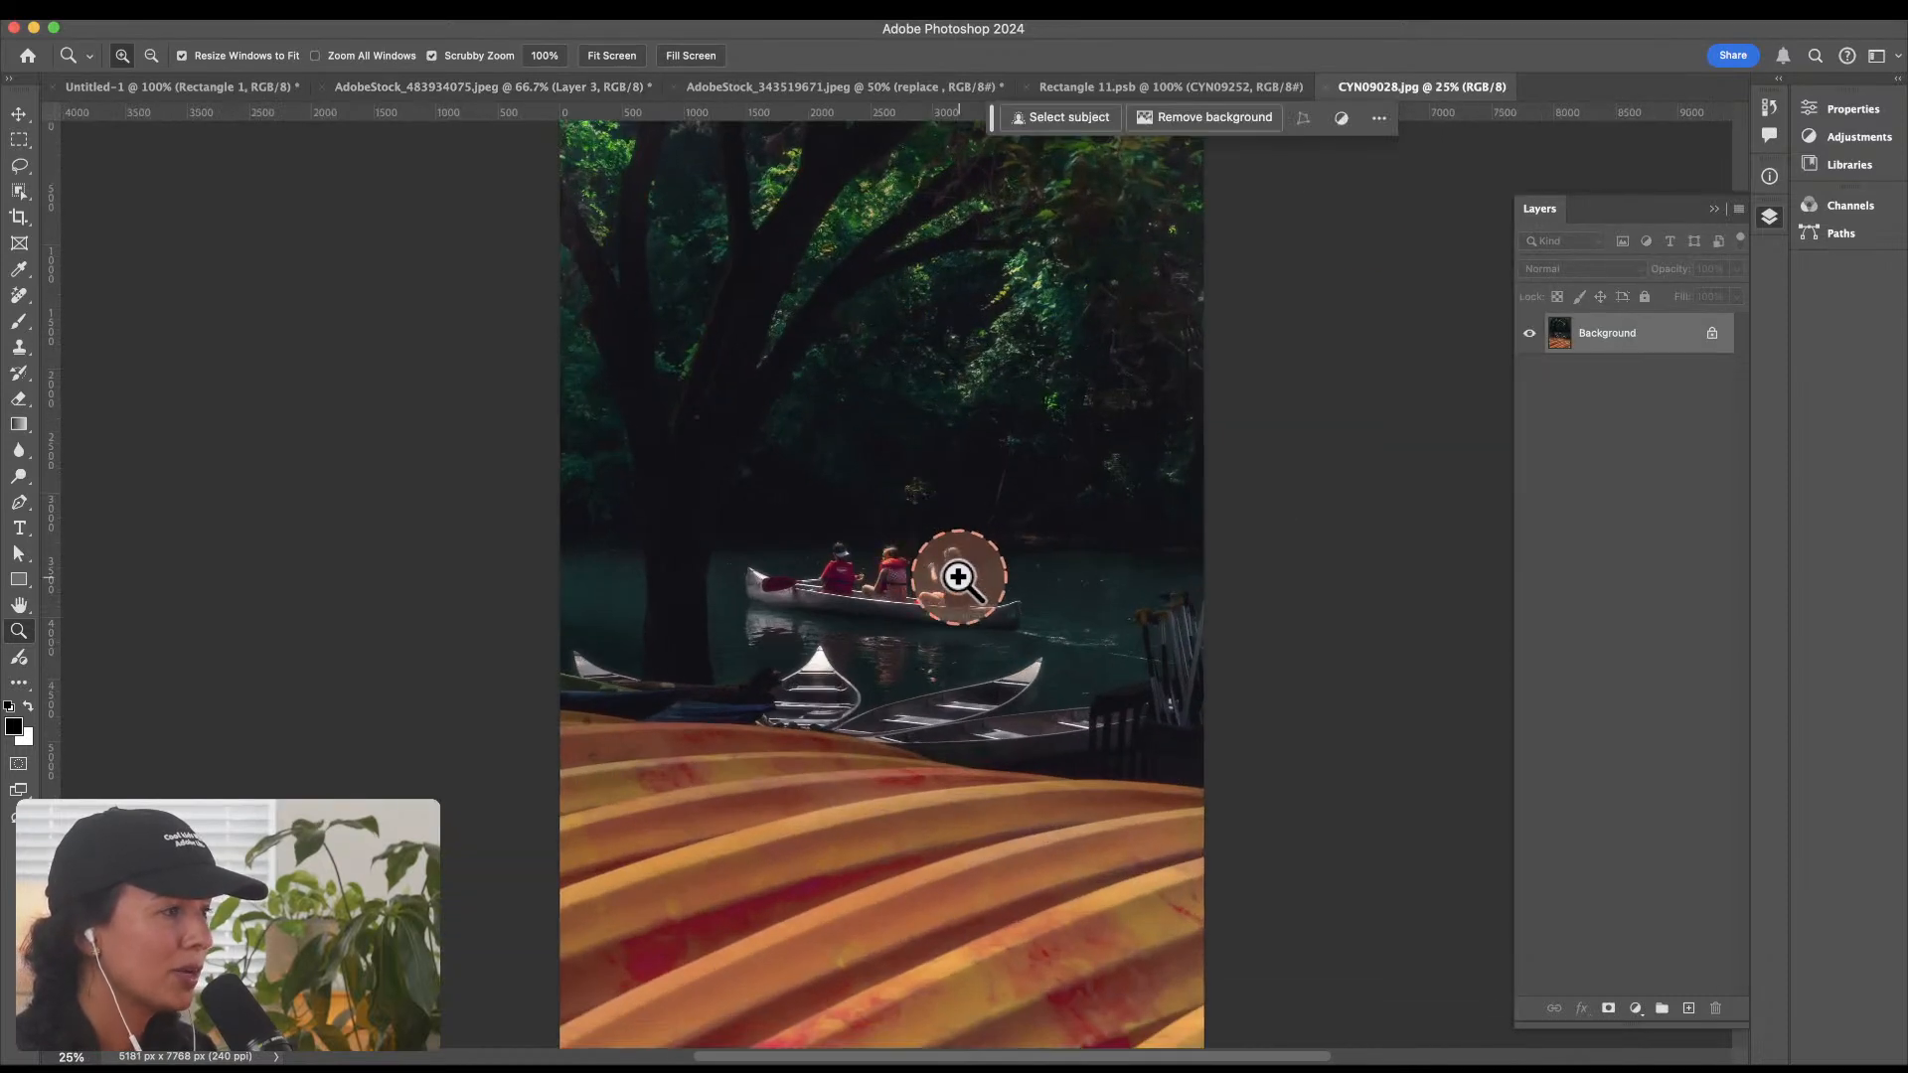
alt+click(926, 596)
click(954, 607)
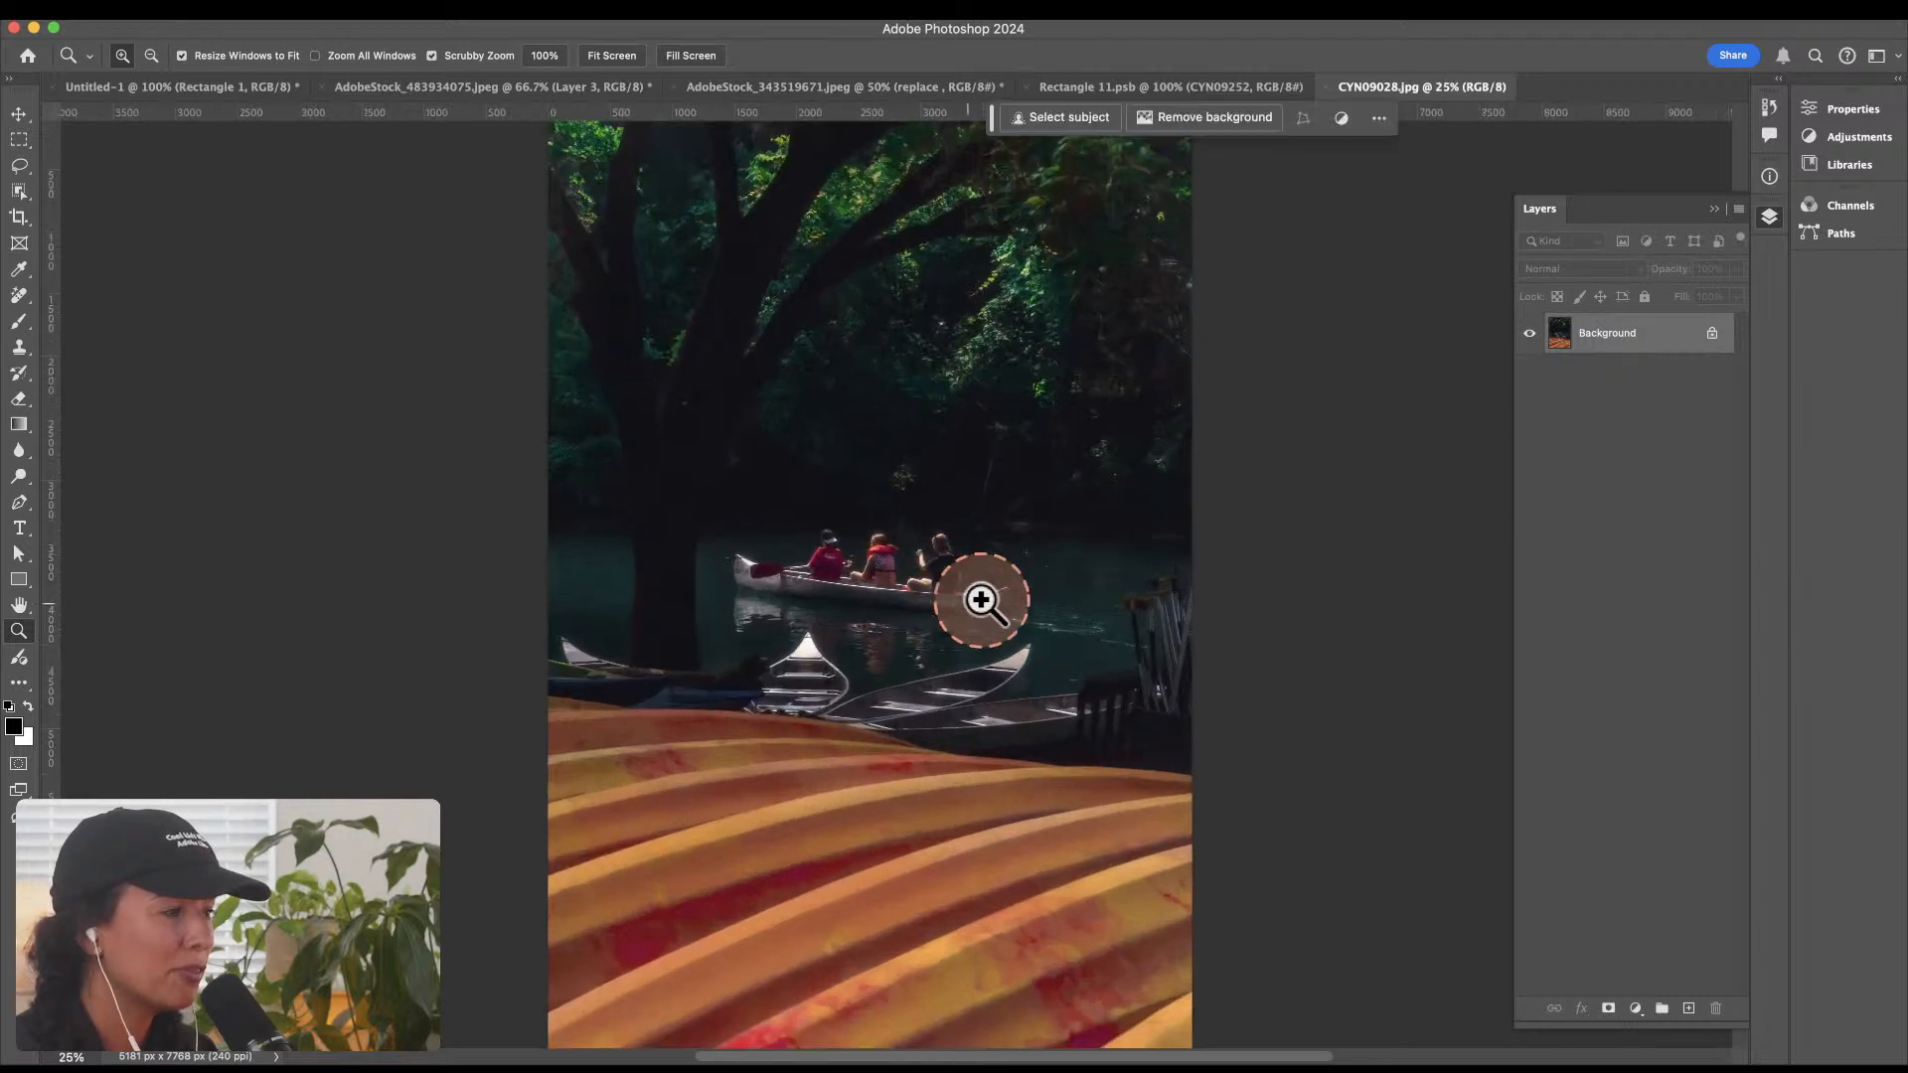
key(f)
key(f)
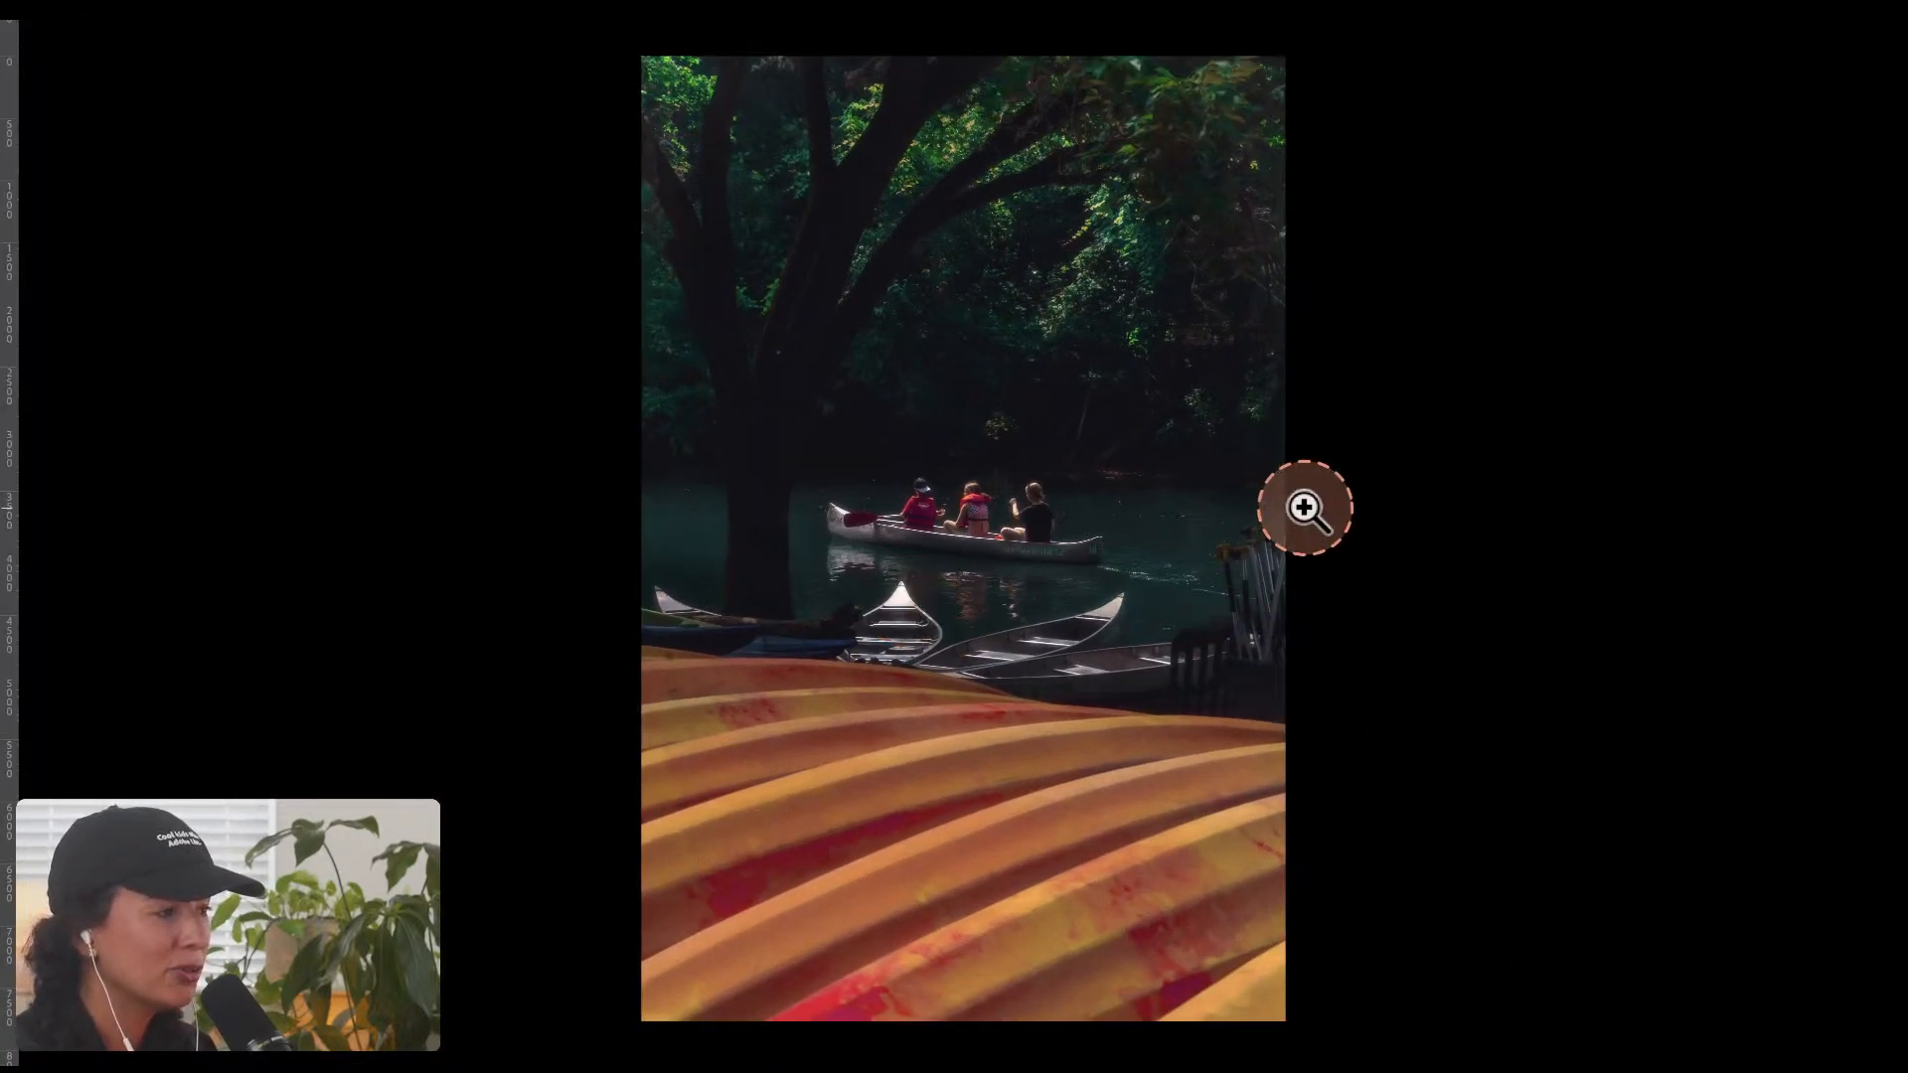
key(f)
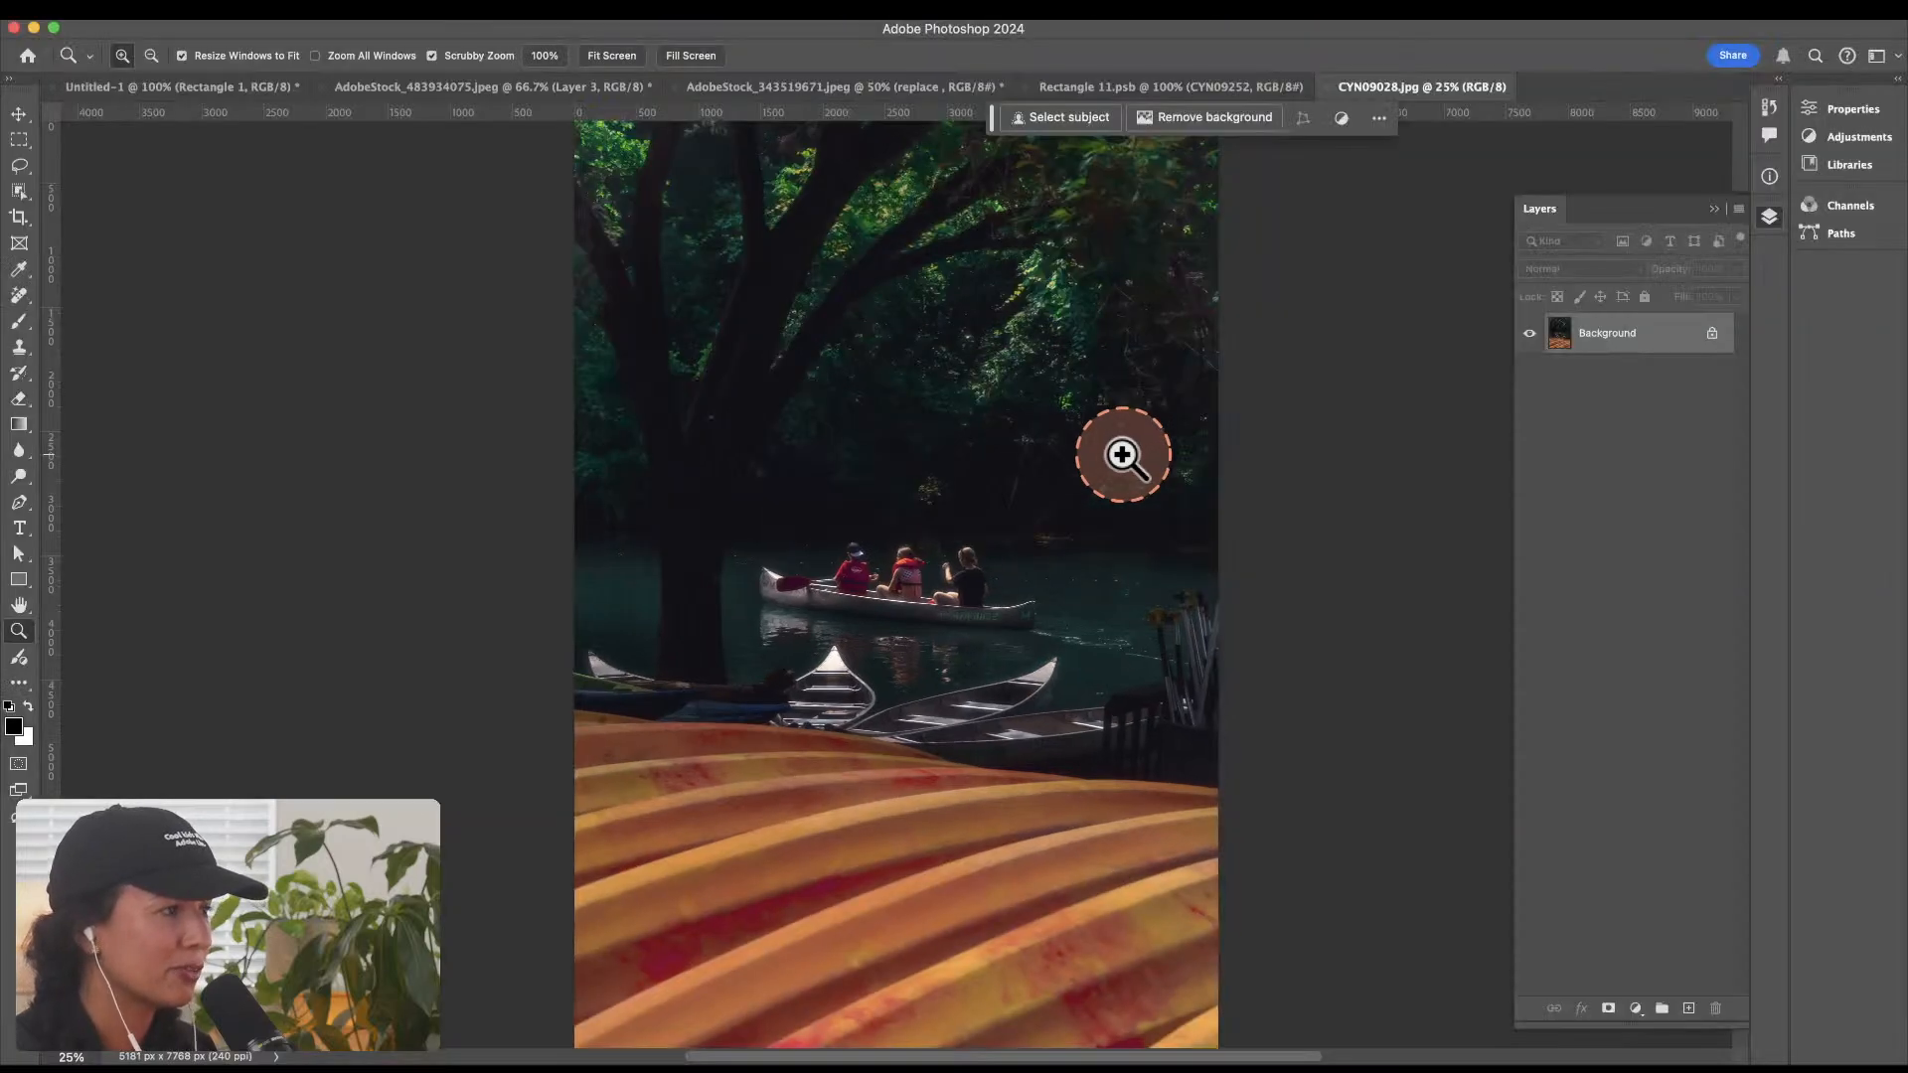
alt+click(1058, 445)
Step: Convert the canoe photo's Background to Layer 0, load its pixels as a selection, and copy them
key(v)
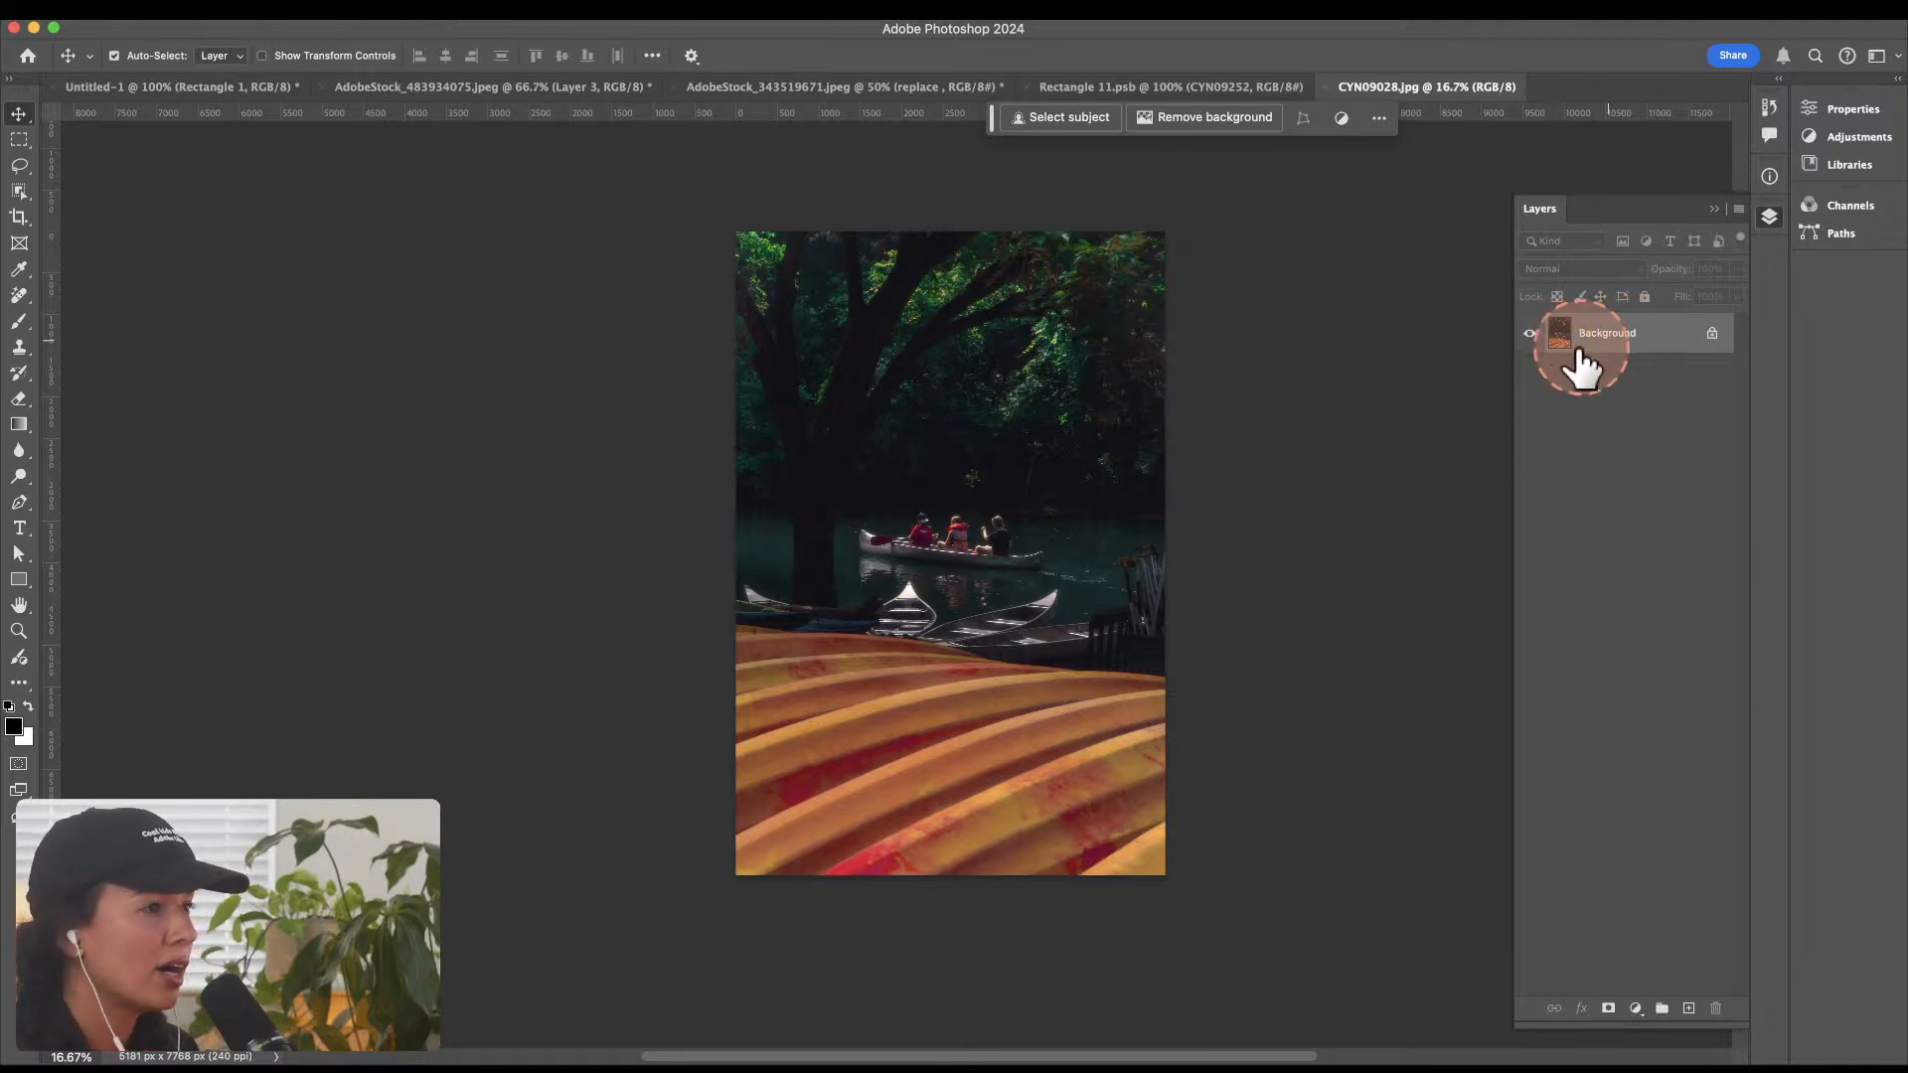
double_click(1643, 334)
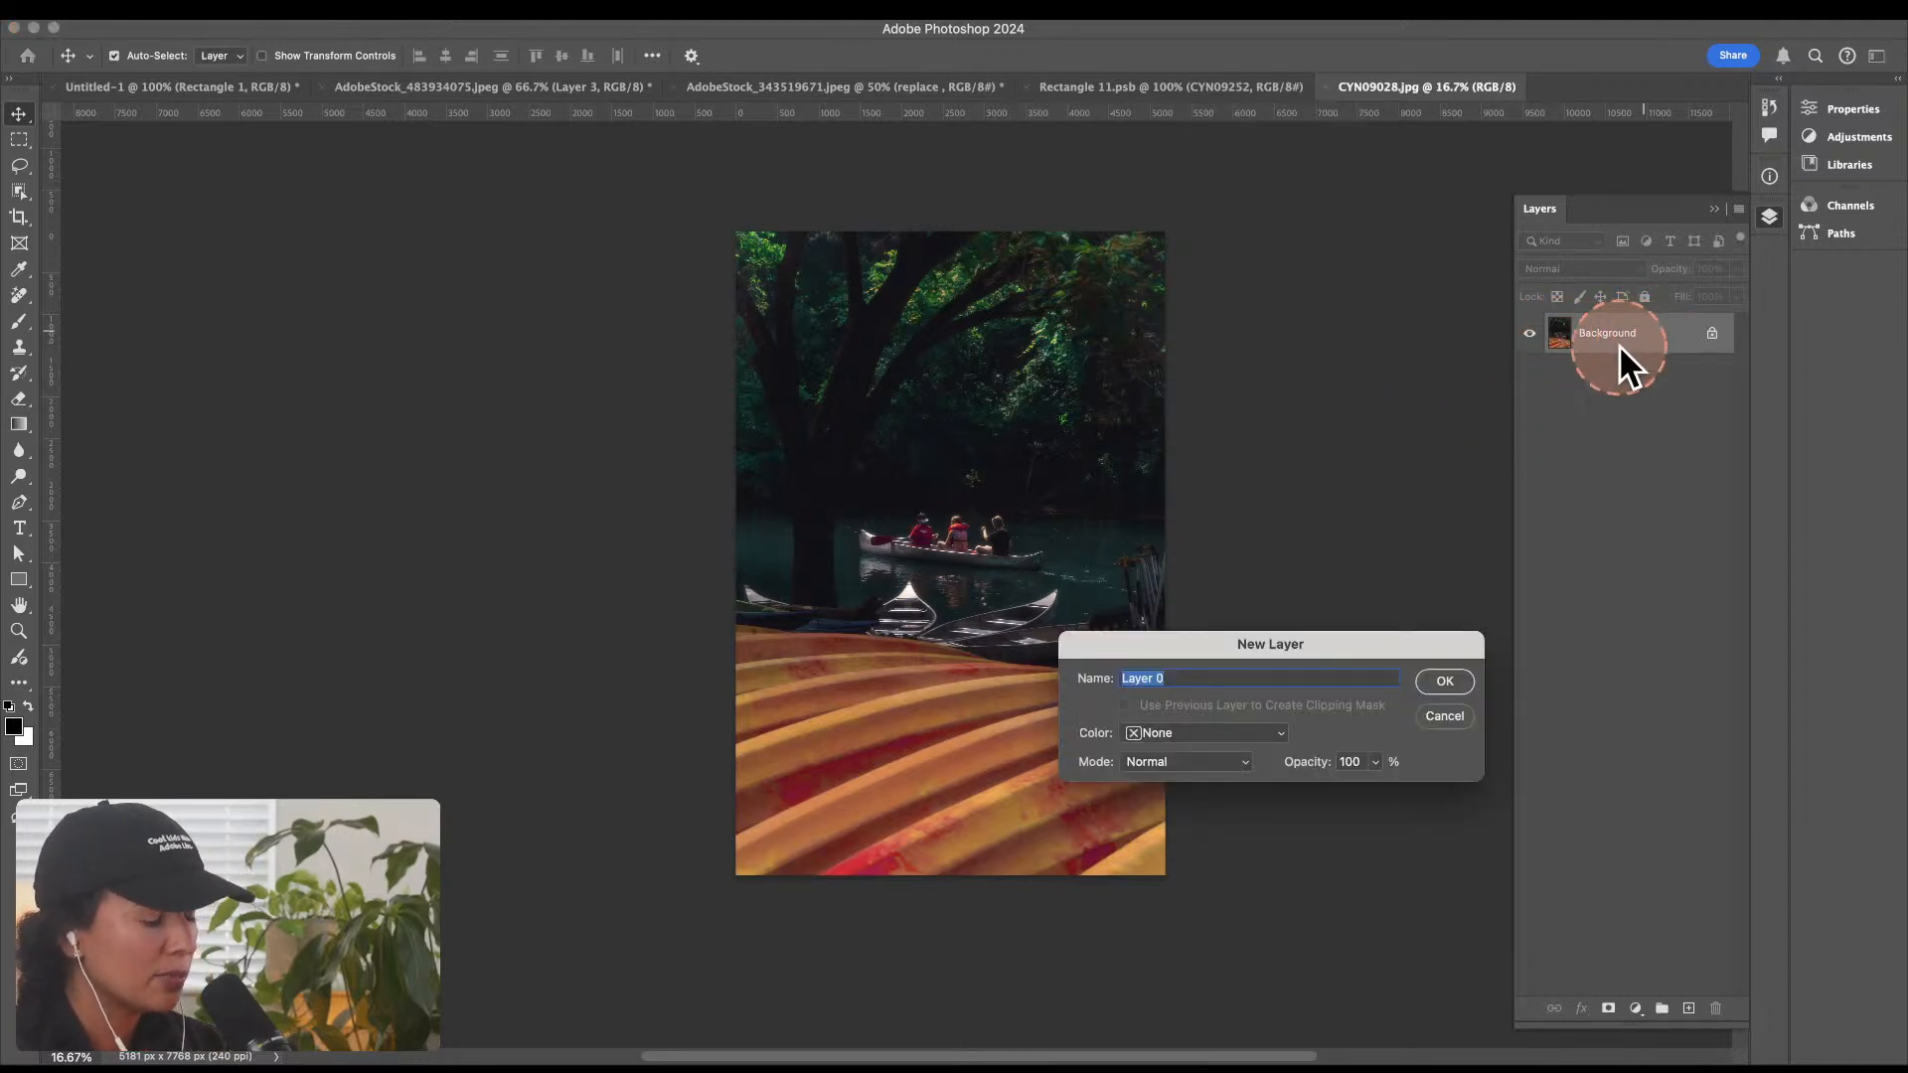
key(Return)
super+click(1561, 354)
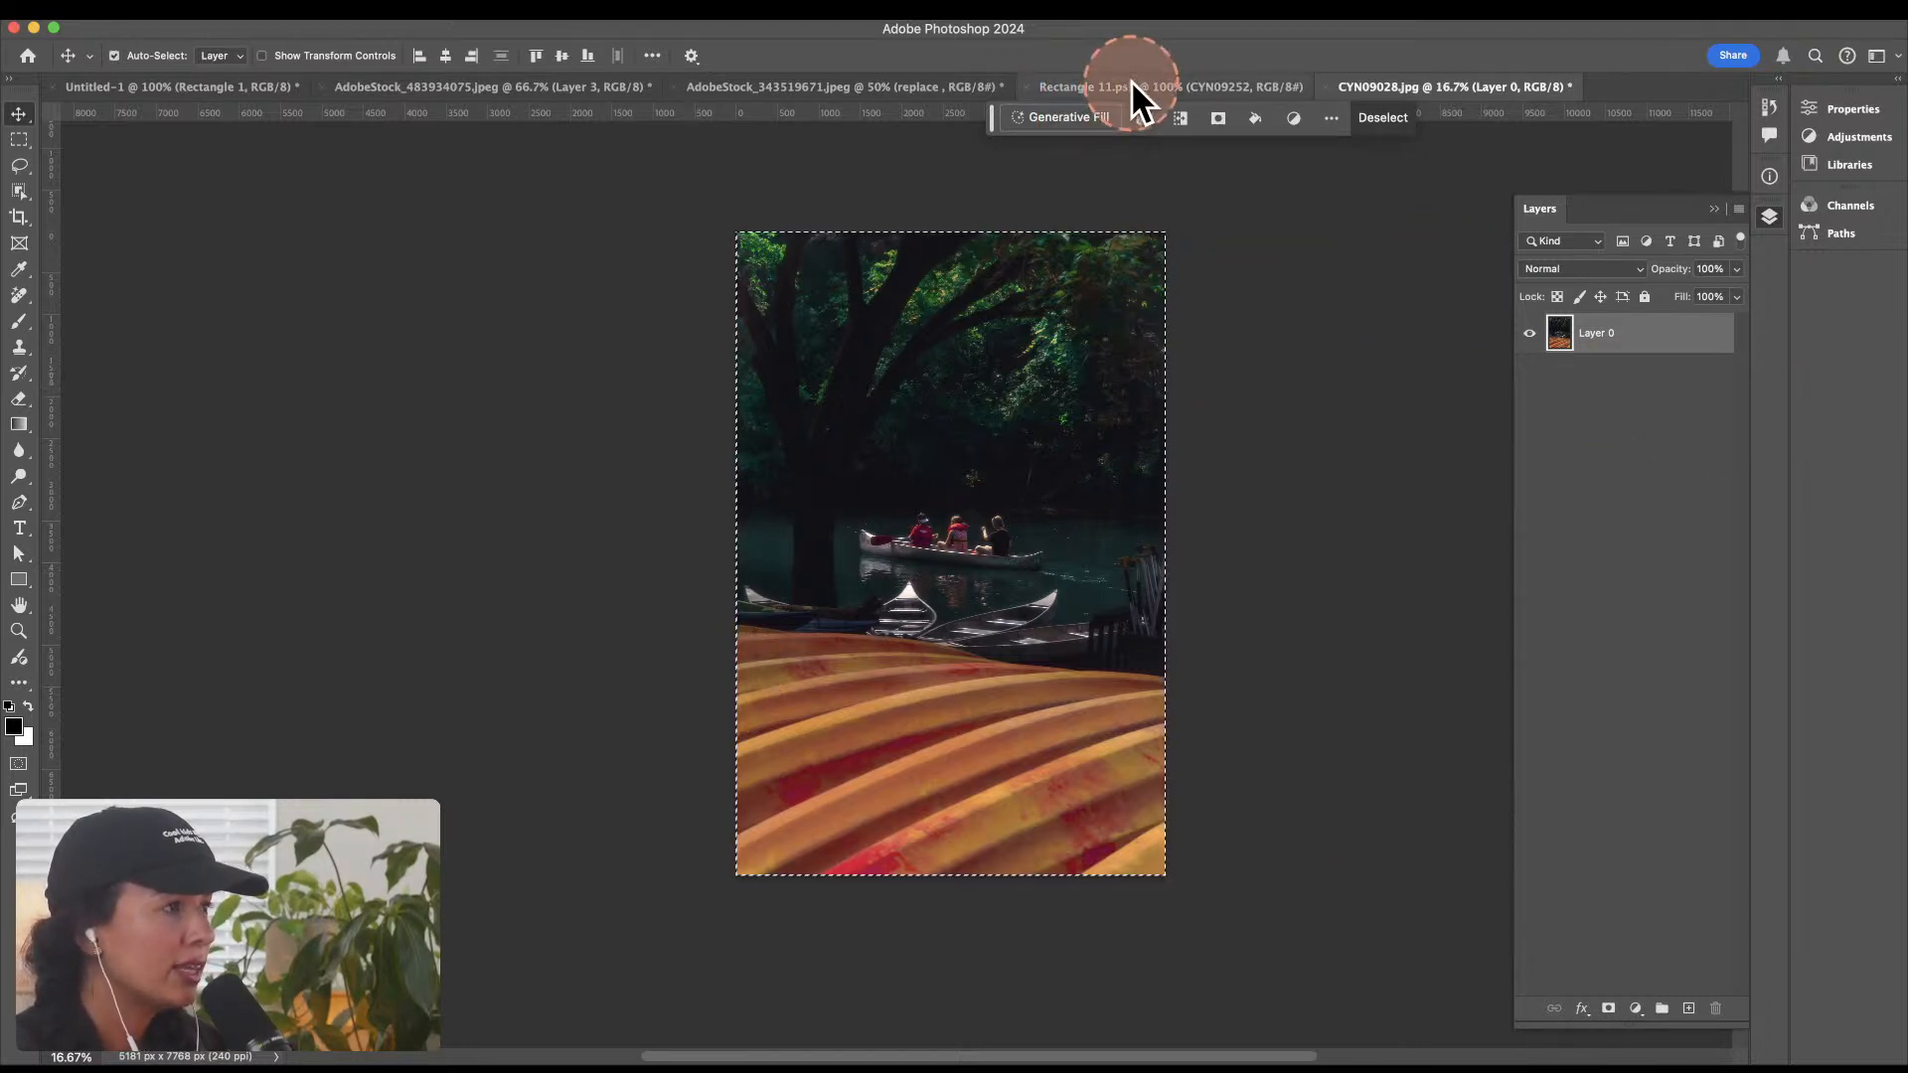
Step: Return to the AdobeStock_483934075.jpeg book photo, open Vanishing Point on Layer 3, and paste the copied canoe photo
click(779, 88)
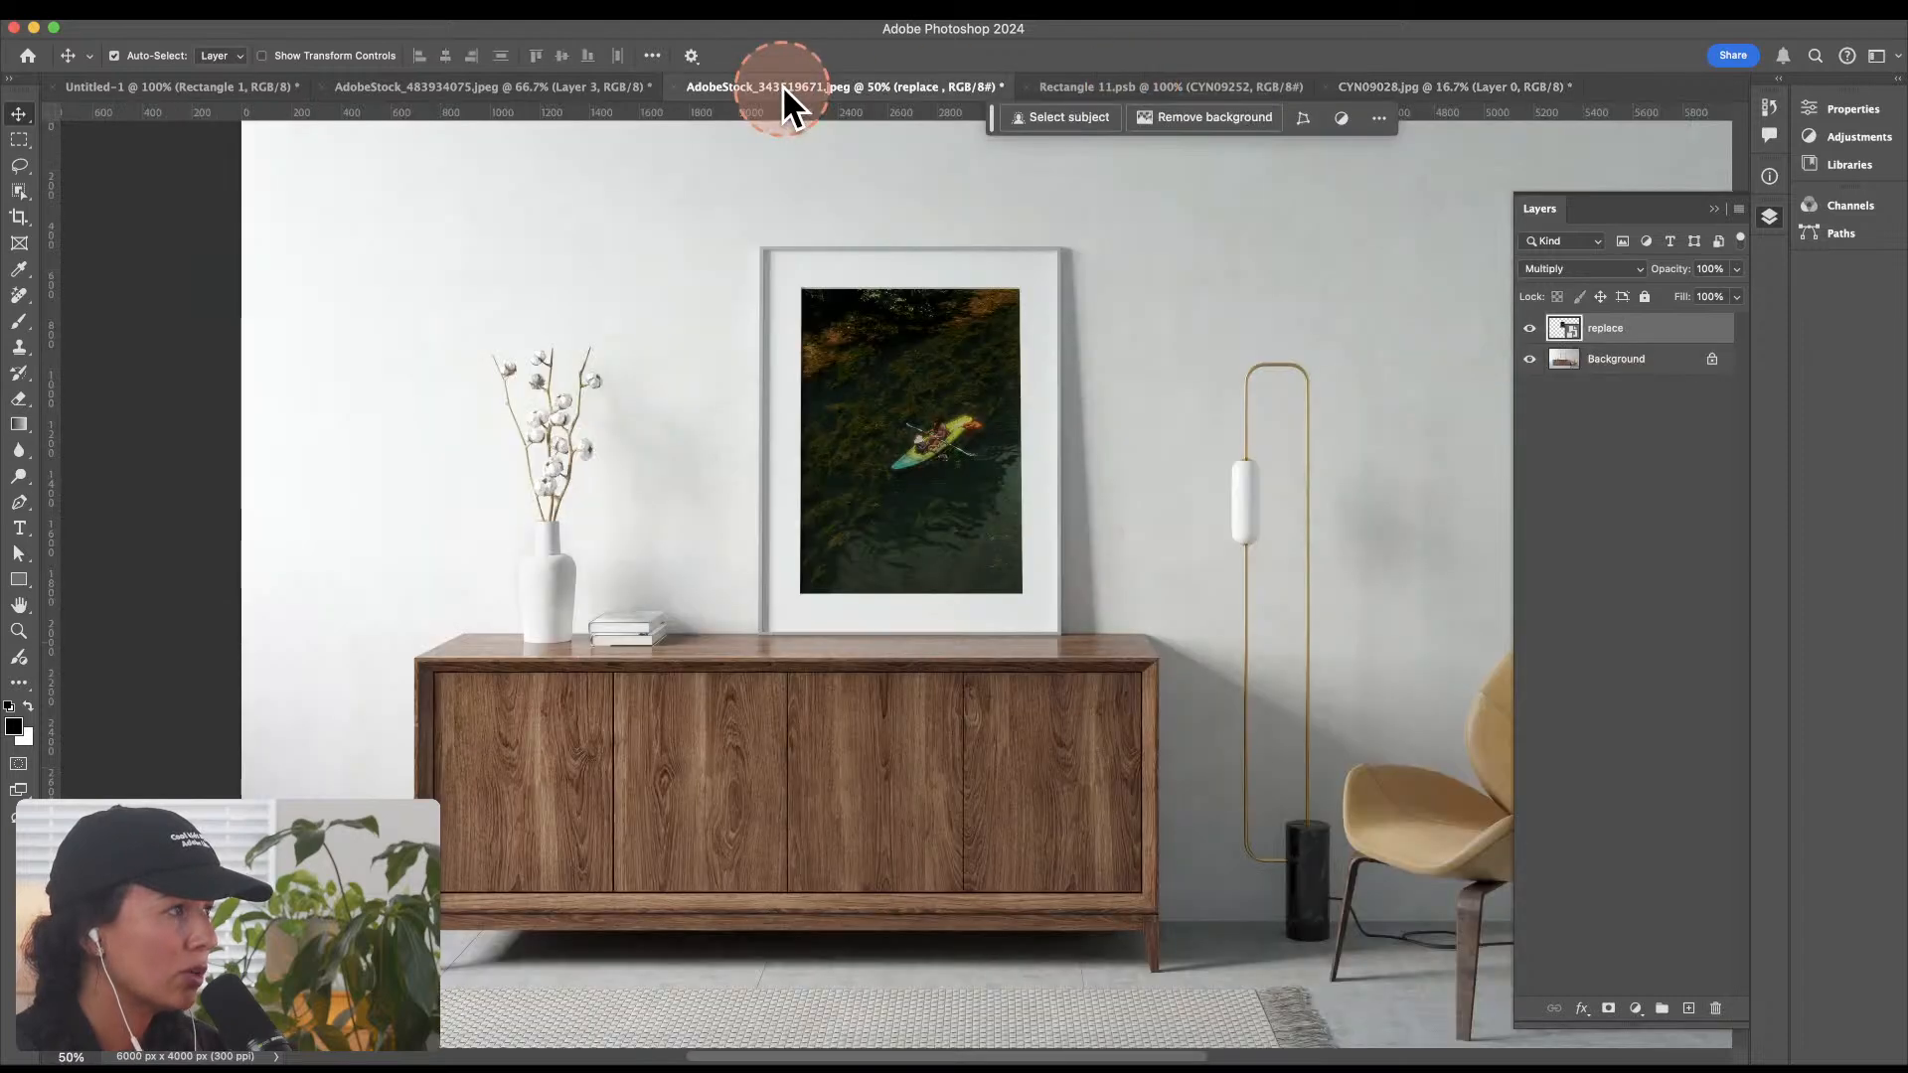
click(505, 86)
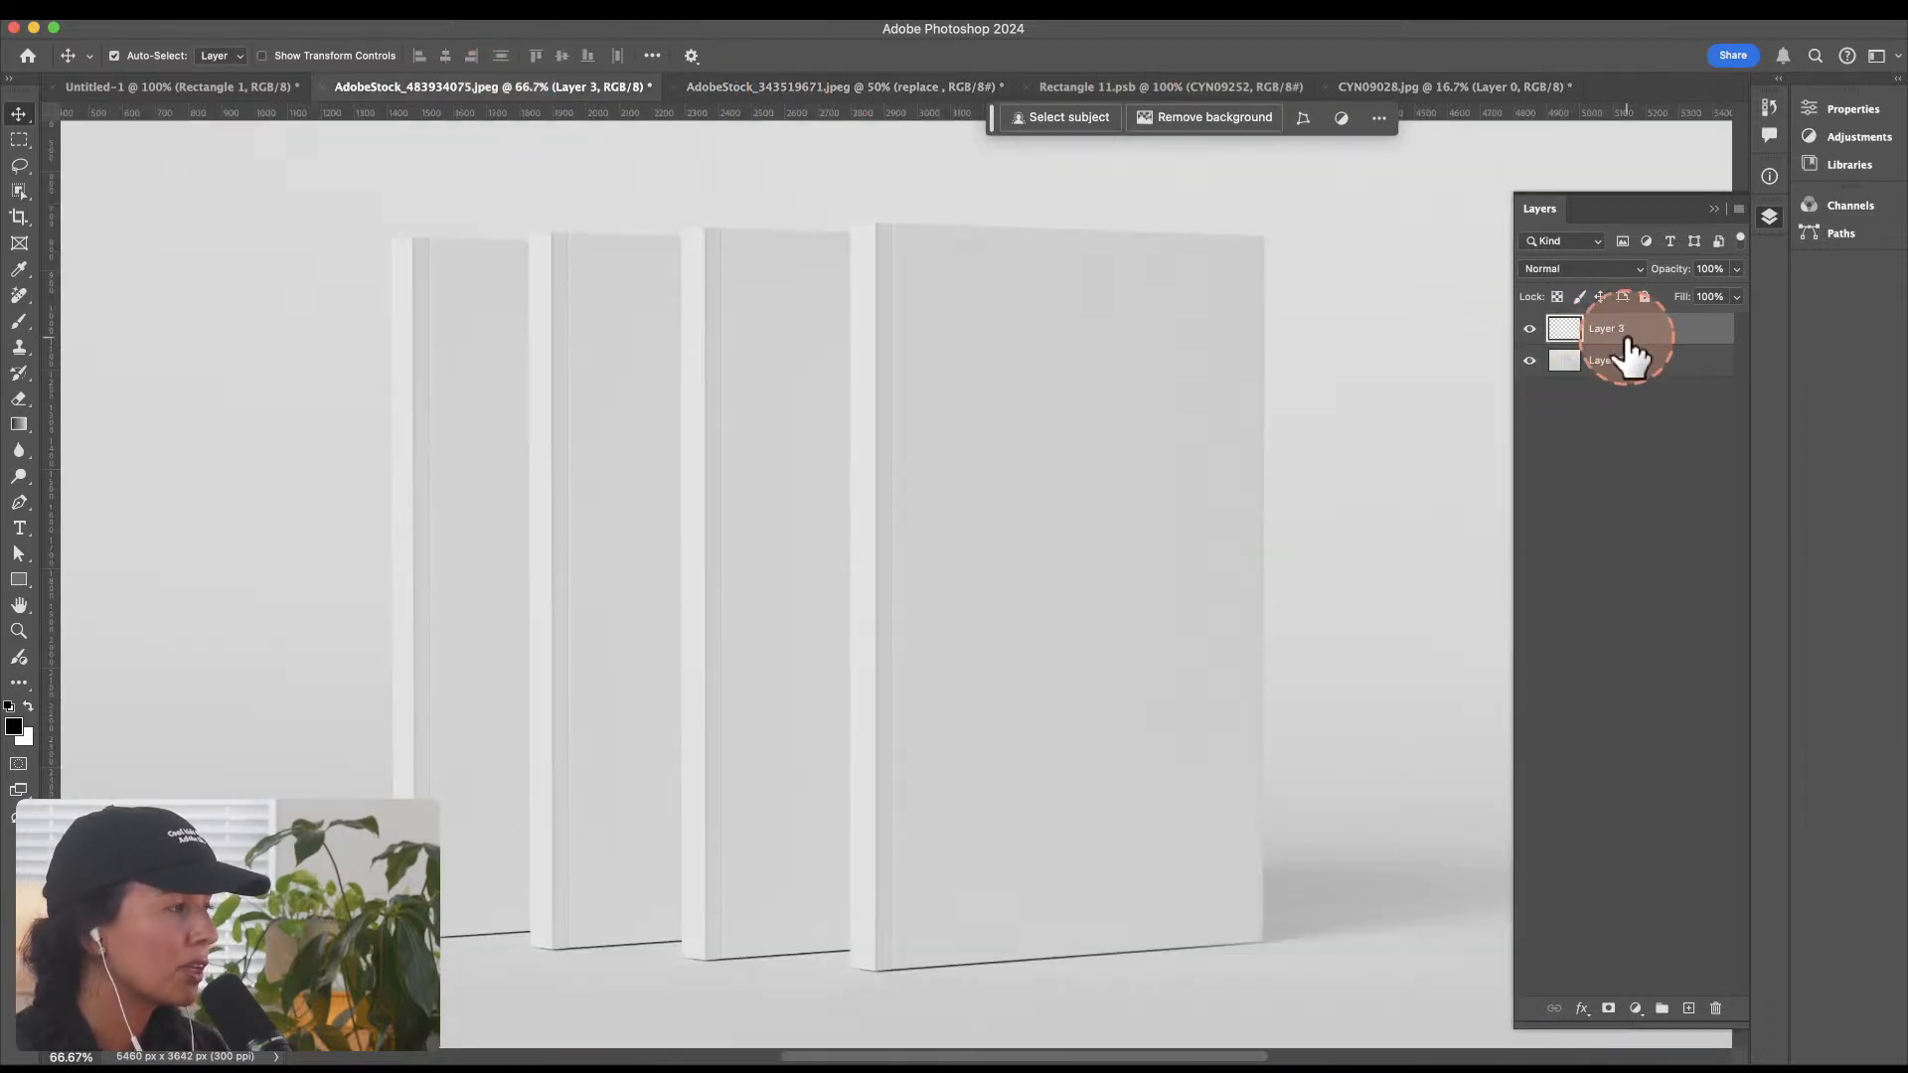
key(super)
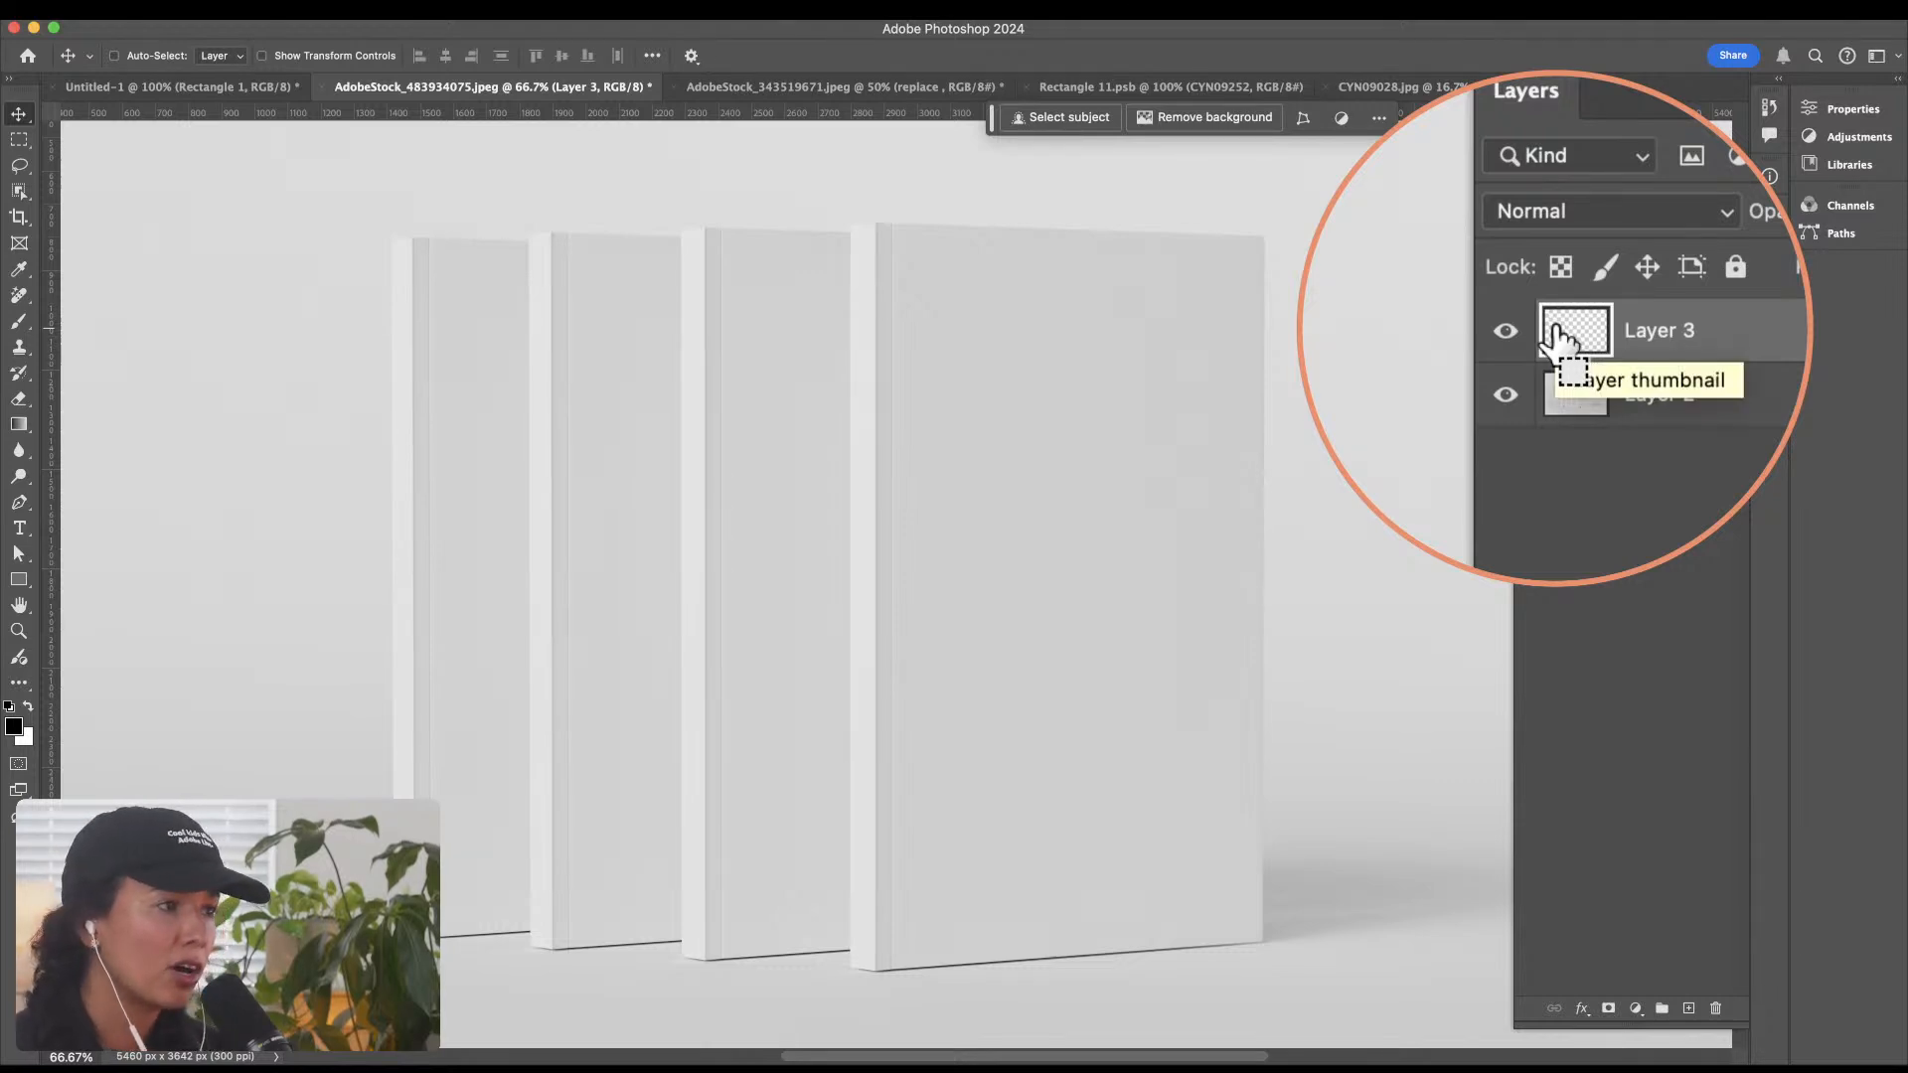
click(438, 16)
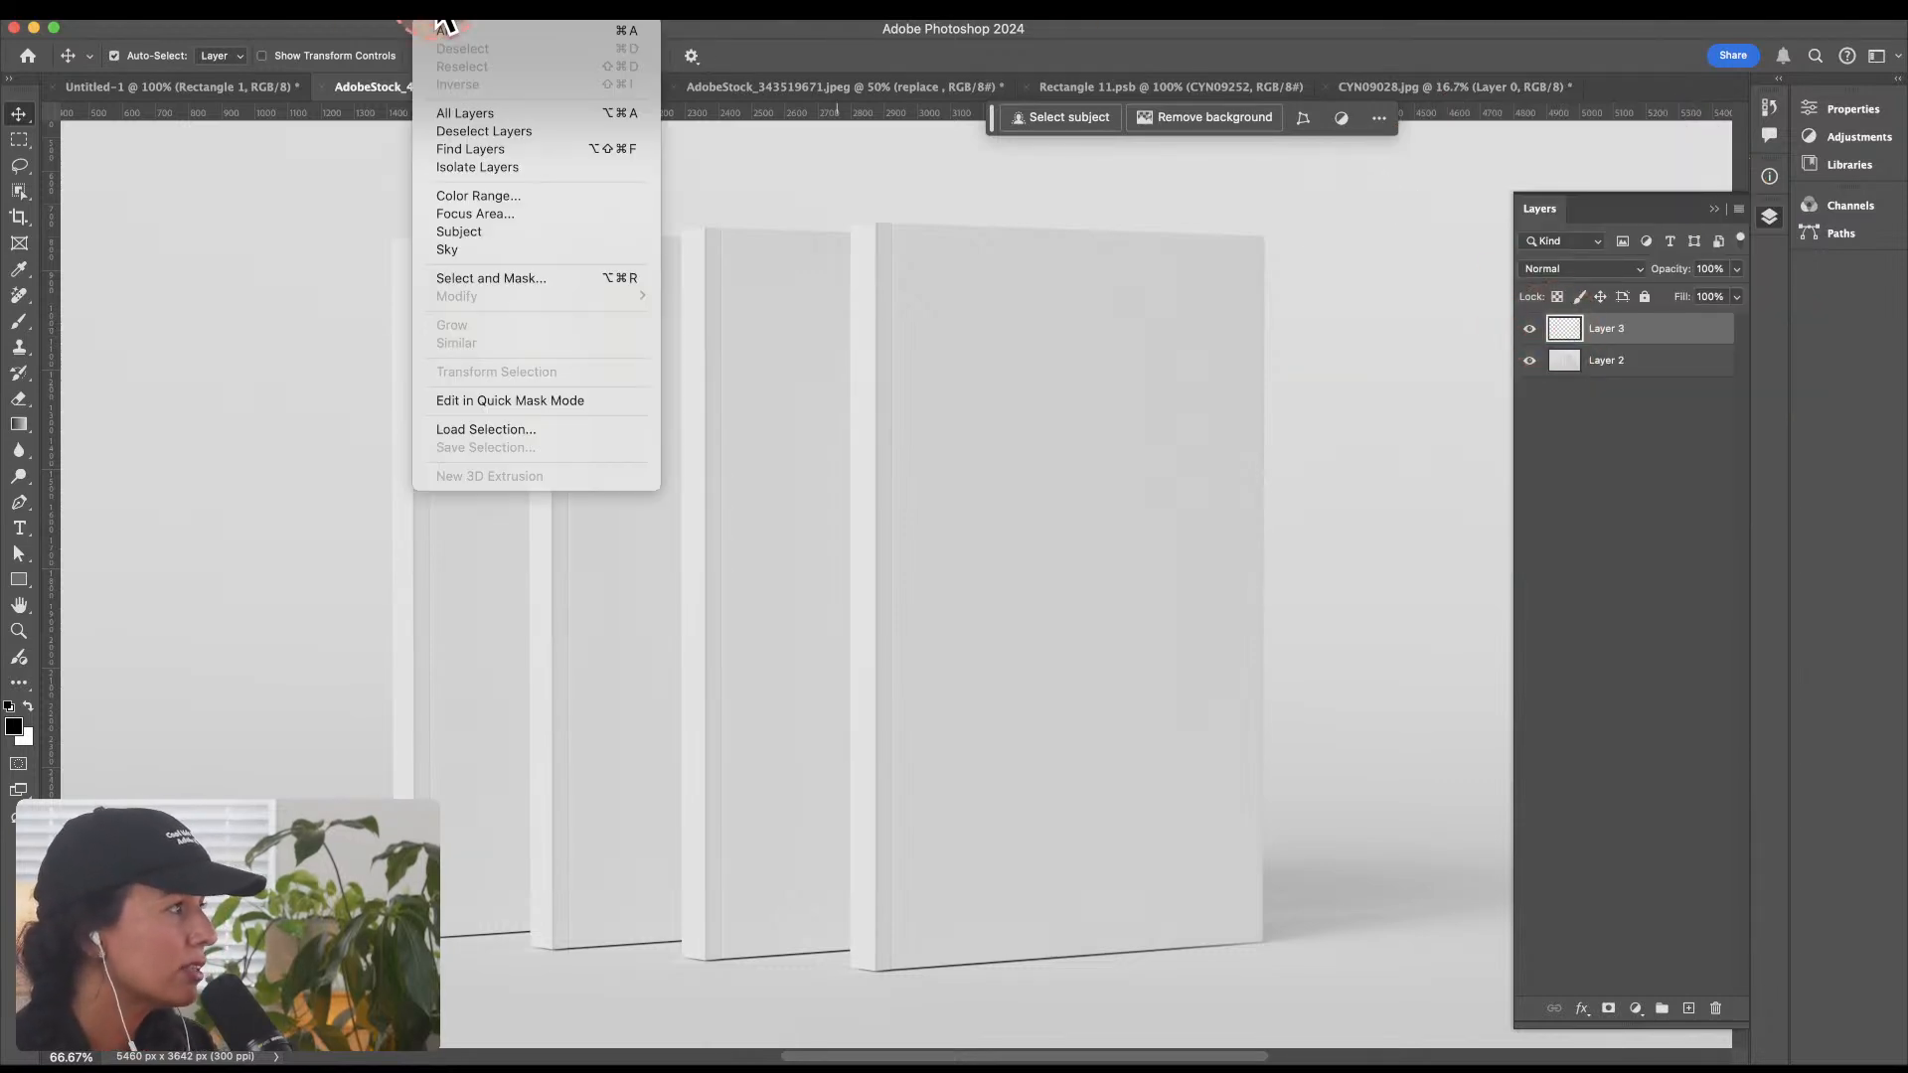
mouse_move(346, 14)
mouse_move(505, 15)
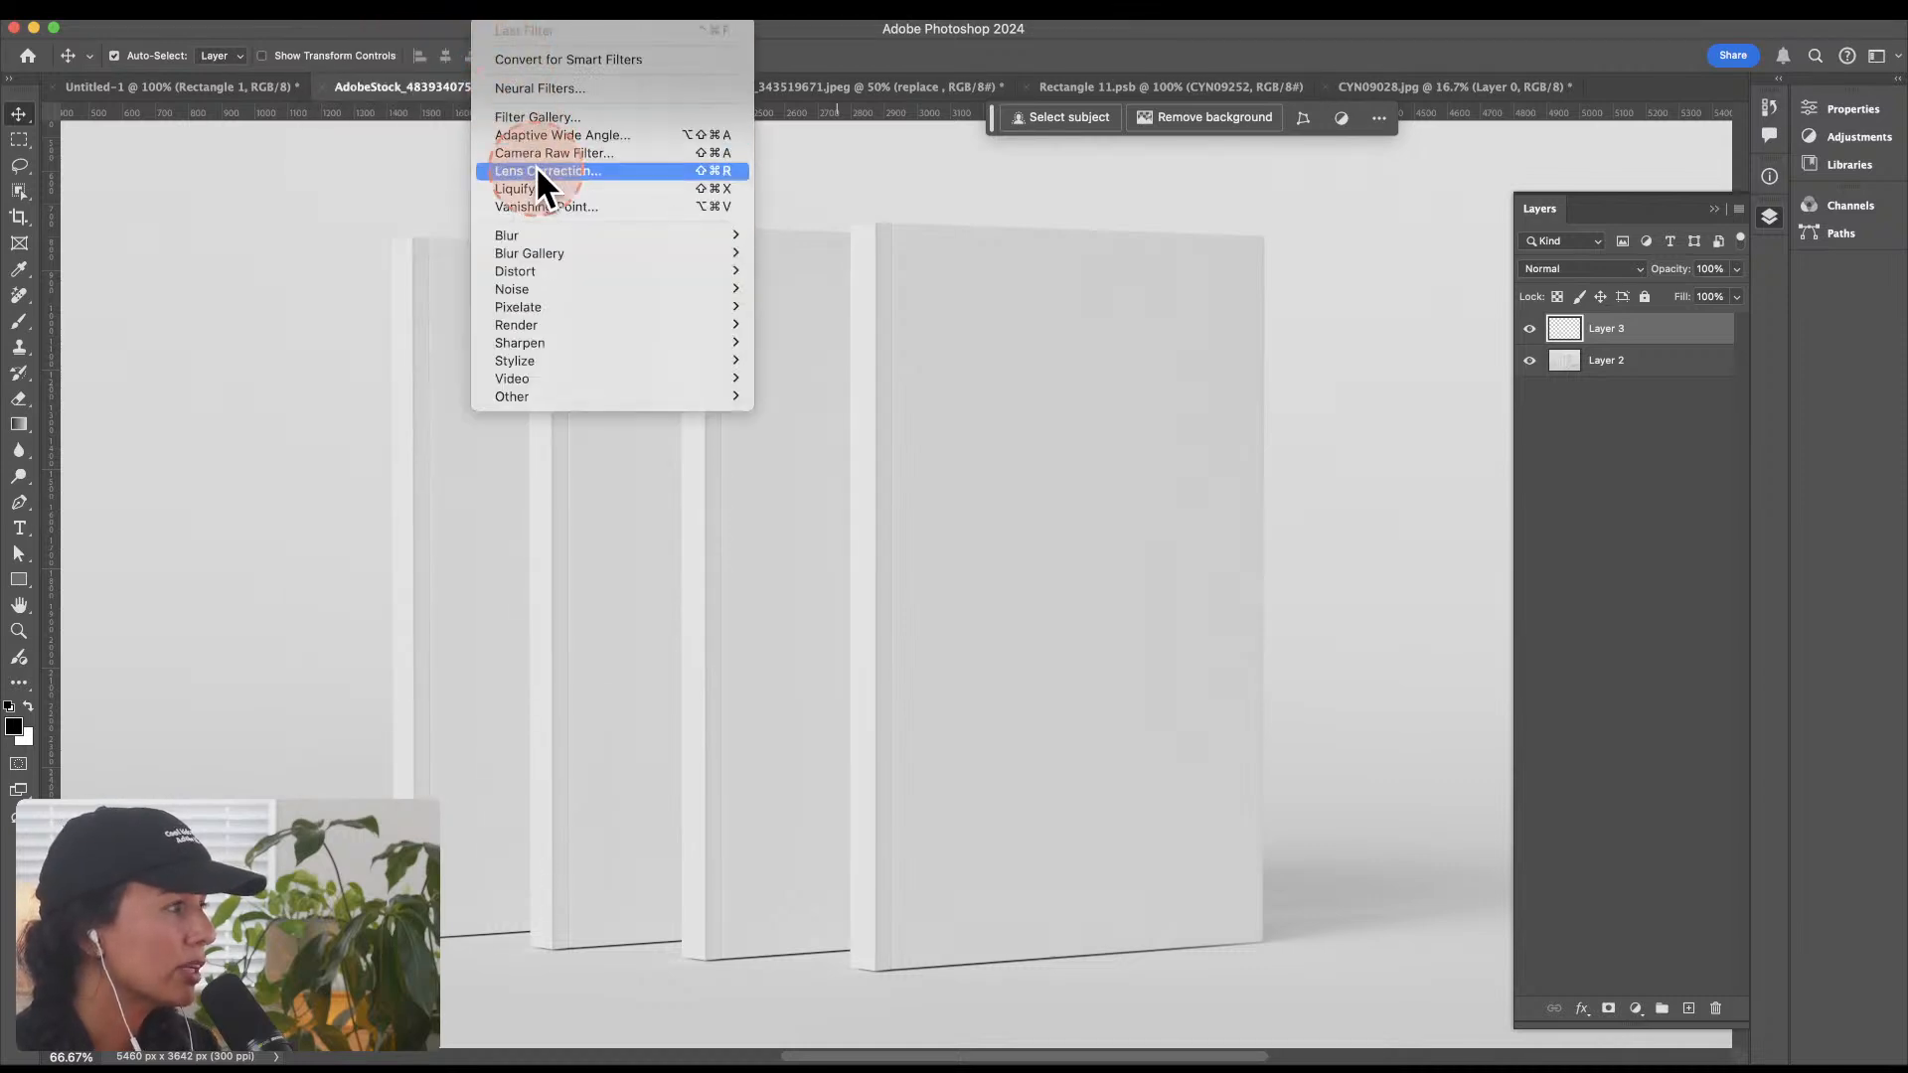
click(547, 206)
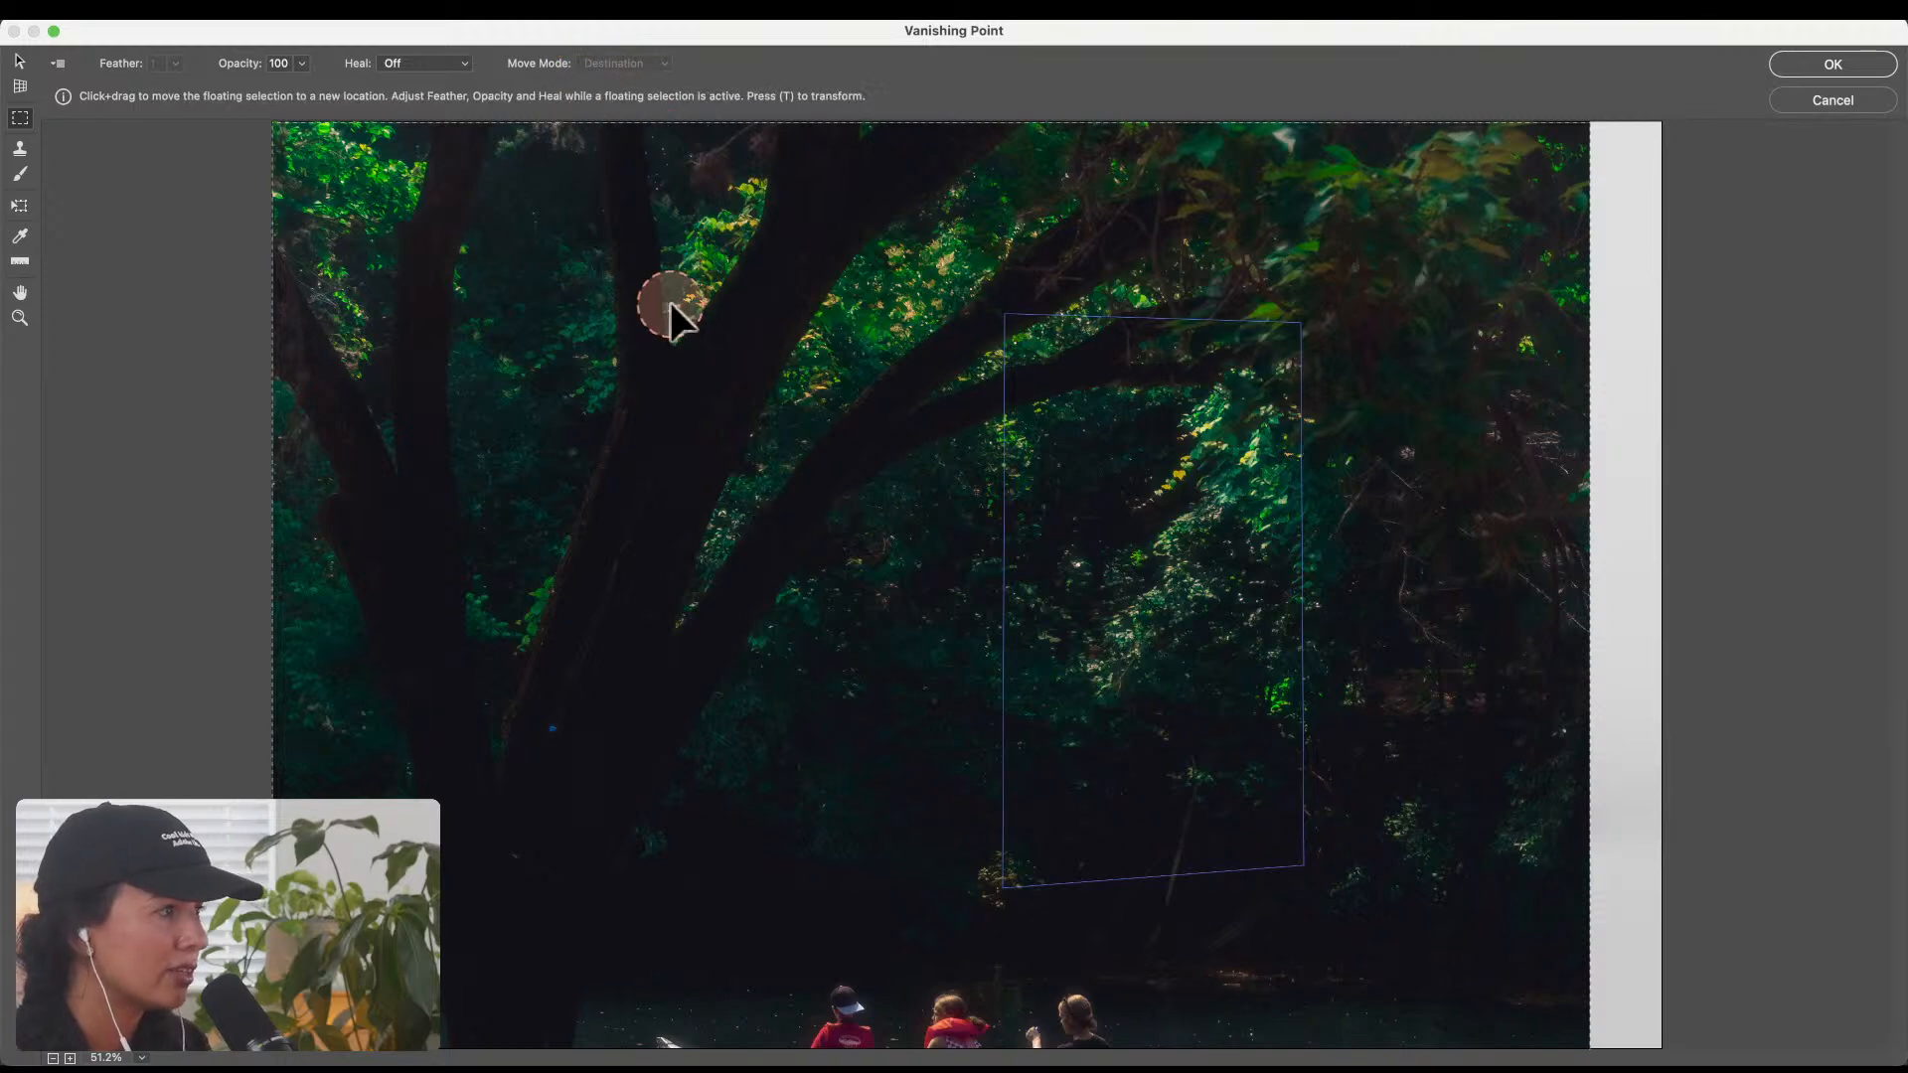
Step: Try to place the pasted photo on the front cover's plane and shift the plane, undoing both moves
drag(668, 306, 1055, 348)
click(20, 61)
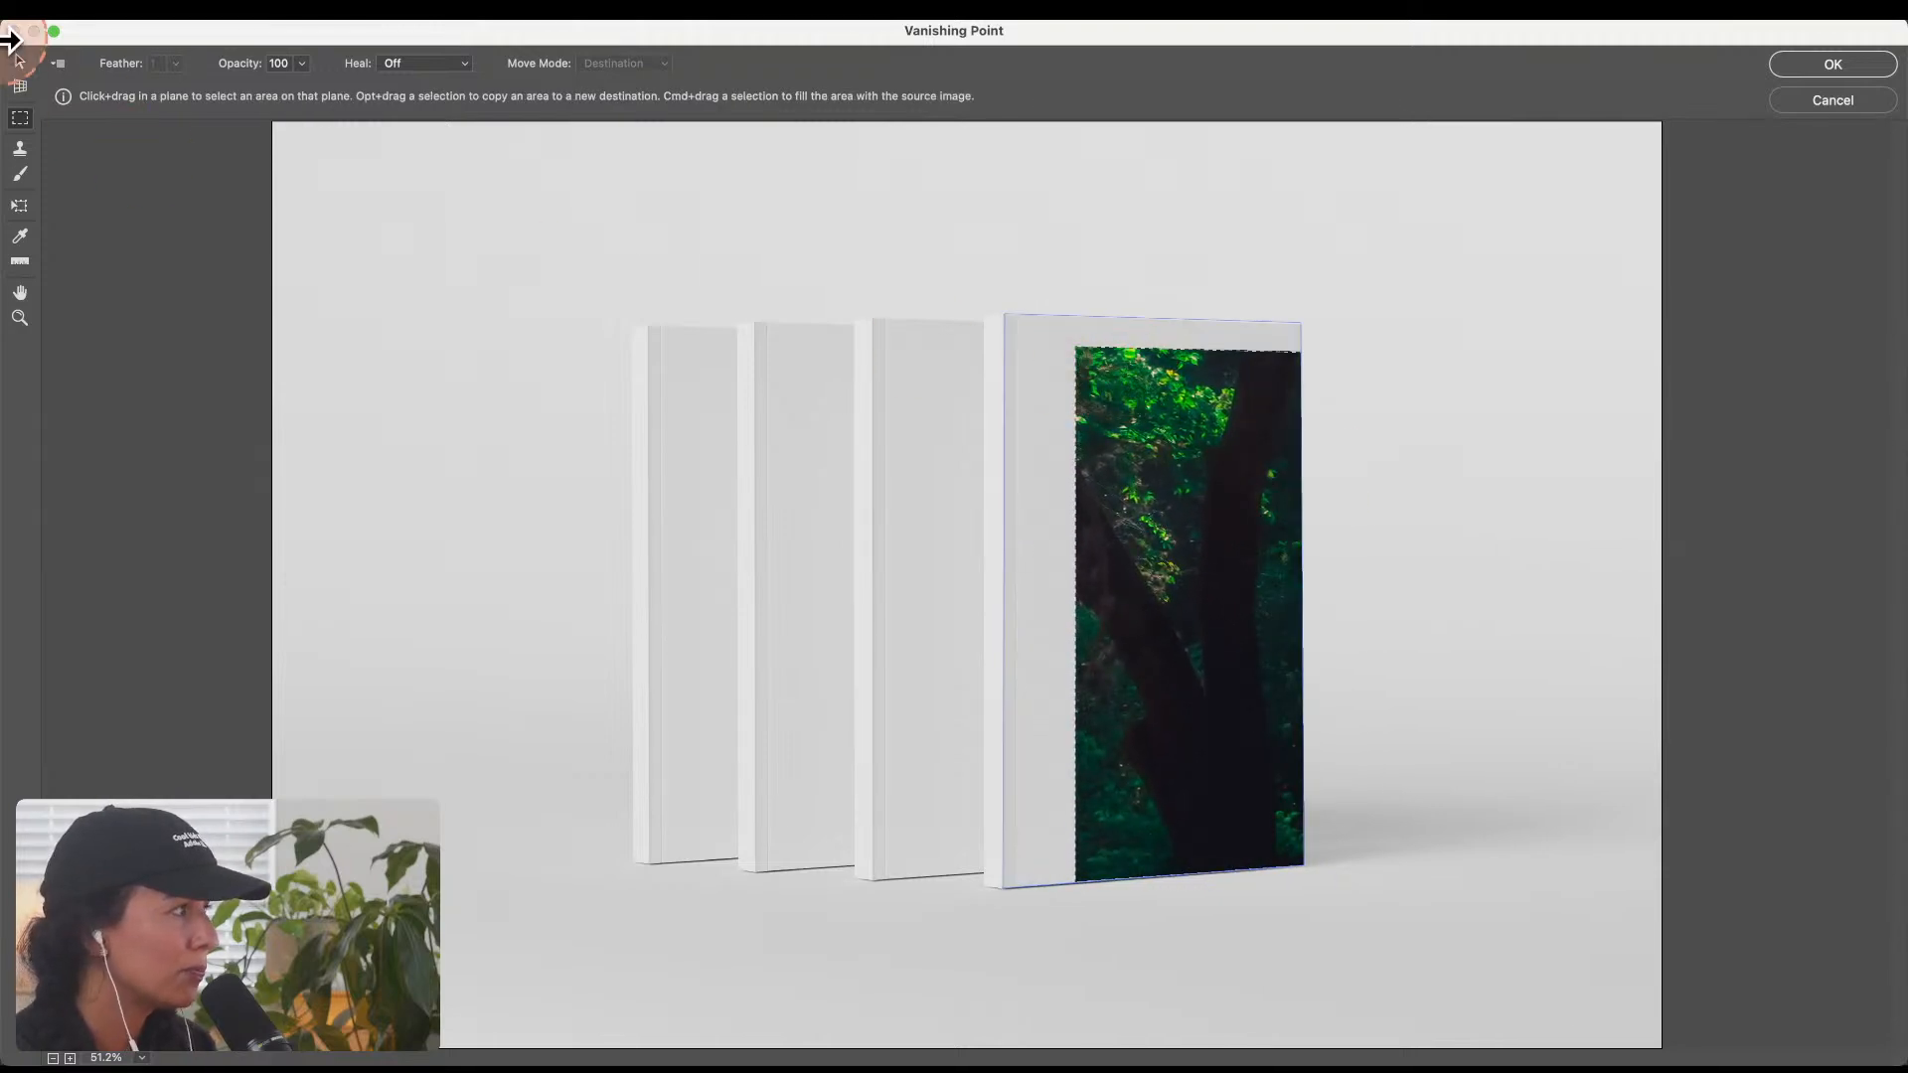
click(1152, 453)
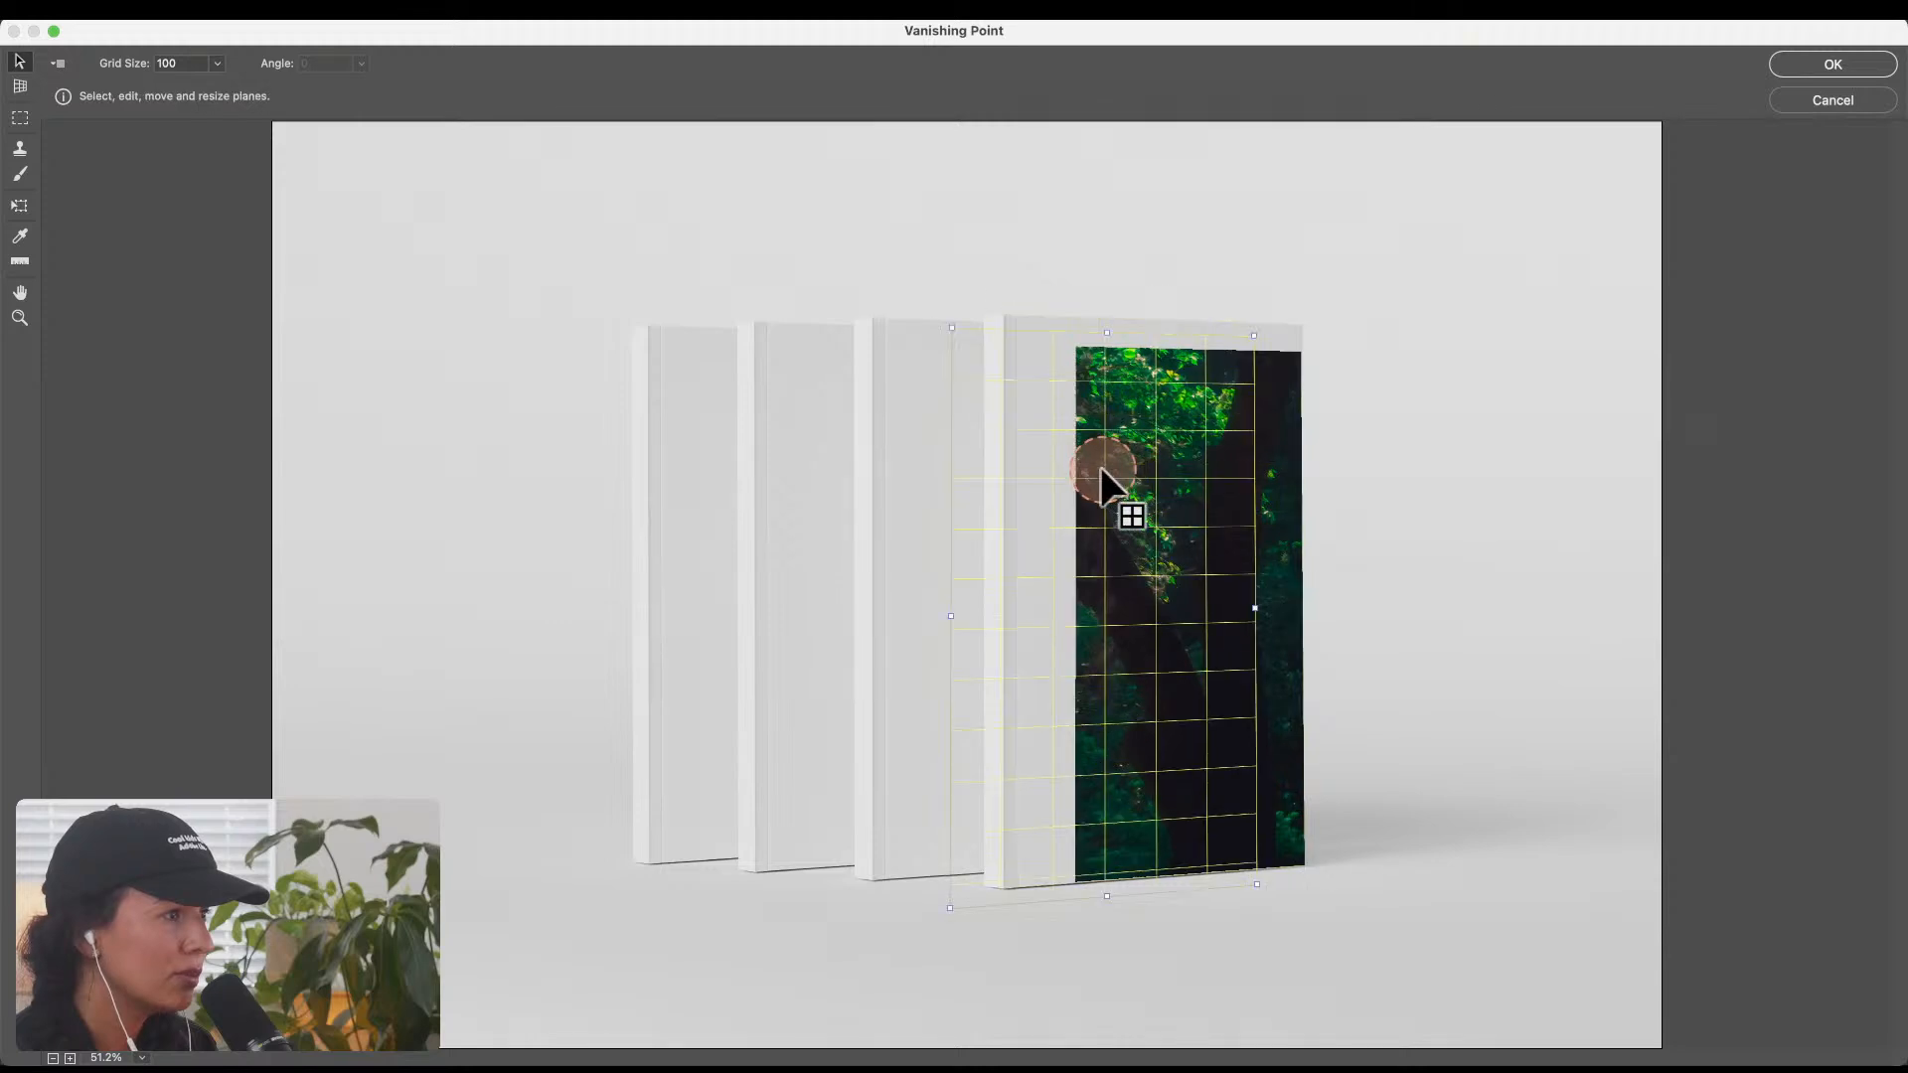
drag(1162, 462, 1310, 364)
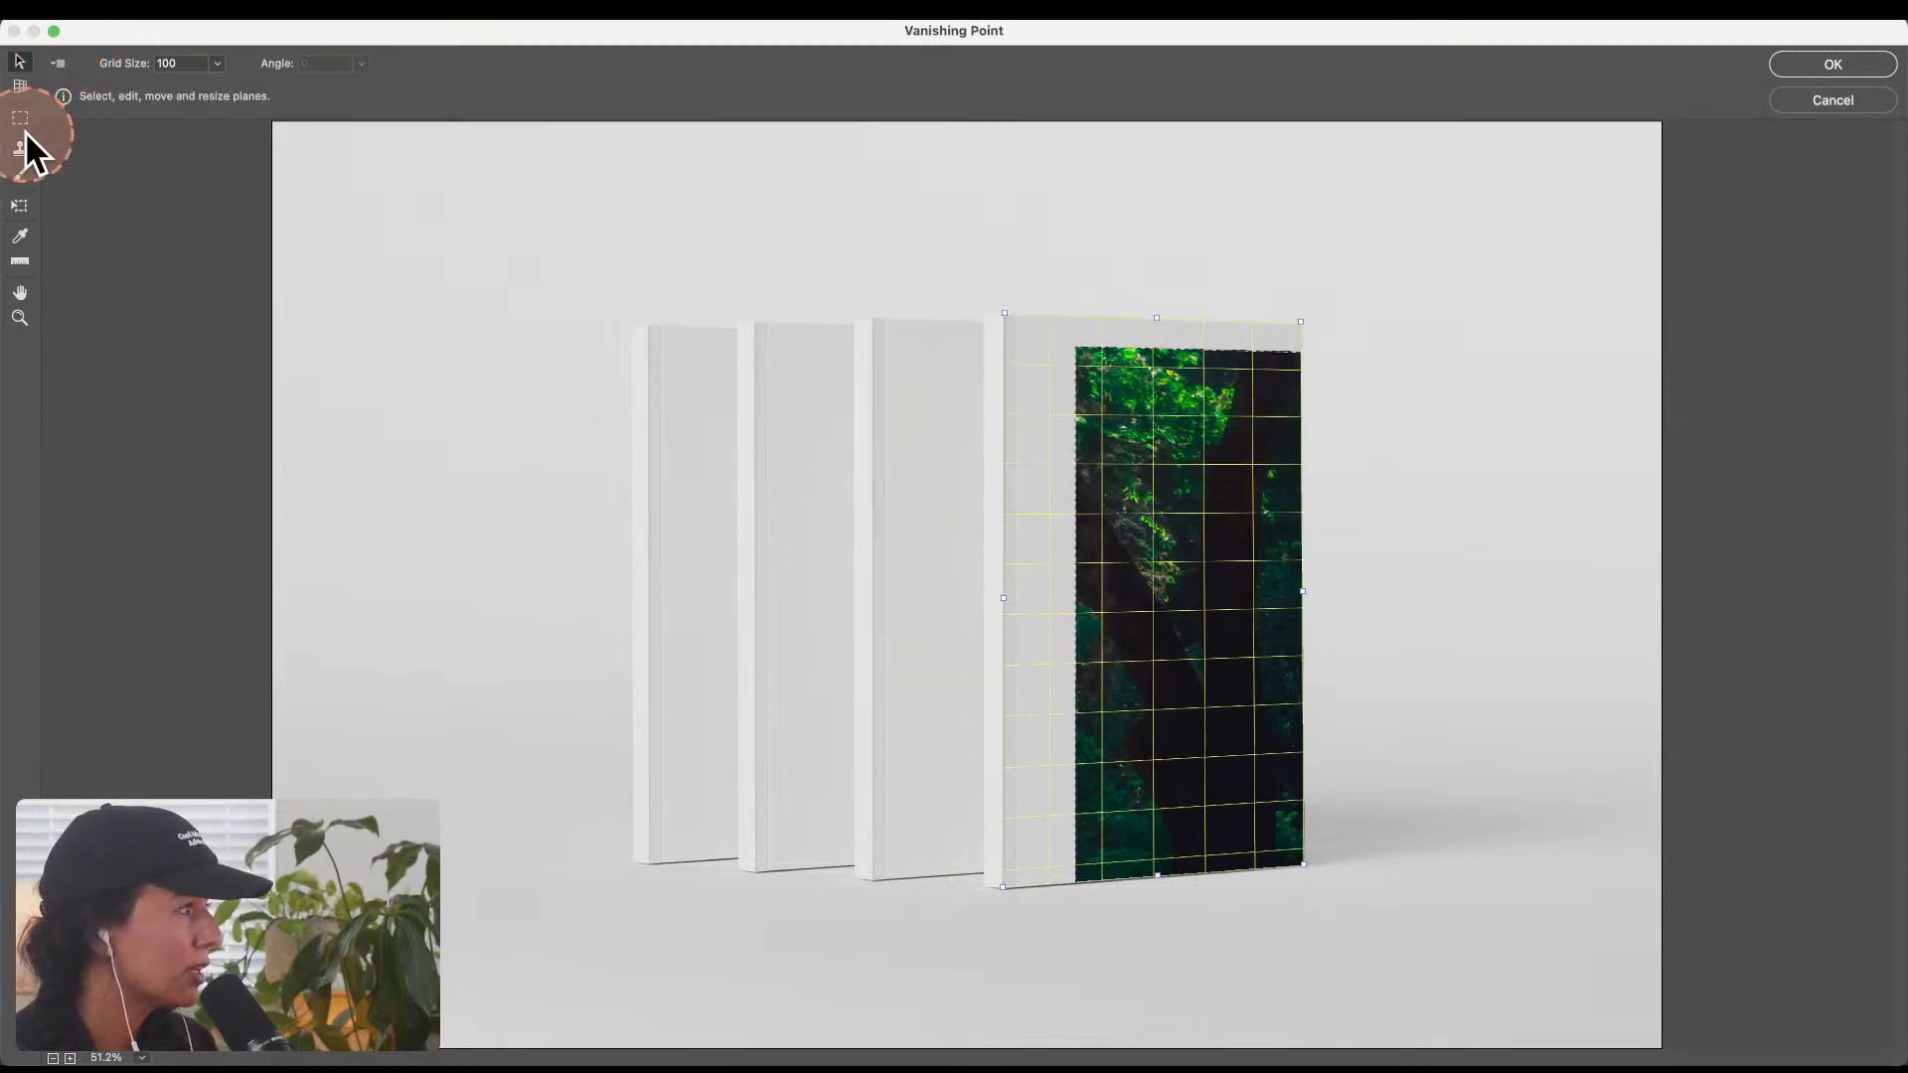
key(alt)
key(super+z)
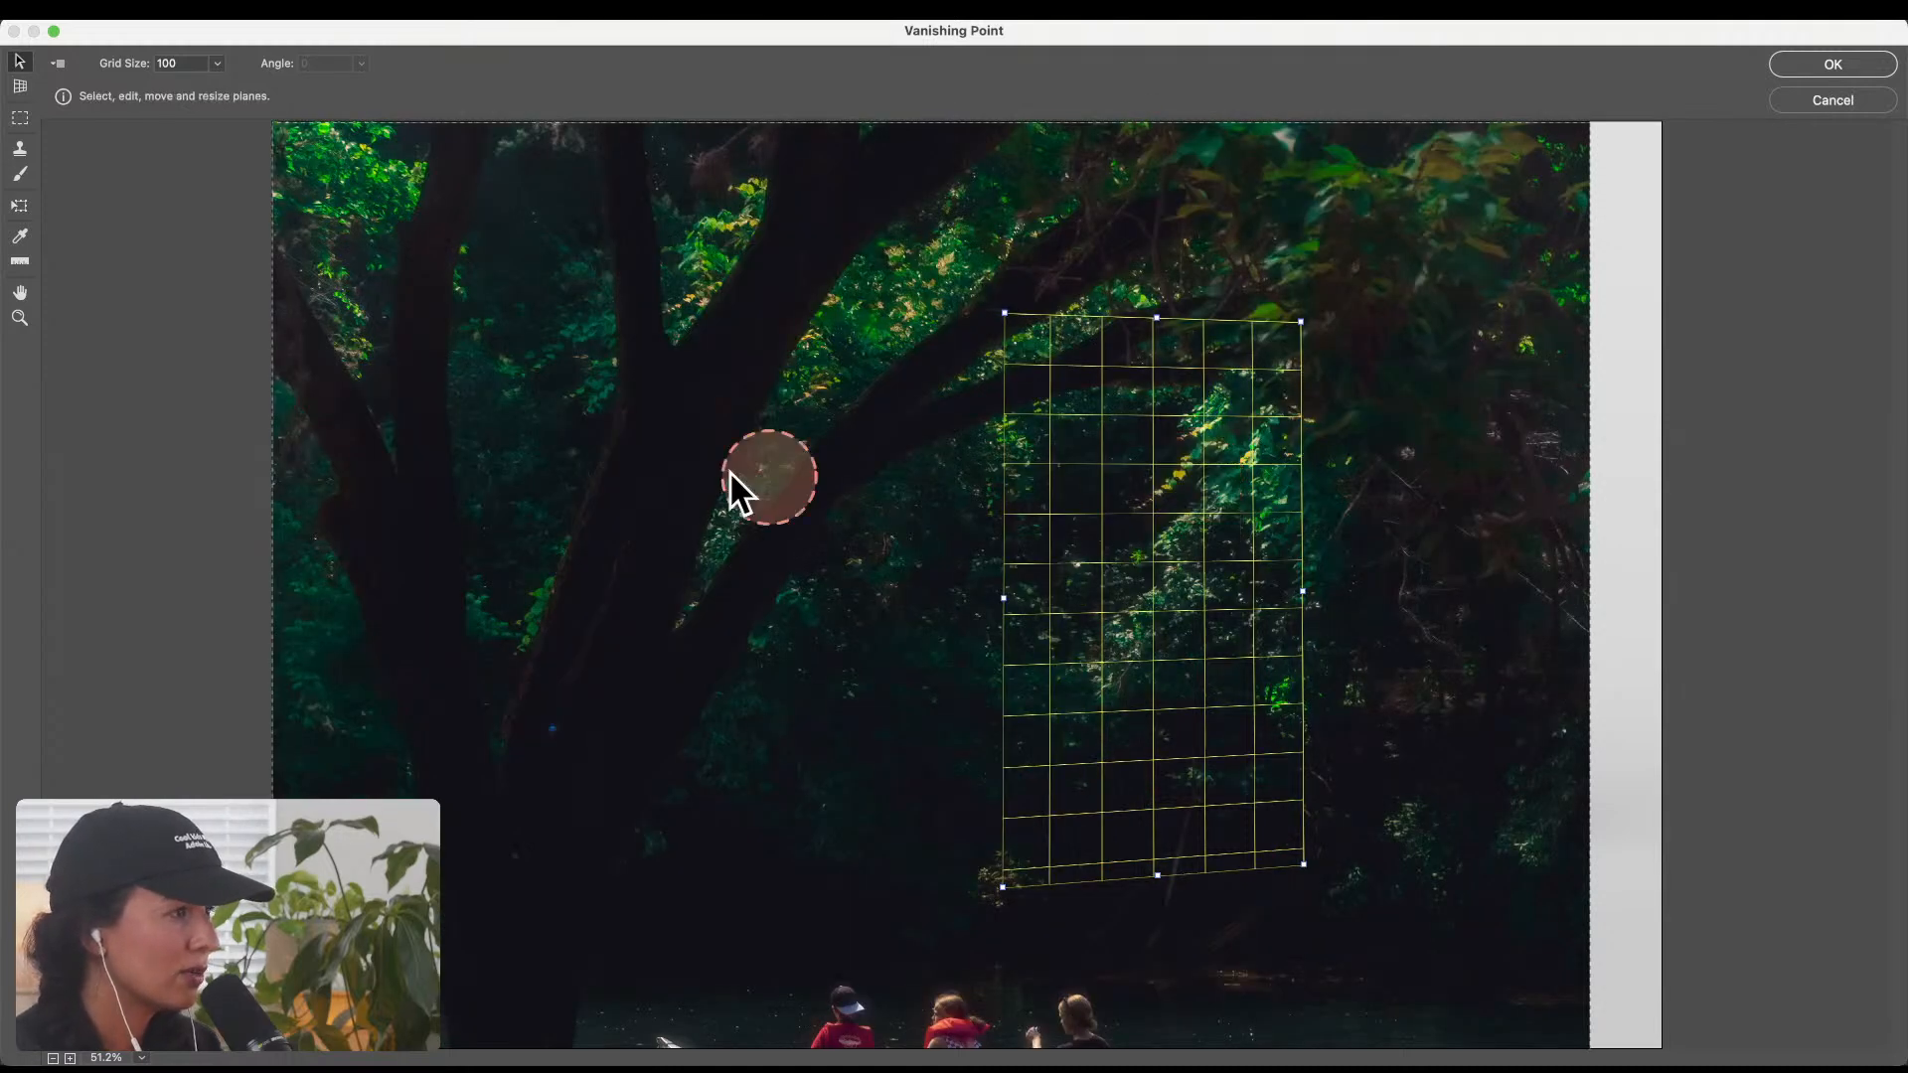
Step: Scale the pasted canoe photo down to roughly three-fifths of its size with the Transform tool
click(487, 402)
click(22, 87)
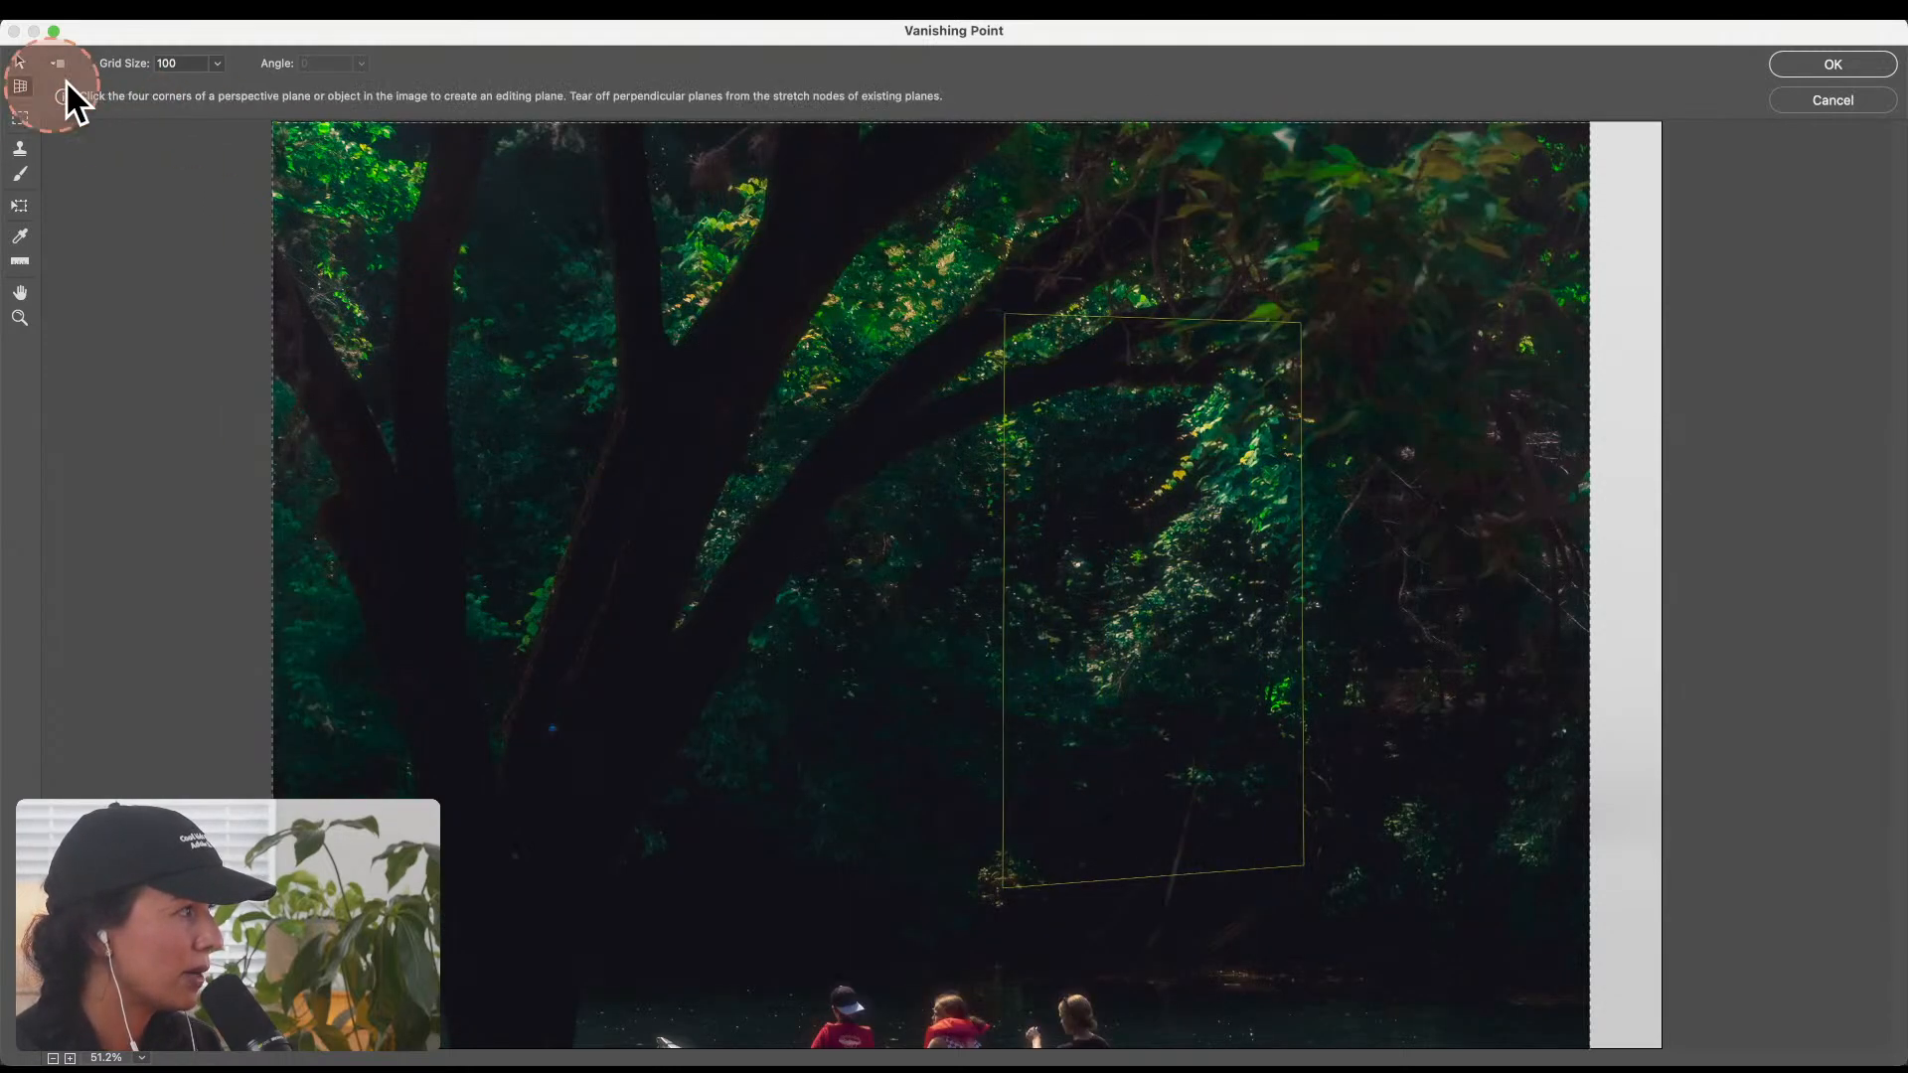
click(17, 58)
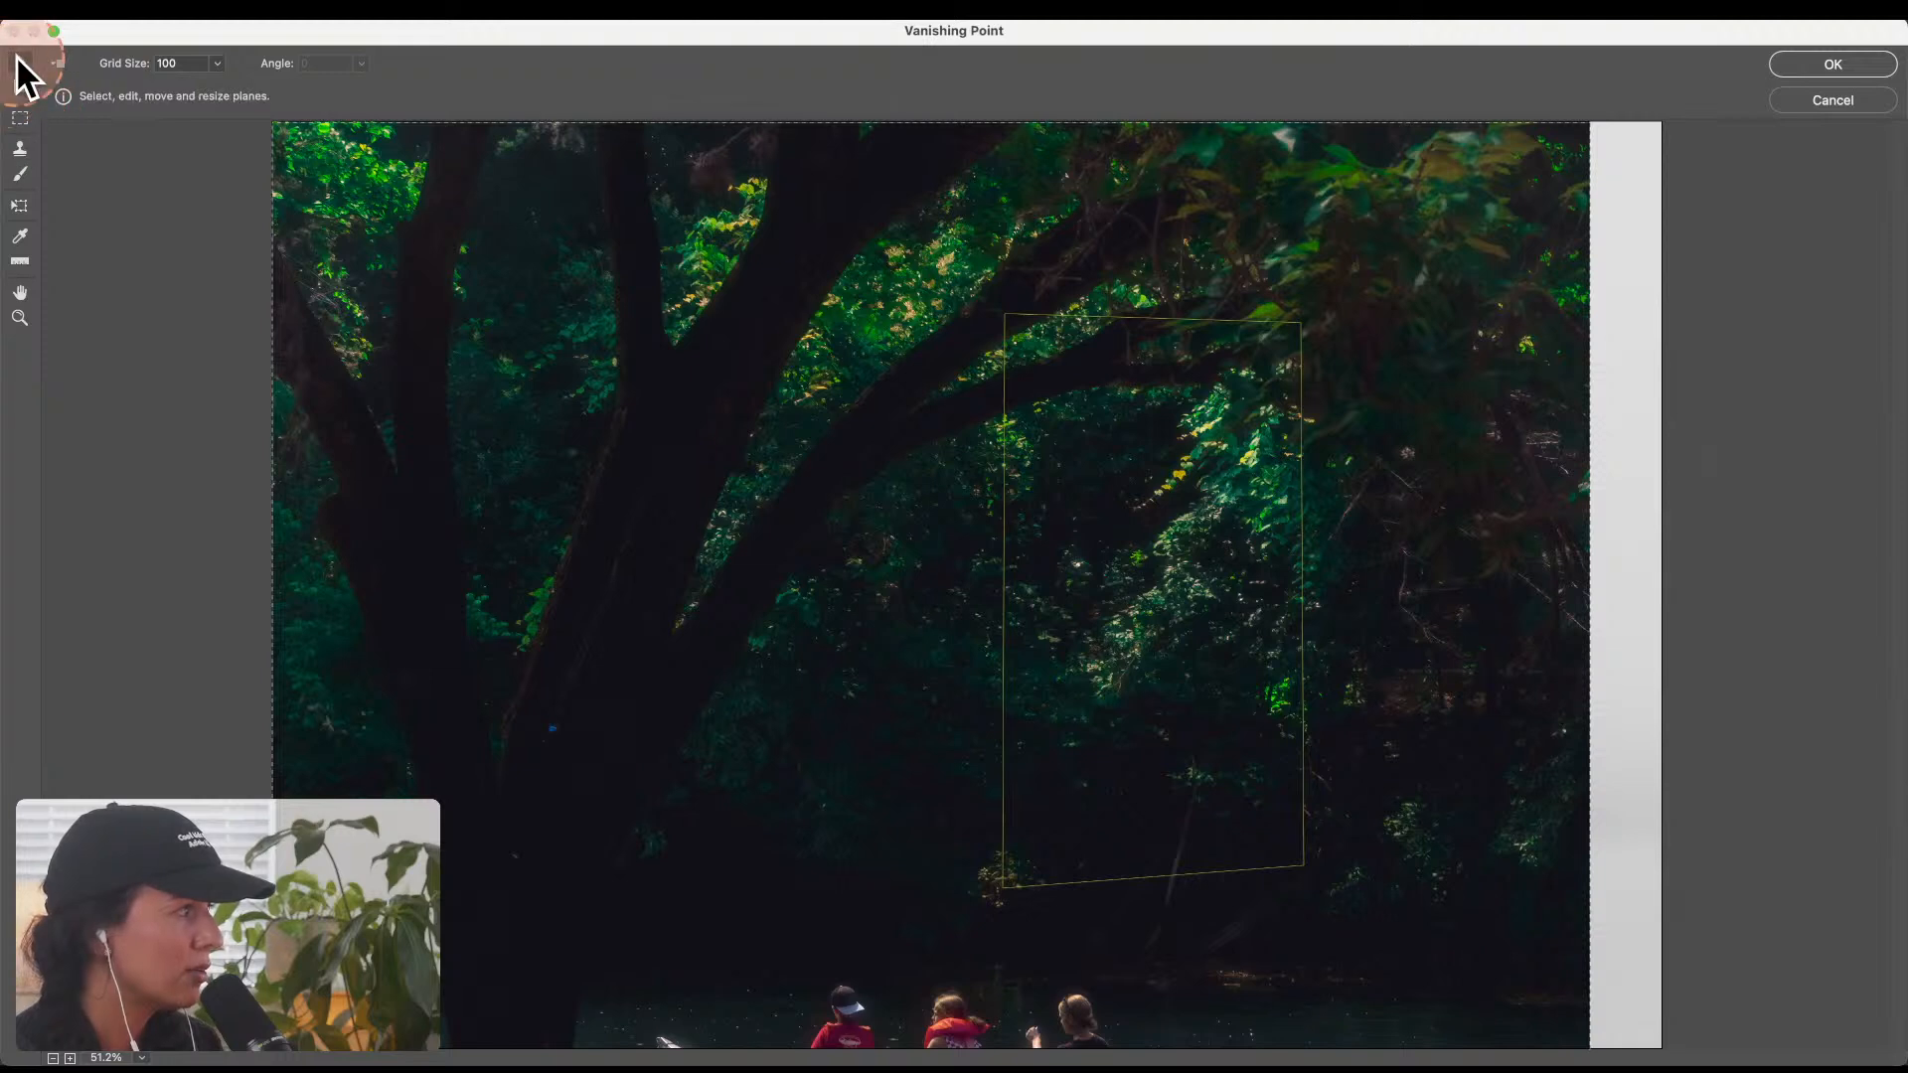
click(28, 206)
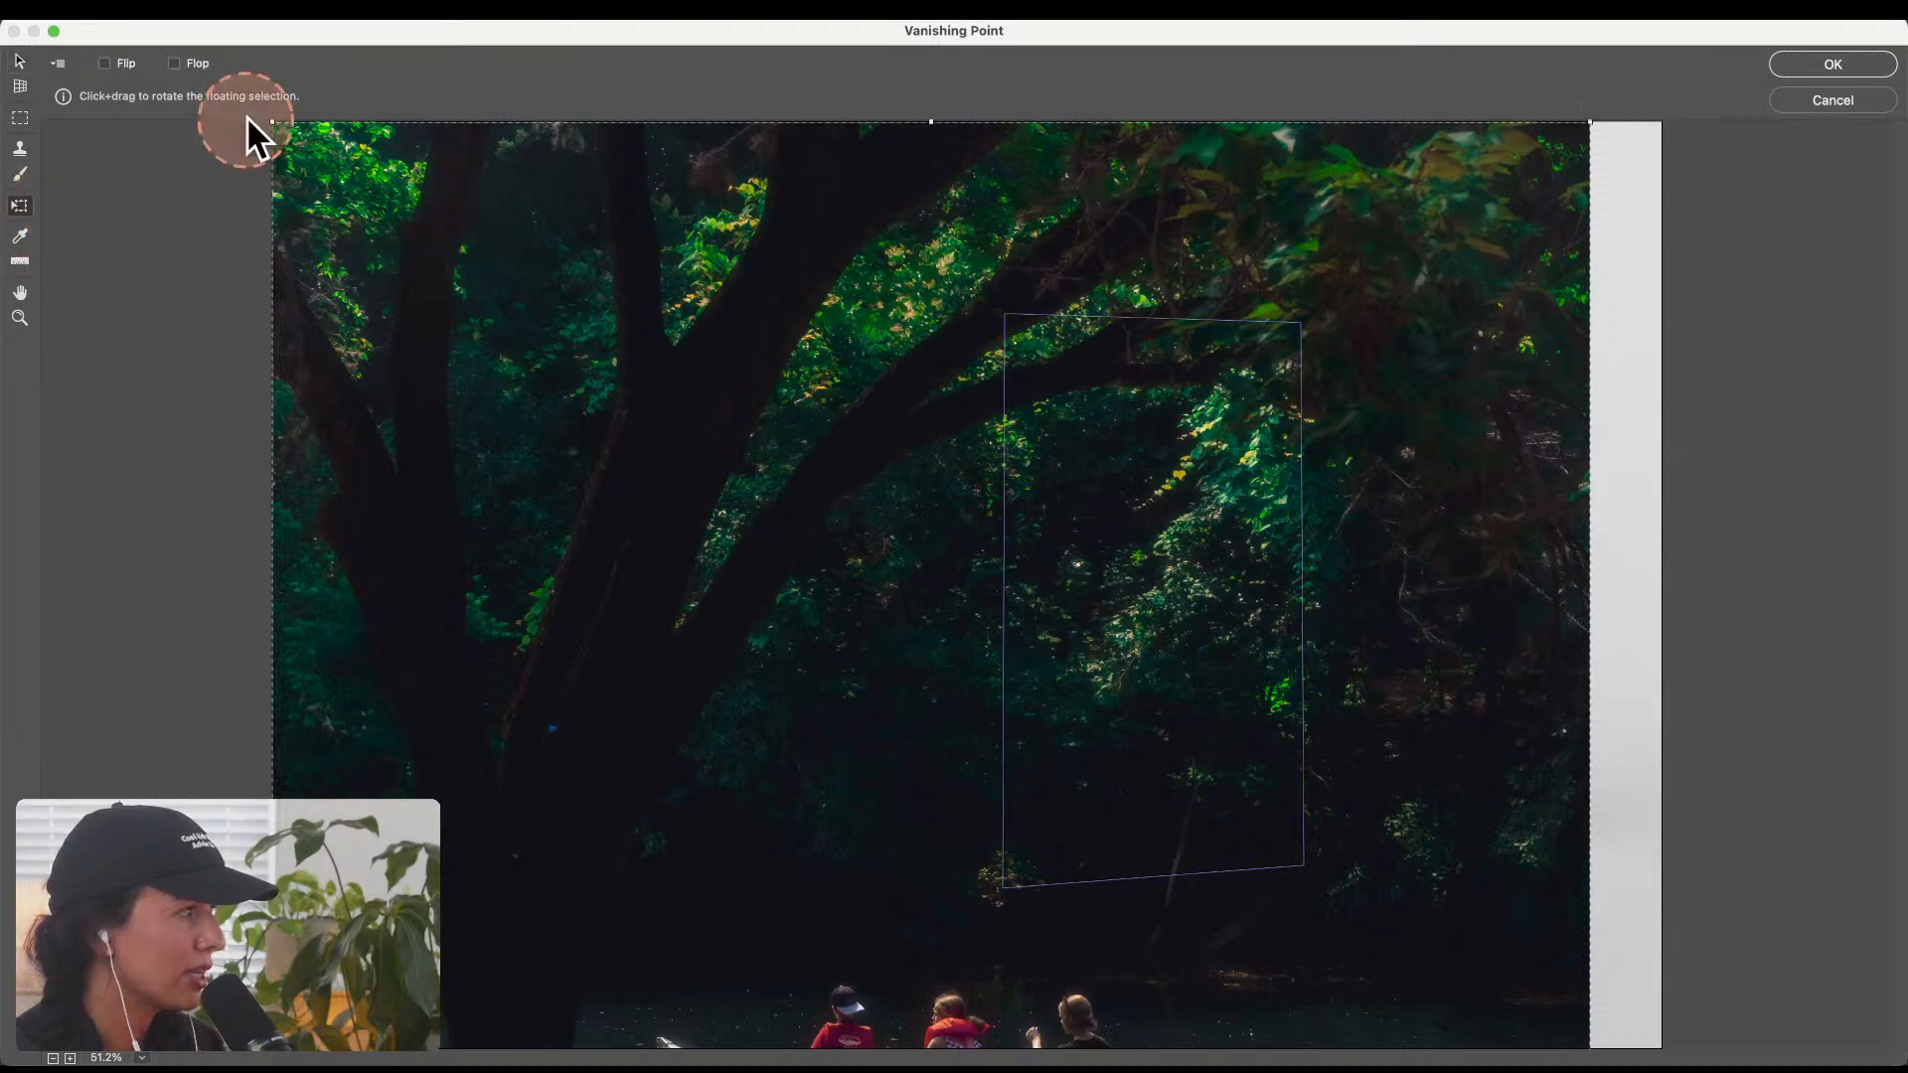
drag(268, 118, 775, 566)
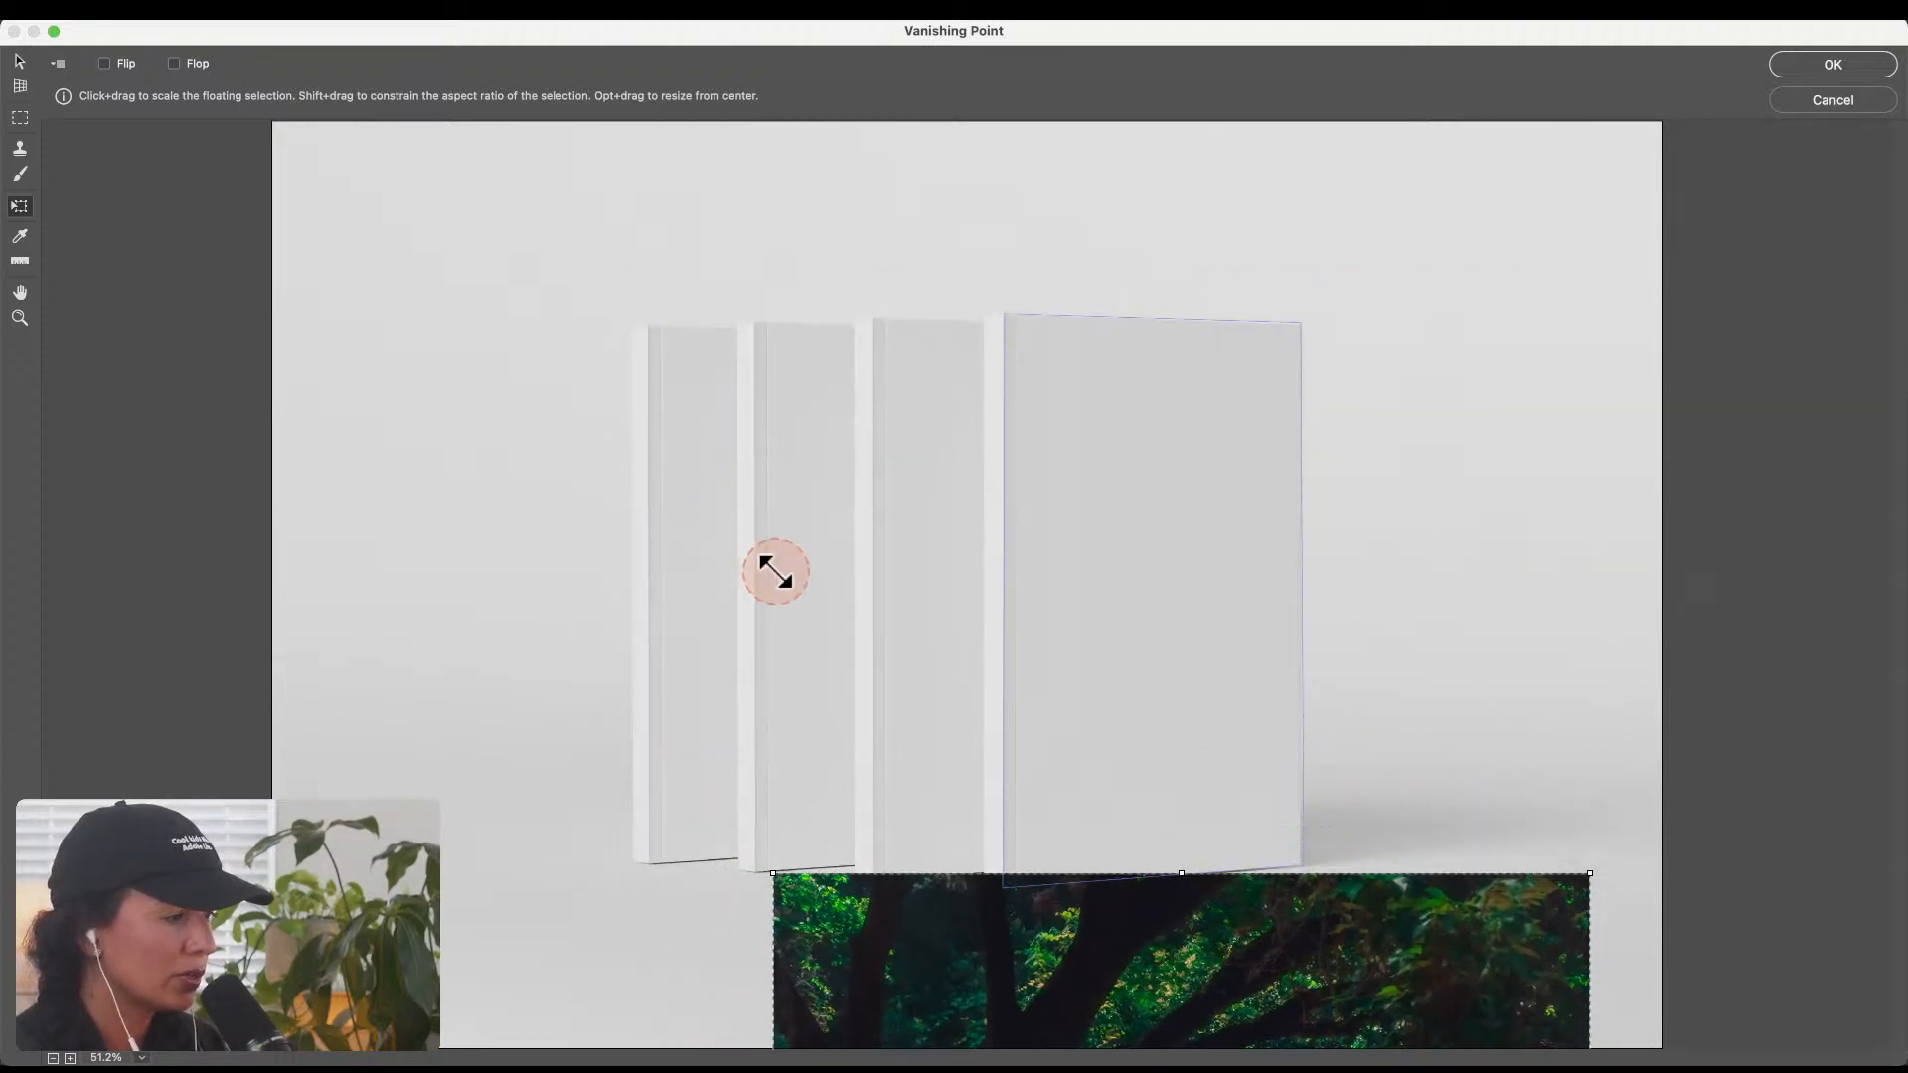
Step: Shrink the canoe photo further and move it onto the front cover's plane with the canoeists near mid-height
drag(1159, 986, 1227, 934)
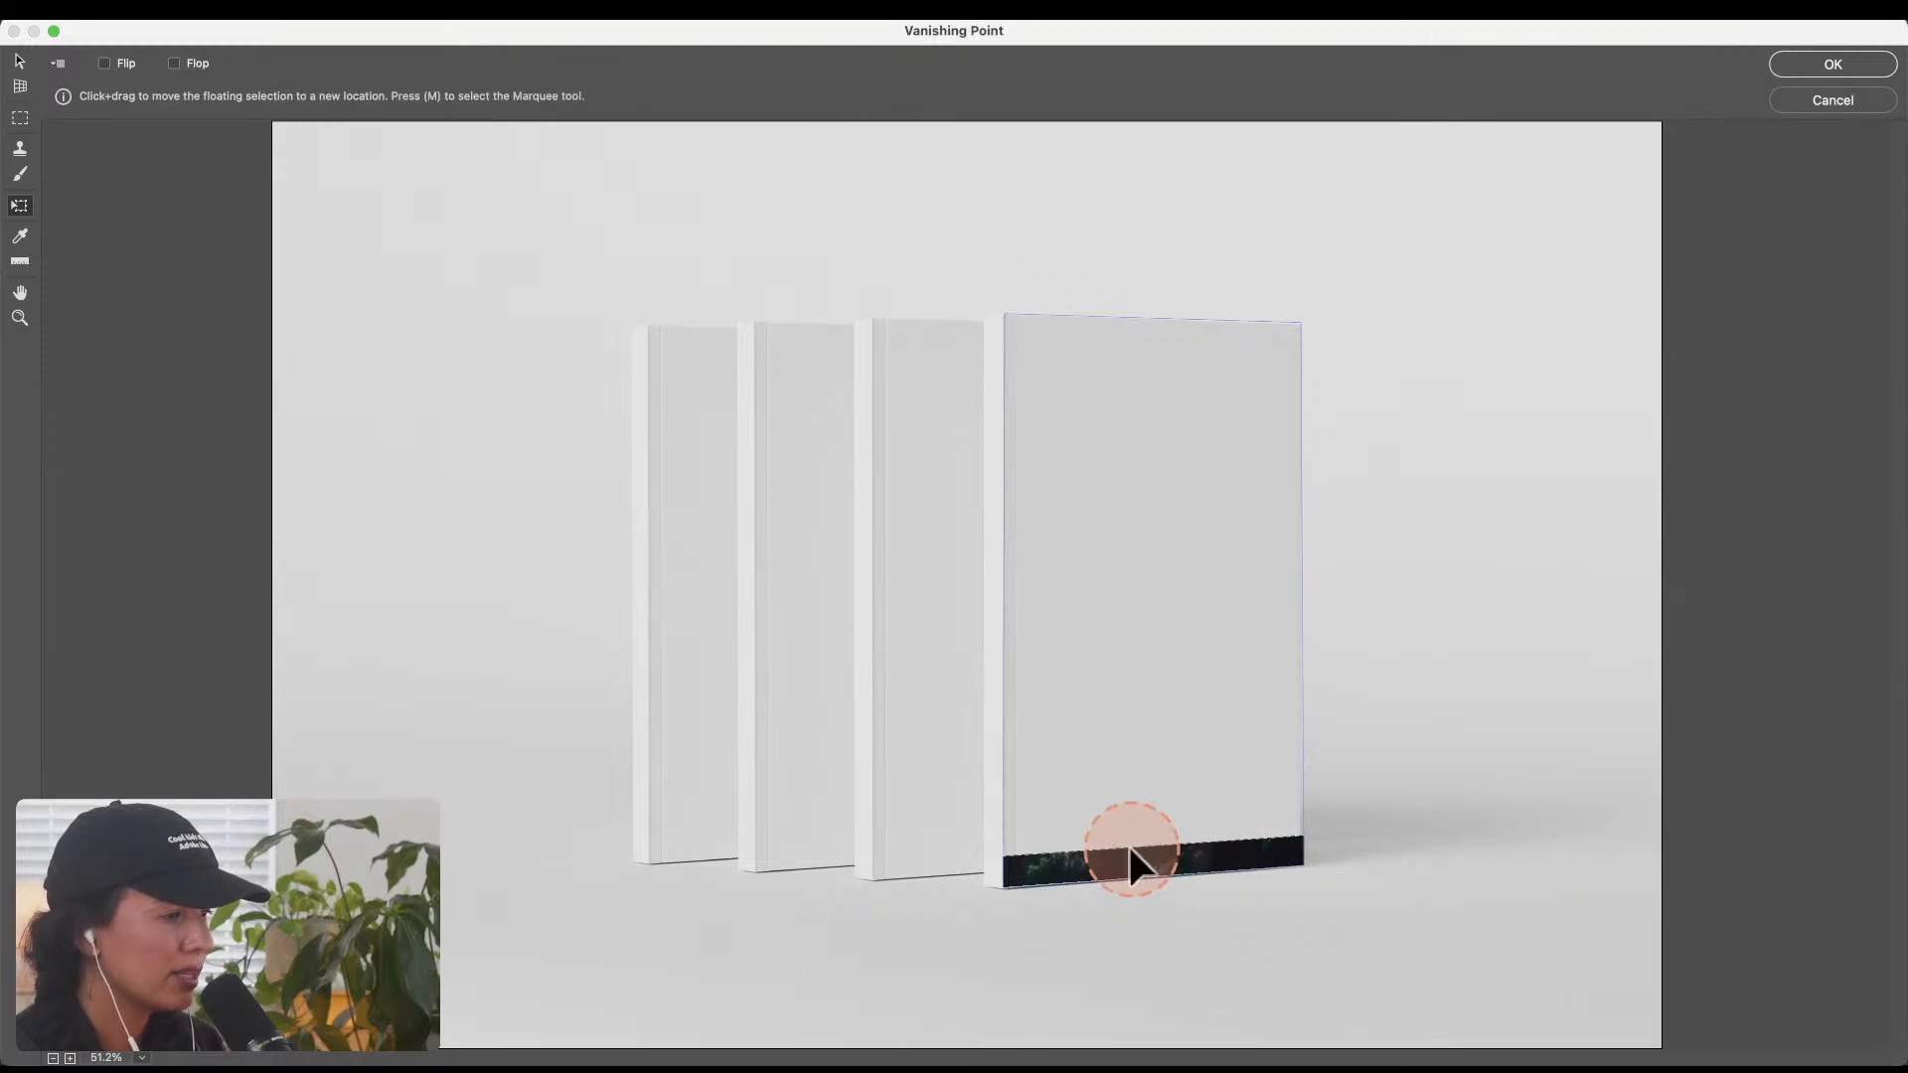
drag(1131, 849, 1138, 930)
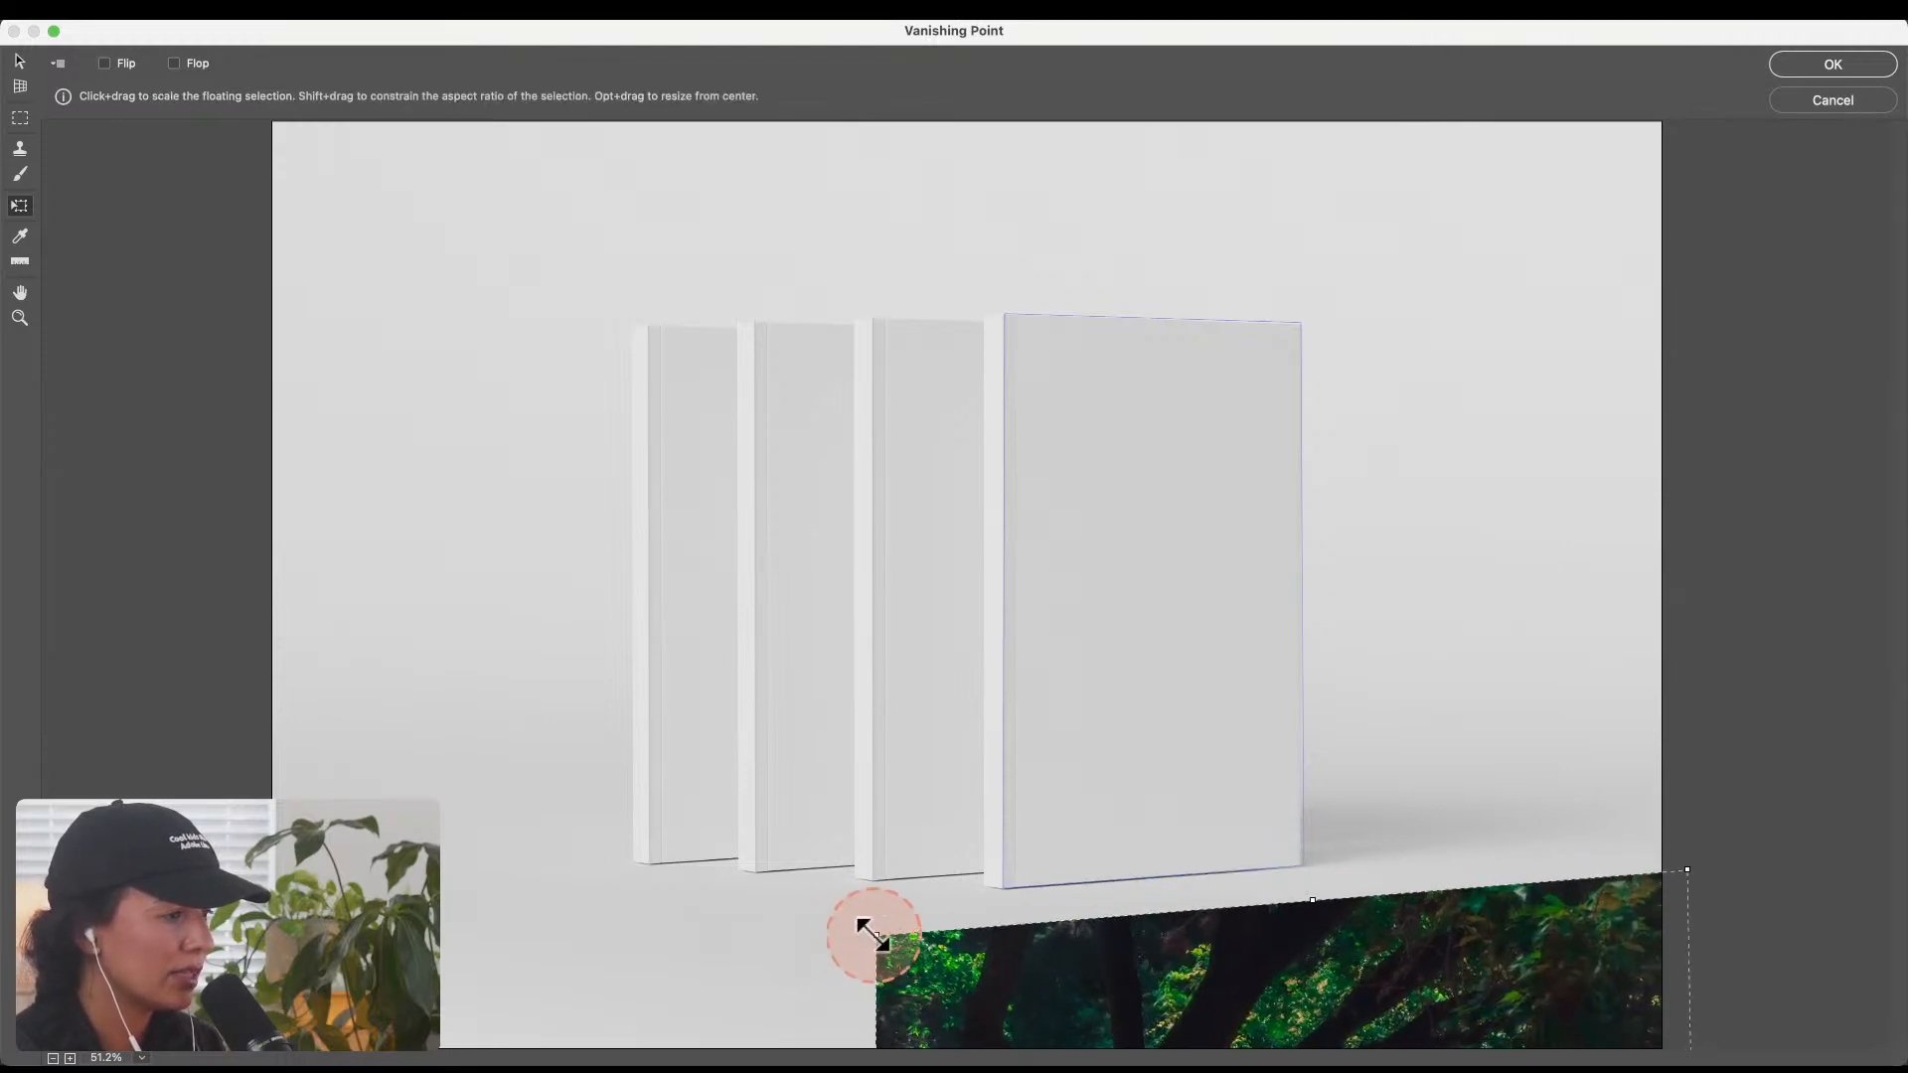
drag(872, 924, 957, 902)
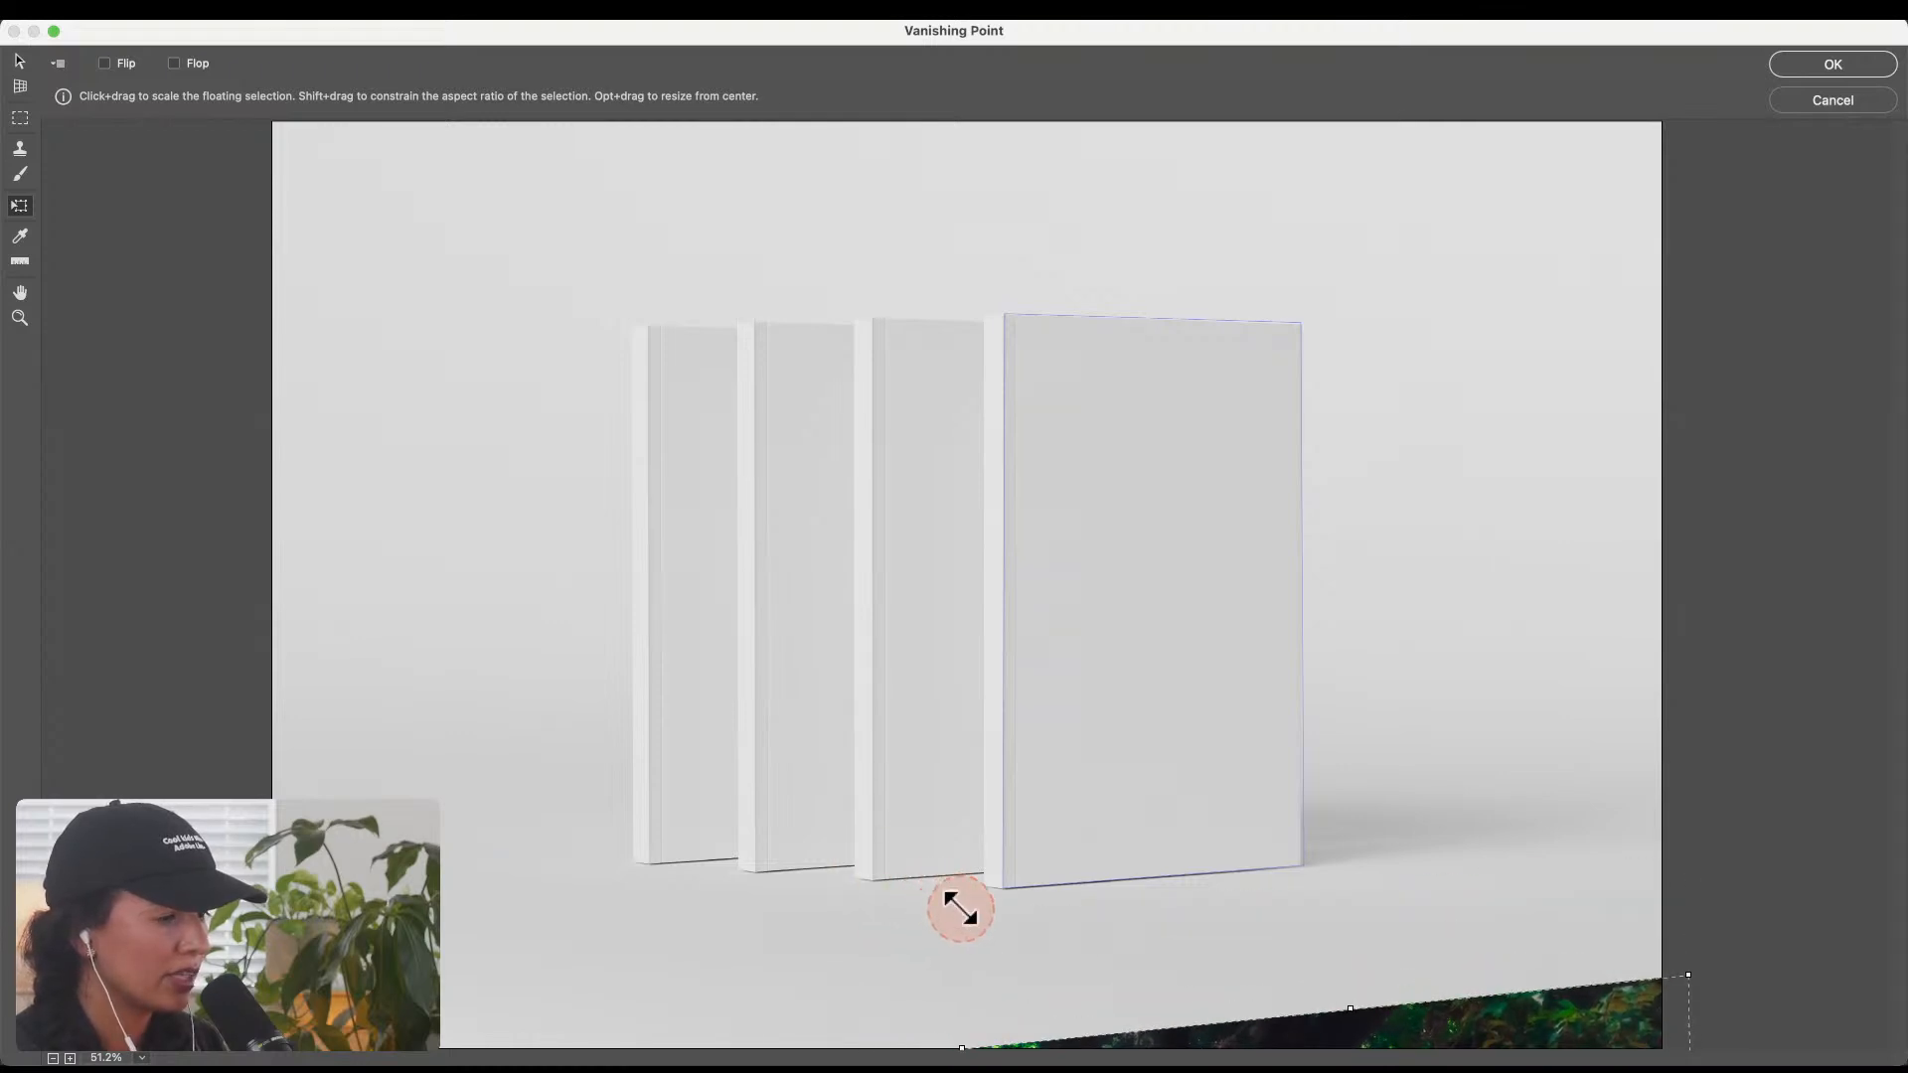
drag(1487, 1019, 1256, 228)
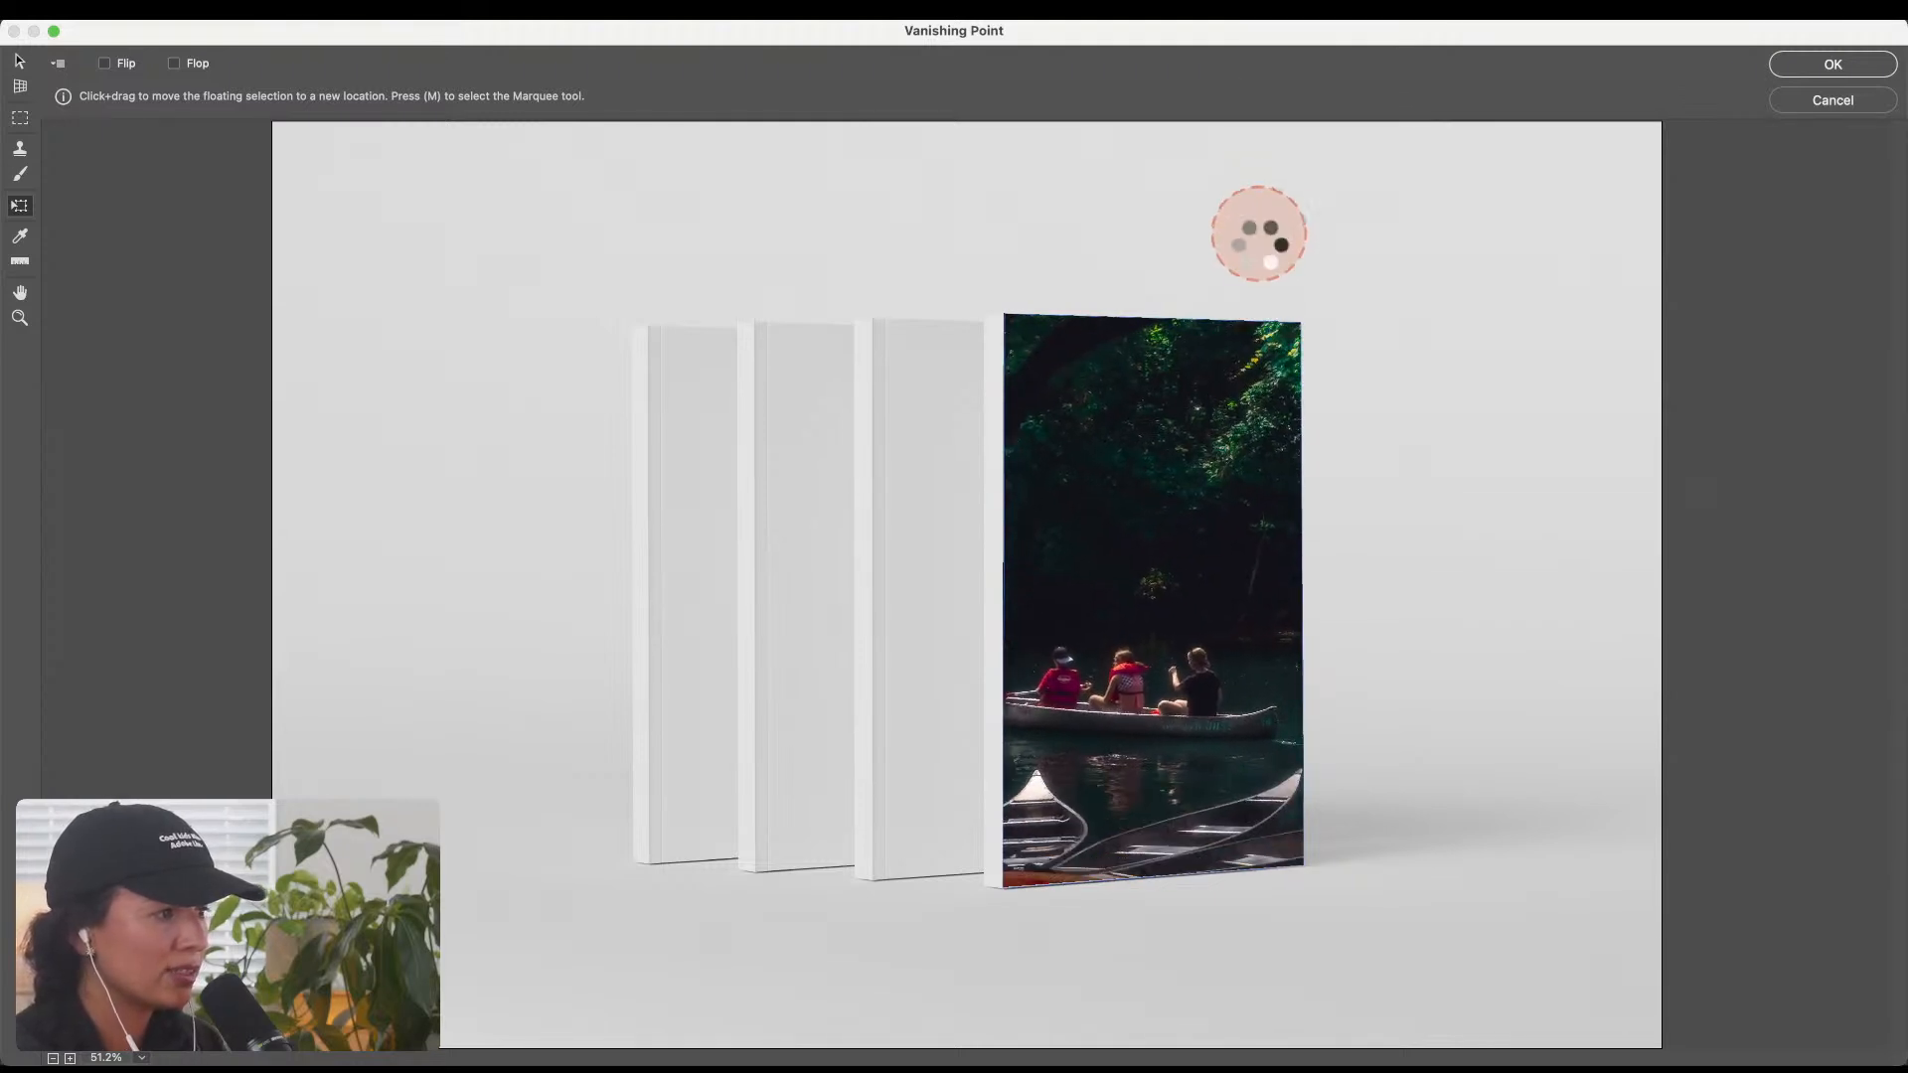
drag(1143, 674, 1160, 547)
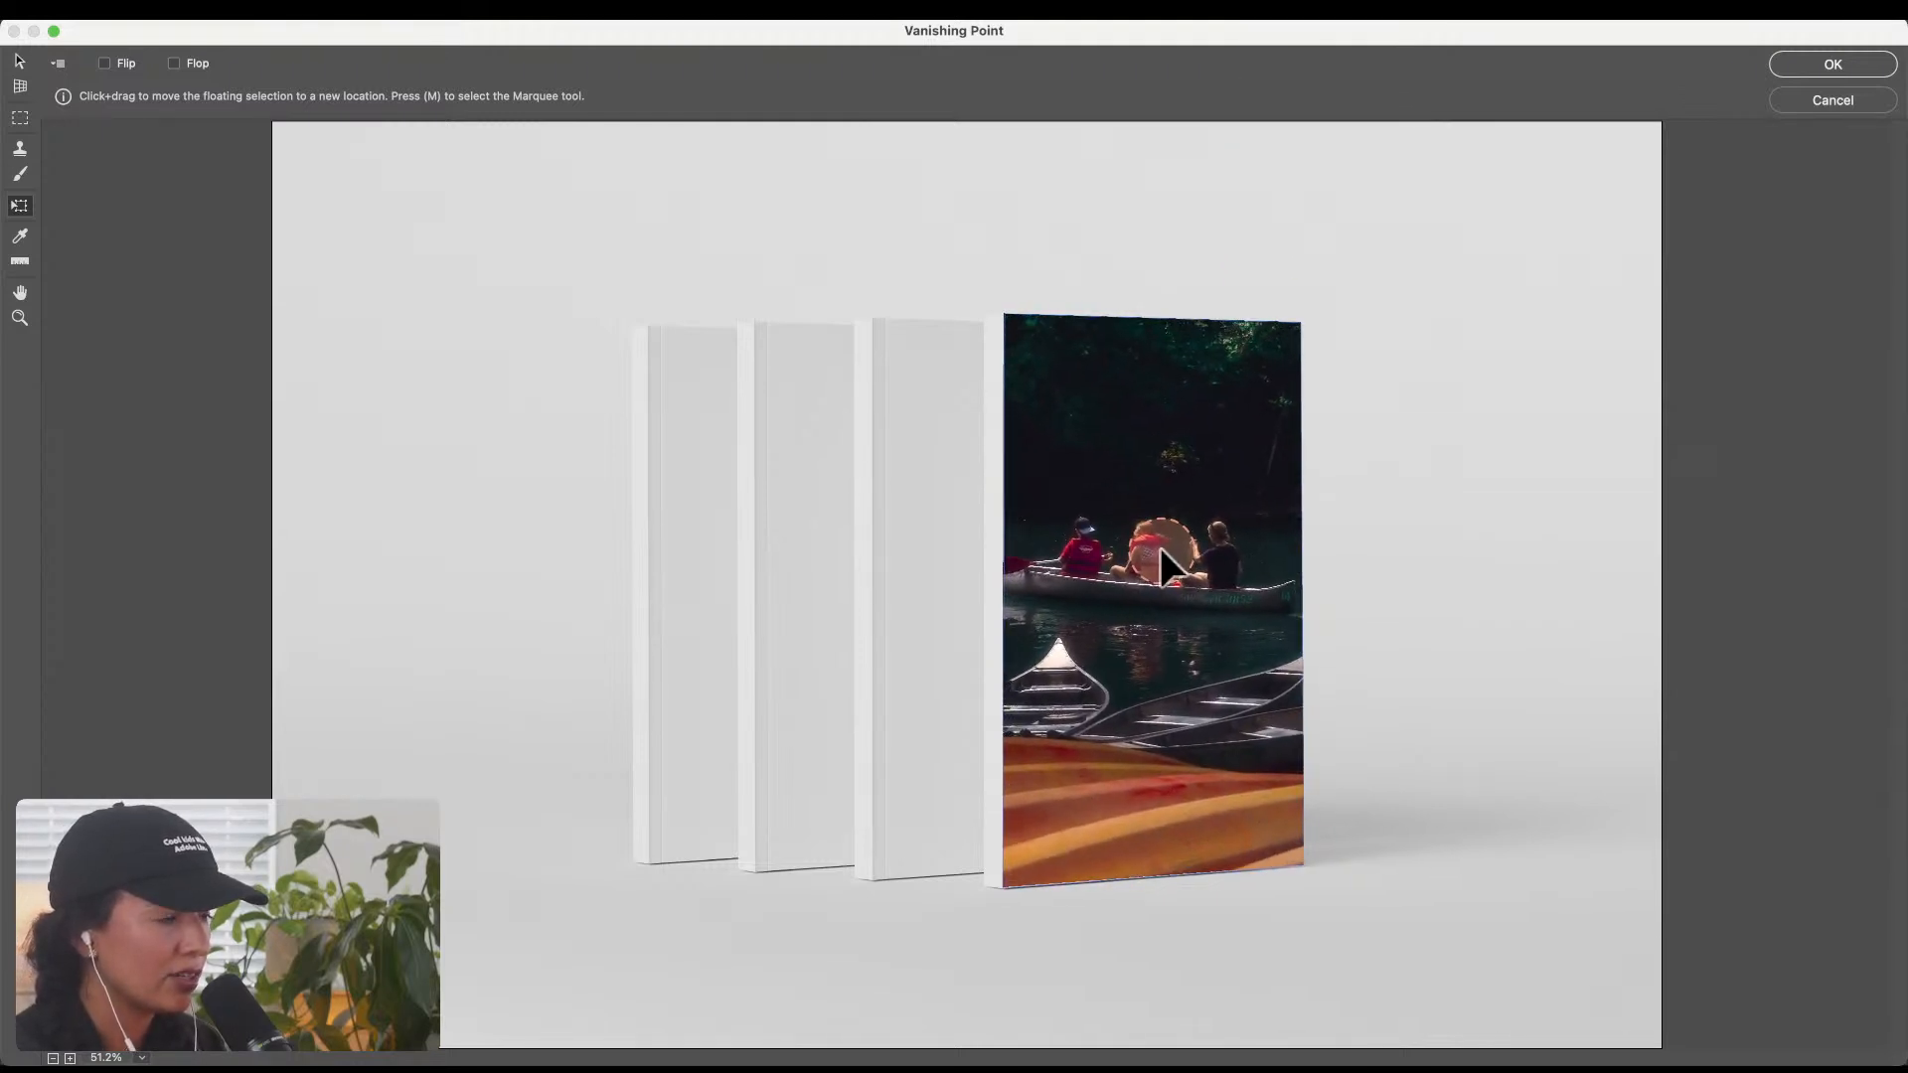
Step: Scale the canoe photo down further and reposition it to fill the front cover, and apply the Vanishing Point result
click(14, 175)
click(20, 204)
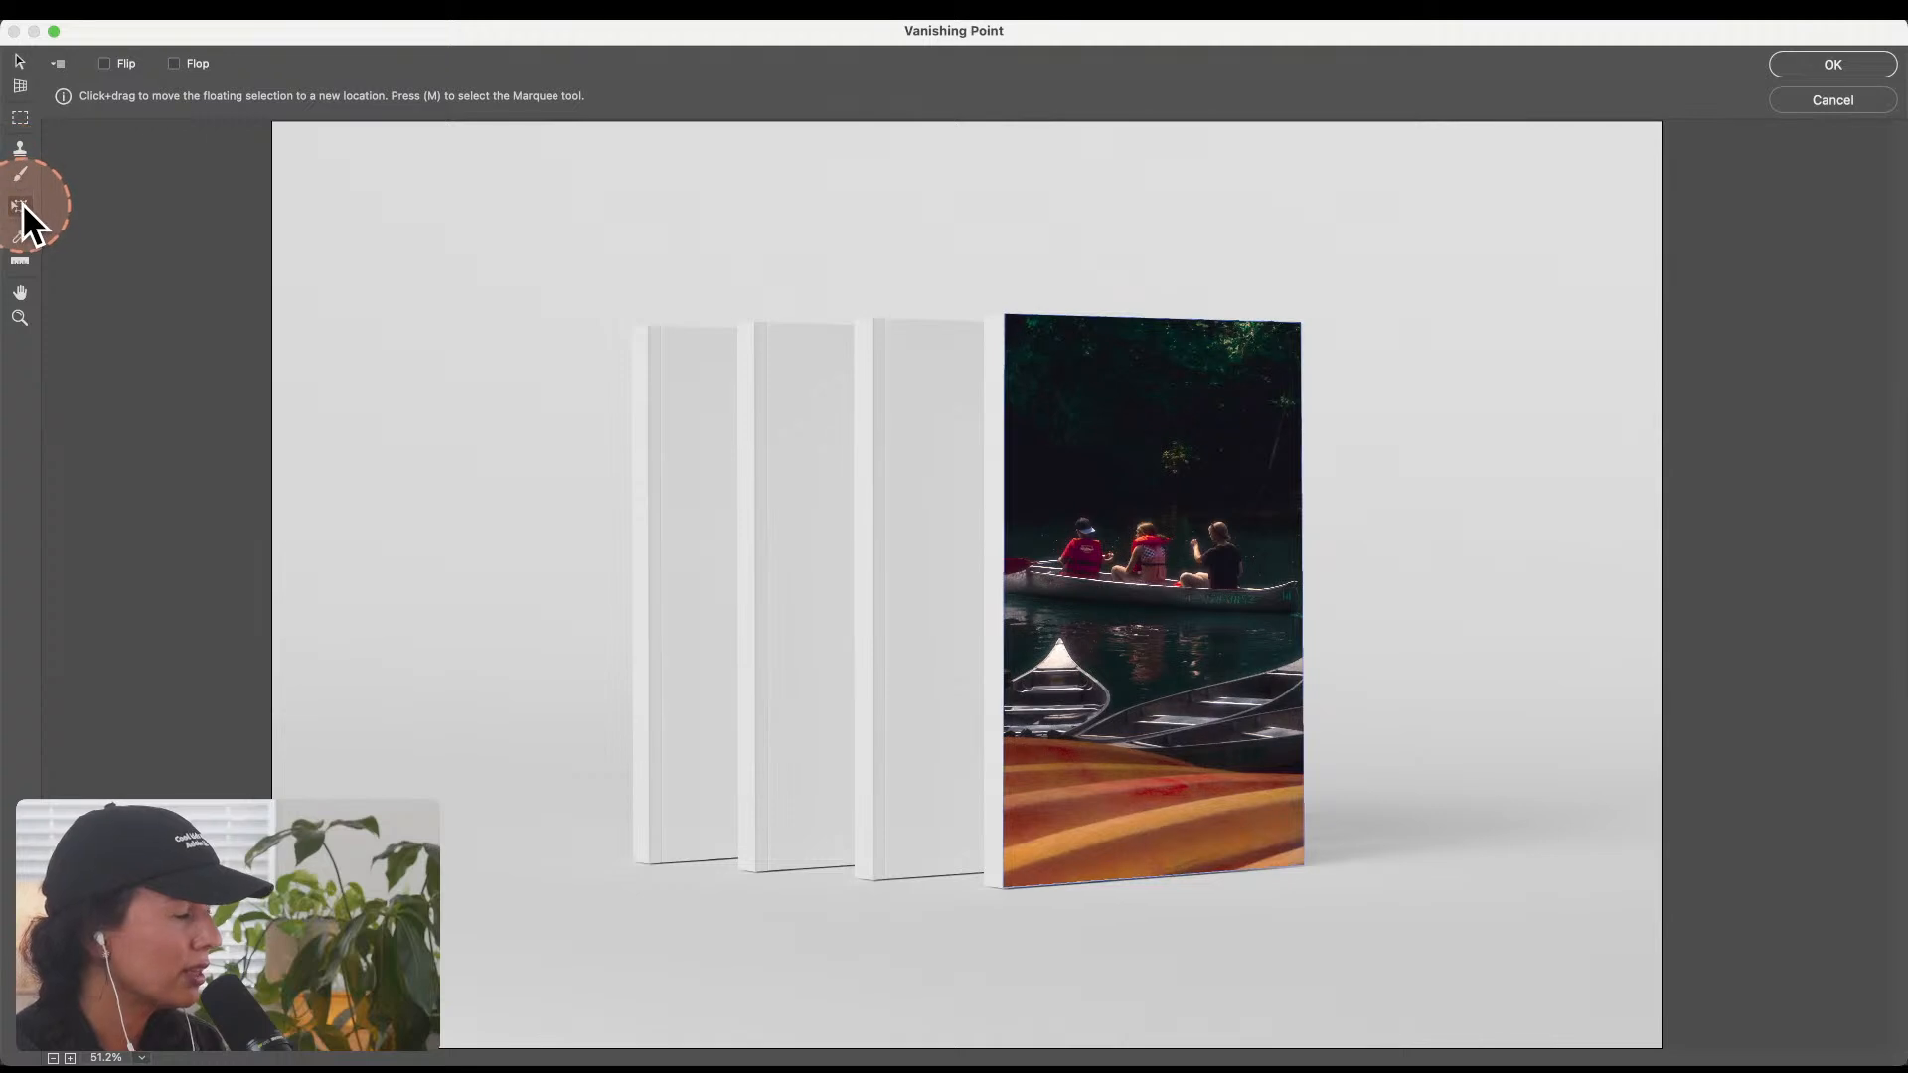
key(alt)
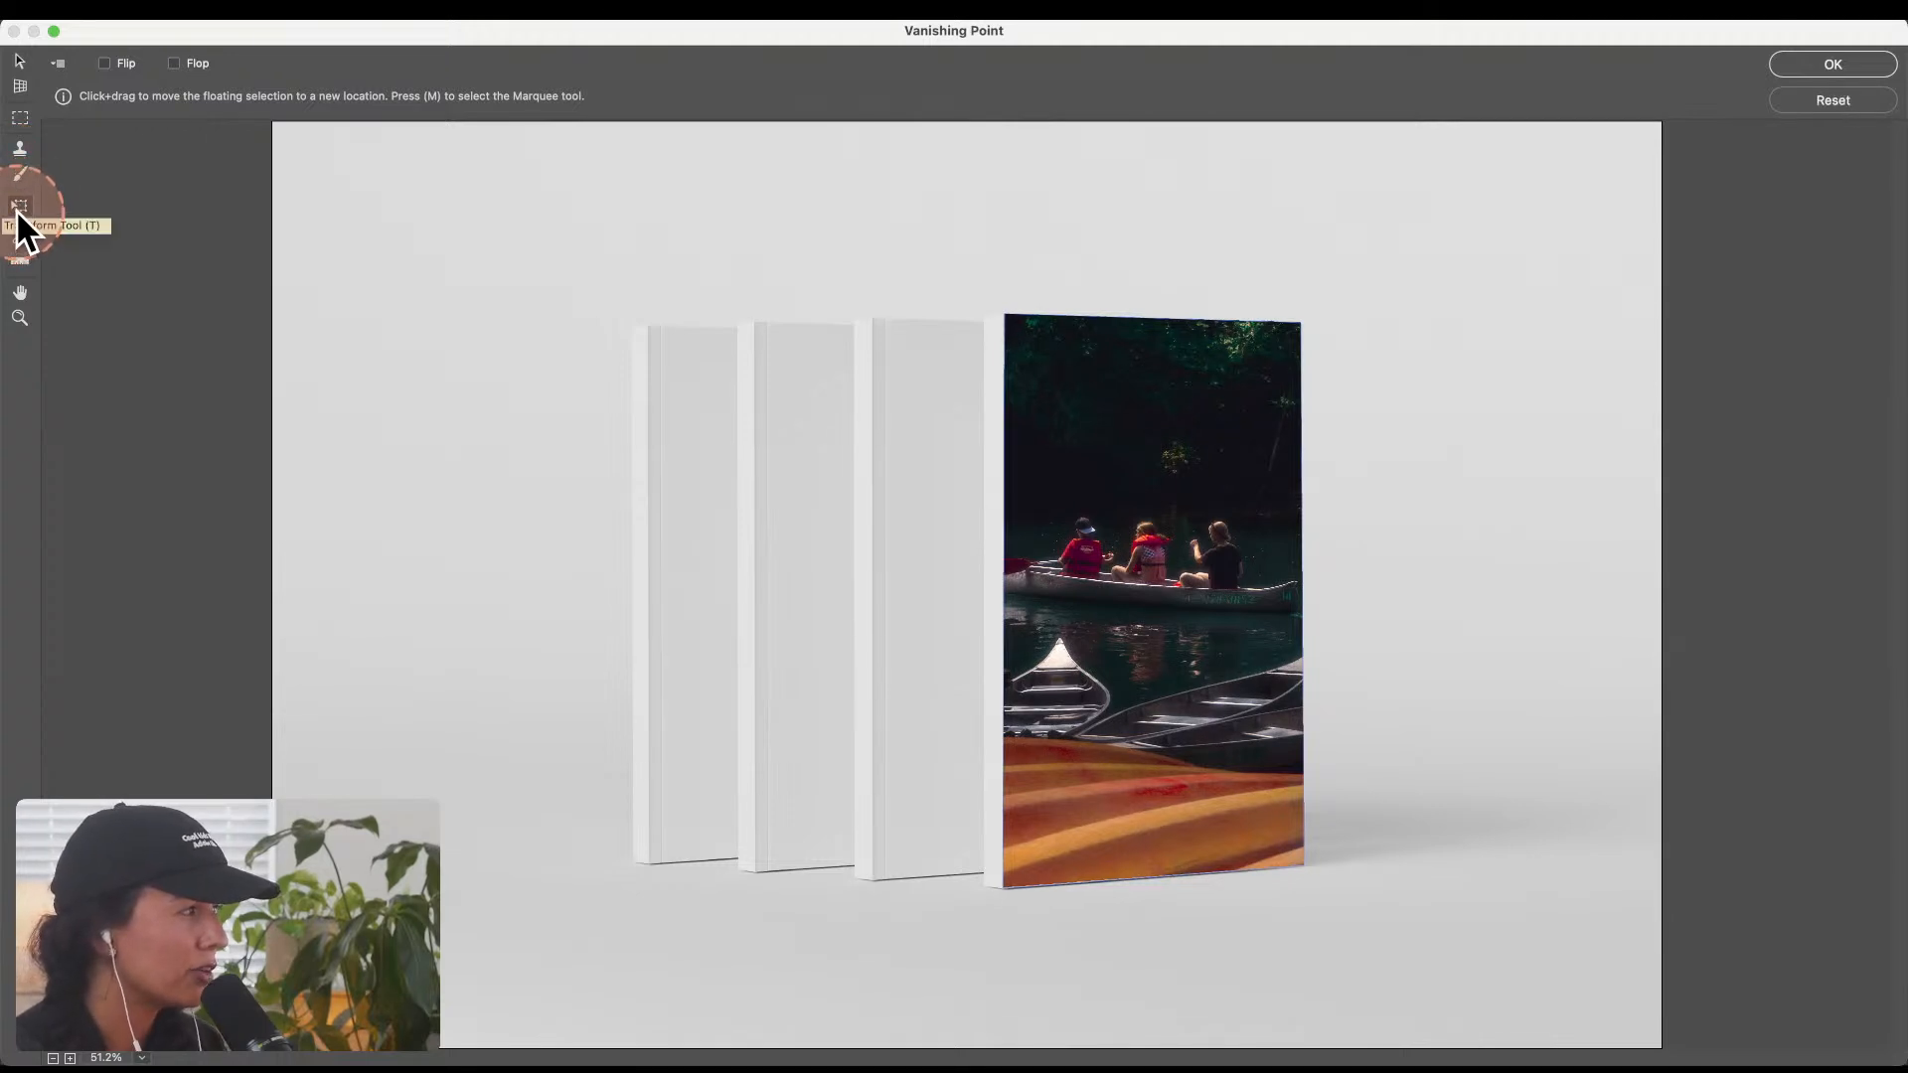
click(412, 296)
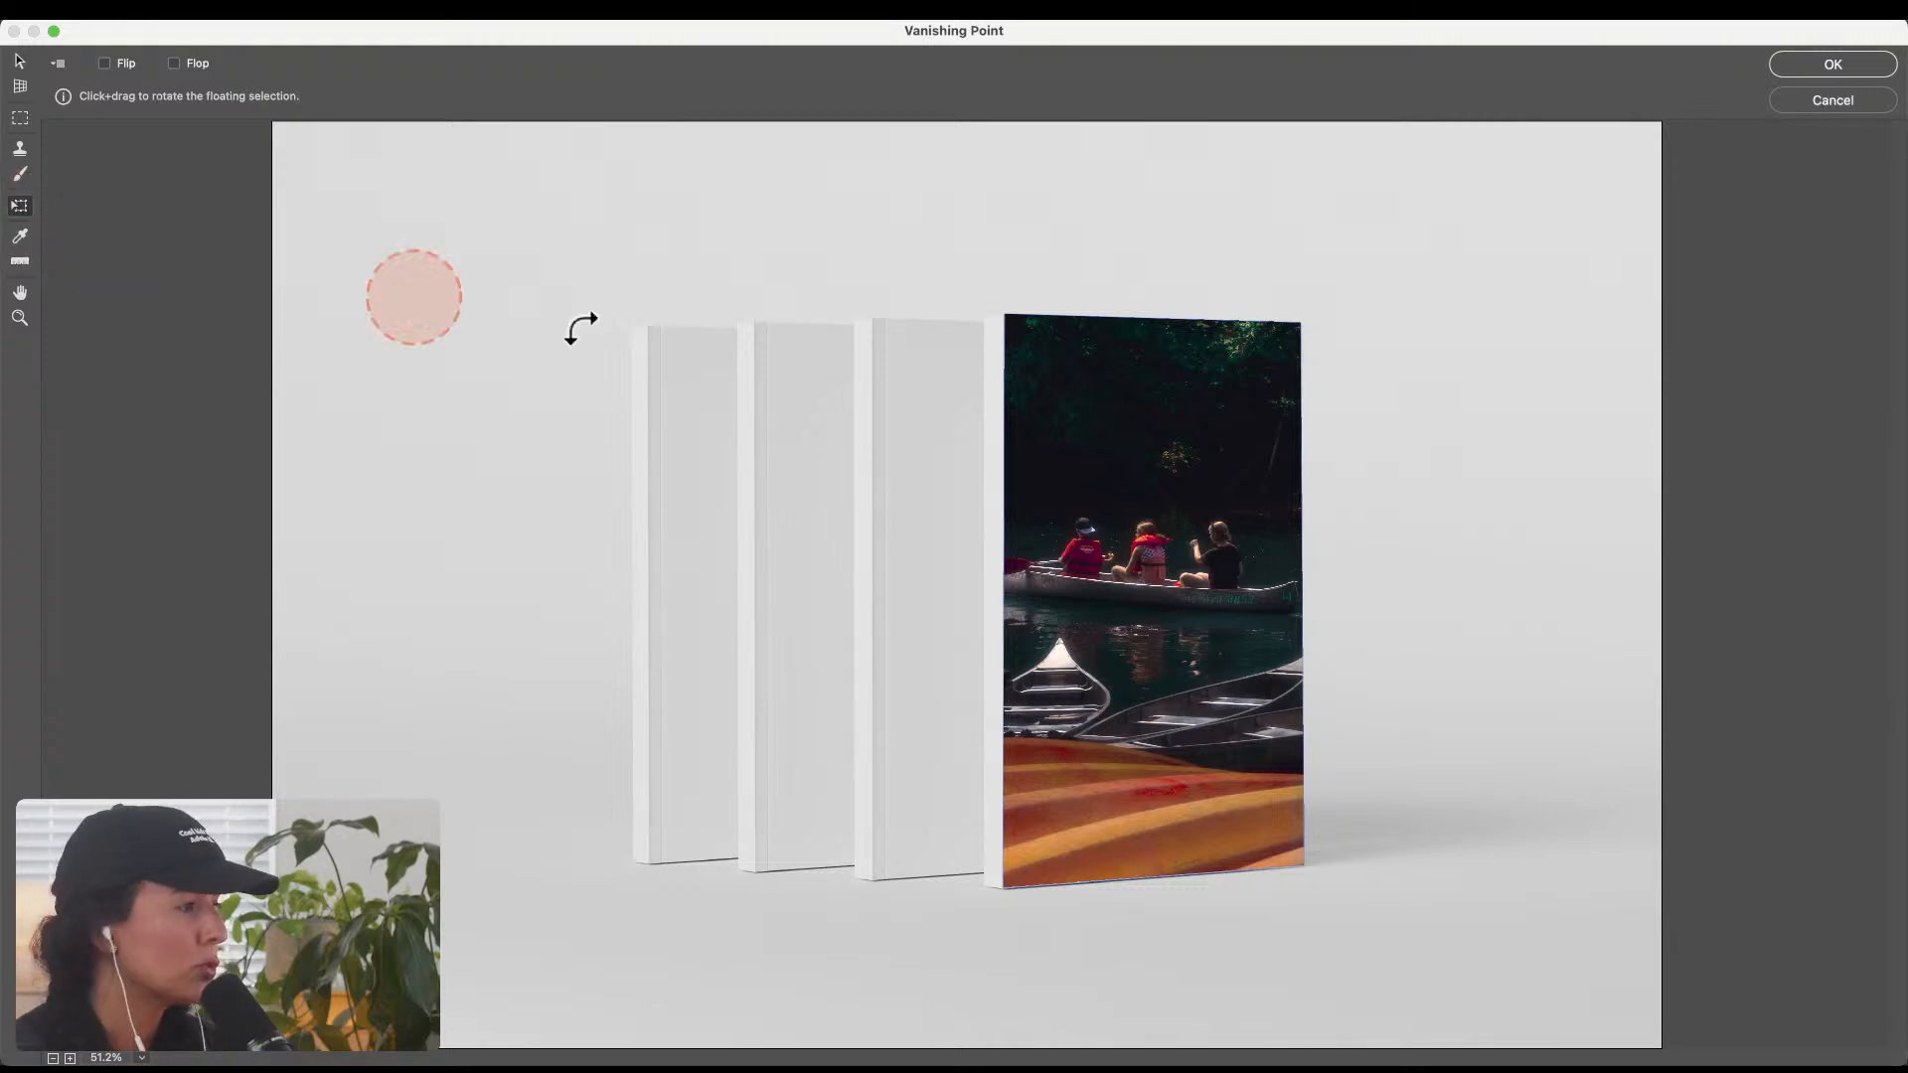
mouse_move(1159, 576)
mouse_down()
mouse_move(1197, 713)
mouse_move(1200, 592)
mouse_move(1172, 595)
mouse_move(1197, 320)
mouse_move(1176, 593)
mouse_up()
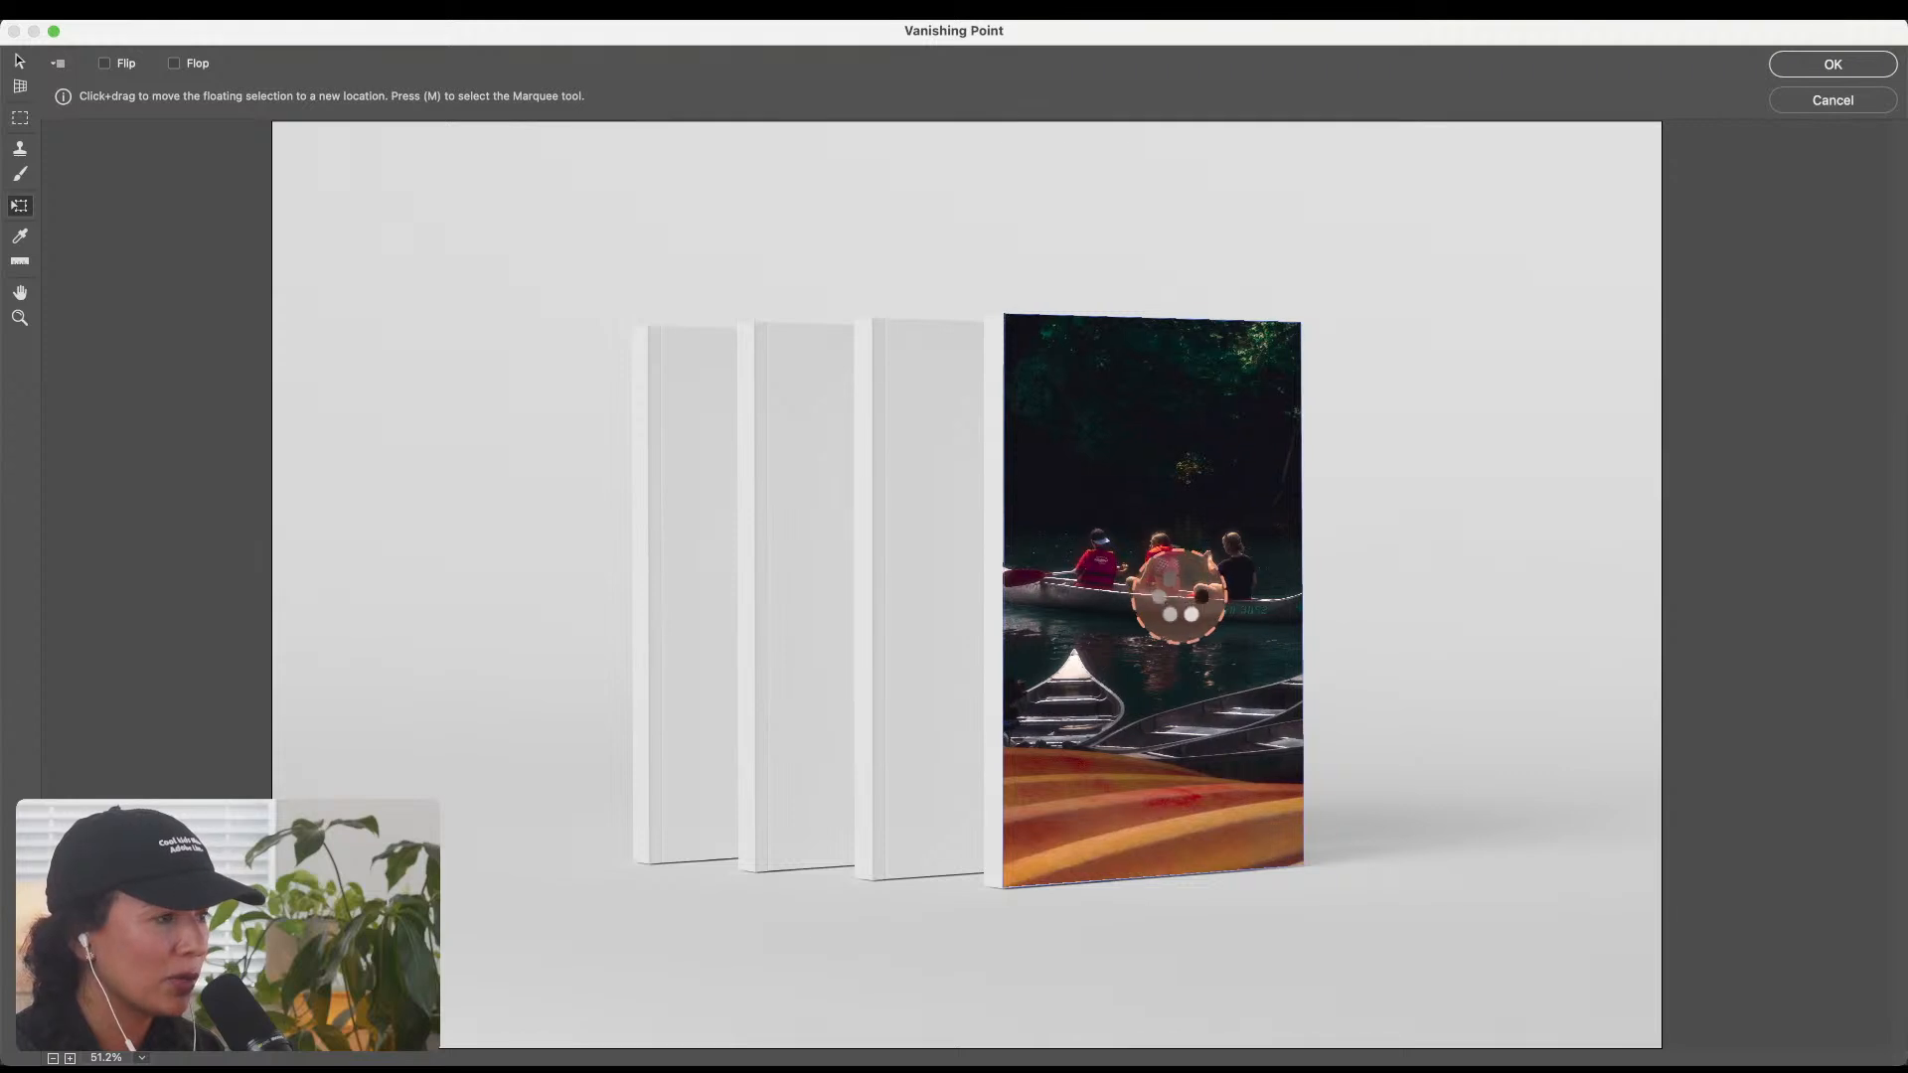
drag(1179, 444, 1064, 626)
drag(1247, 545, 1160, 709)
drag(1081, 829, 1149, 489)
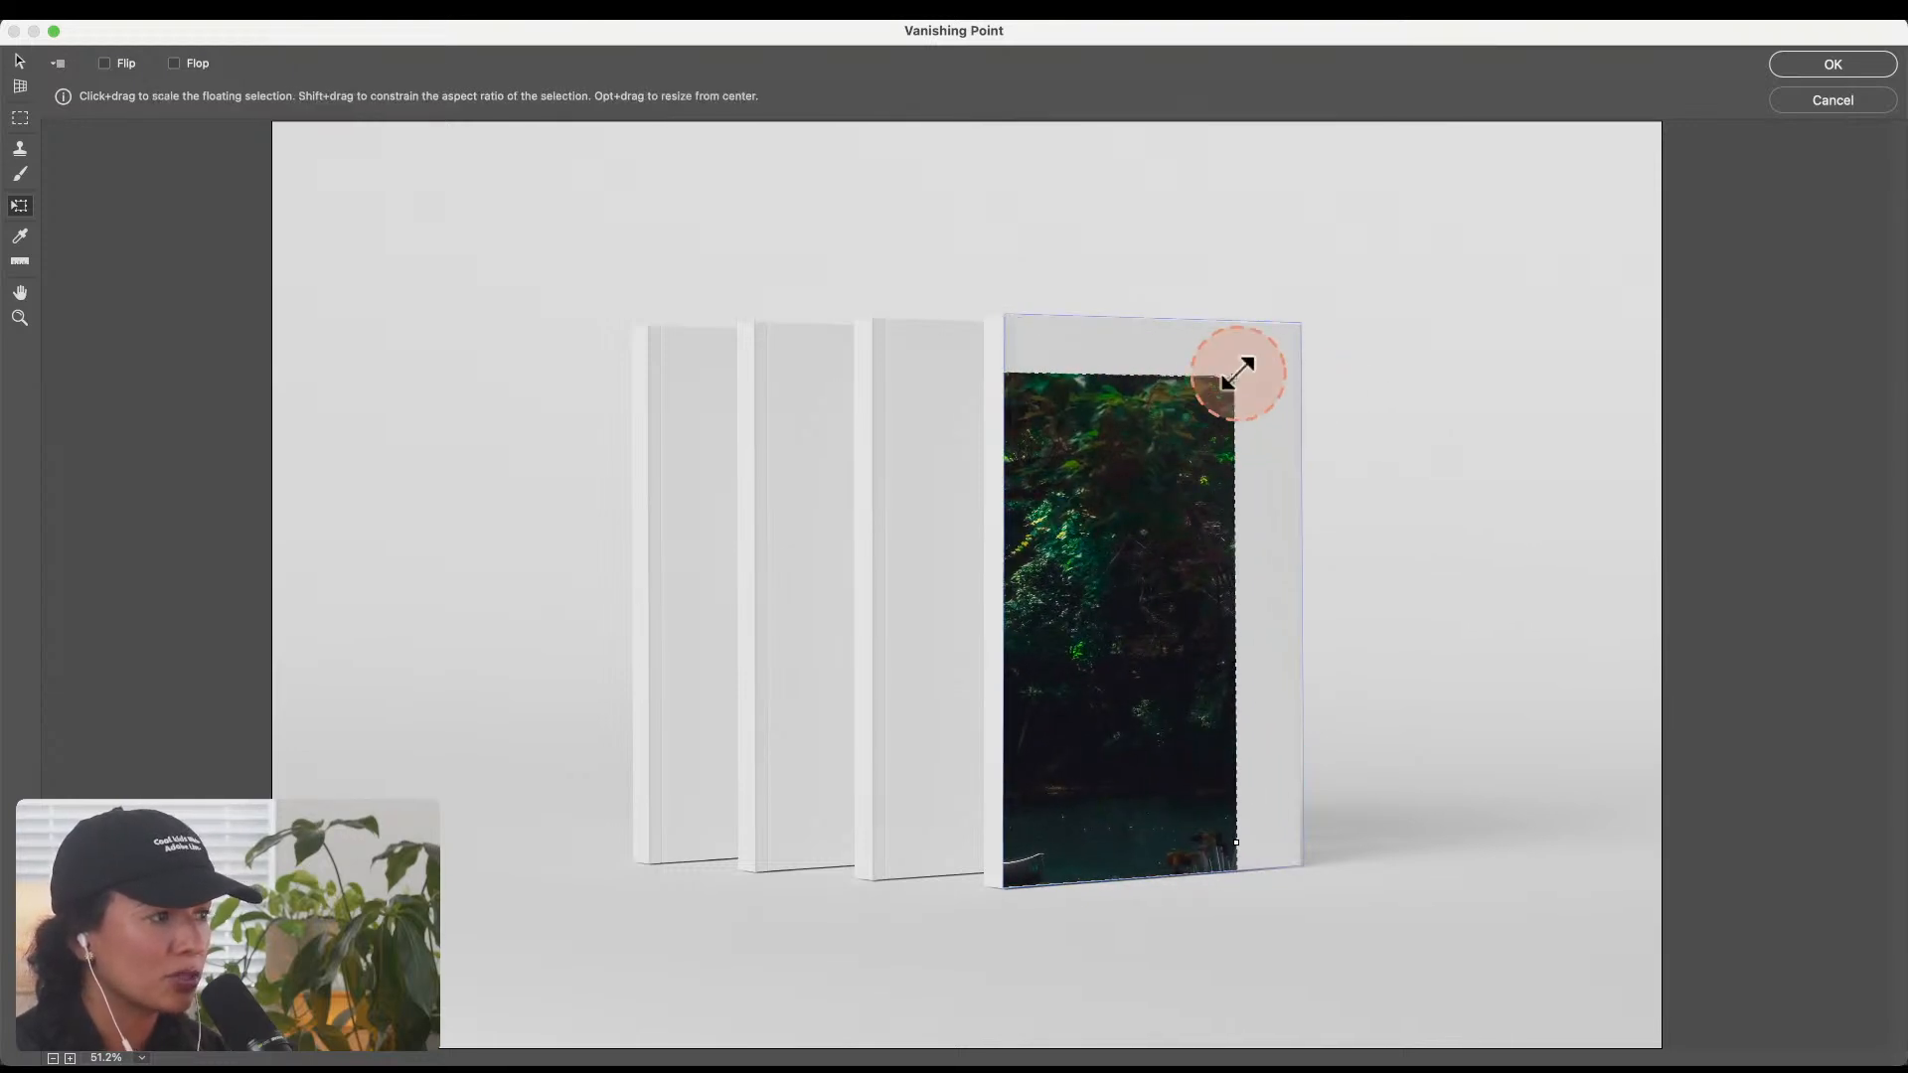
drag(1232, 374, 1194, 502)
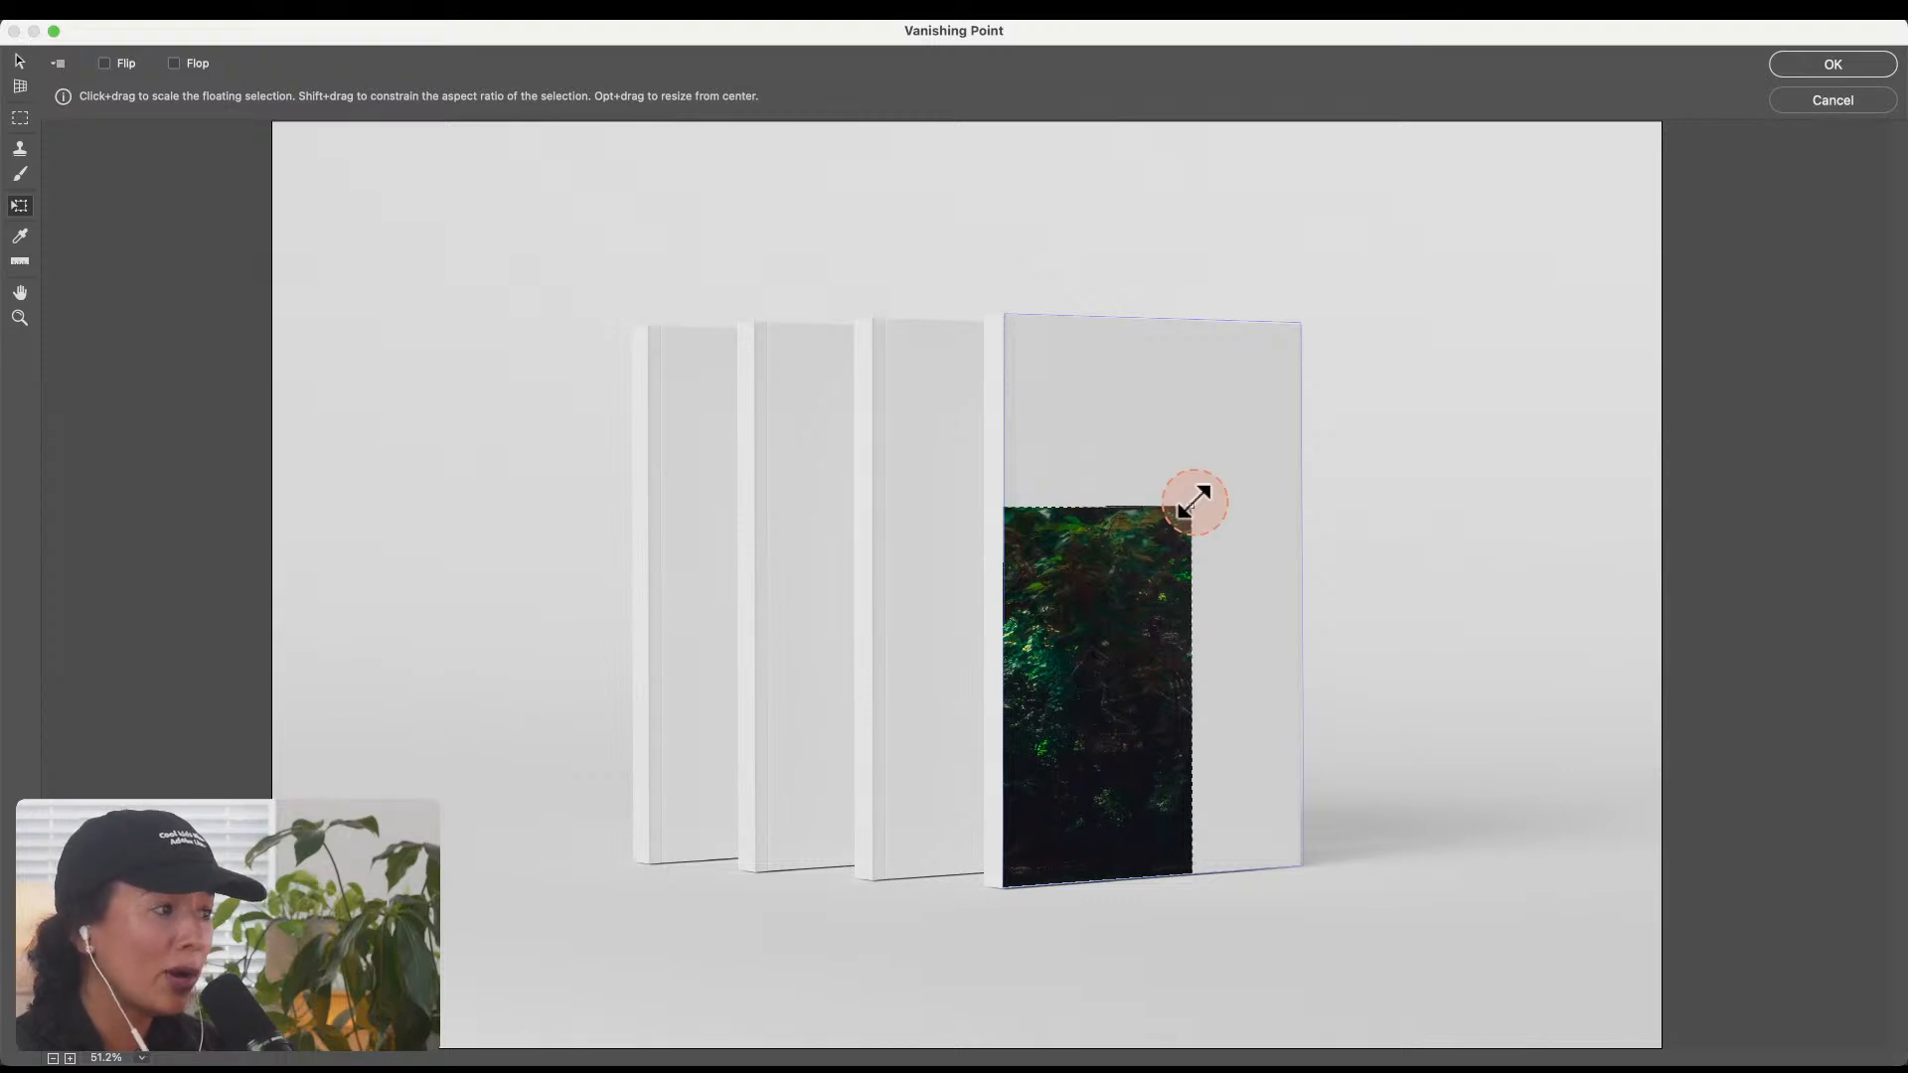
drag(1140, 652, 1237, 536)
drag(1293, 375, 1297, 478)
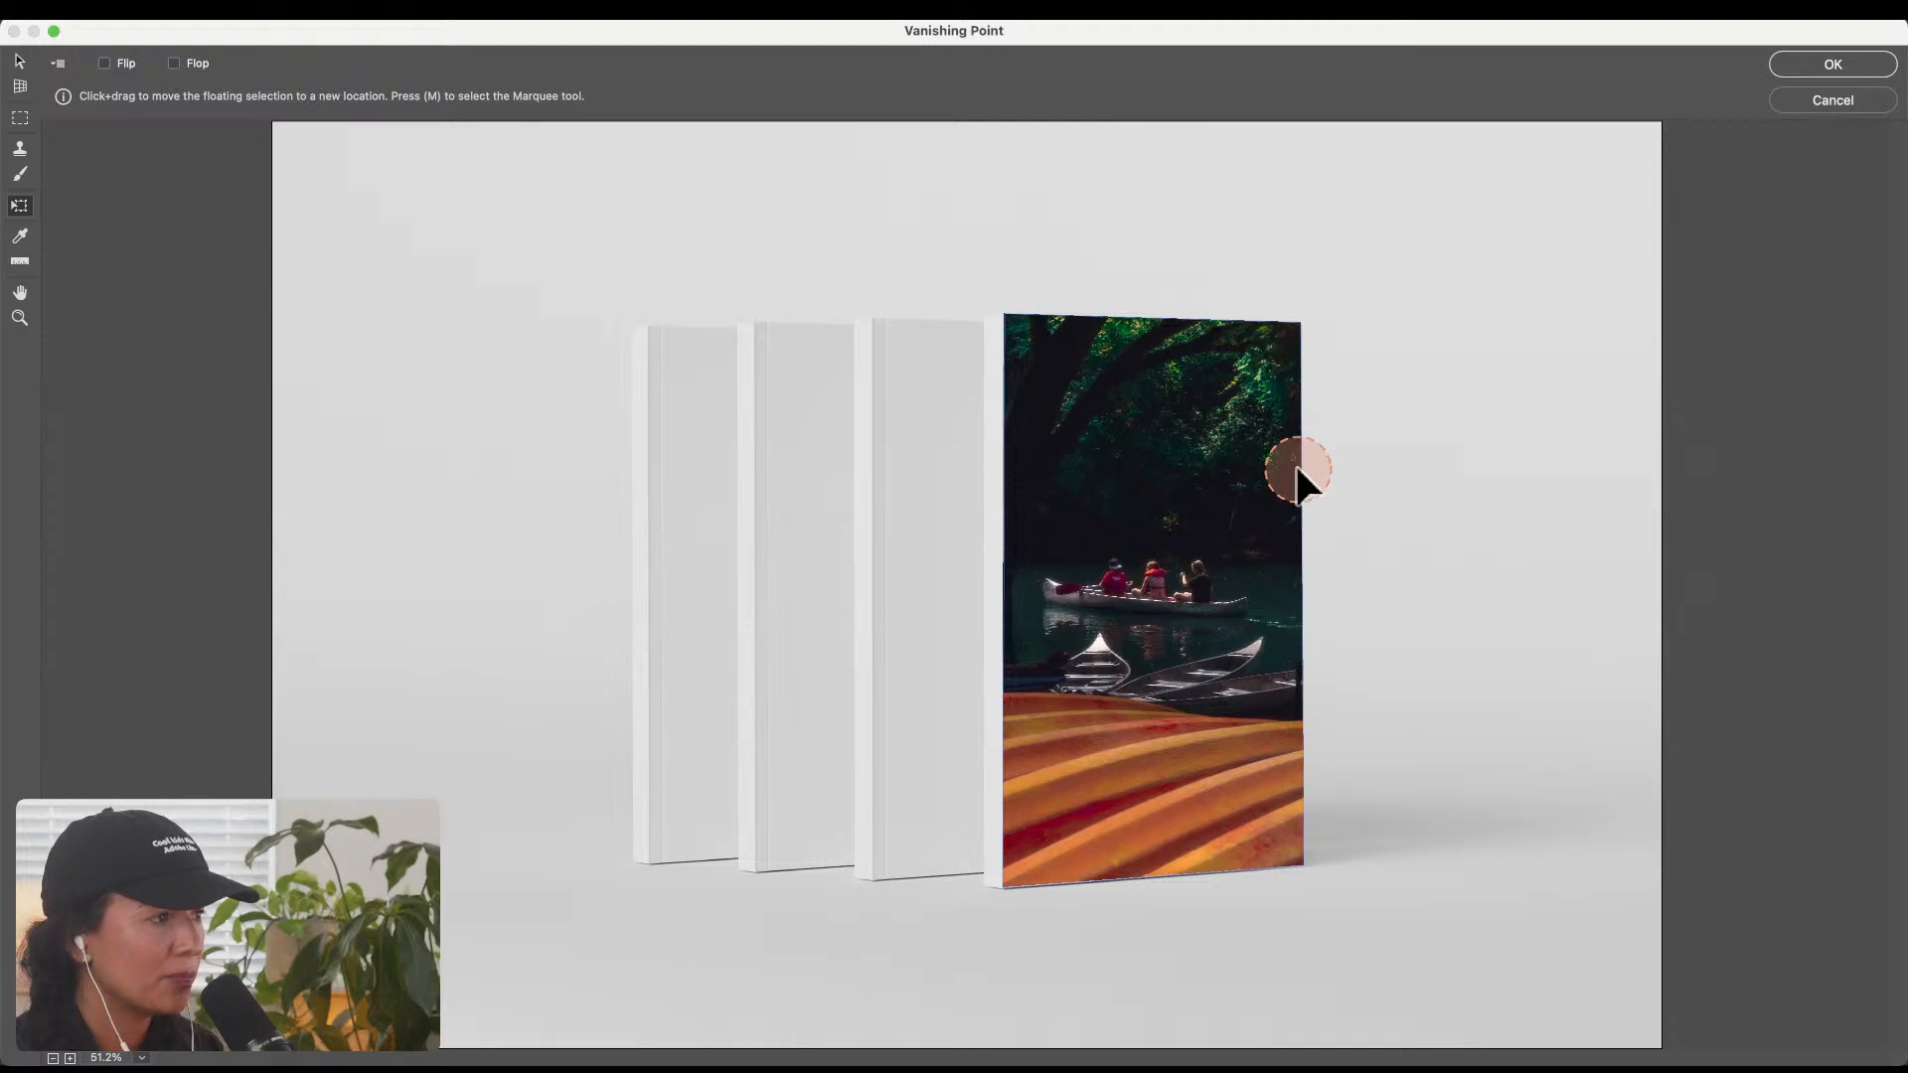
click(1828, 63)
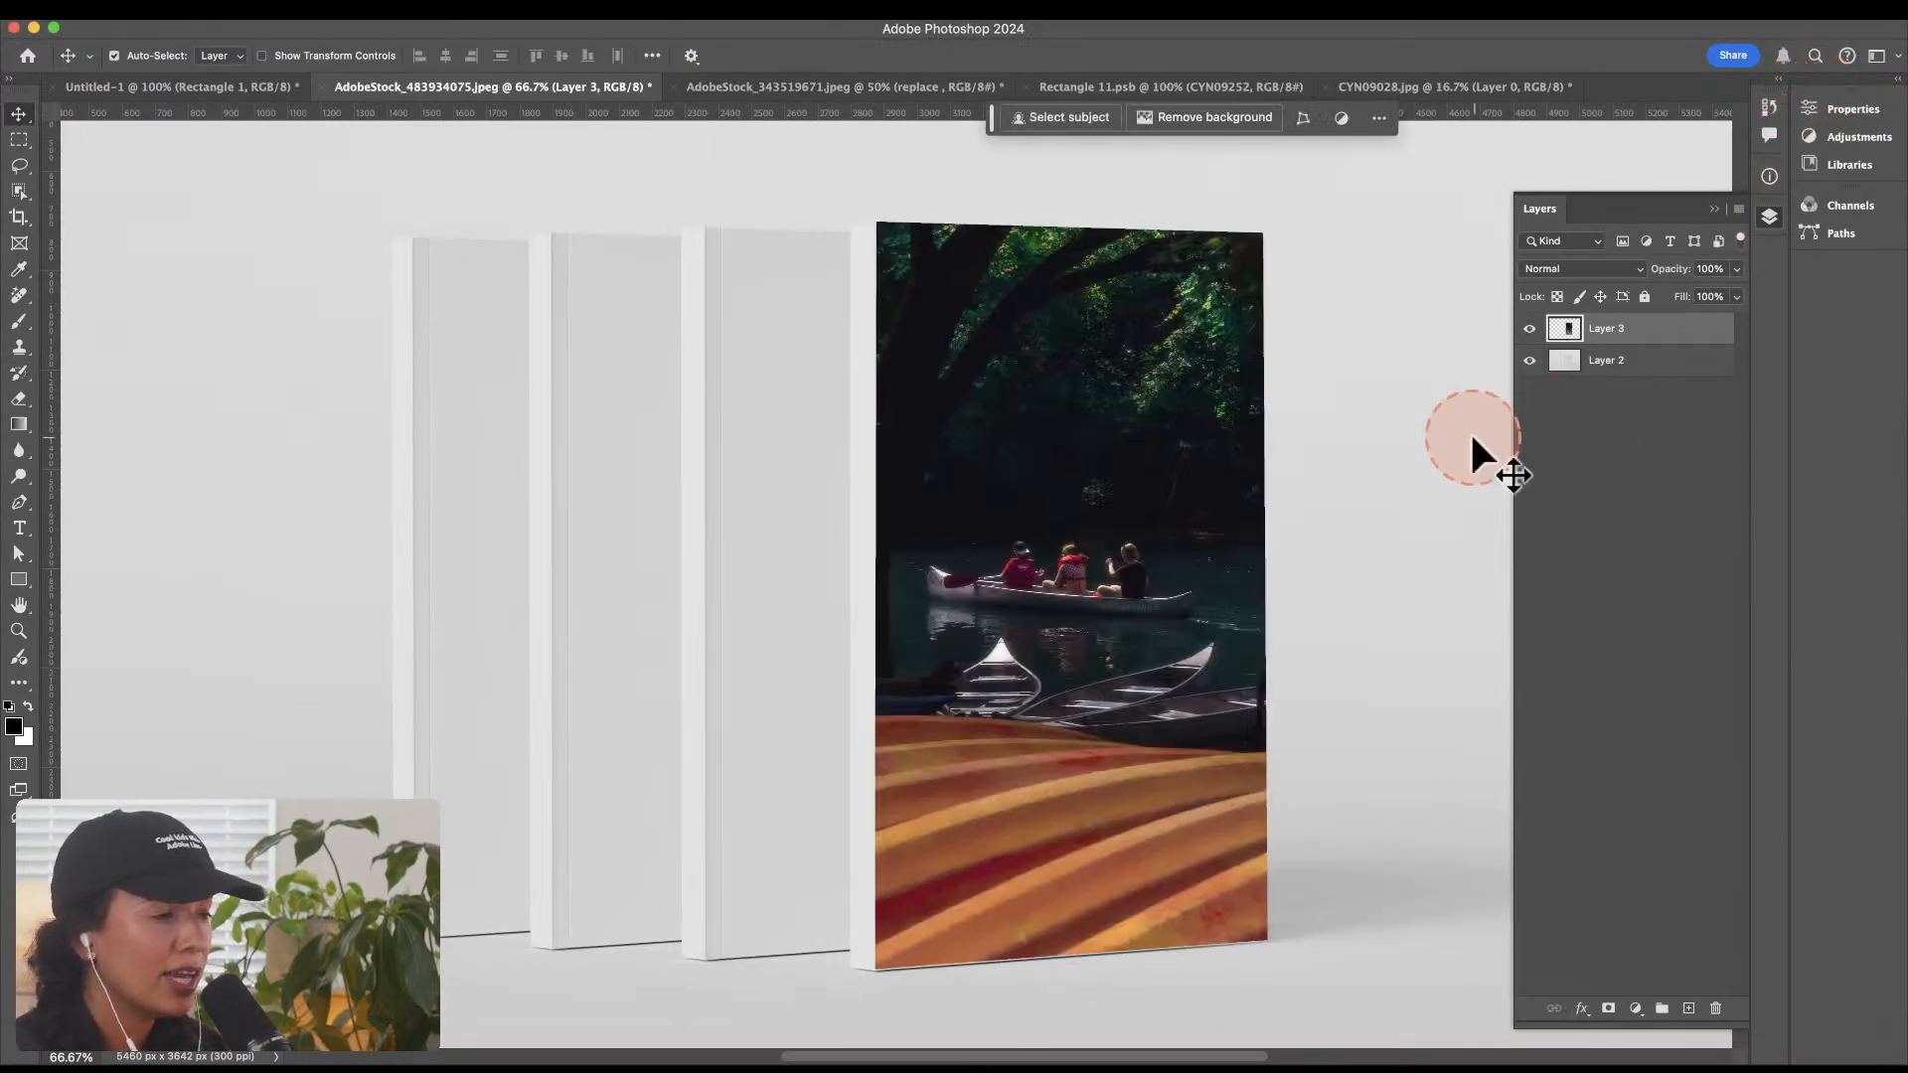
Step: Compare the book with and without the mapped cover by toggling Layer 3's visibility
click(1532, 329)
click(1555, 362)
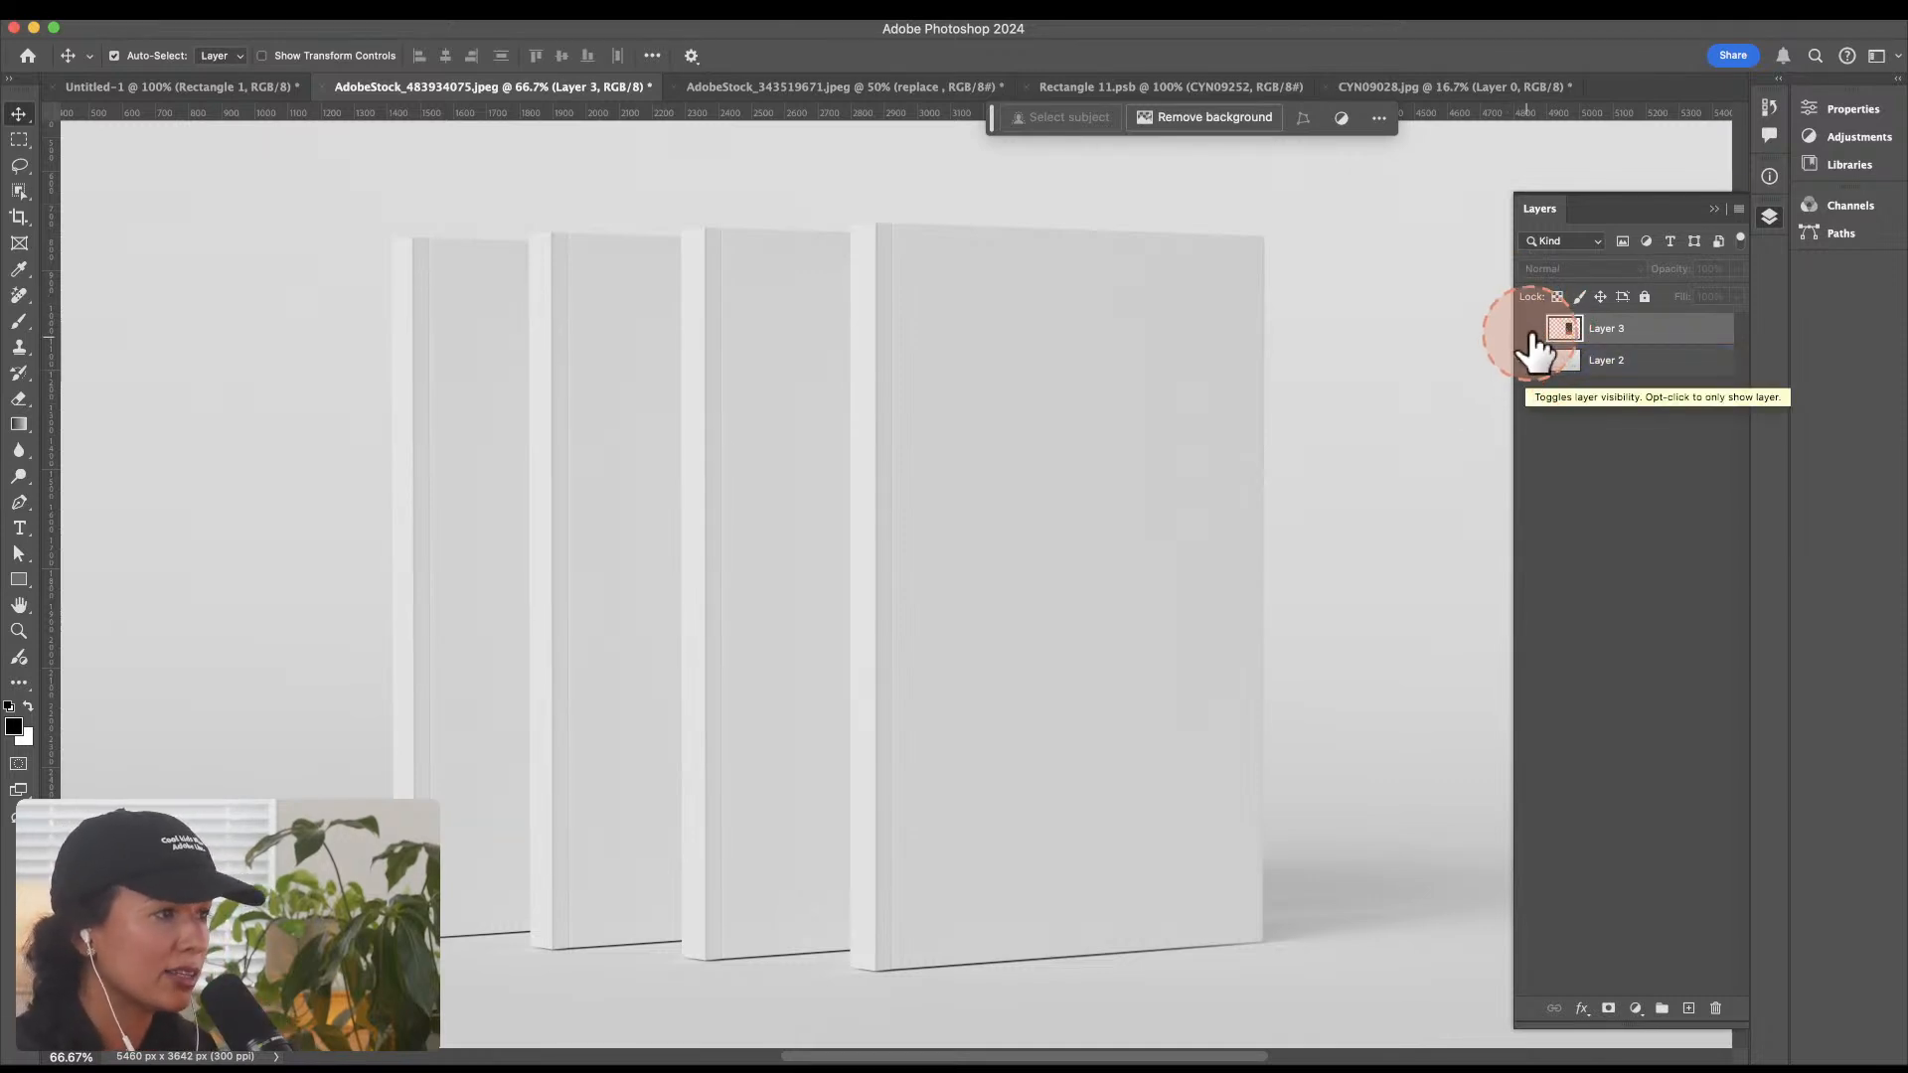
click(1530, 331)
Step: Duplicate Layer 3 and move the copy sideways onto the cover of the book behind the front one
click(1635, 331)
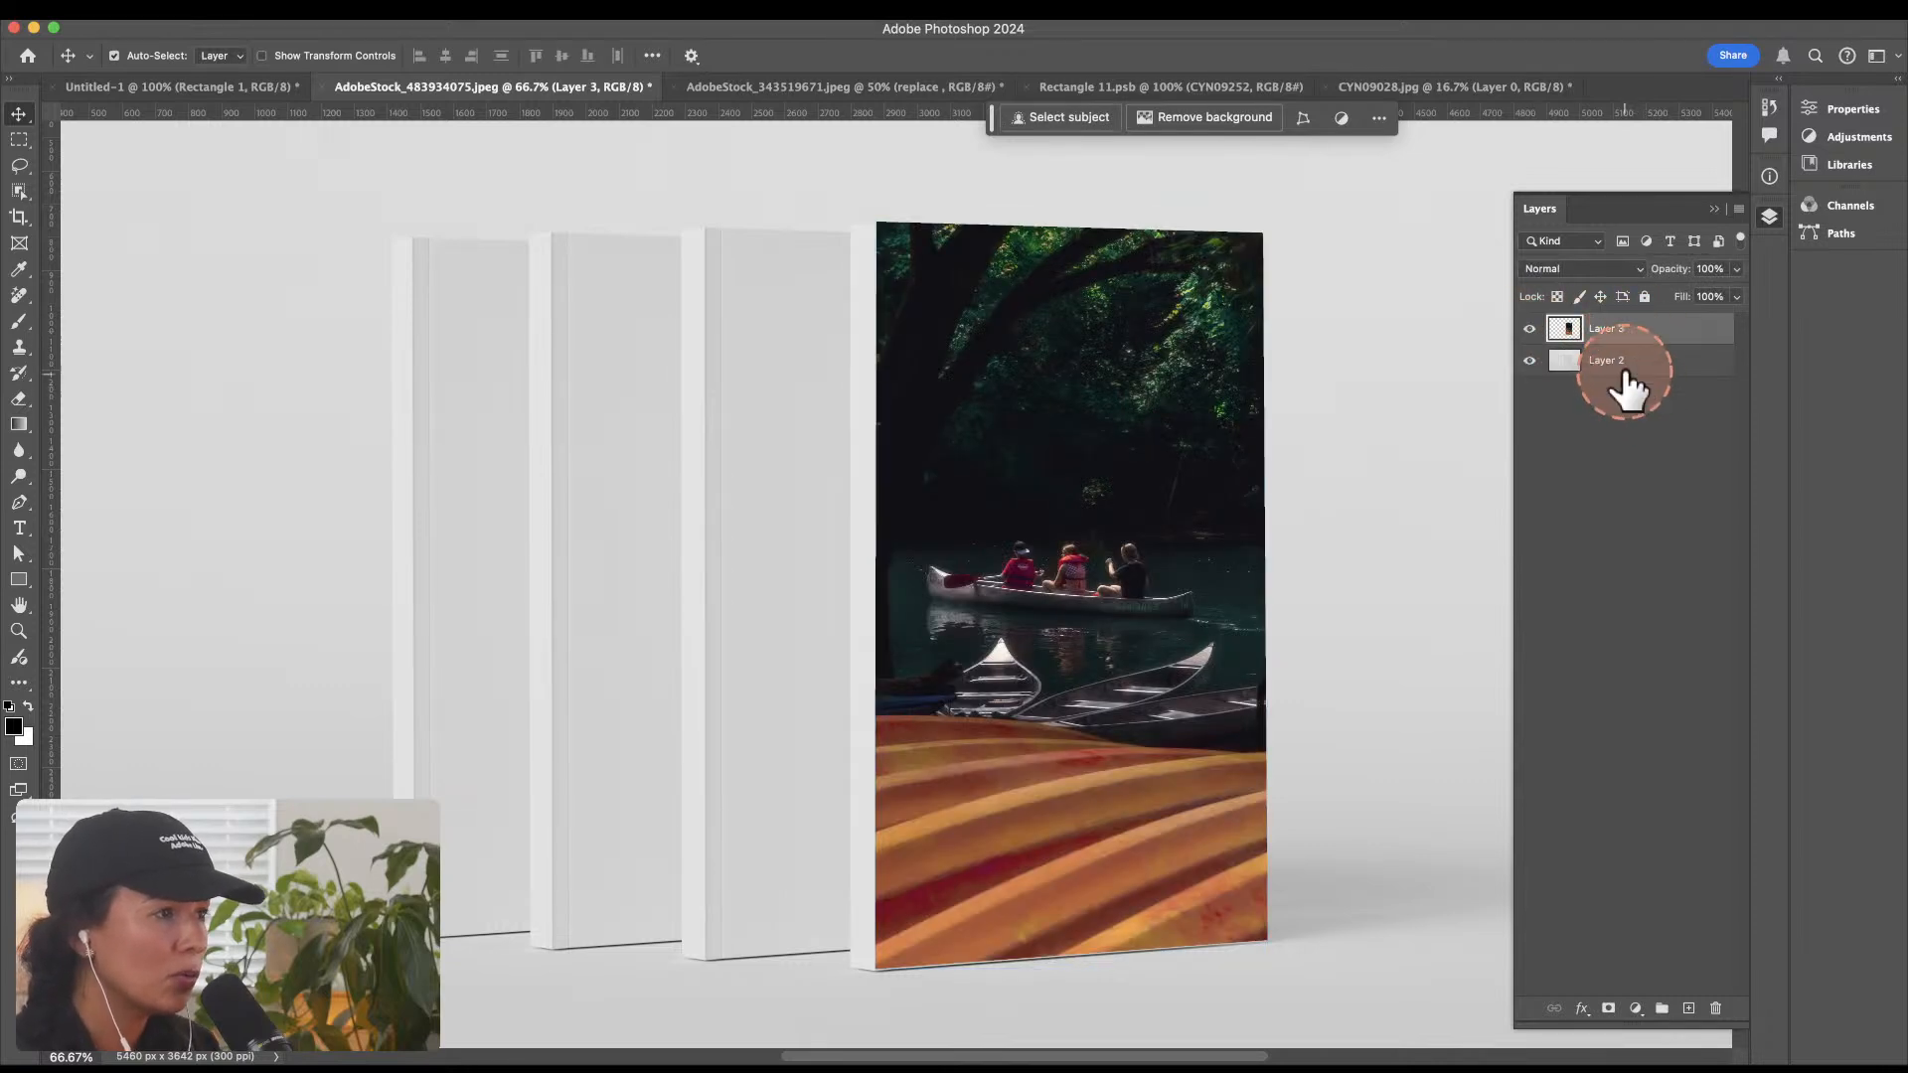
key(super+j)
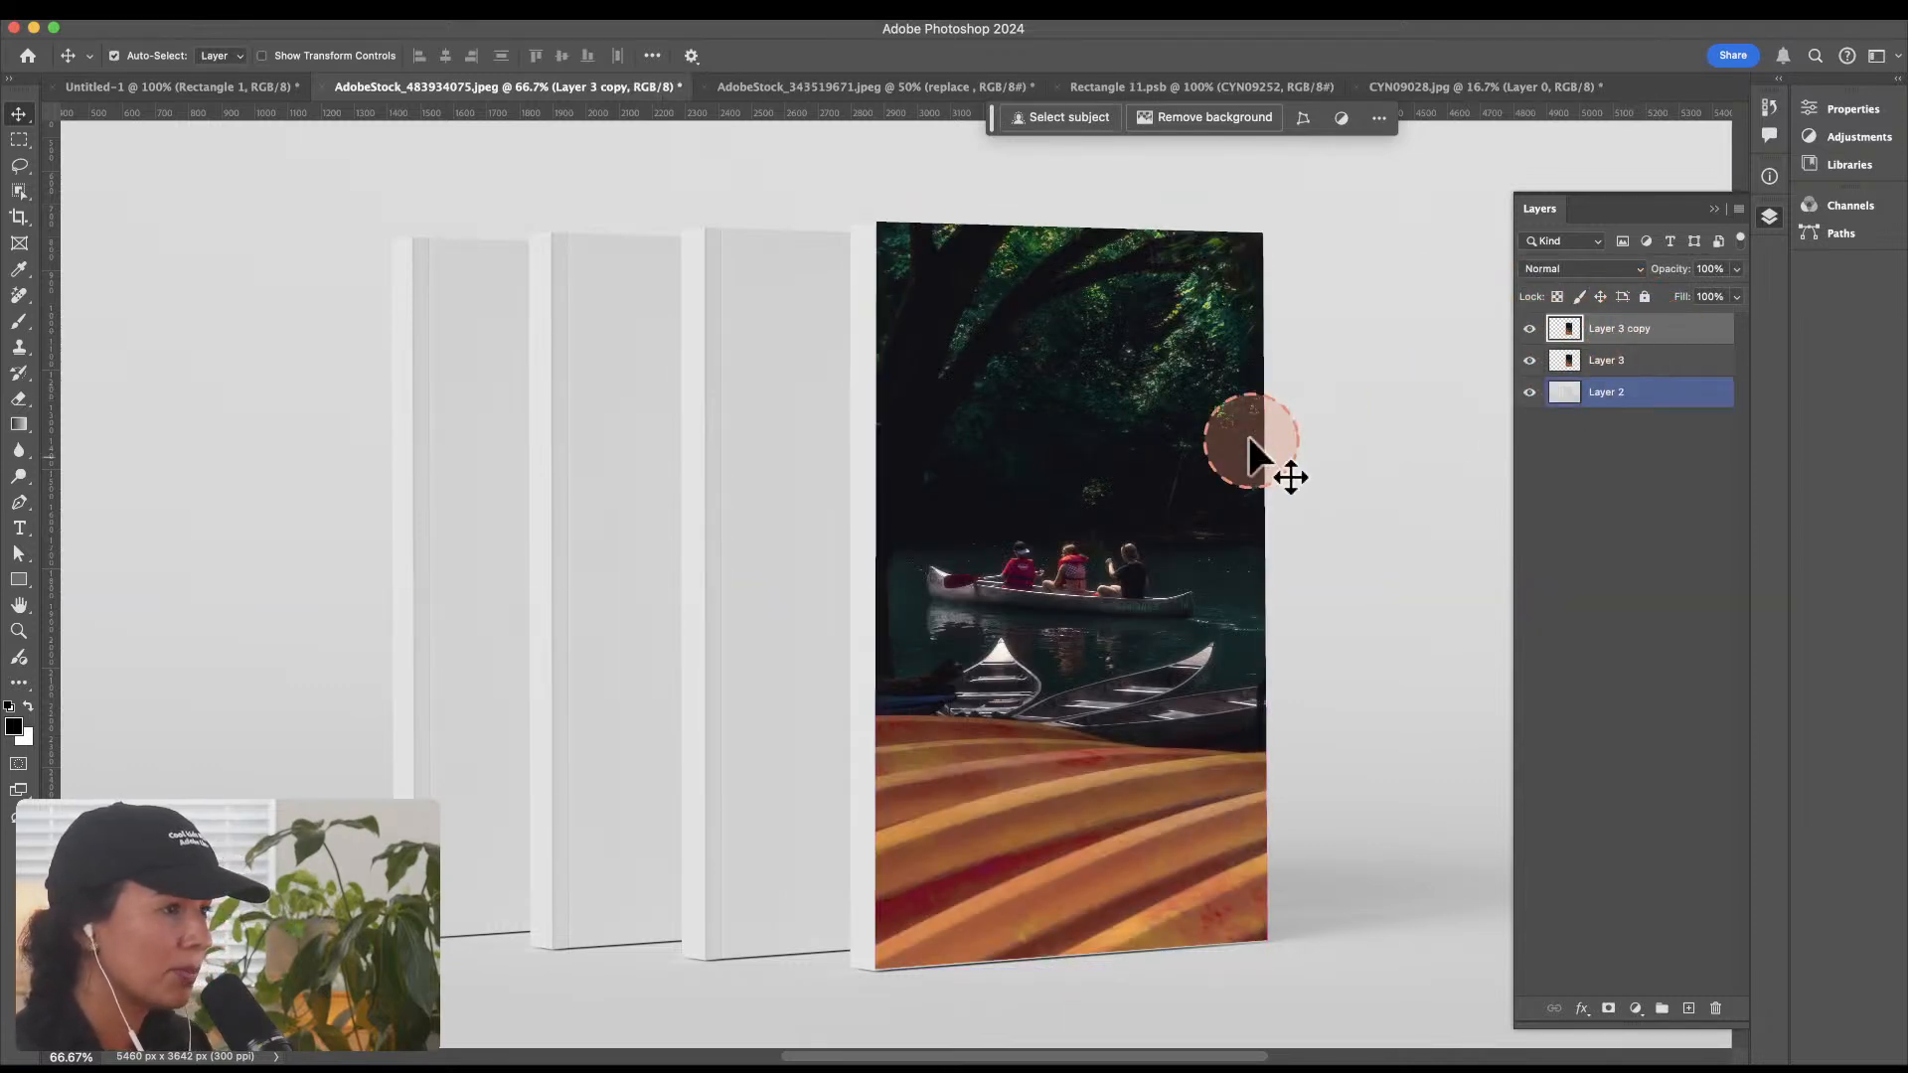
drag(1129, 522, 962, 530)
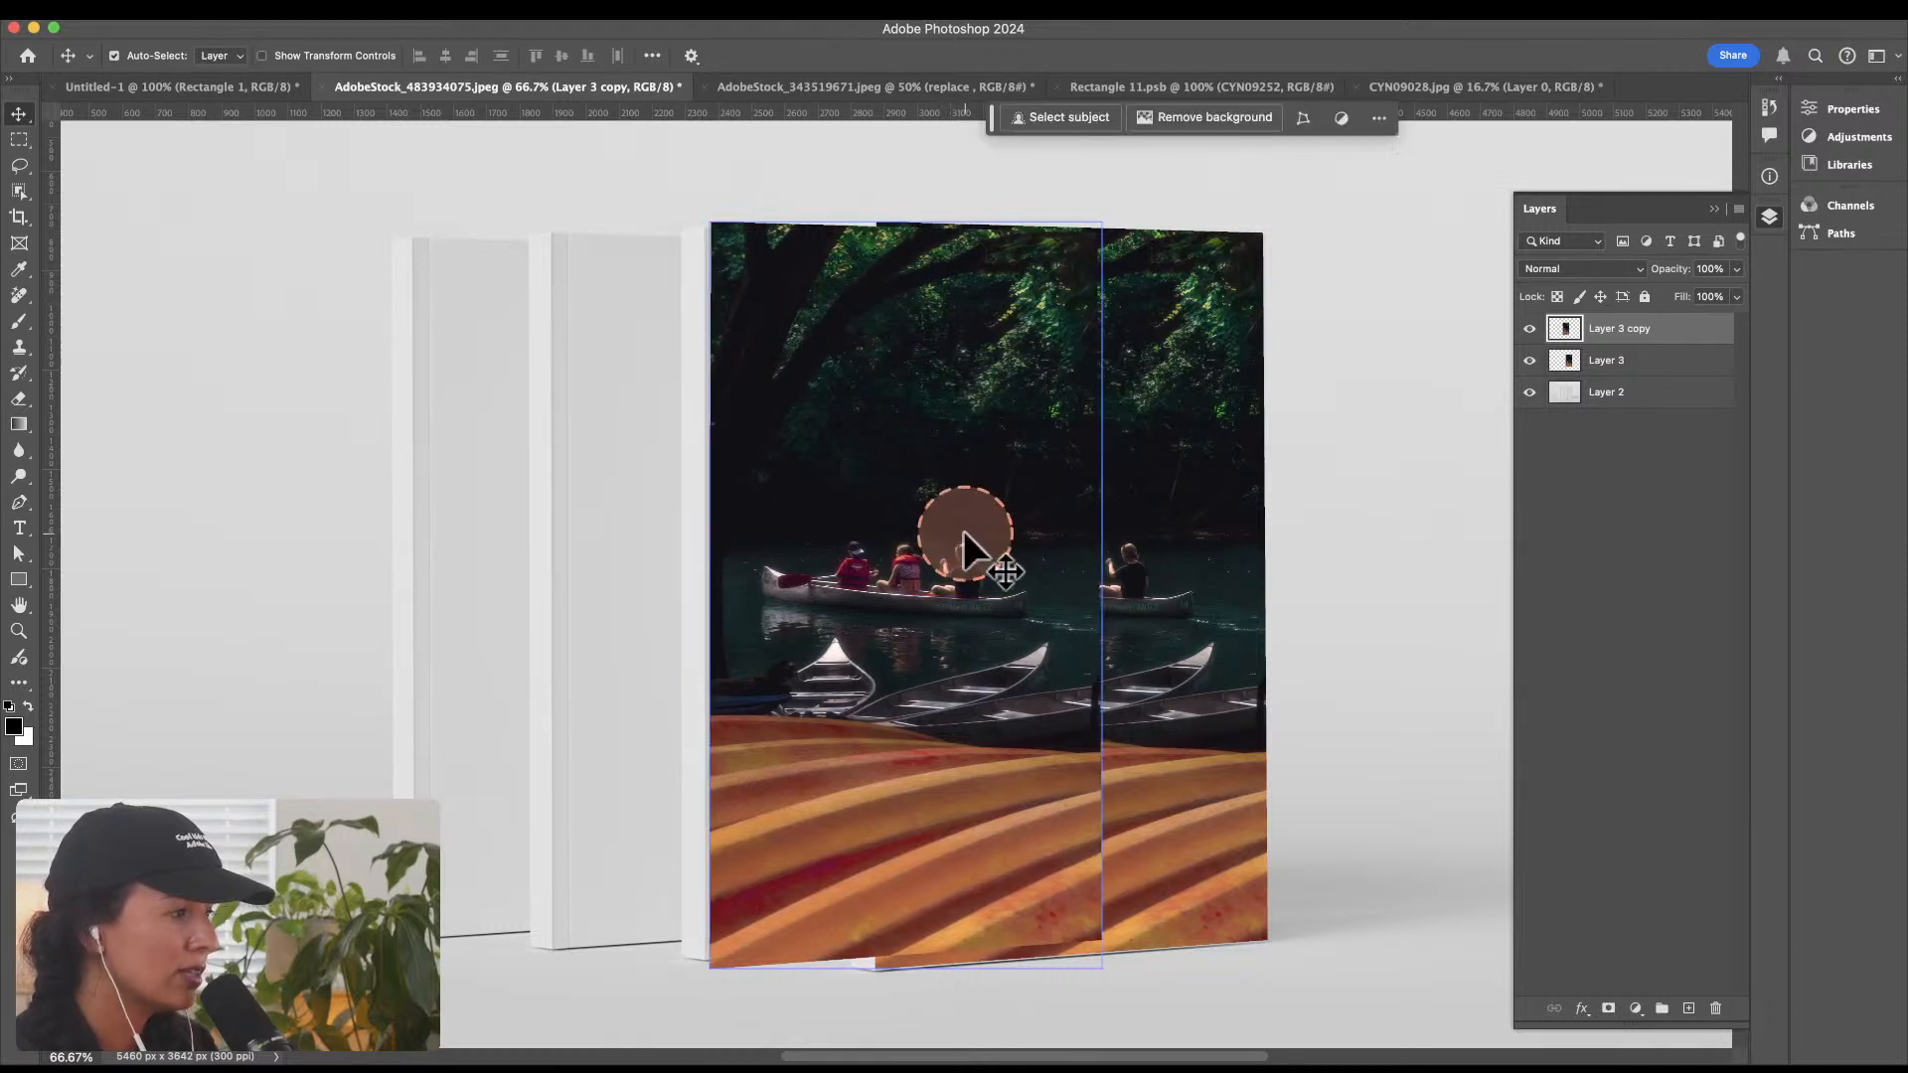
key(super+t)
drag(1101, 222, 1097, 238)
key(Escape)
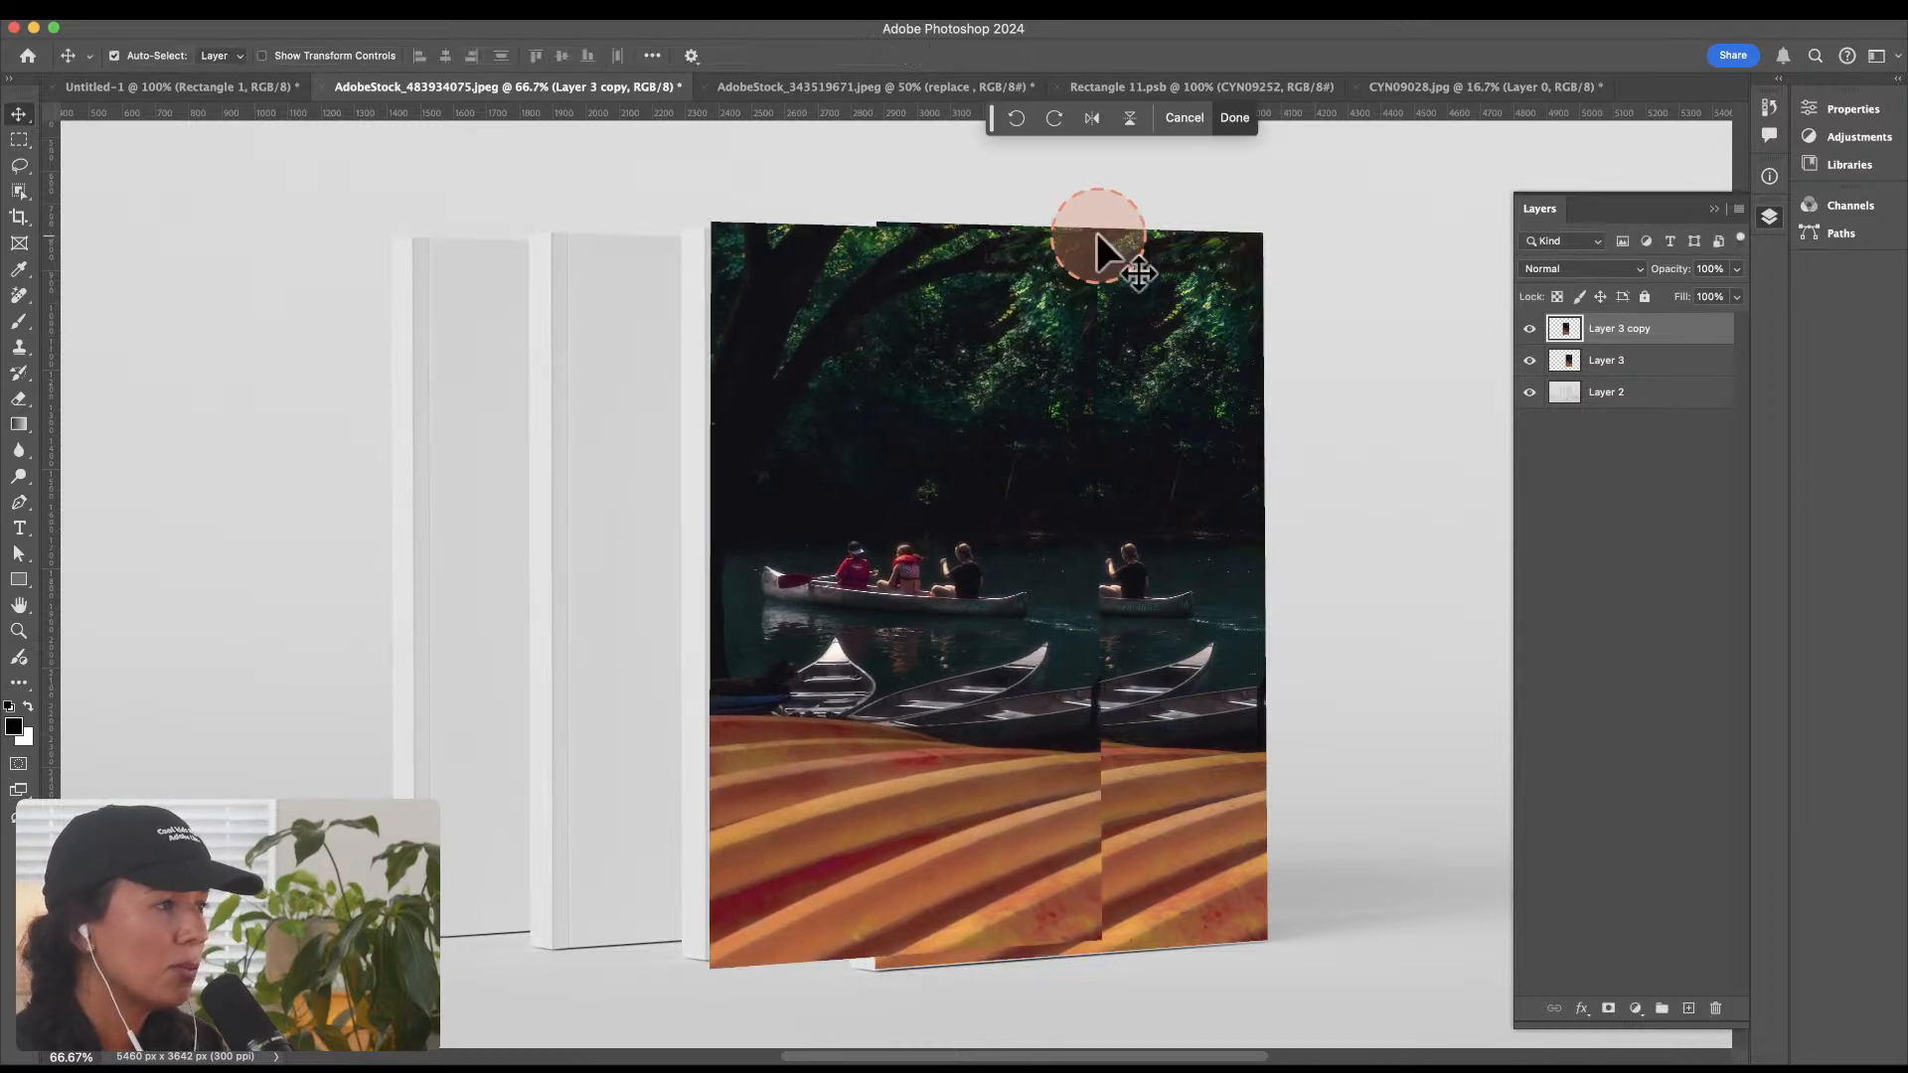
Step: Hide Layer 3 copy and set Layer 3's blend mode to Hard Light
click(1529, 329)
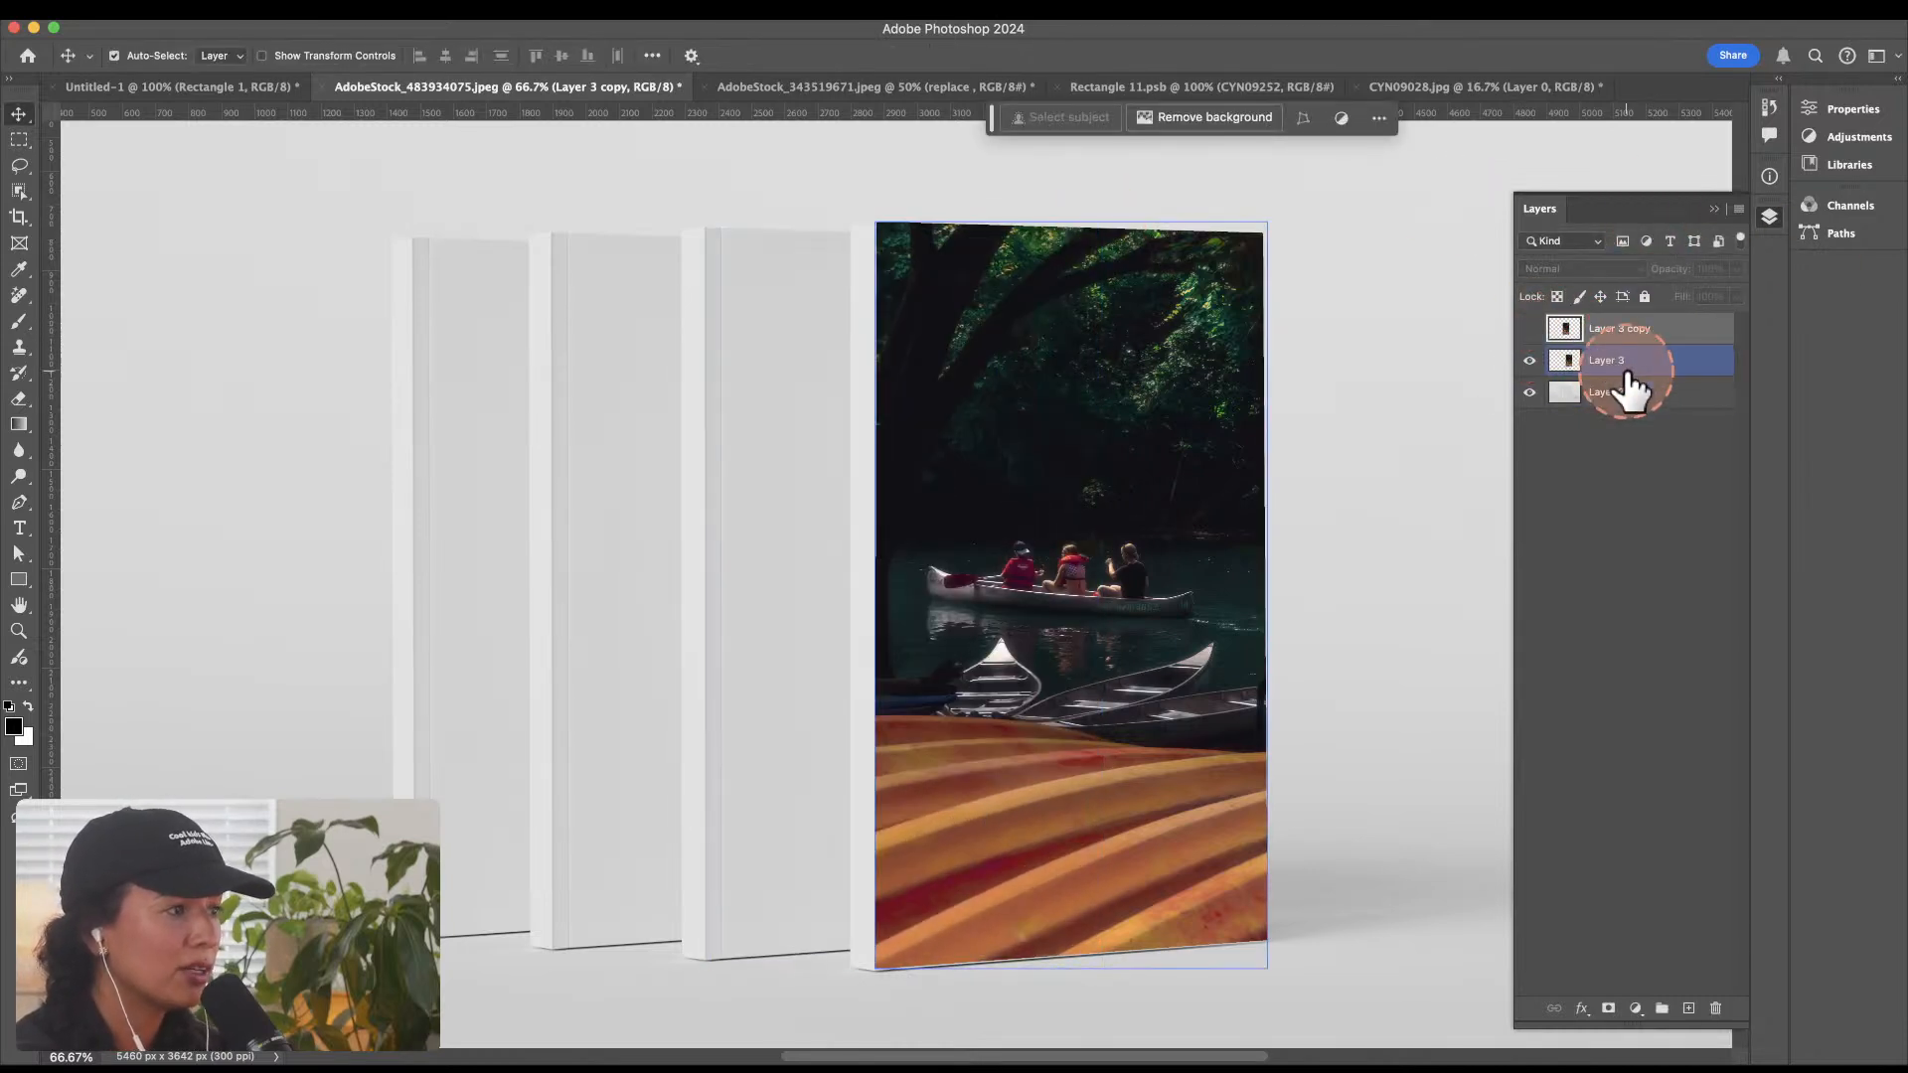
click(1620, 369)
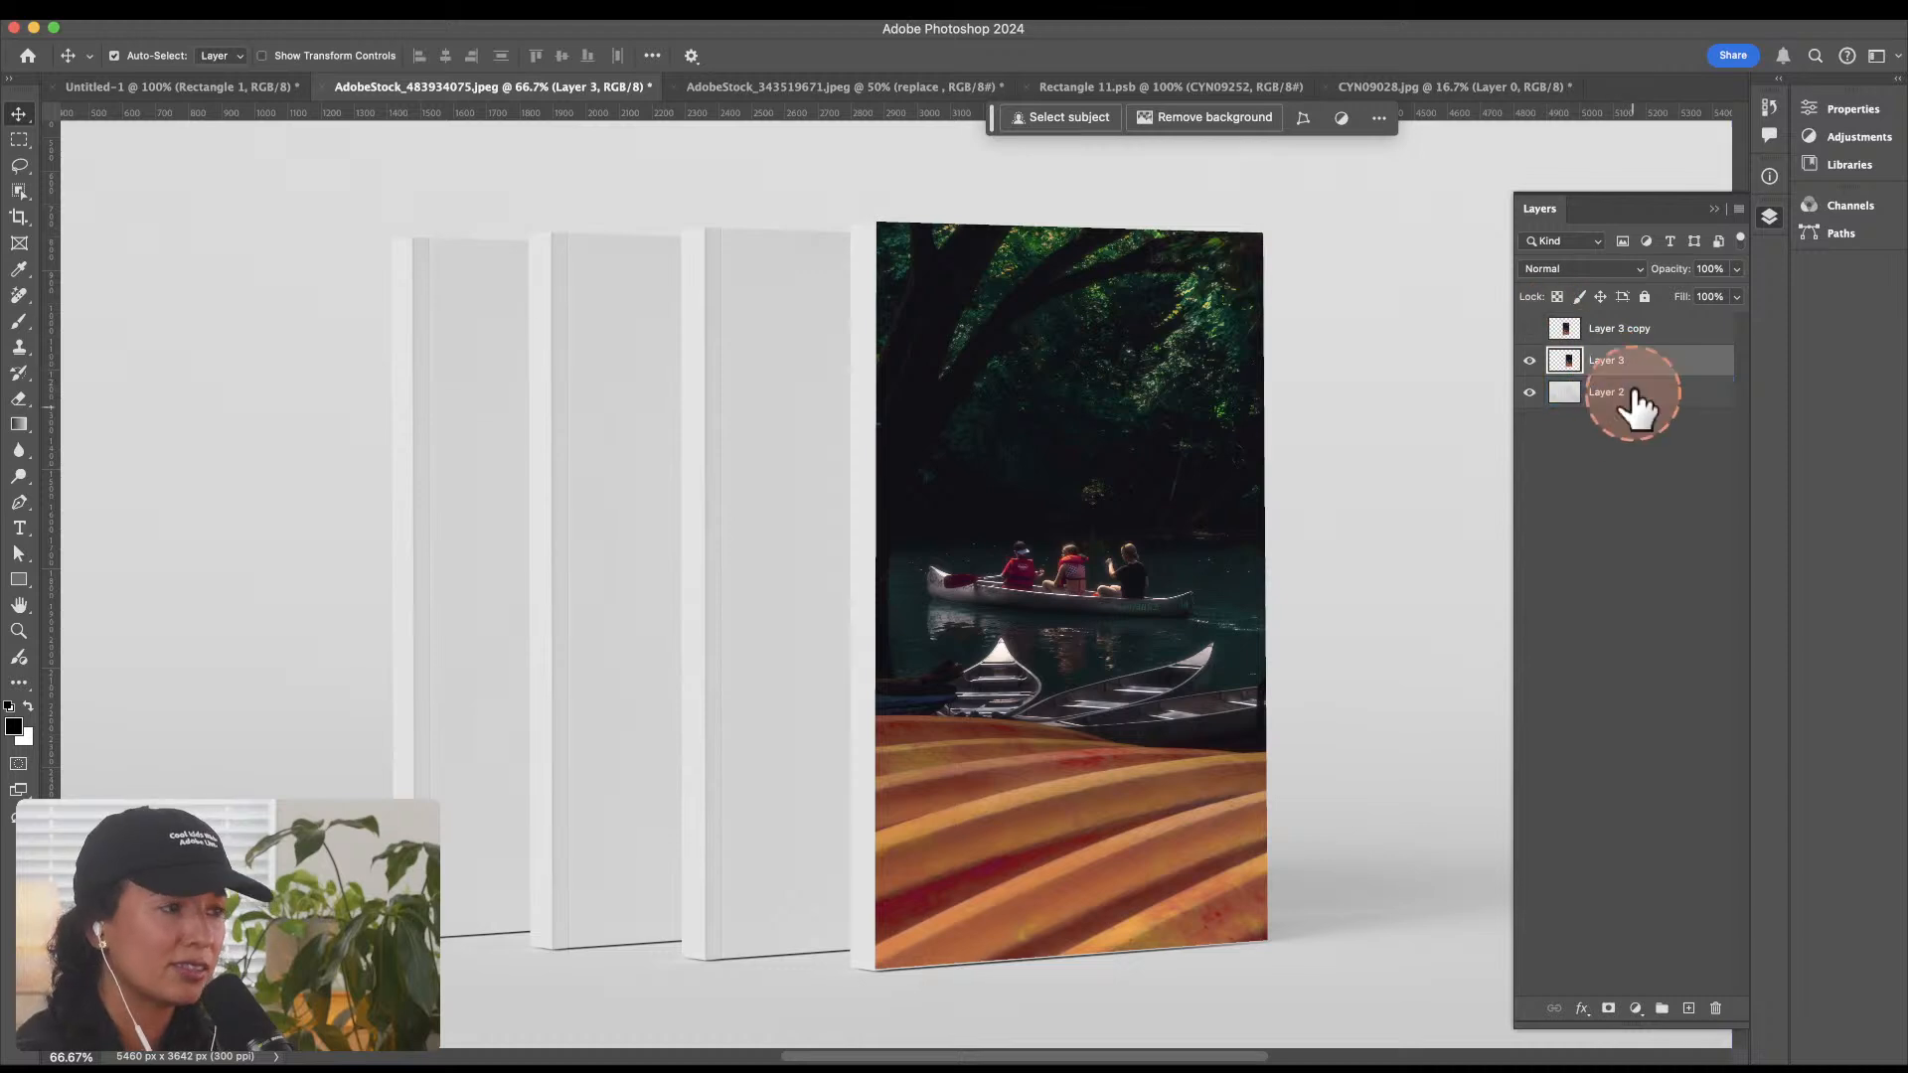
click(1587, 270)
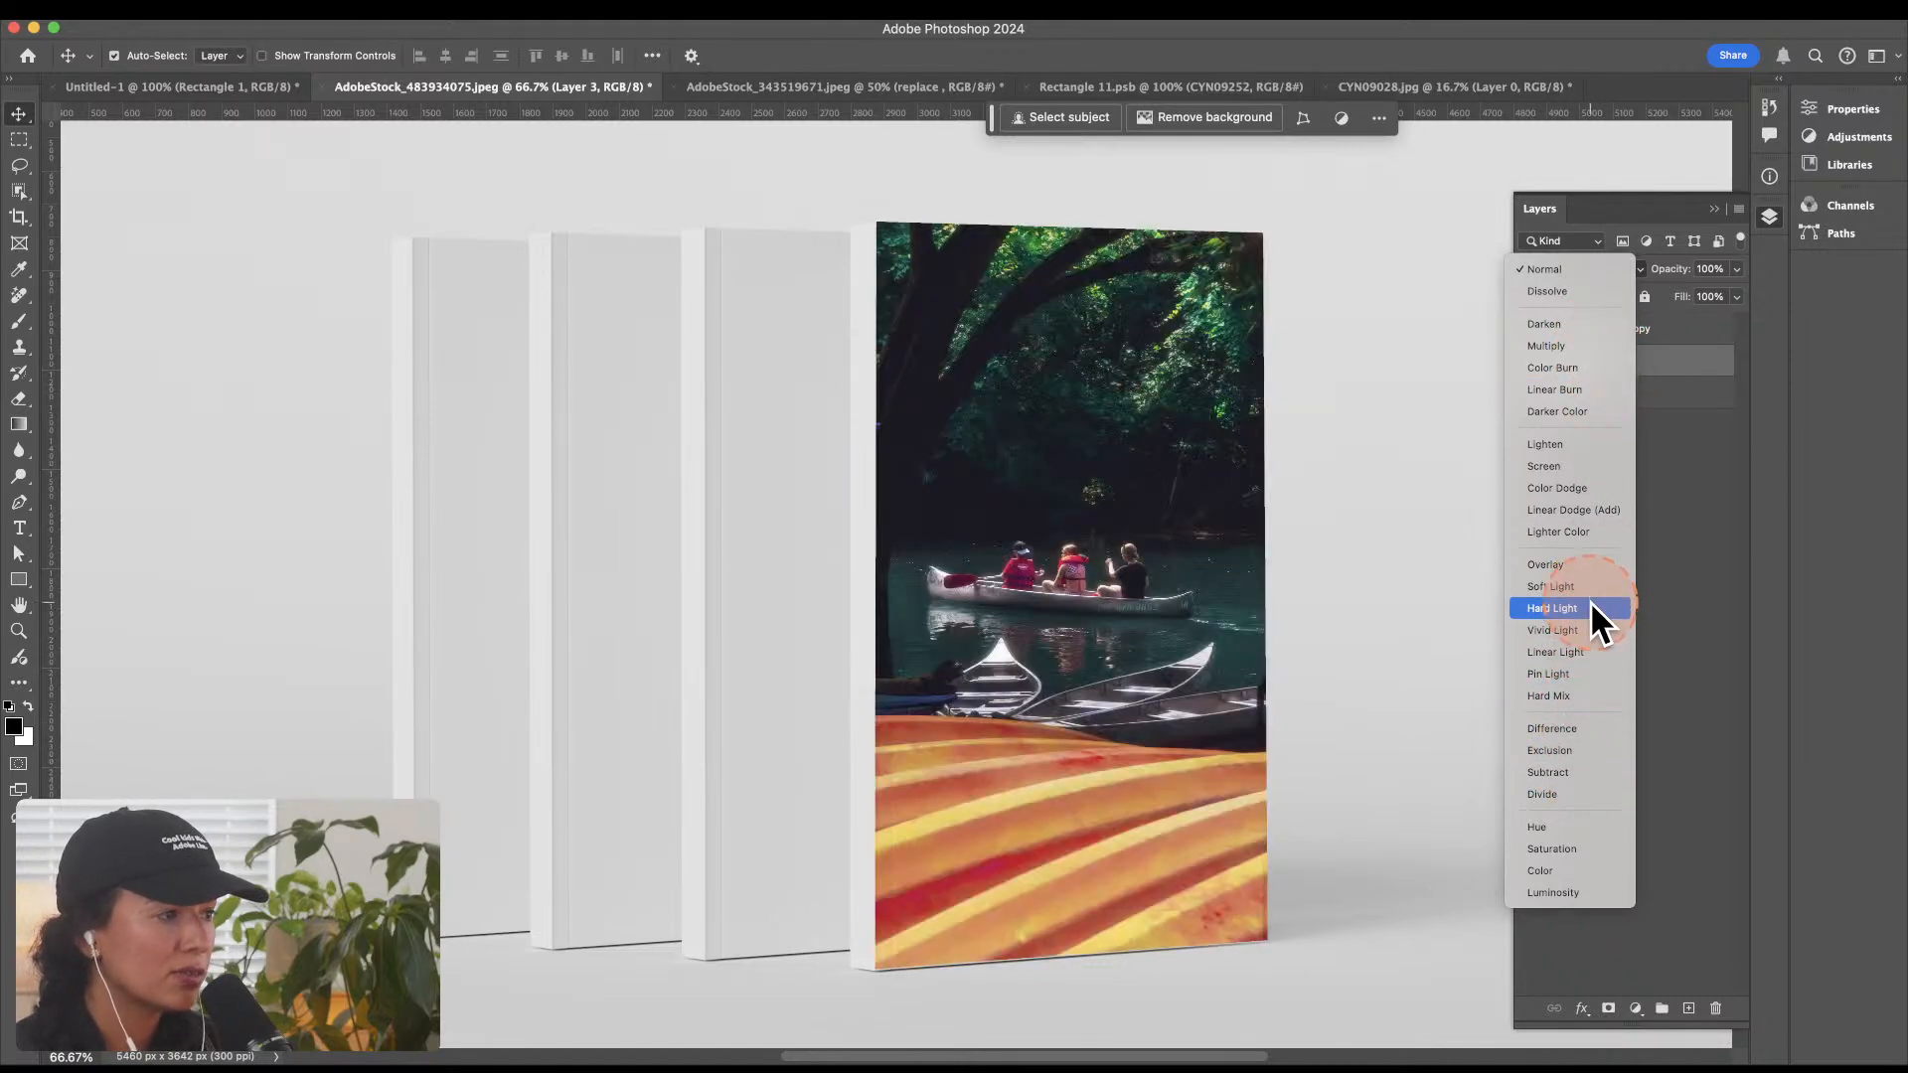
click(1590, 606)
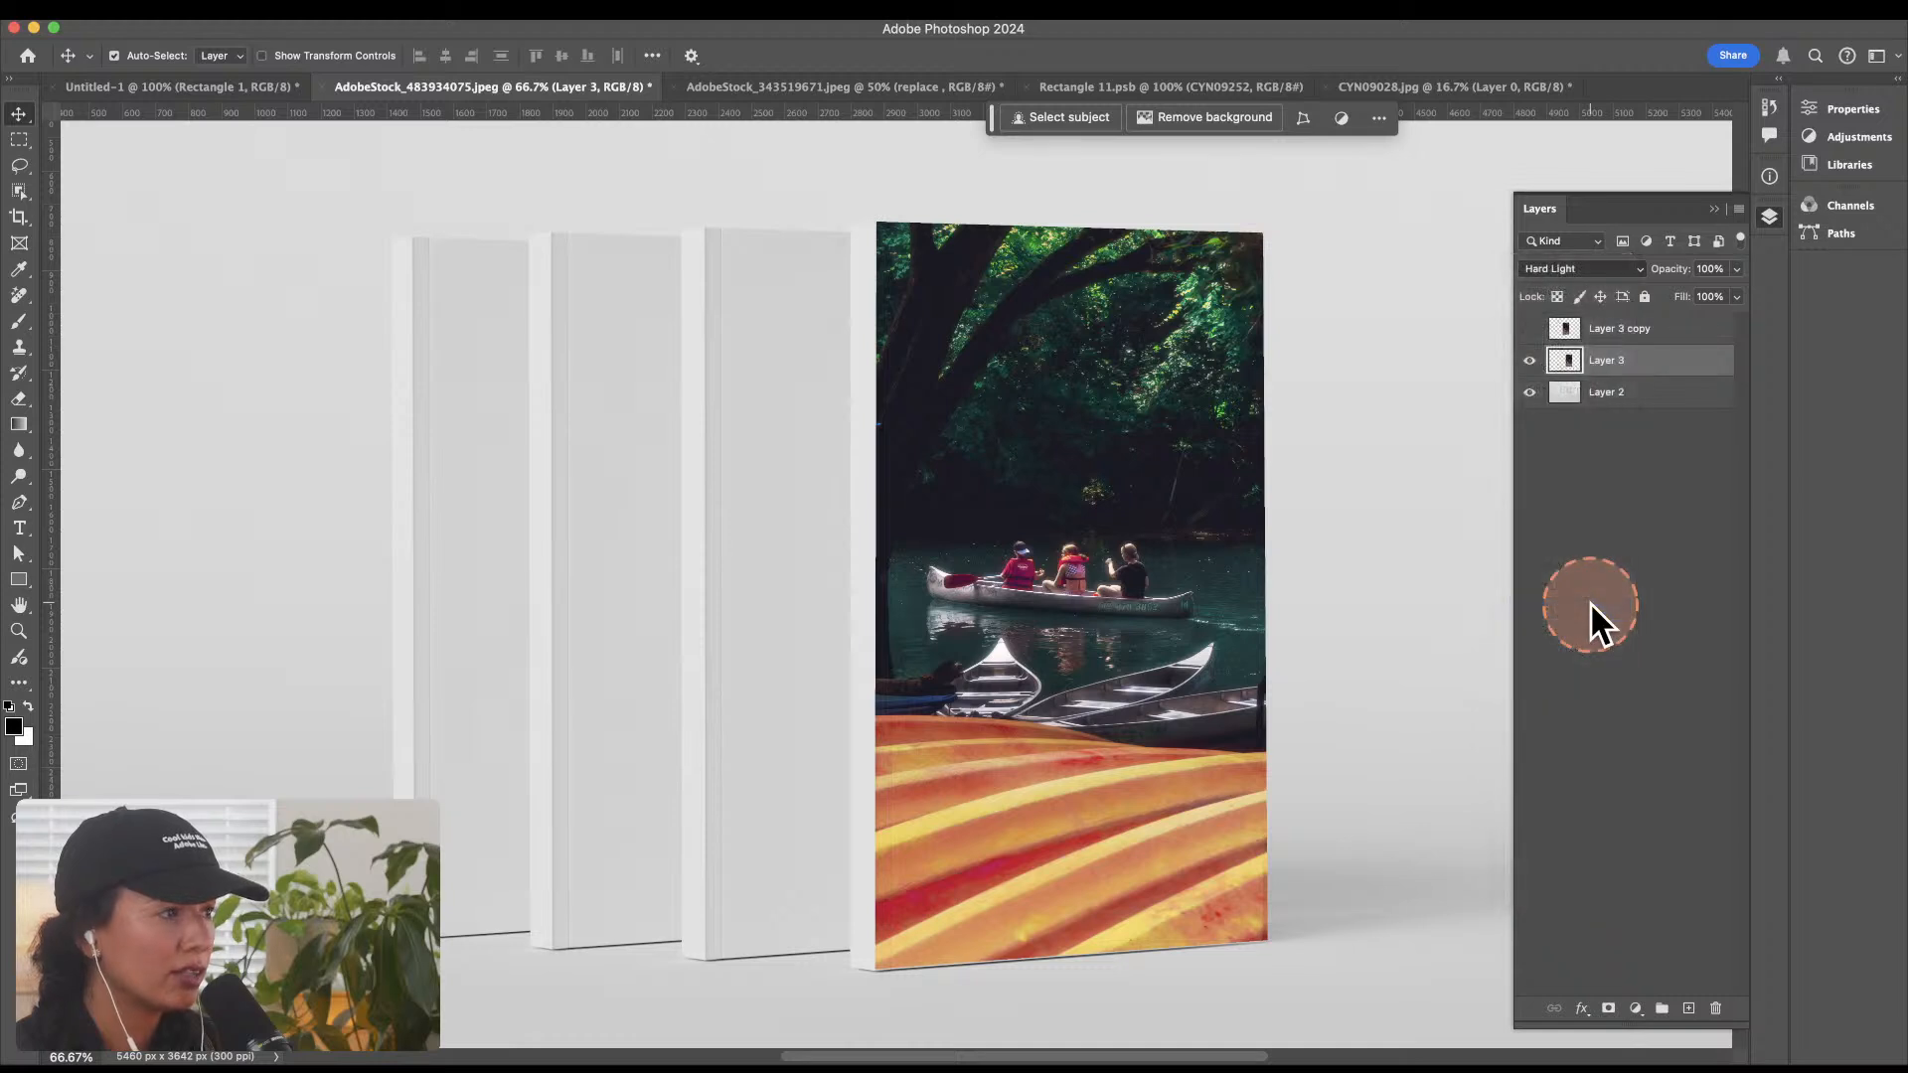
Step: In Layer 3's Blend If settings, set the Current Layer black point to 7 and the Underlying Layer white point to 236
double_click(1689, 355)
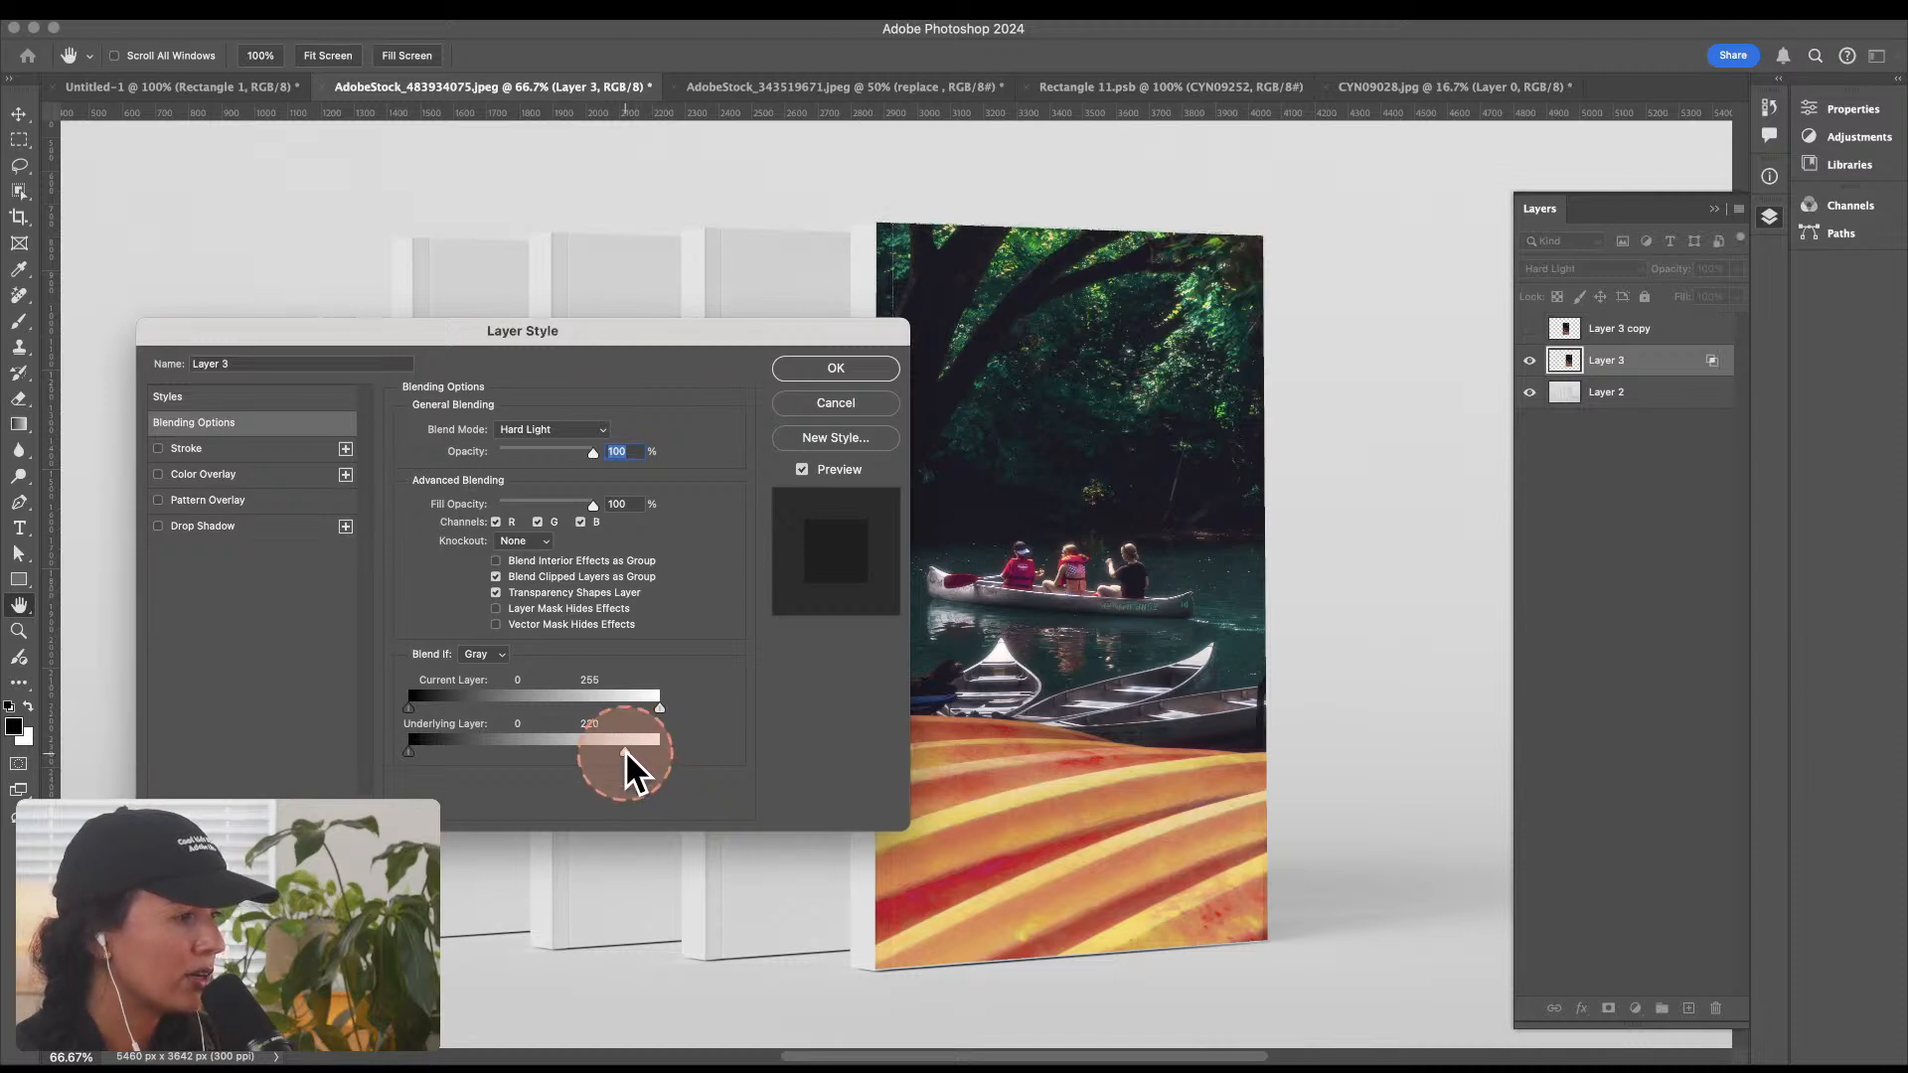
drag(624, 749, 636, 755)
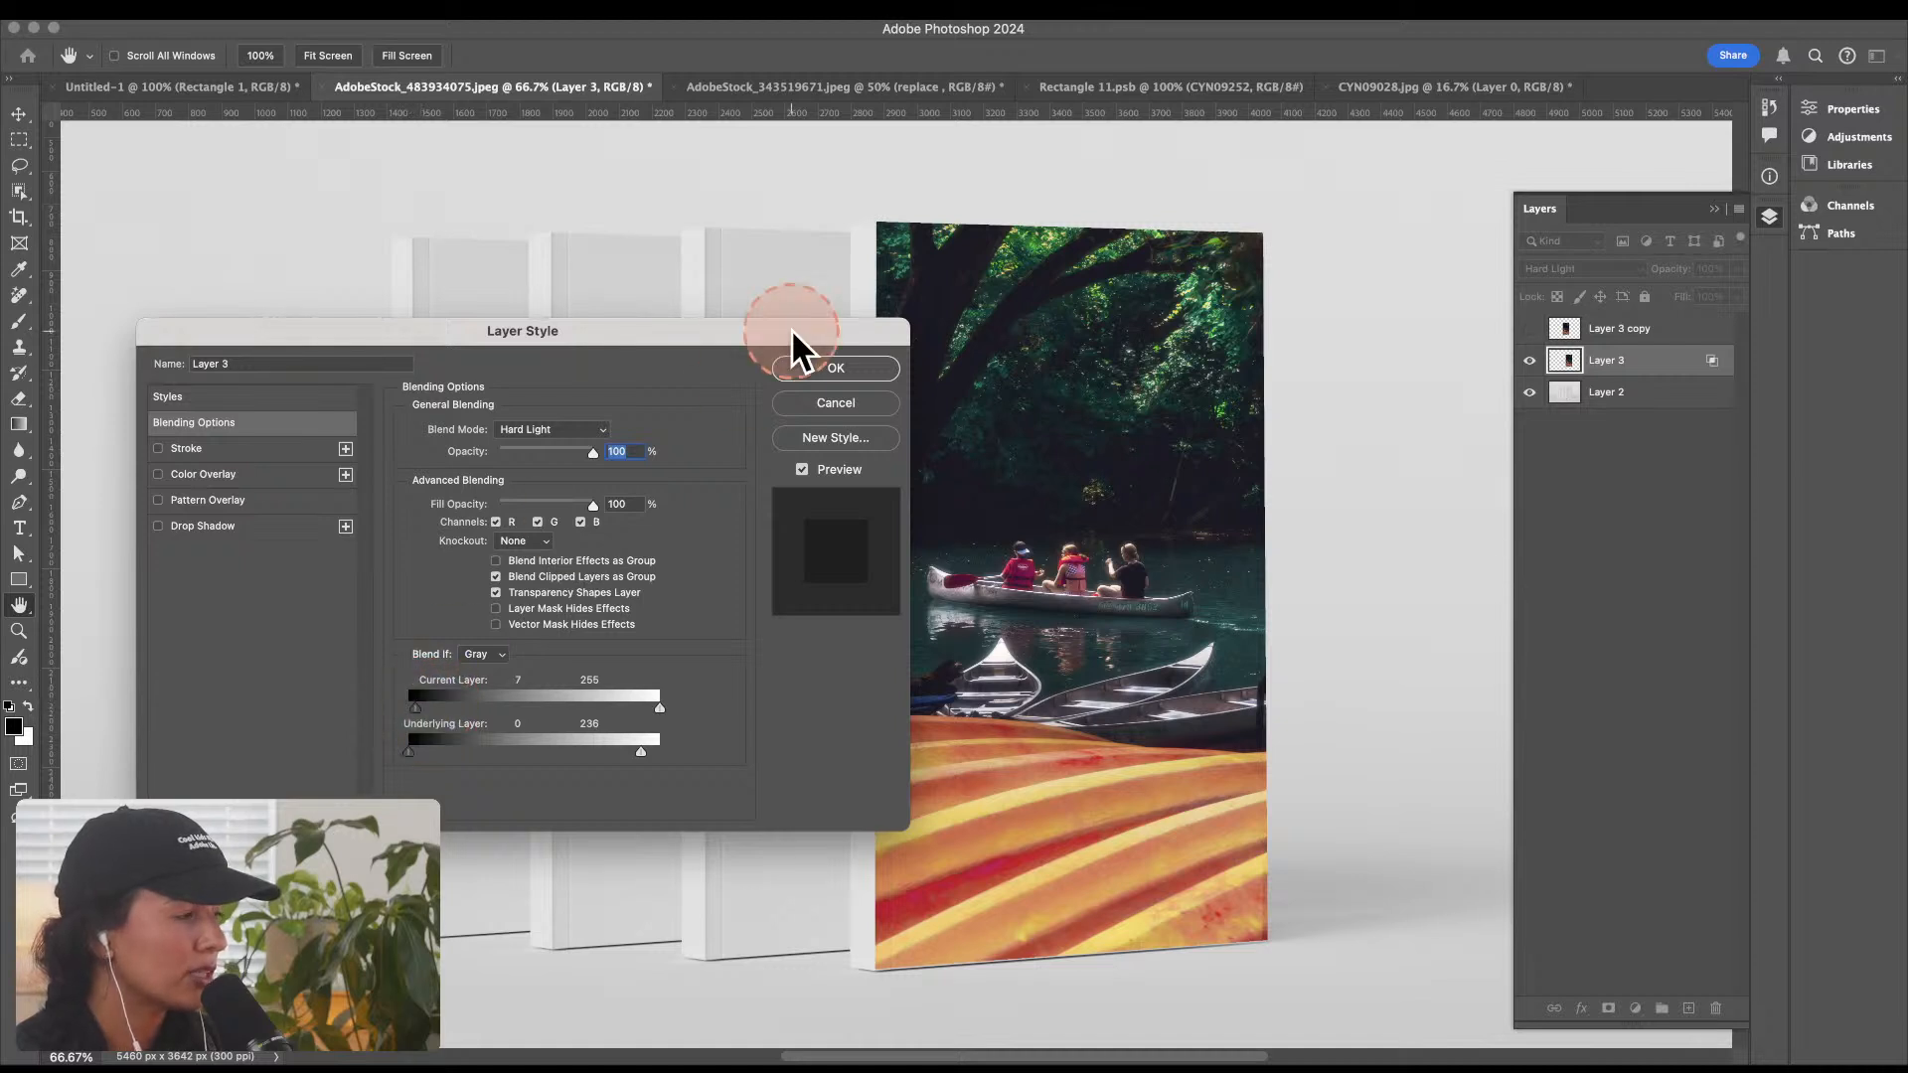
click(843, 363)
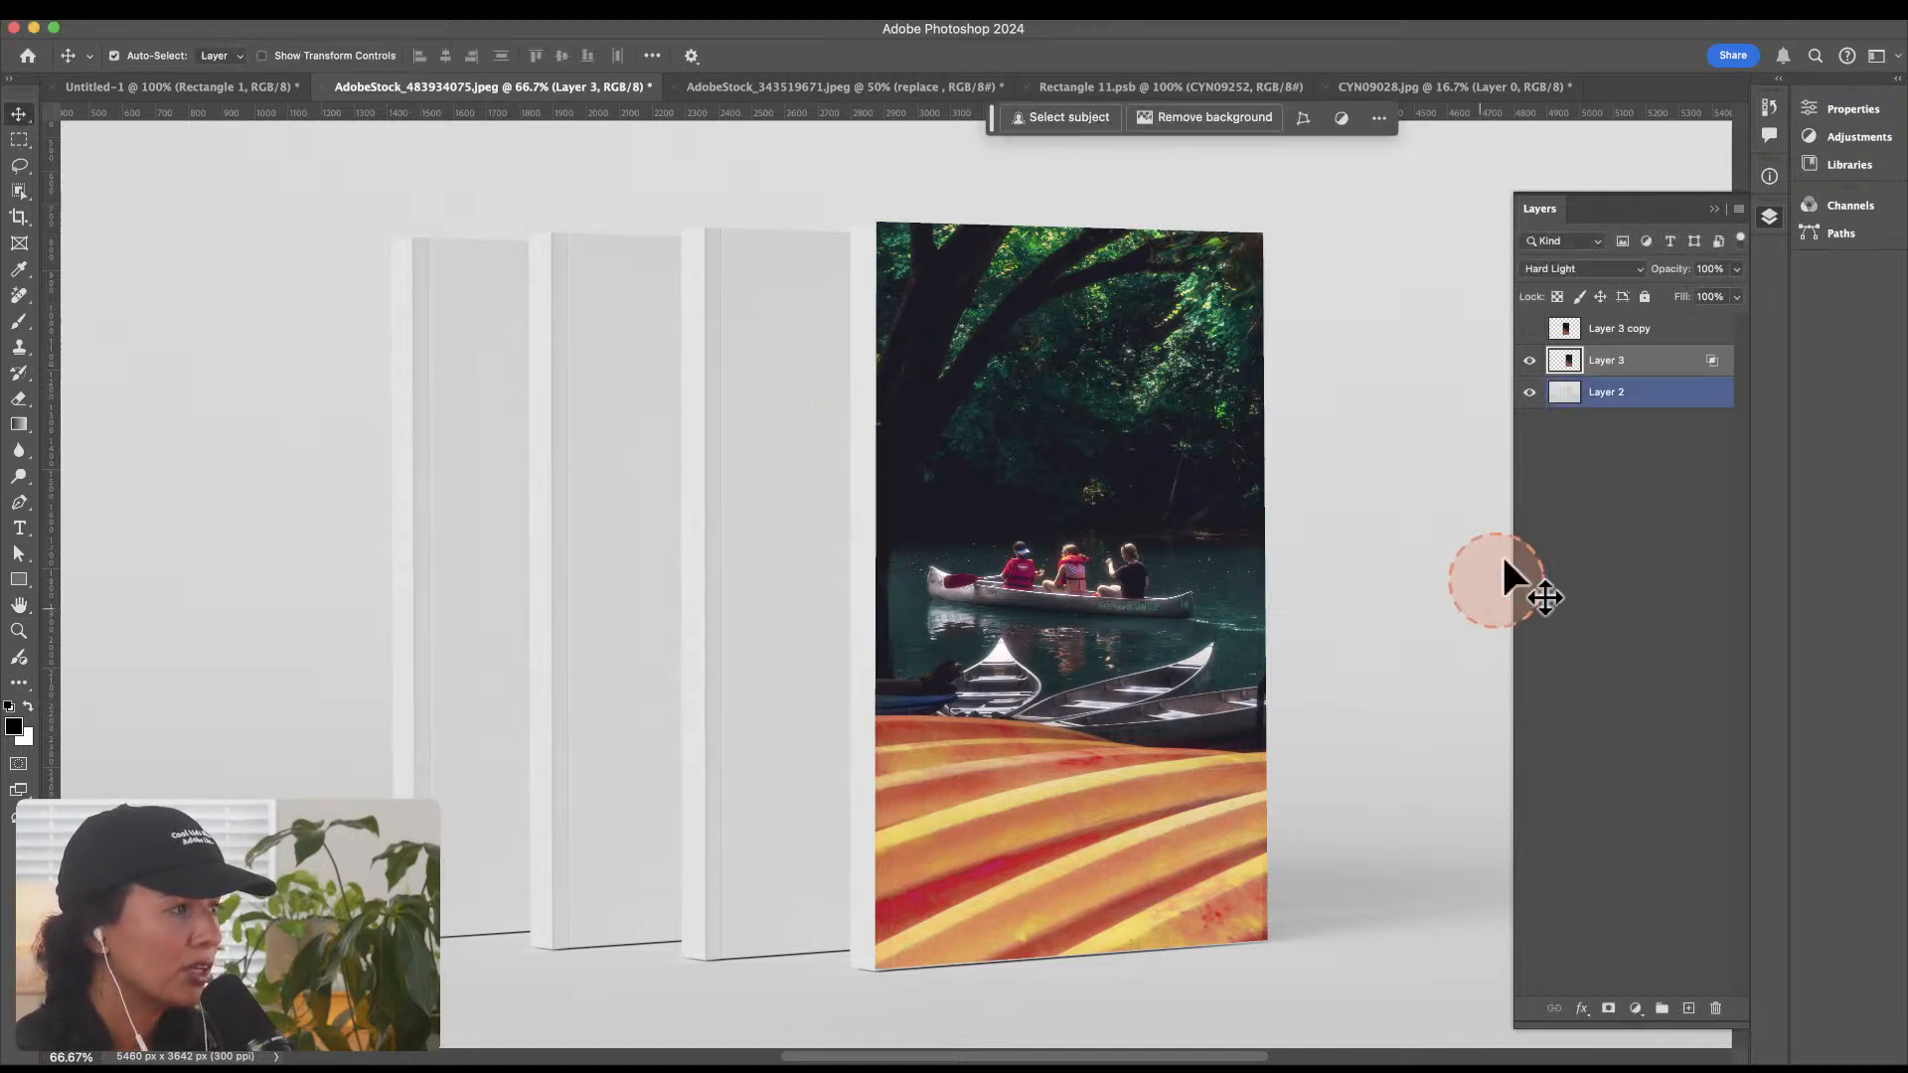
click(1545, 366)
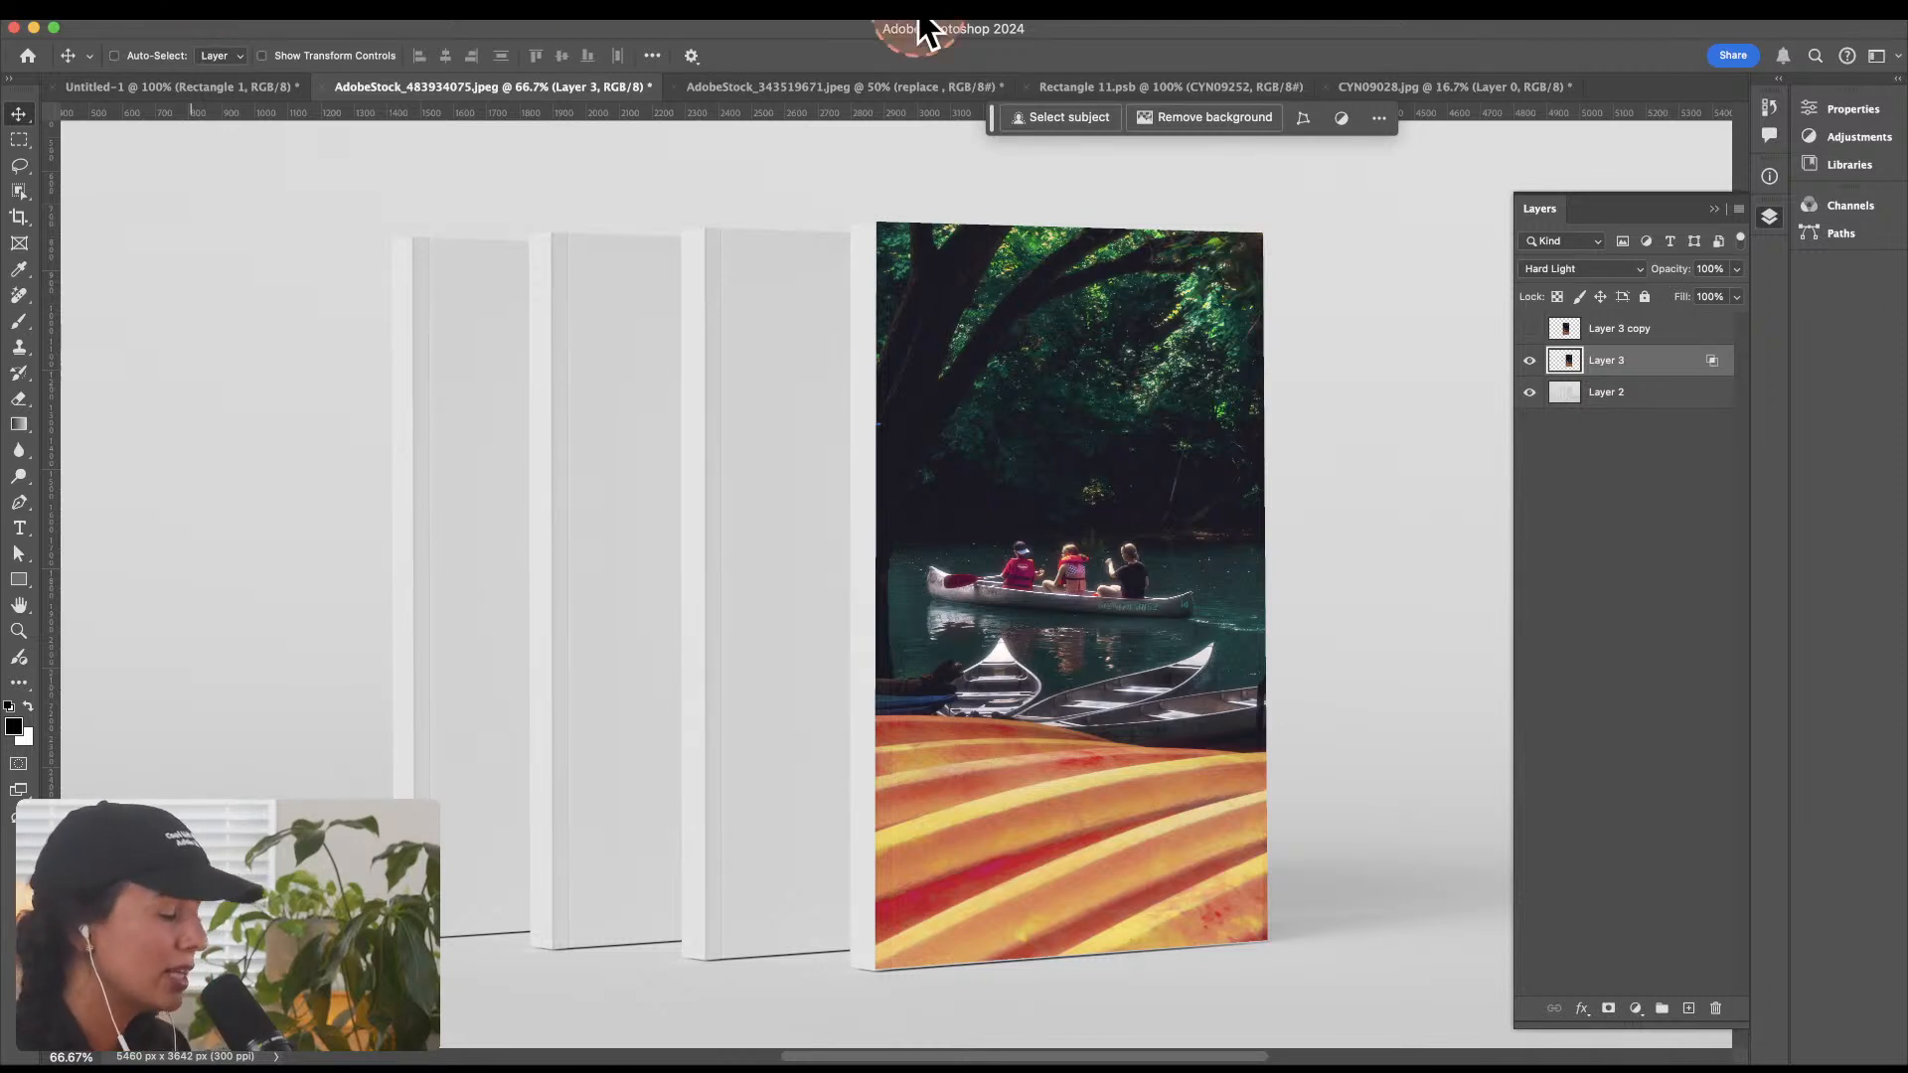
Step: Create a new landscape document 1920 pixels wide and 1080 pixels high
key(super+n)
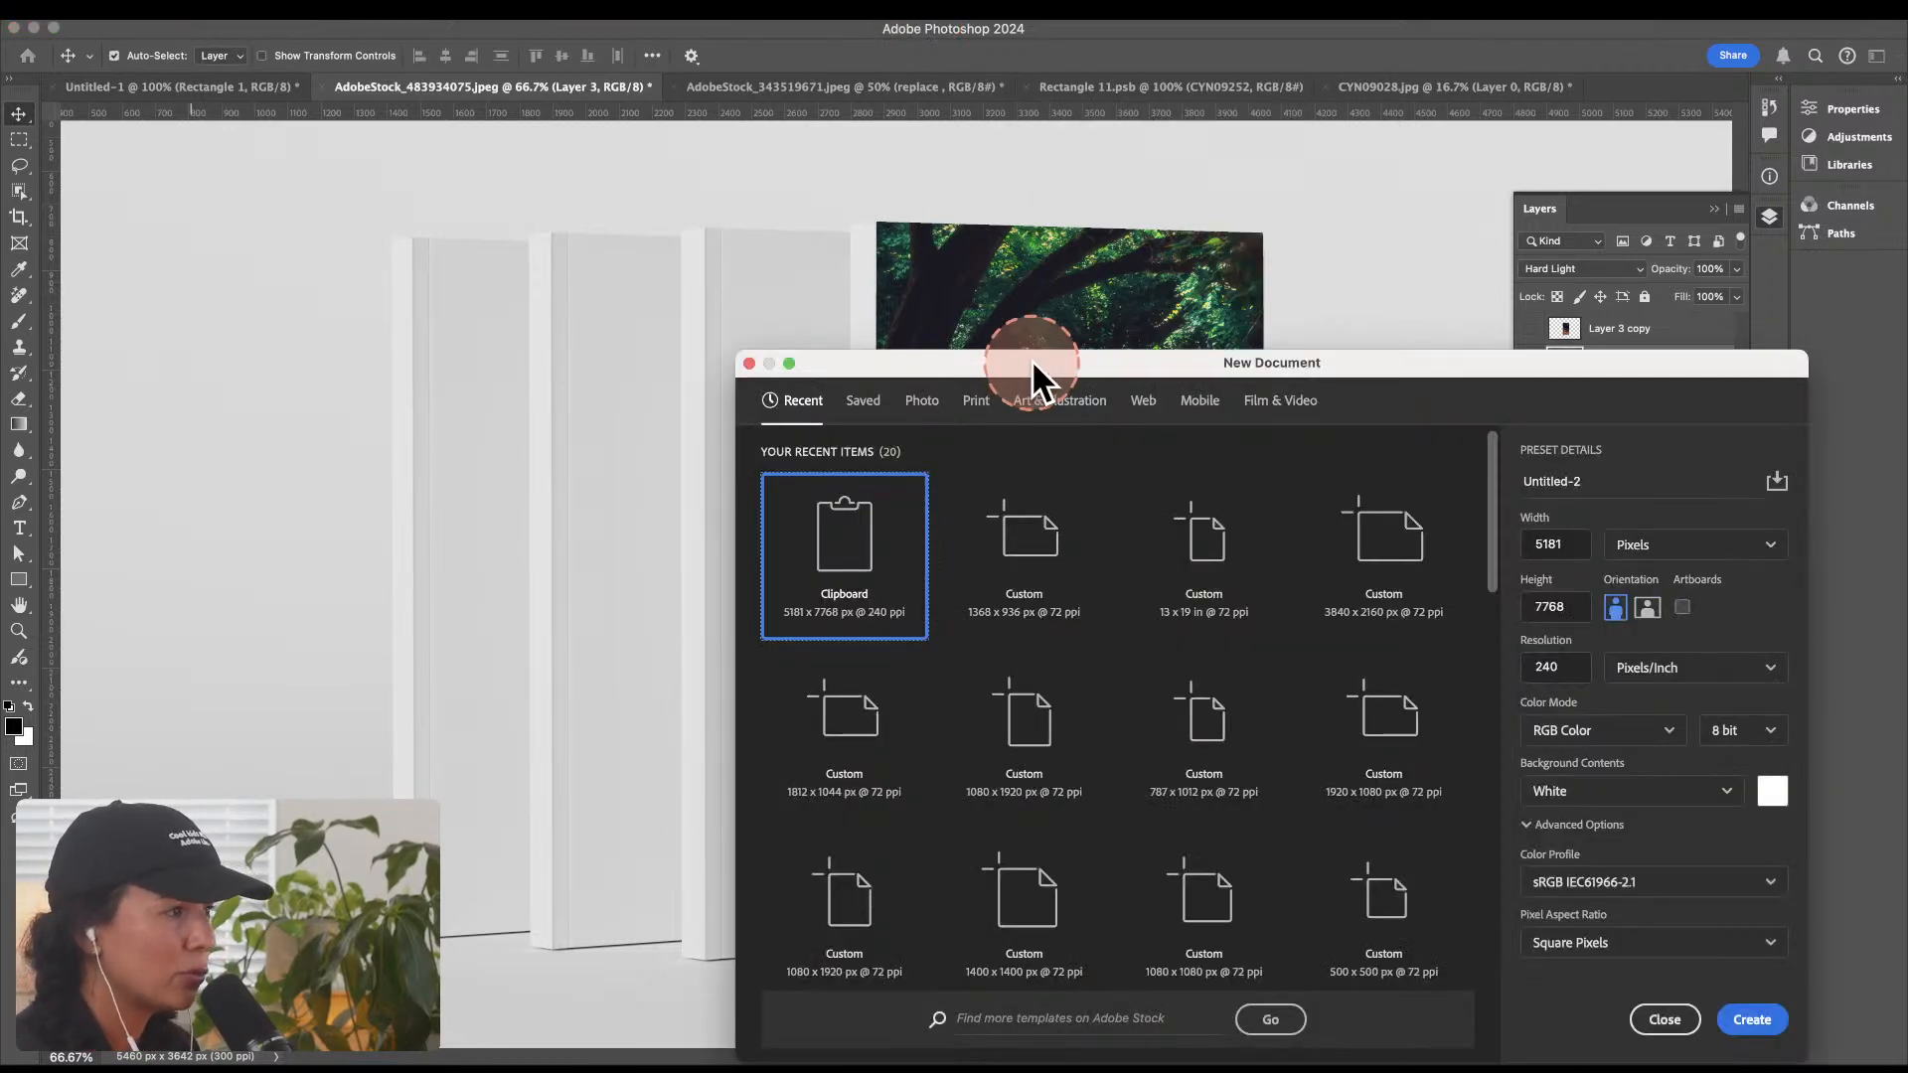
drag(1136, 357, 703, 186)
click(1240, 368)
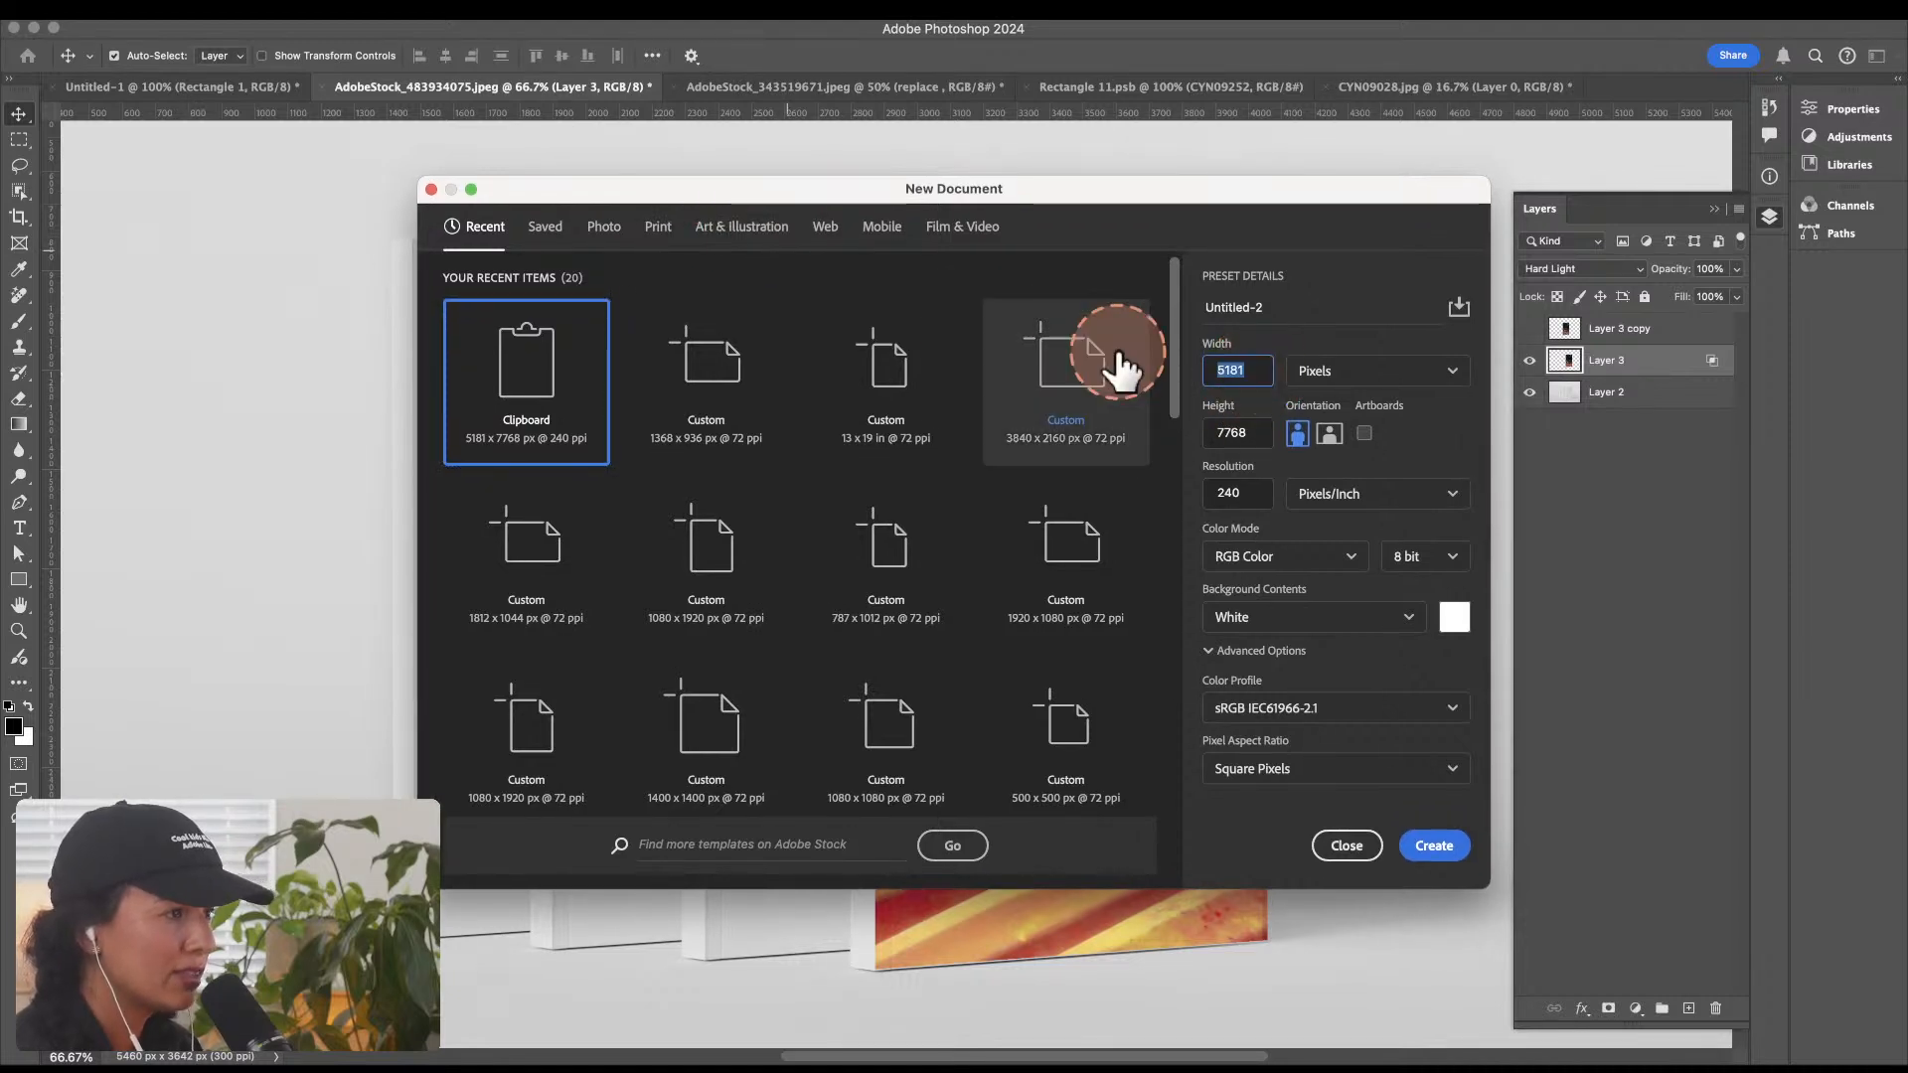
text(10)
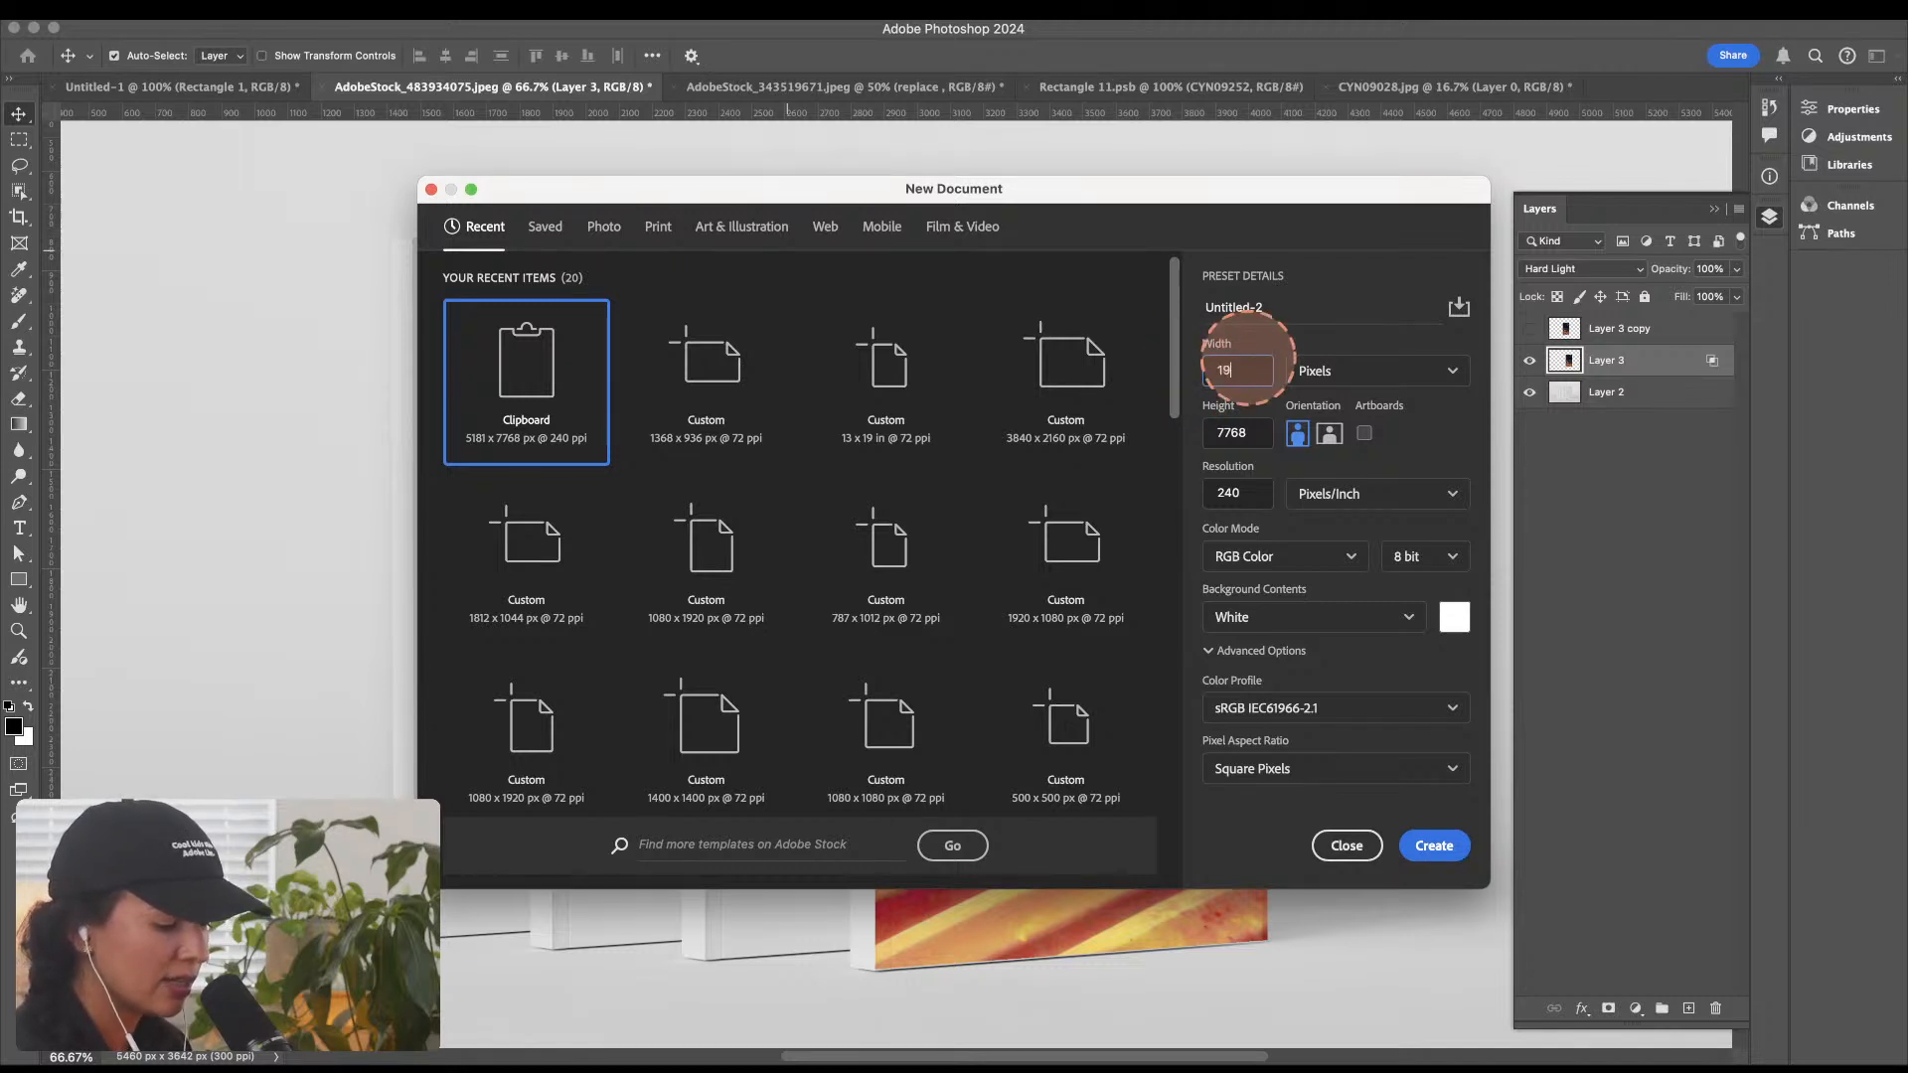
double_click(1242, 434)
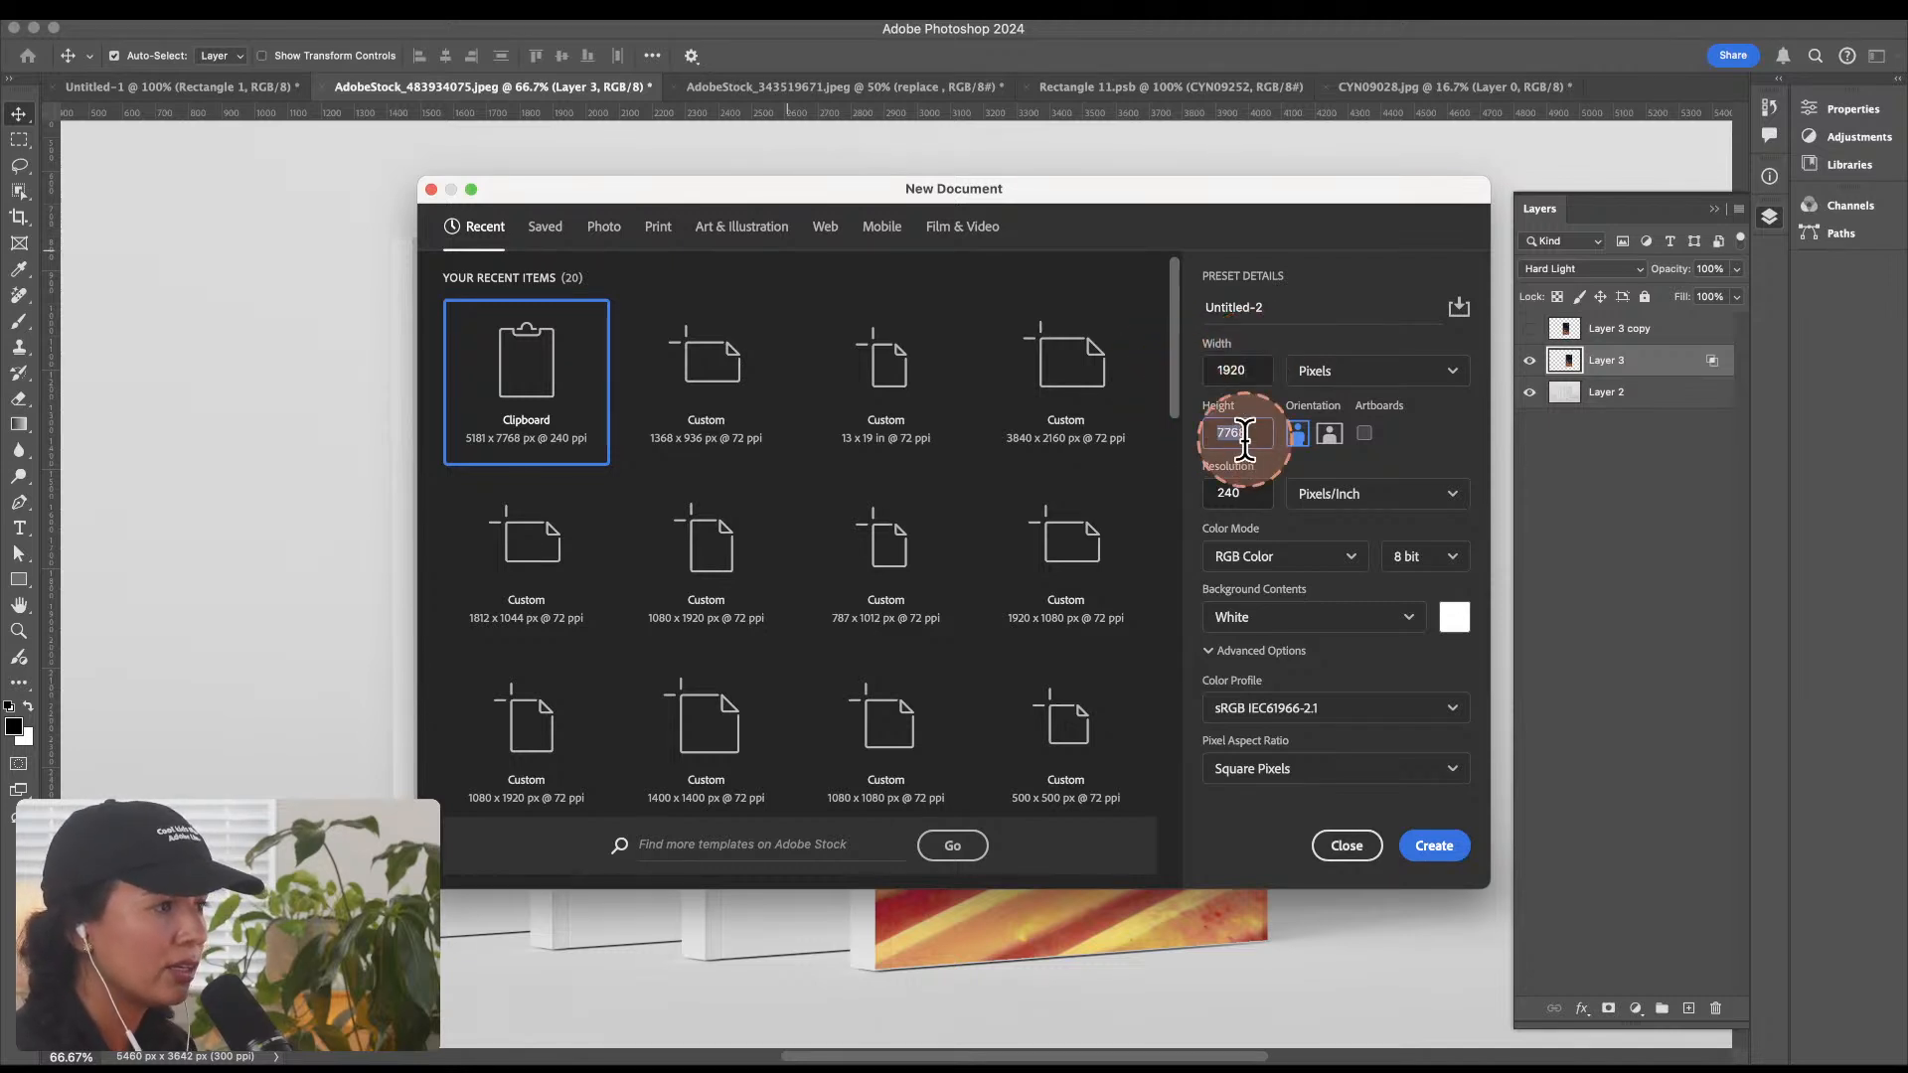
text(1)
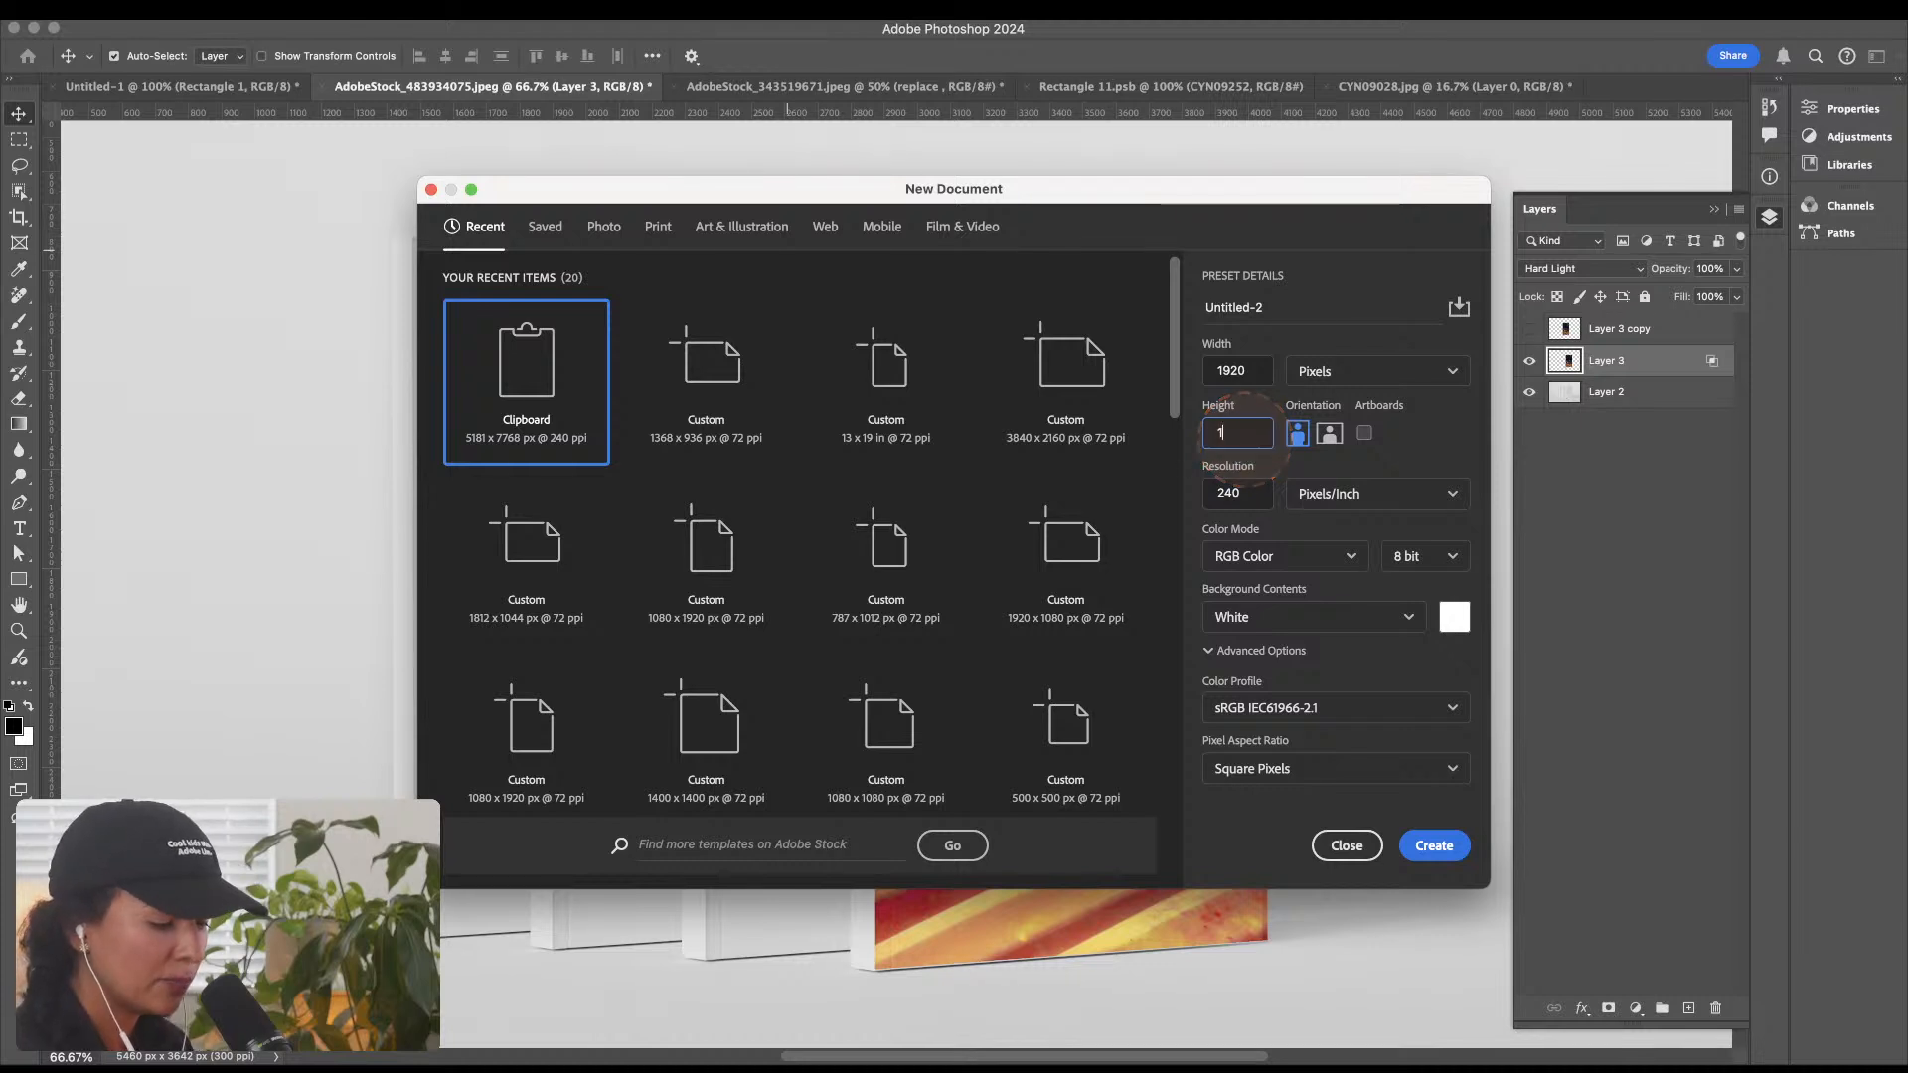
text(080)
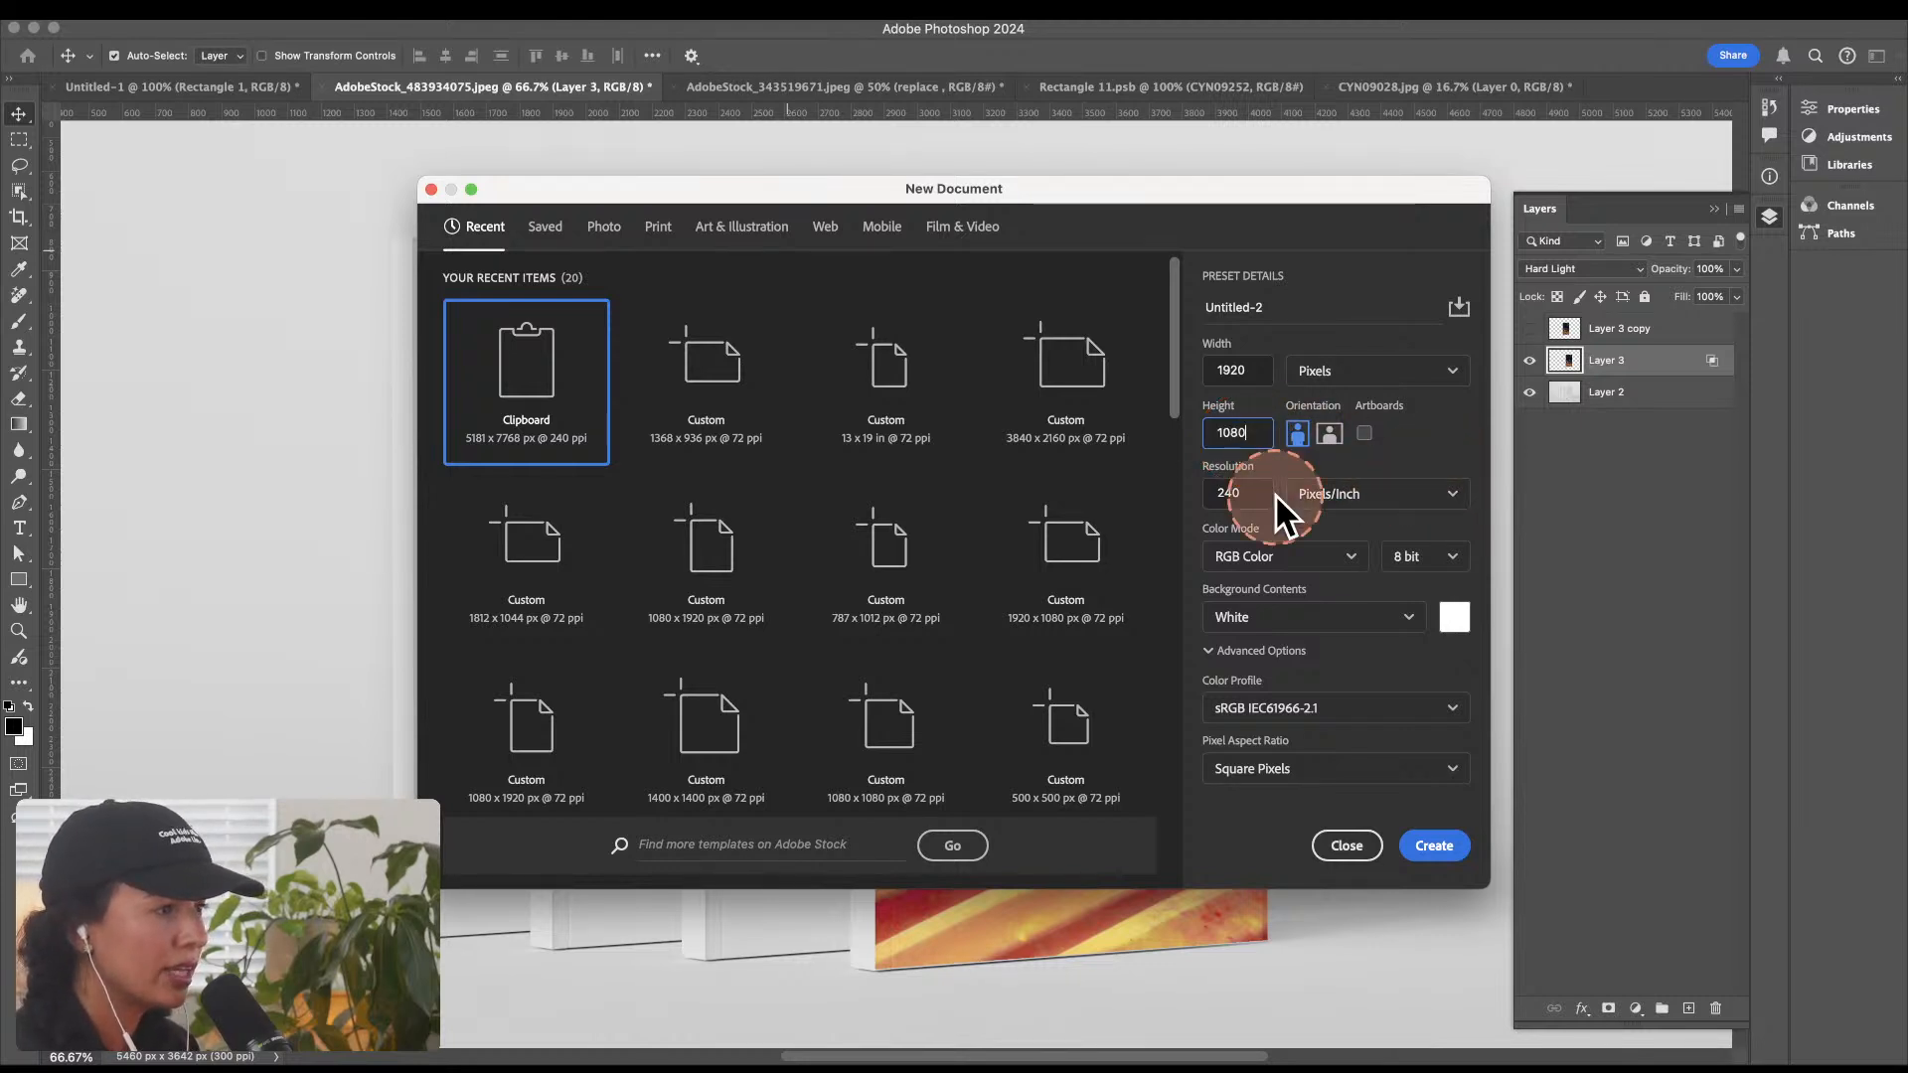
click(1329, 435)
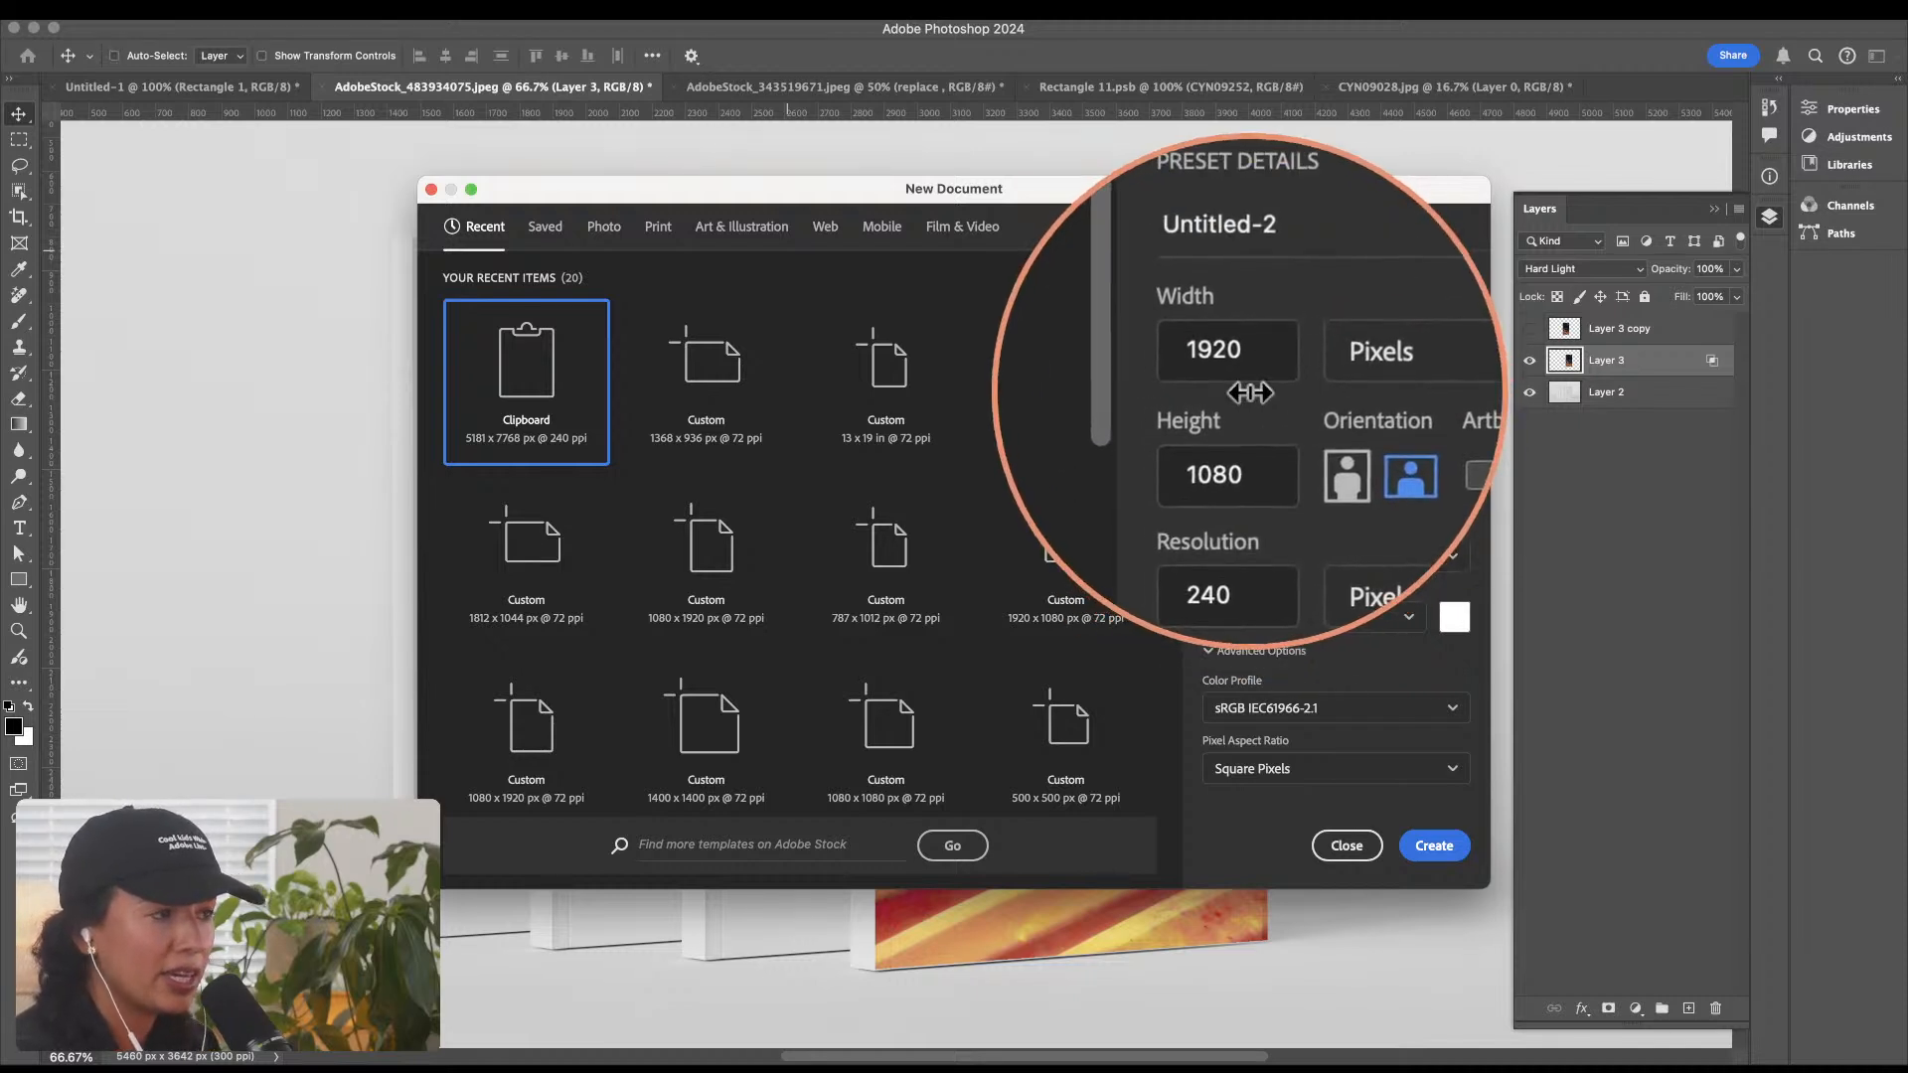
click(1432, 844)
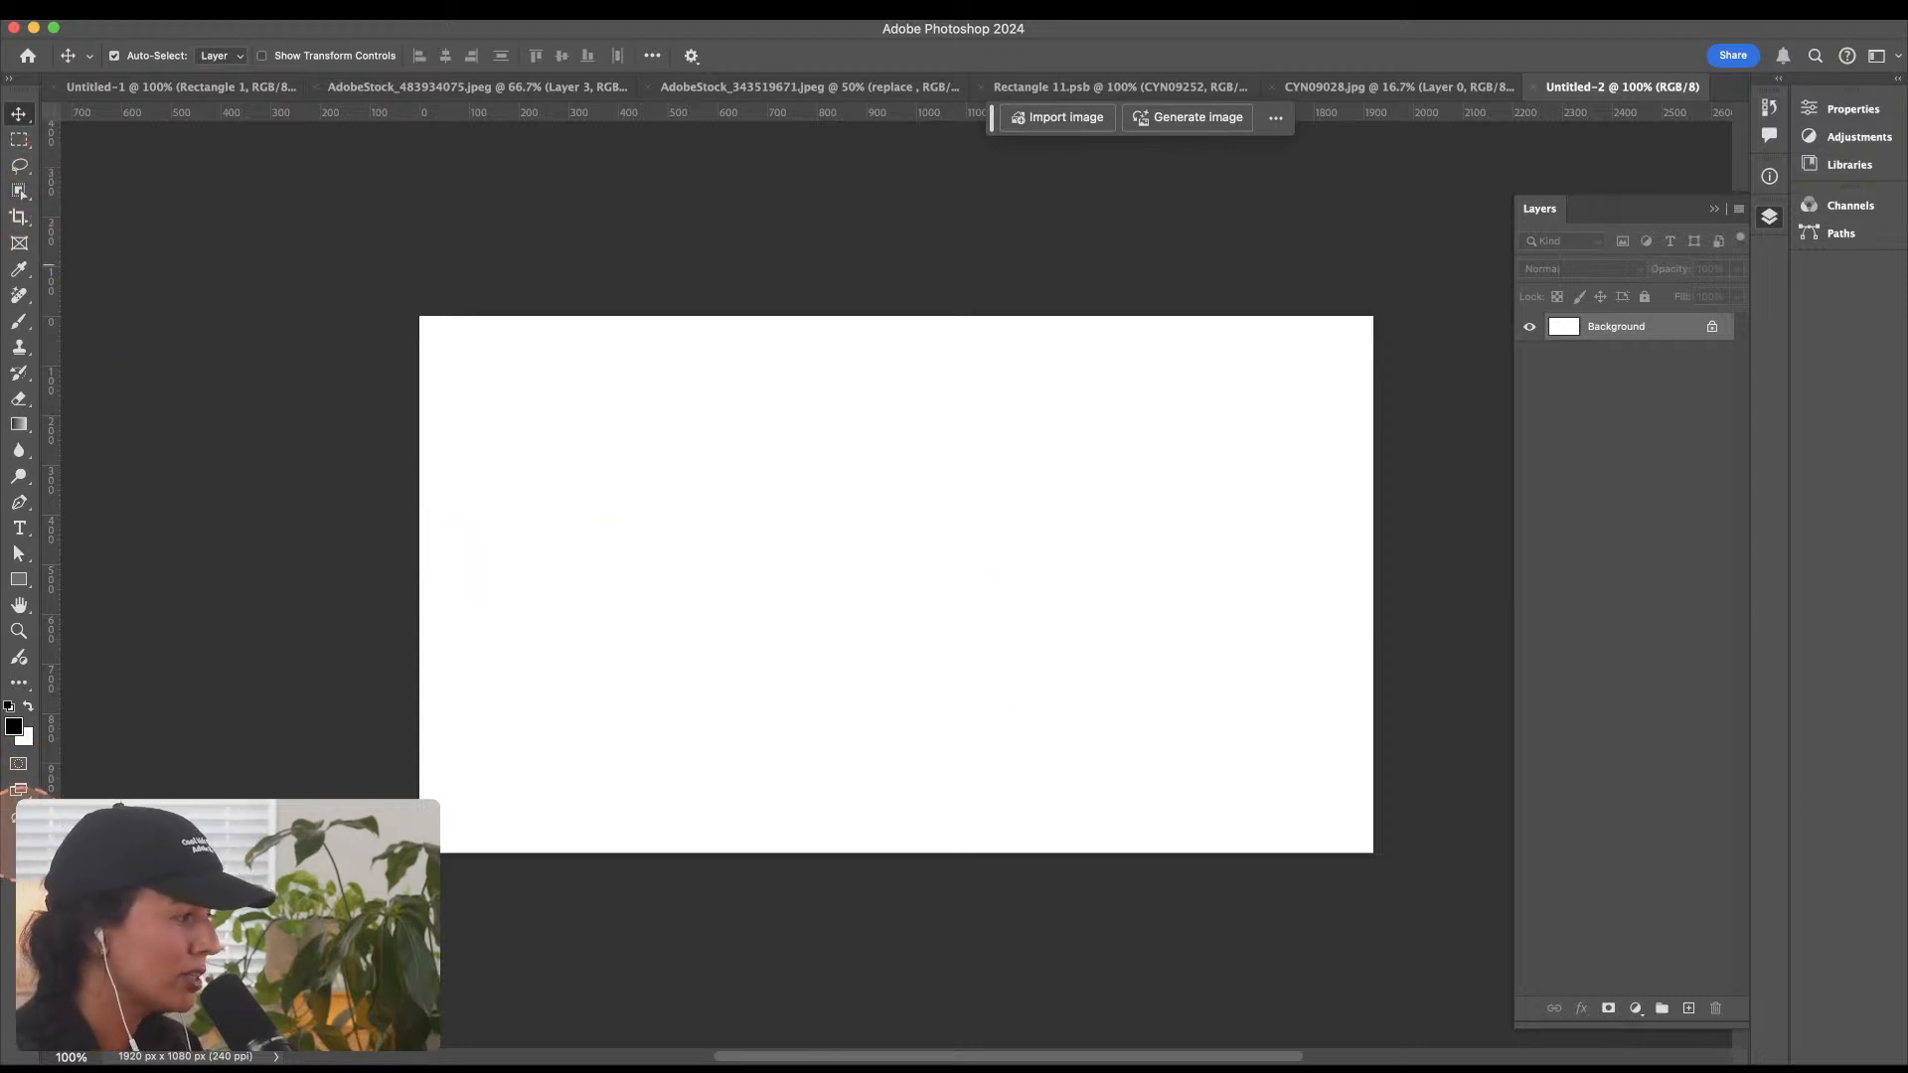
Step: Open Generate Image for the blank document and look through the prompt inspiration samples
key(super)
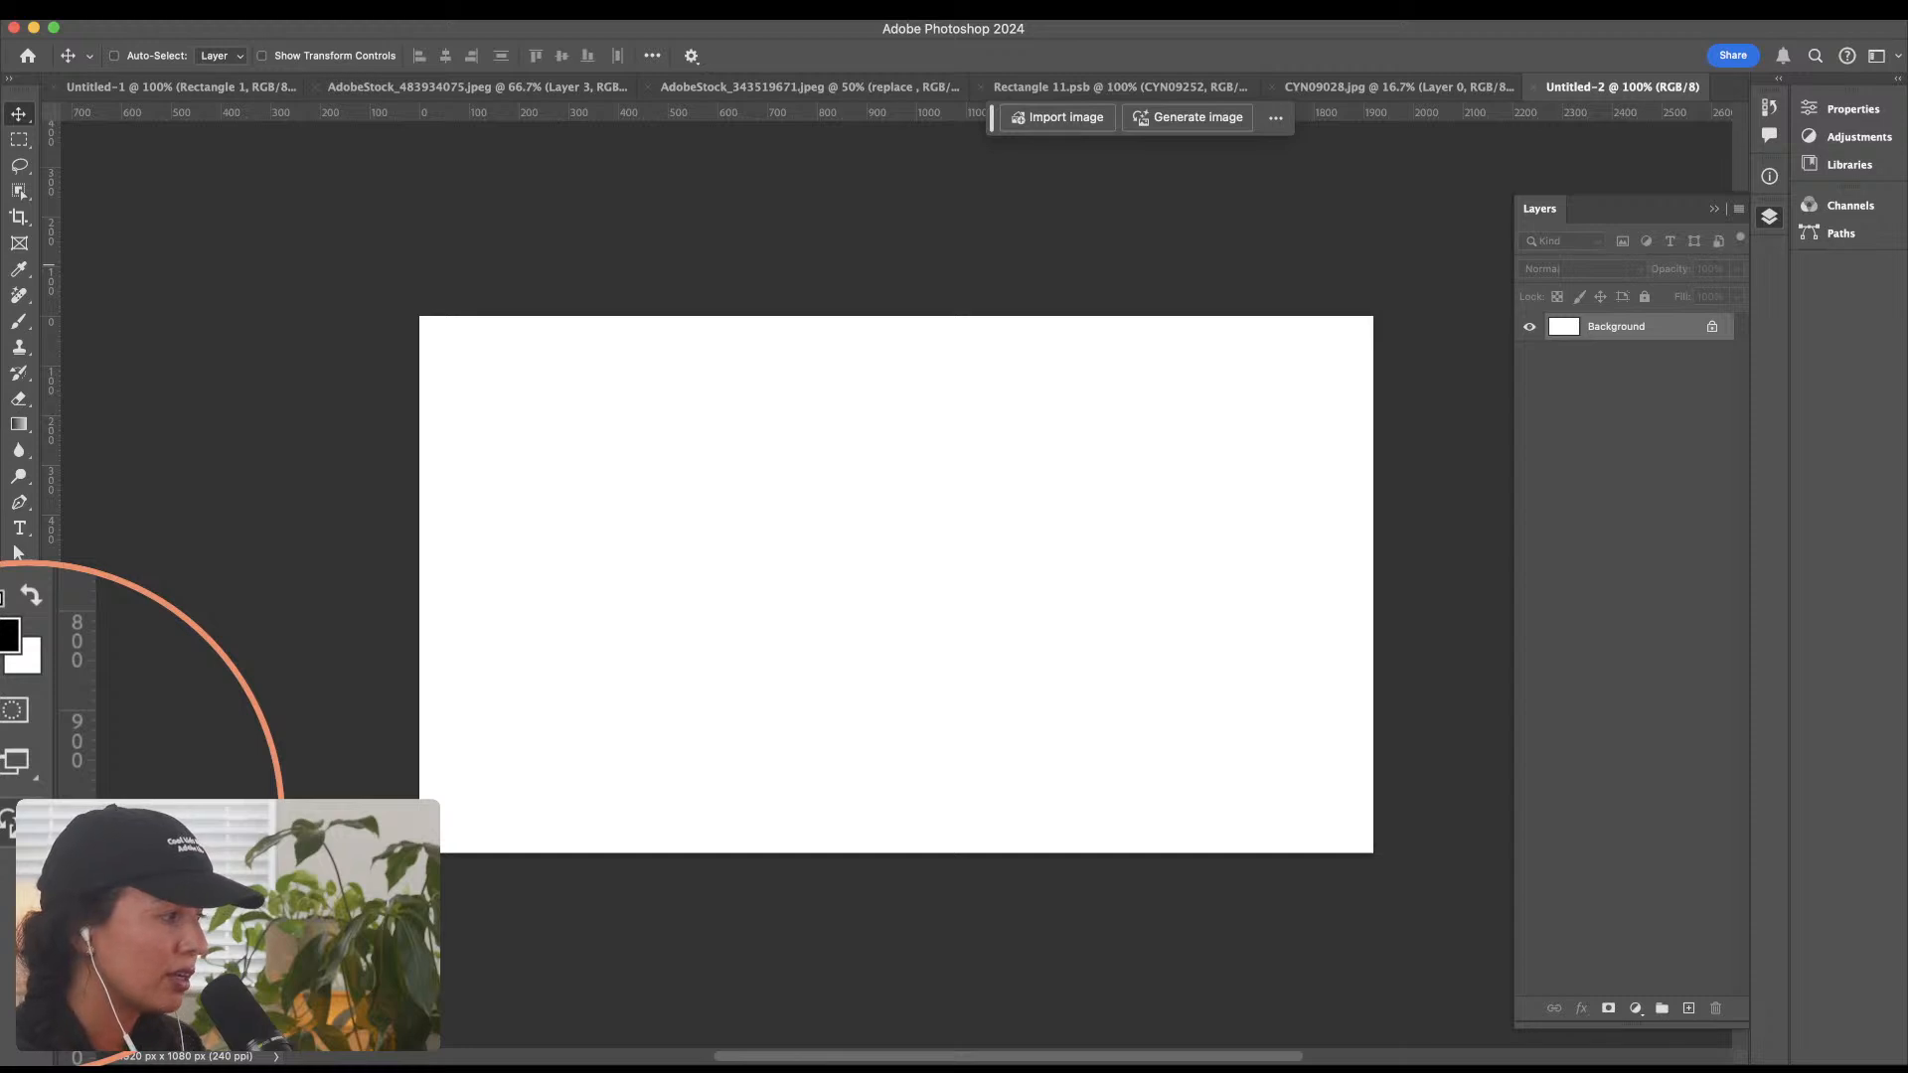
click(1187, 118)
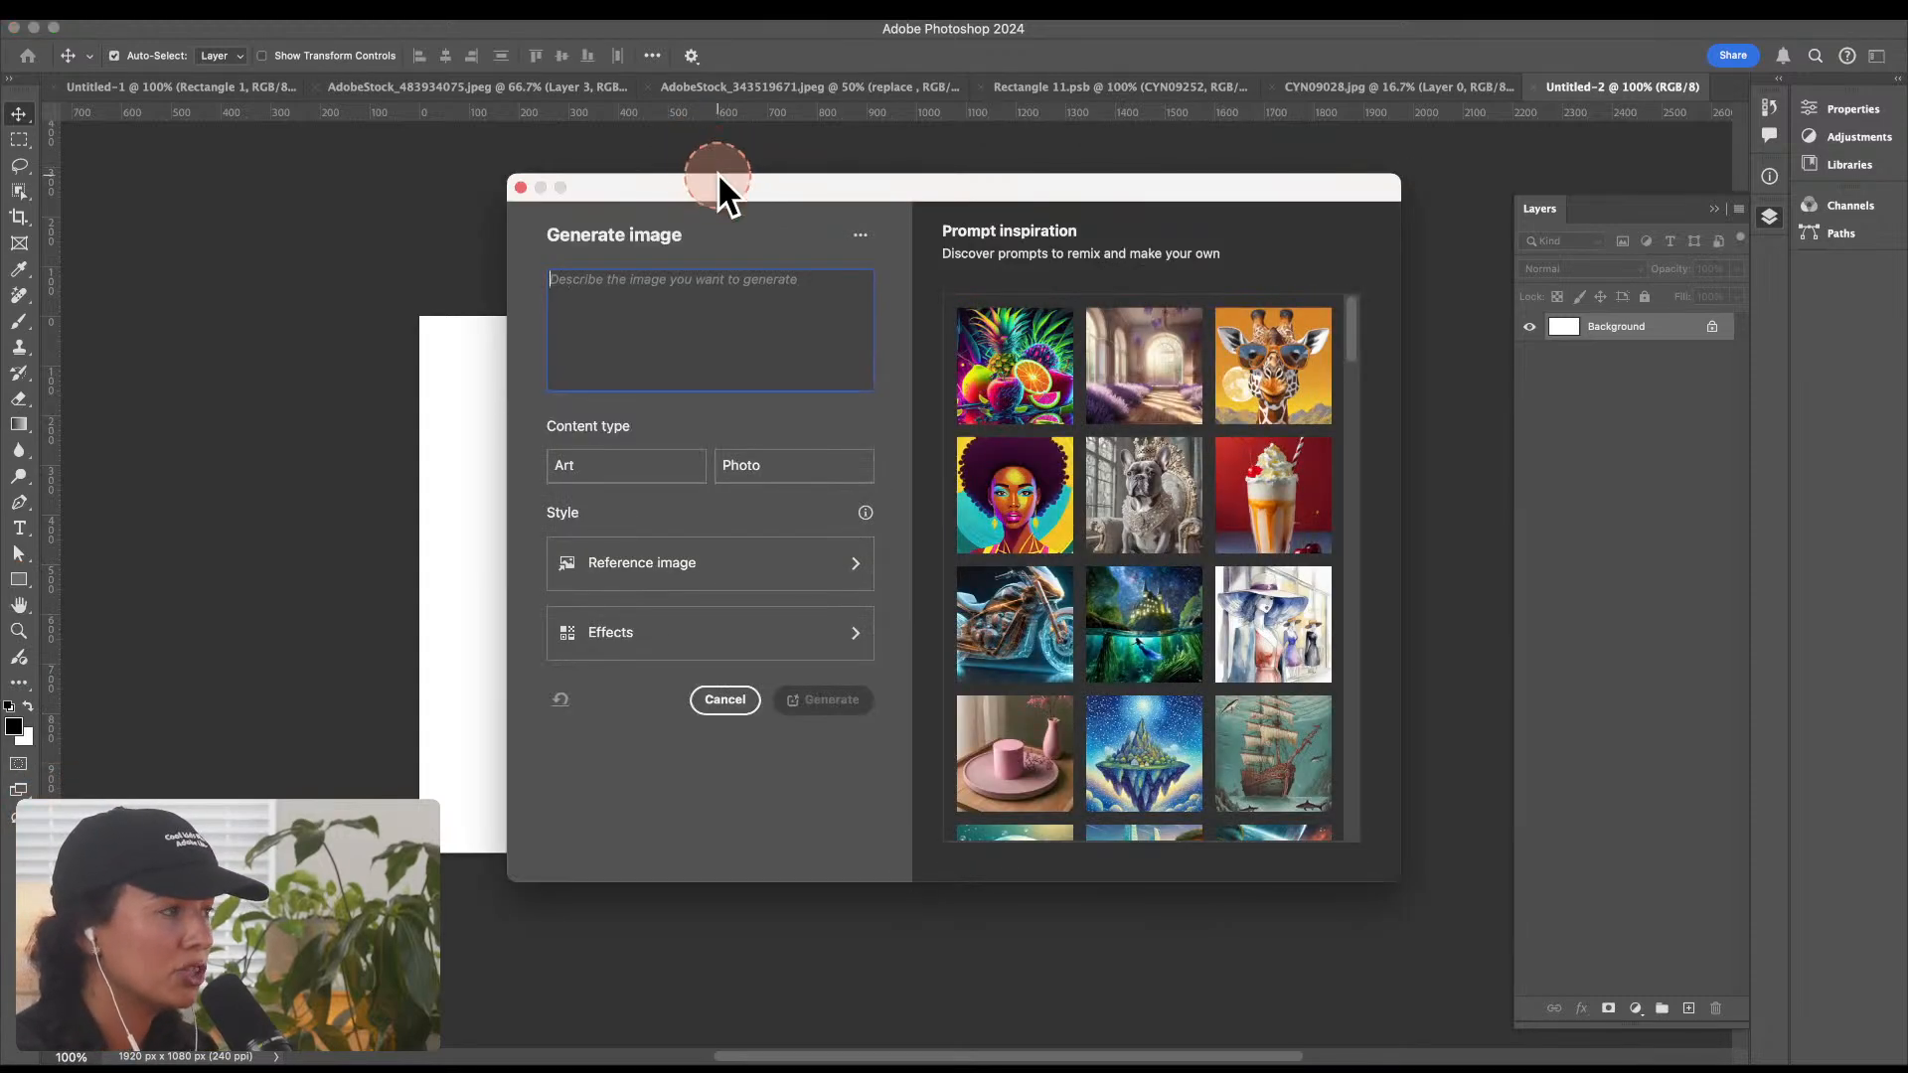
mouse_move(719, 177)
mouse_down()
mouse_move(809, 155)
mouse_move(747, 164)
mouse_up()
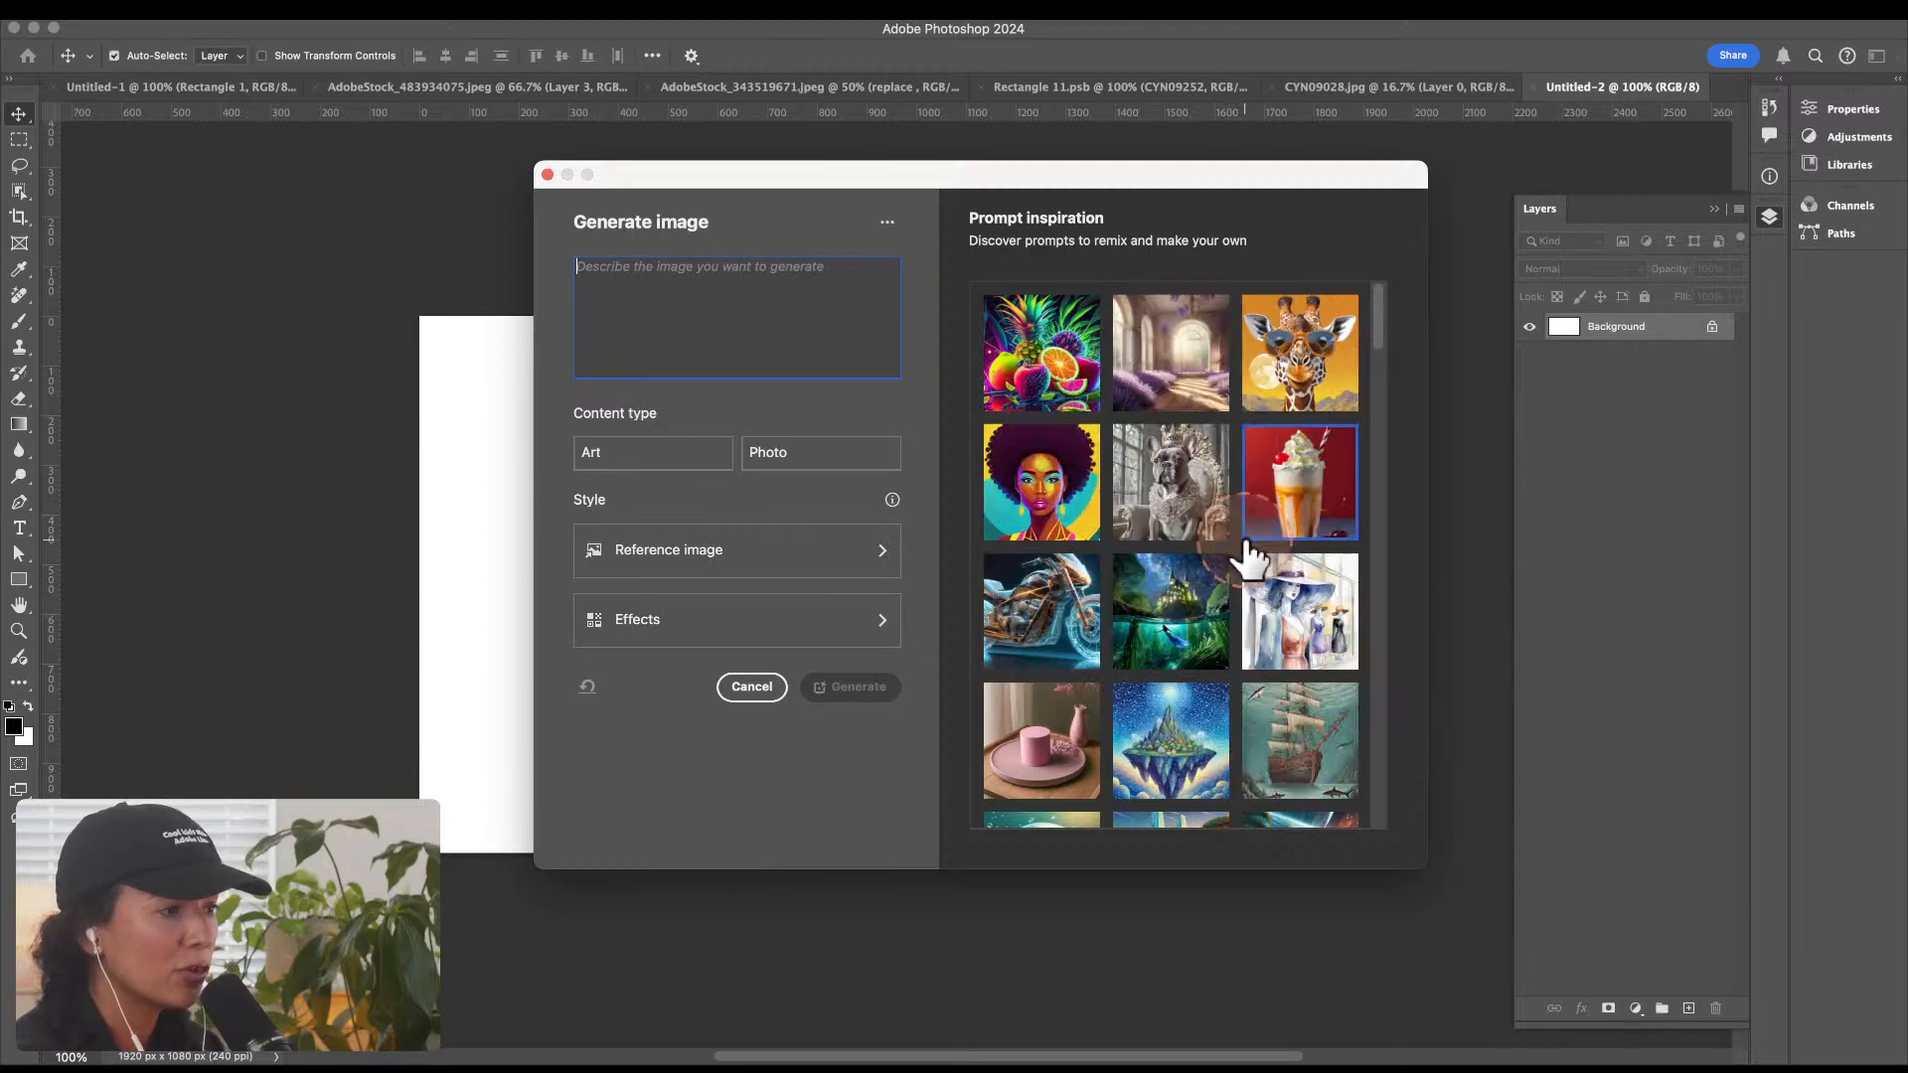
scroll(1249, 554, down, 4)
scroll(1249, 562, down, 7)
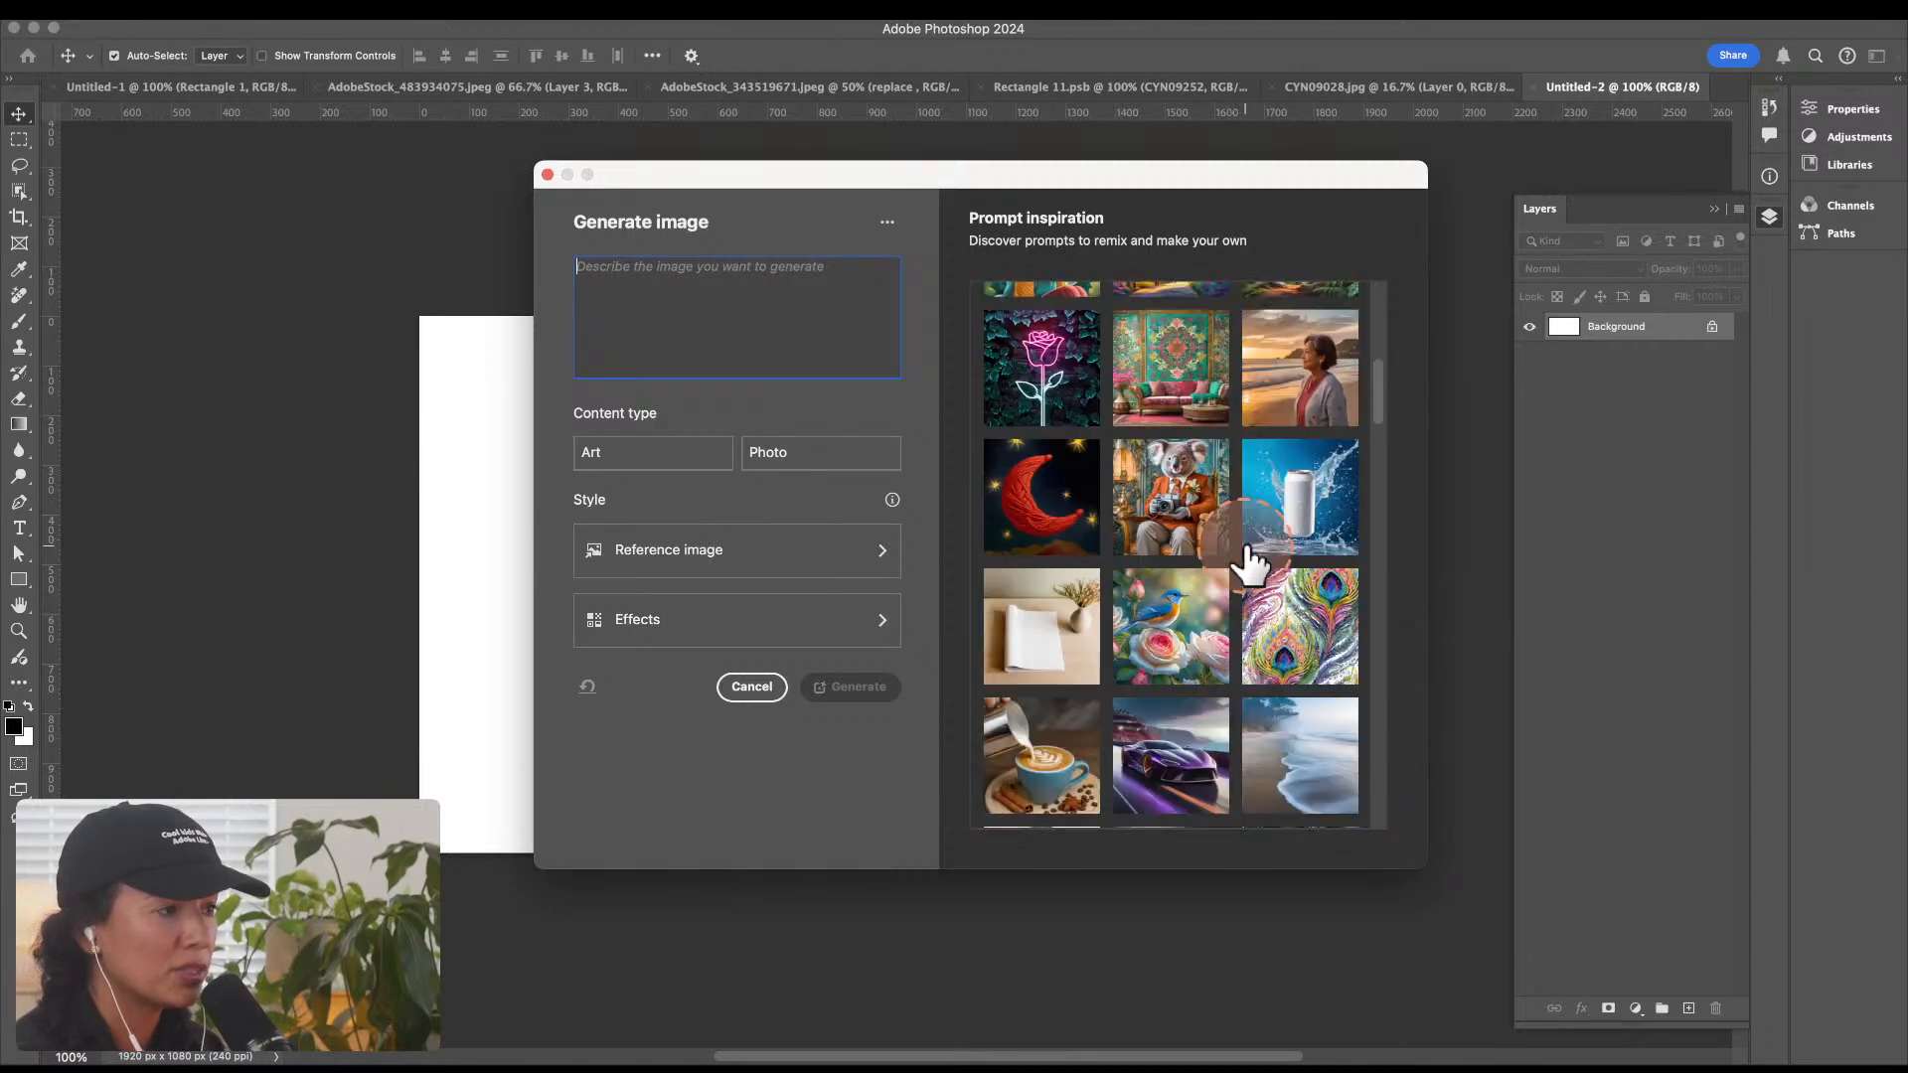
scroll(1249, 563, down, 6)
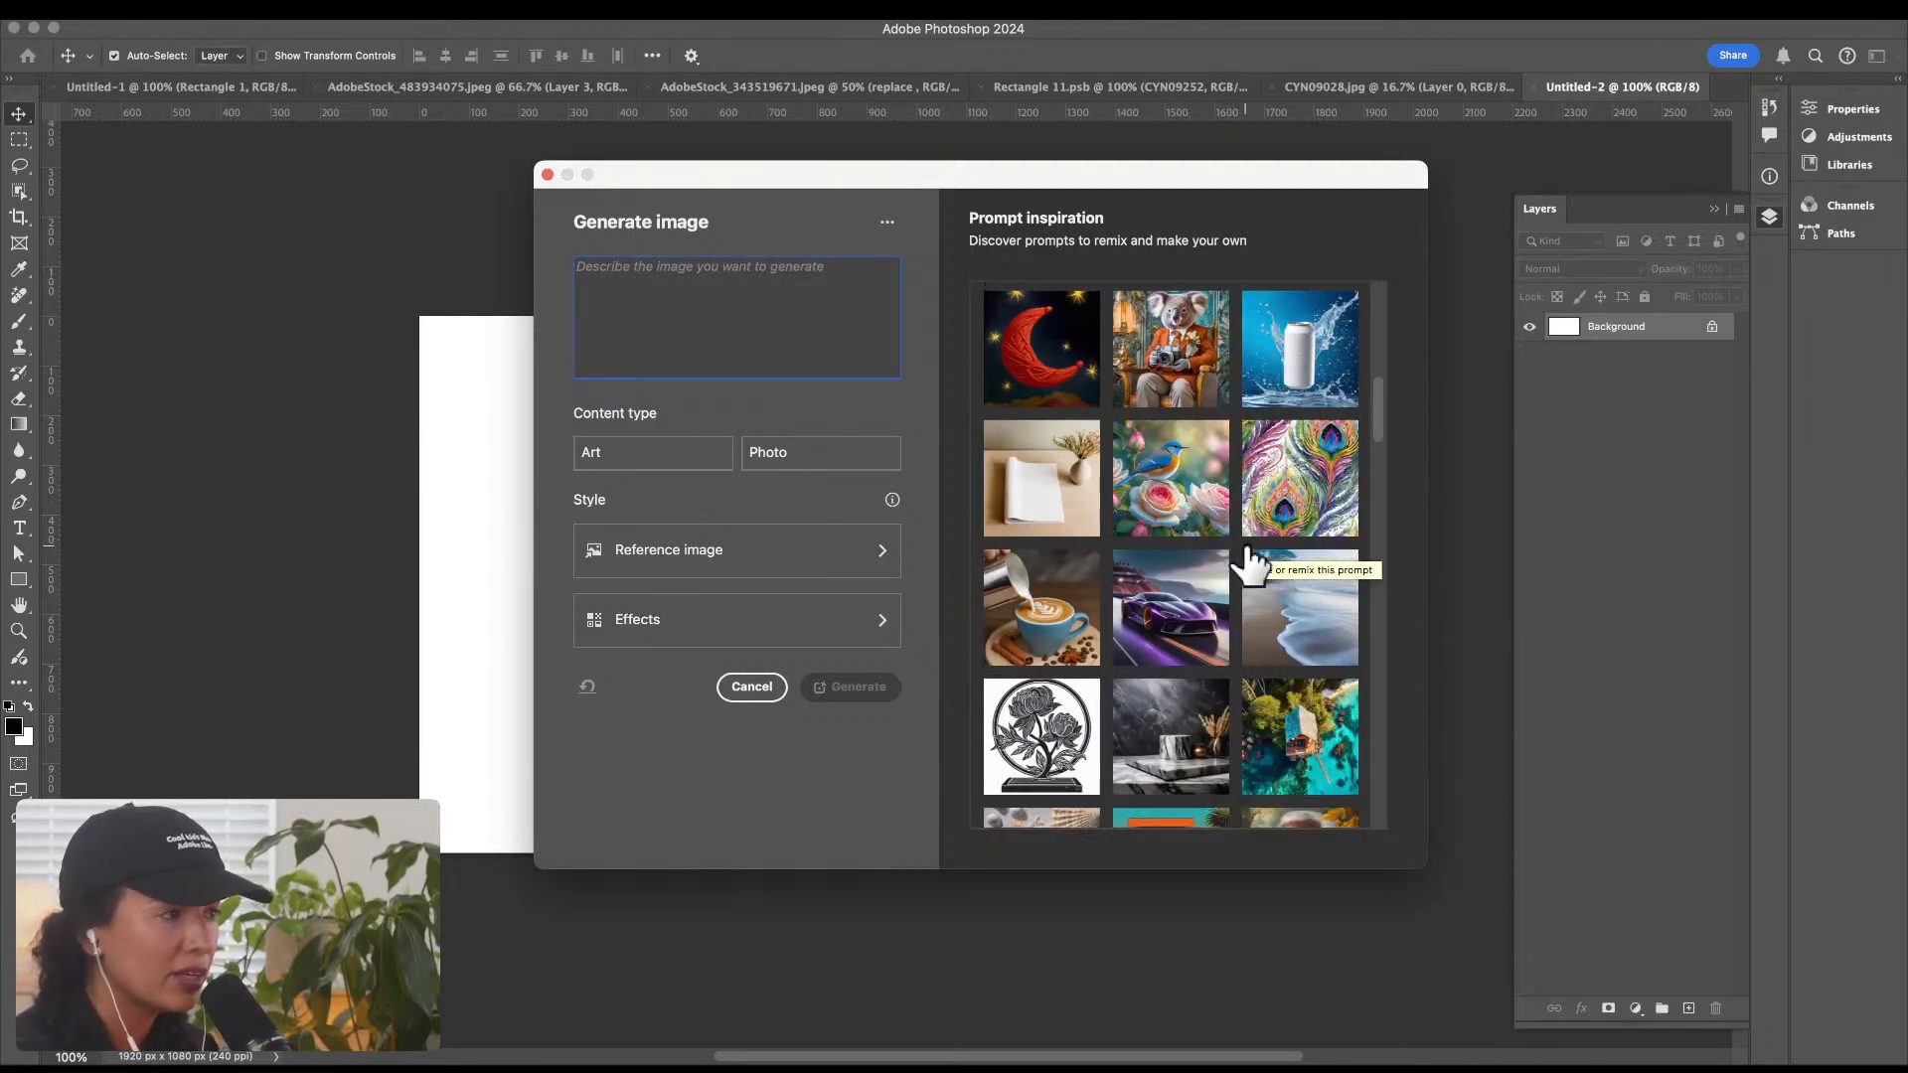
scroll(1249, 563, down, 4)
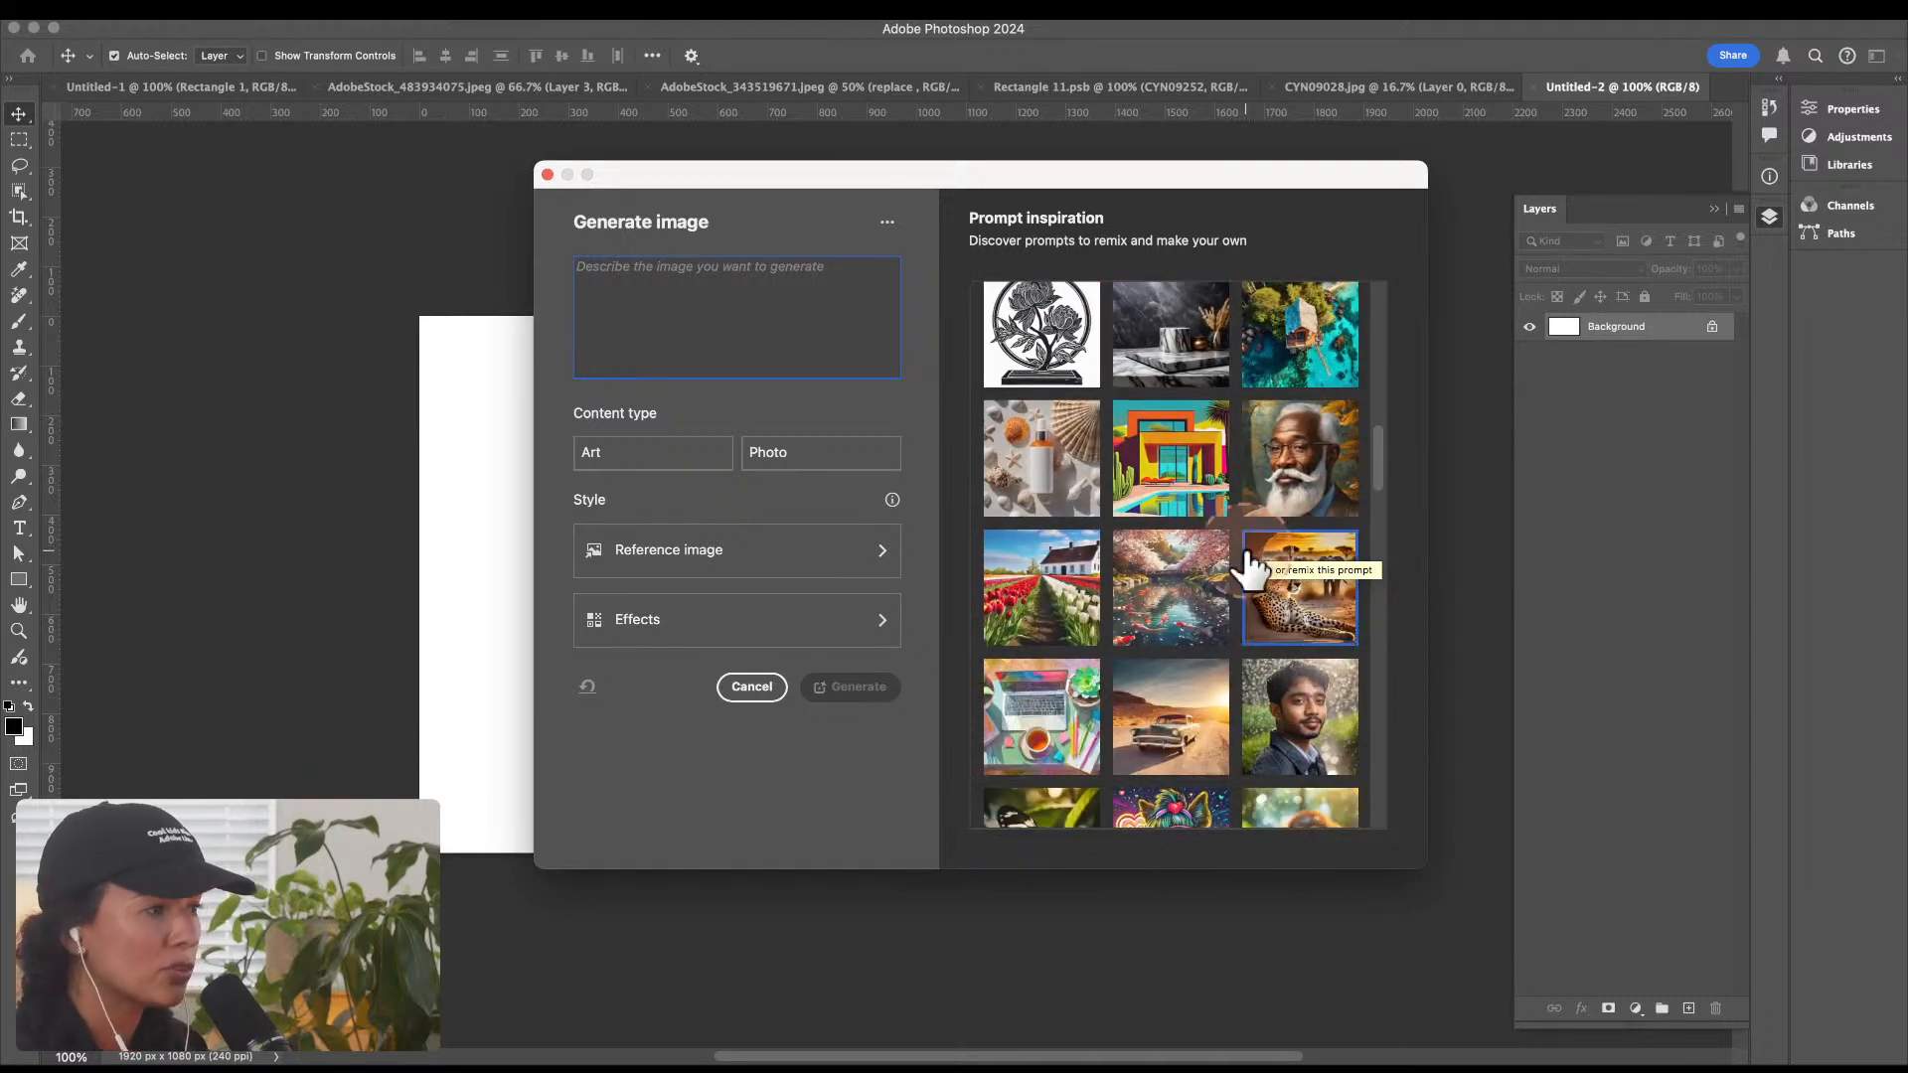
scroll(1249, 564, down, 1)
click(1249, 564)
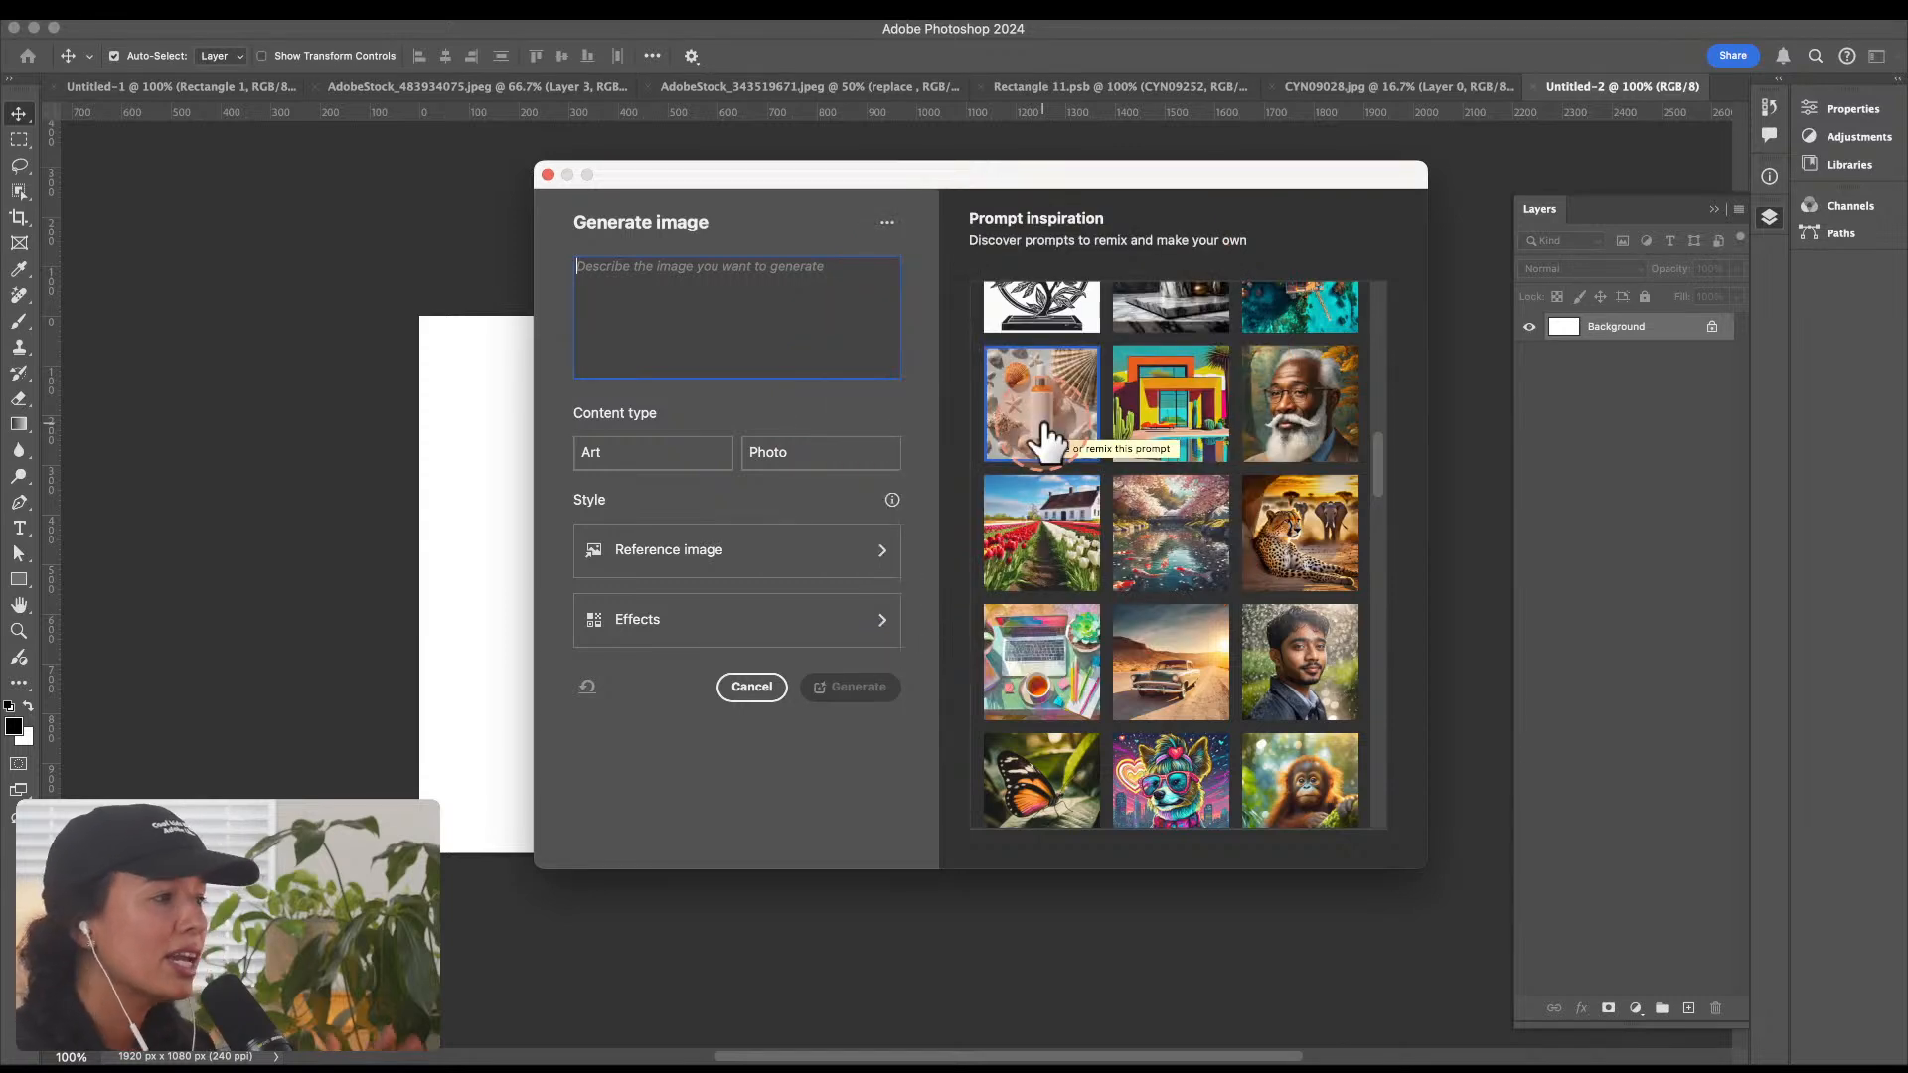
Step: Open the reference image options, look through the style gallery, and start choosing a custom reference image
click(793, 518)
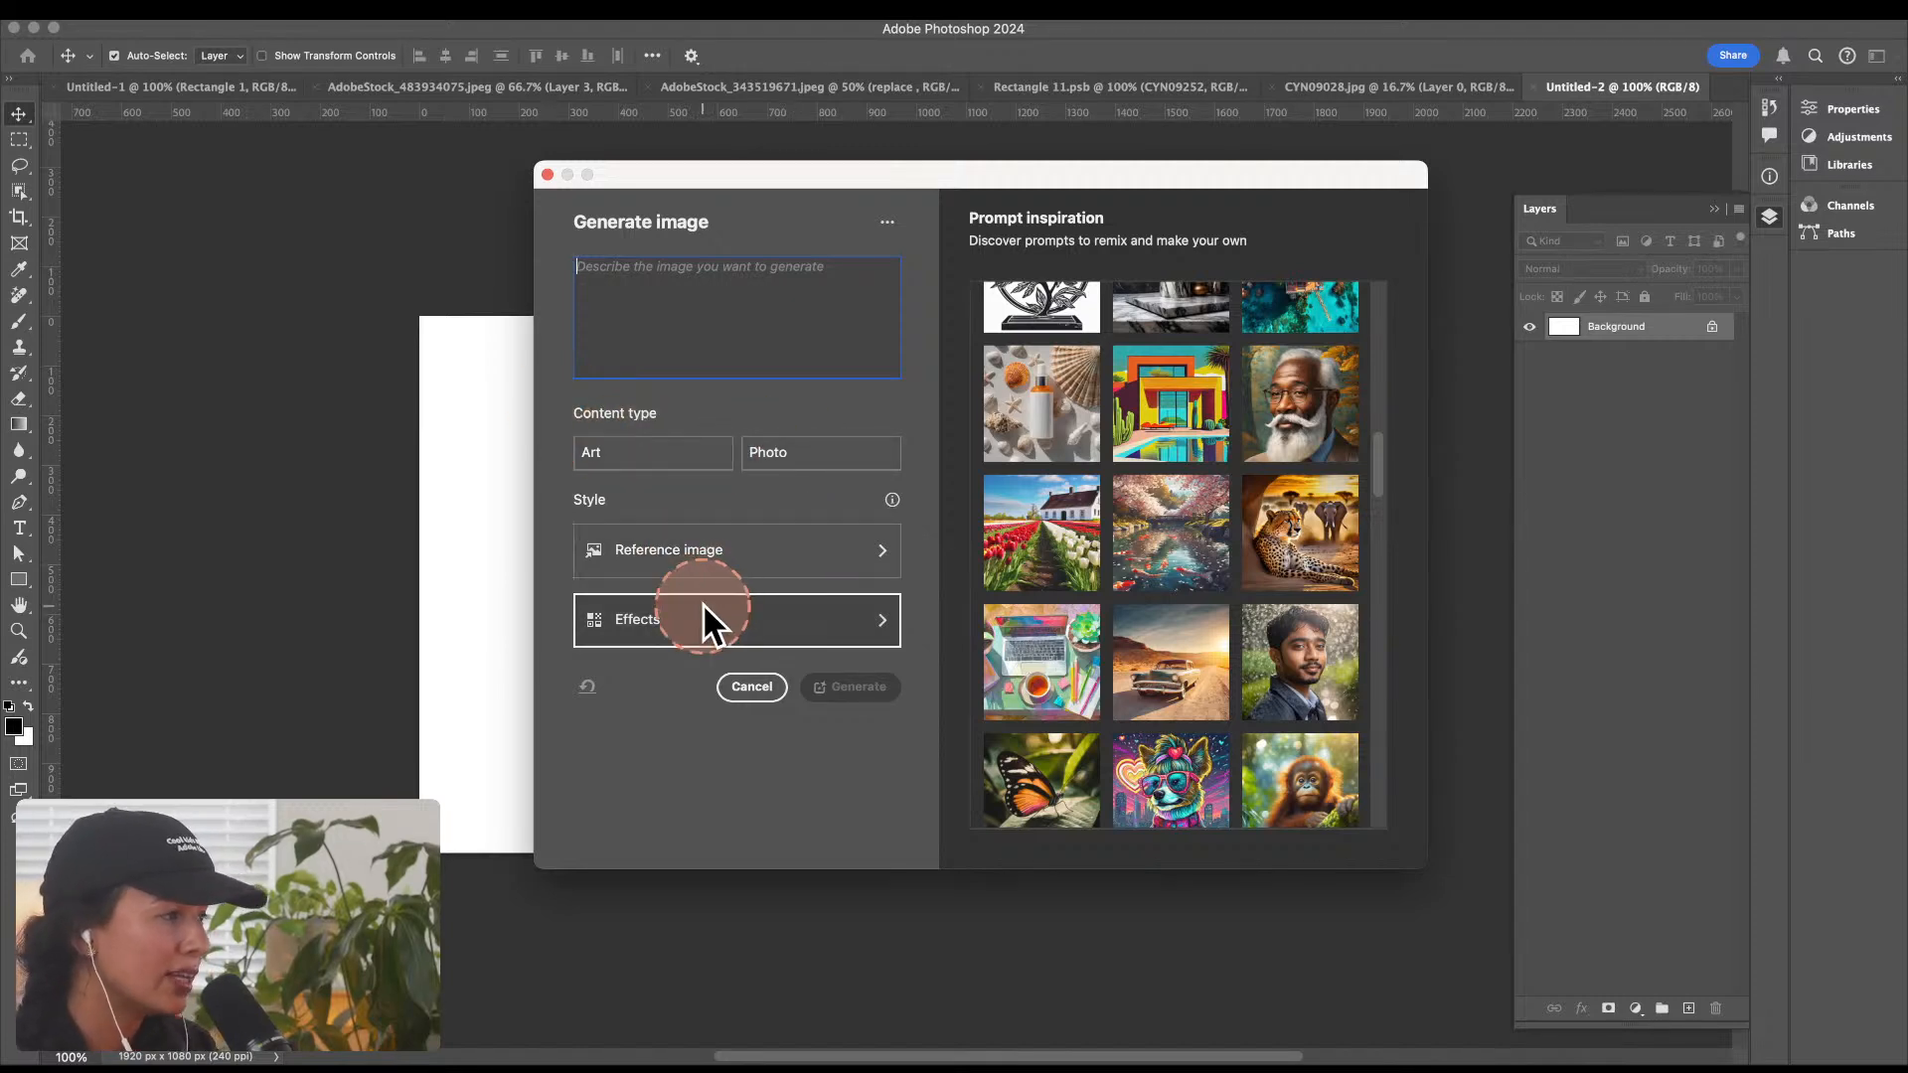
click(695, 534)
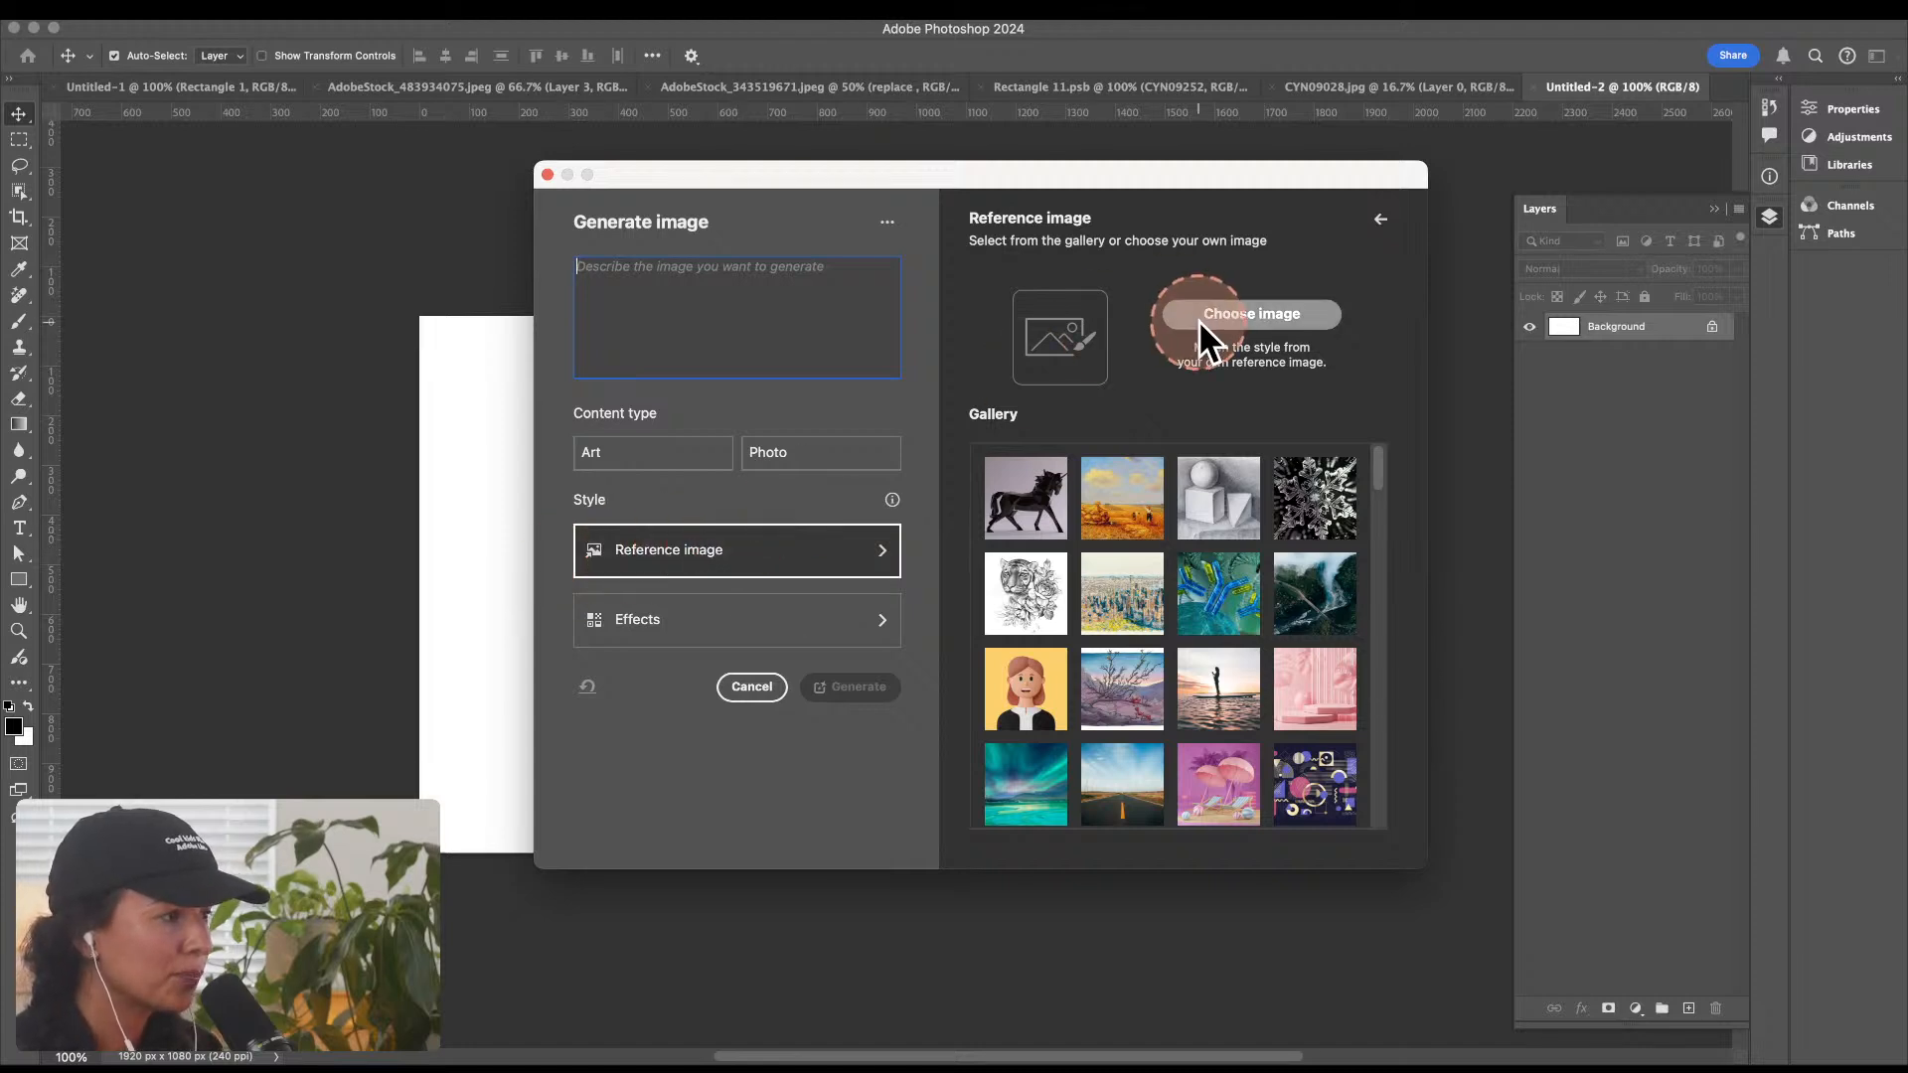
scroll(1198, 417, down, 2)
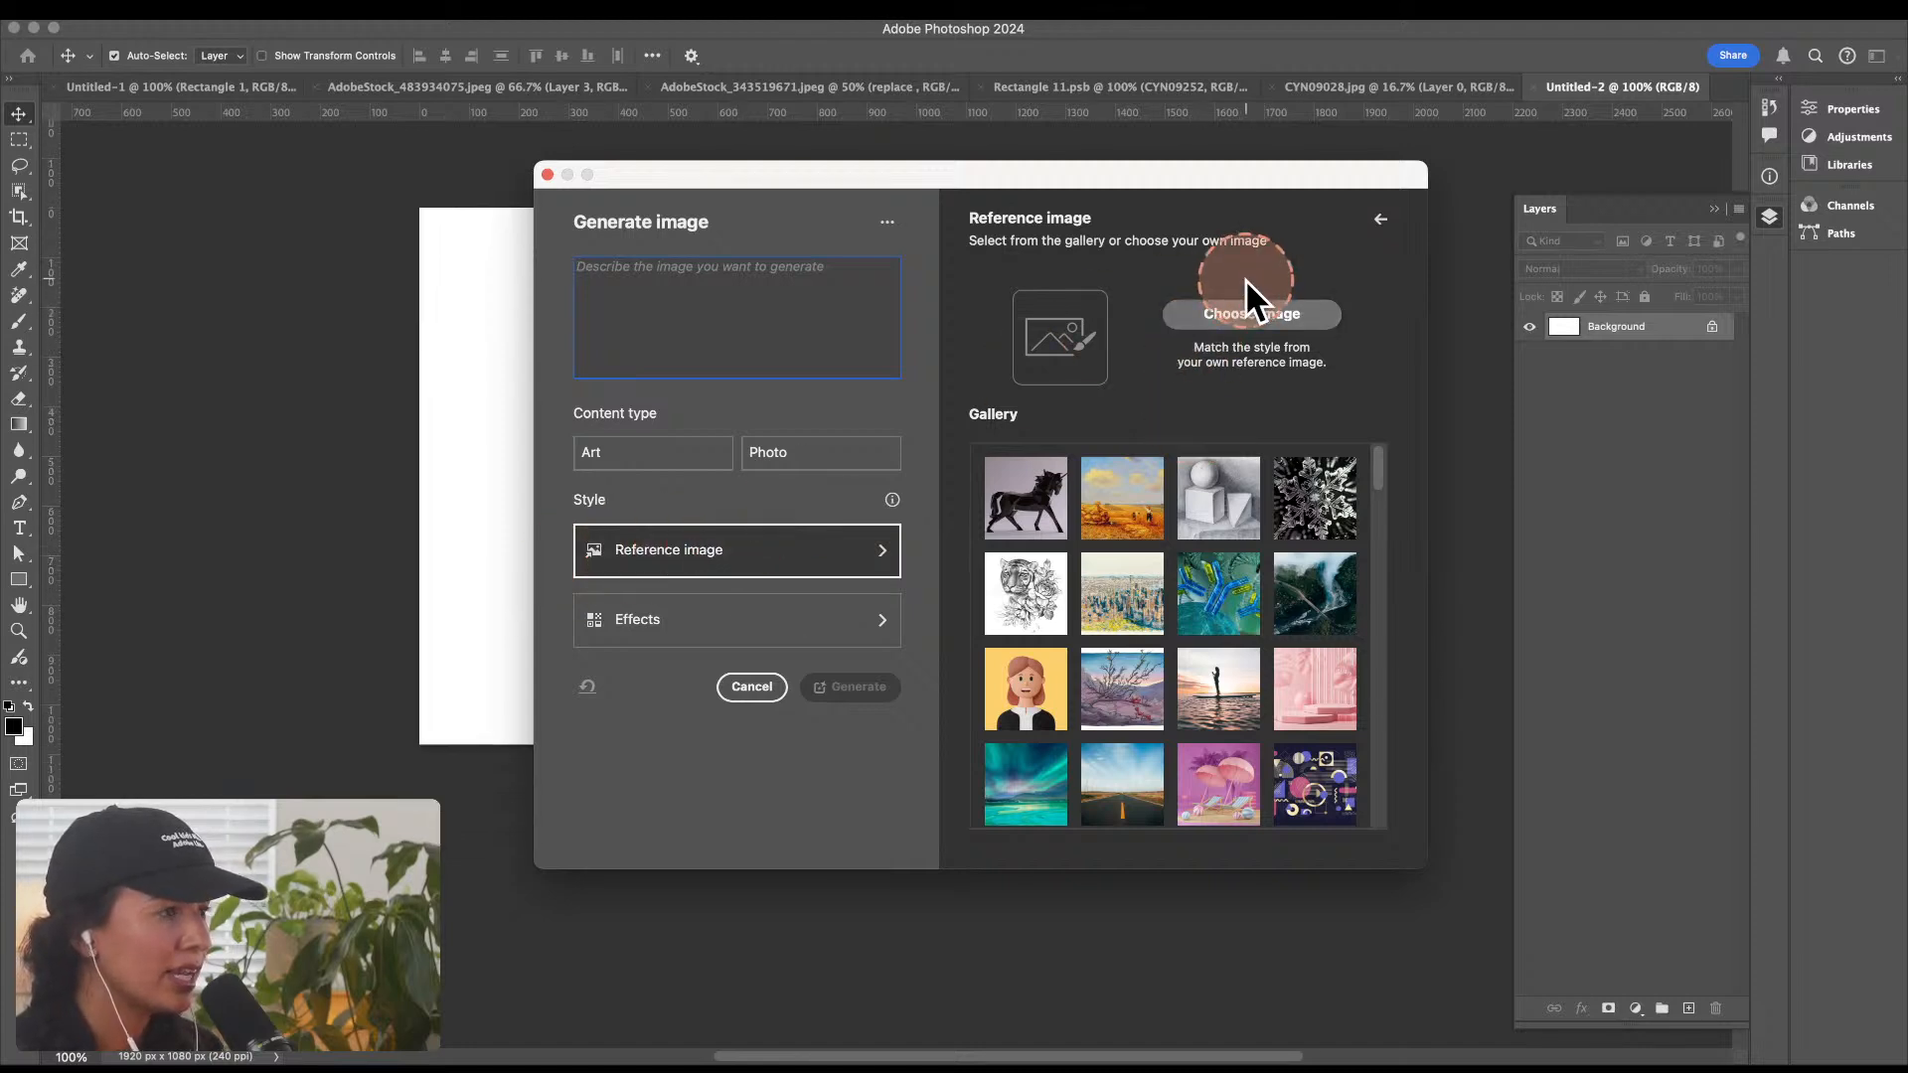
scroll(1216, 608, down, 3)
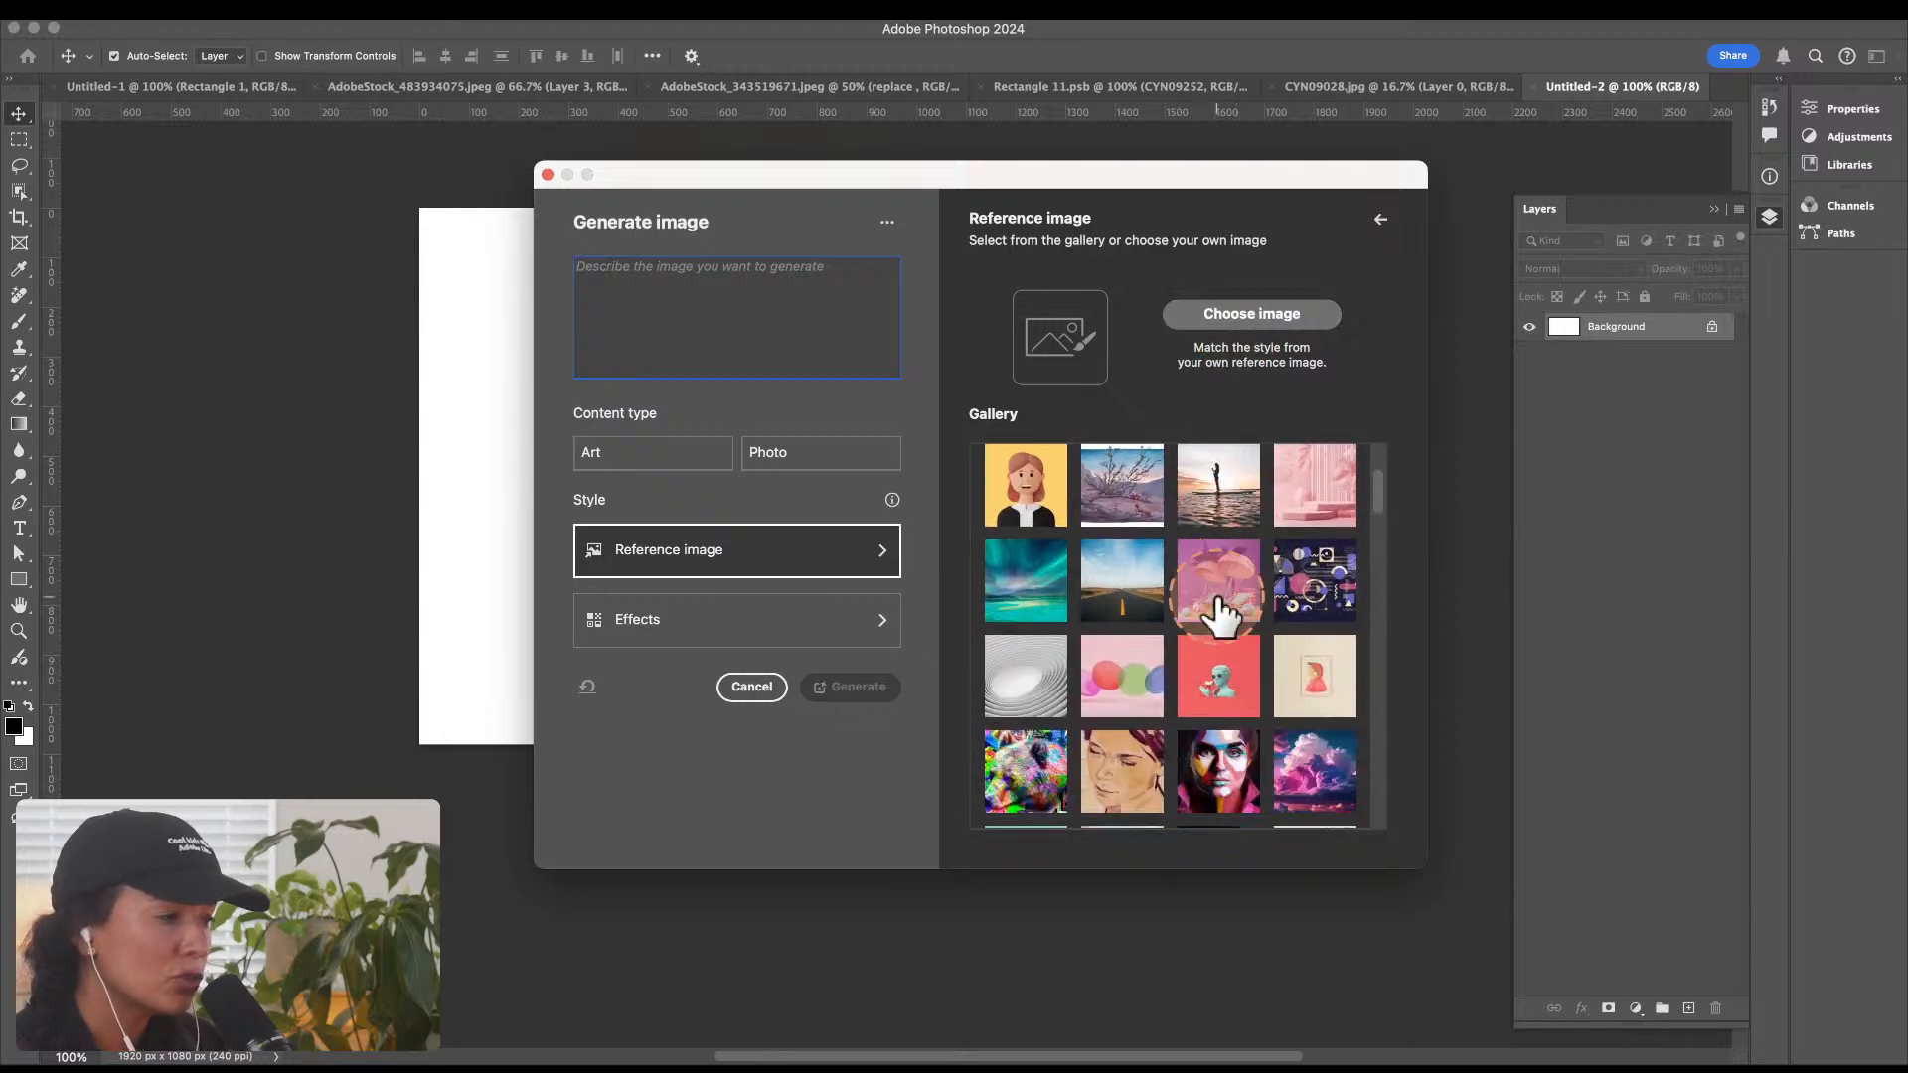
scroll(1218, 601, down, 4)
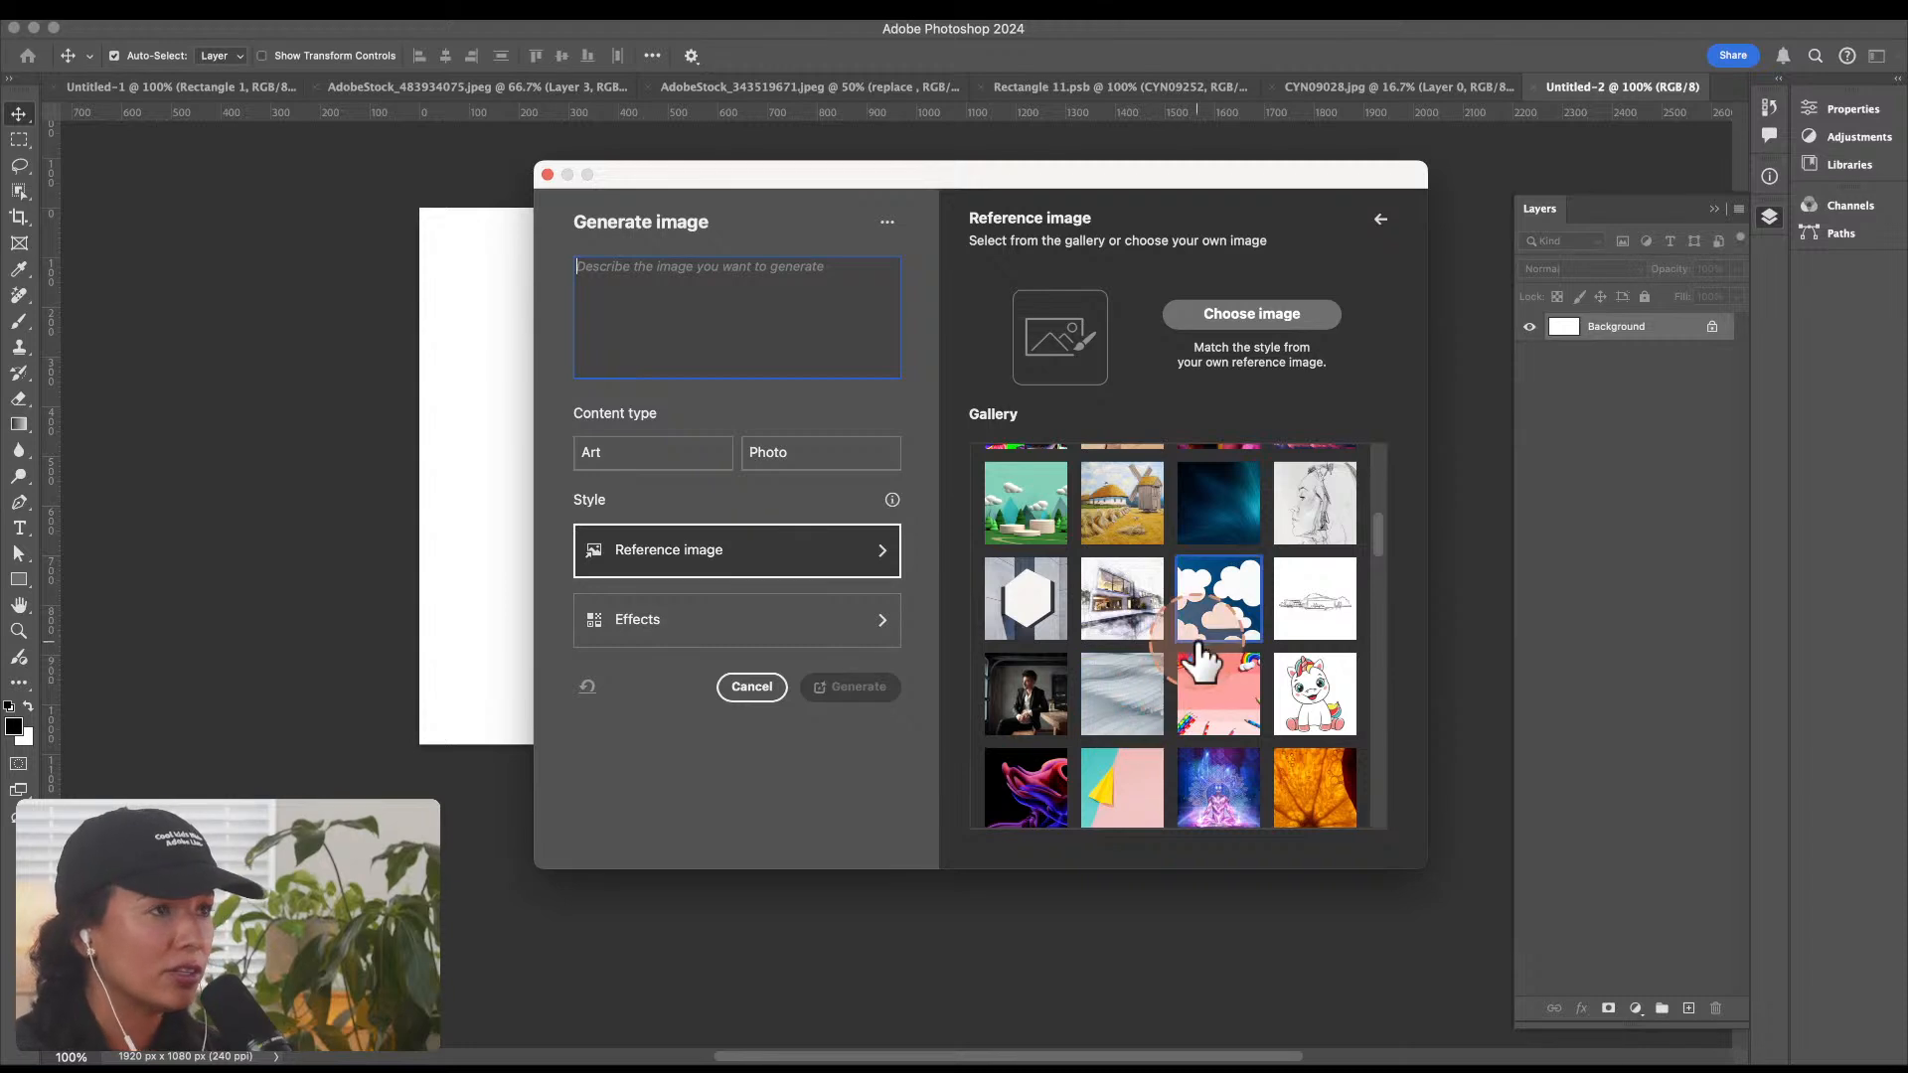
scroll(1202, 666, down, 4)
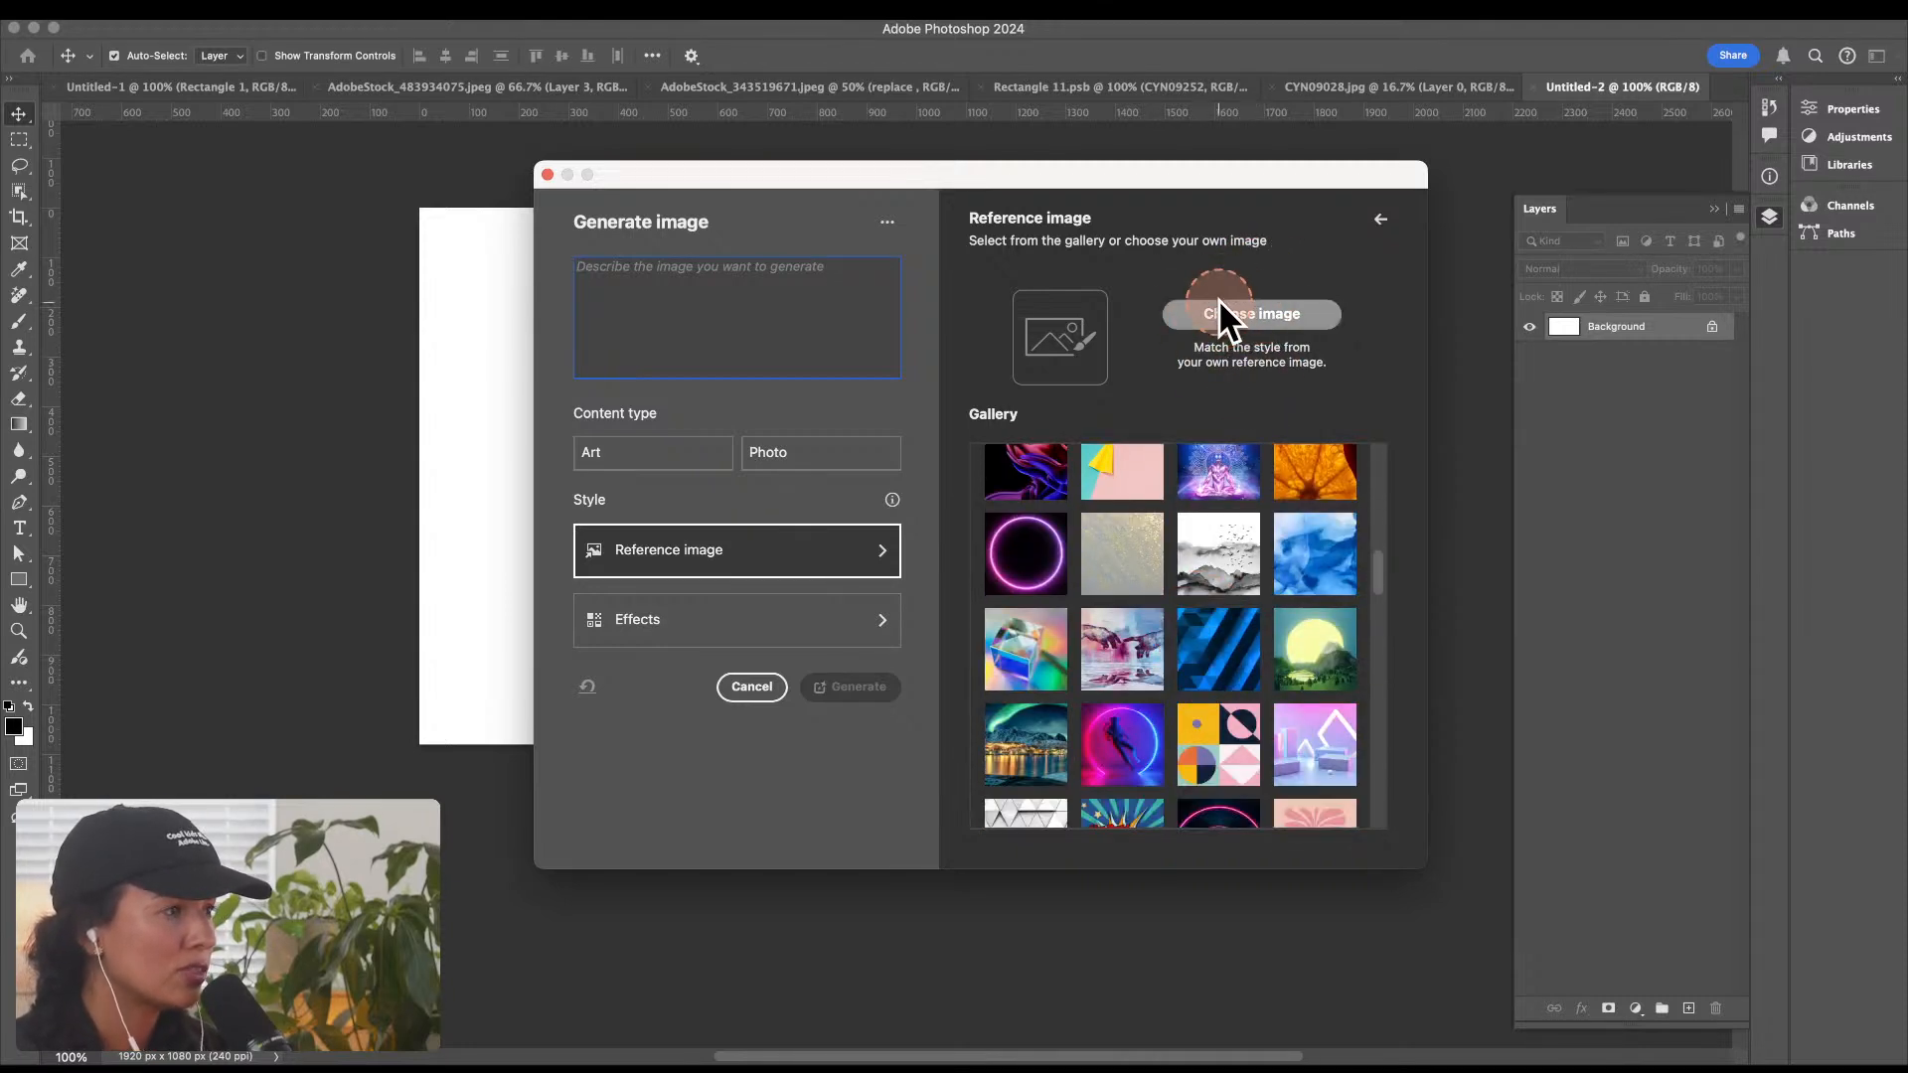
click(1252, 313)
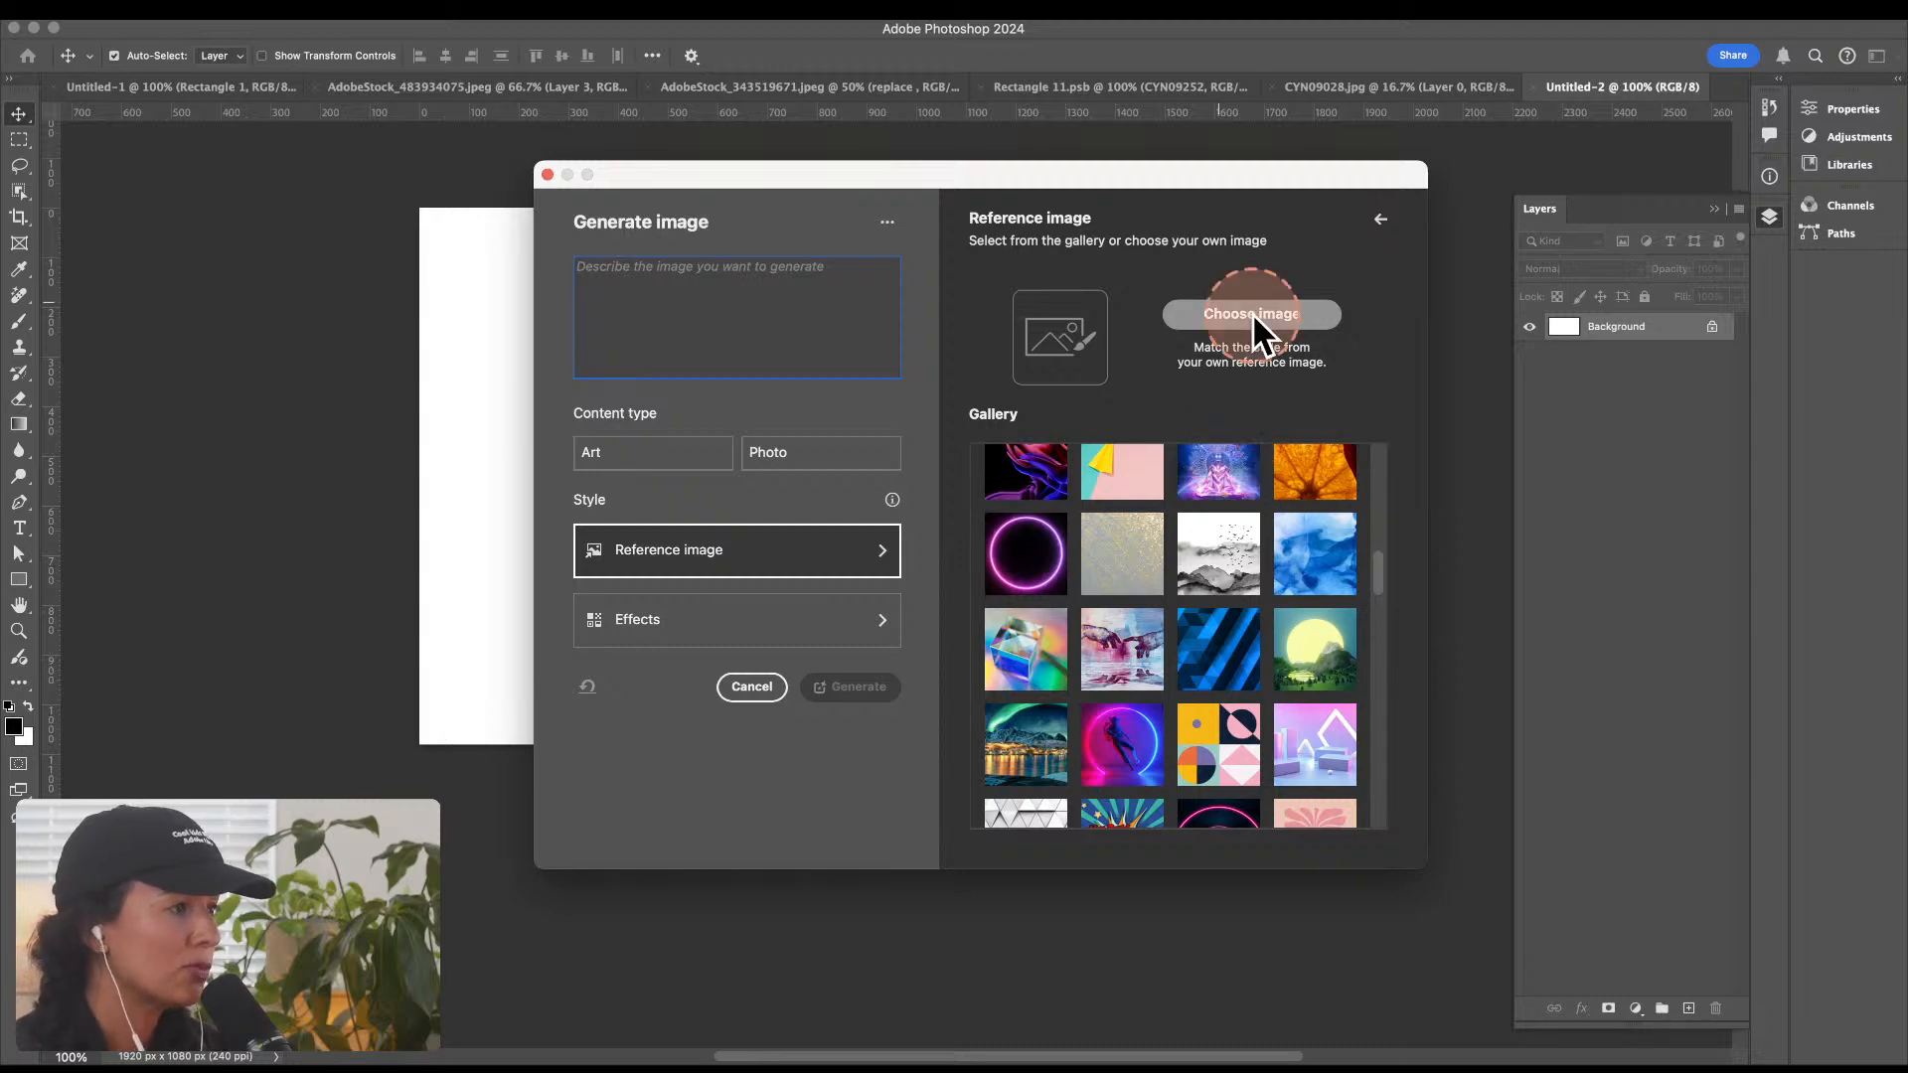
drag(904, 124, 1906, 556)
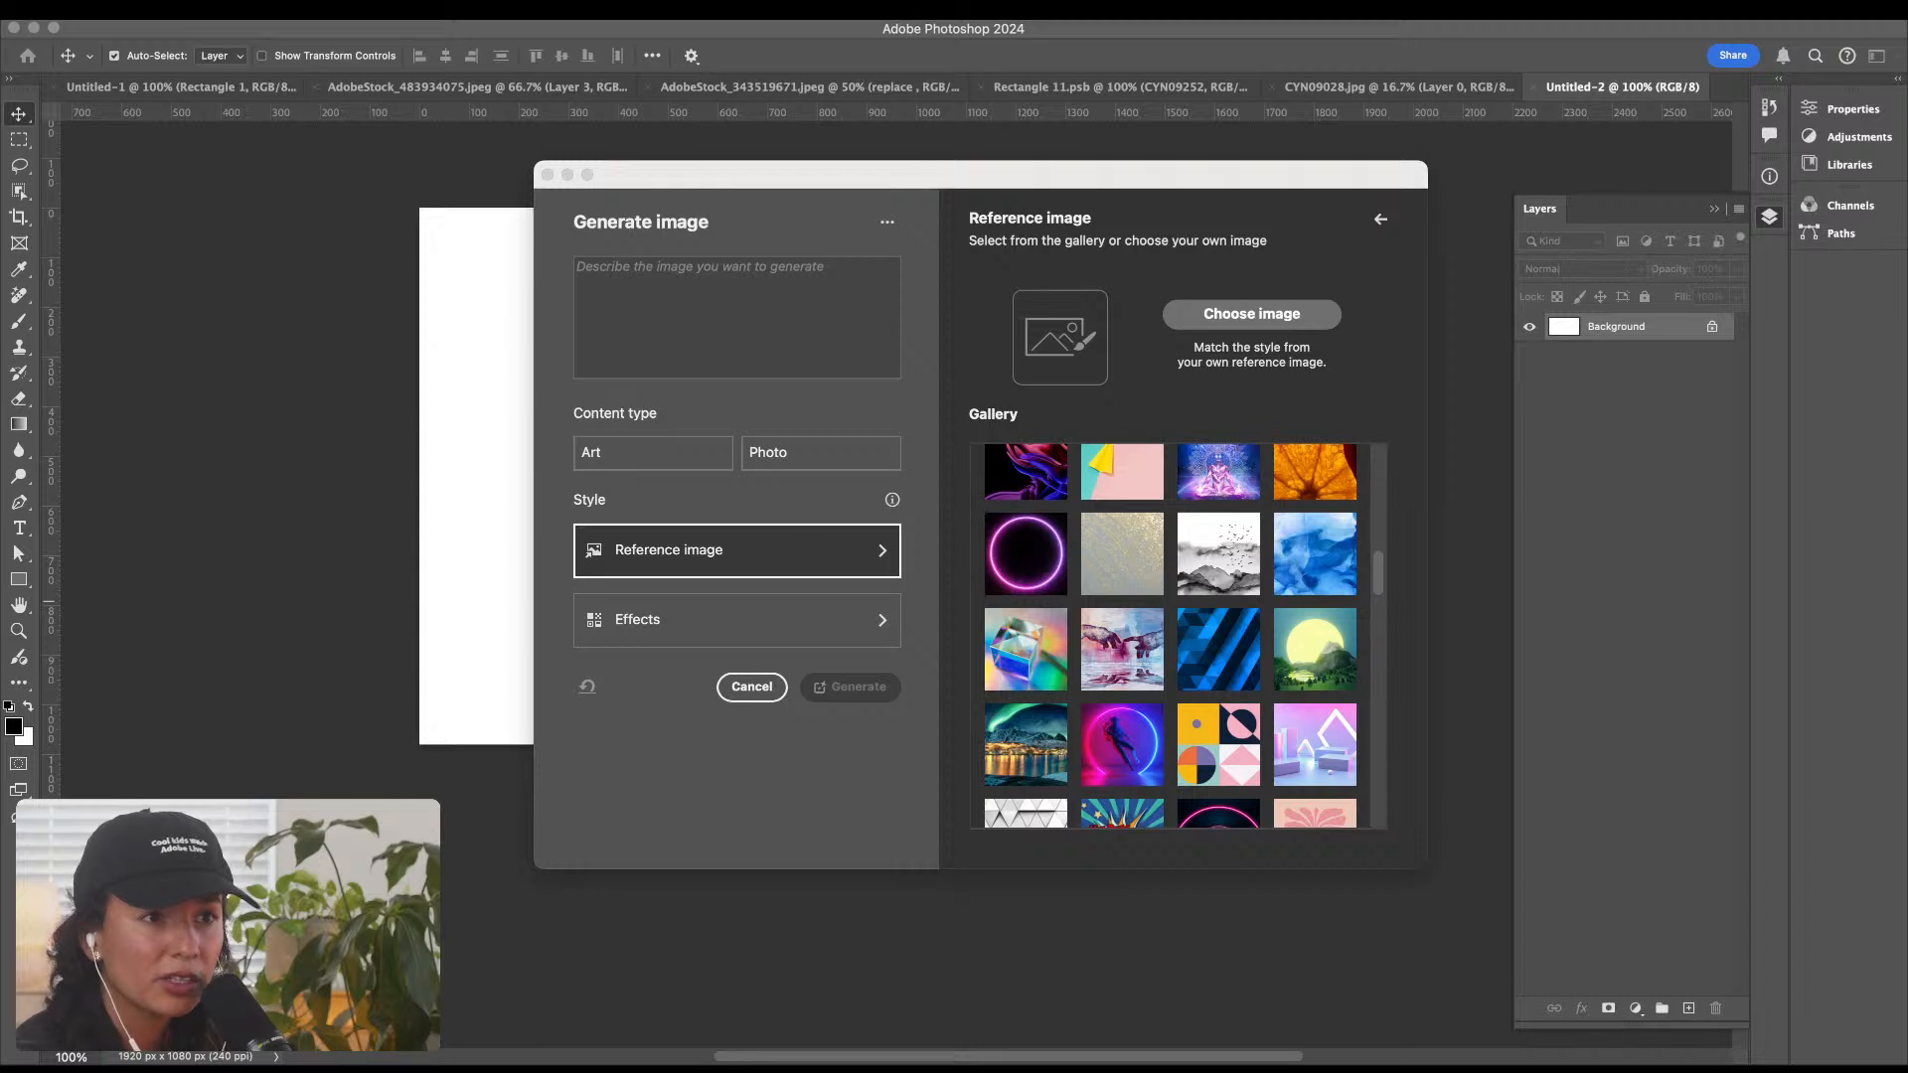
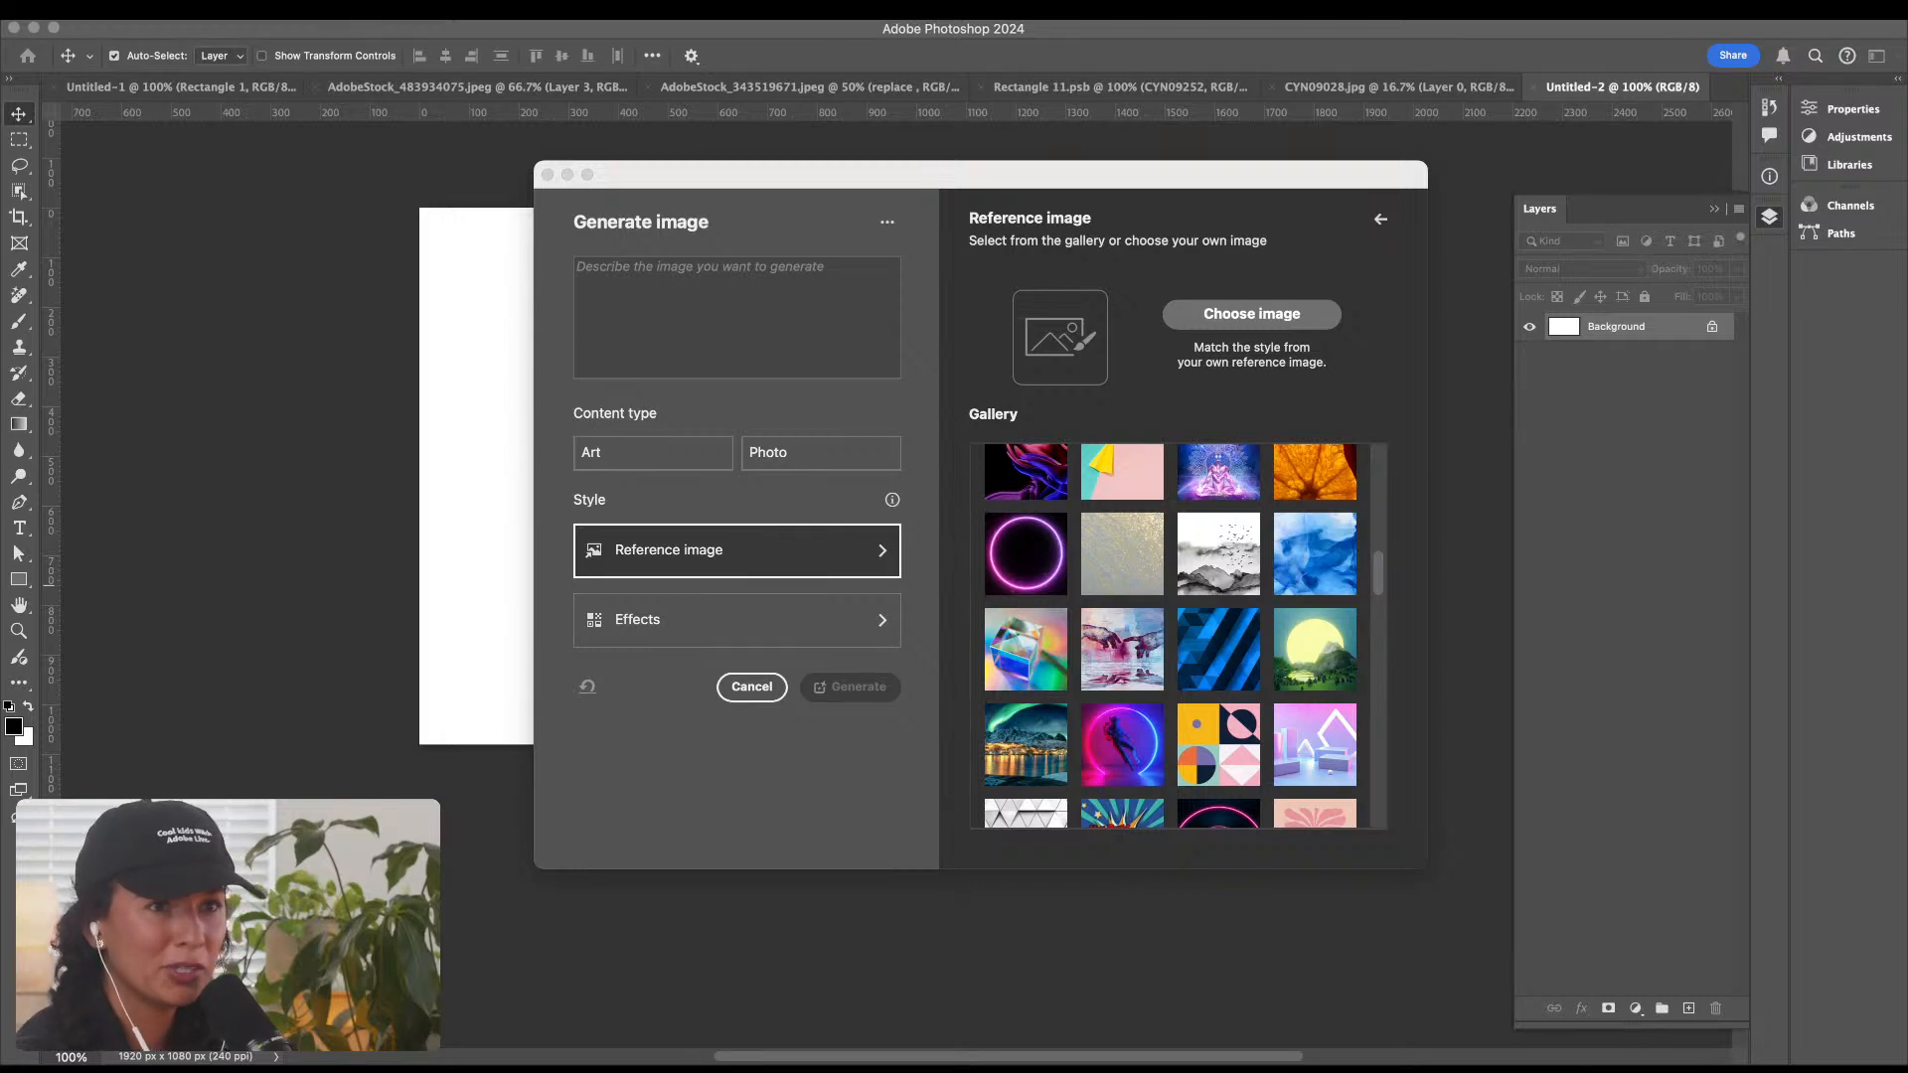
Step: Preview the airport lounge photo PXL_20221020_191502723.jpg and use it as the custom reference image
drag(558, 30, 784, 21)
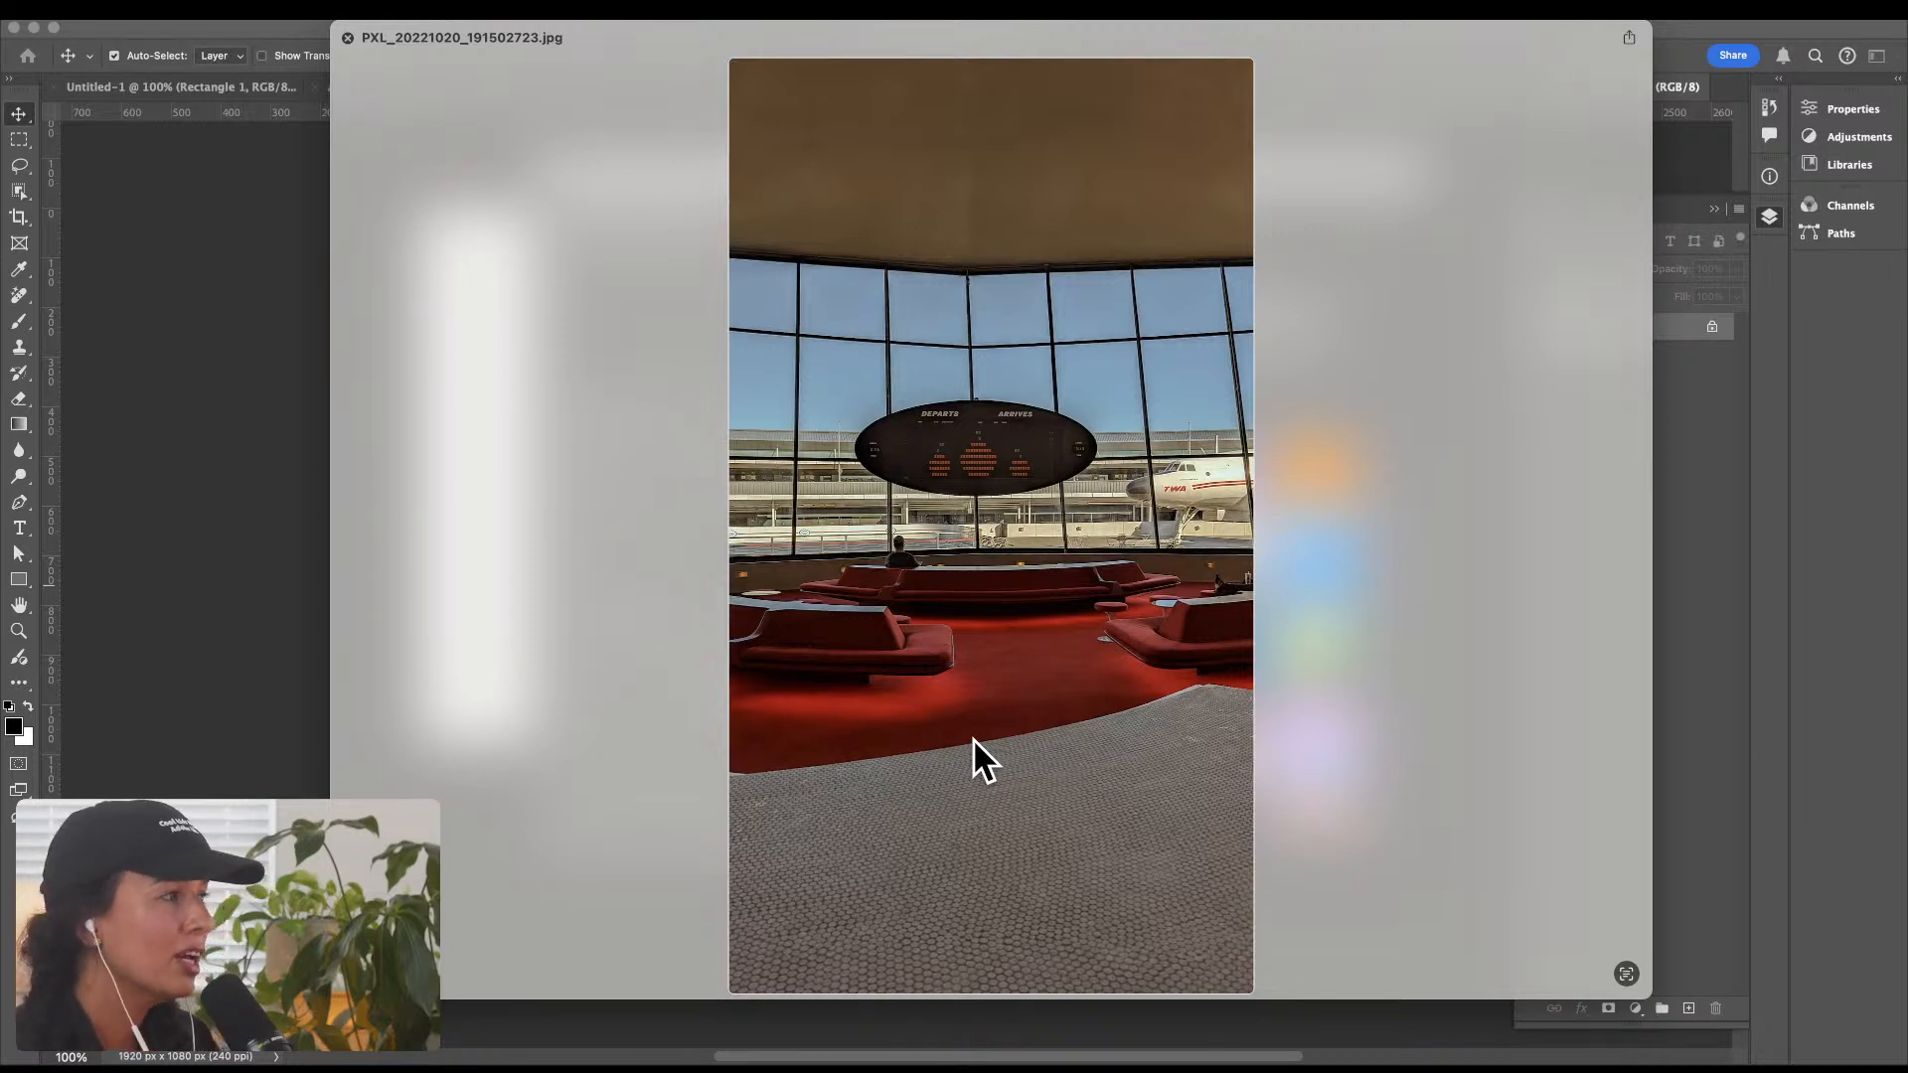
key(space)
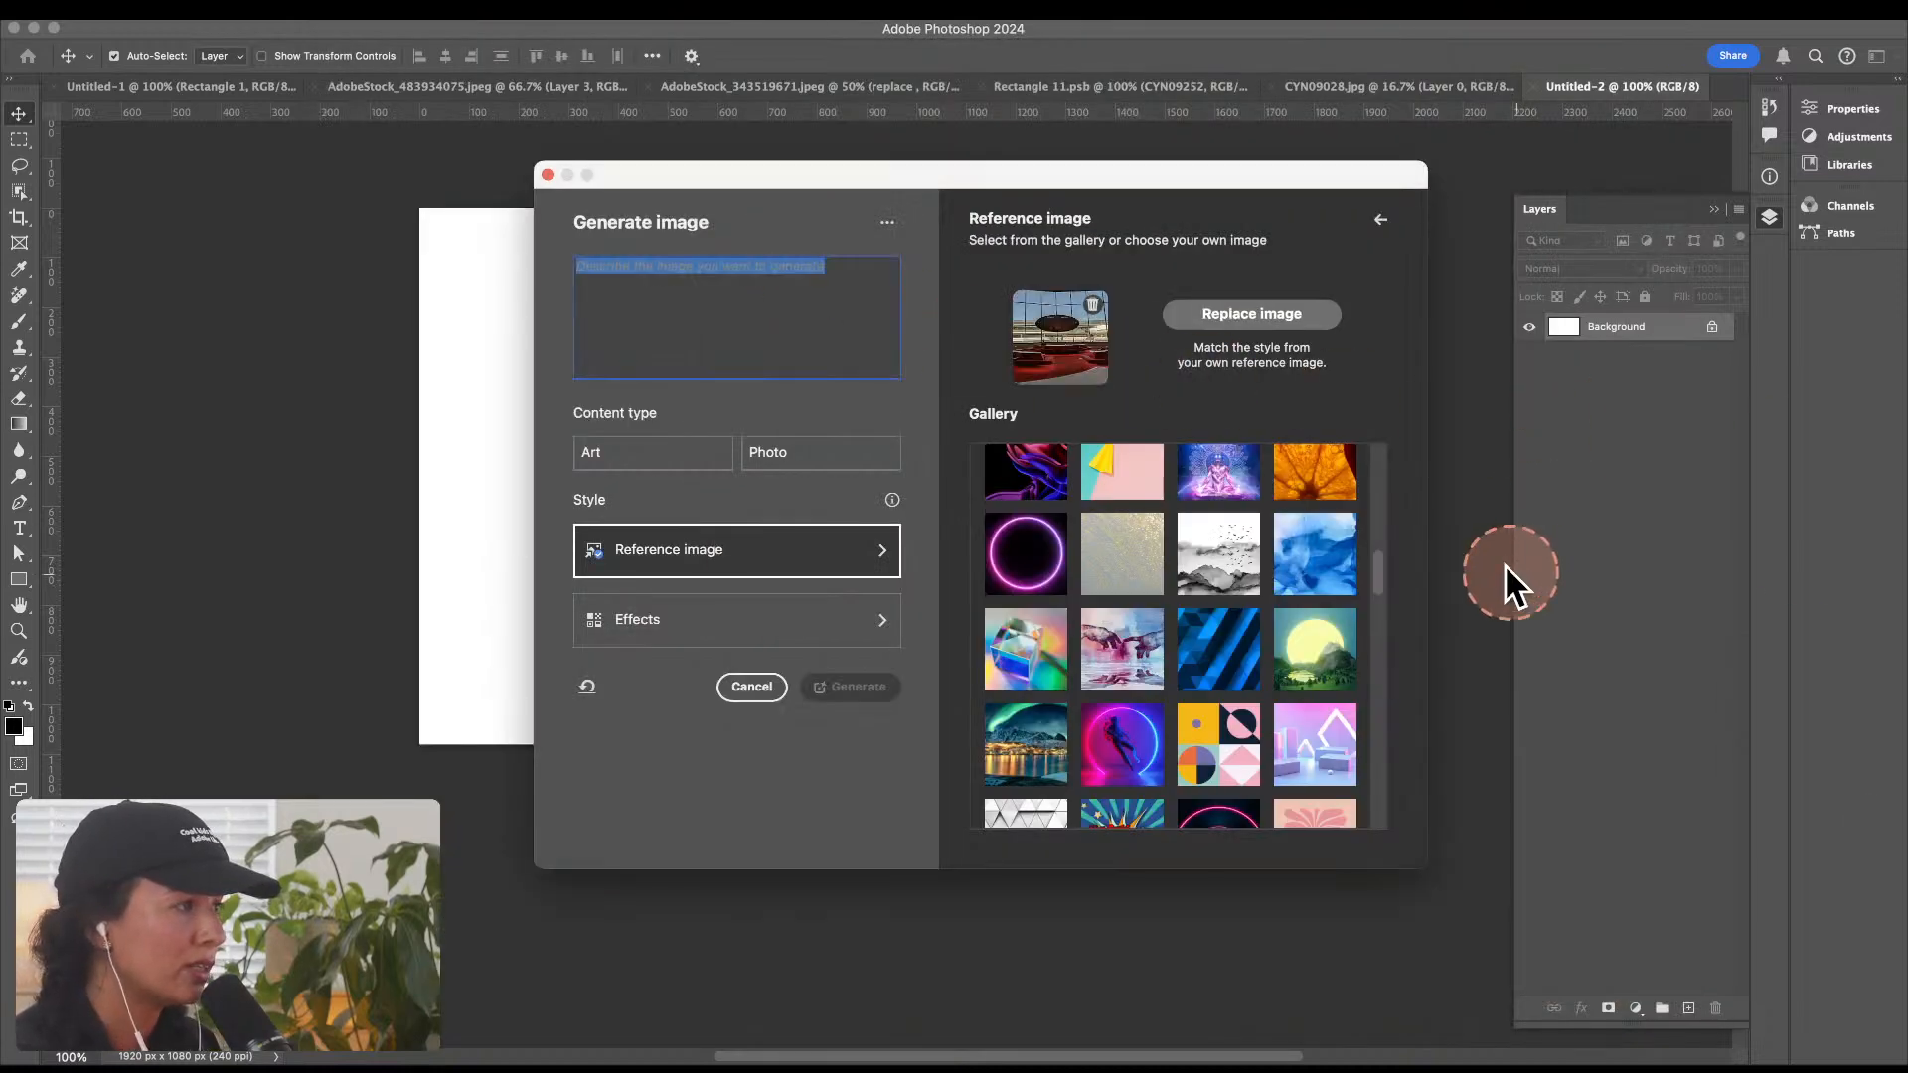
Step: Enter the image prompt "A mock up of a print on a wall in living room with midcentury furniture"
click(763, 276)
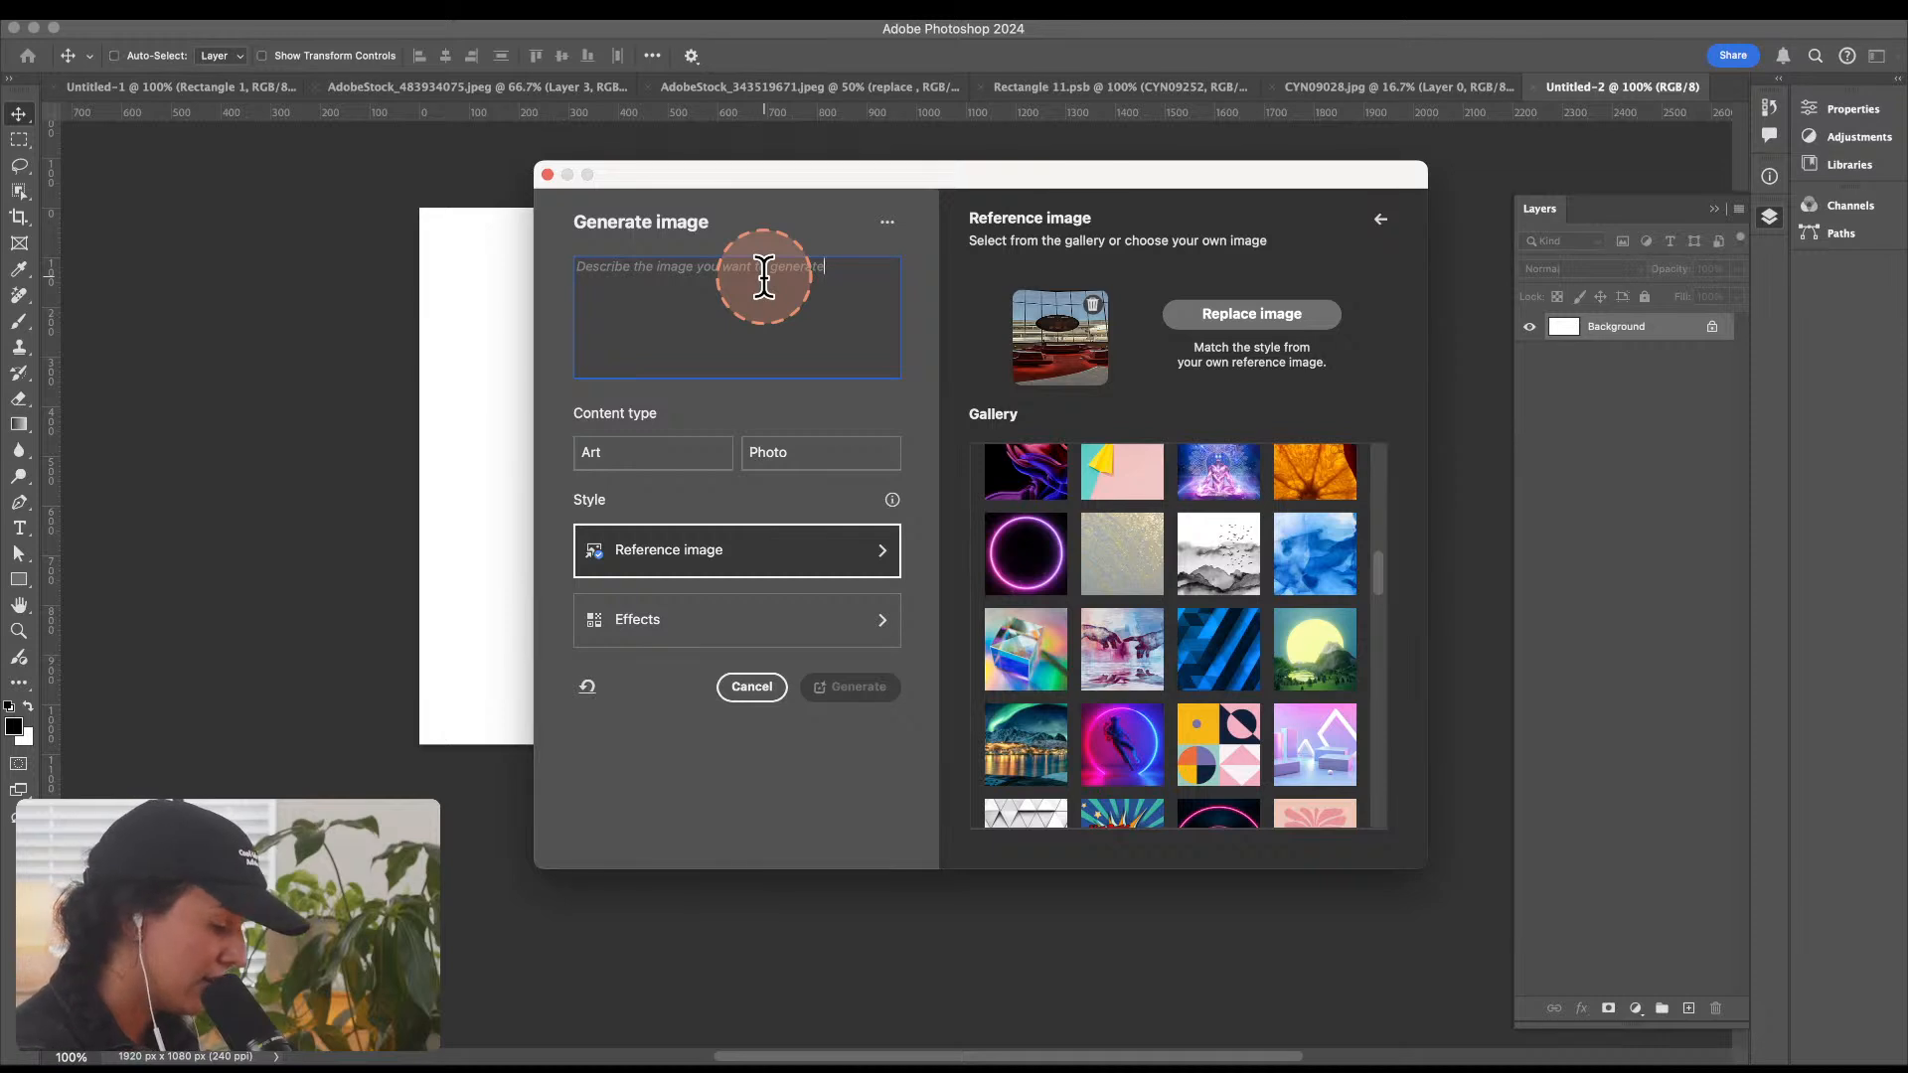
text(A mo)
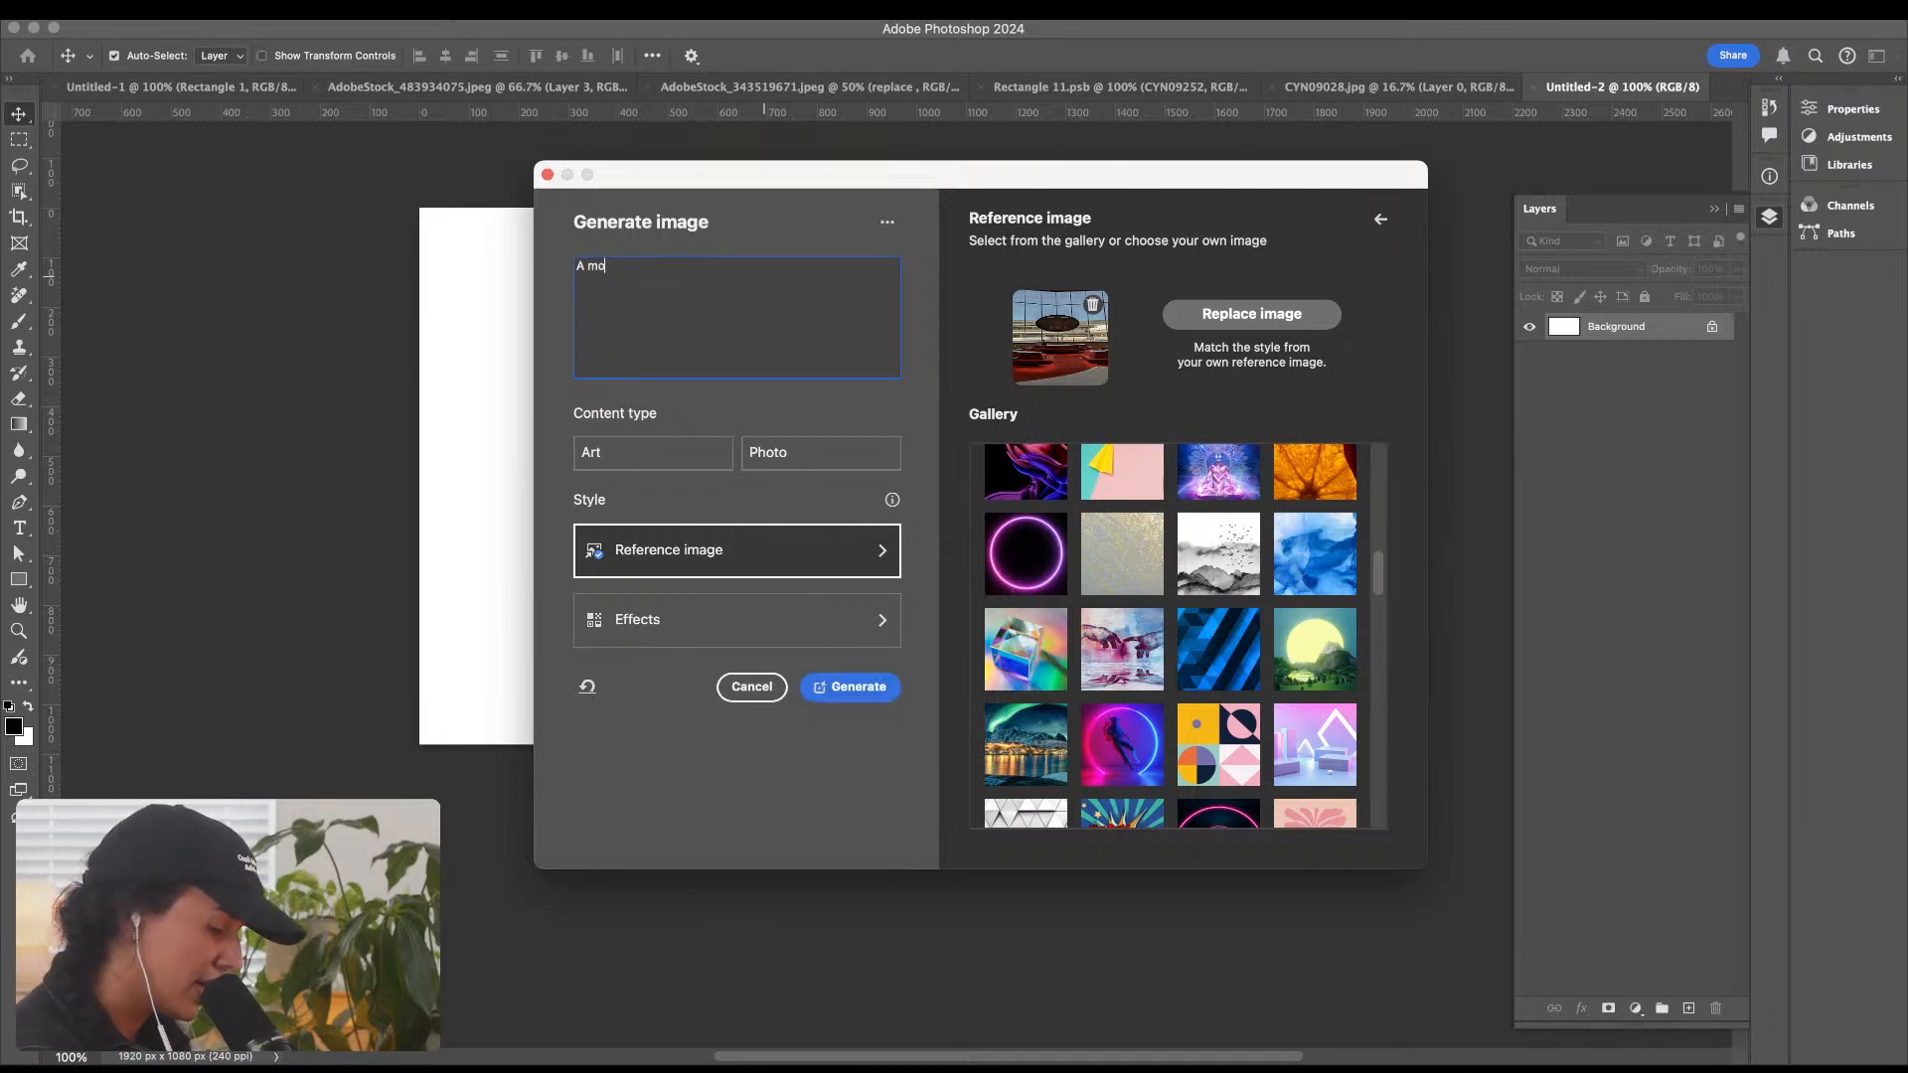
text(ck up of )
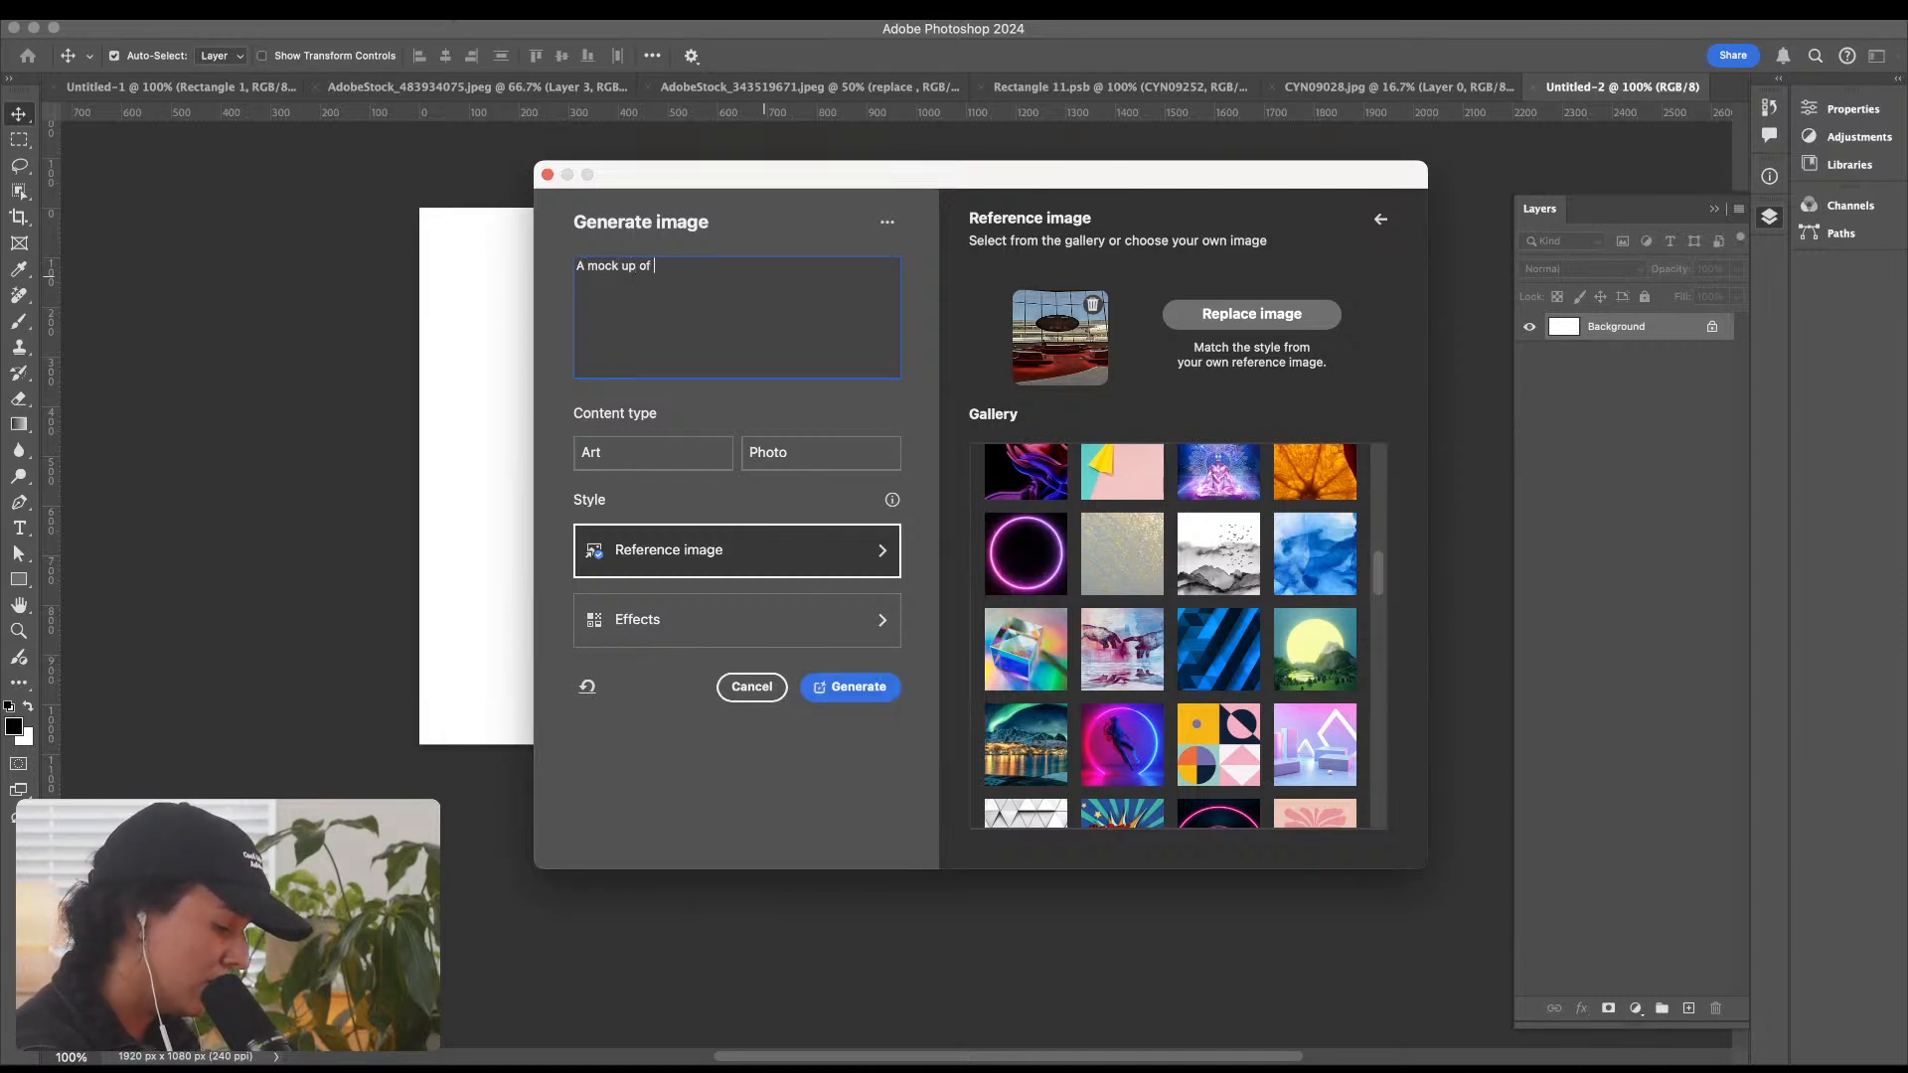
text(a p)
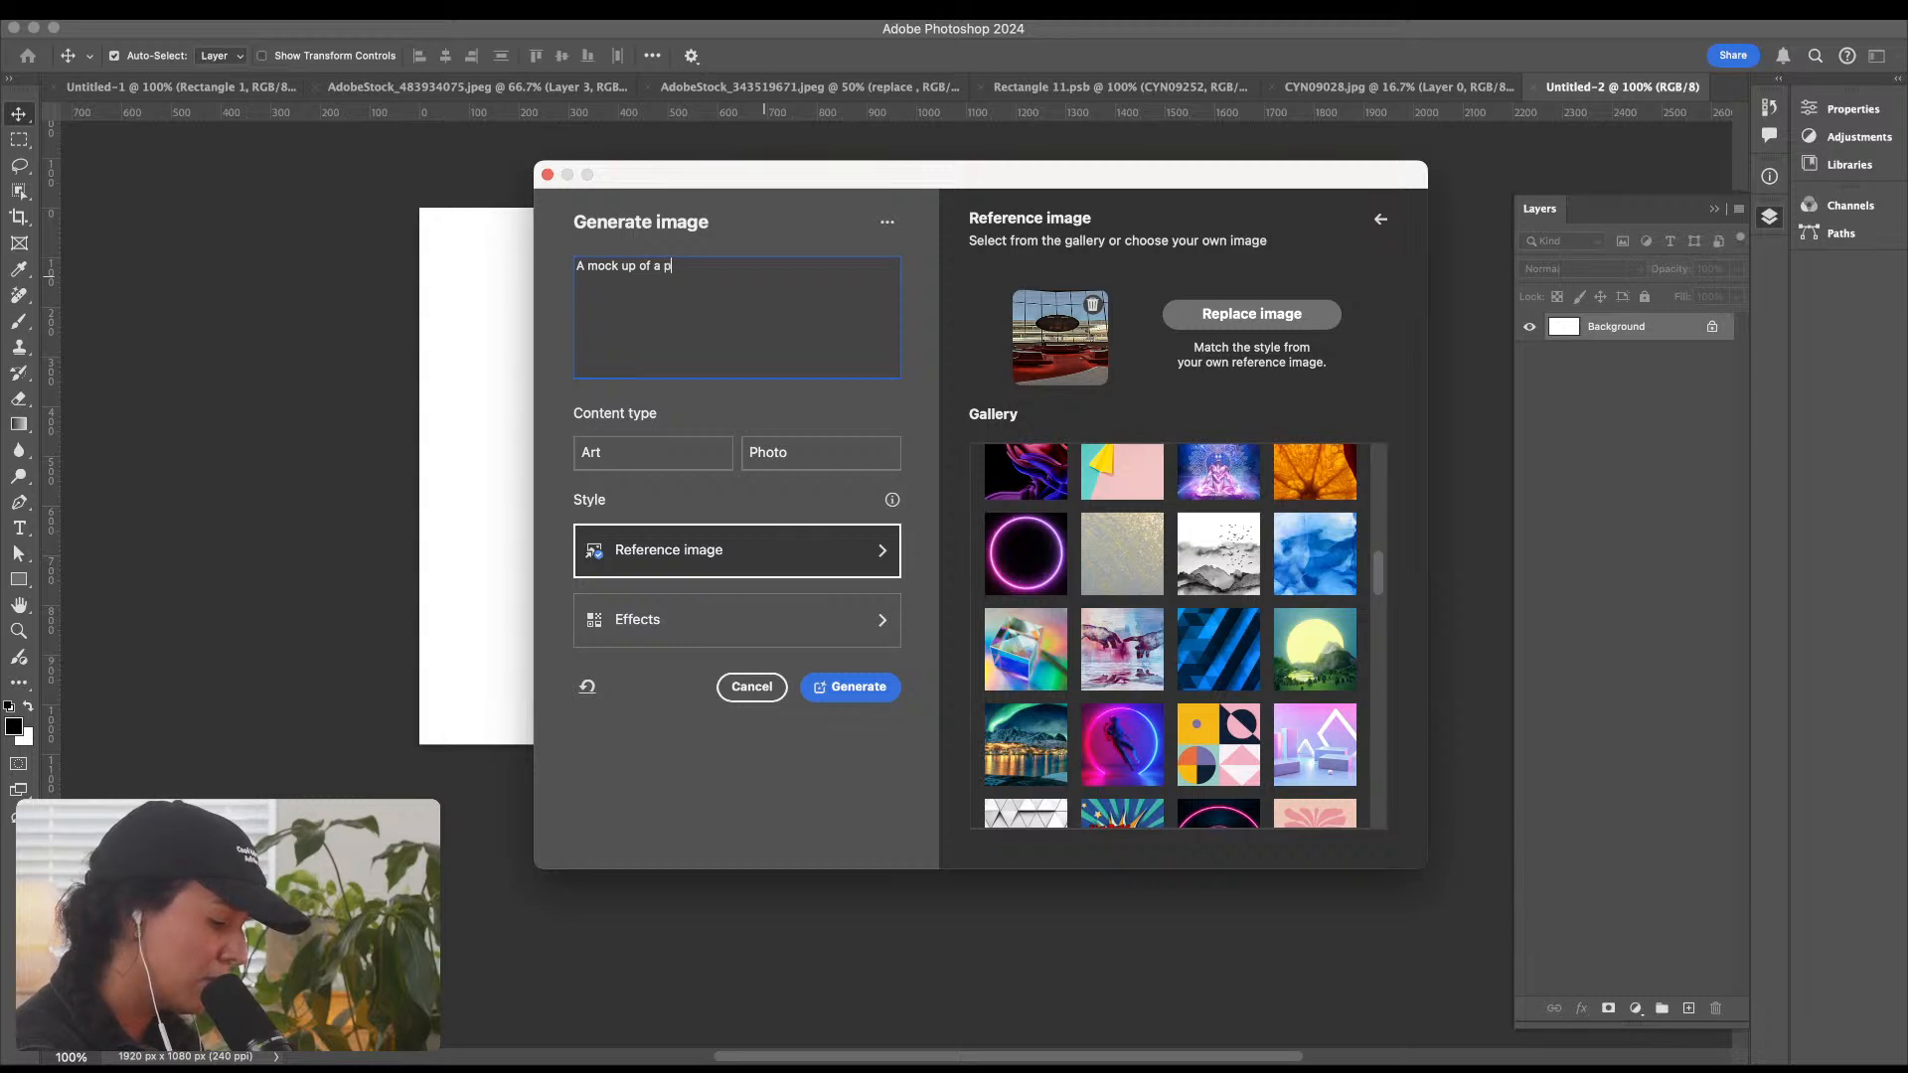
text(rint on a )
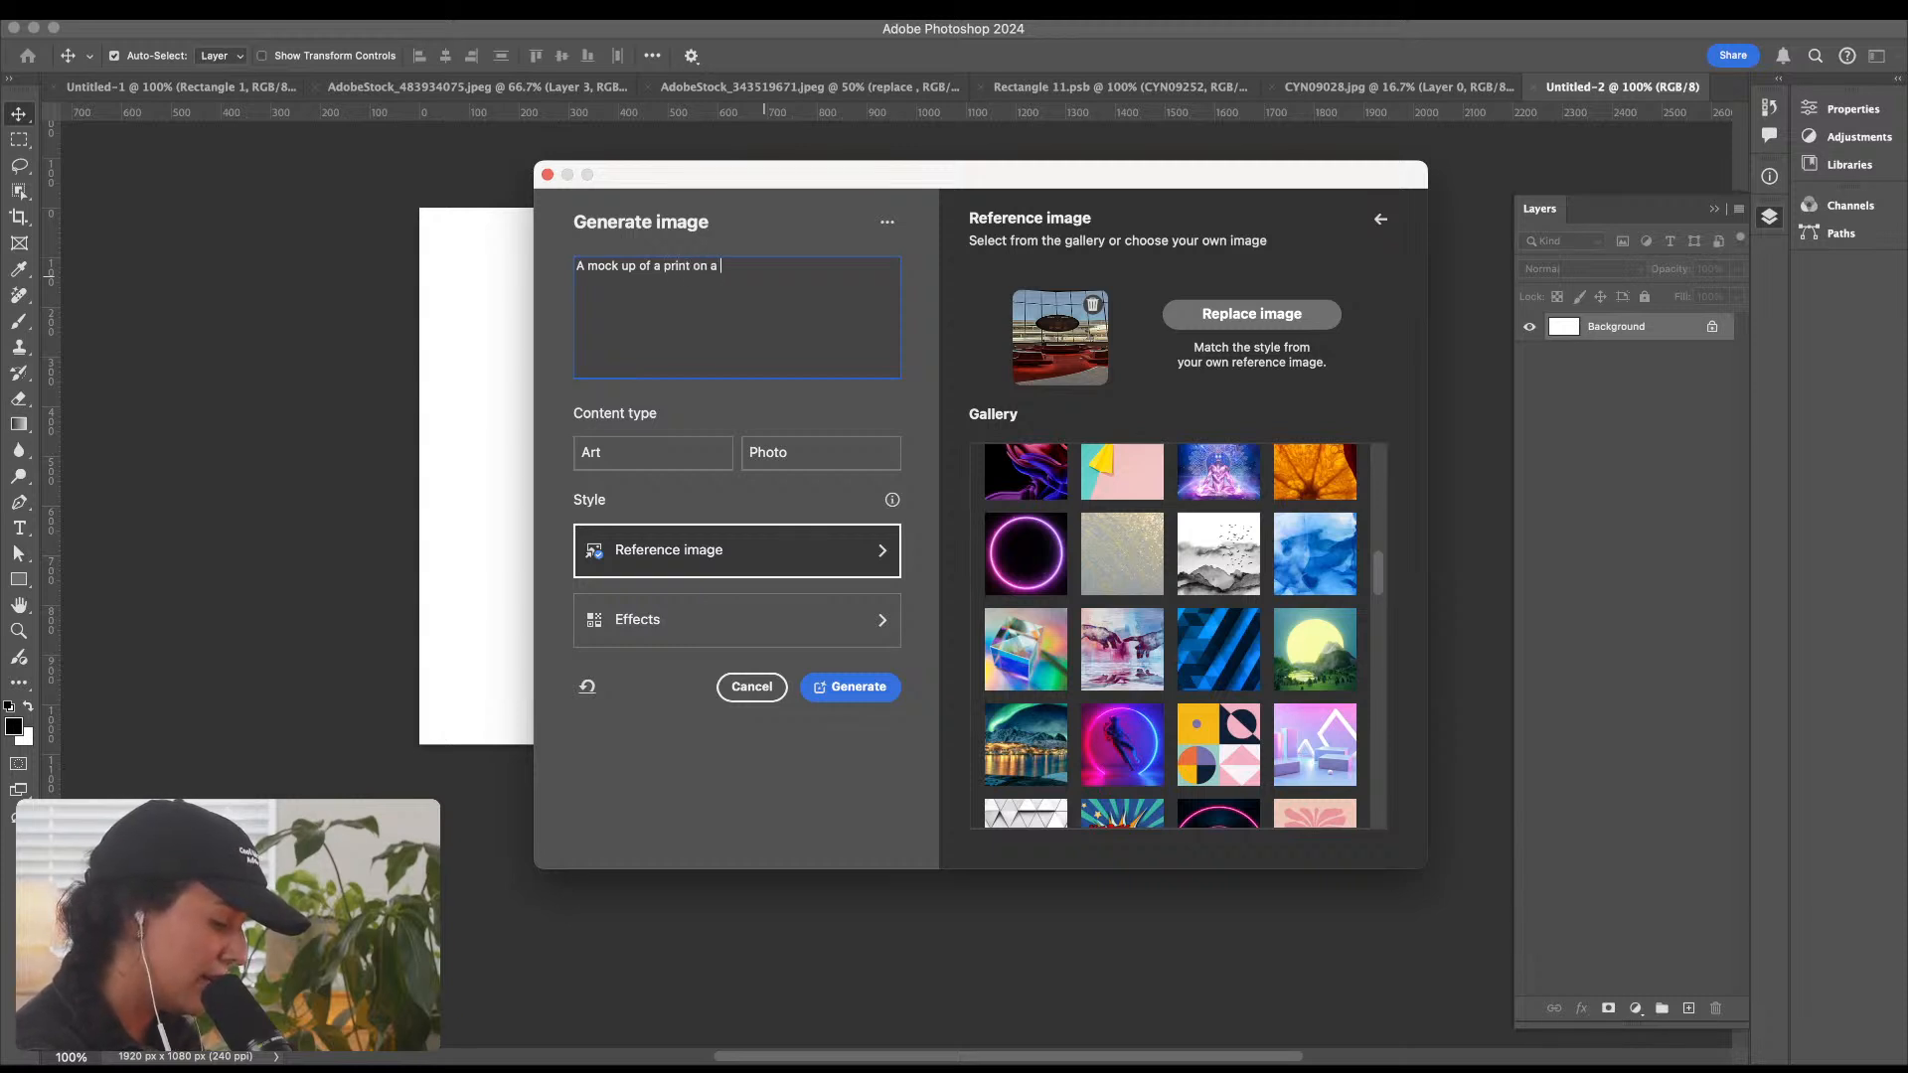
text(wall with)
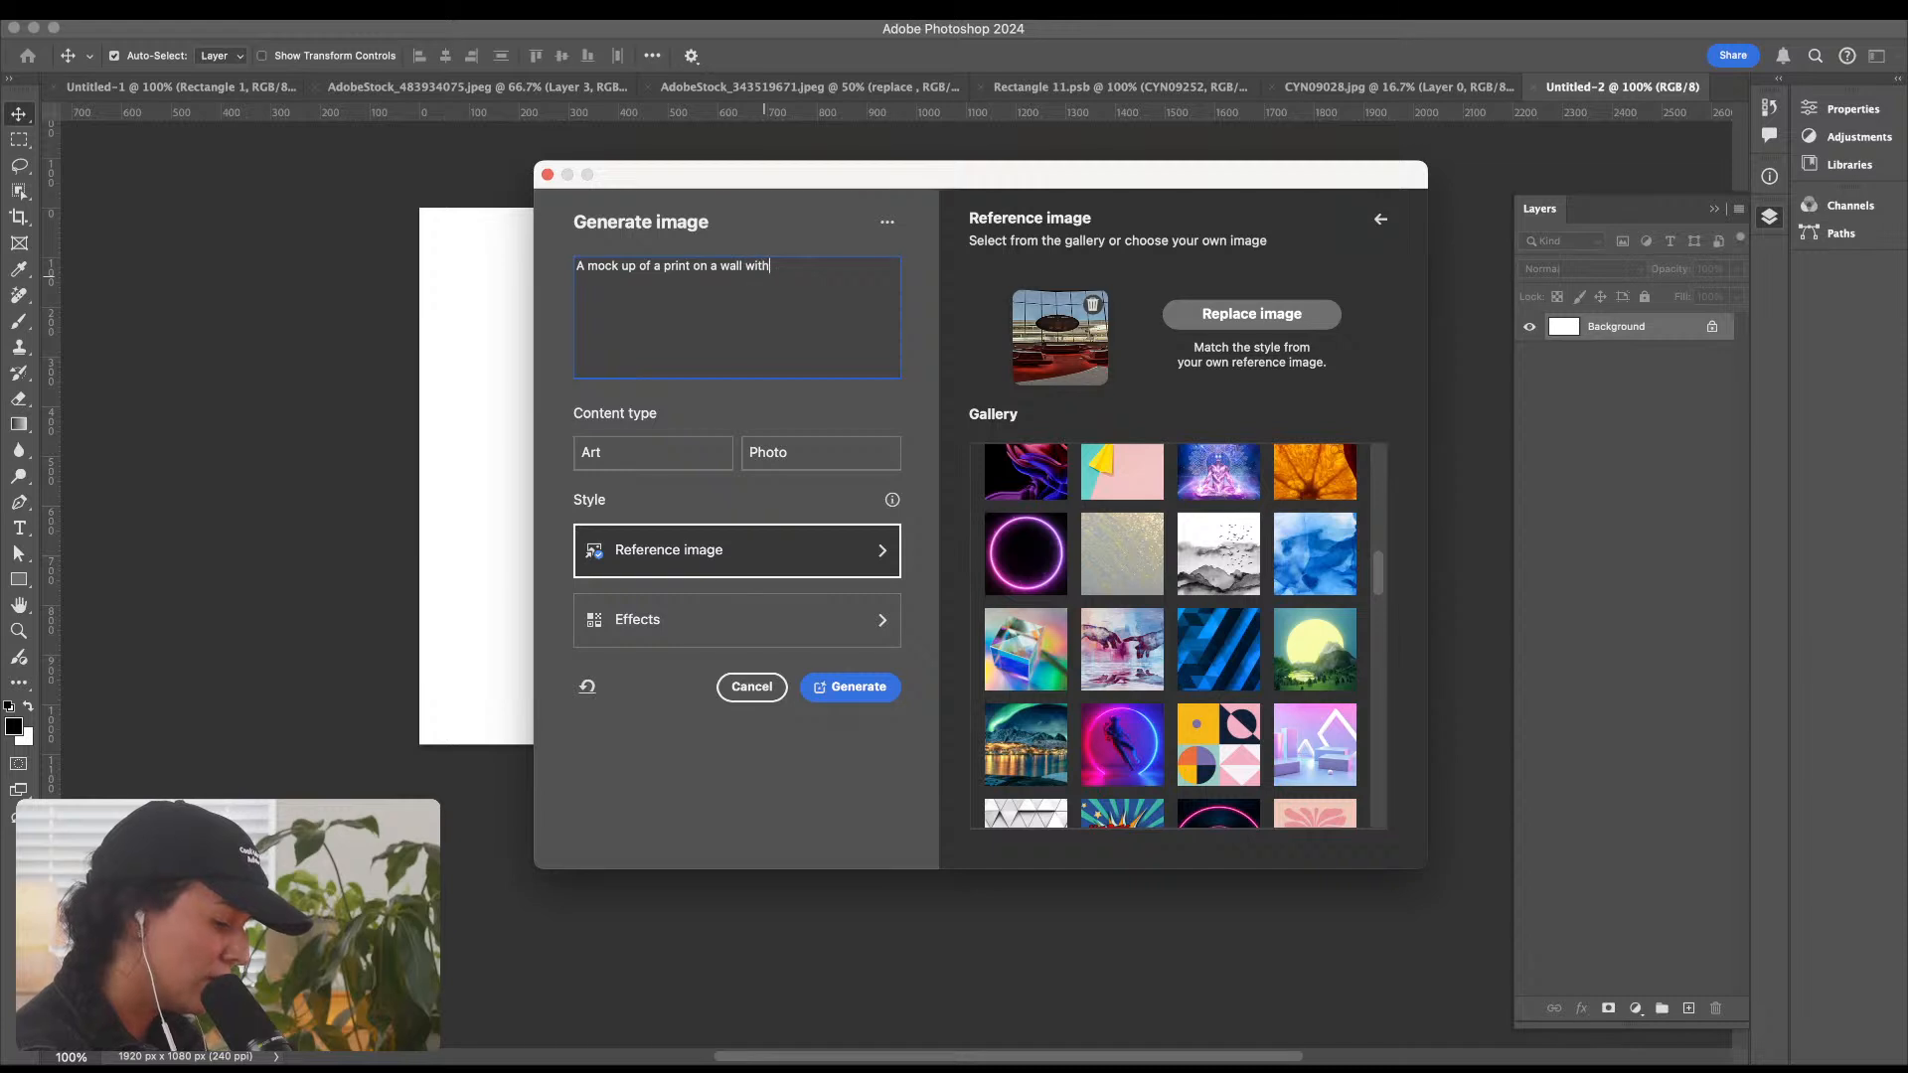
key(BackSpace)
key(BackSpace)
key(BackSpace)
key(BackSpace)
key(BackSpace)
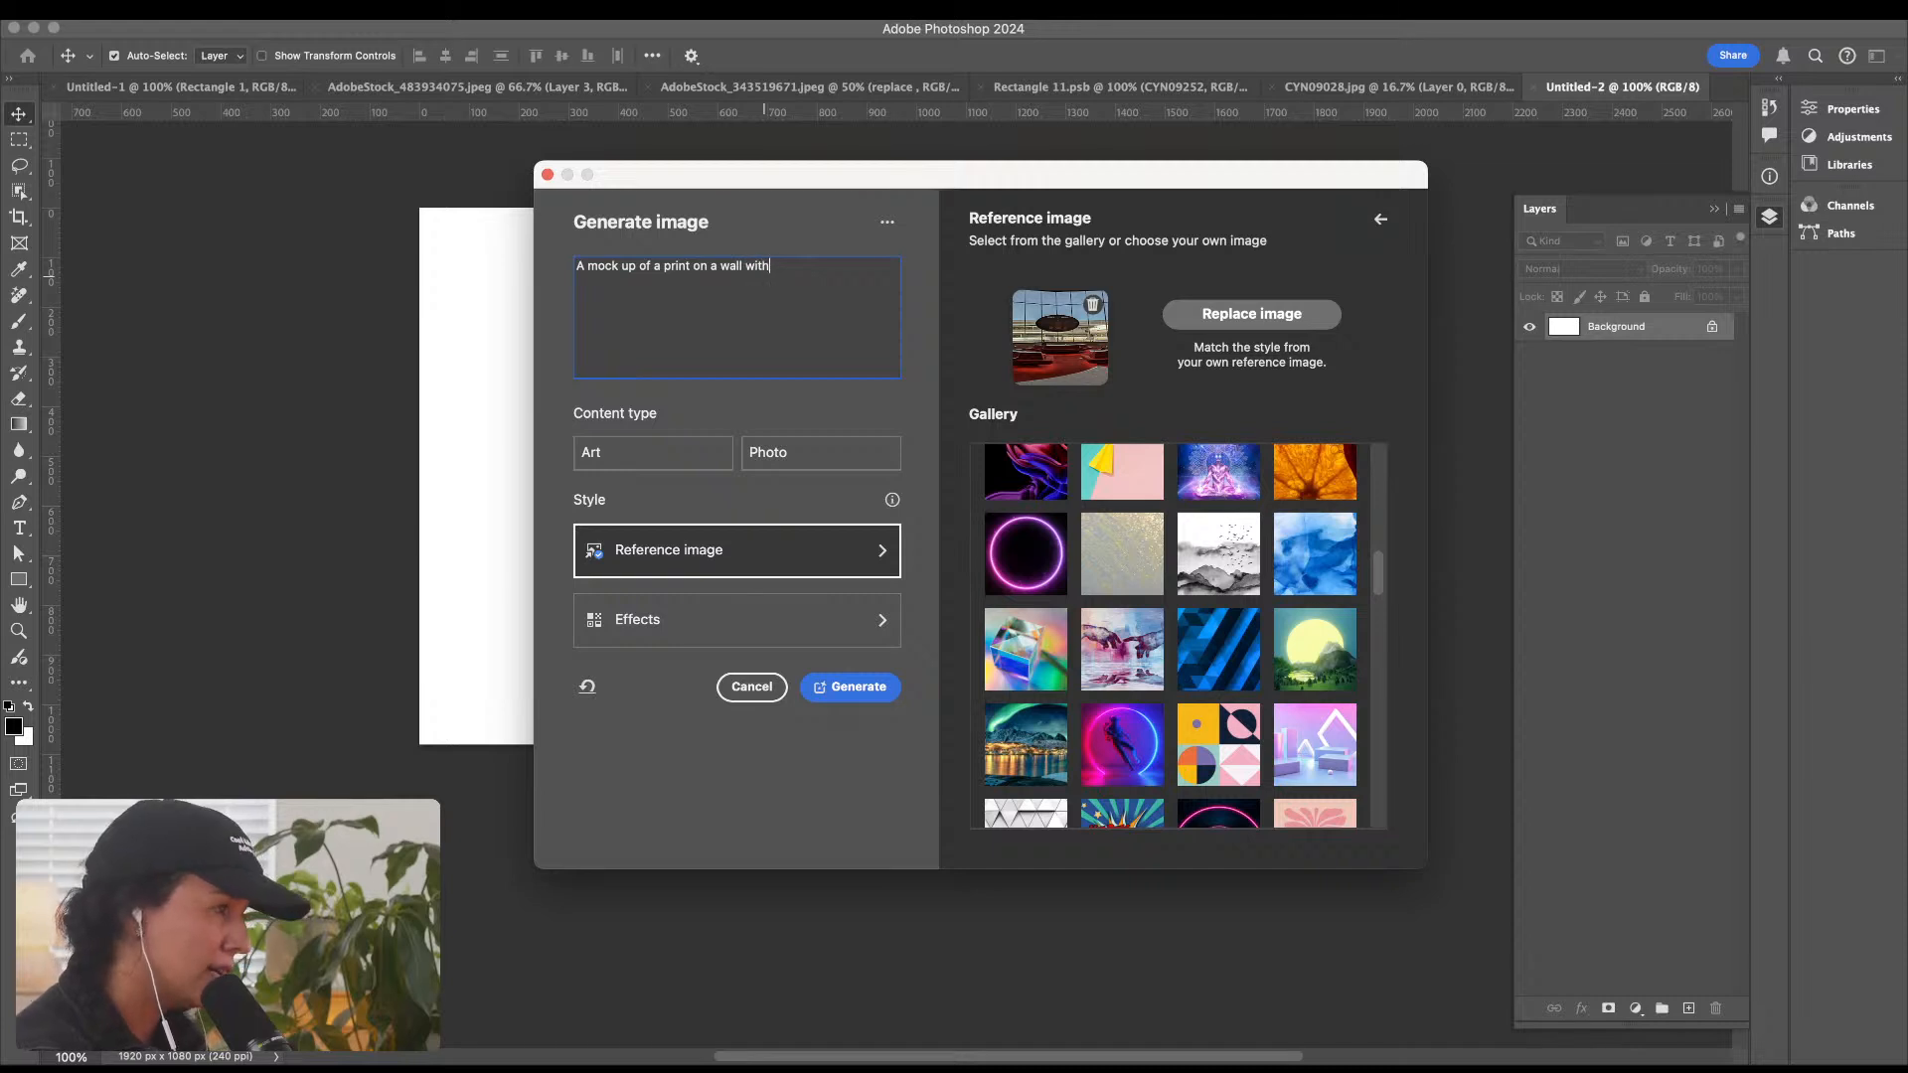
text(in)
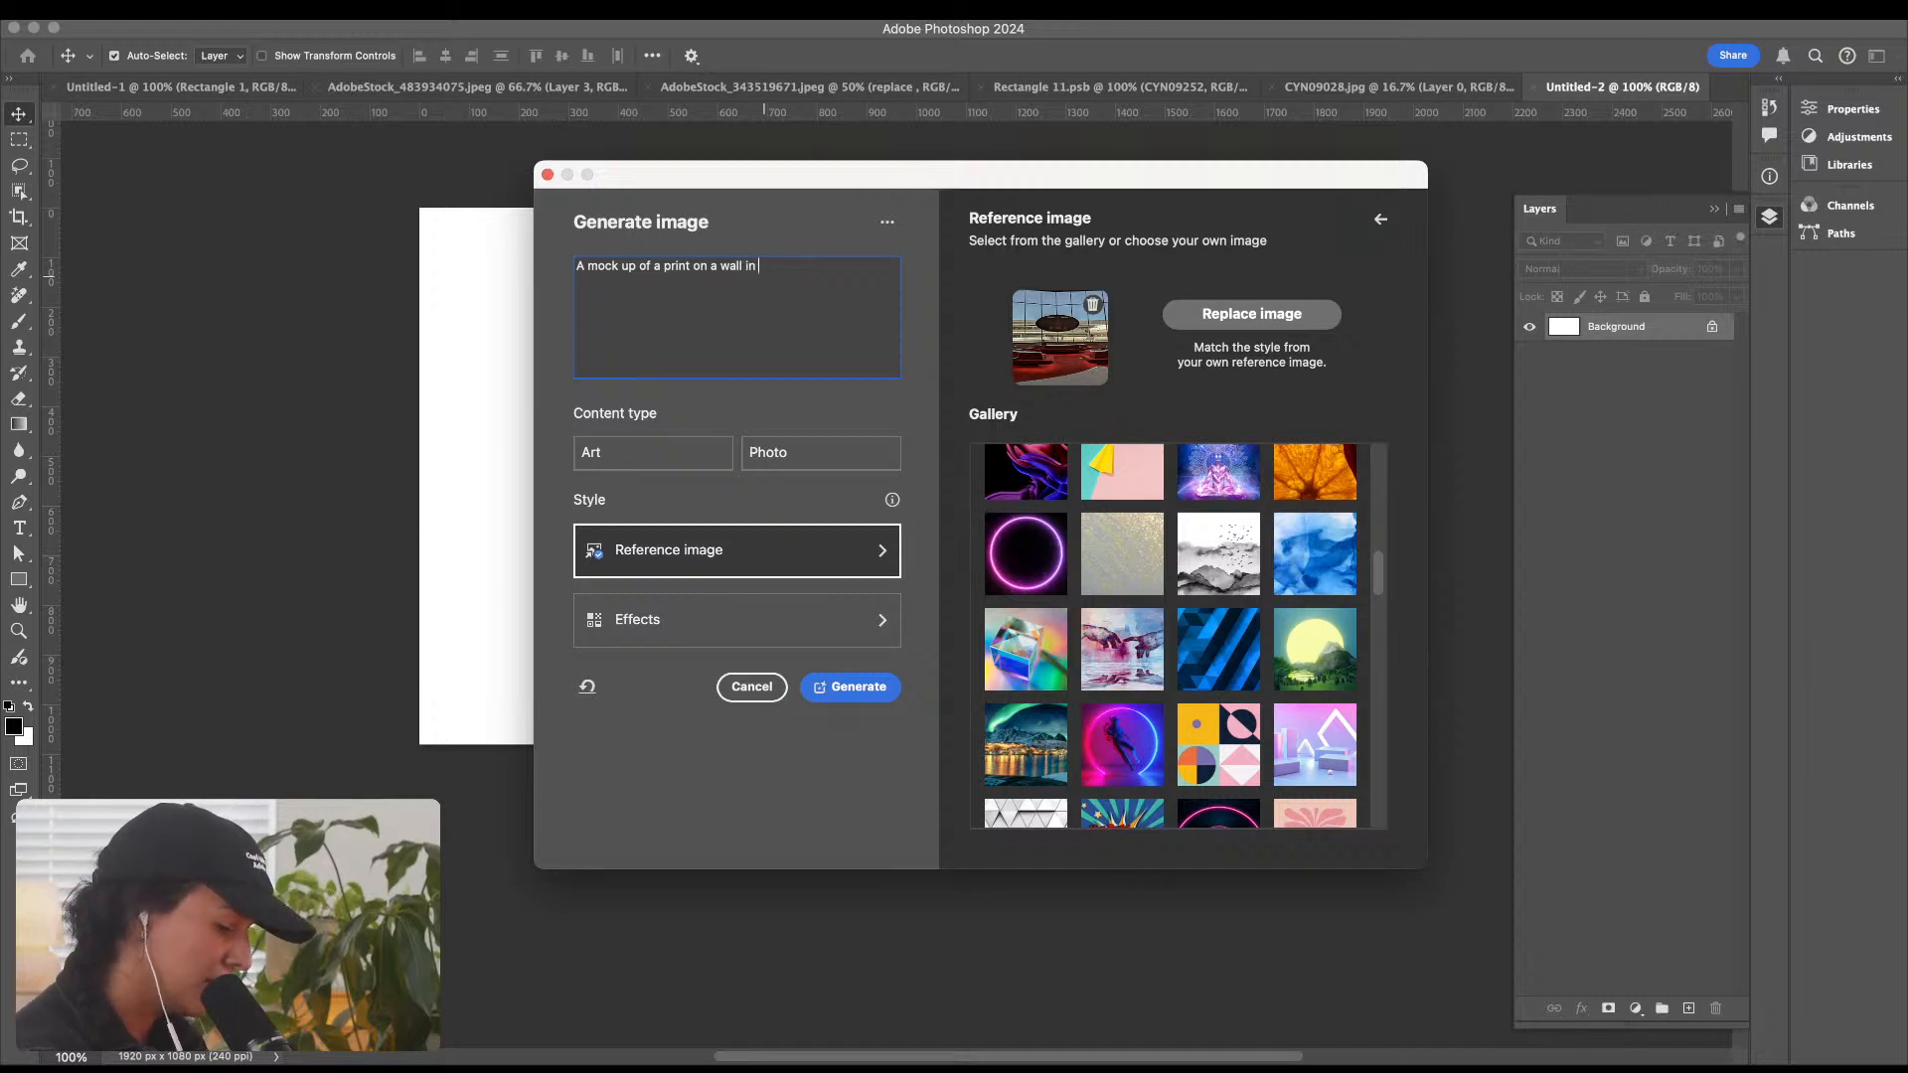
text( living room w)
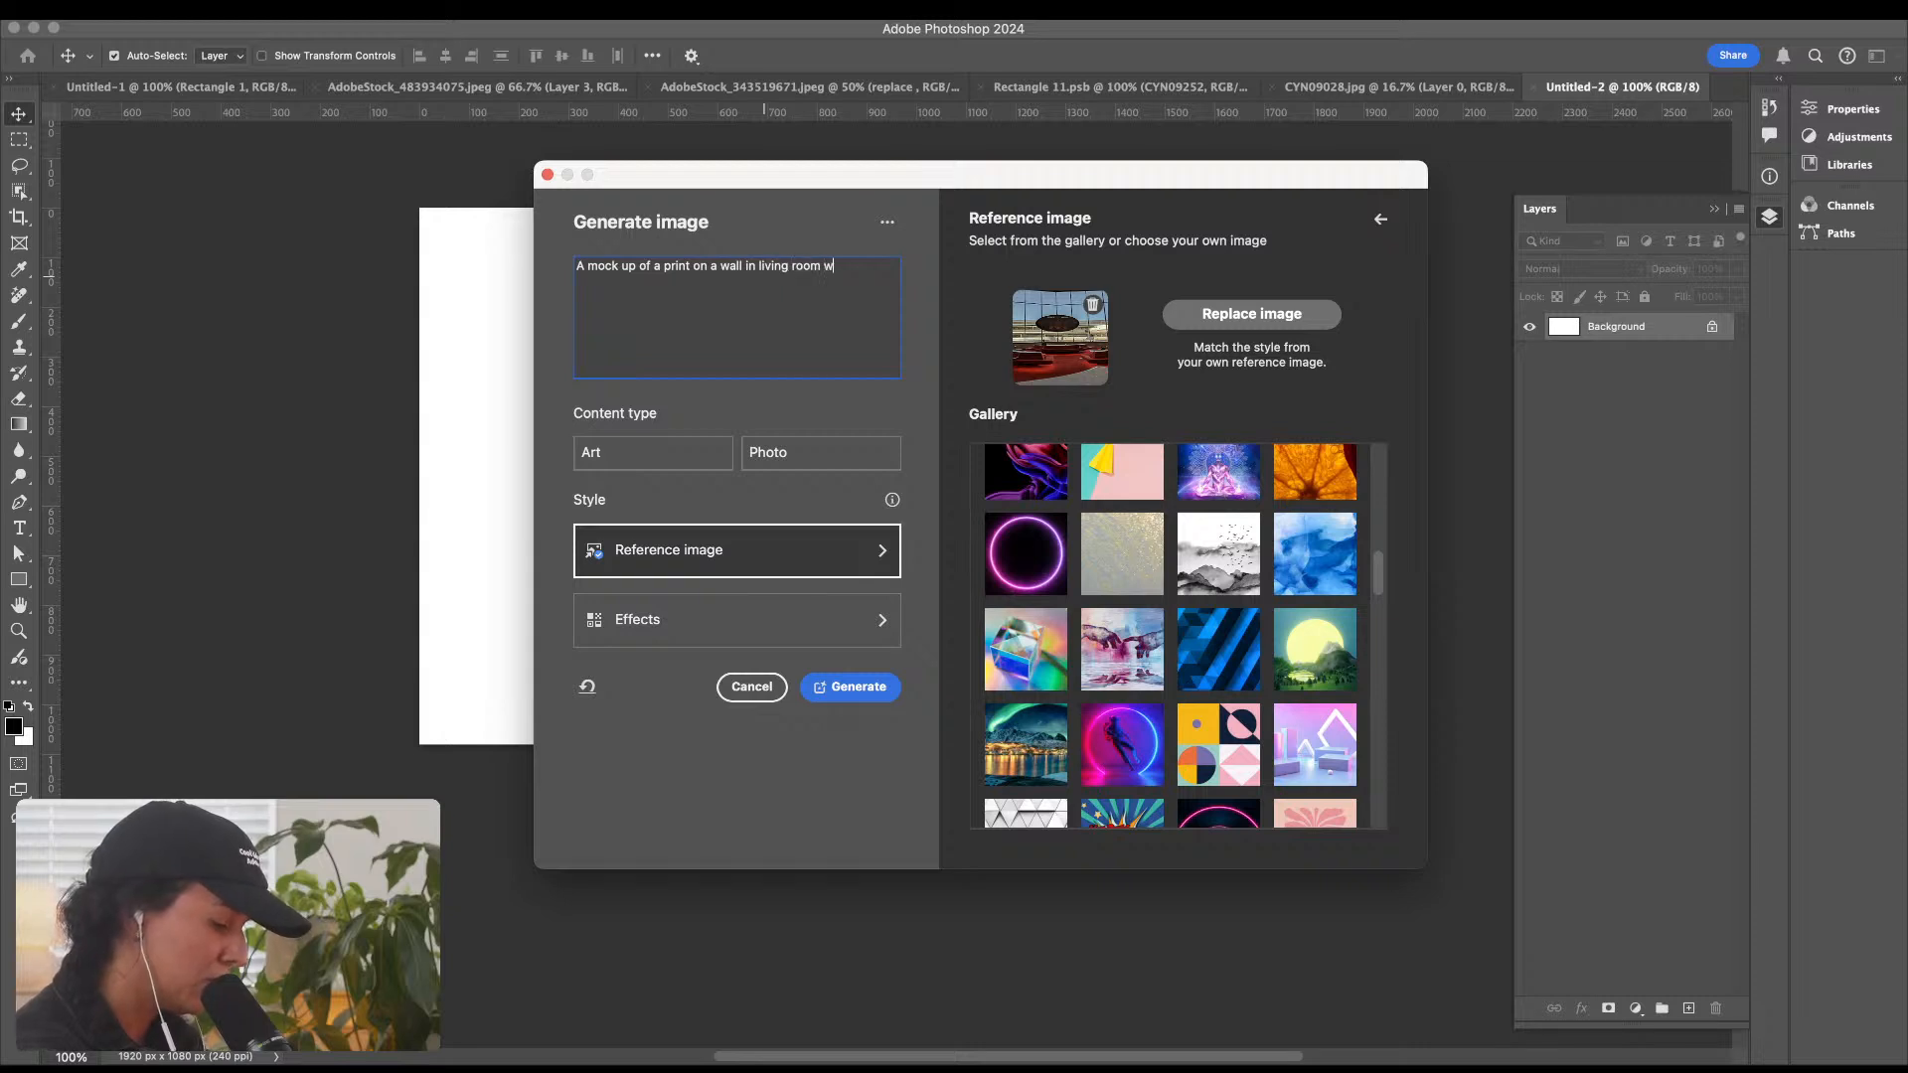
text(ith mid)
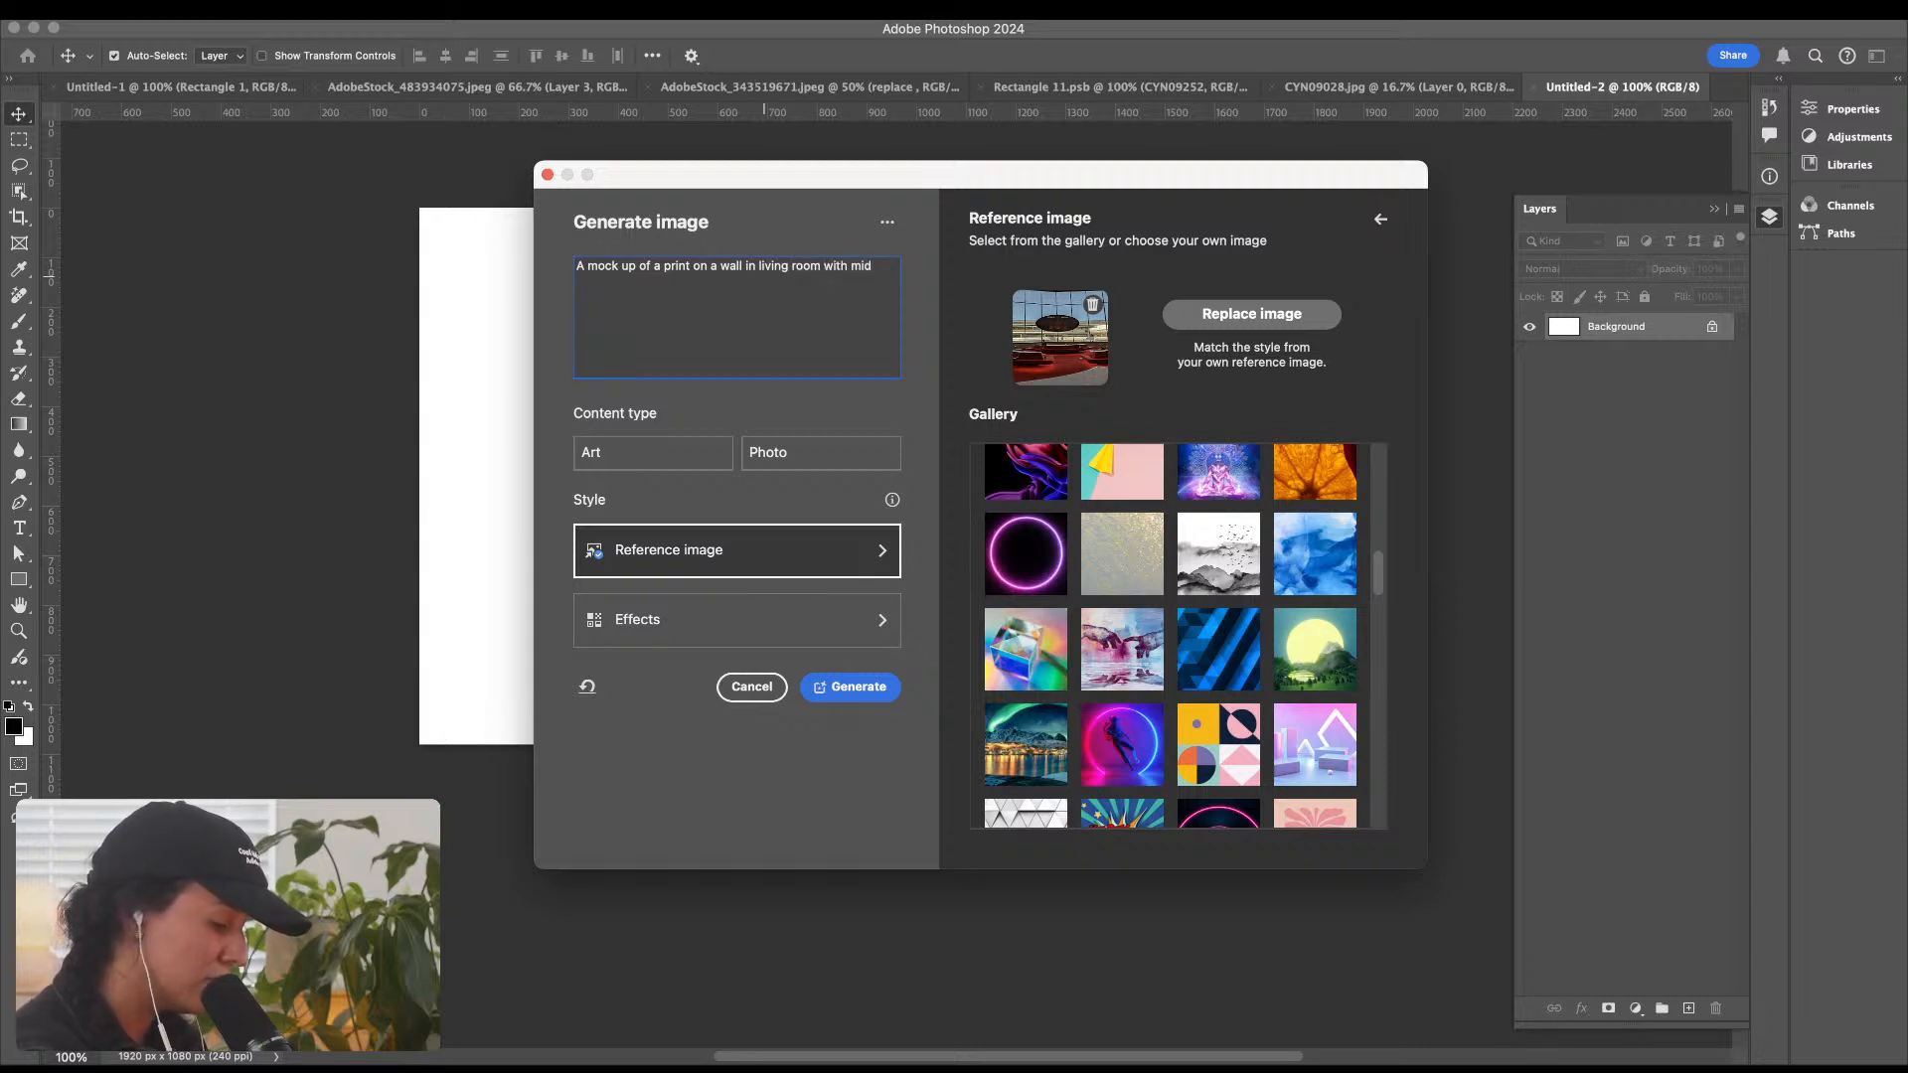
text(century fu)
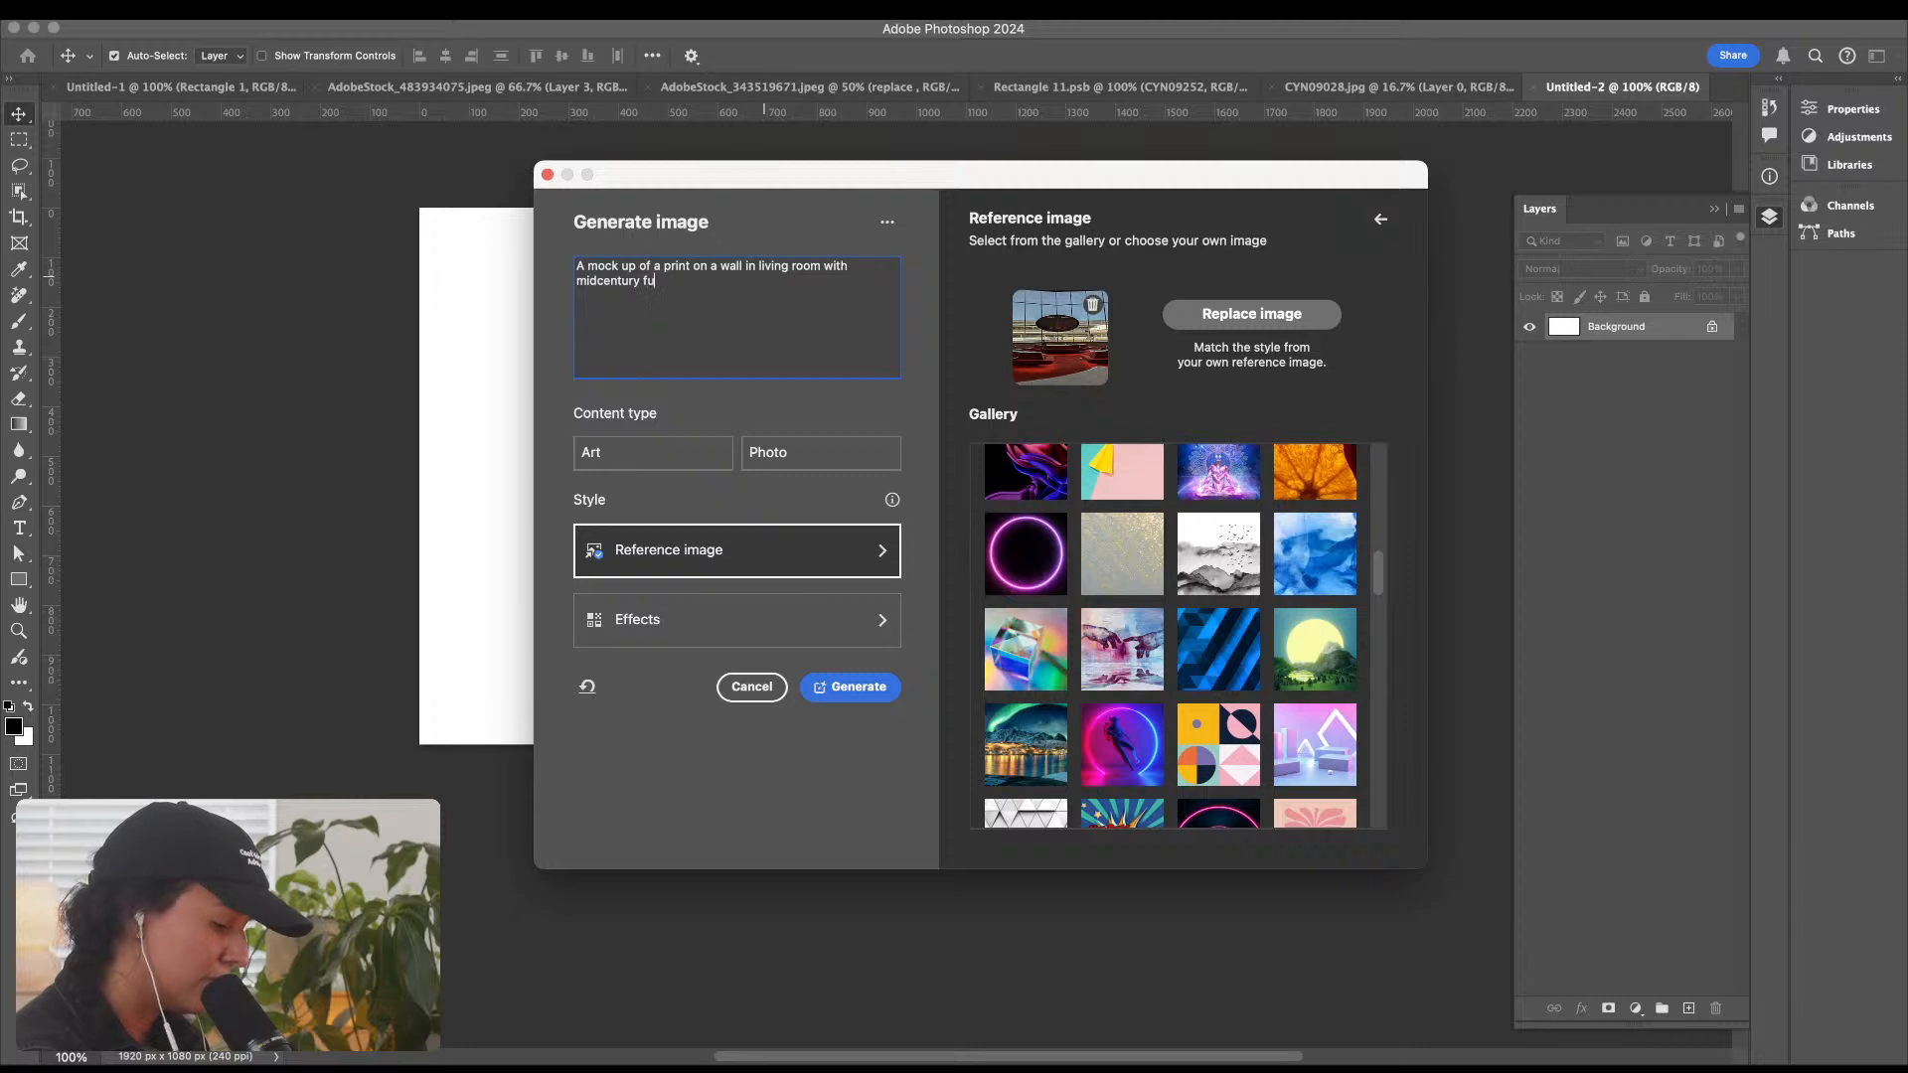
text(rniture)
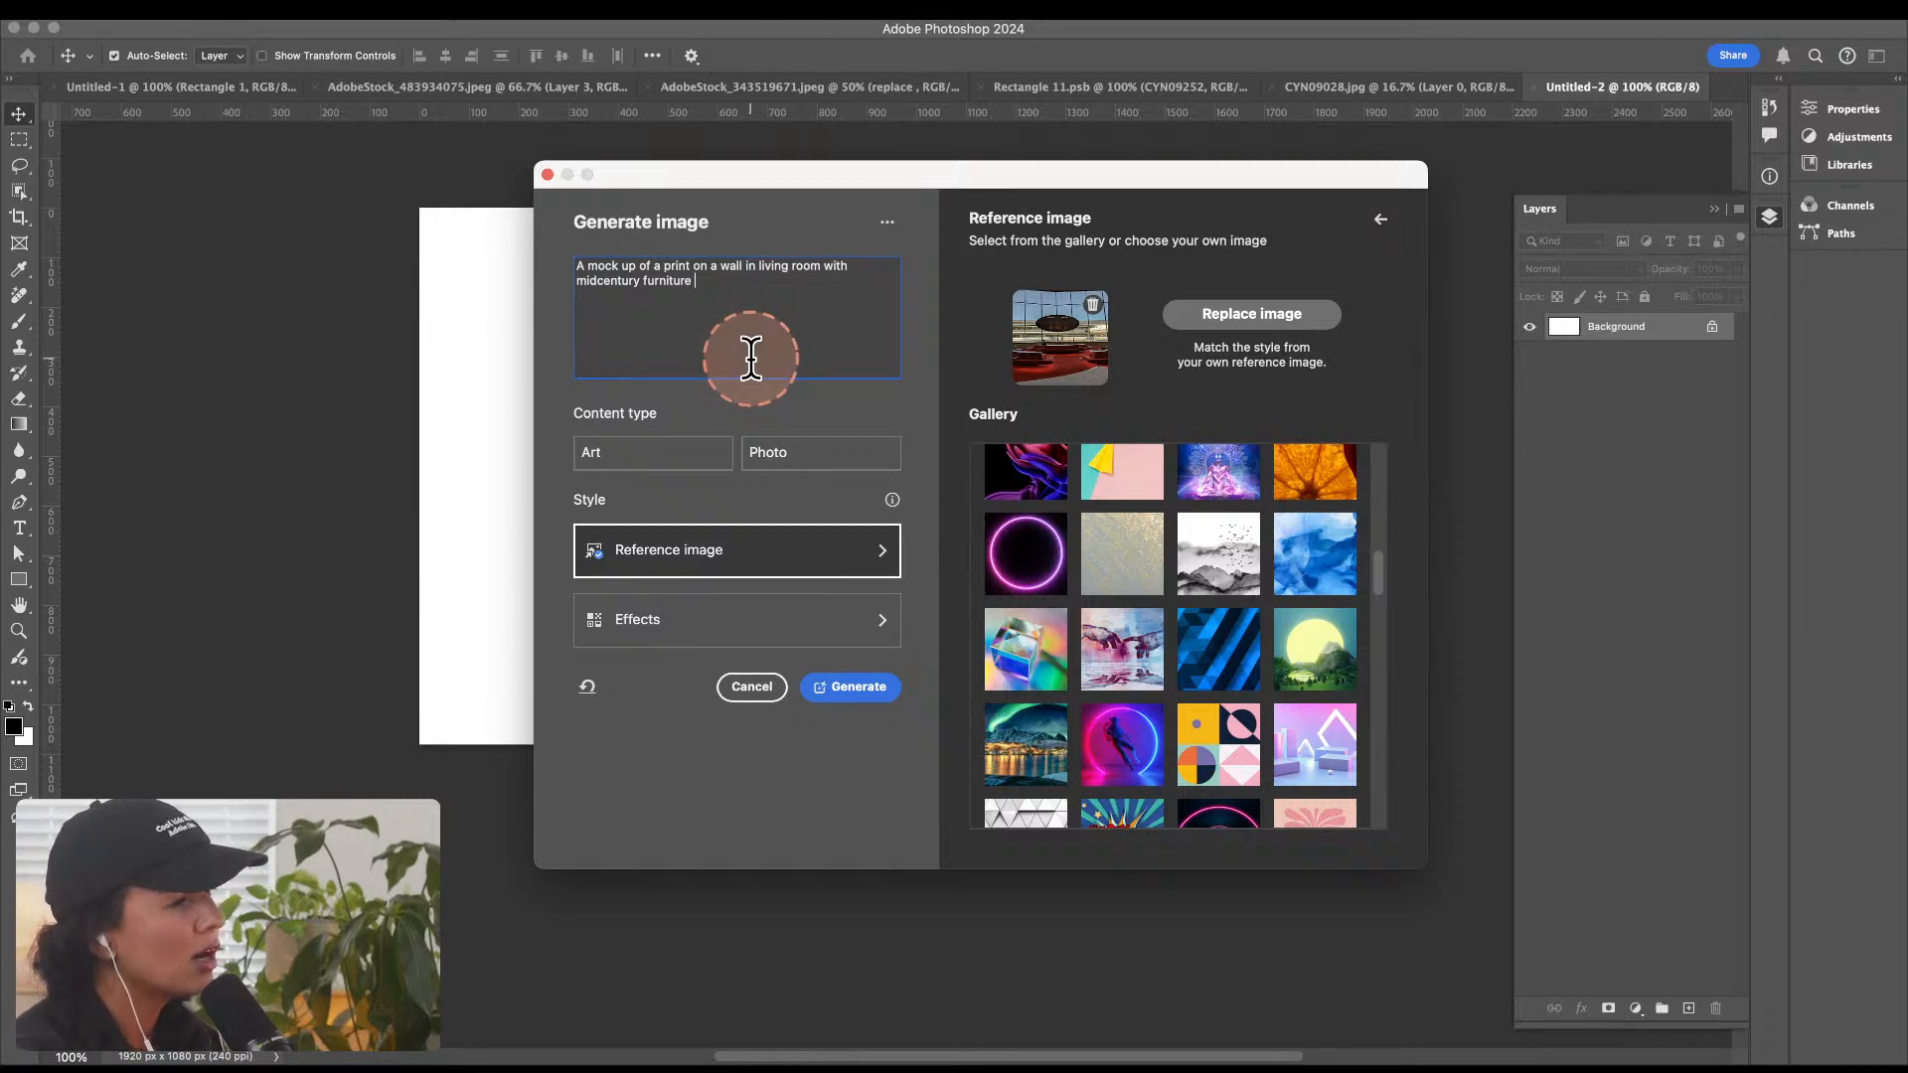
Step: Extend the image prompt with "with a larage window overlooking a blue sky"
text(with )
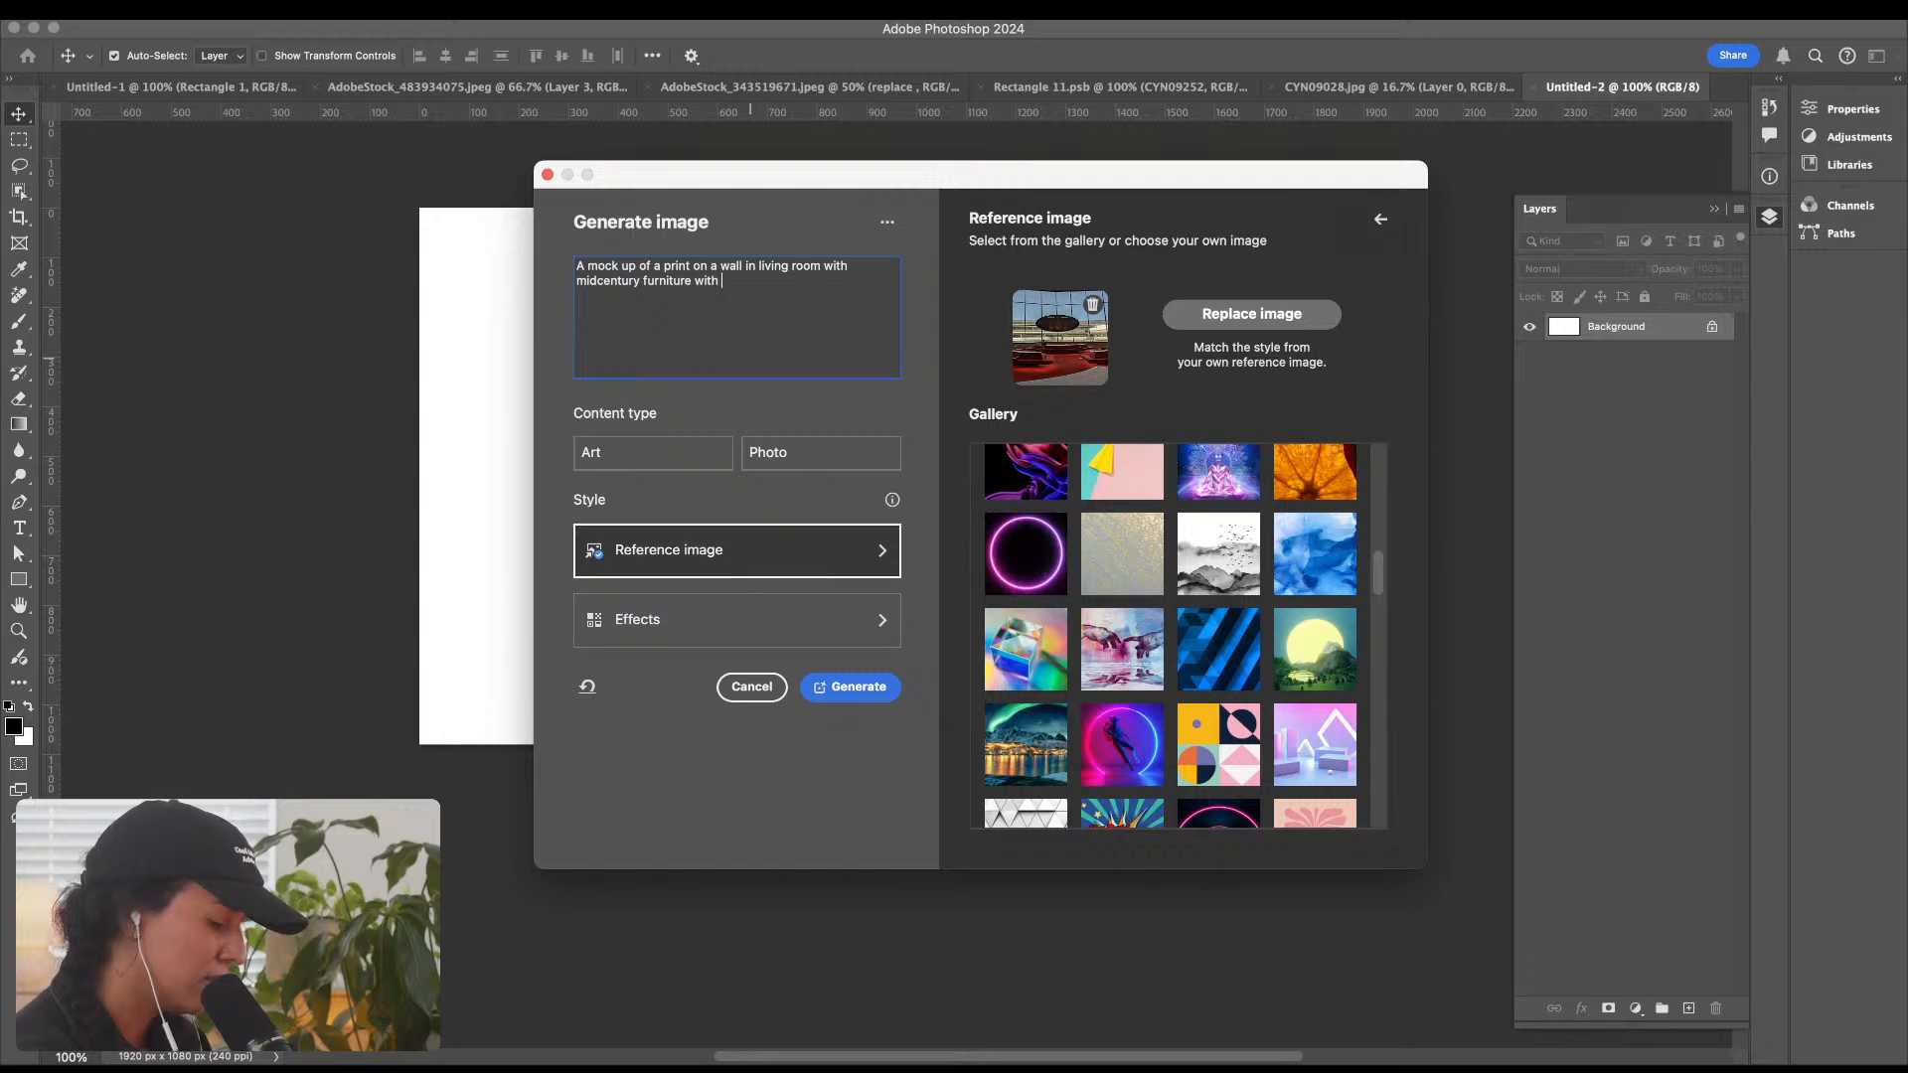
text(a larage wi)
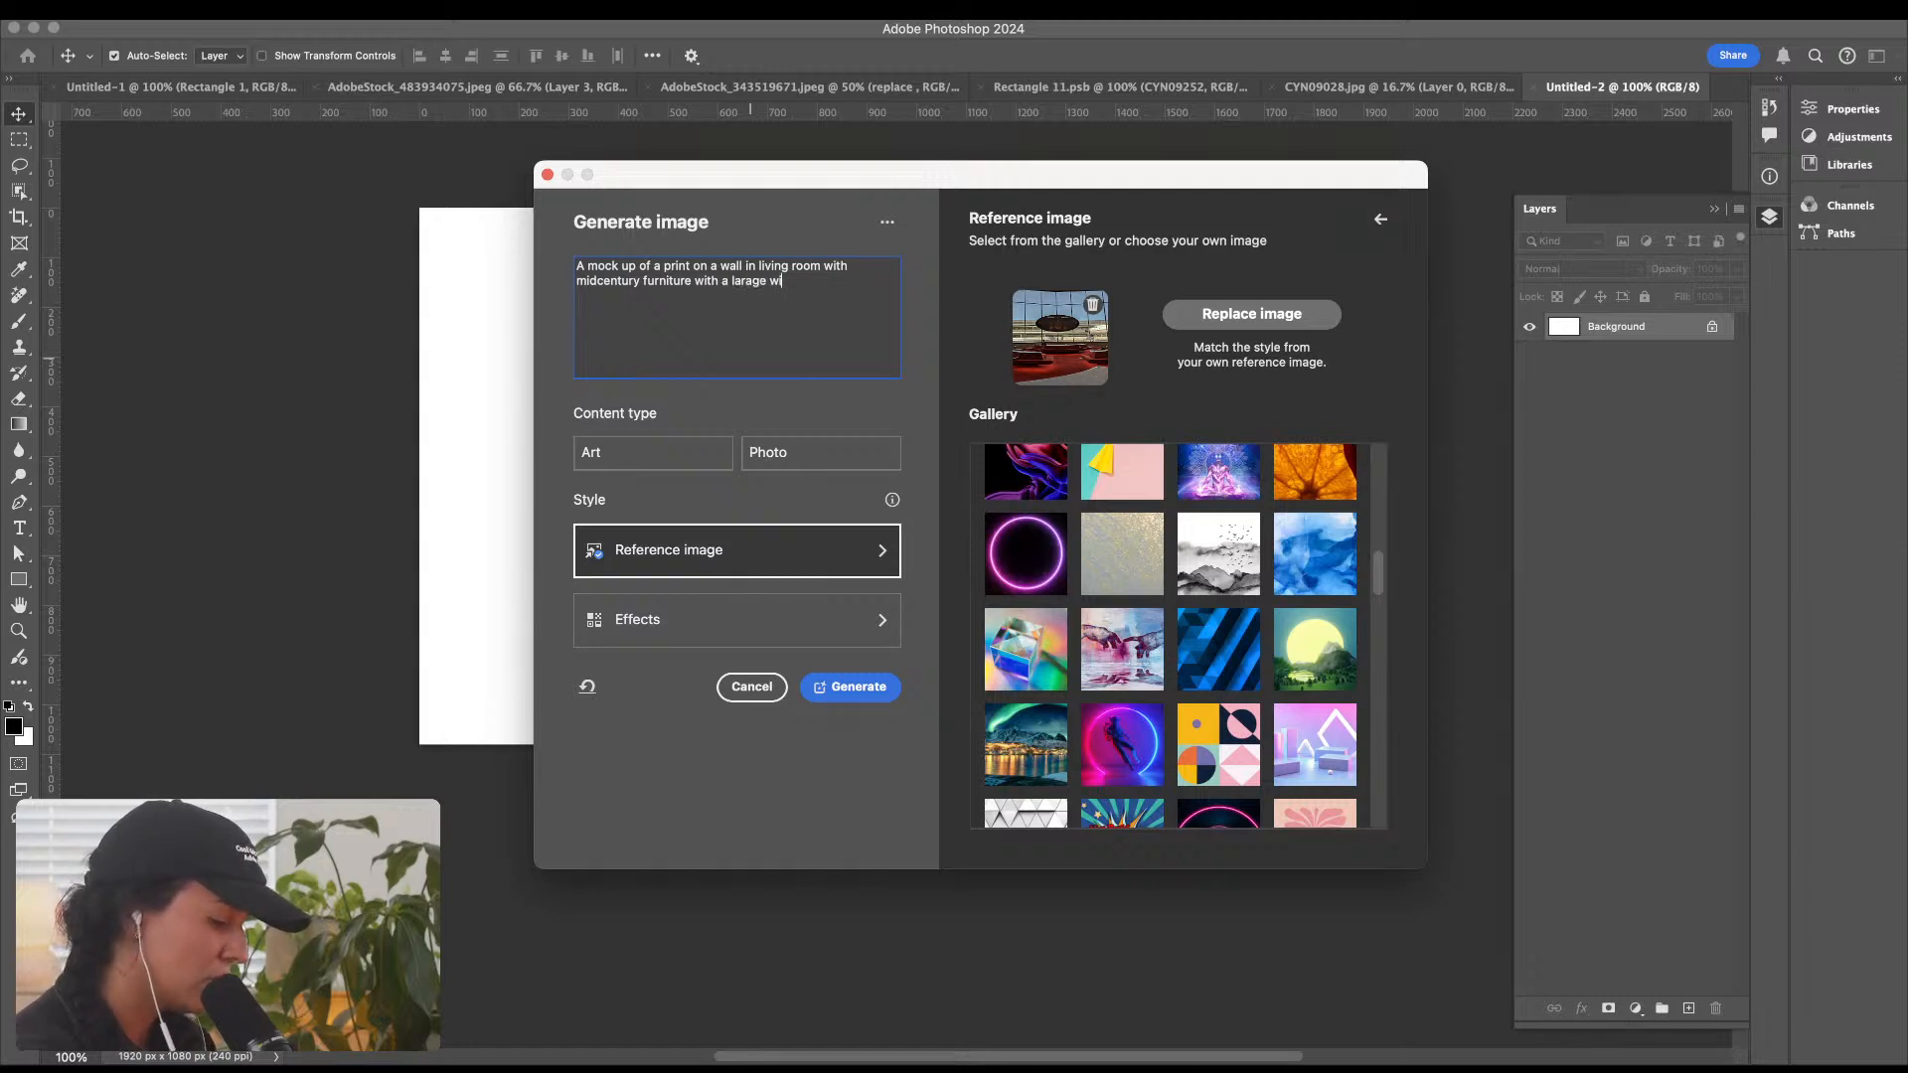
text(ndonw)
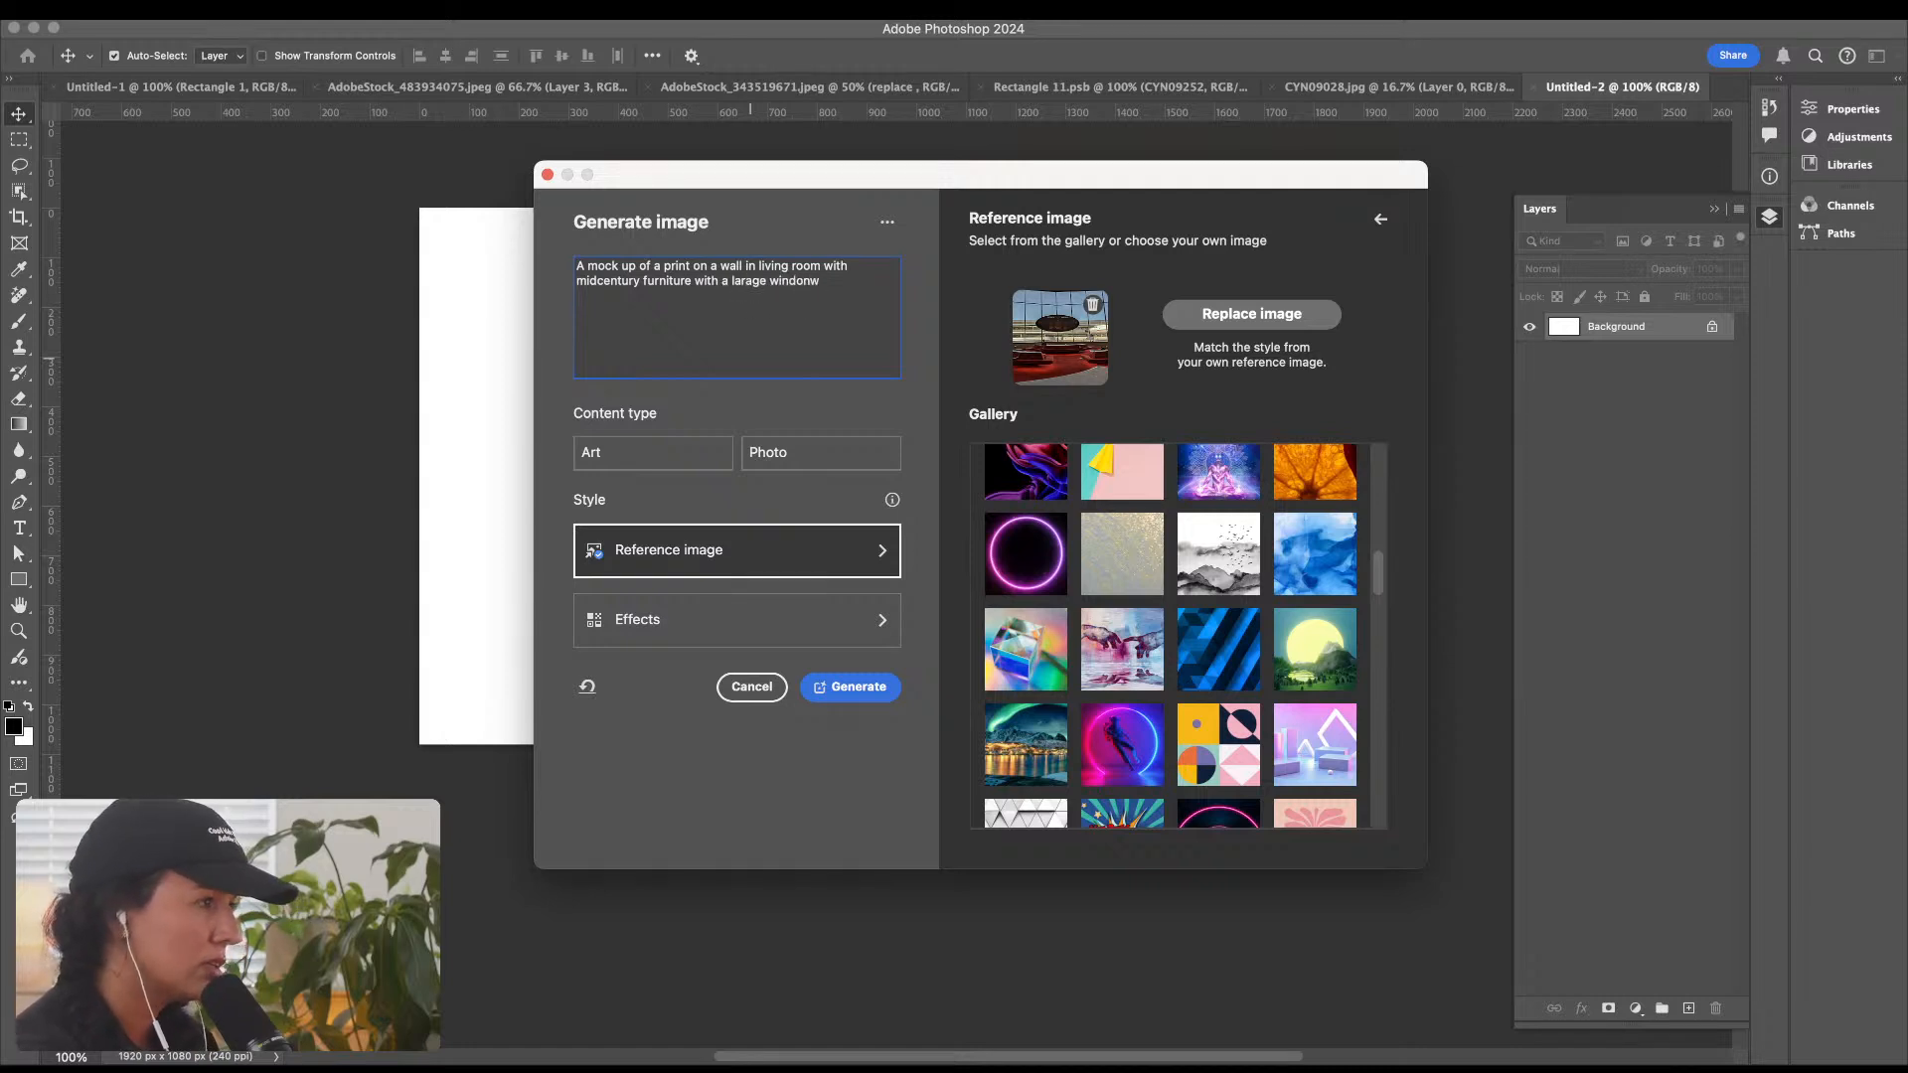
key(BackSpace)
key(BackSpace)
key(BackSpace)
text(ow over)
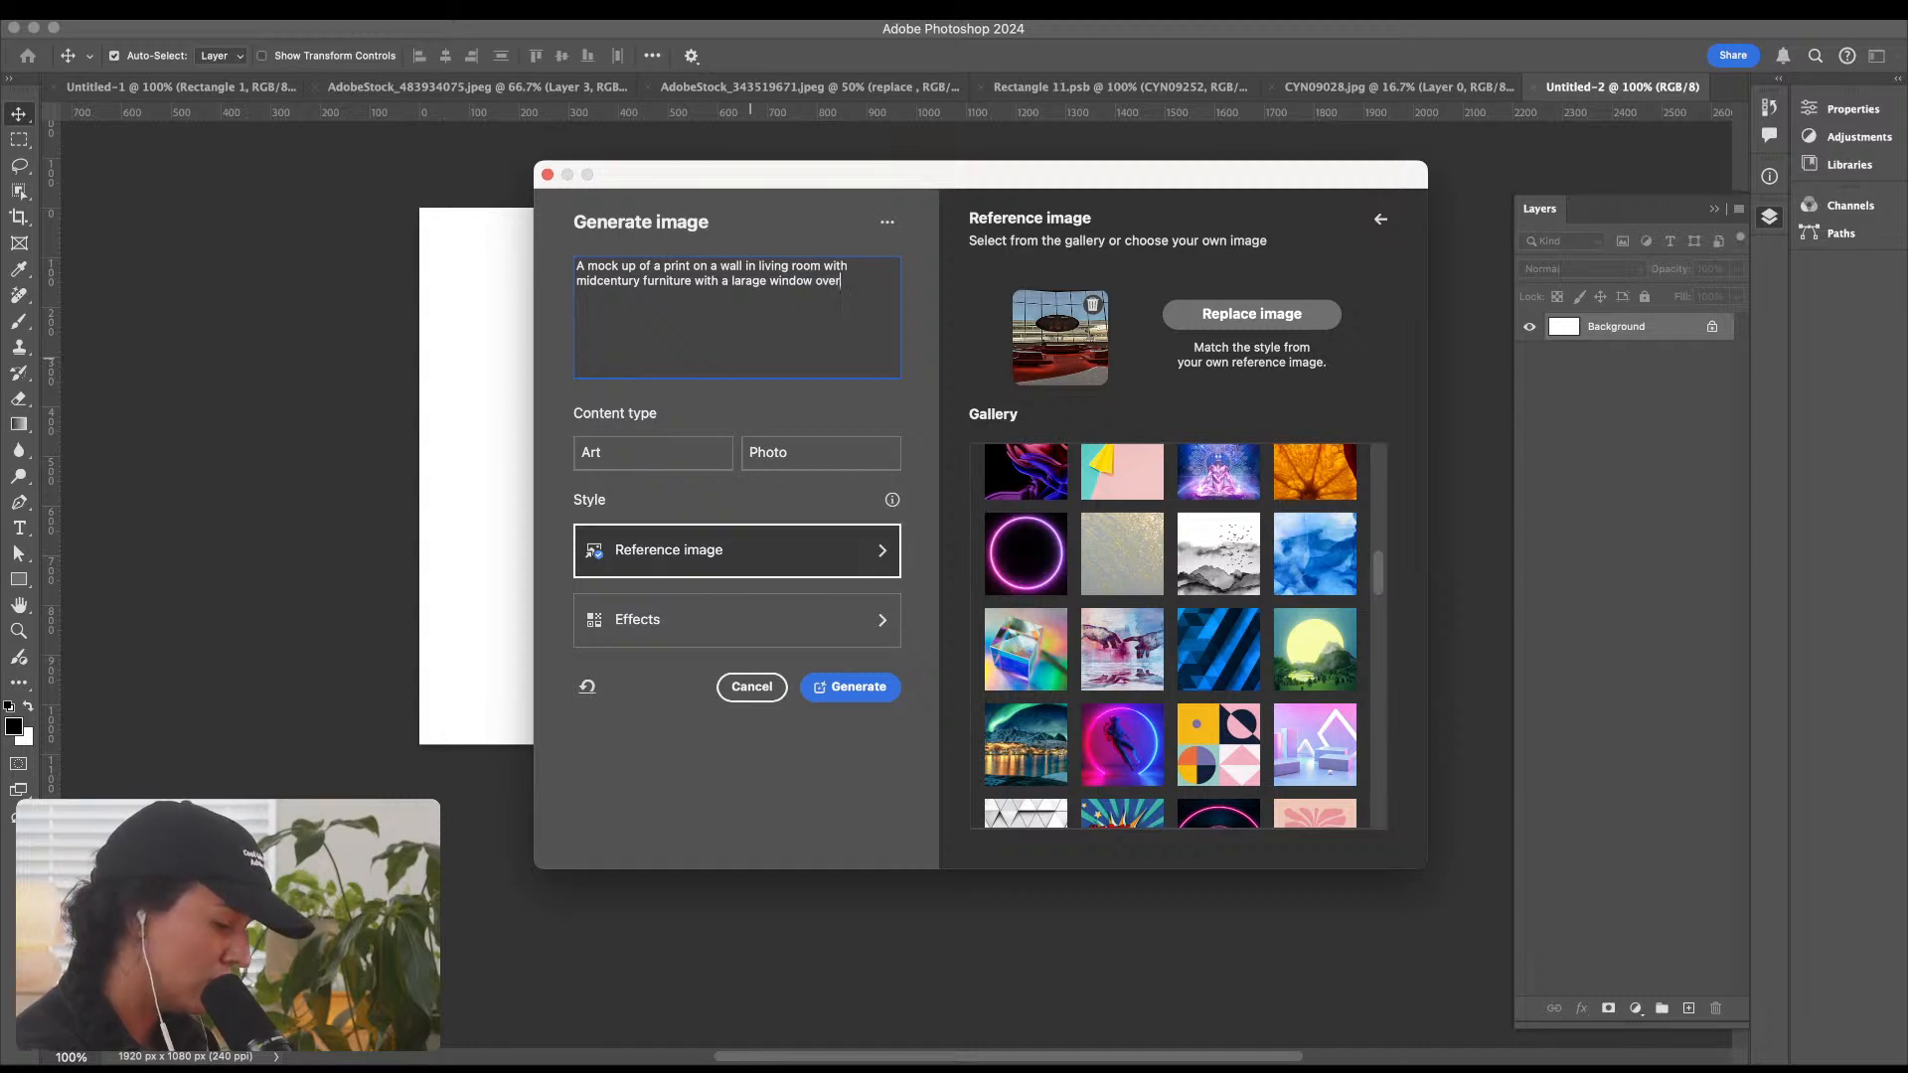
text(looking a blu)
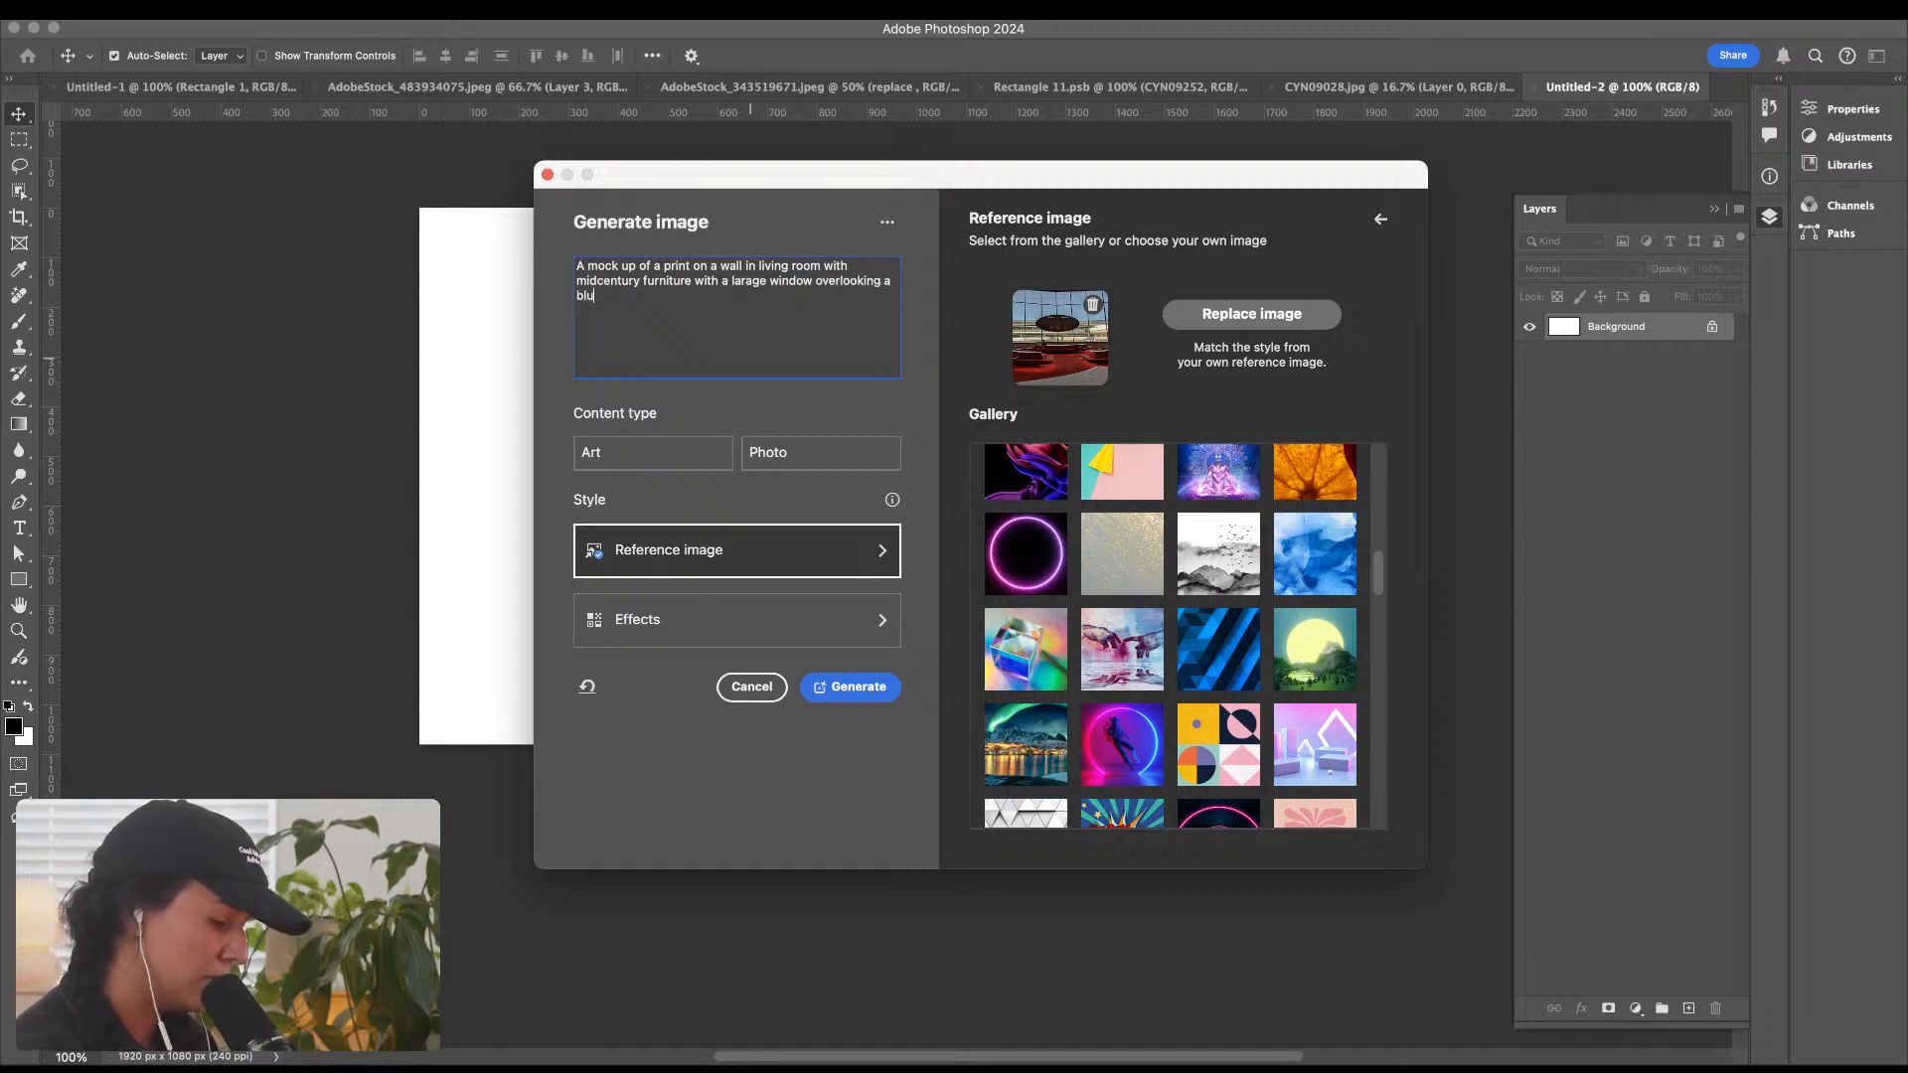
text(e sky)
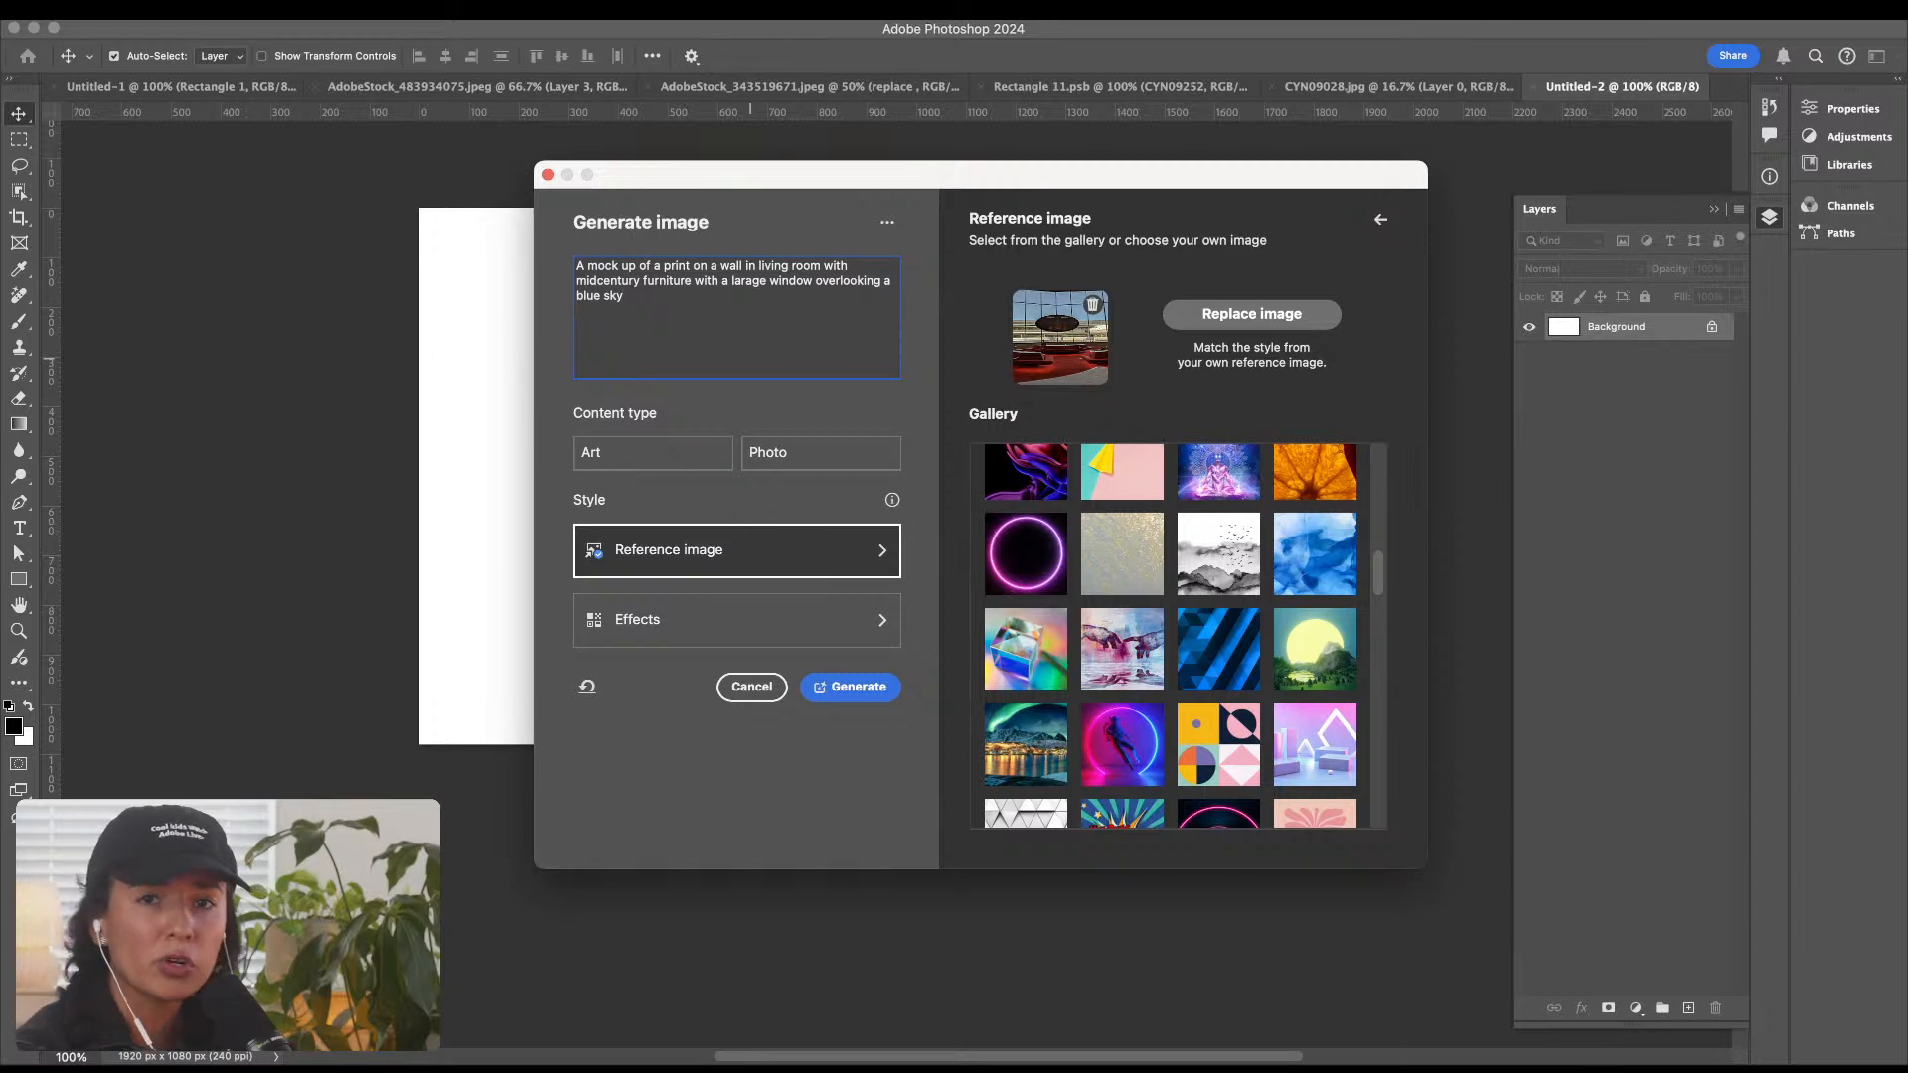
click(750, 358)
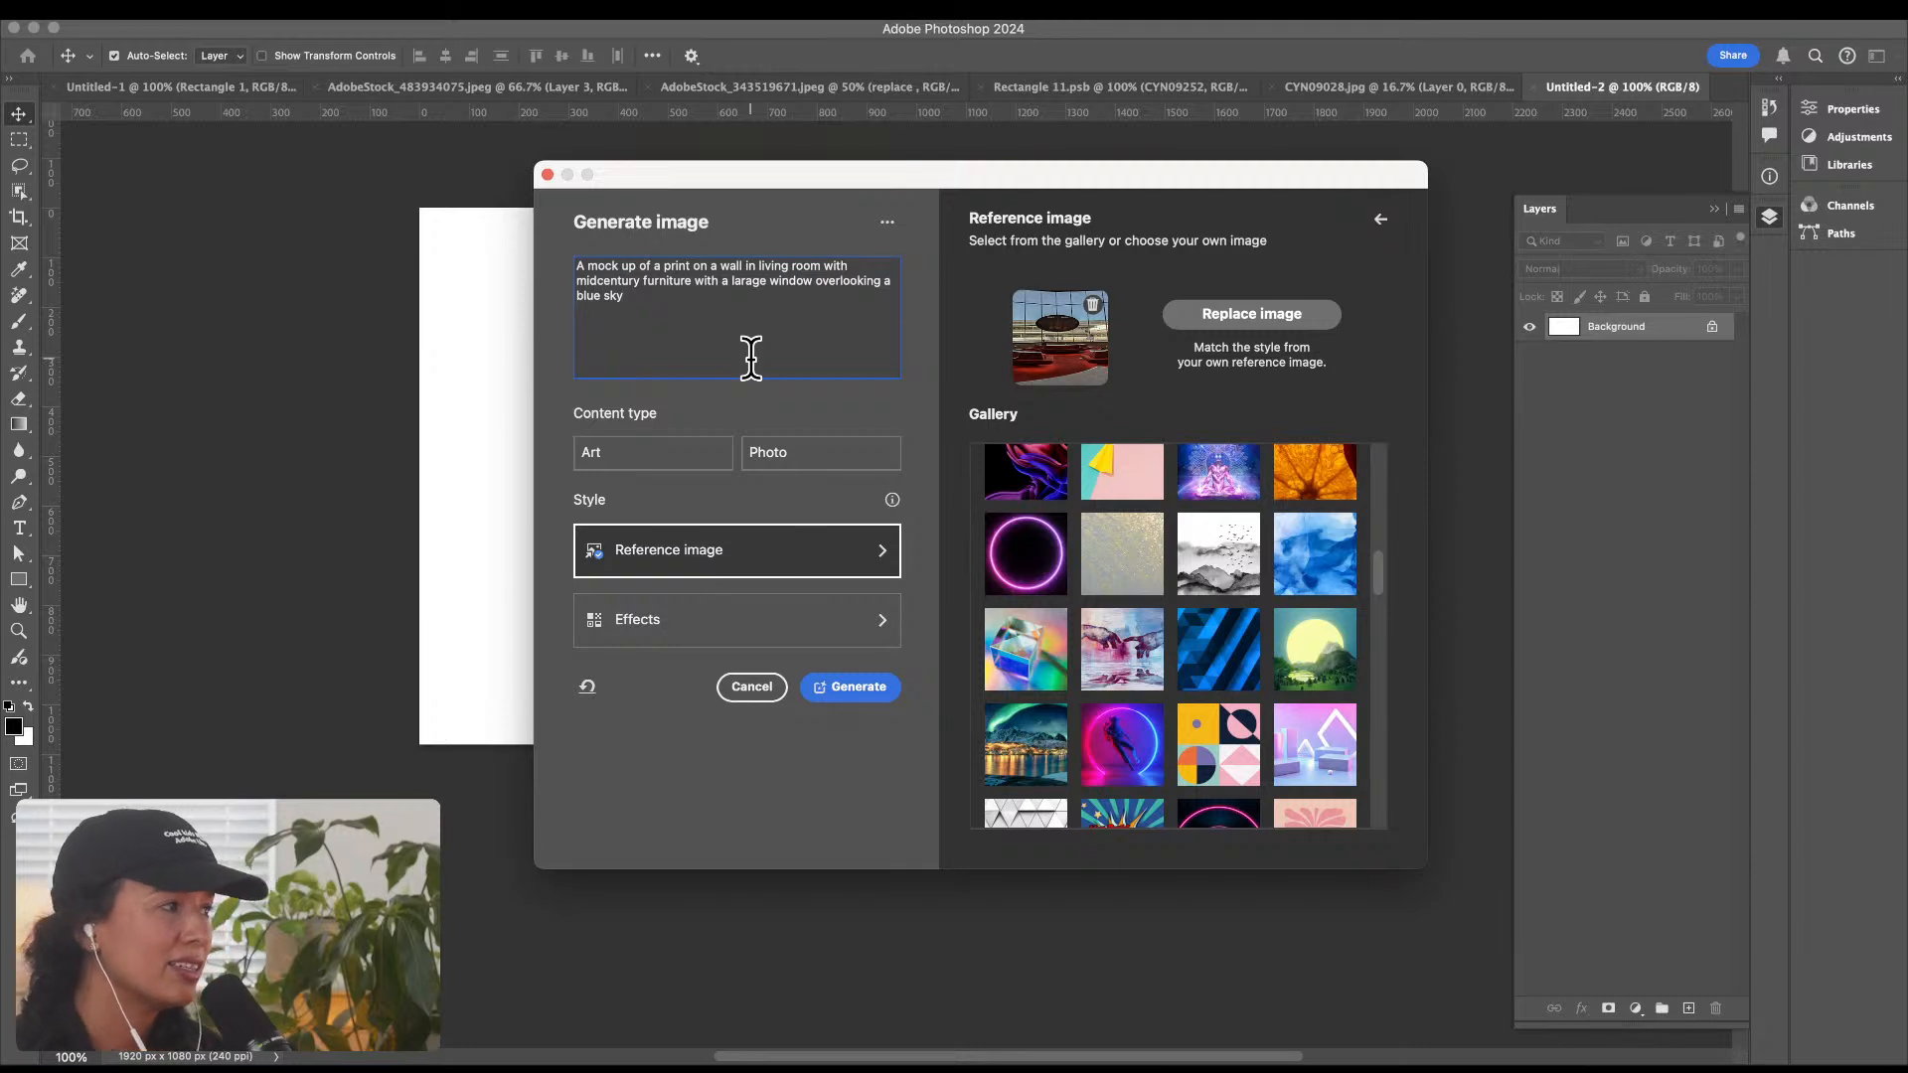
click(864, 375)
Step: Set the content type to Art and generate the image from the prompt and reference image
click(864, 659)
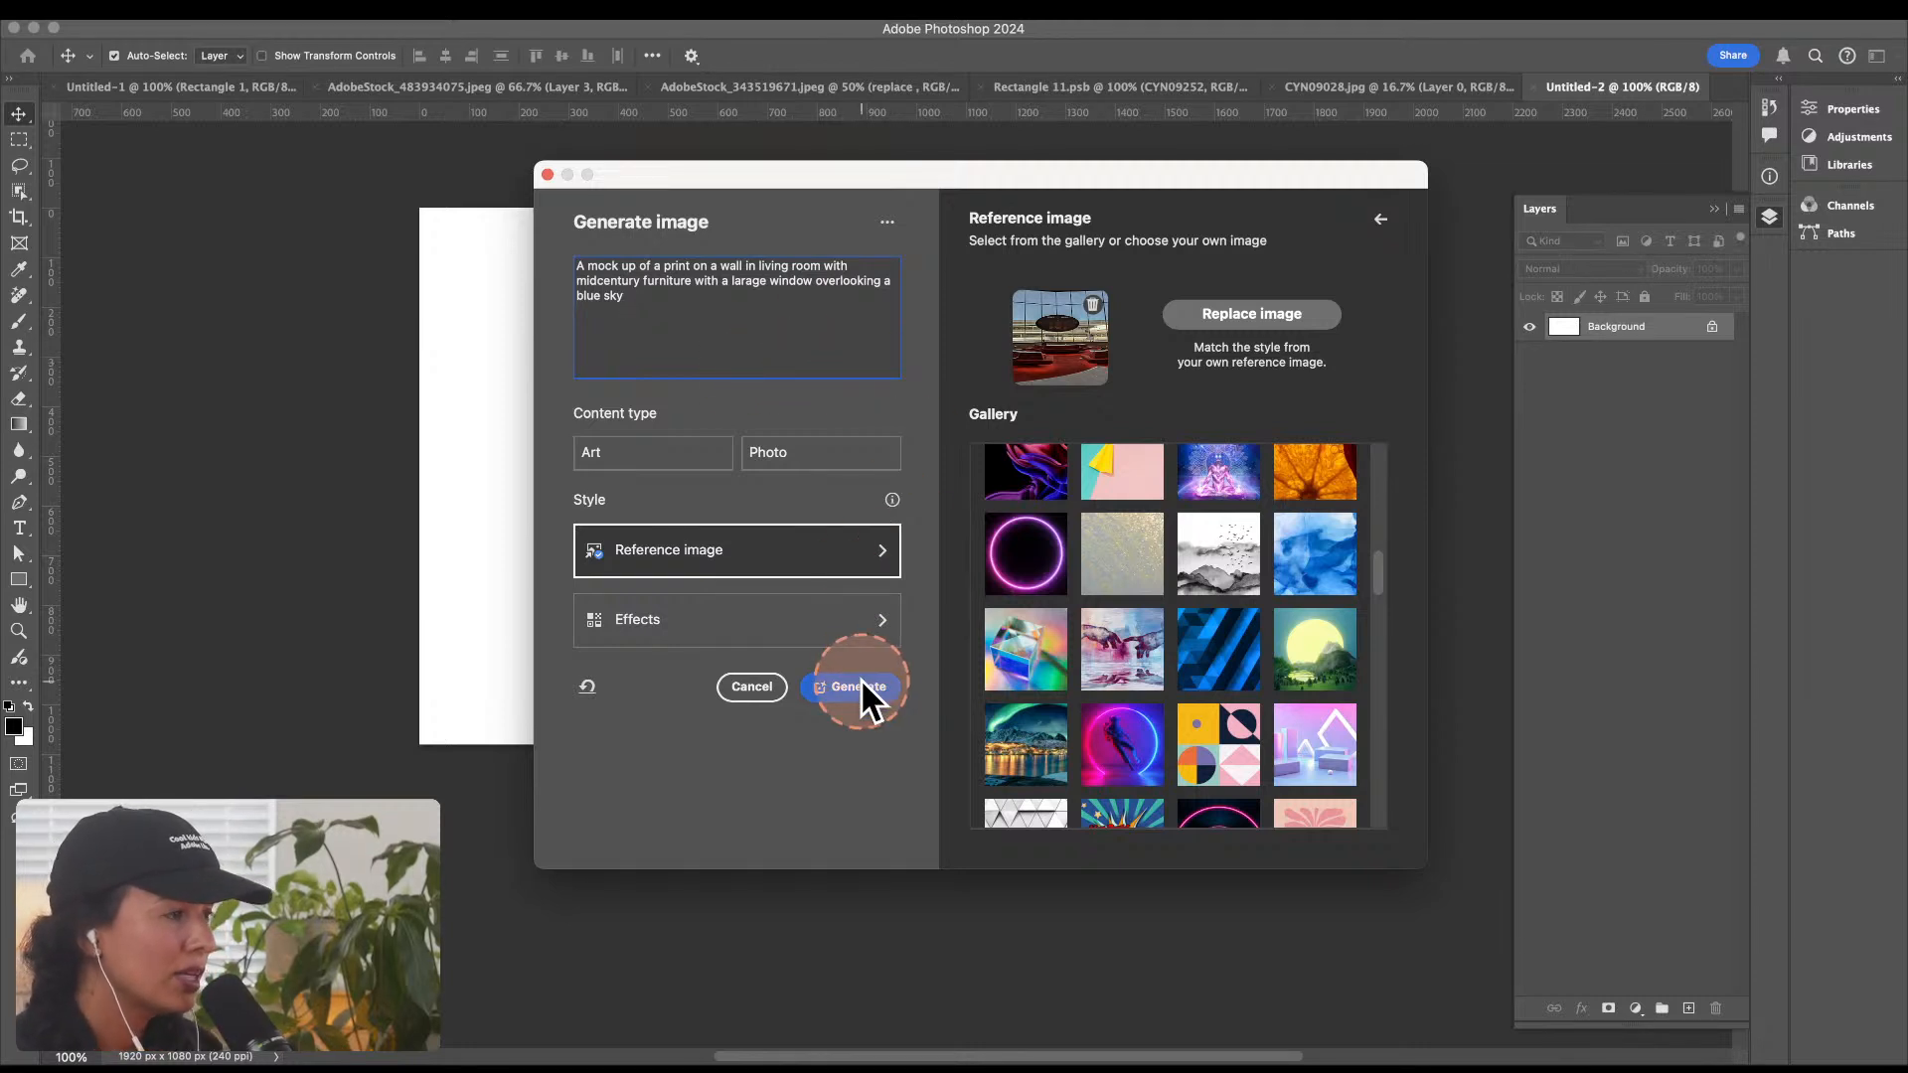
click(679, 564)
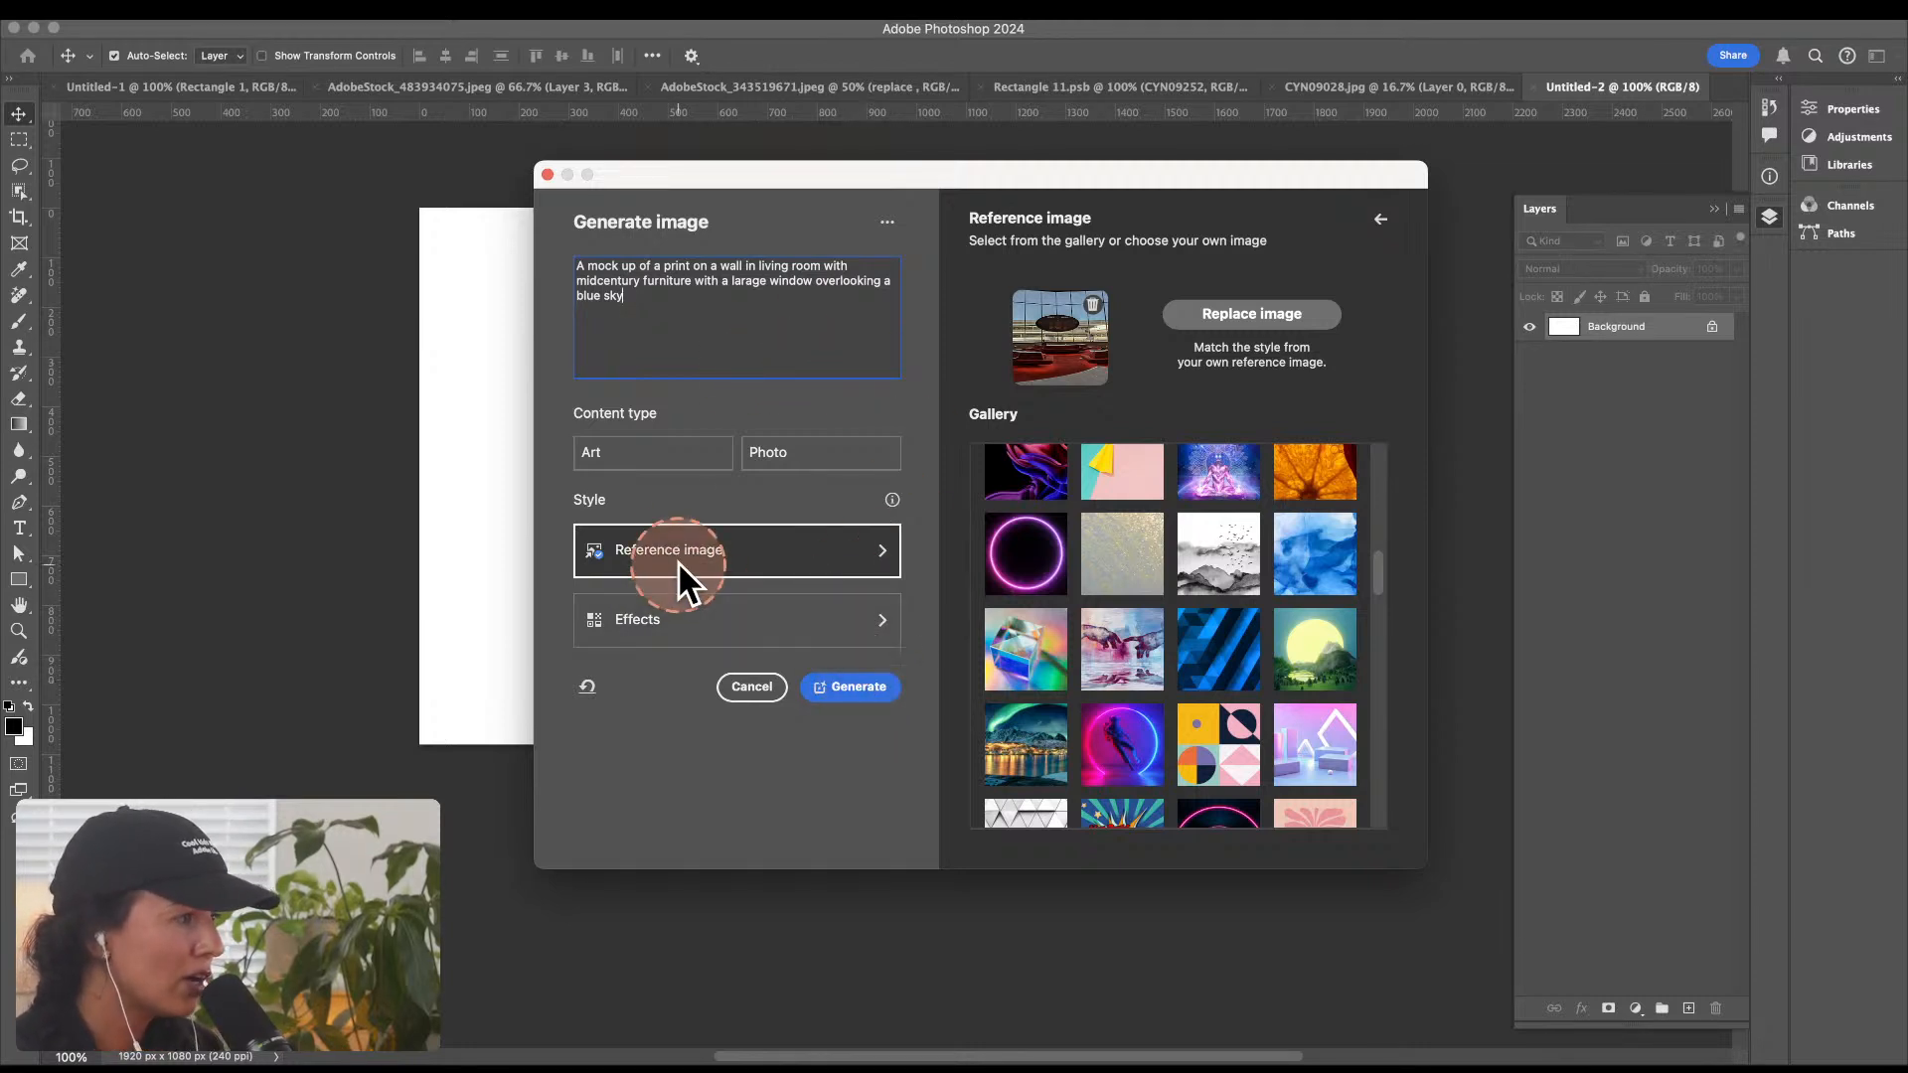
click(660, 450)
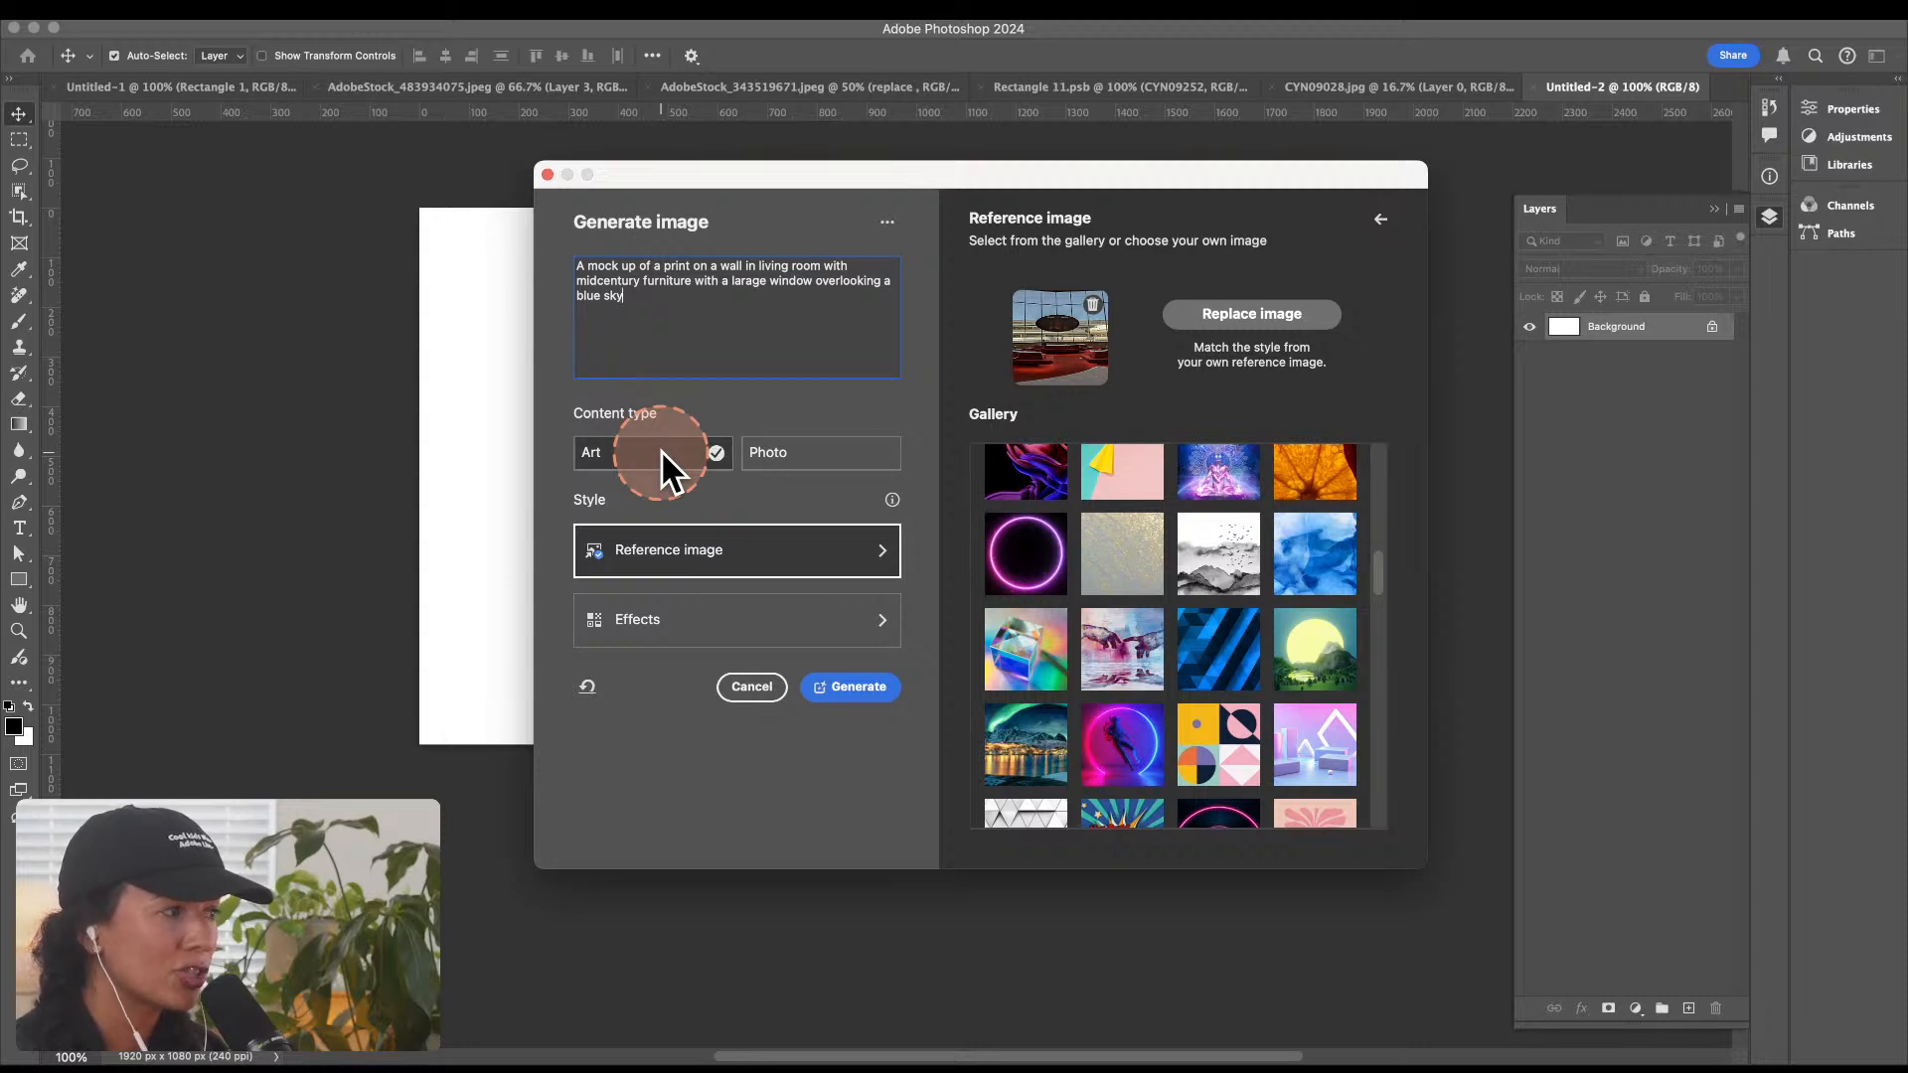
click(861, 687)
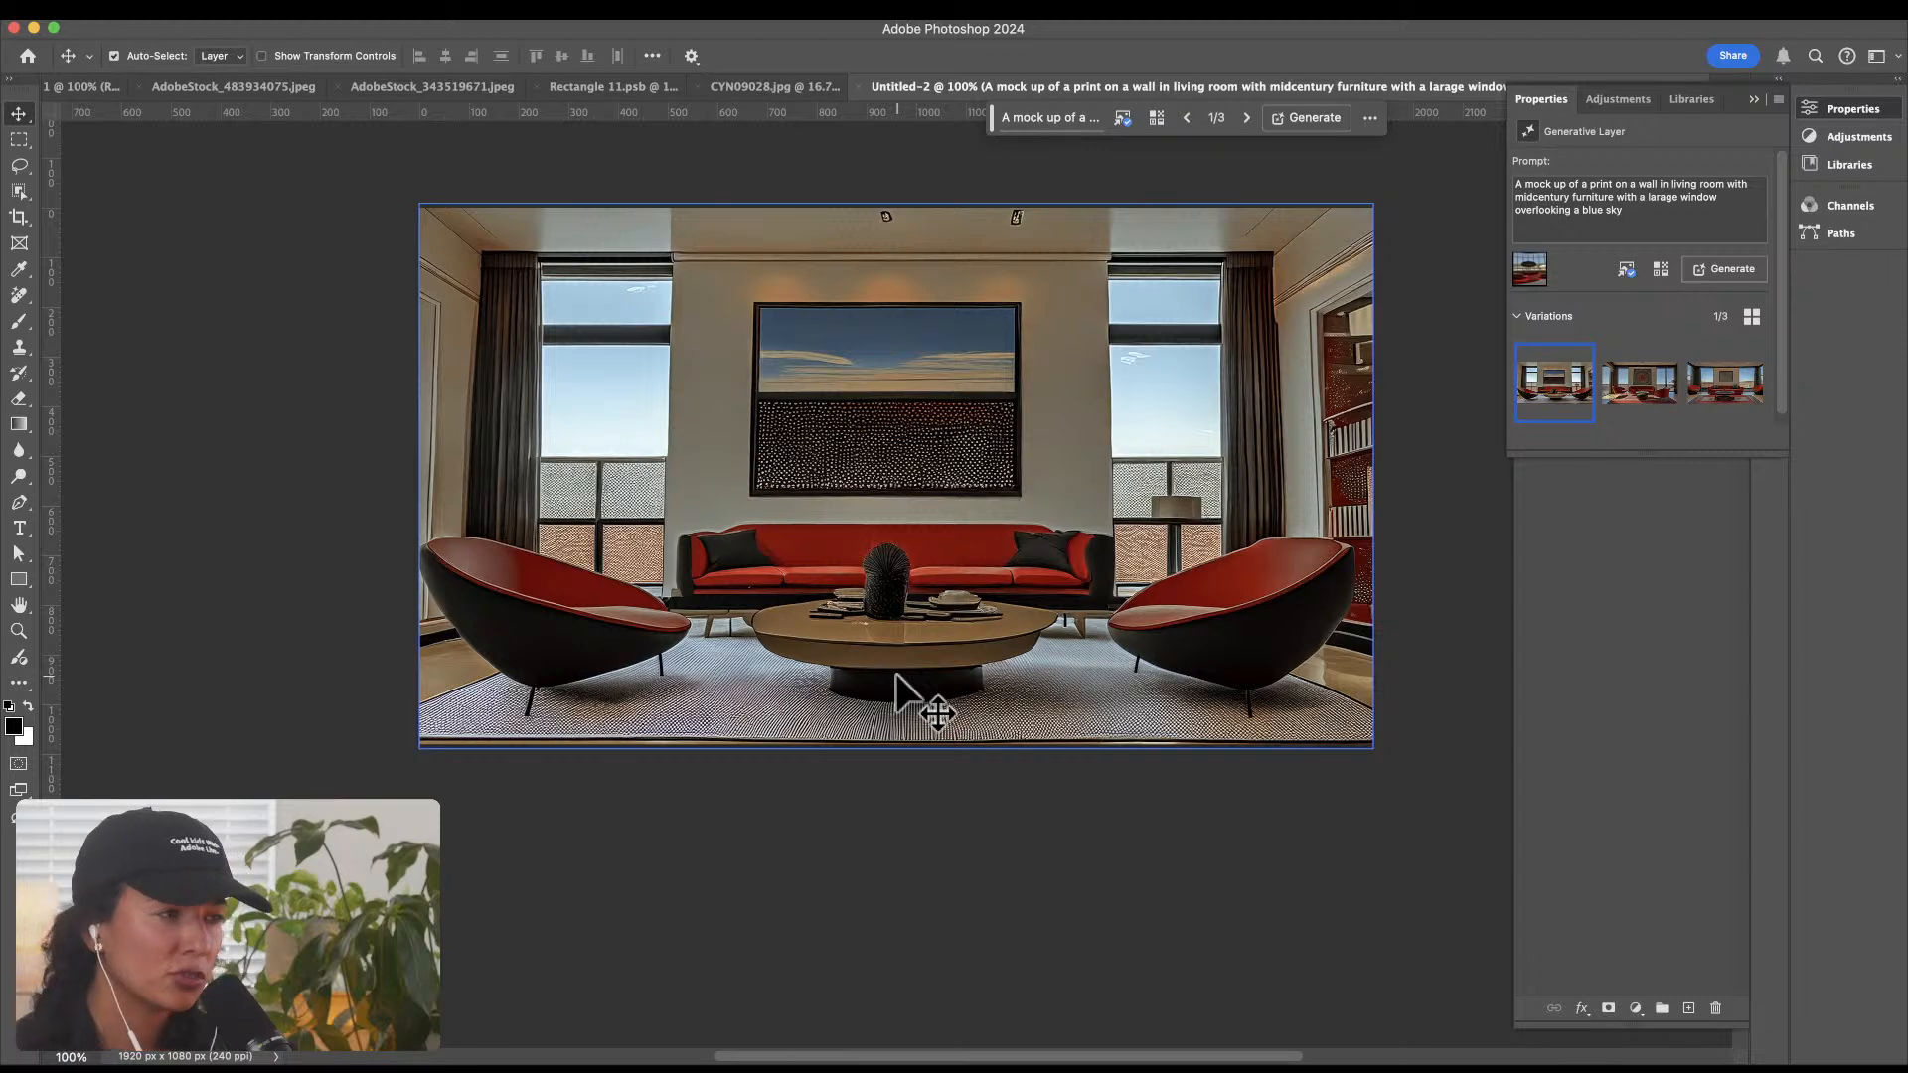
Step: Compare the three generated living room variations and return to the first one
click(1624, 380)
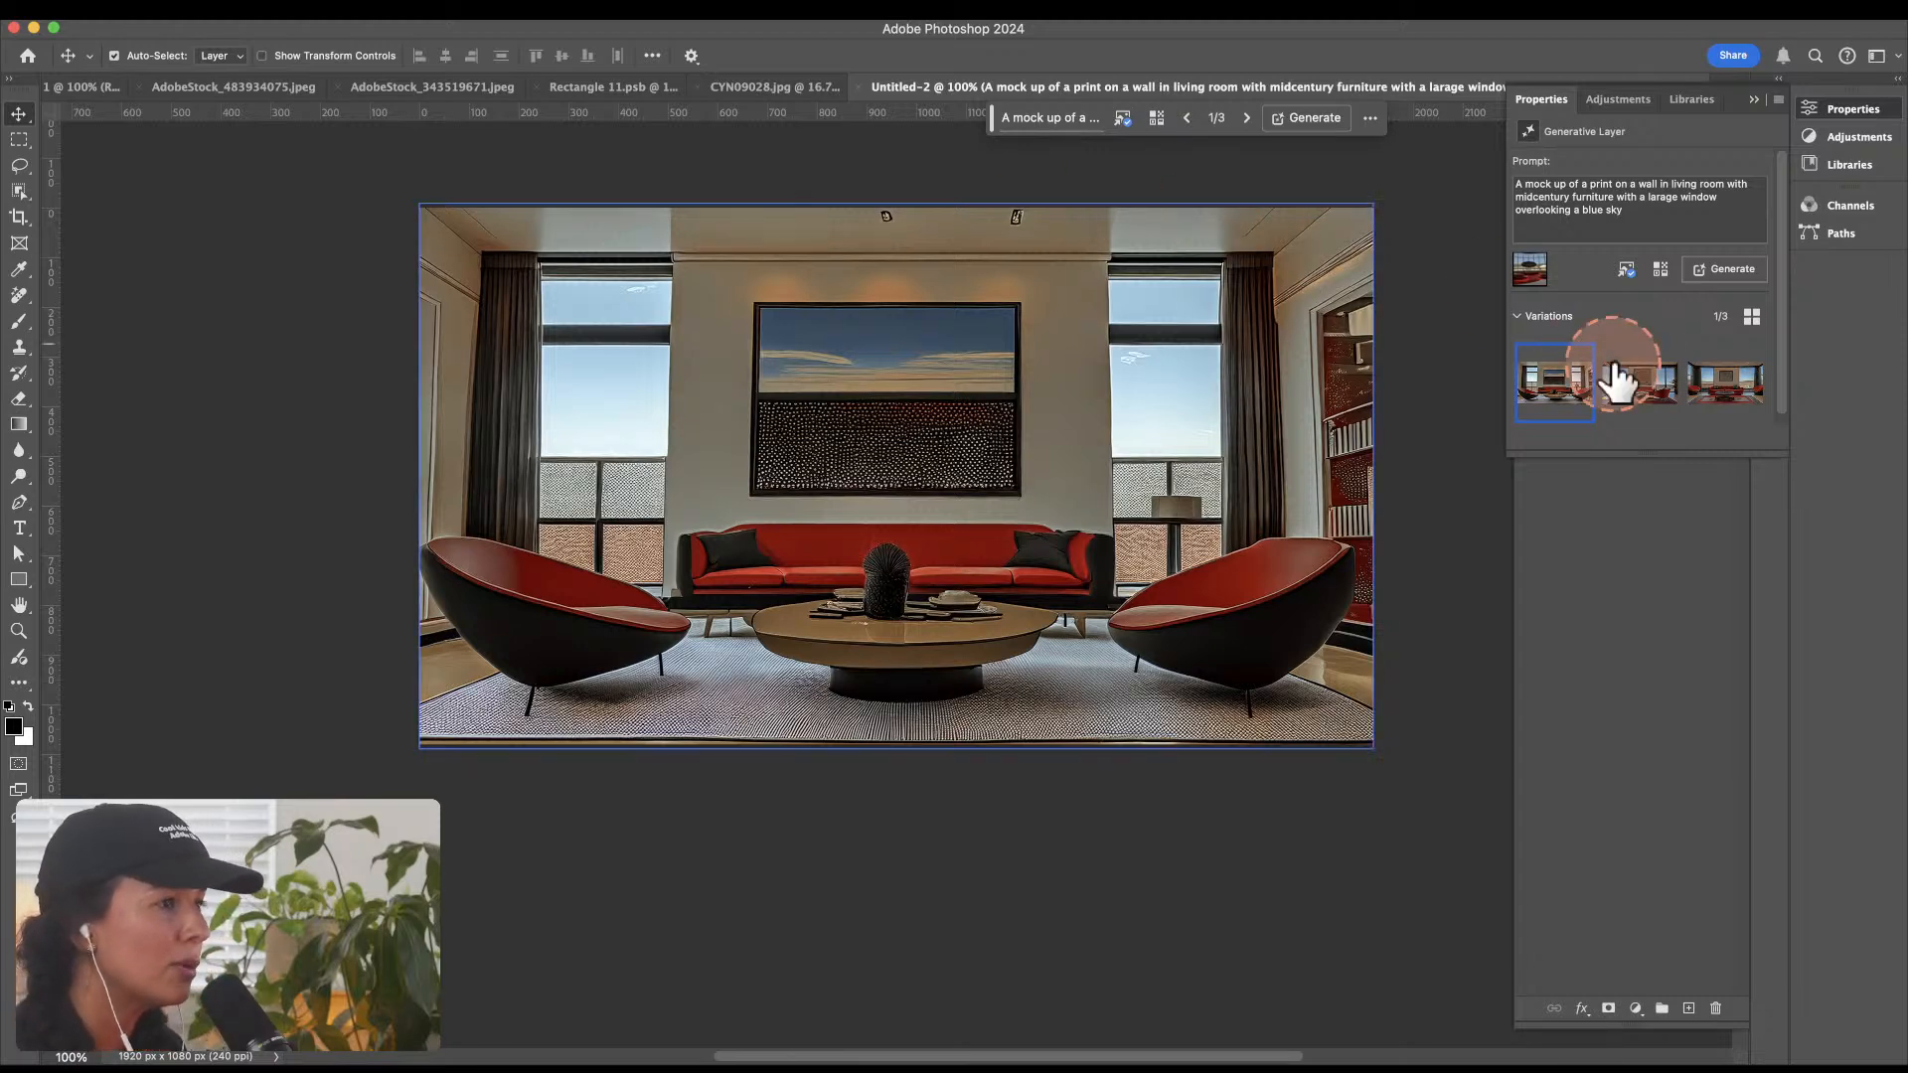
click(1733, 390)
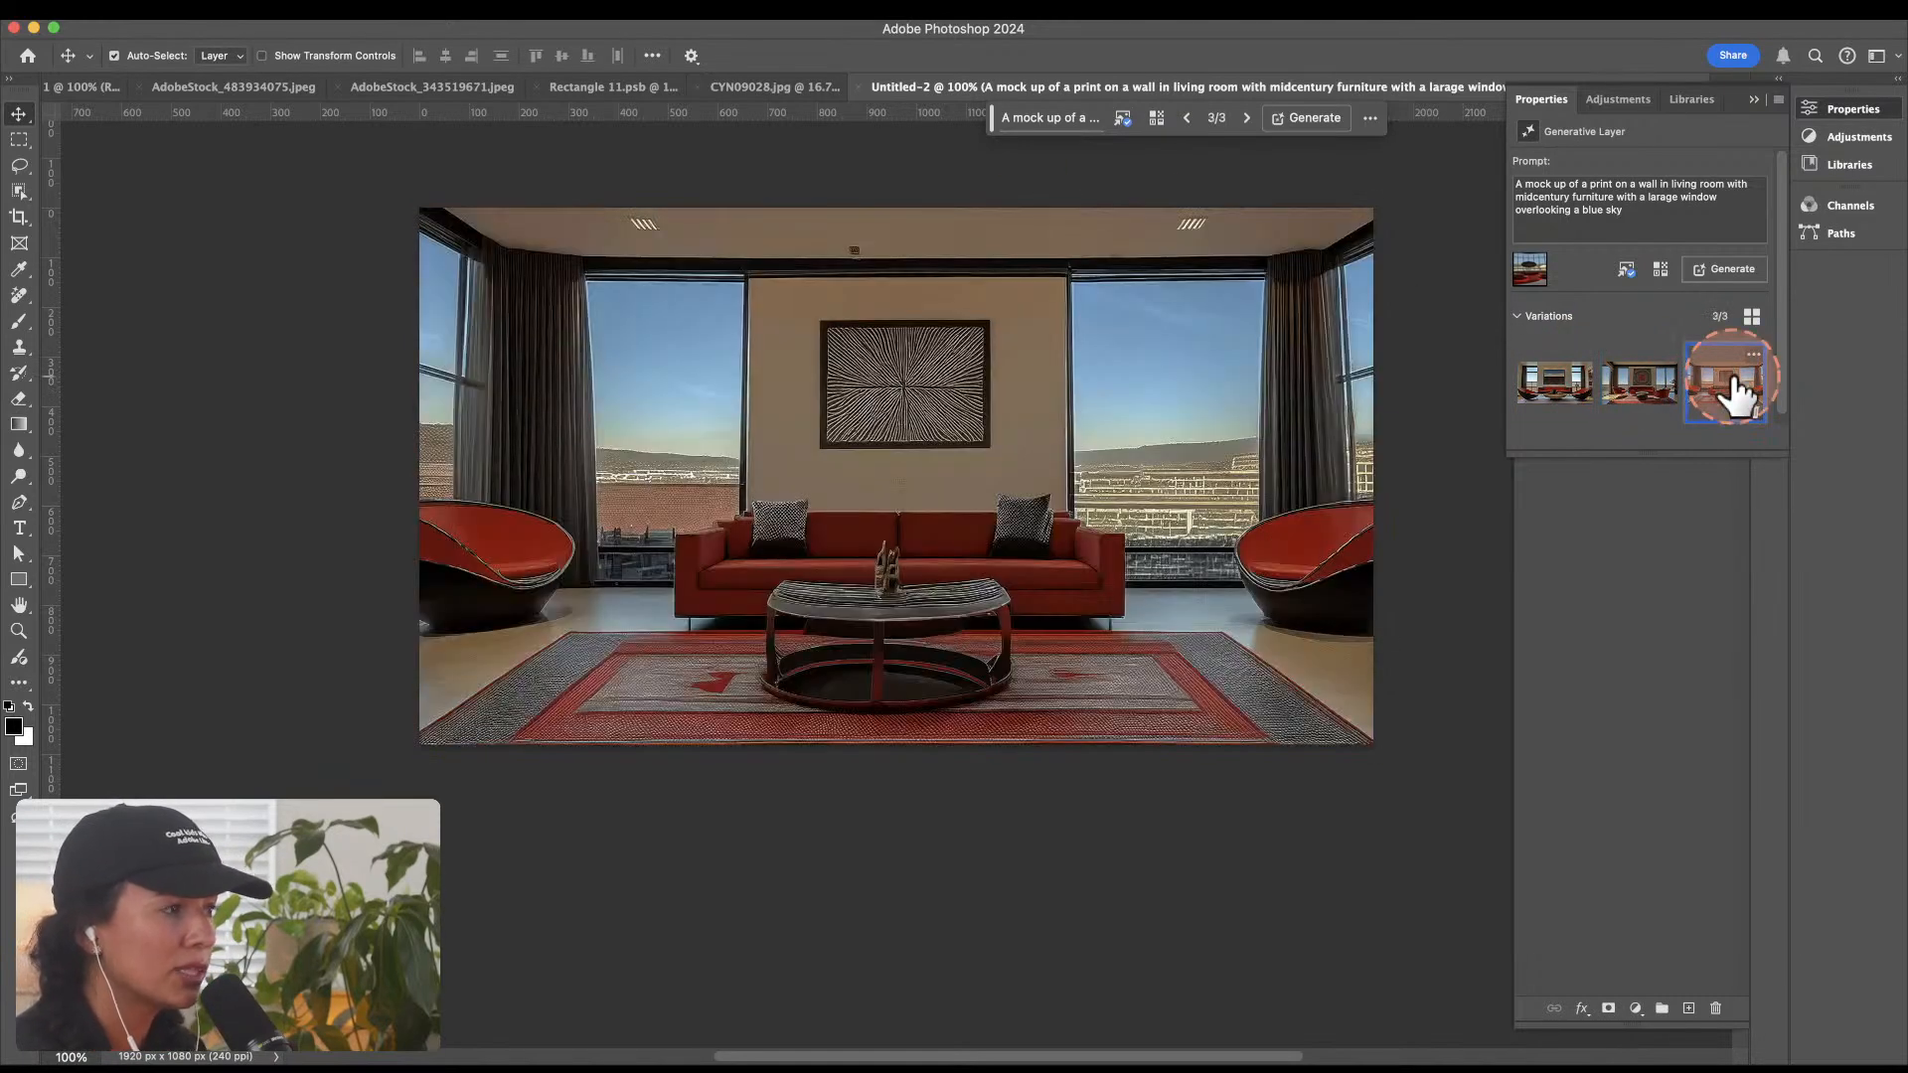
click(1525, 400)
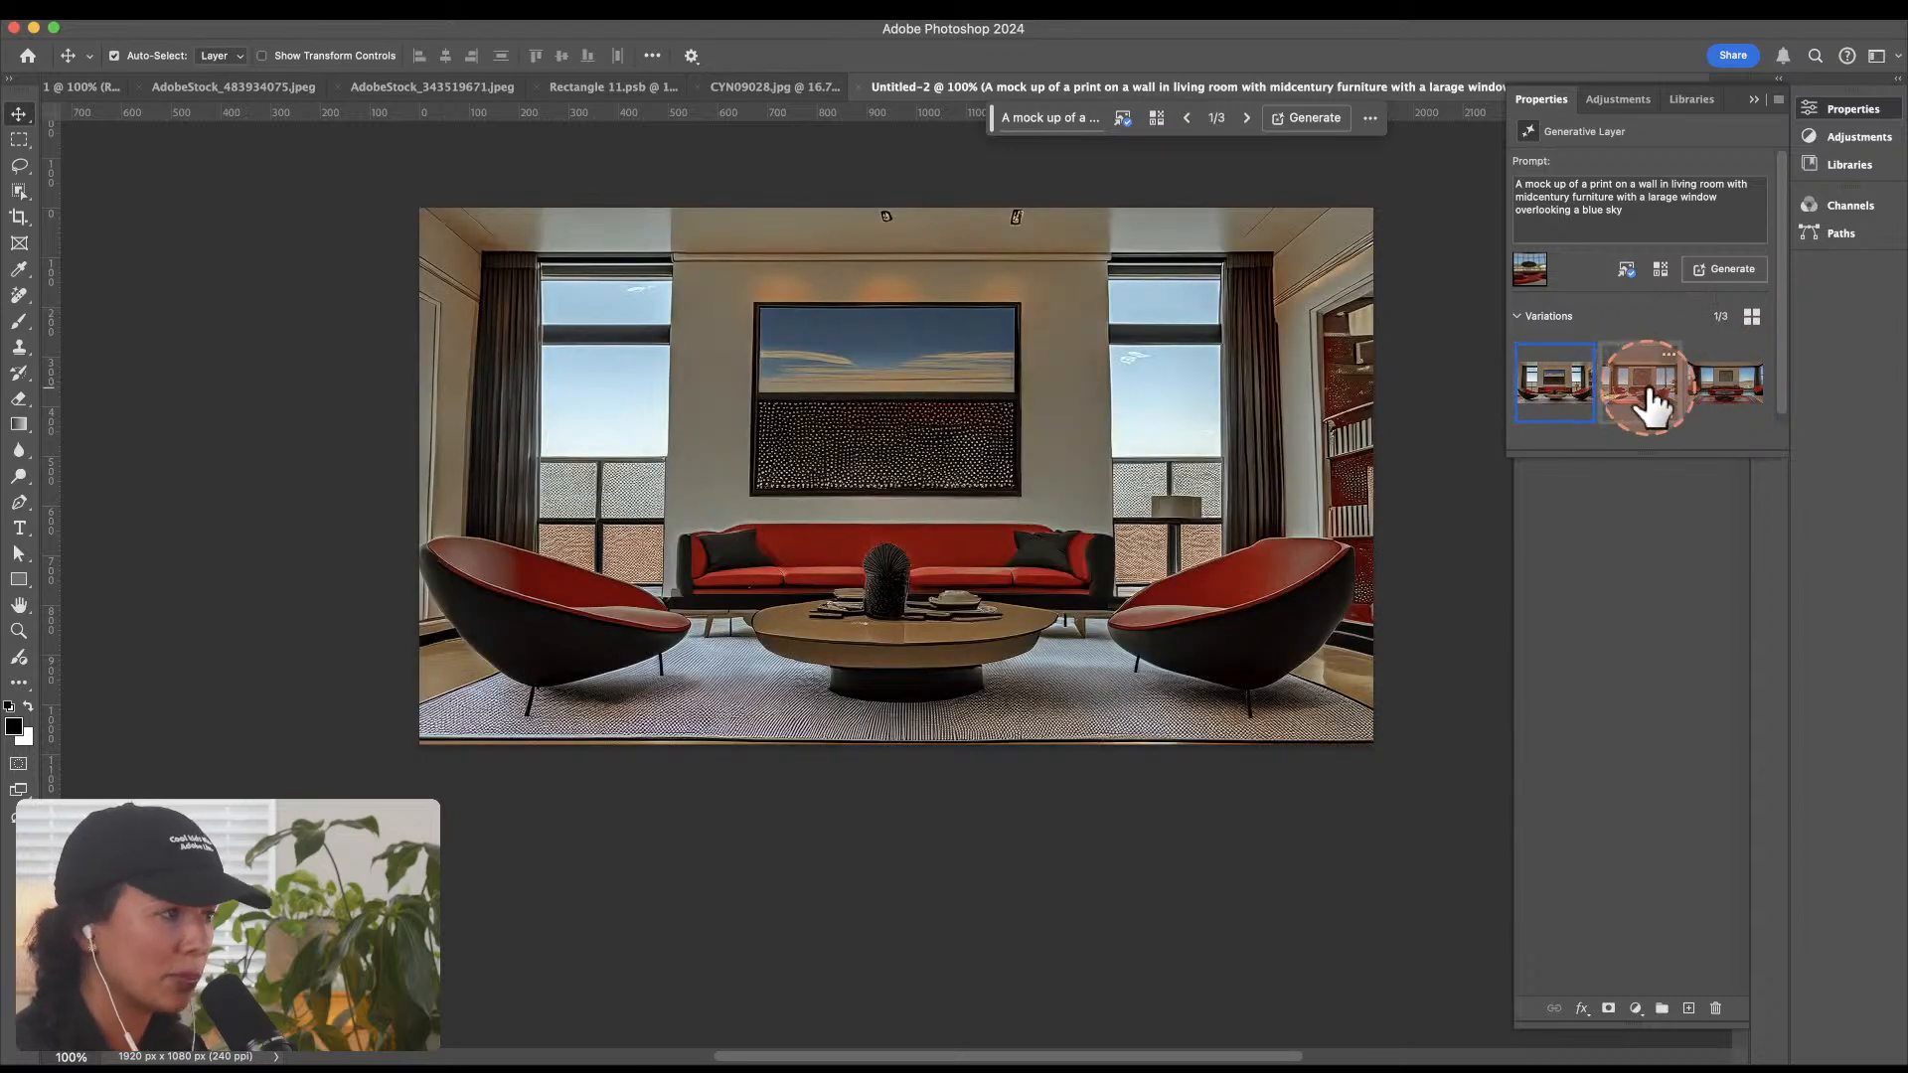
click(1650, 403)
click(1732, 386)
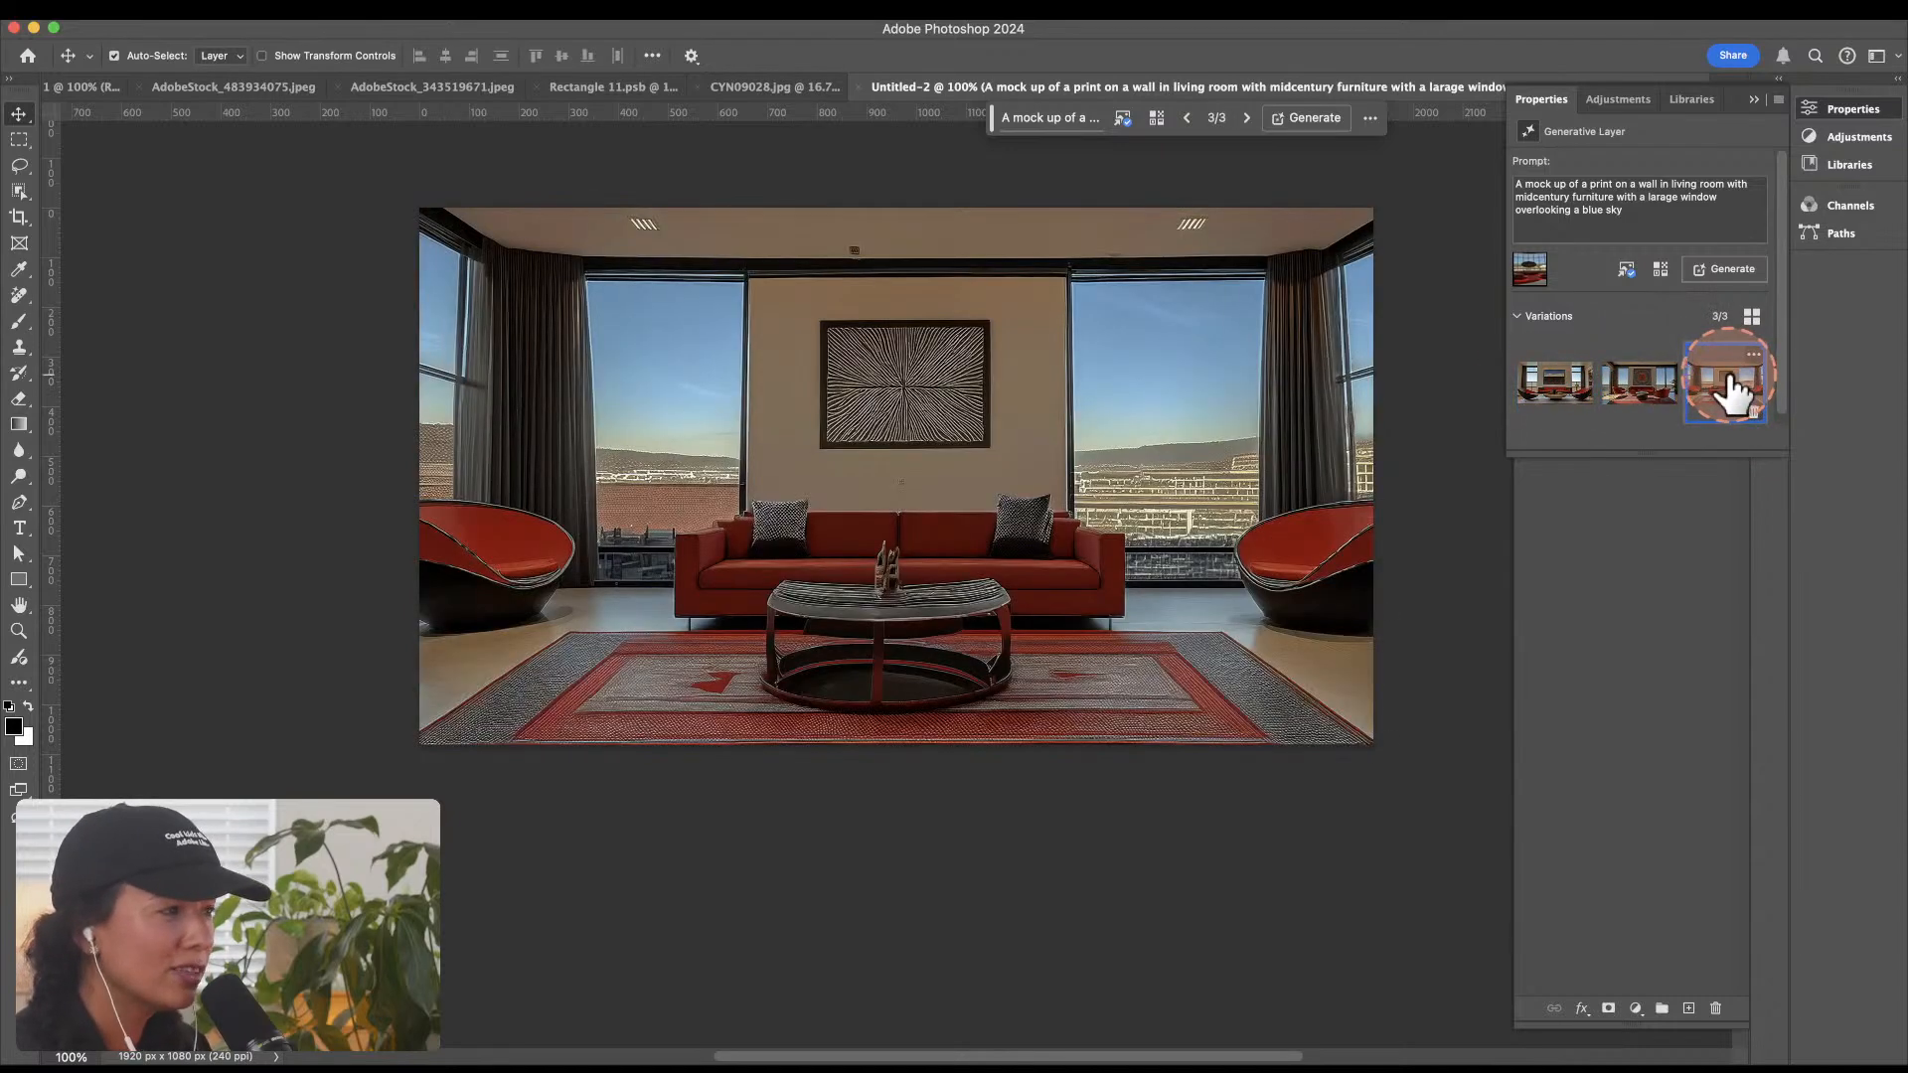
click(1565, 410)
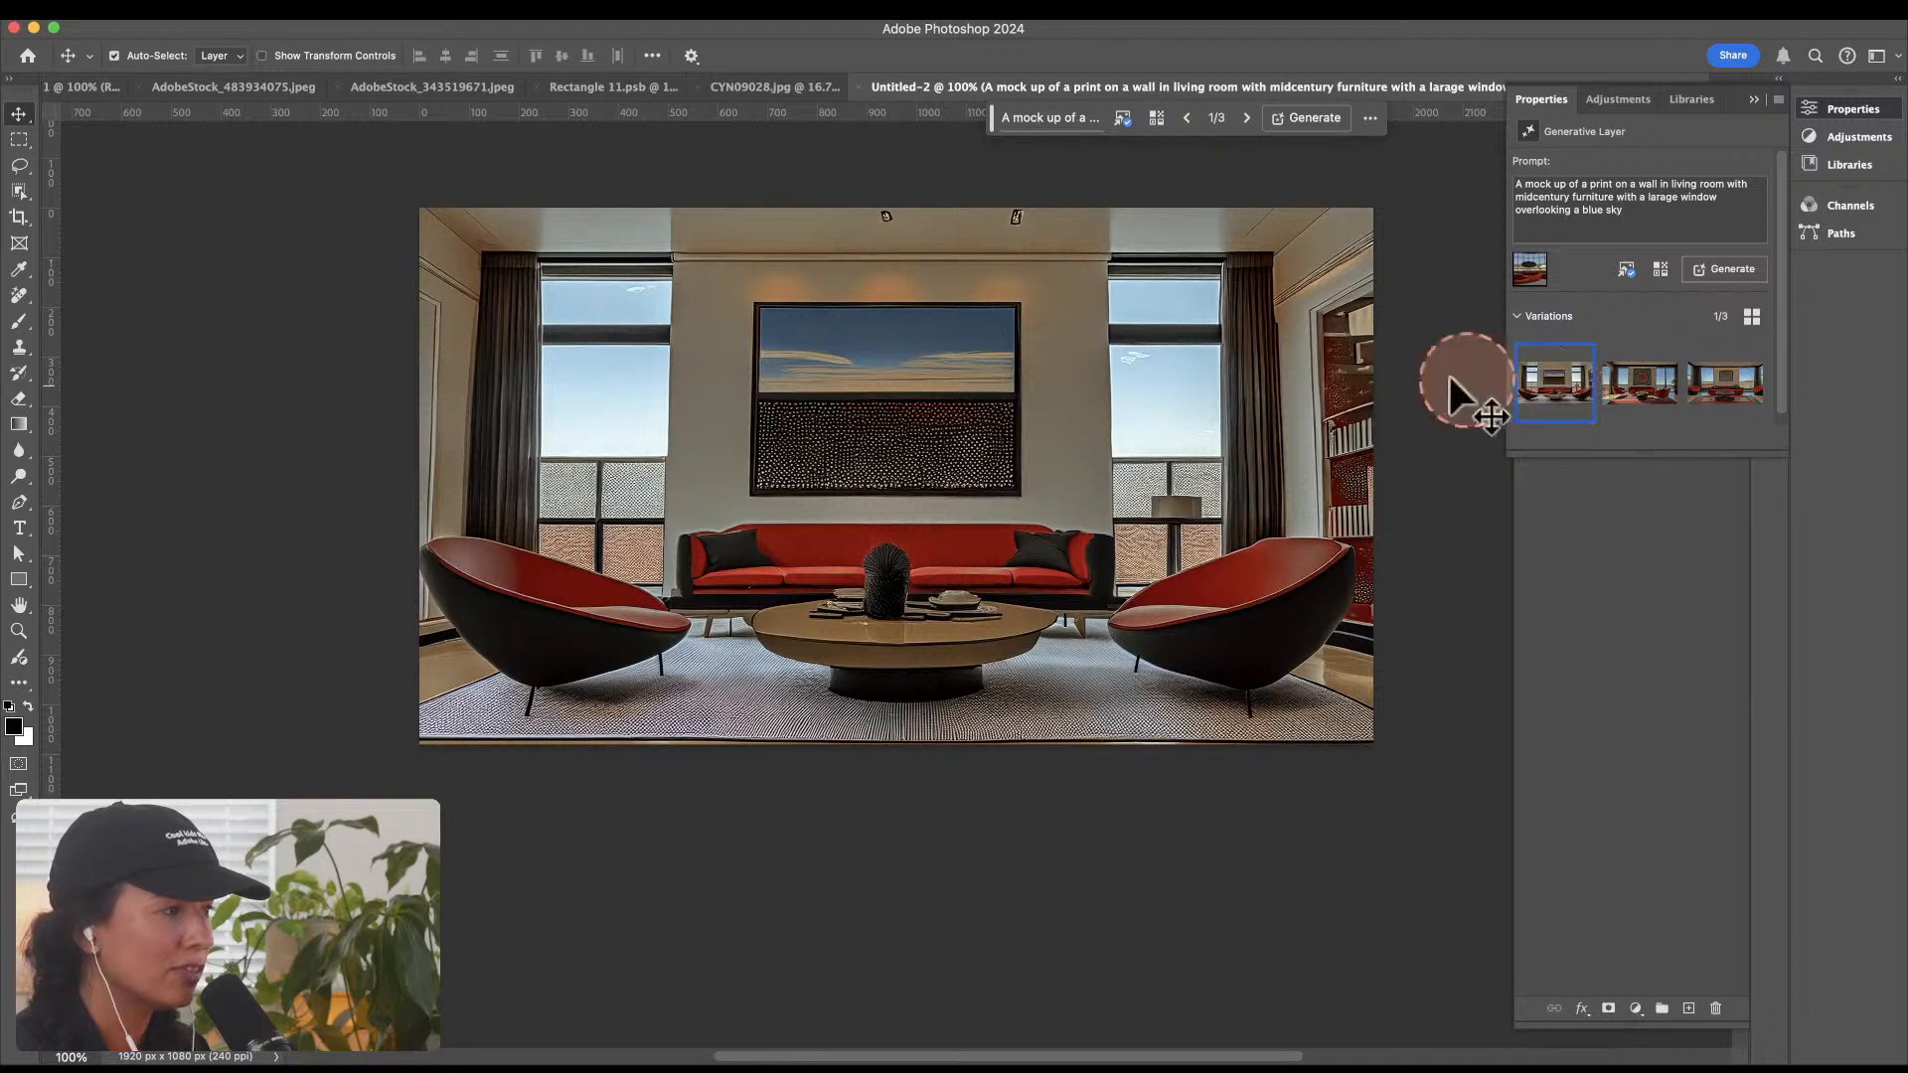
Step: Switch to the Untitled-1 document and revert its history to the Layer Visibility state directly after the first Delete and fill Selection
click(69, 79)
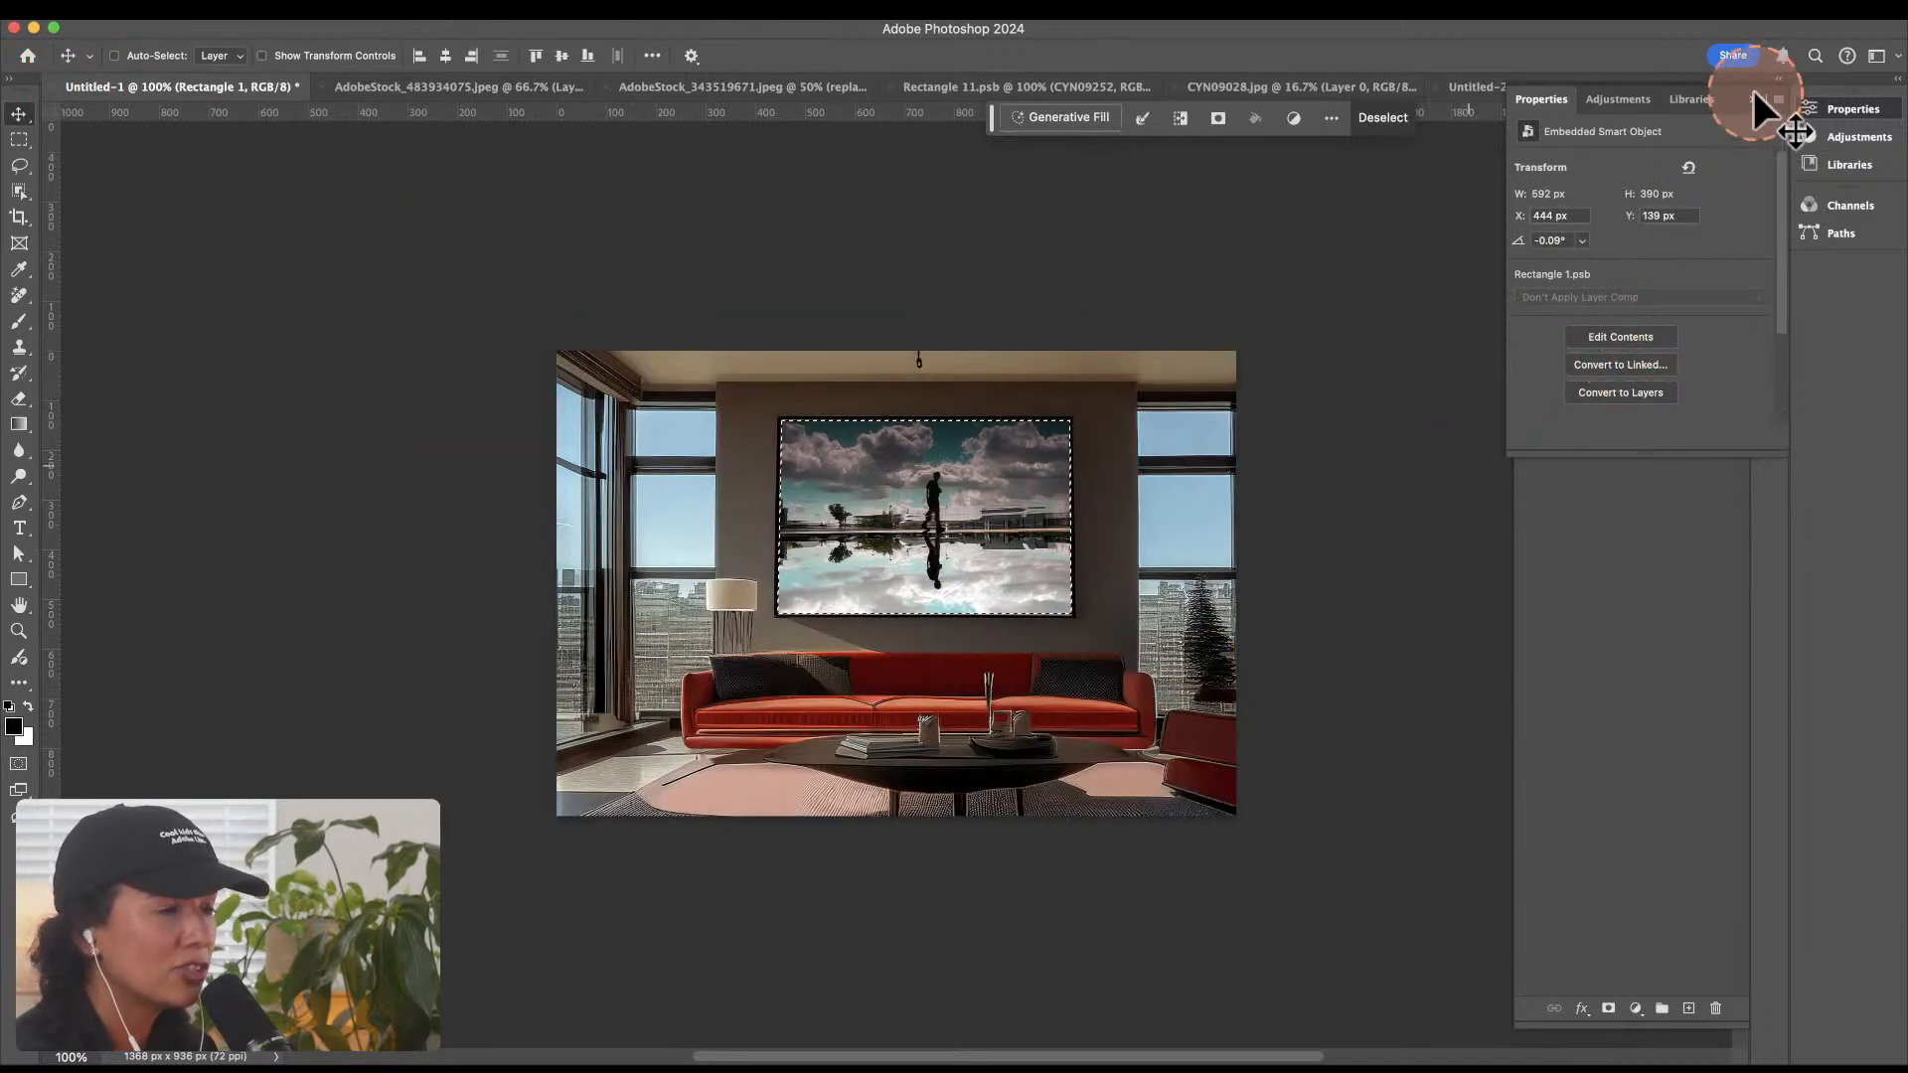
key(super+s)
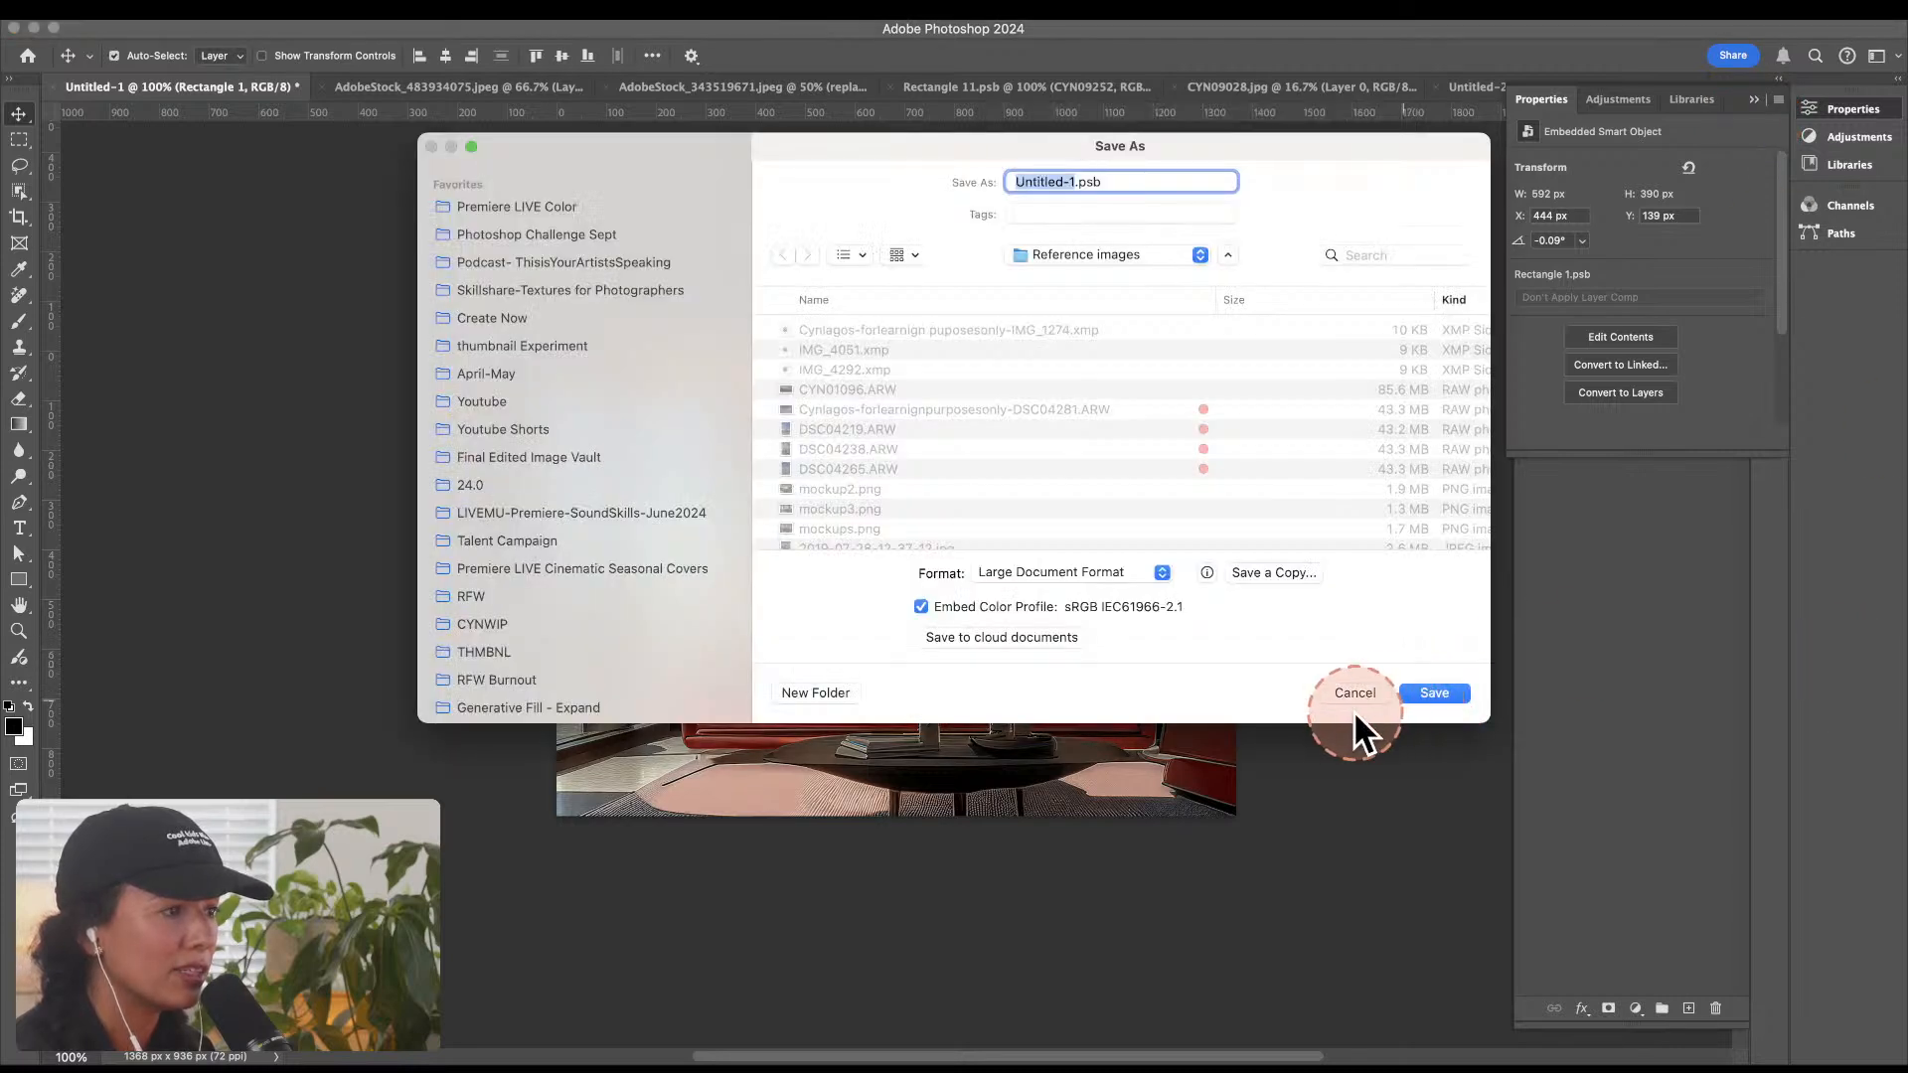
click(1355, 696)
click(1753, 98)
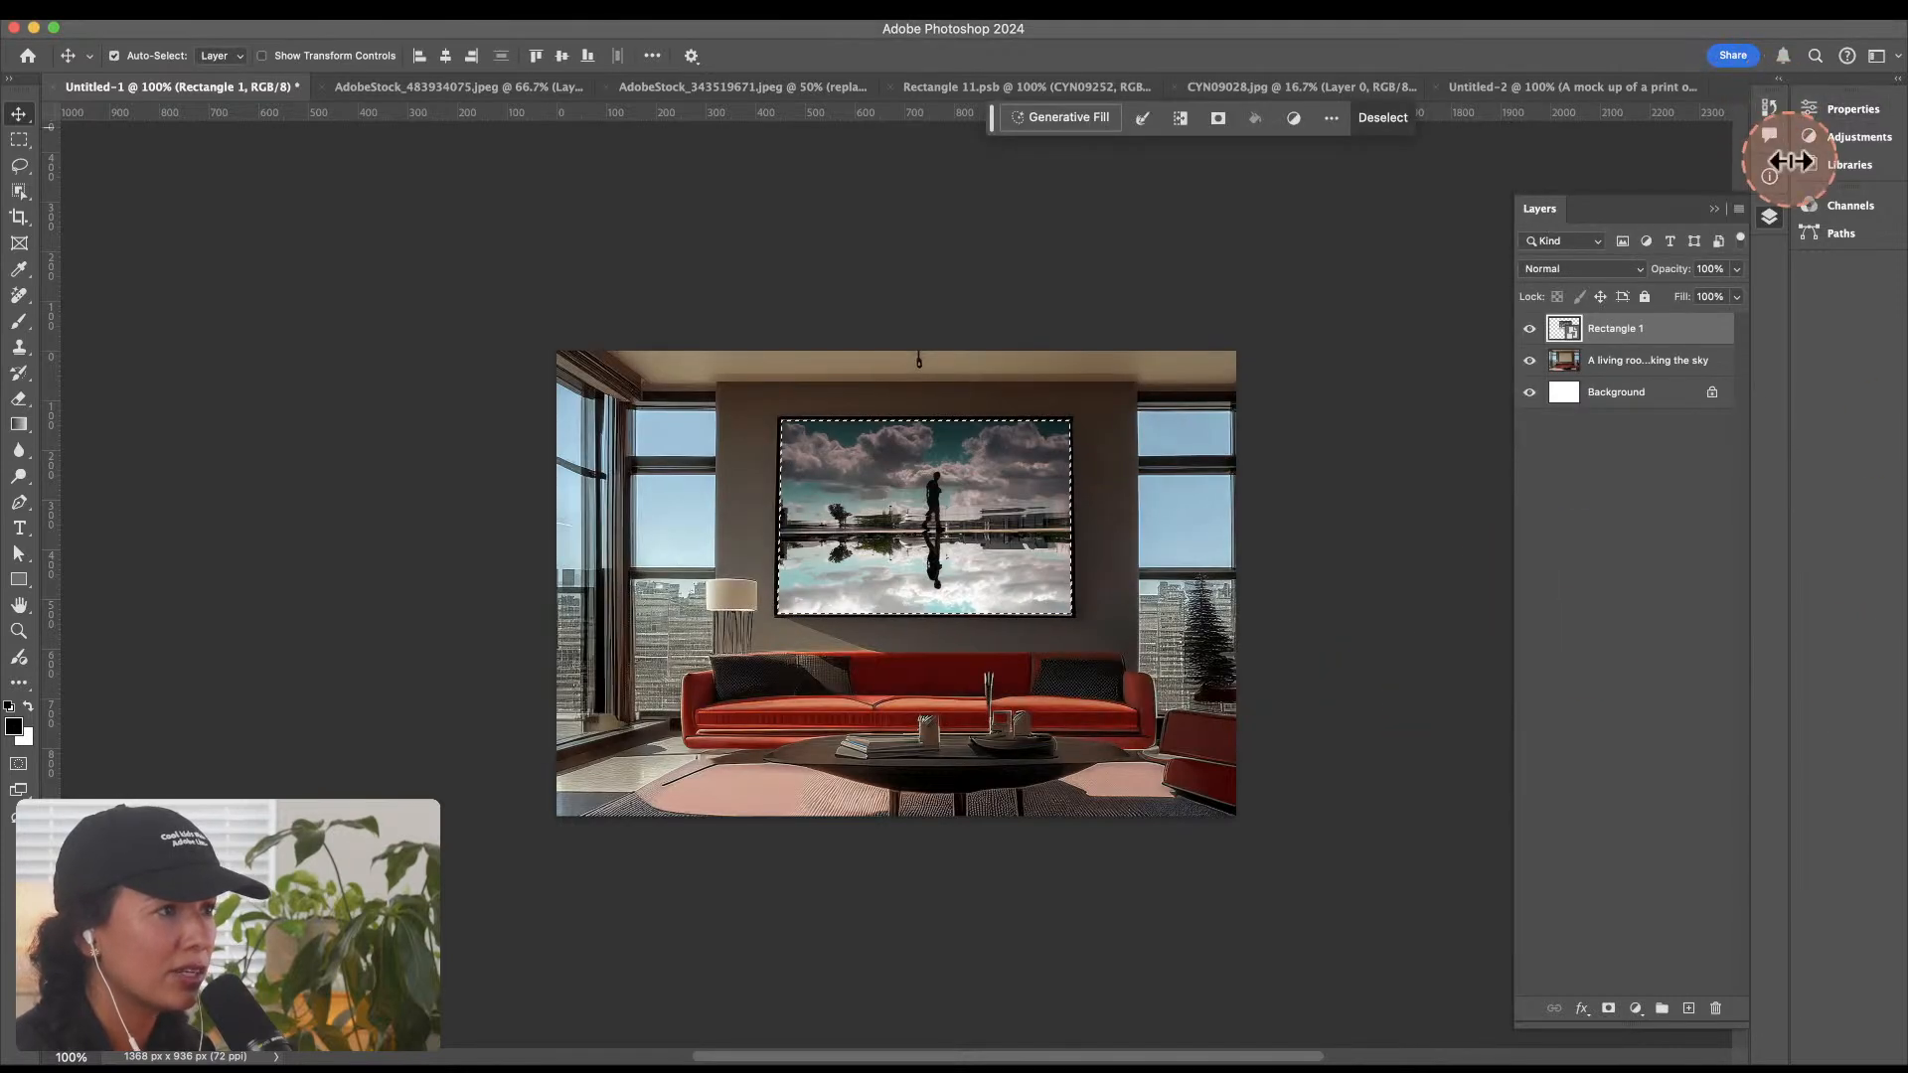
click(1771, 101)
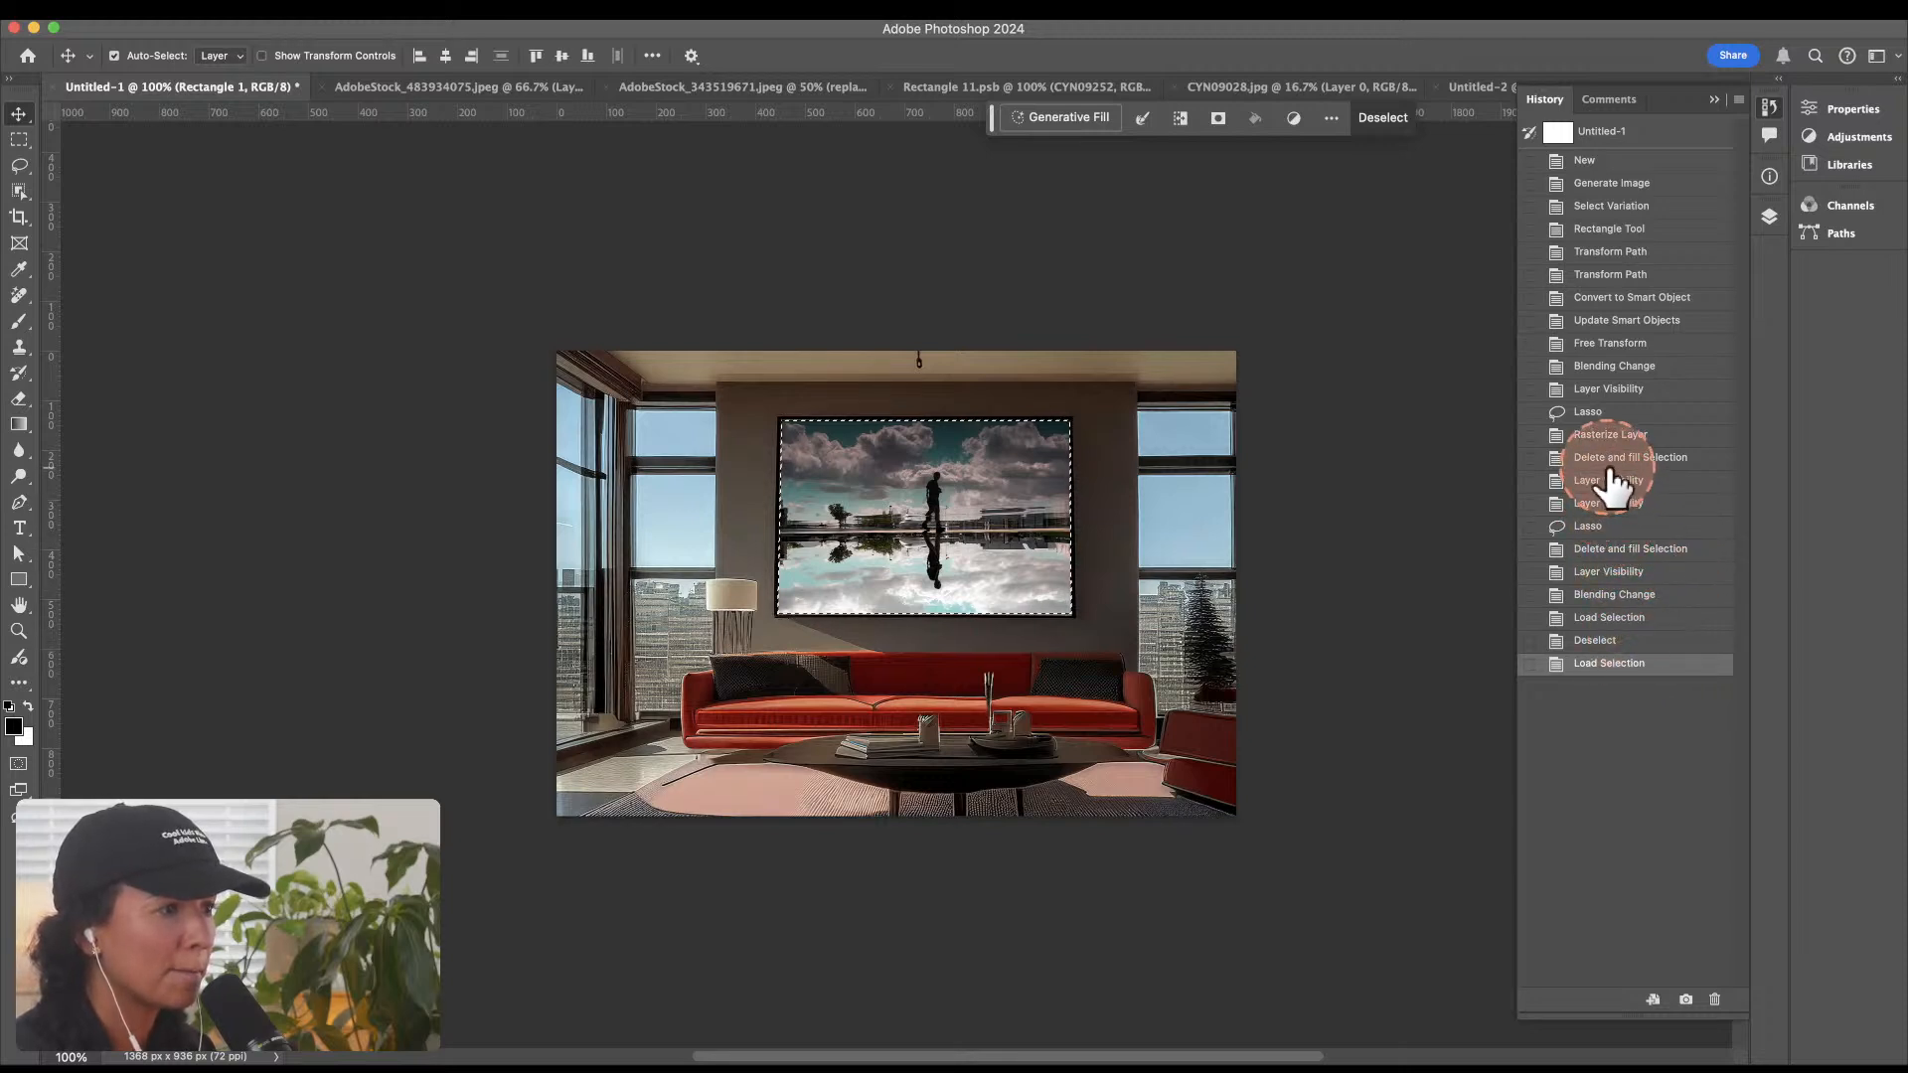
click(1631, 571)
click(1617, 483)
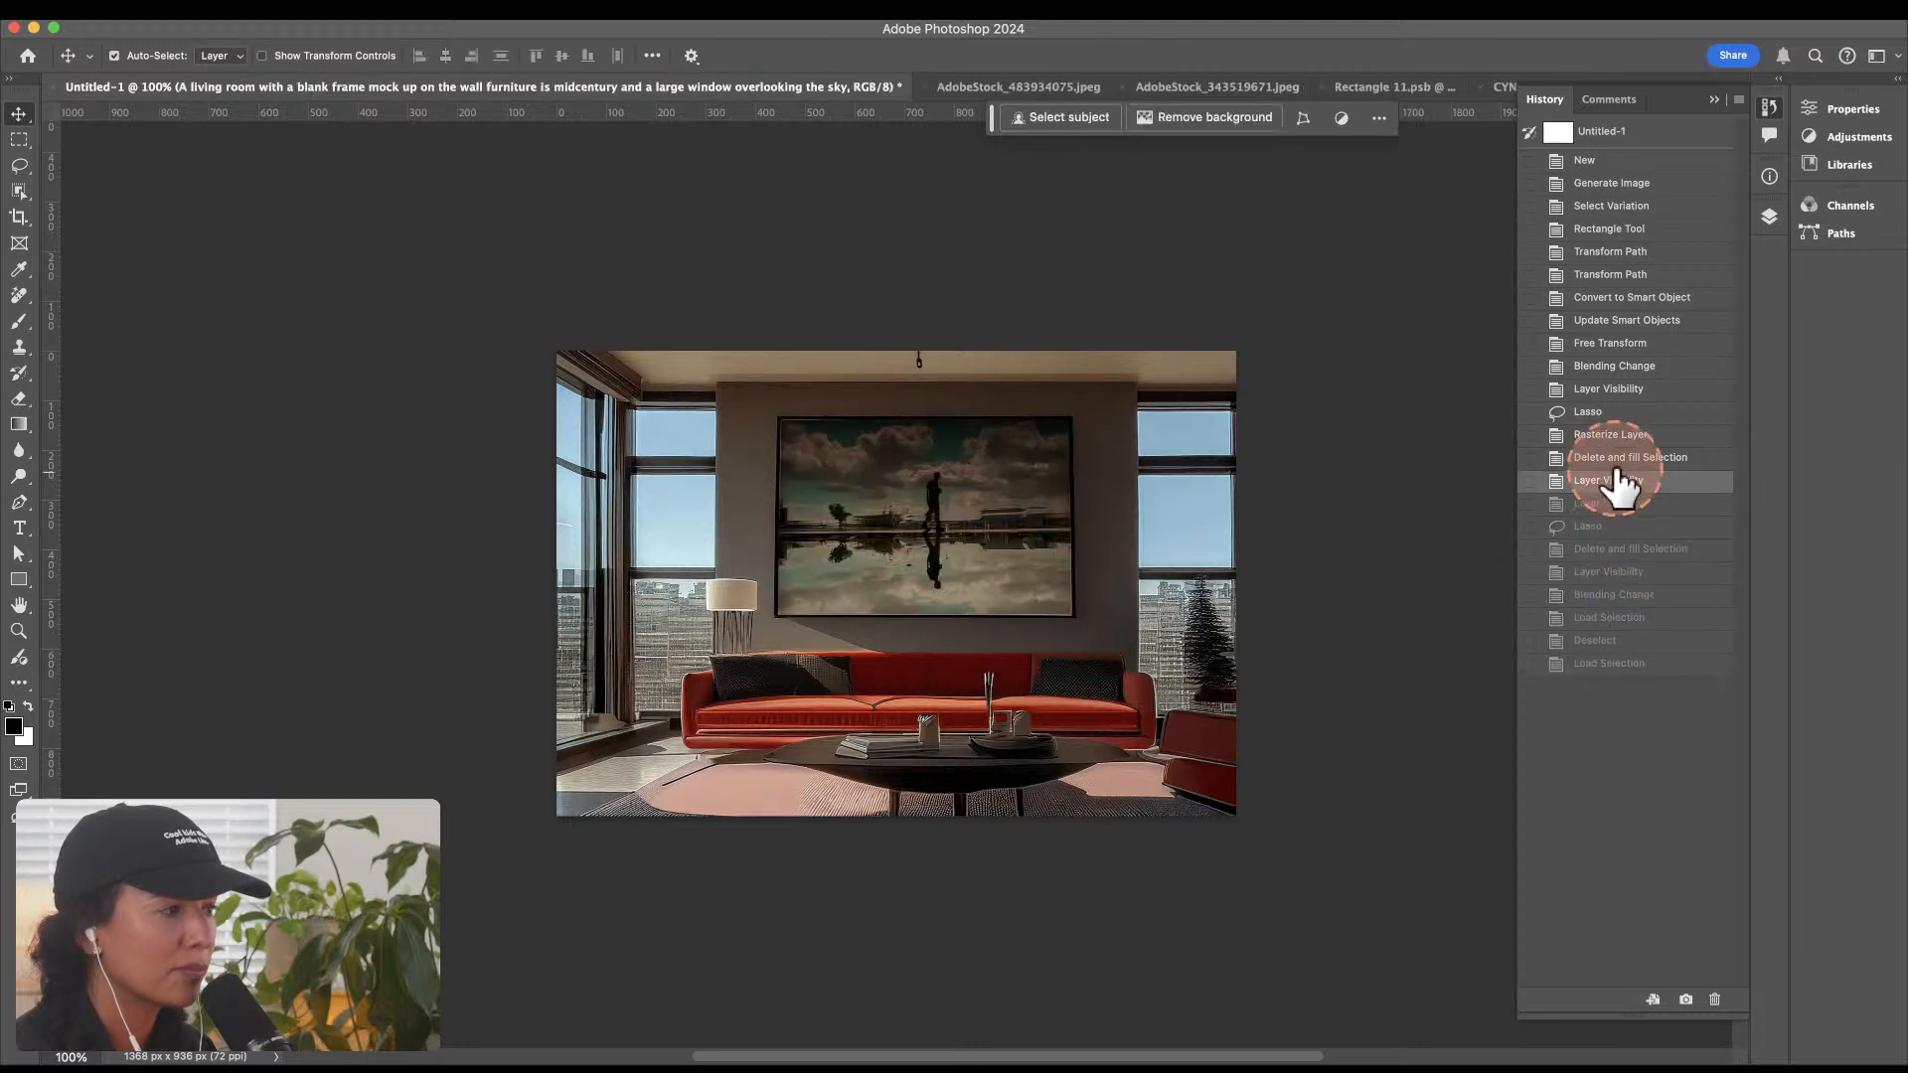
Step: Revert the document's history to the Free Transform state, before the blending change
click(1618, 458)
click(1618, 343)
click(1614, 321)
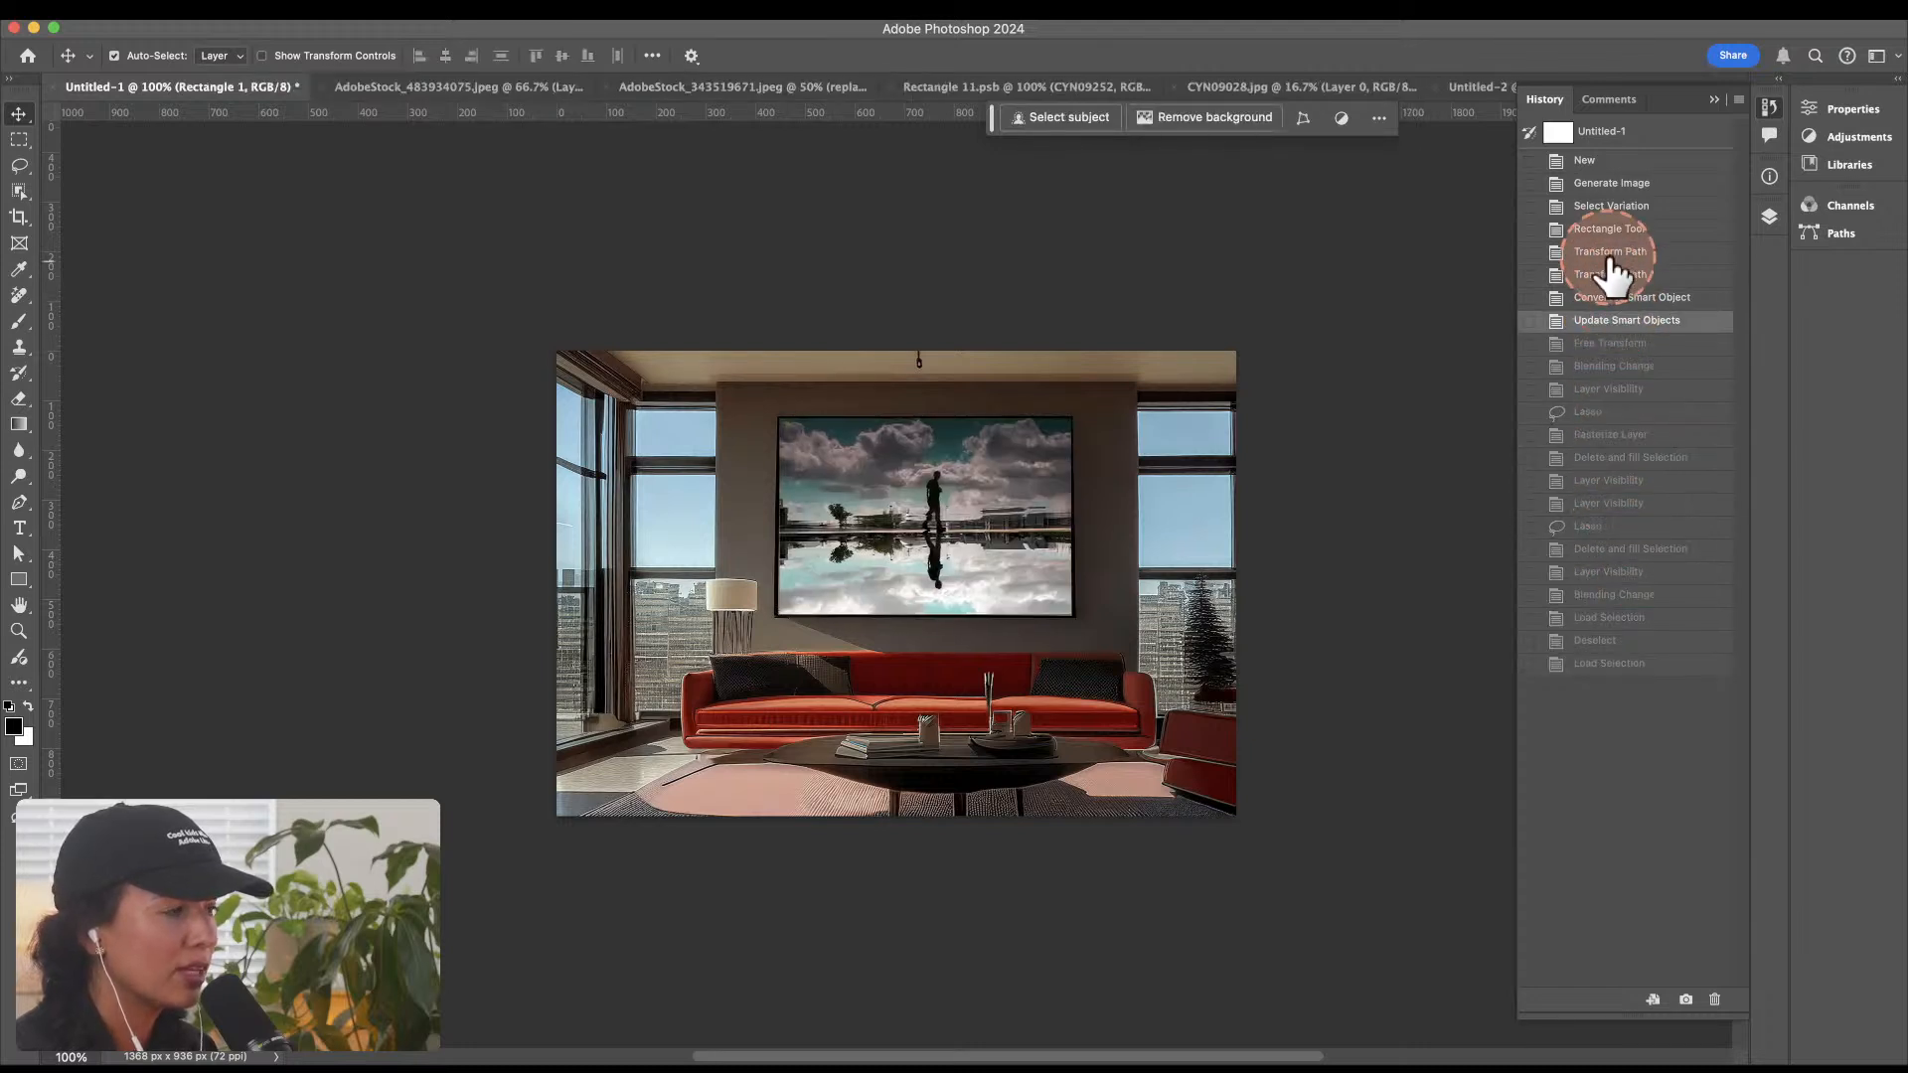
click(1610, 254)
click(1610, 229)
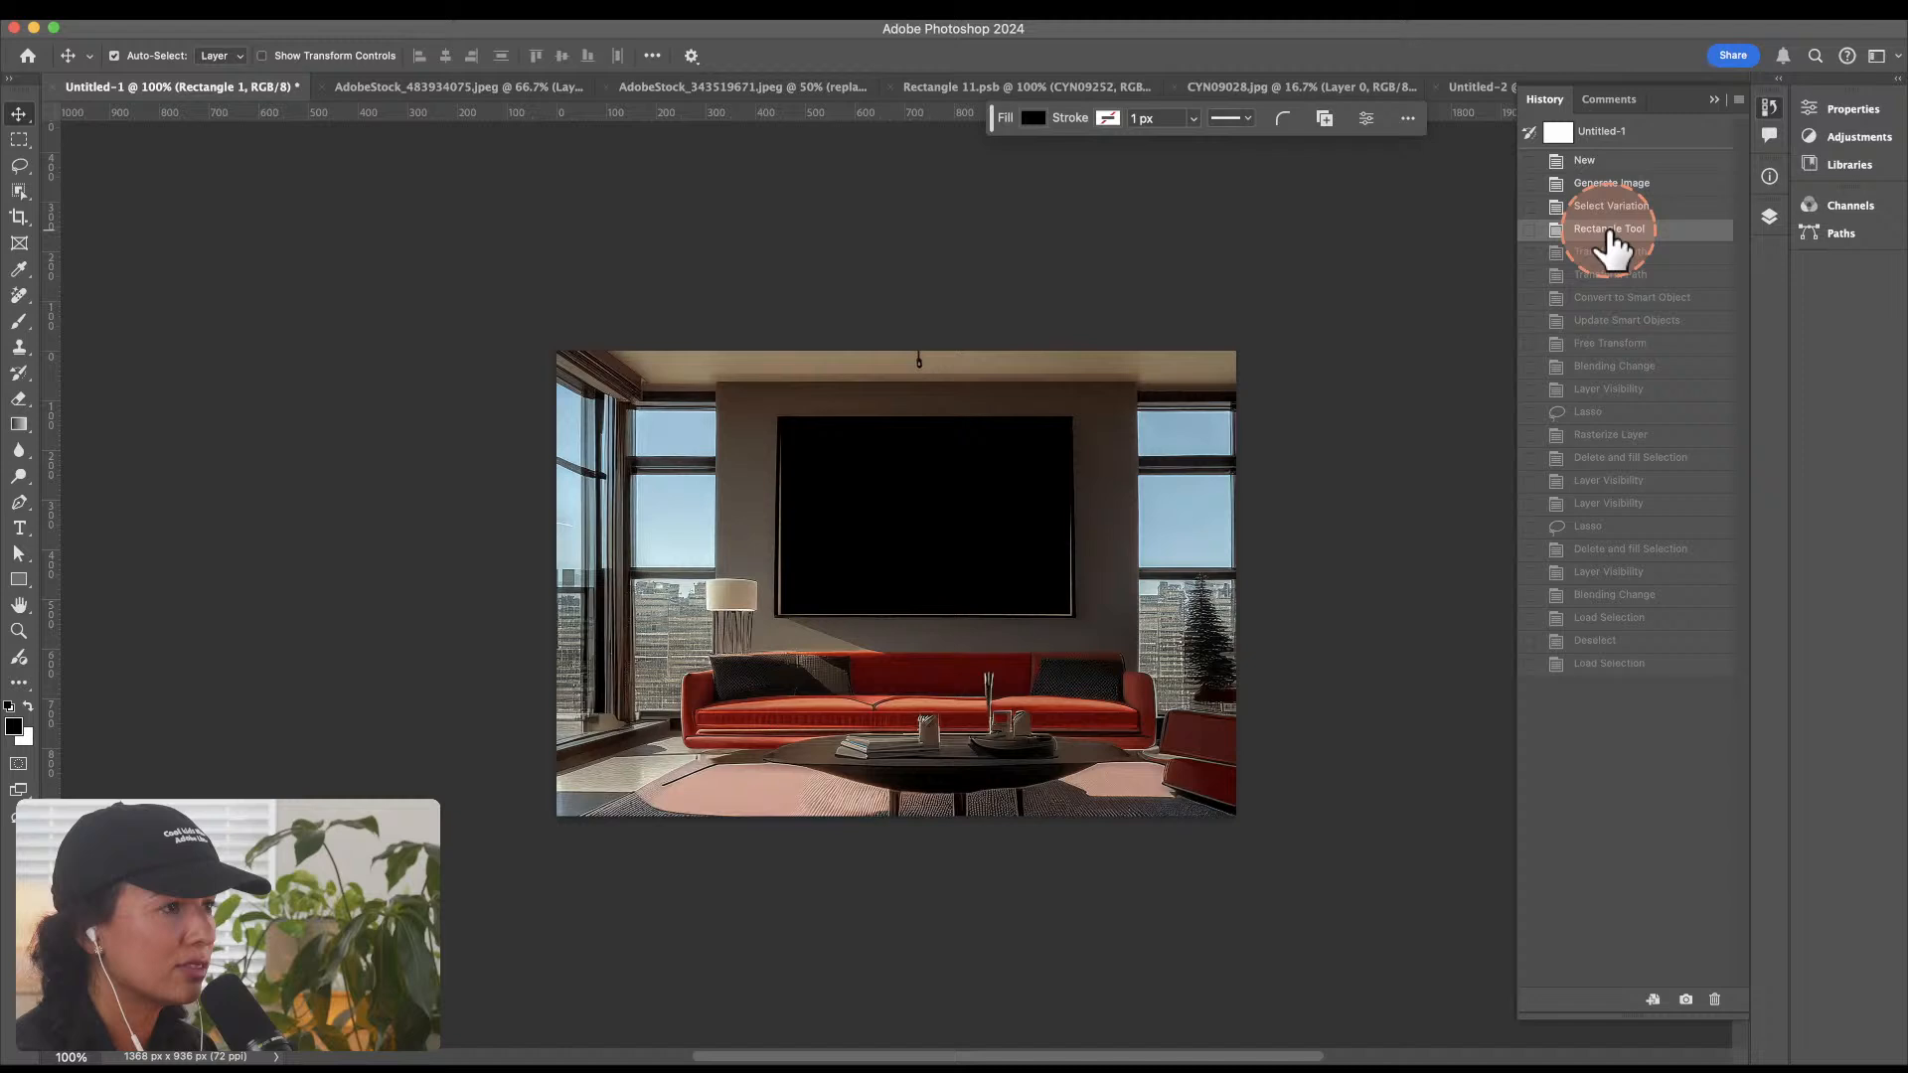
click(1617, 344)
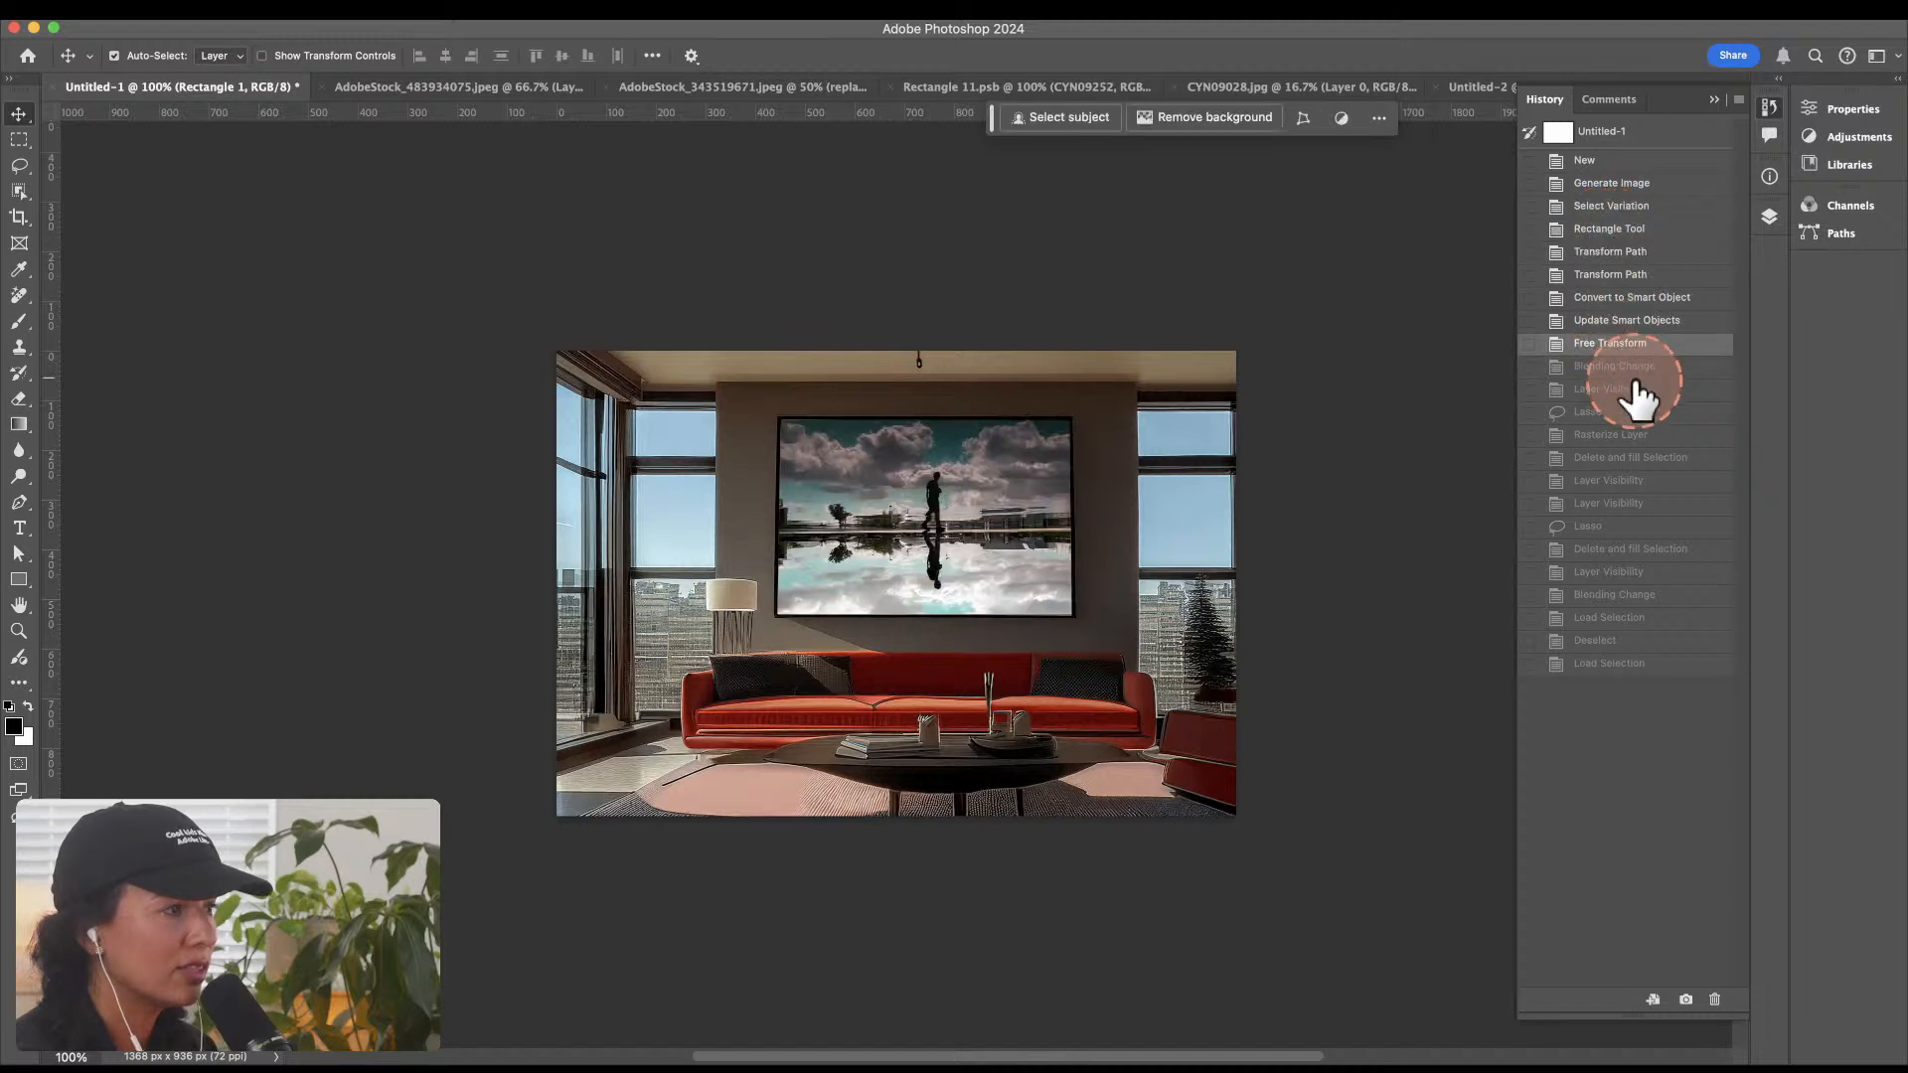
Step: Hide the Rectangle 1 layer and switch the generated living room layer to its first variation
click(1768, 217)
click(1560, 360)
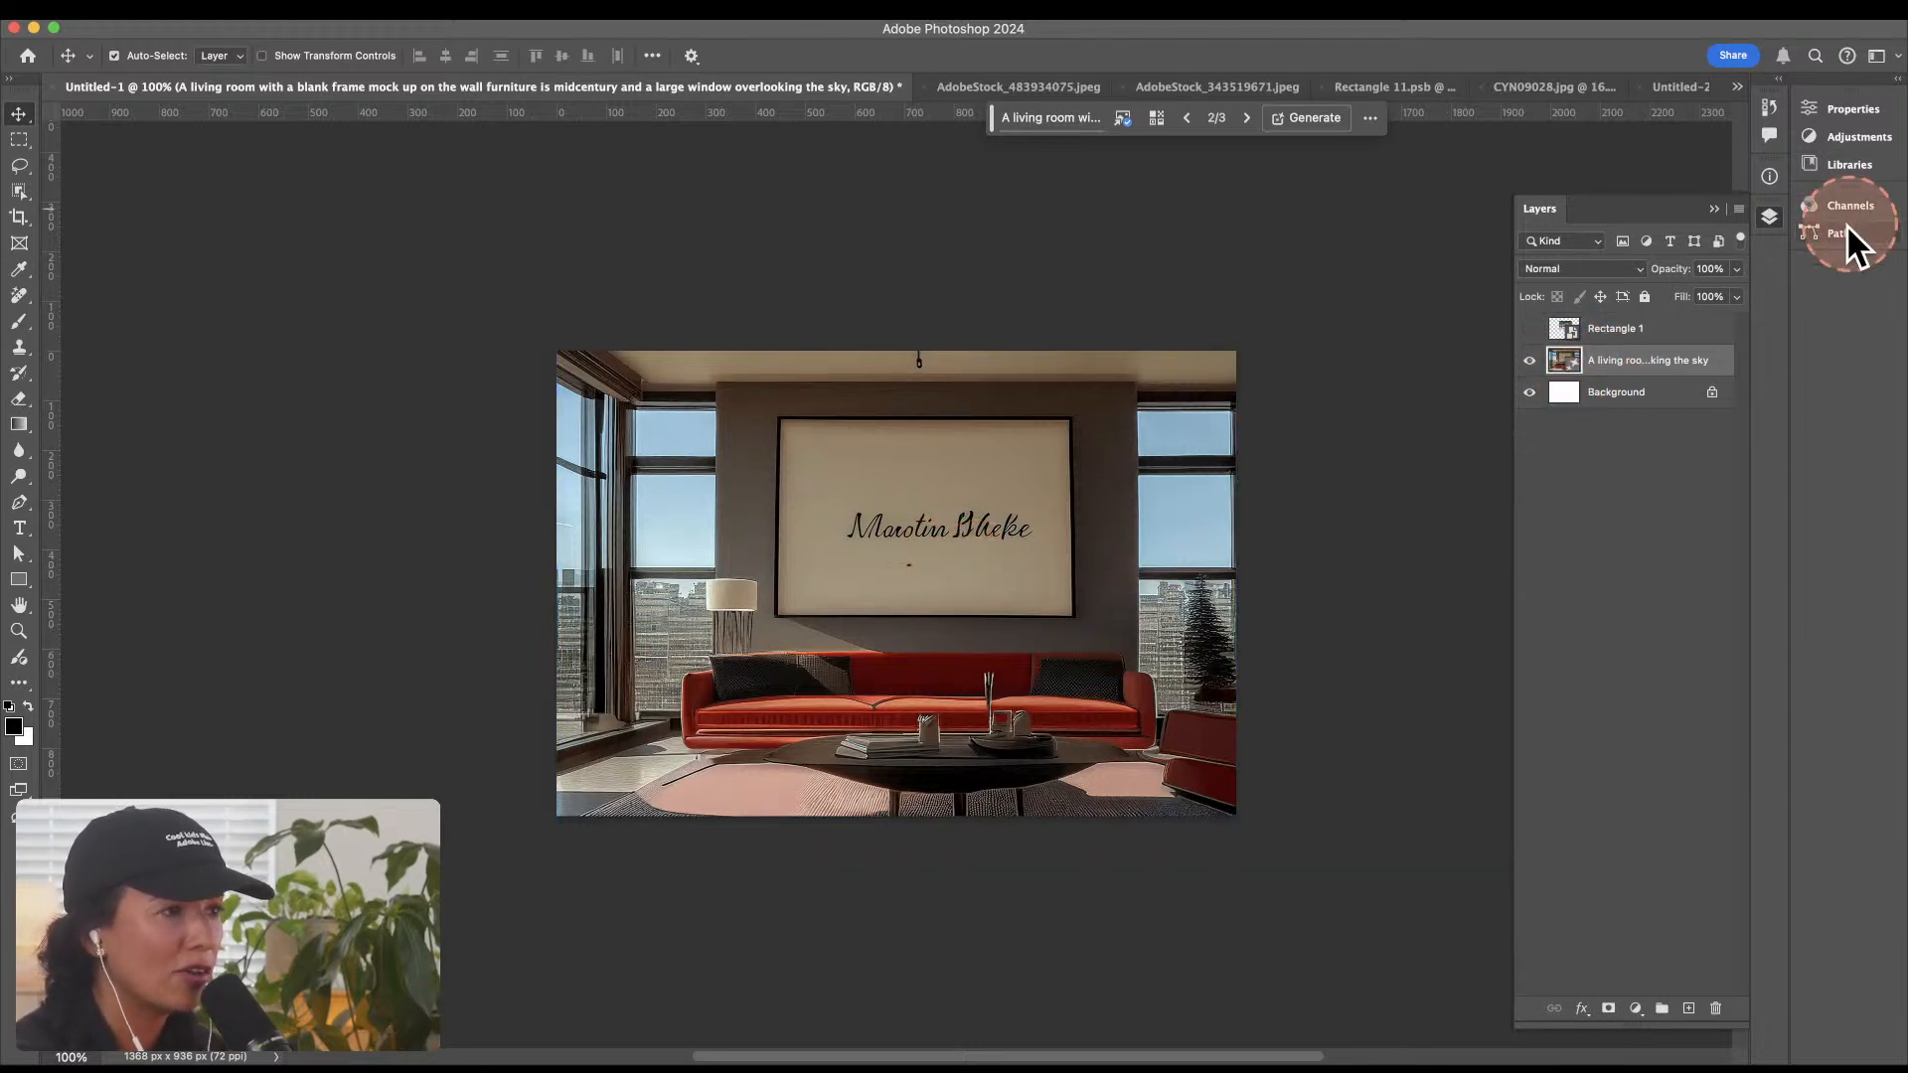
click(1809, 98)
click(1546, 398)
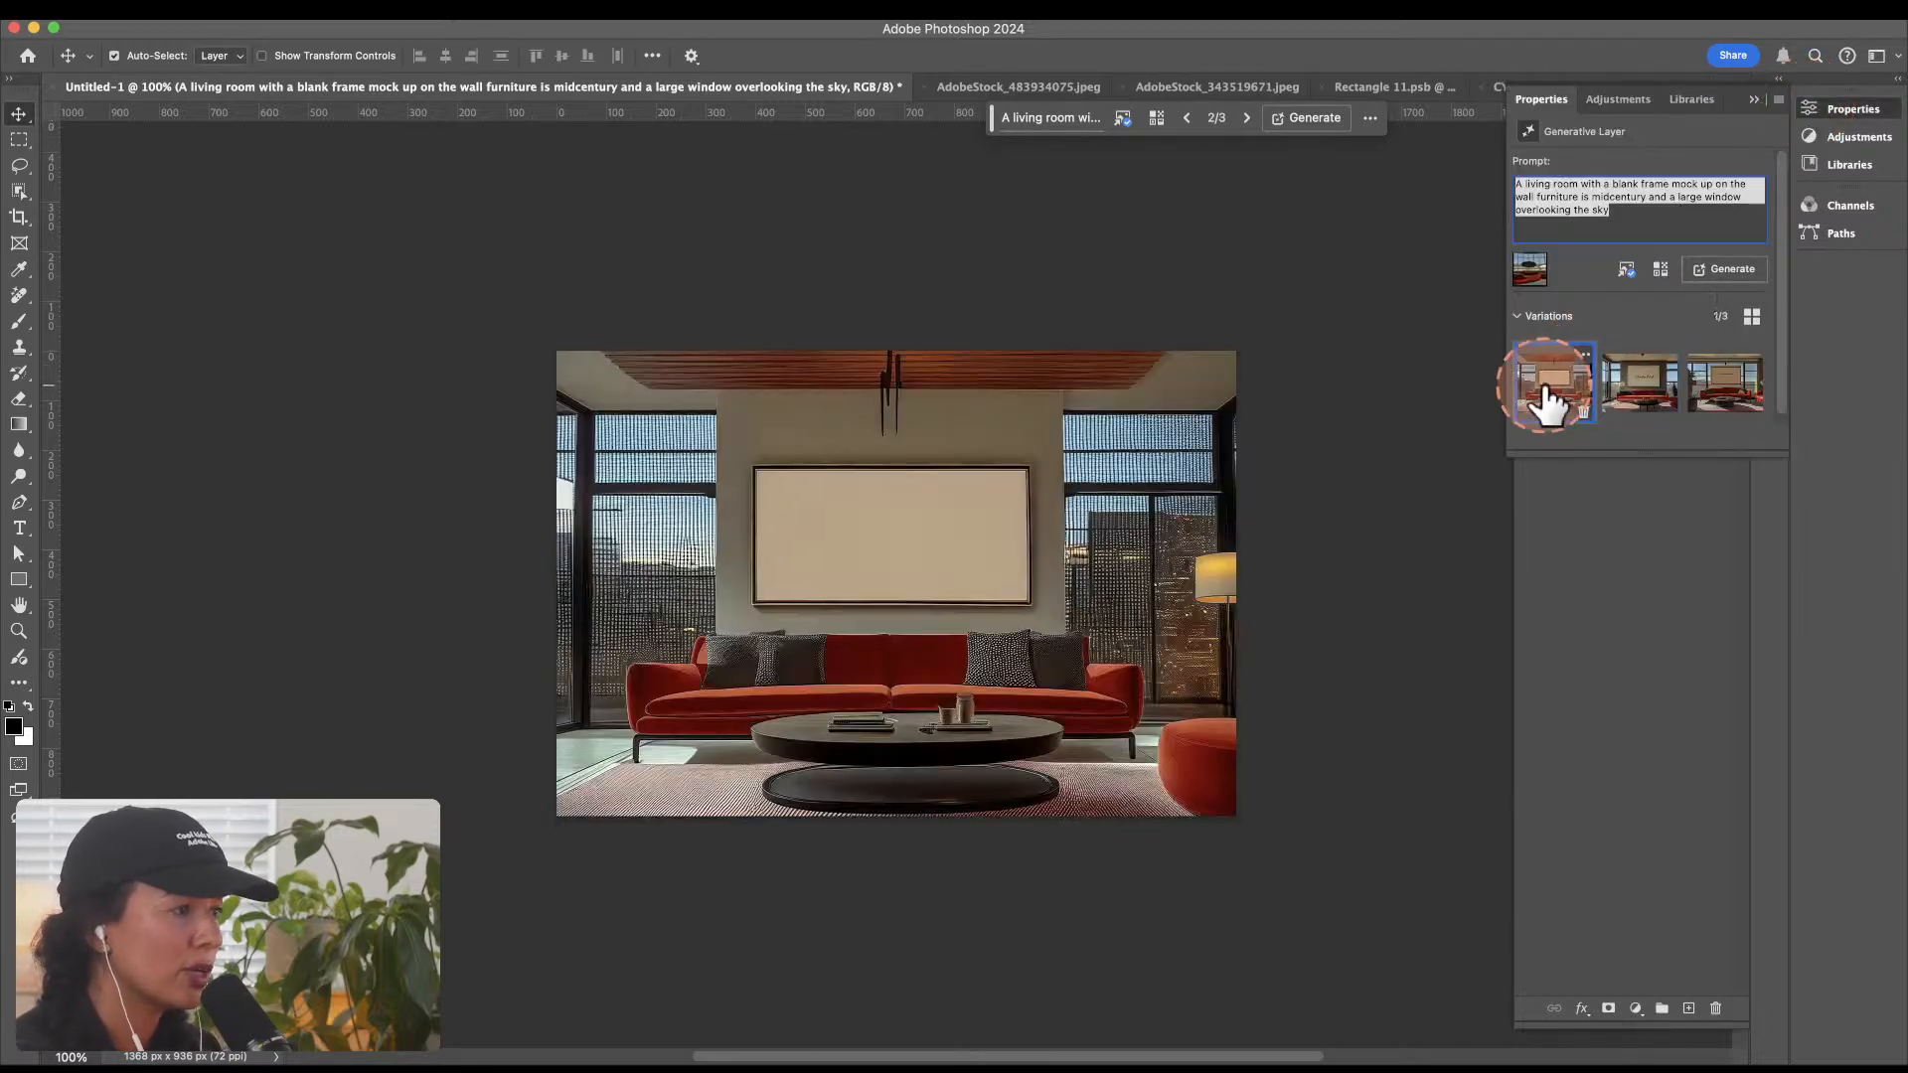
Step: Examine the first living room variation in full-screen view, checking the blank frame, sofa and windows
key(f)
key(f)
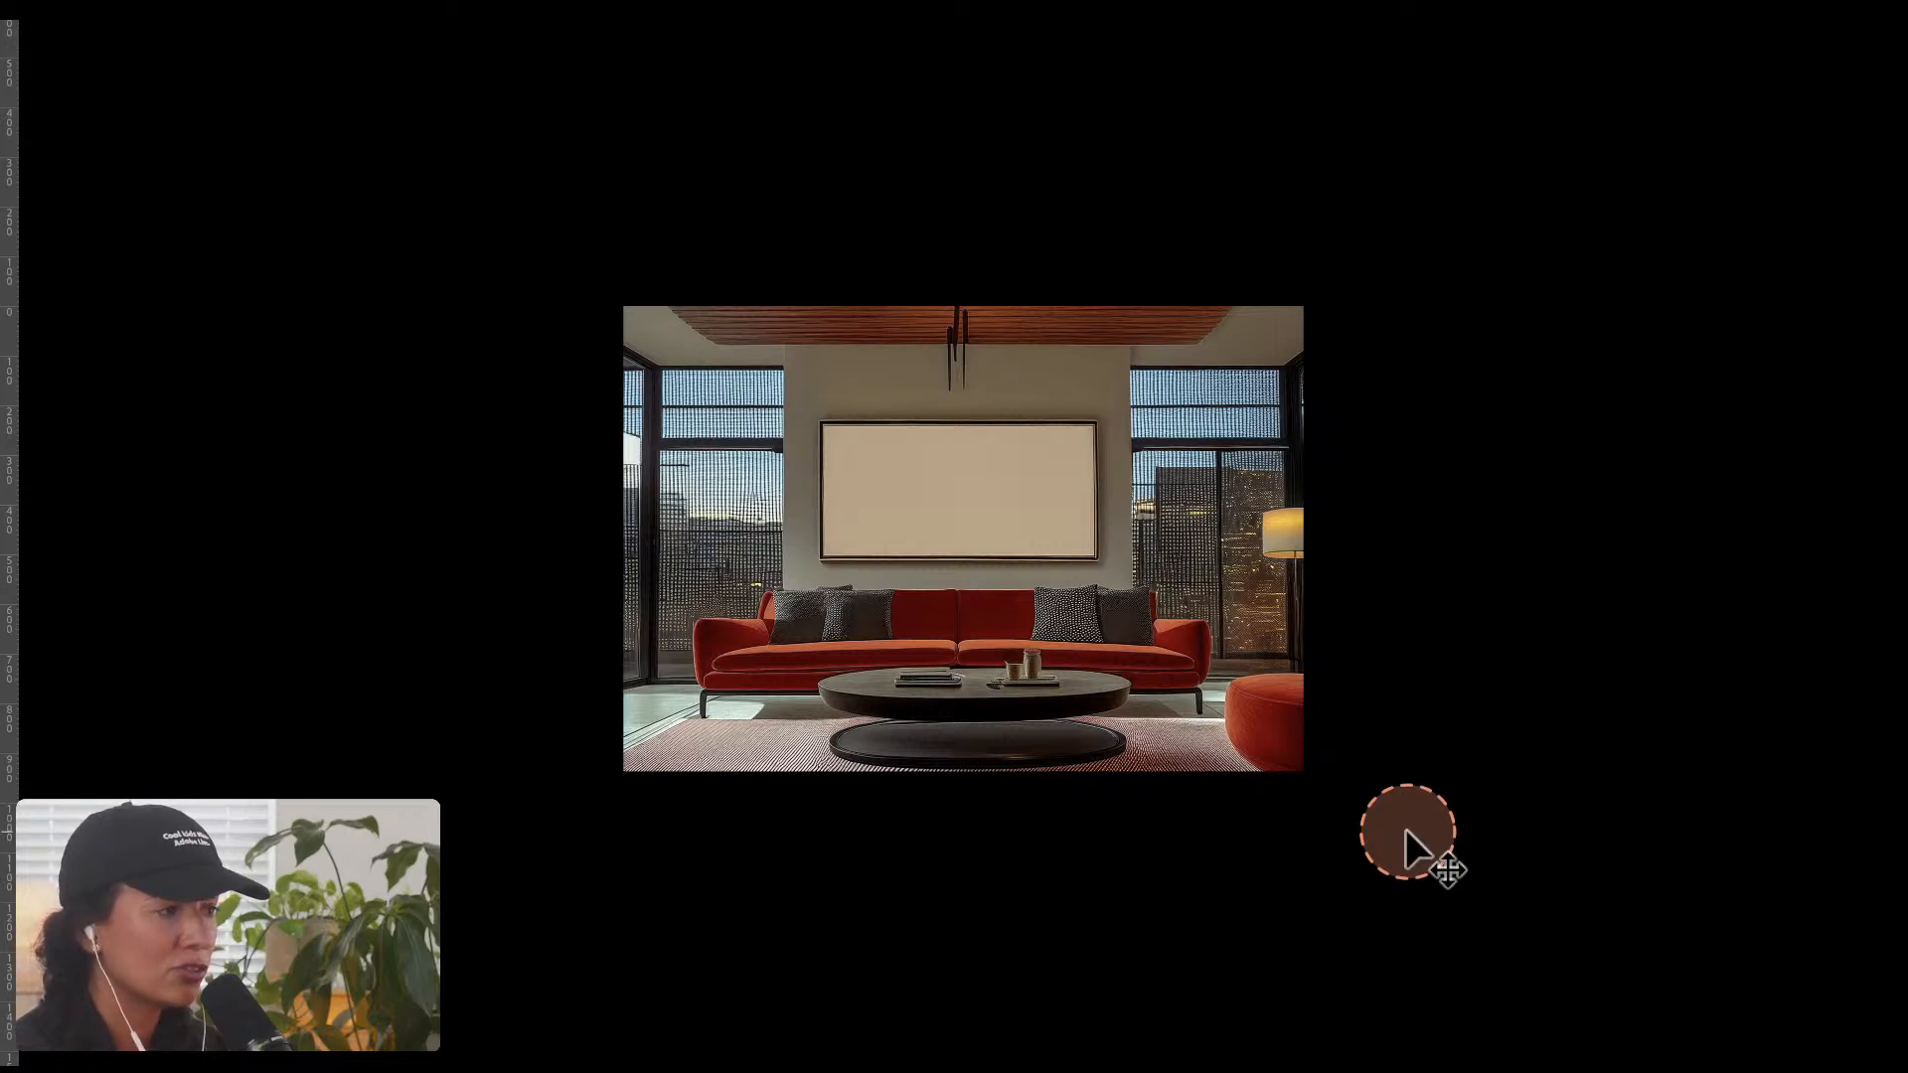
key(ctrl+alt+m)
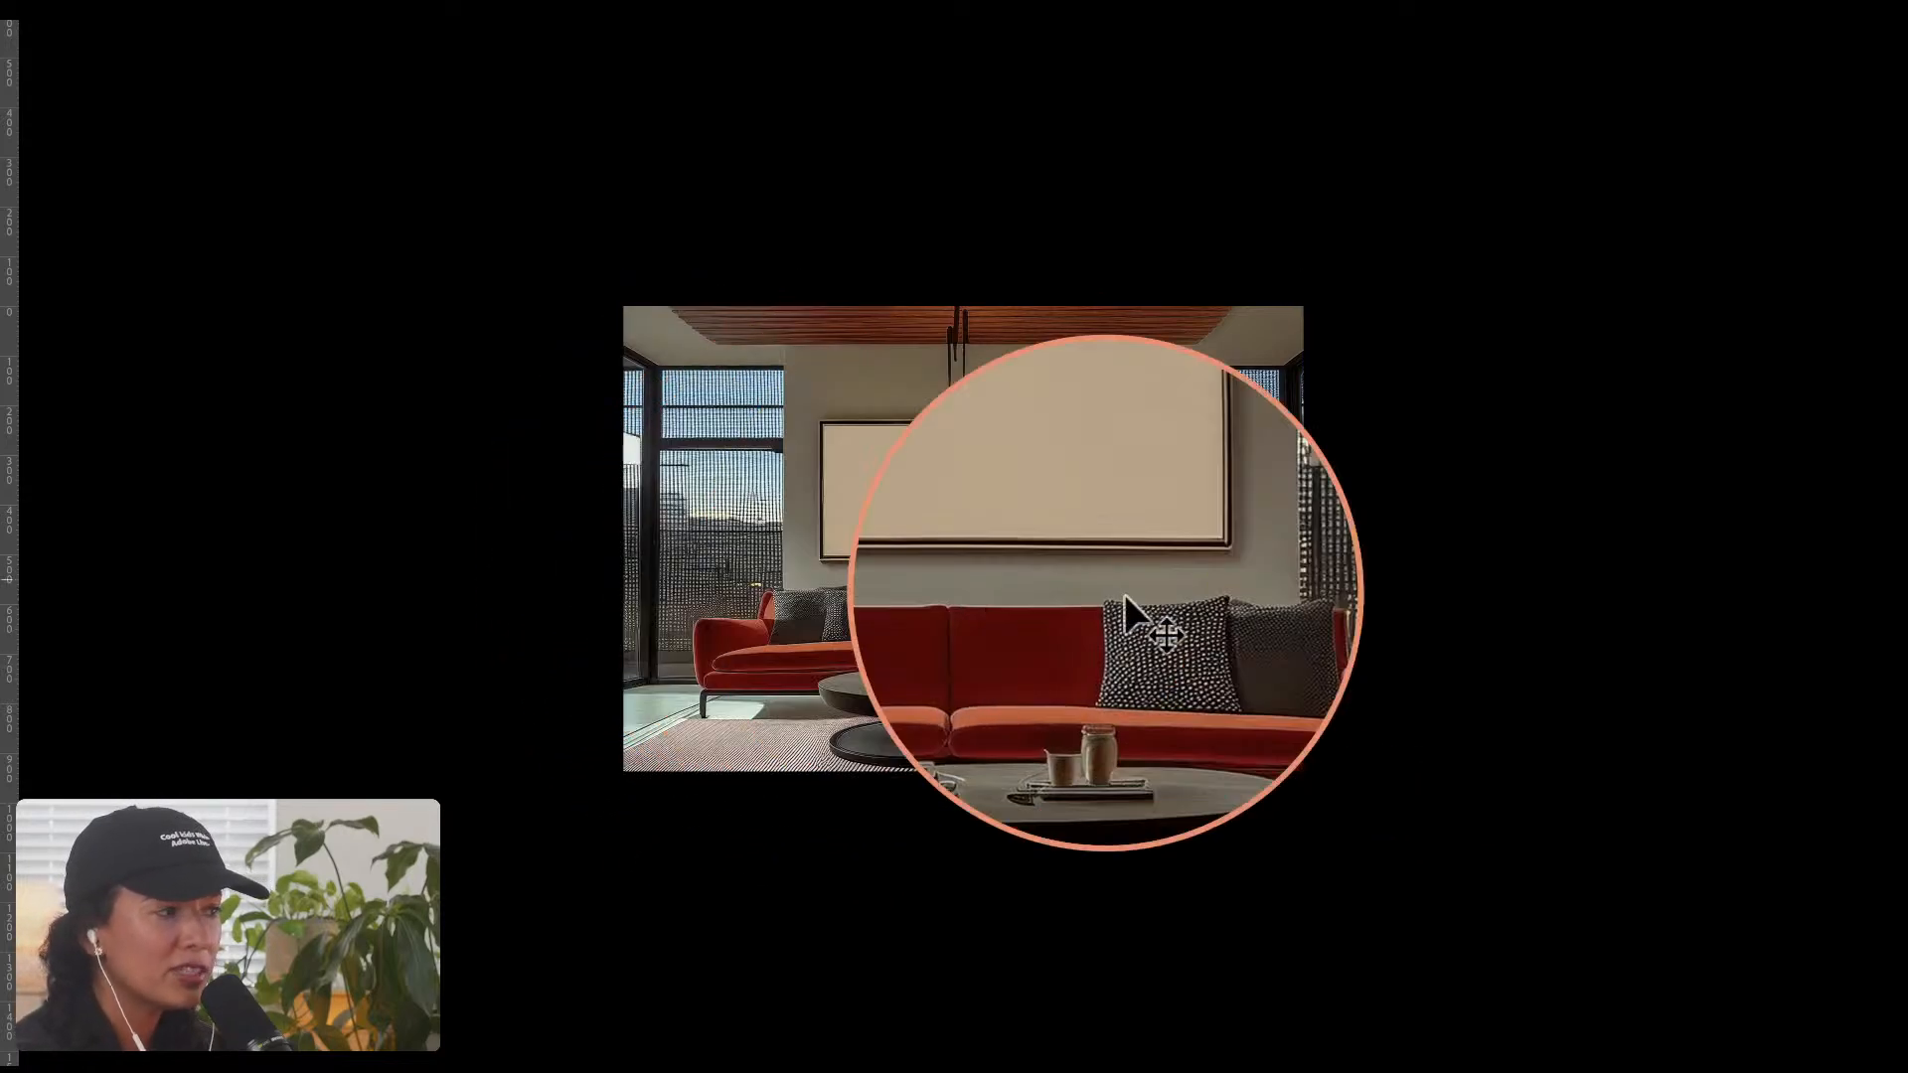
key(ctrl+alt+m)
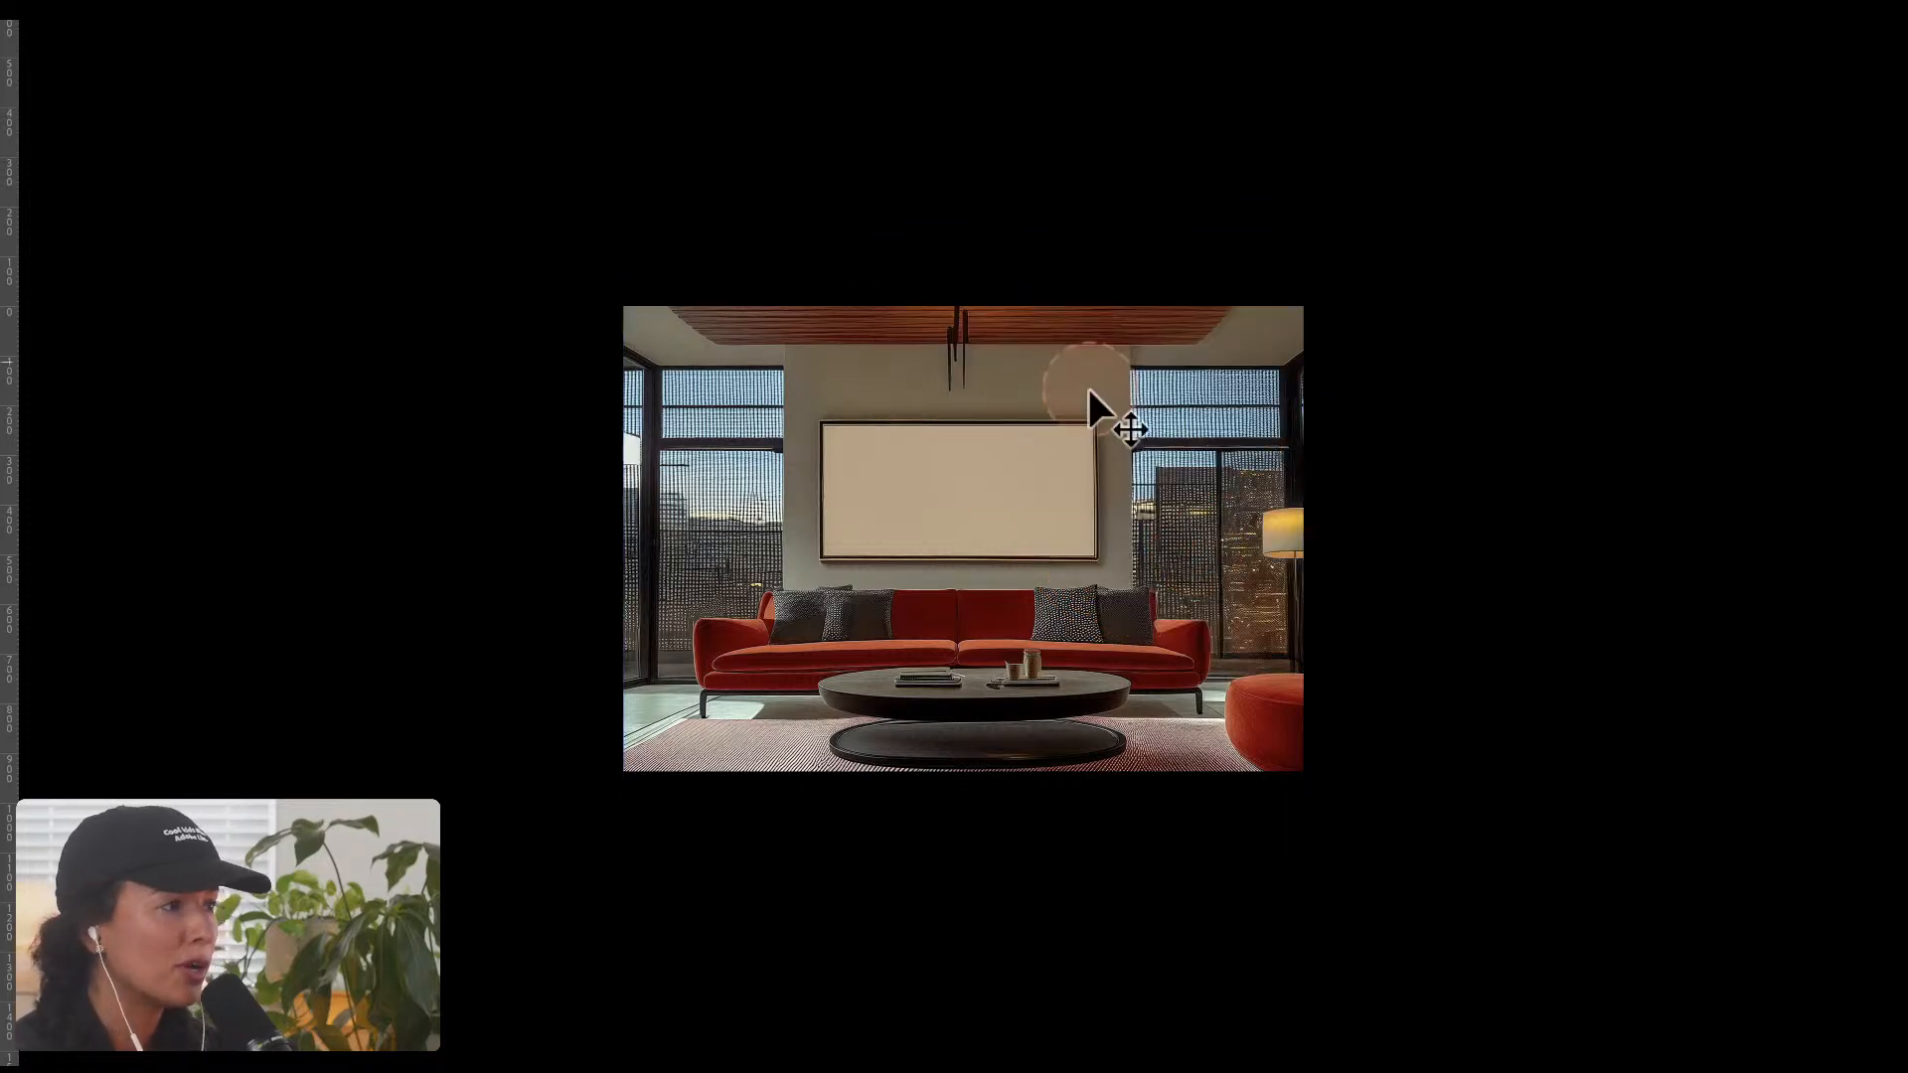
key(ctrl+alt+m)
key(ctrl+alt+m)
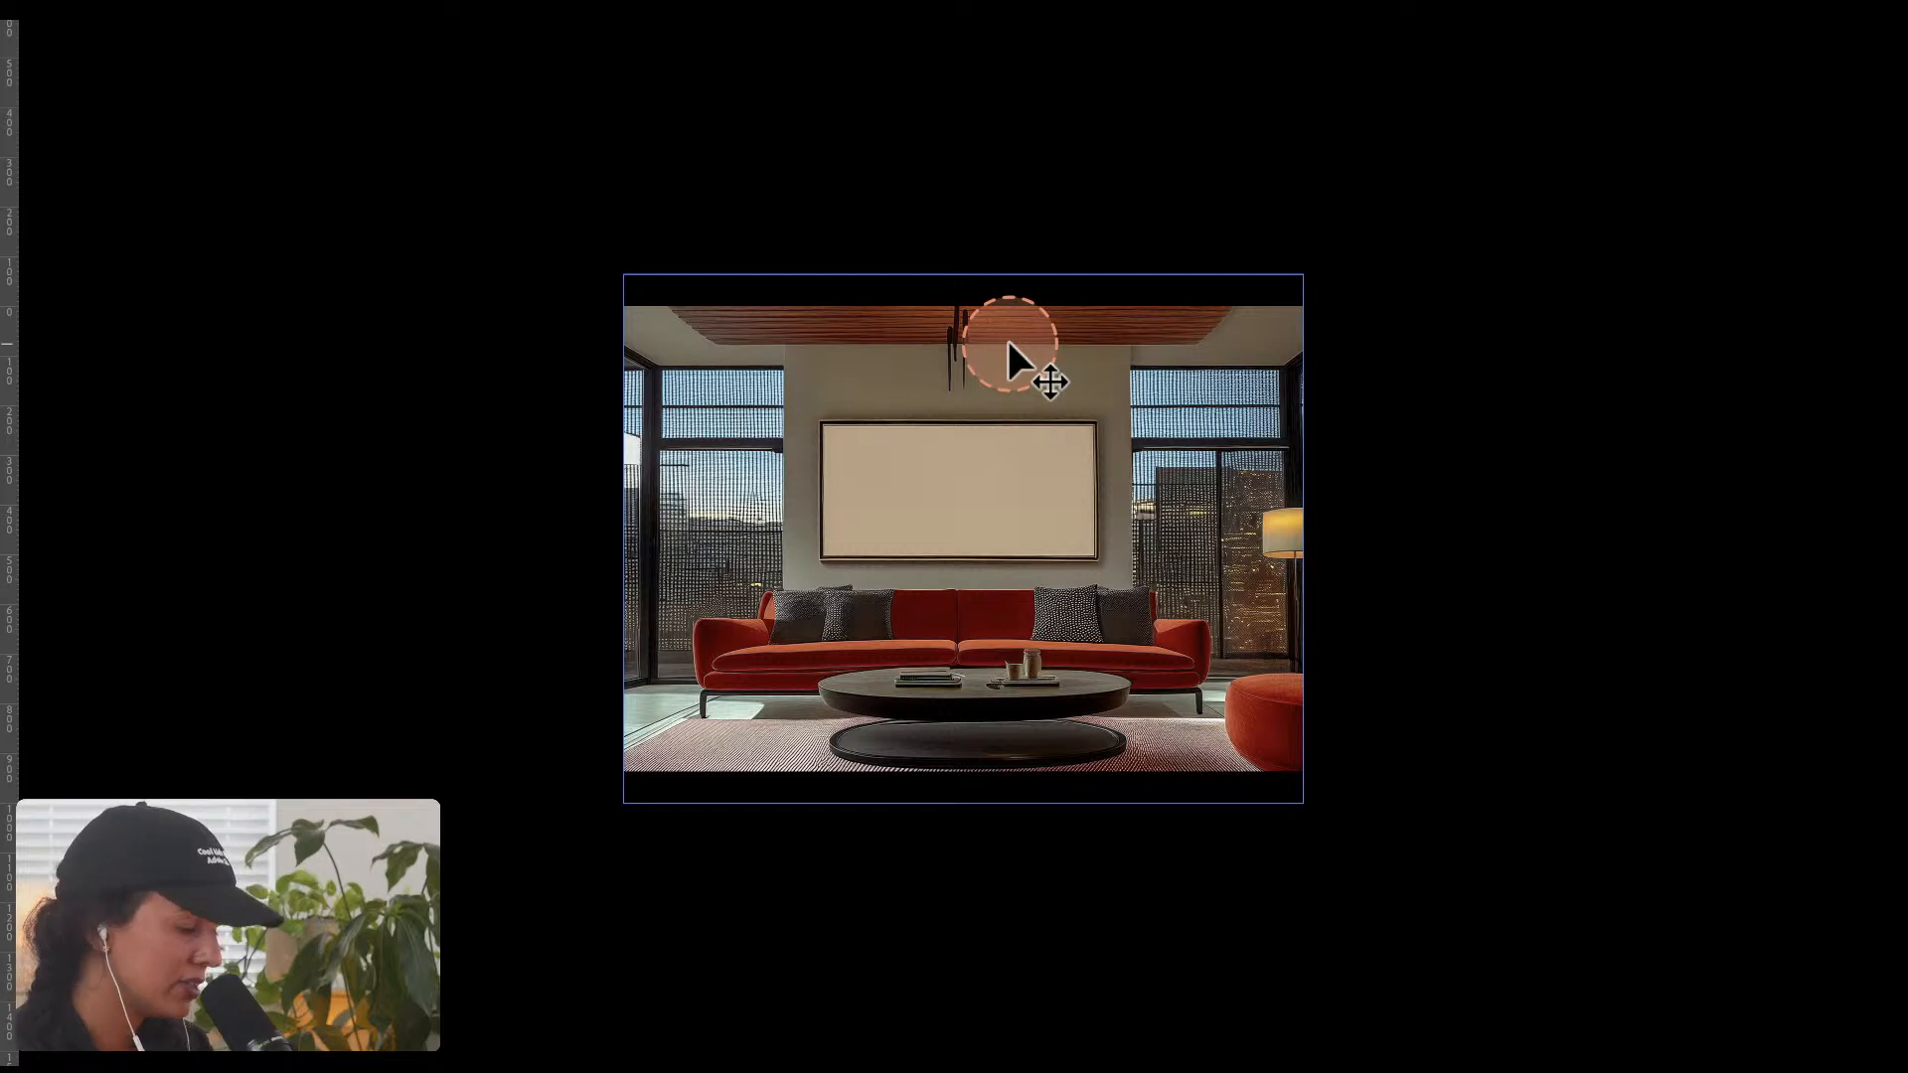
key(f)
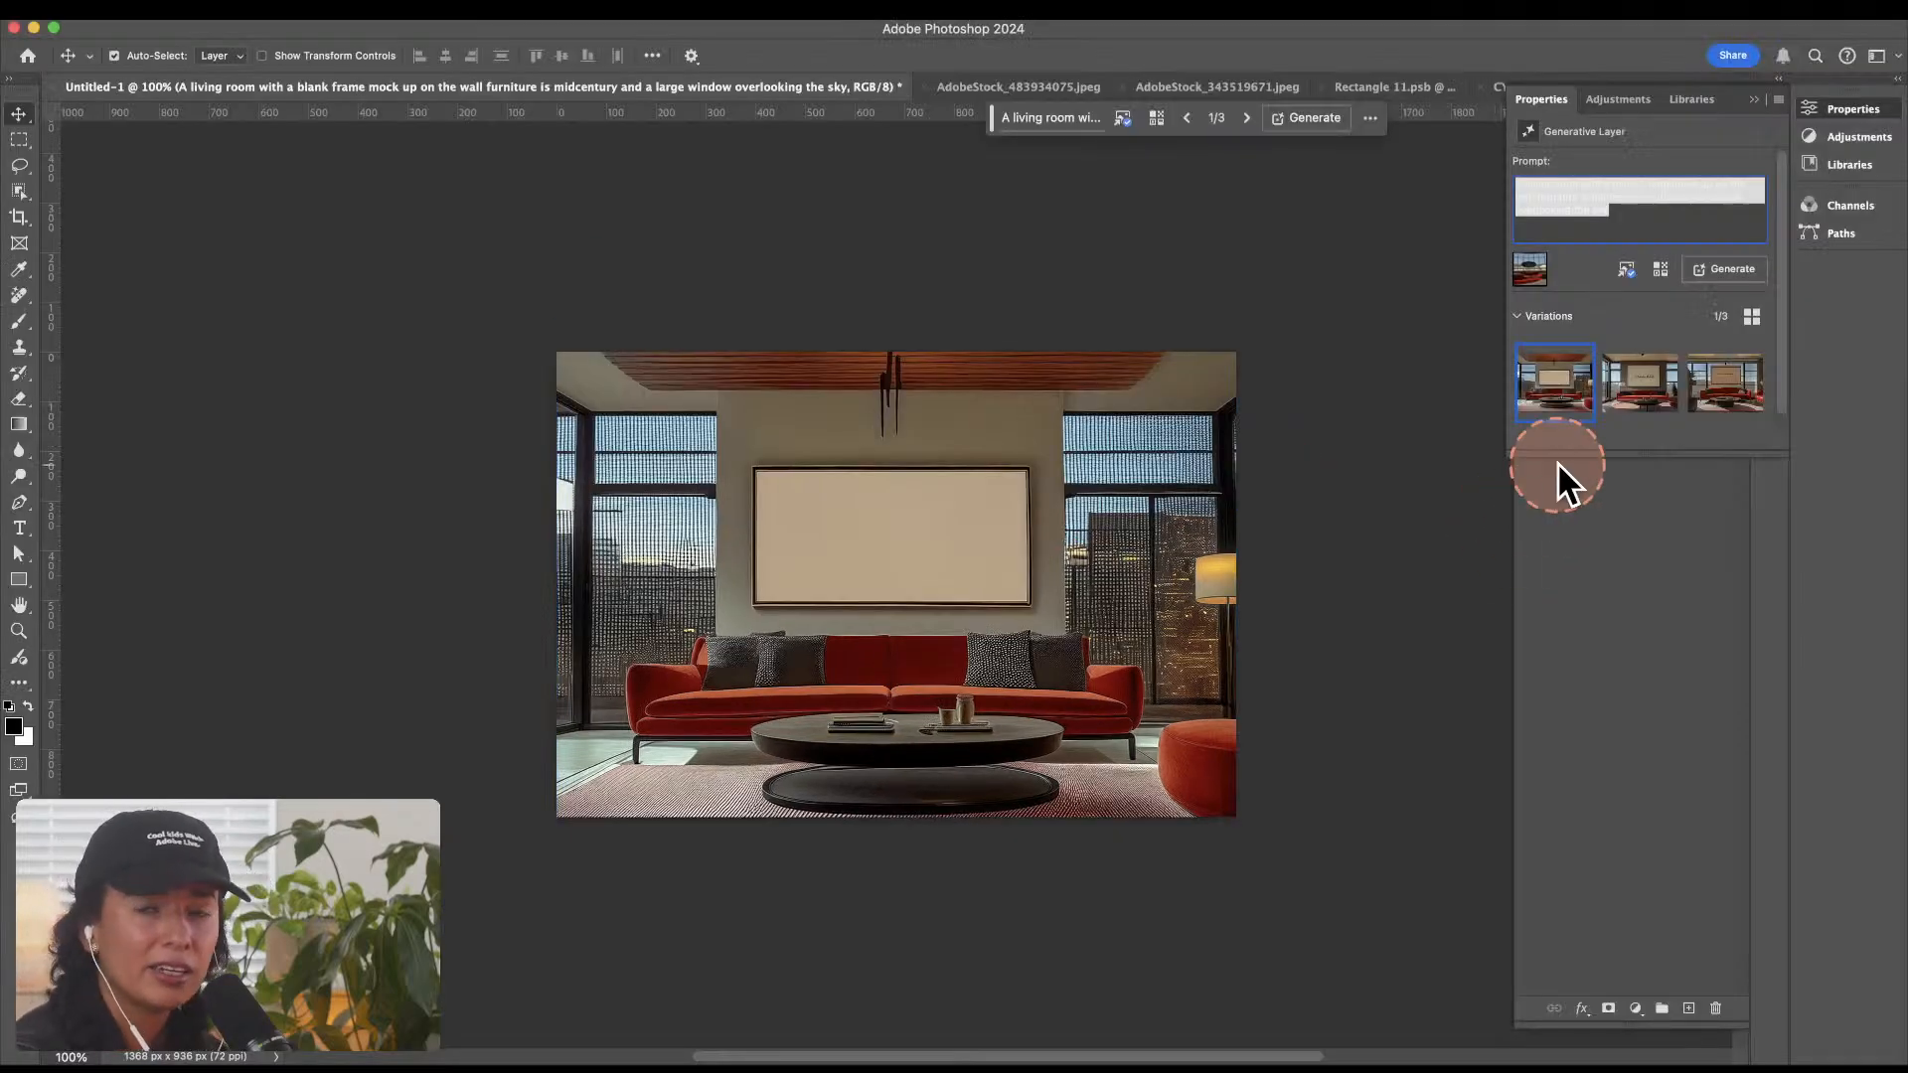
Step: Review the latest history states and compare the image before and after the variation selection
click(1754, 97)
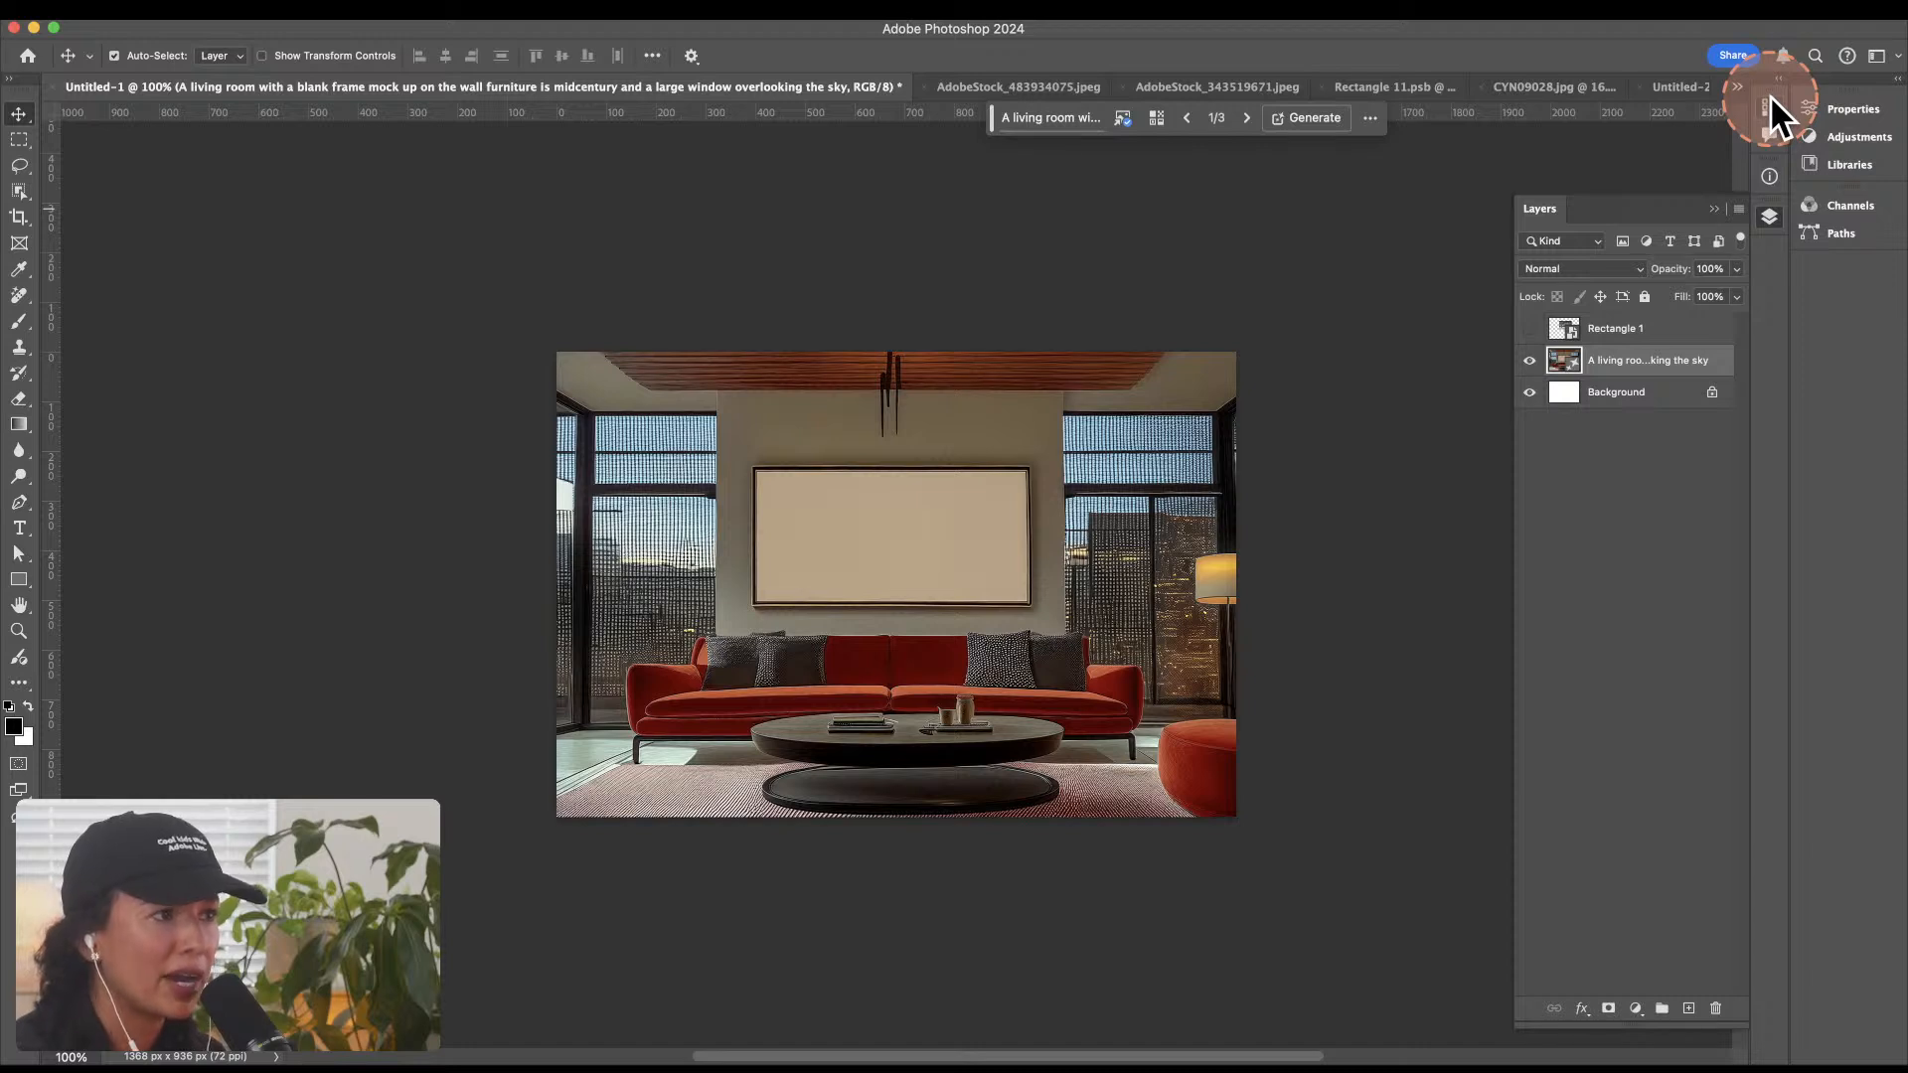
click(1531, 325)
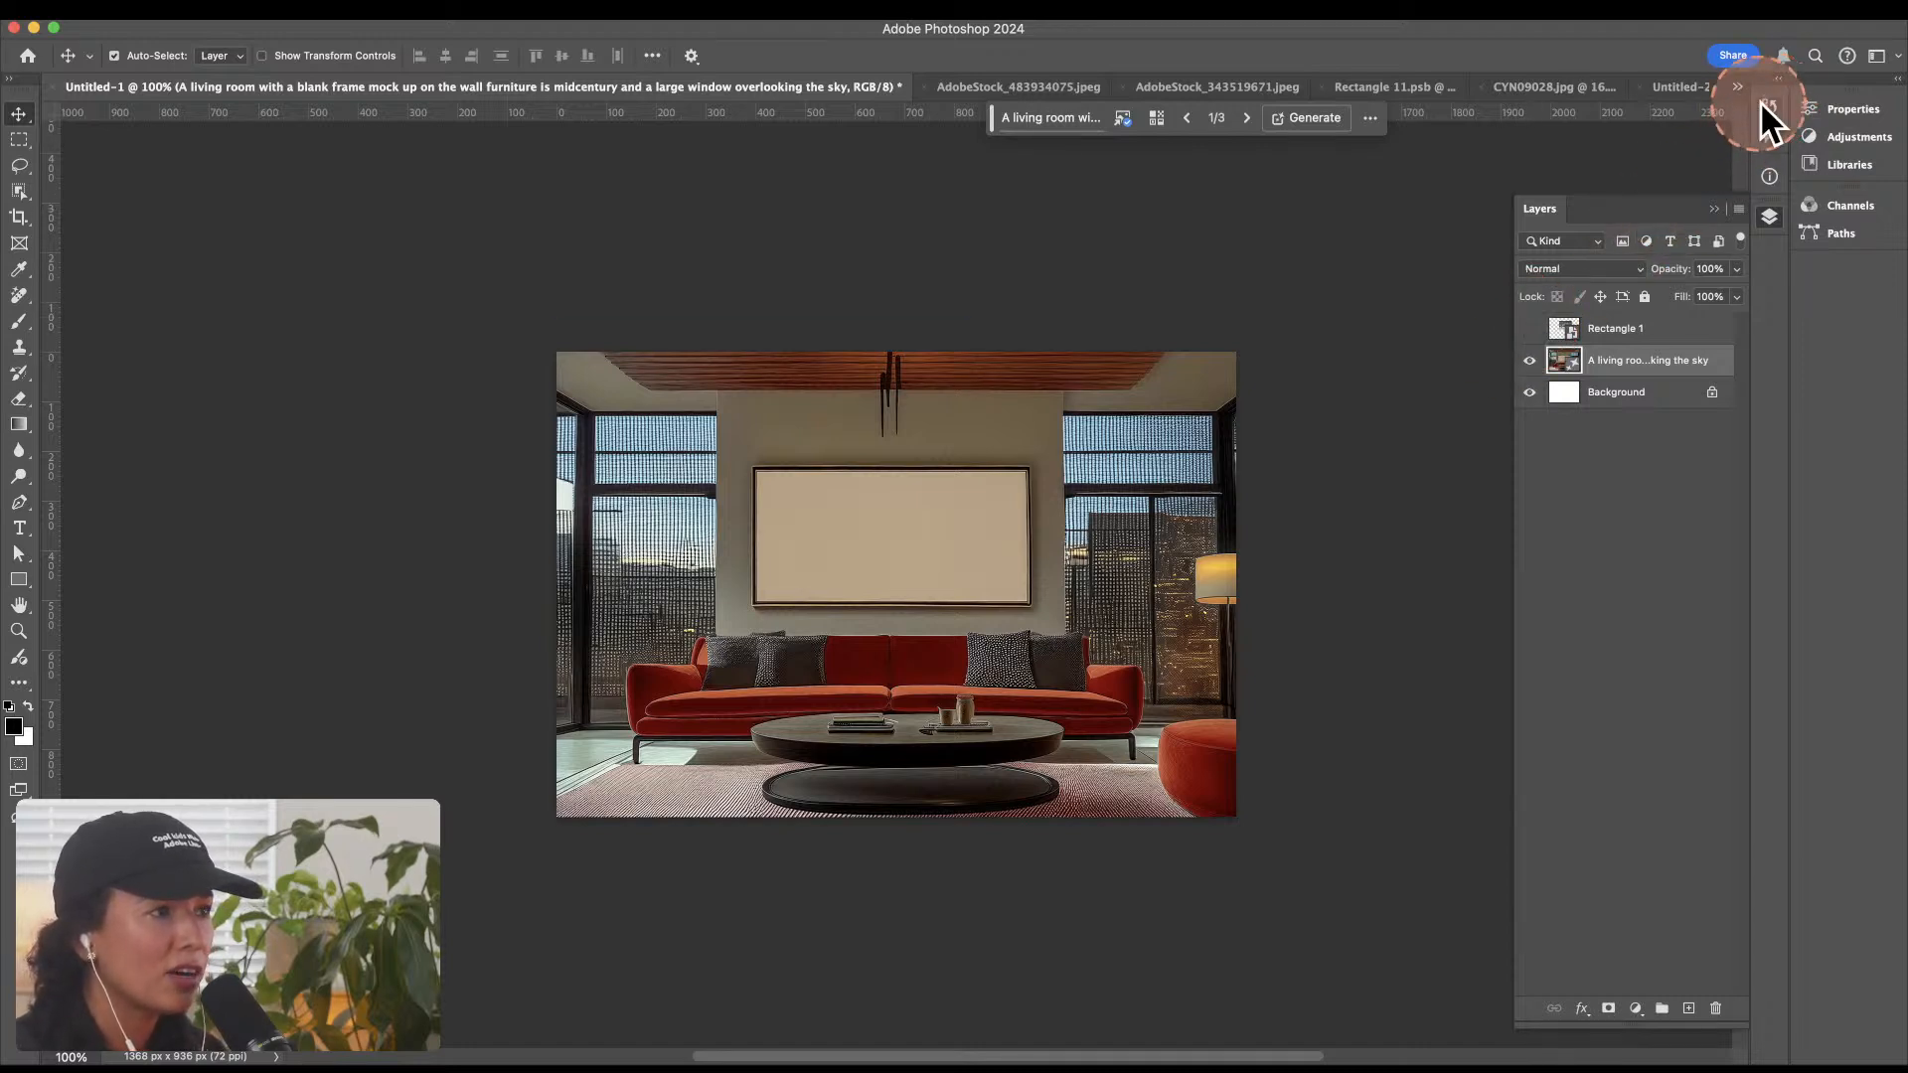
click(1768, 107)
click(1632, 398)
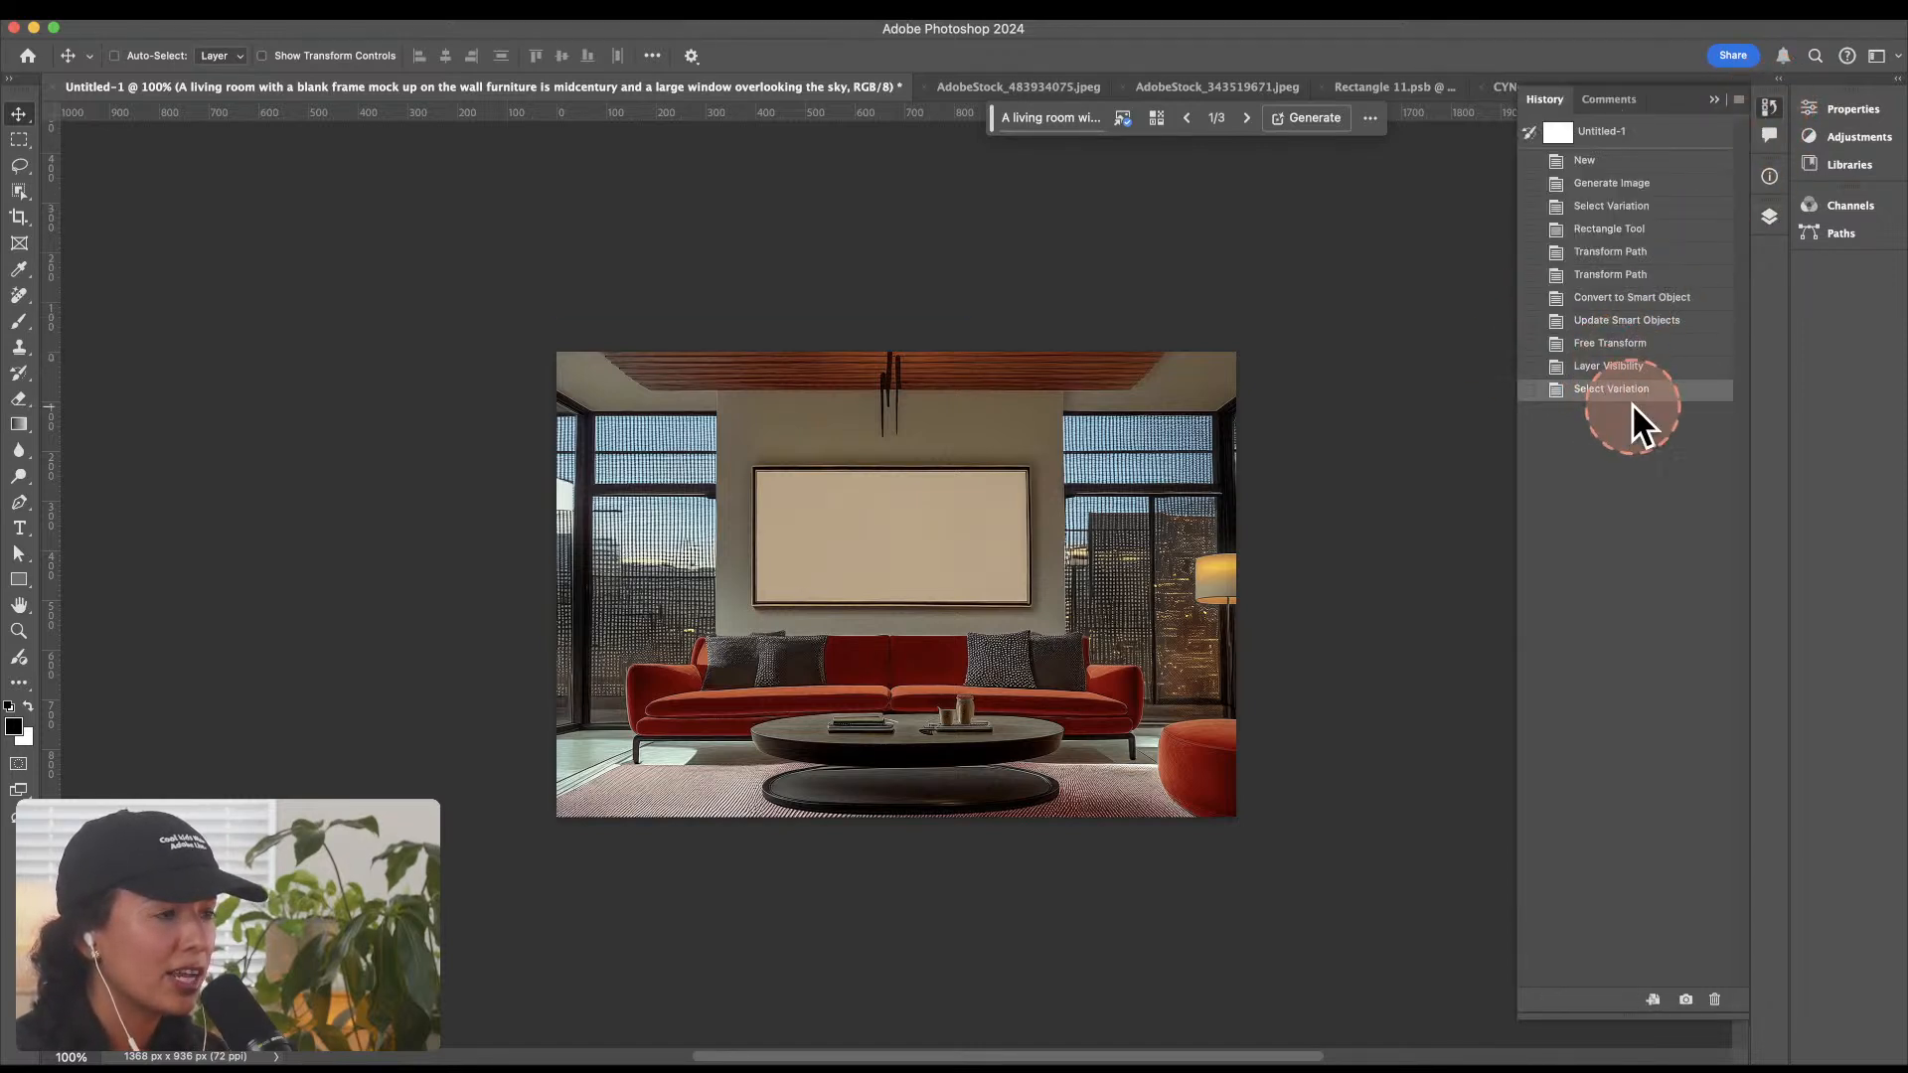
key(super+z)
key(super+shift+z)
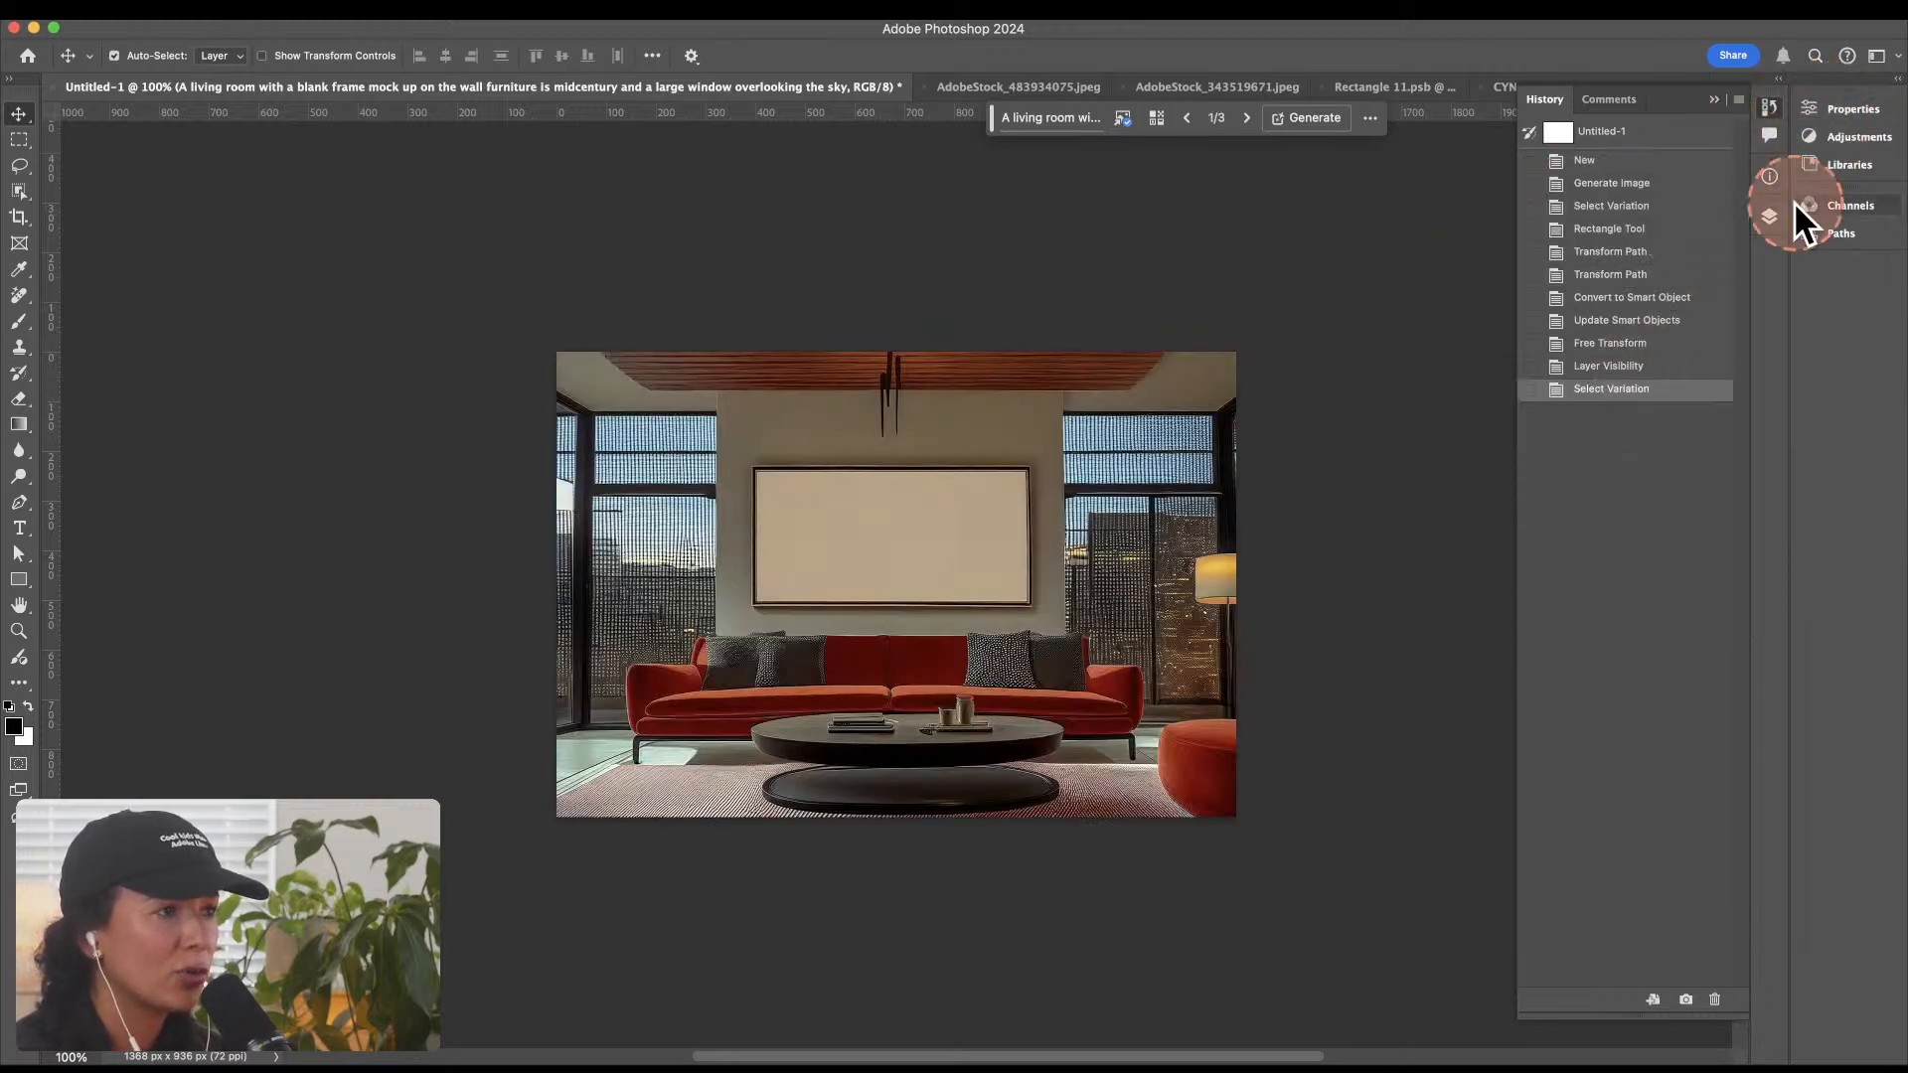
Step: Show the Rectangle 1 artwork layer and move and scale it over the blank frame on the wall
click(1769, 217)
click(1530, 329)
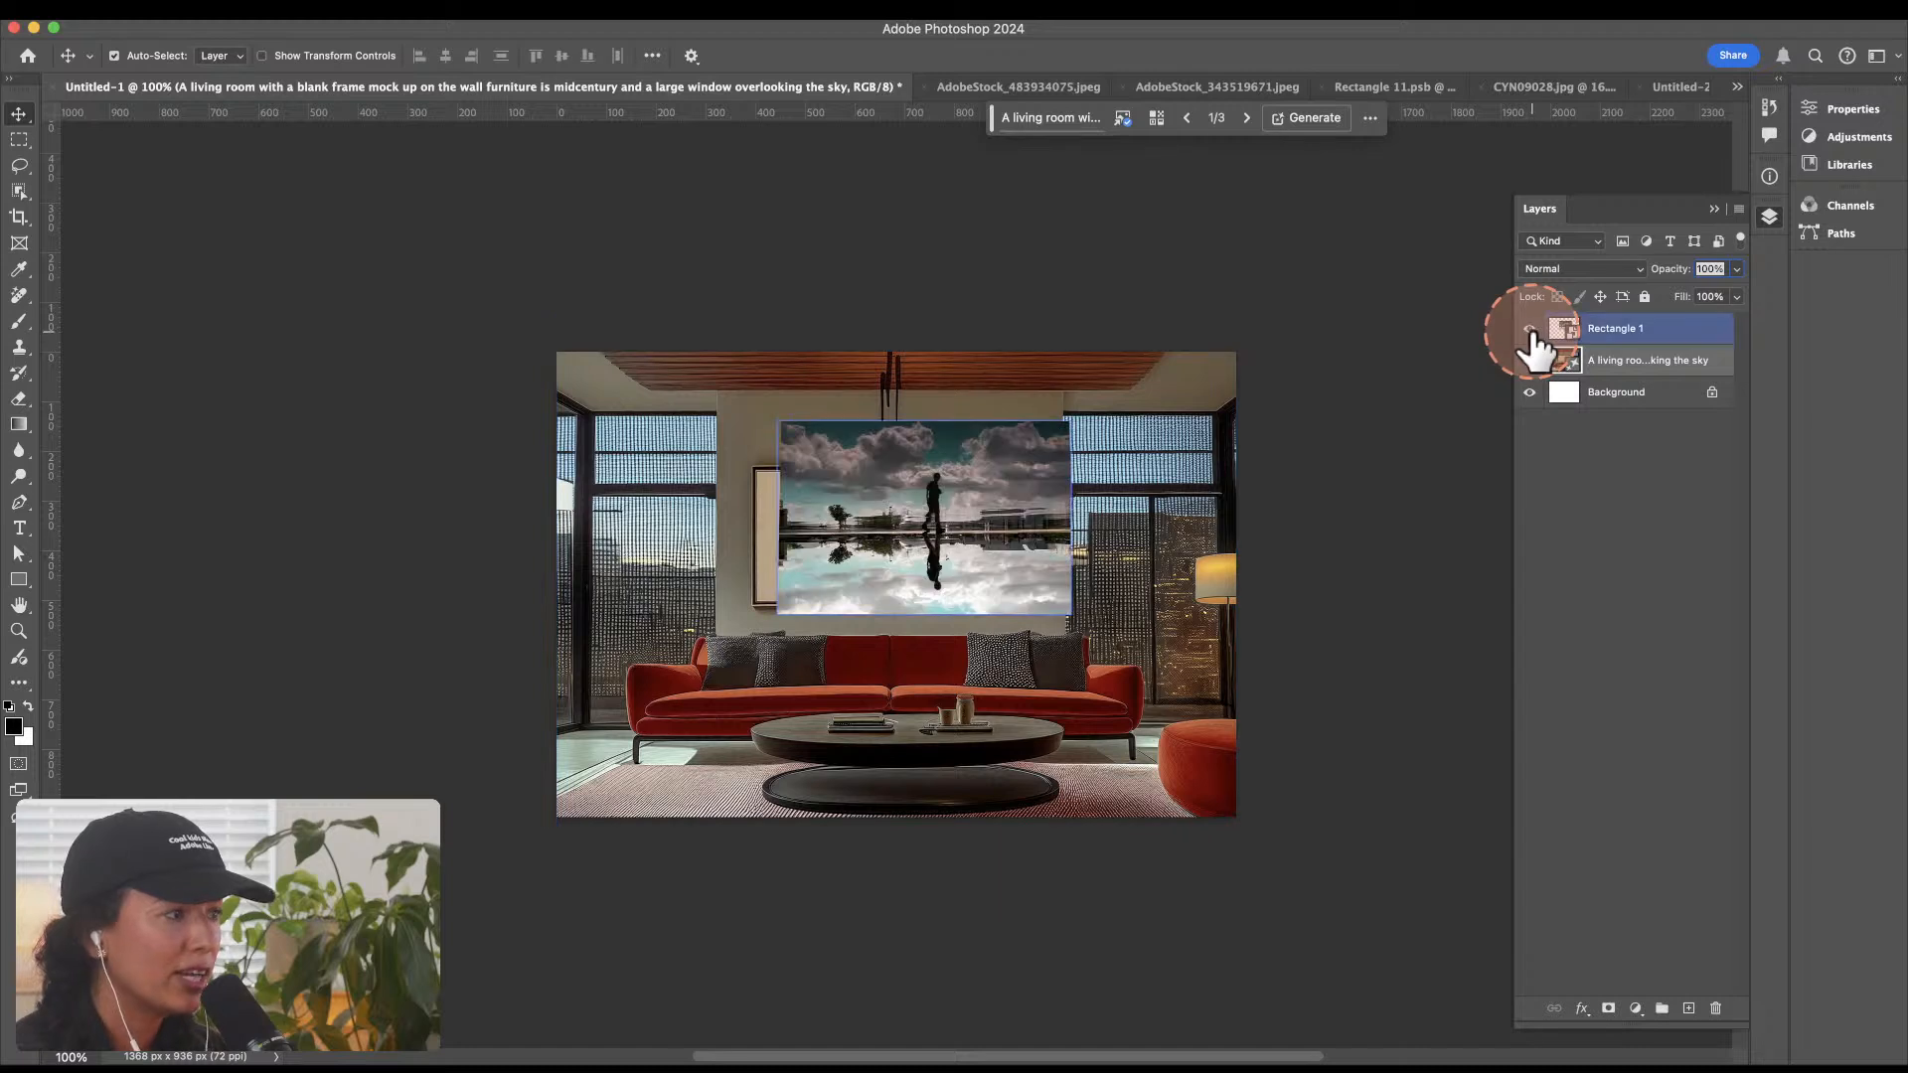
key(super+t)
drag(996, 451, 924, 533)
key(Return)
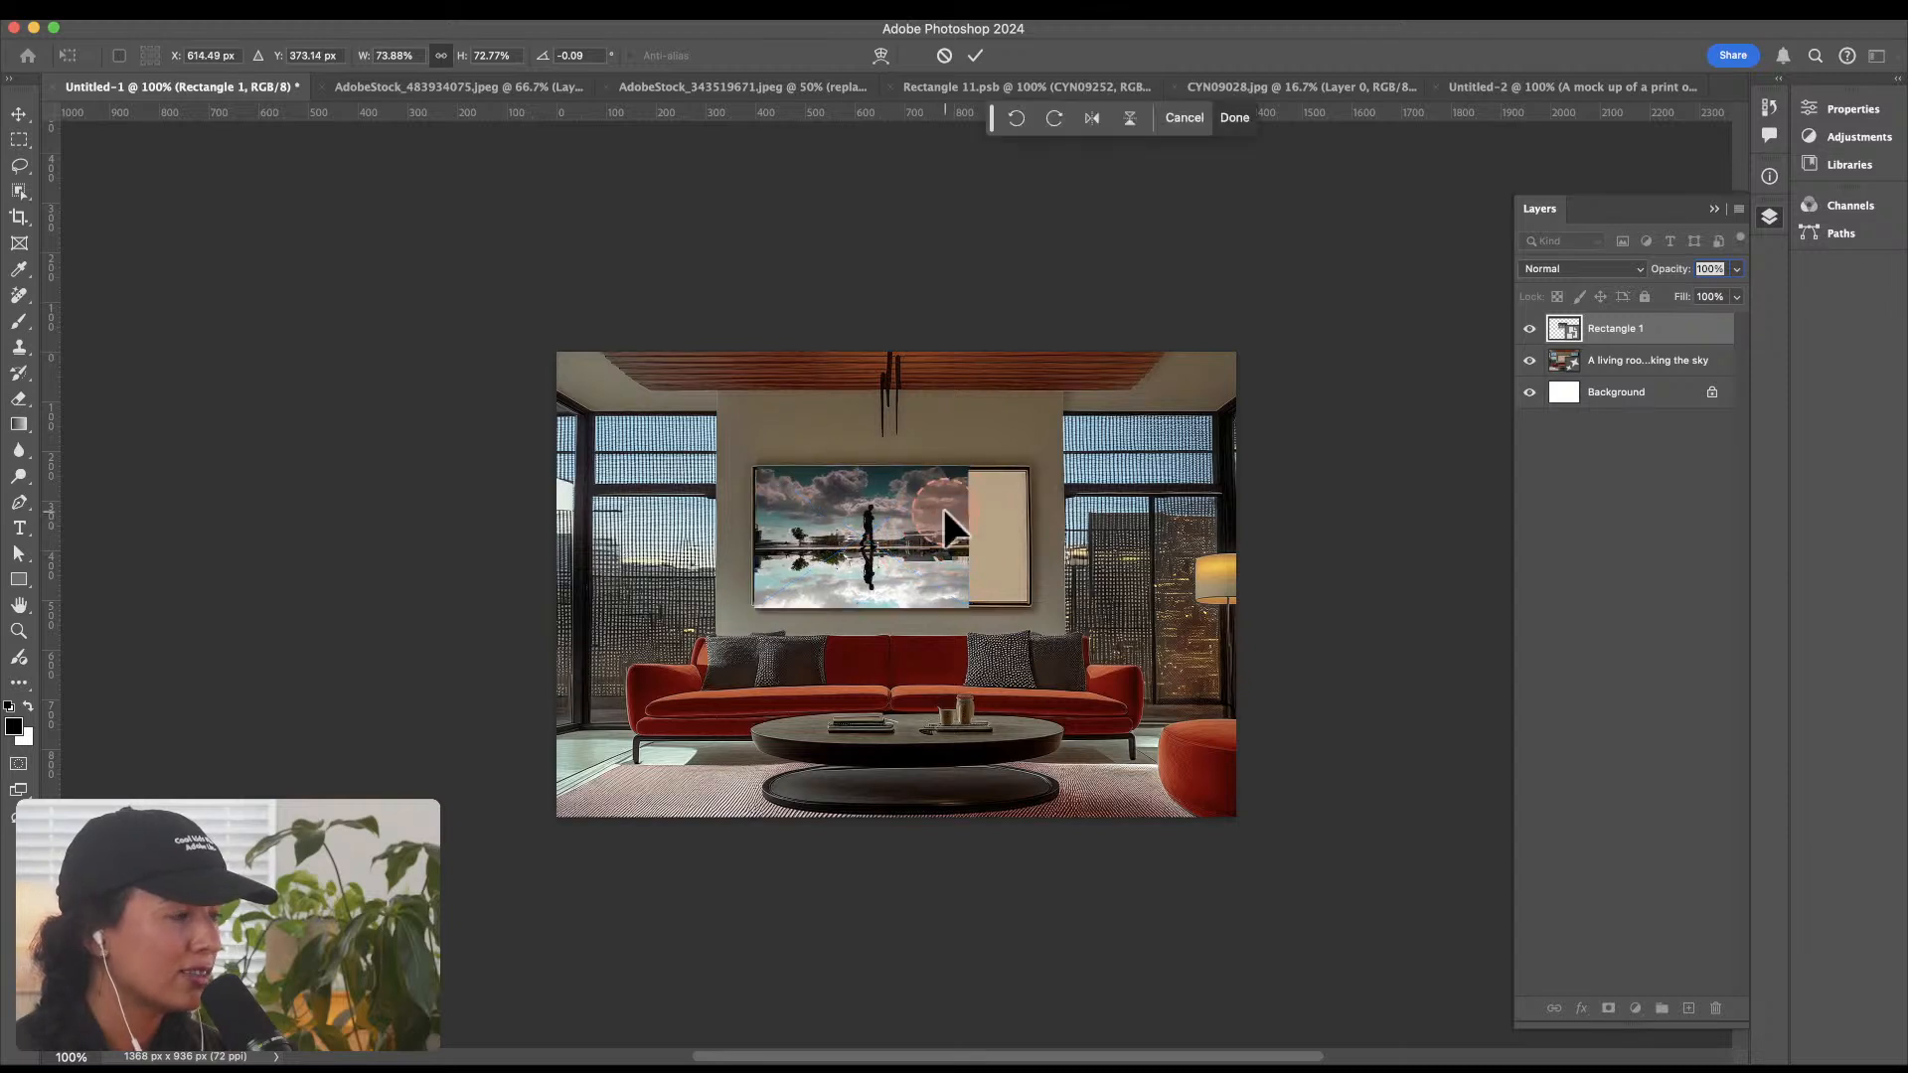
key(super+t)
drag(972, 463, 1035, 437)
key(Return)
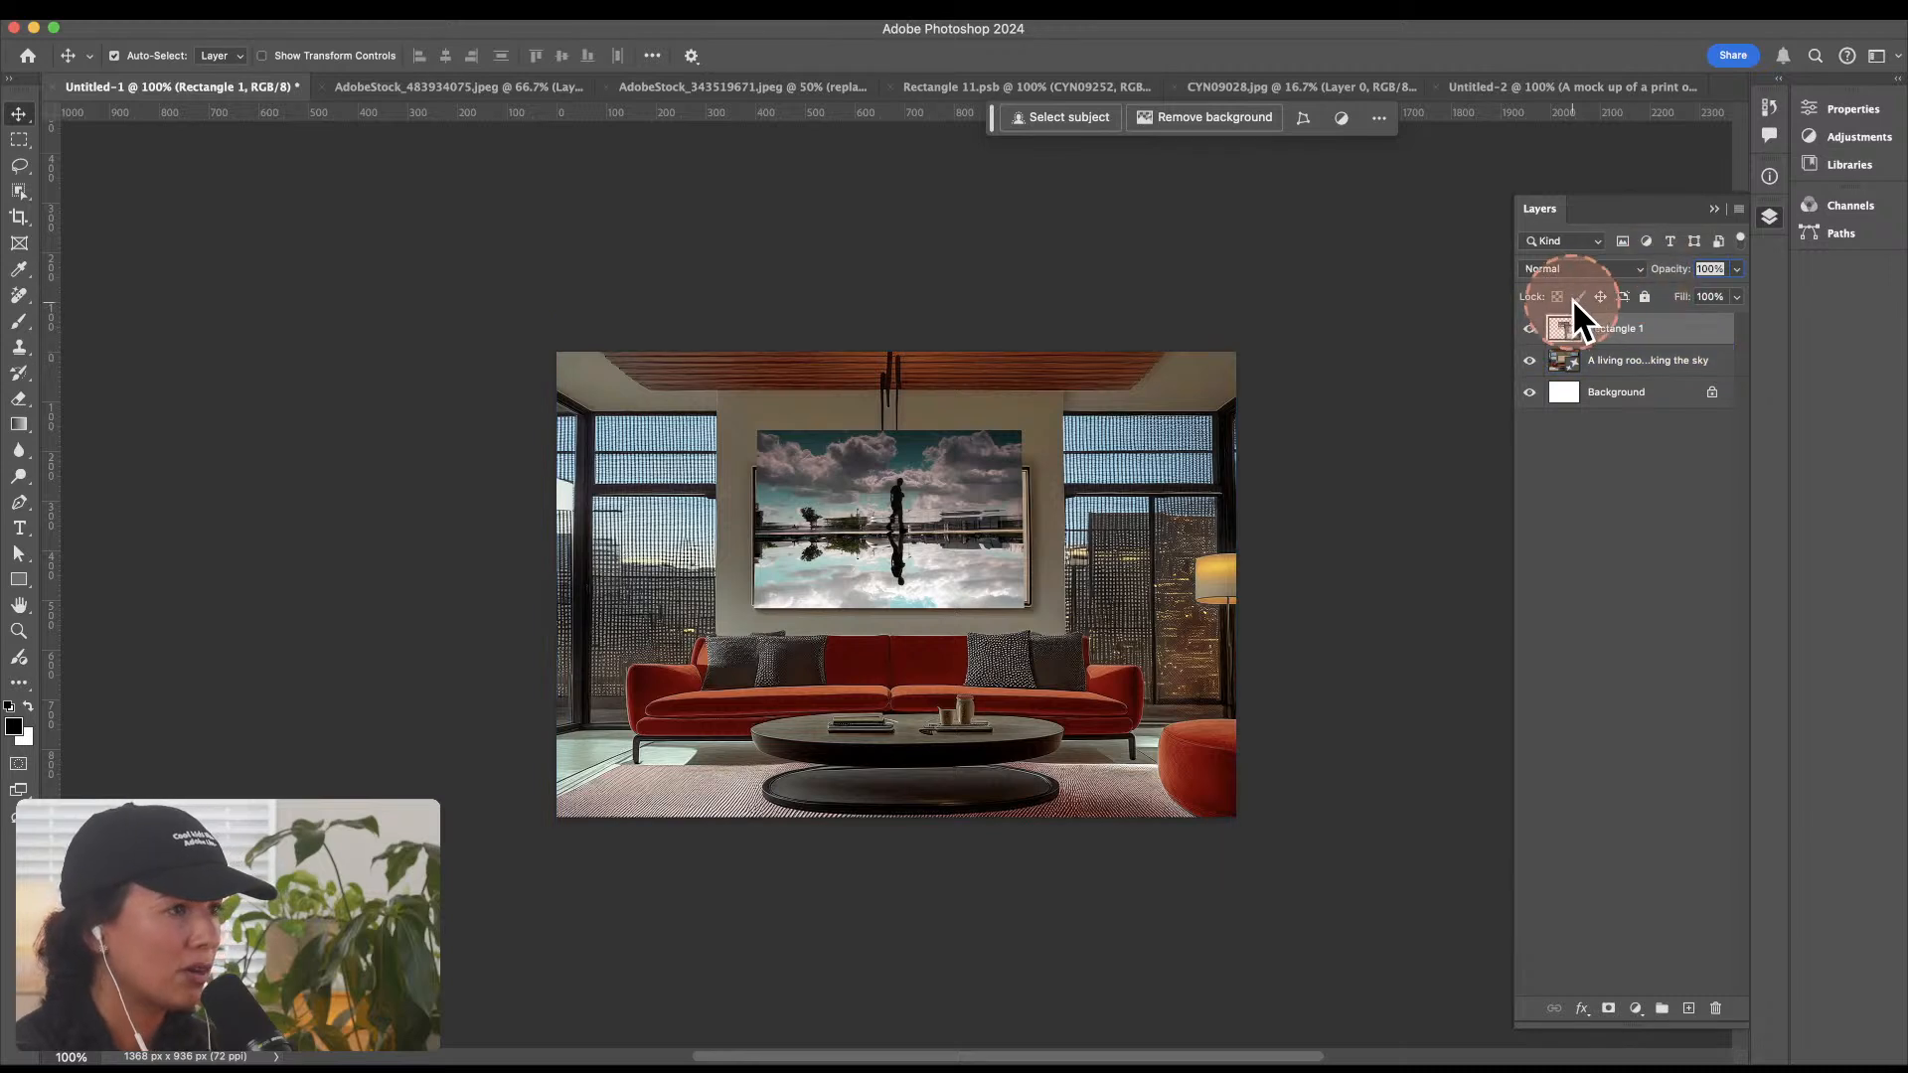
Step: Set the artwork layer's blend mode to Multiply, then enlarge and reposition it to cover the whole frame opening
click(1552, 272)
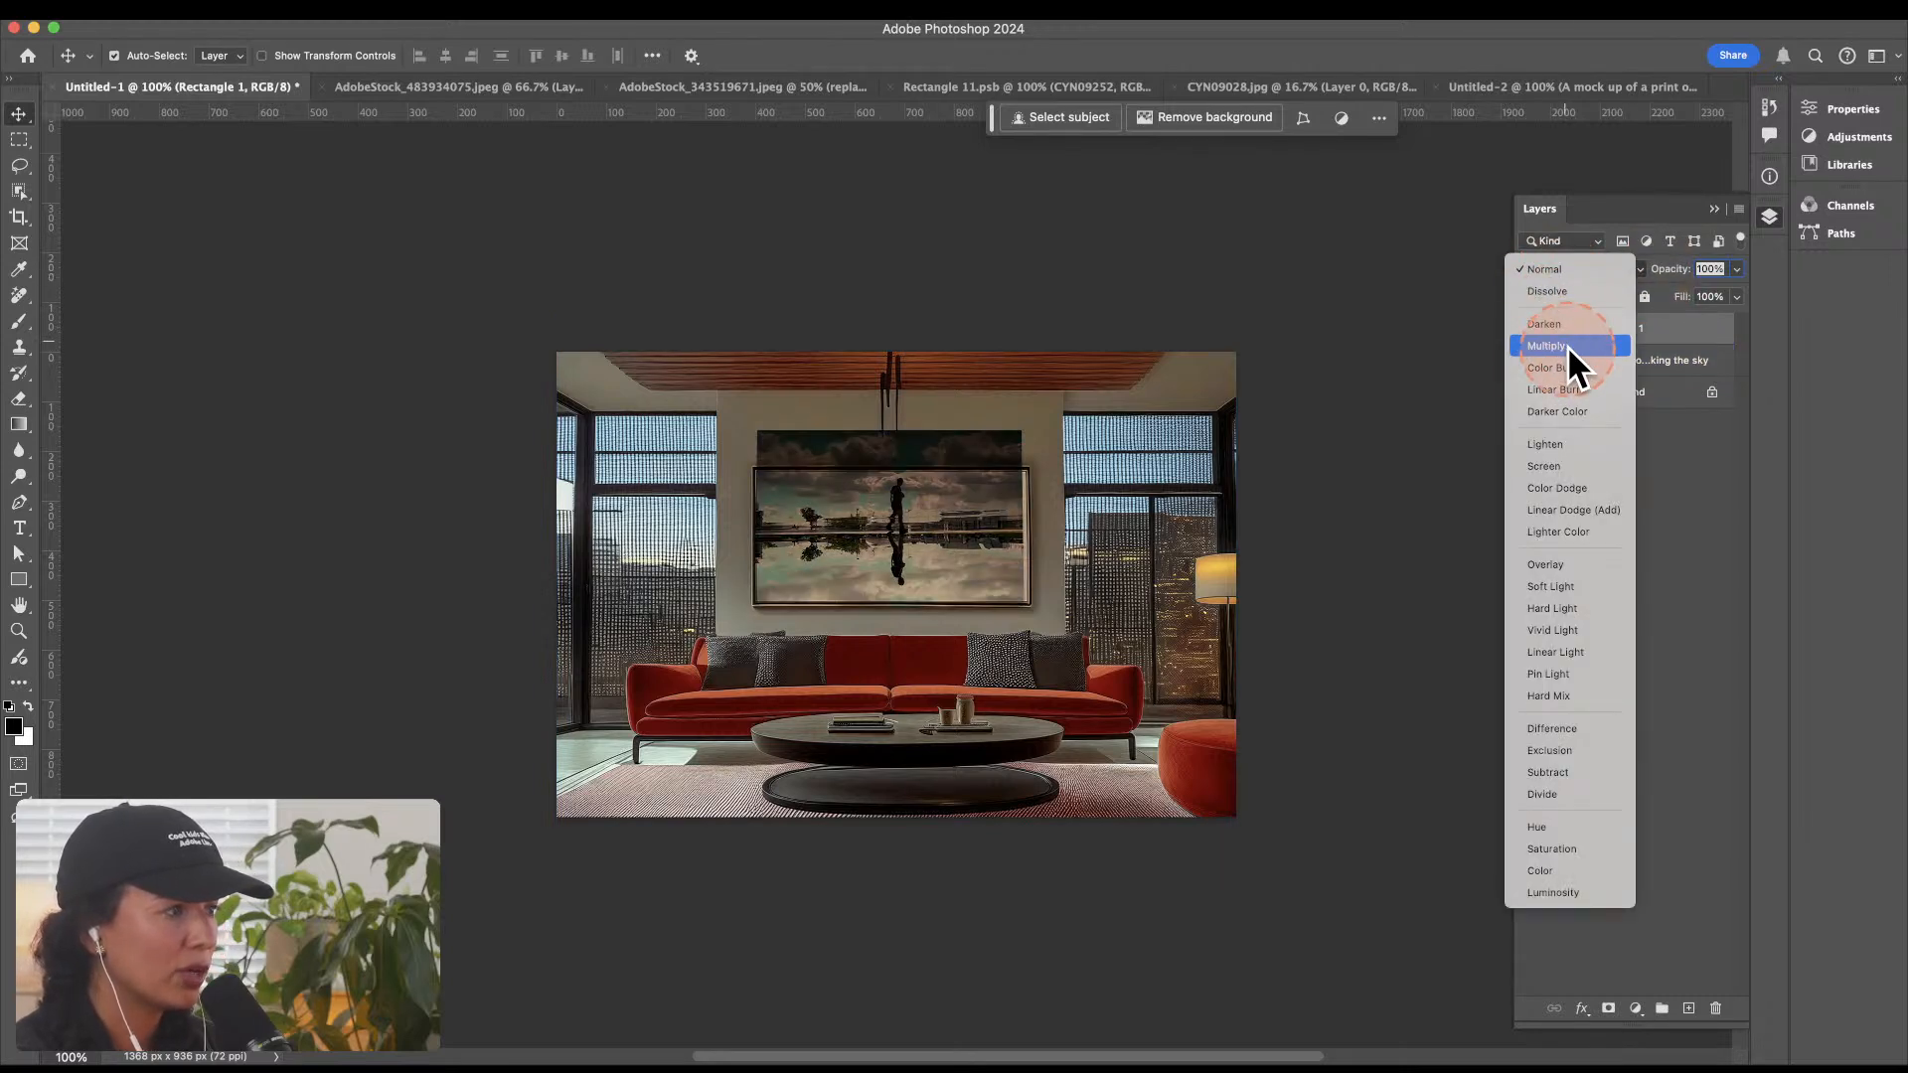
click(1566, 346)
drag(939, 525, 986, 510)
key(super+t)
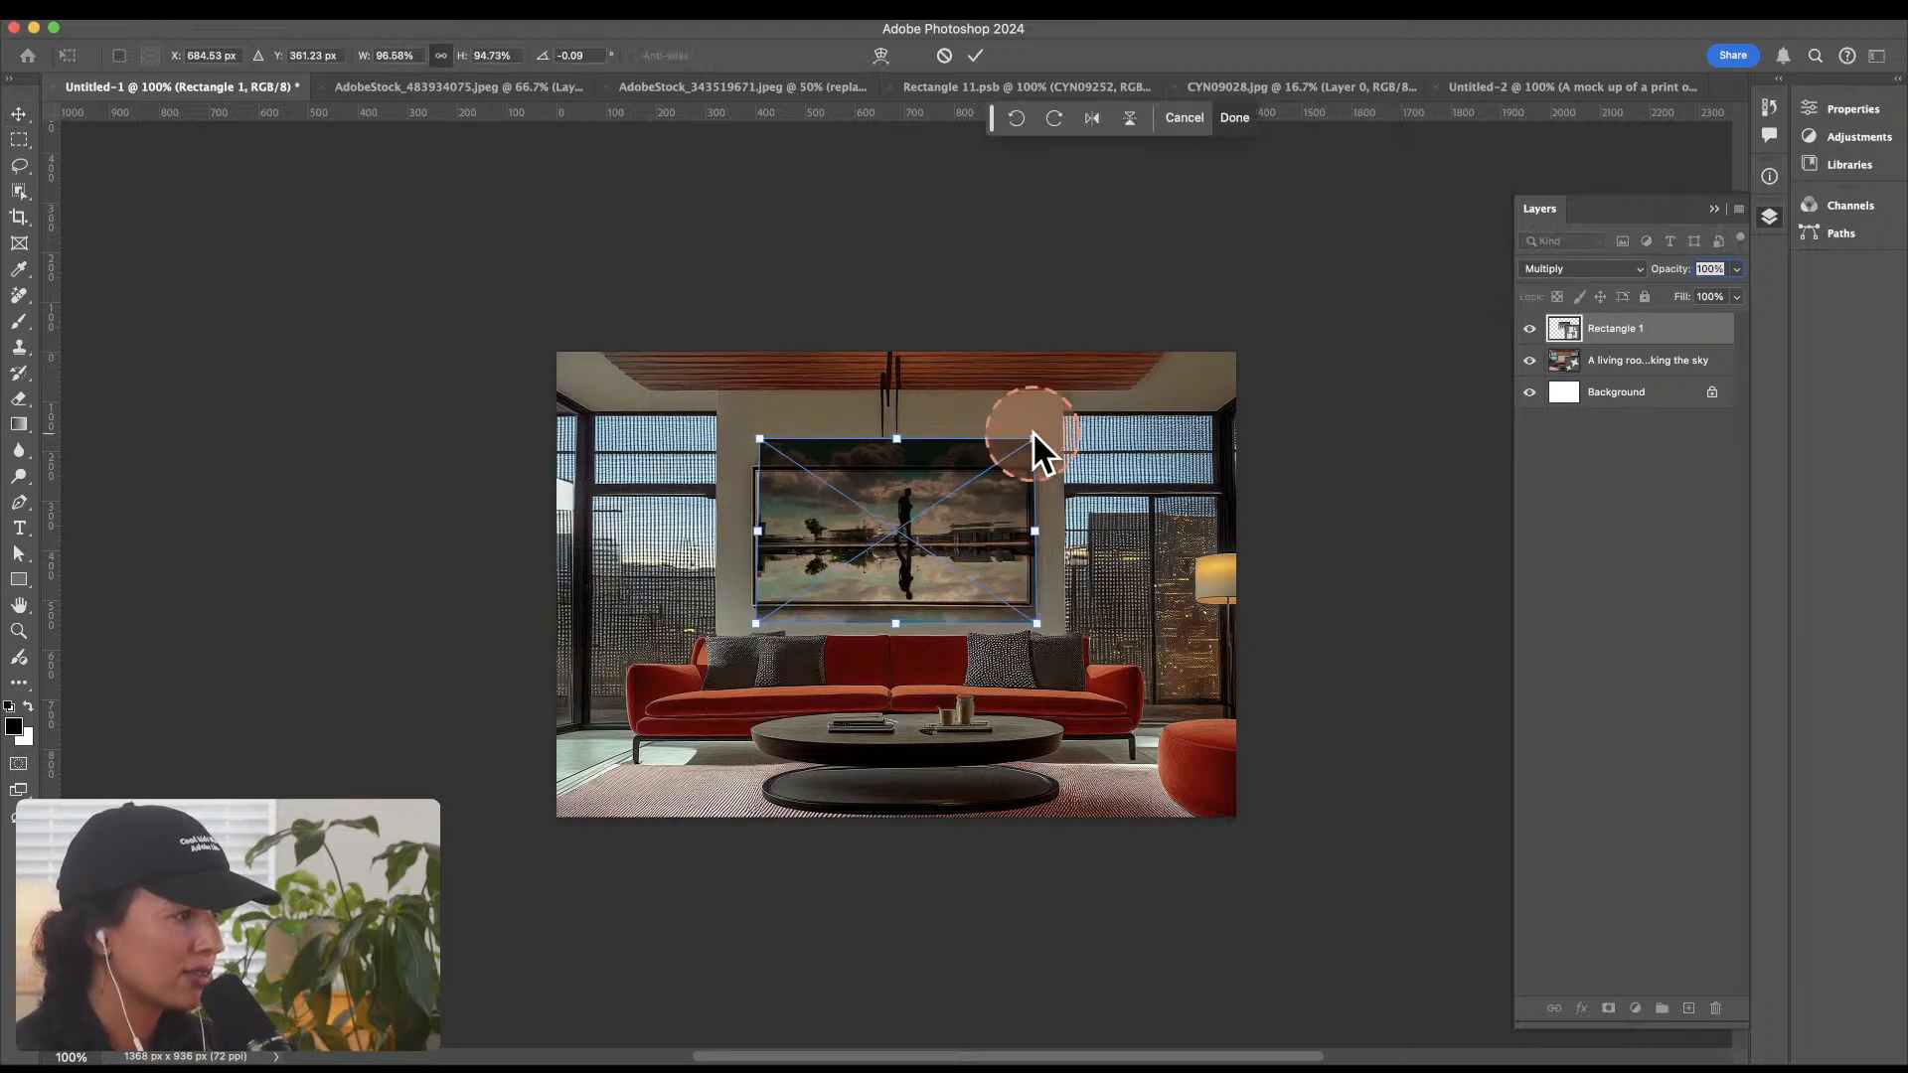
key(Return)
Step: Select the frame's inner area with a rectangular marquee and mask the artwork layer to it
key(m)
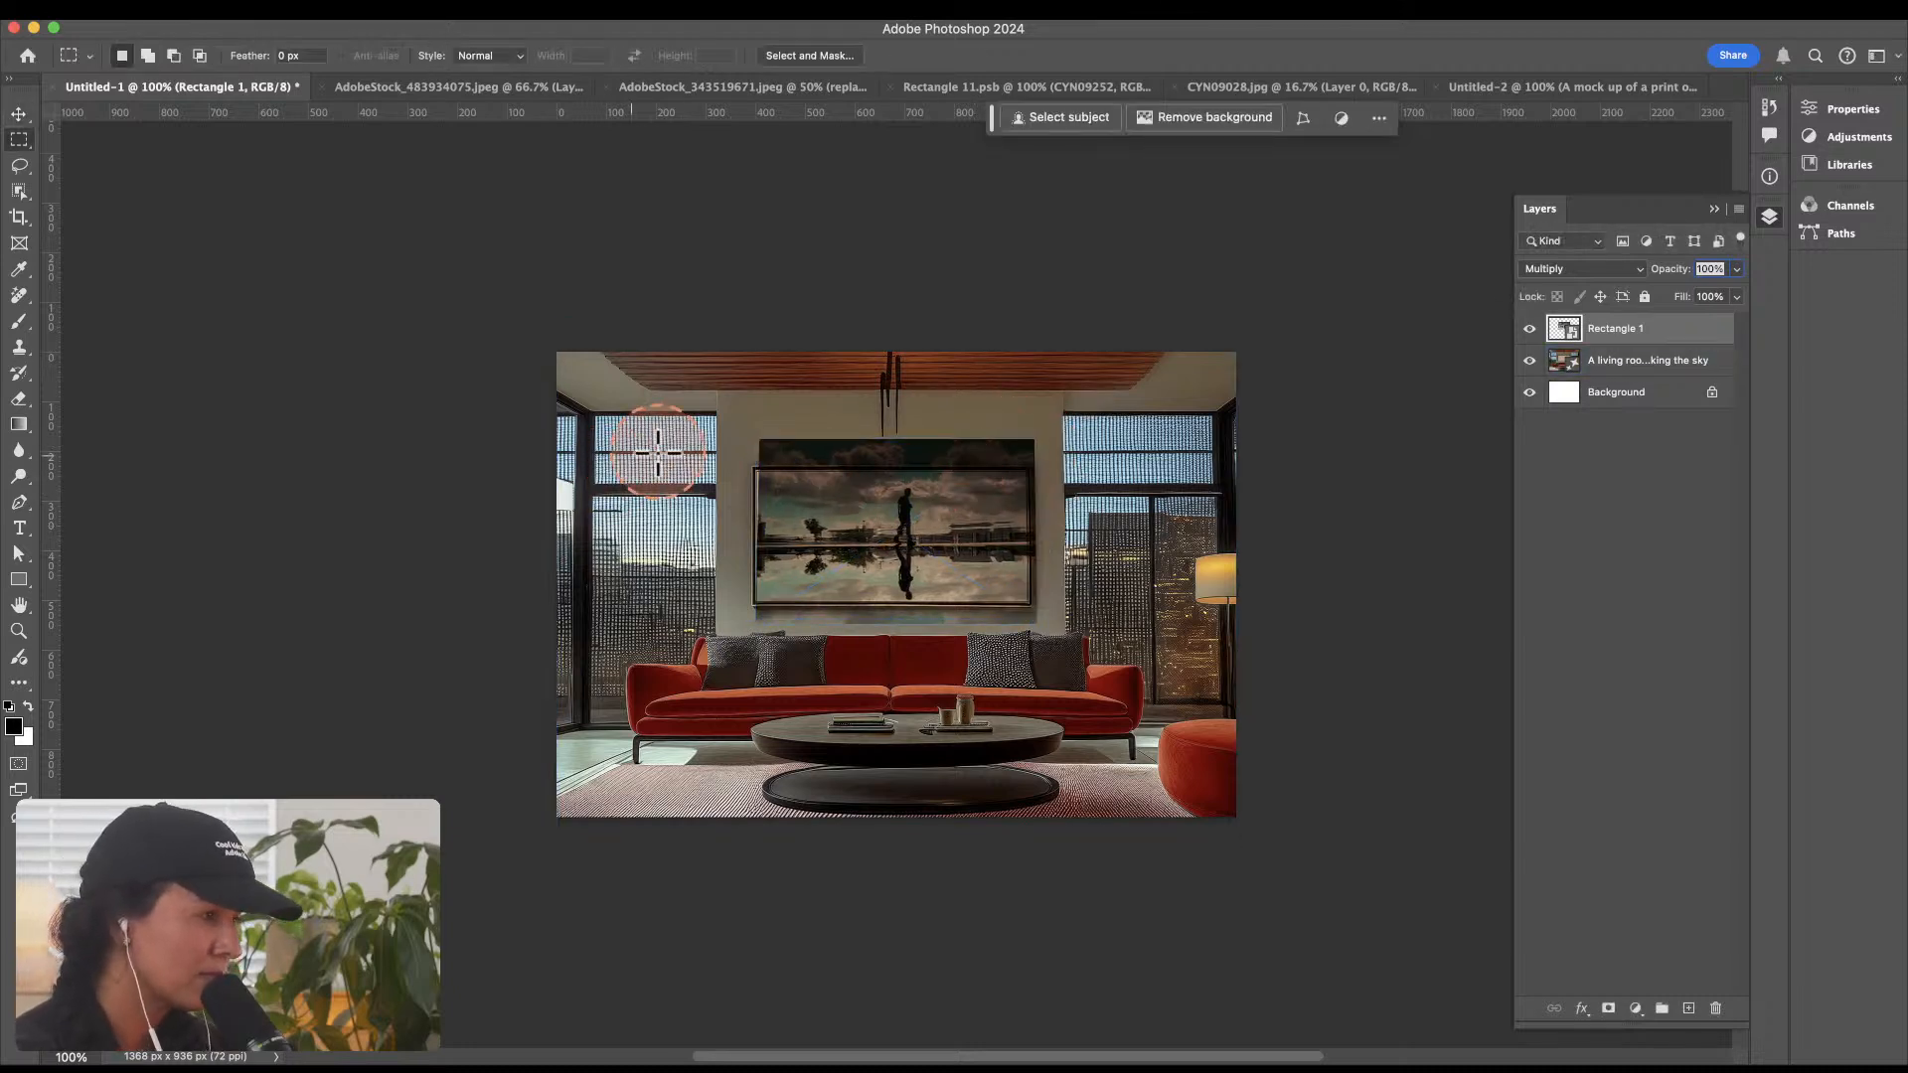
drag(755, 467, 1030, 604)
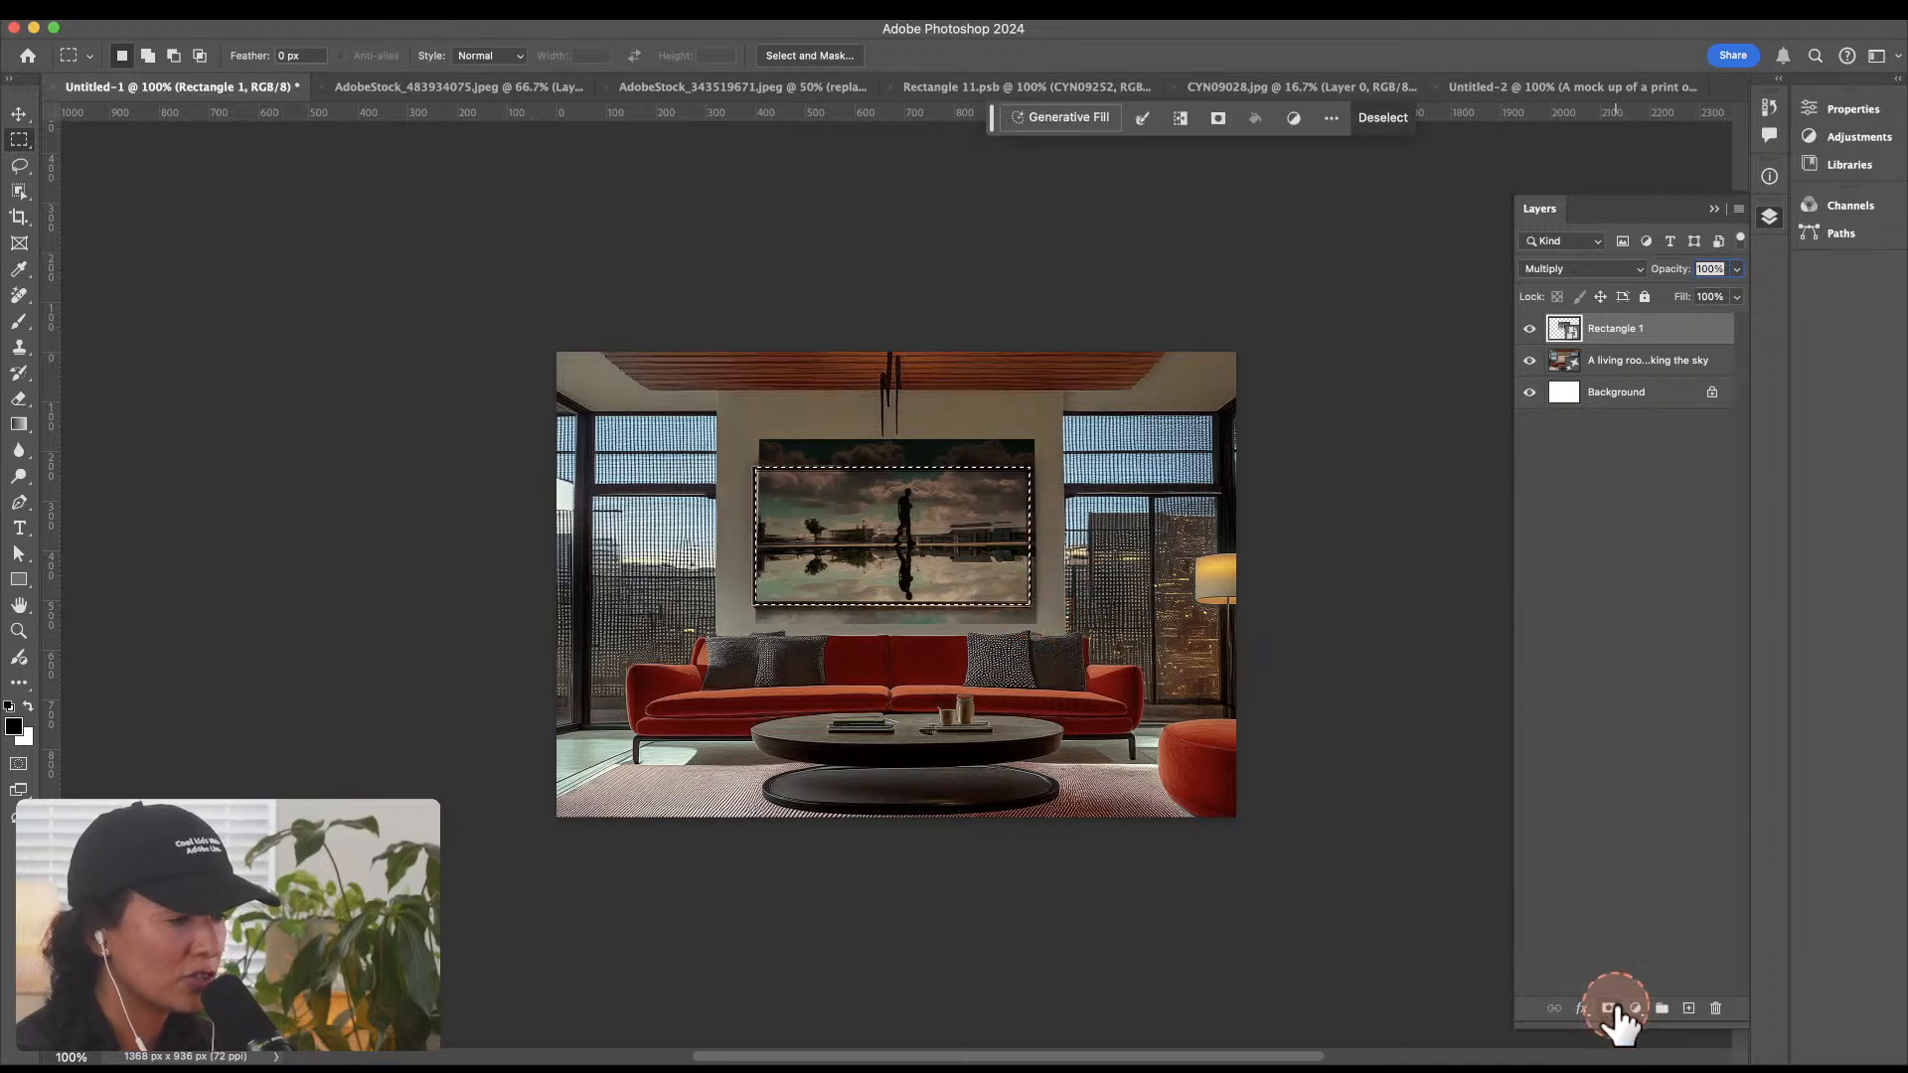
click(1608, 1008)
click(985, 403)
Step: Unlink the artwork from its mask, scale it to about 100% wide and 98% high, and reposition it inside the frame
click(1568, 328)
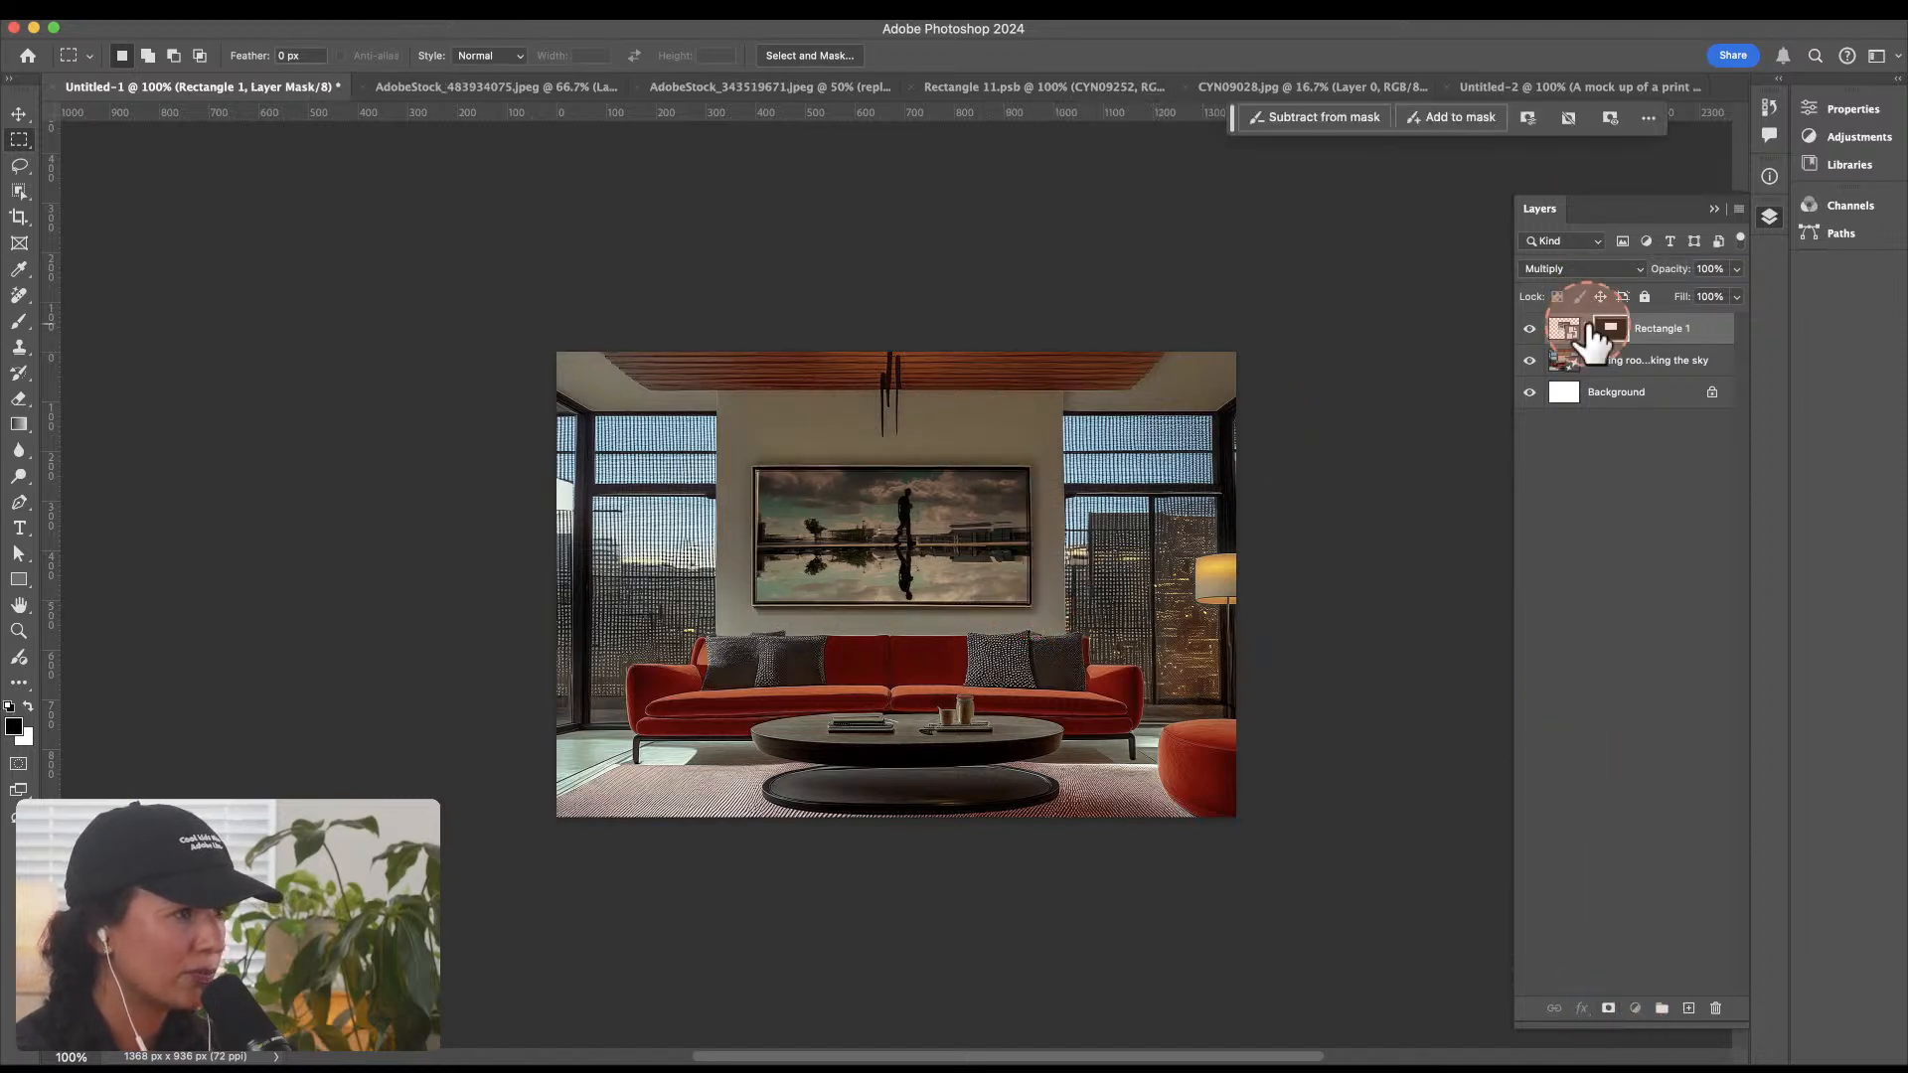
key(ctrl+t)
click(993, 522)
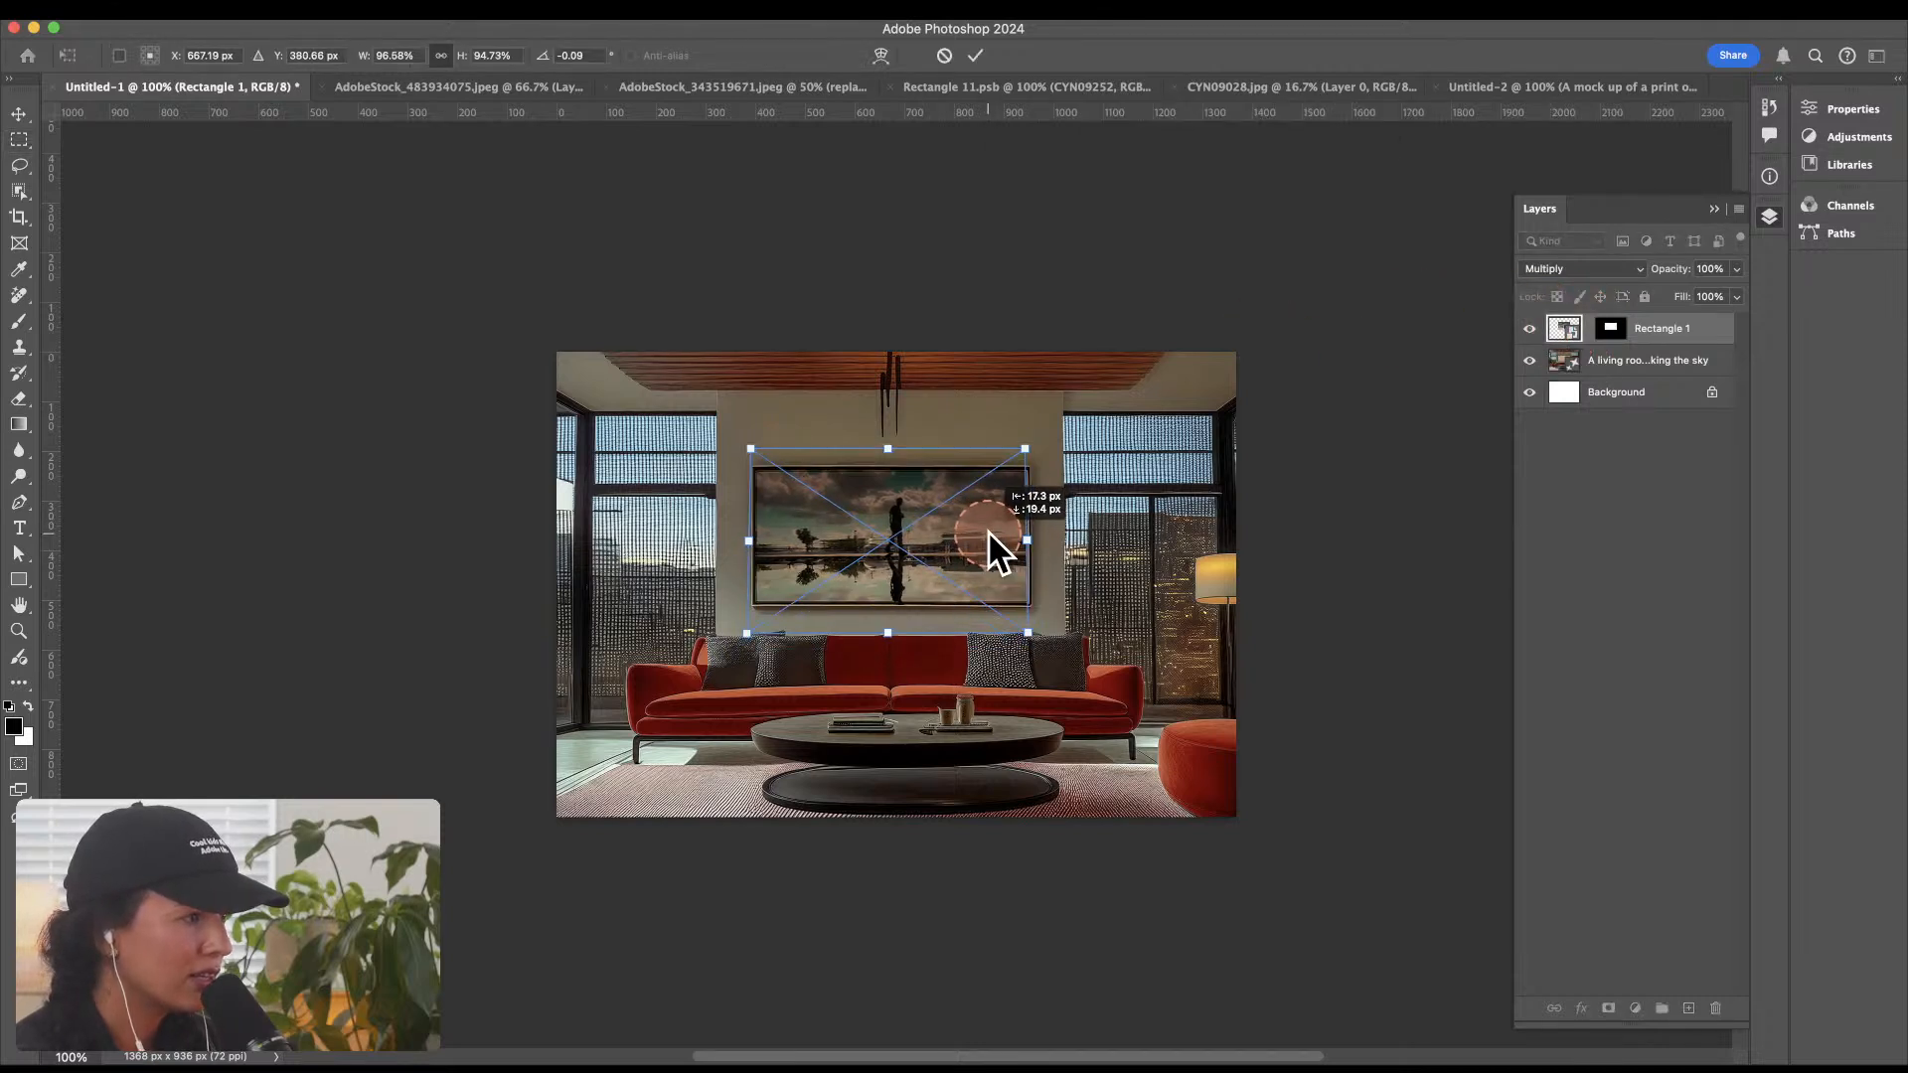
drag(1034, 448, 1040, 445)
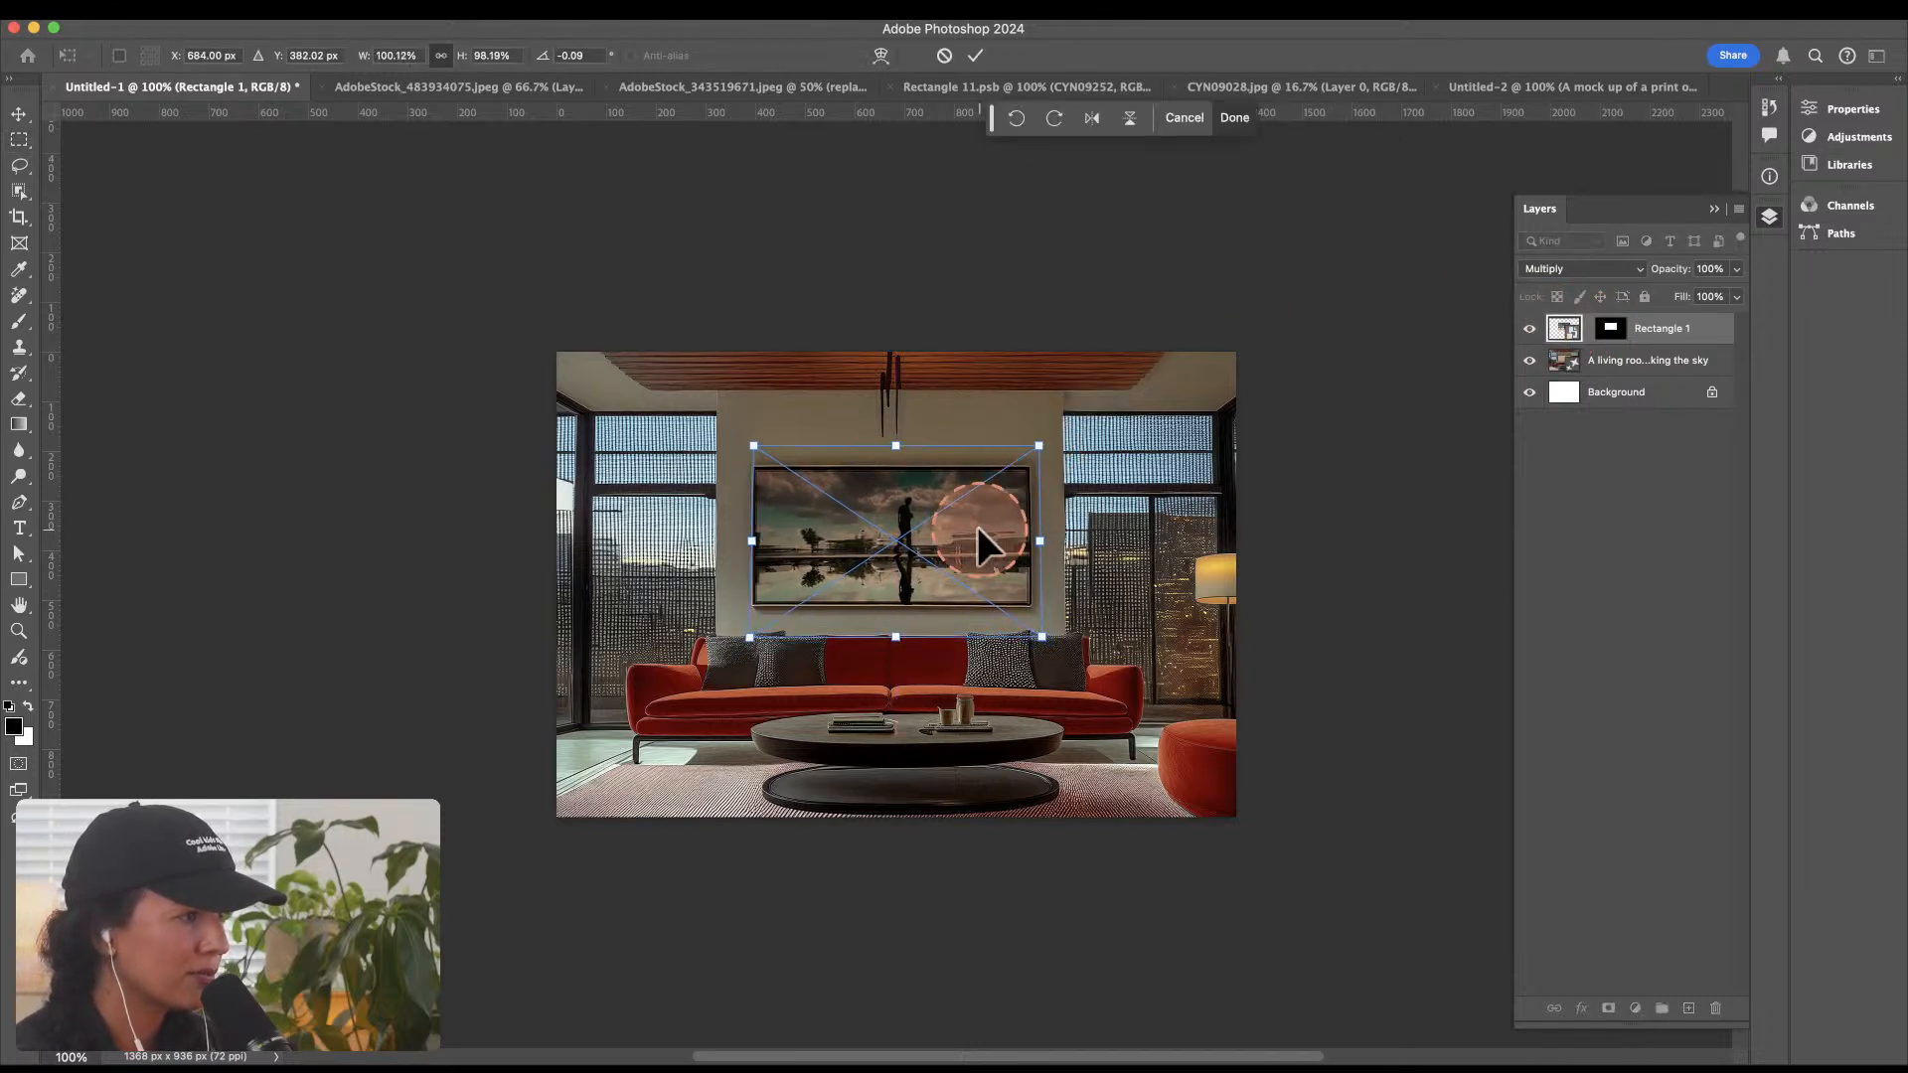
drag(979, 527, 980, 539)
key(Return)
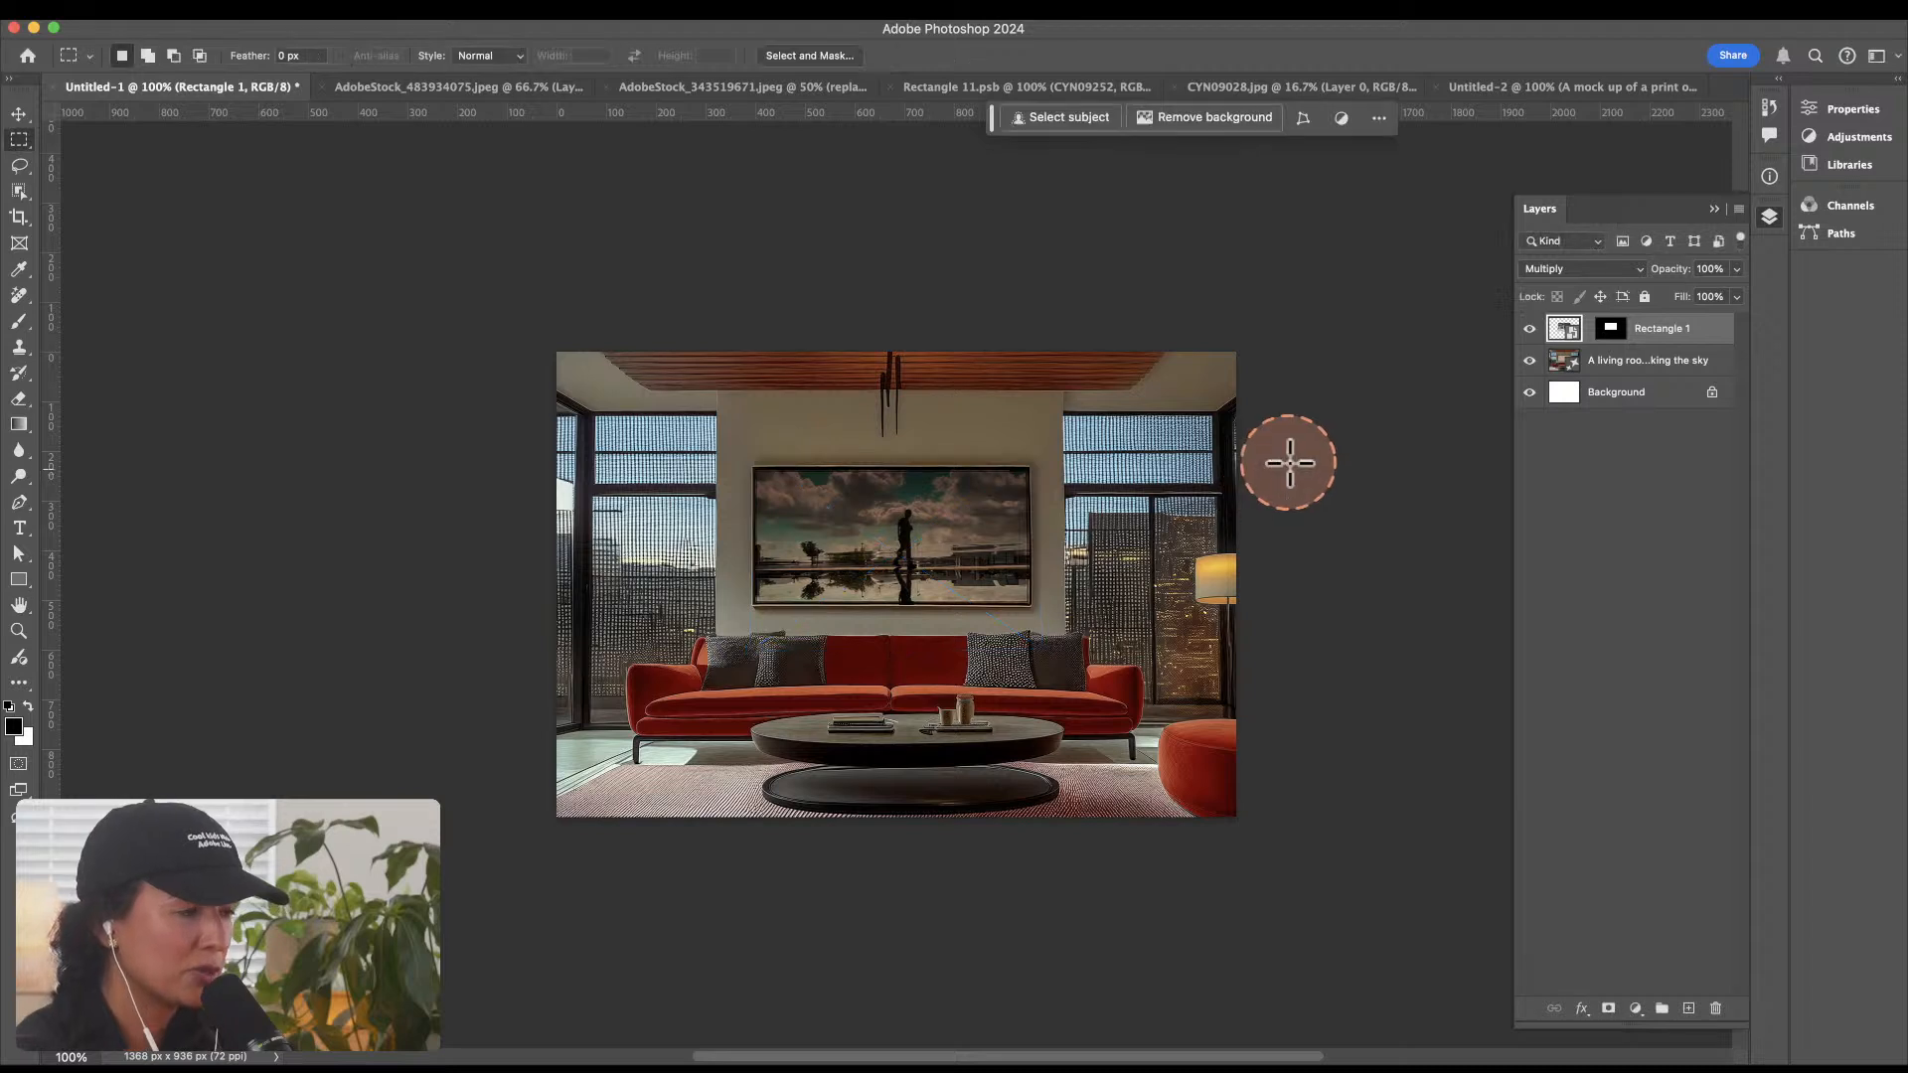
Step: Change the artwork layer's blend mode to Hard Light
click(1556, 269)
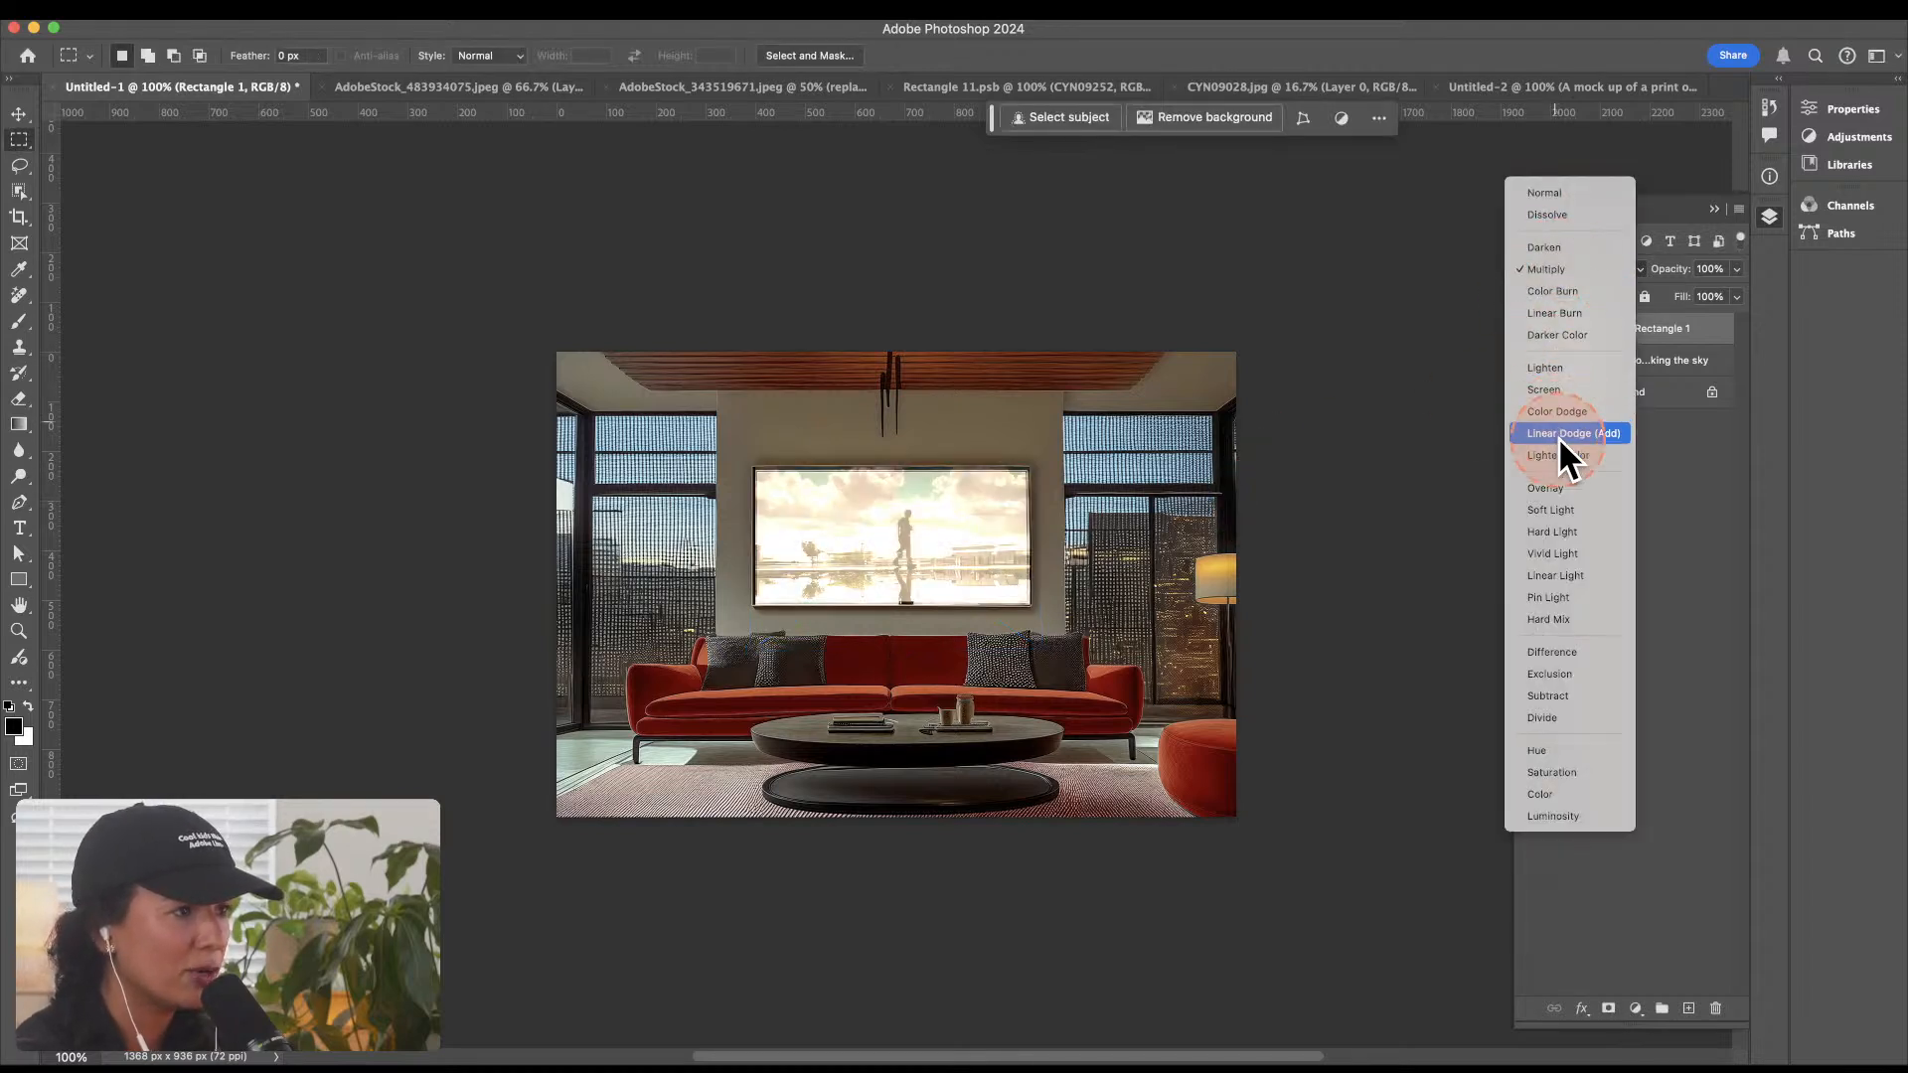
click(1571, 534)
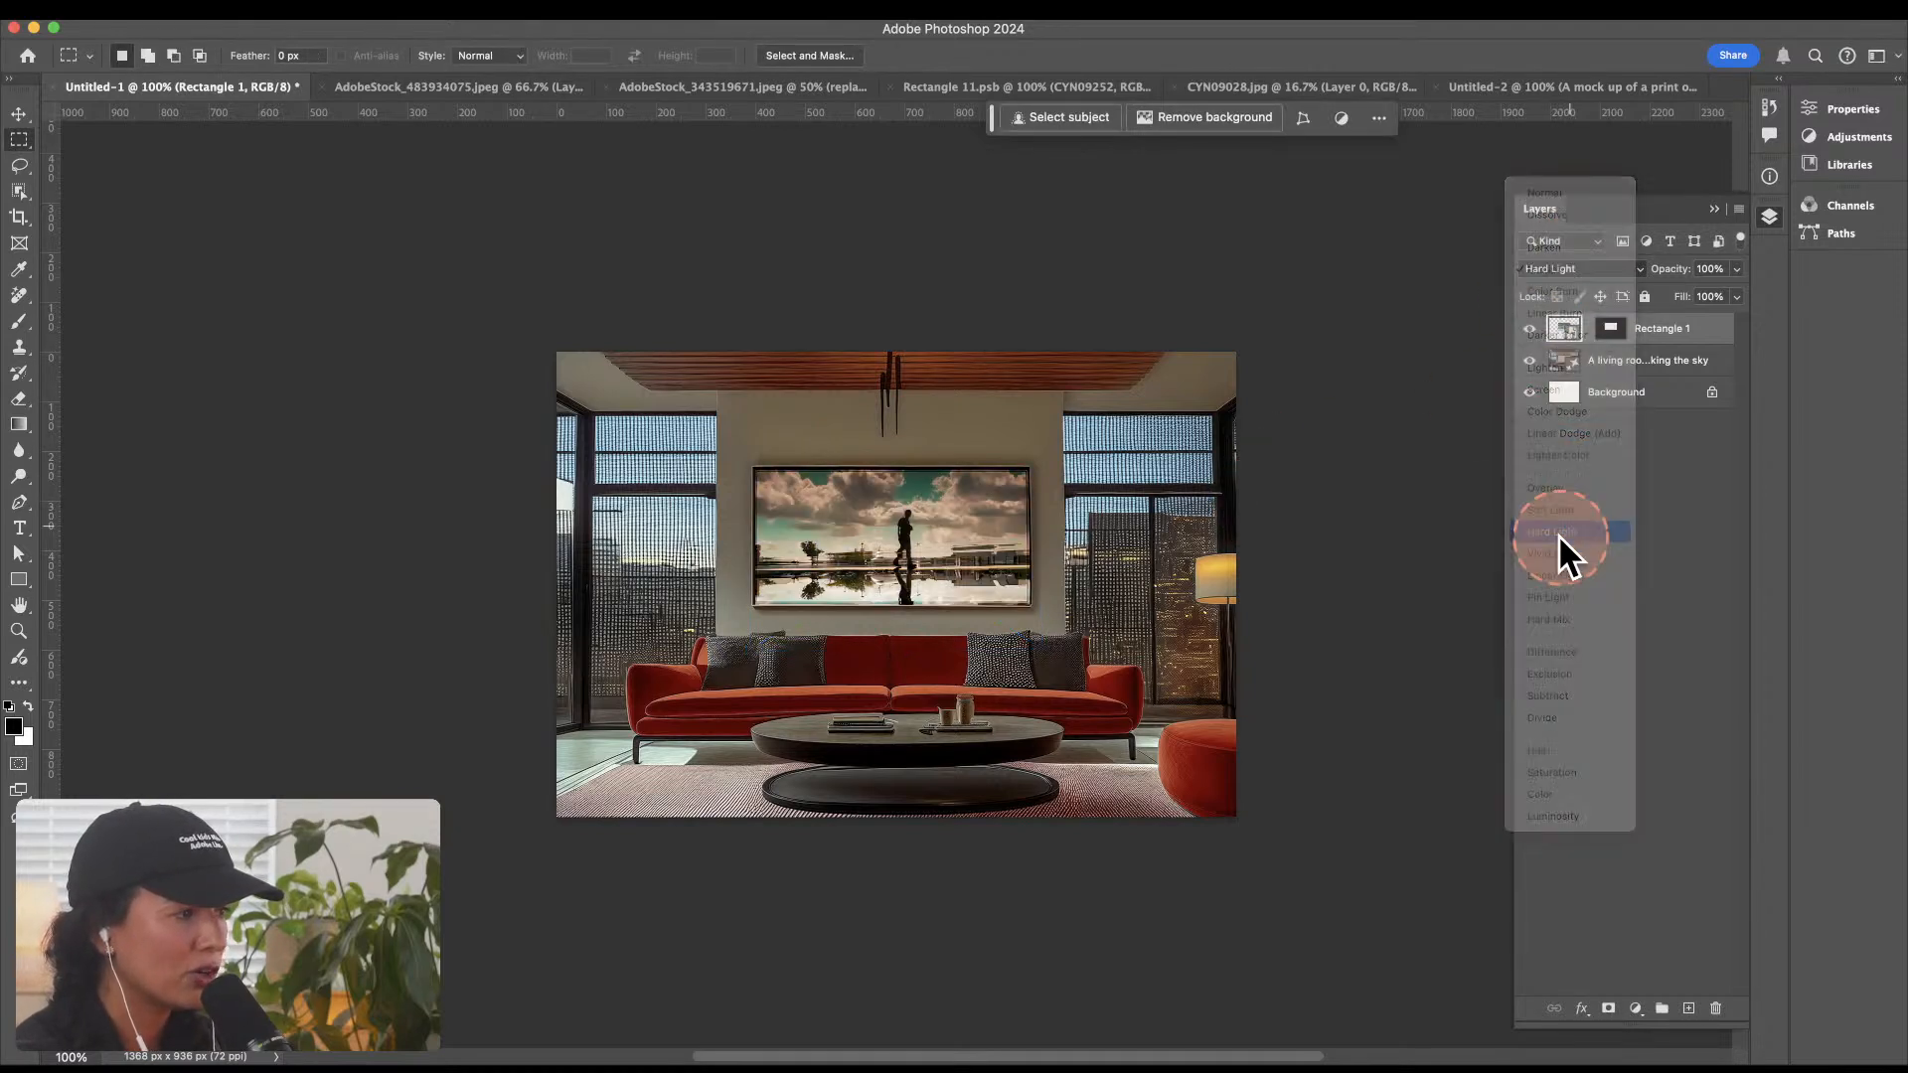
Step: Zoom in to 200% and examine how the framed artwork blends into the living room, including in full-screen view
key(f)
key(v)
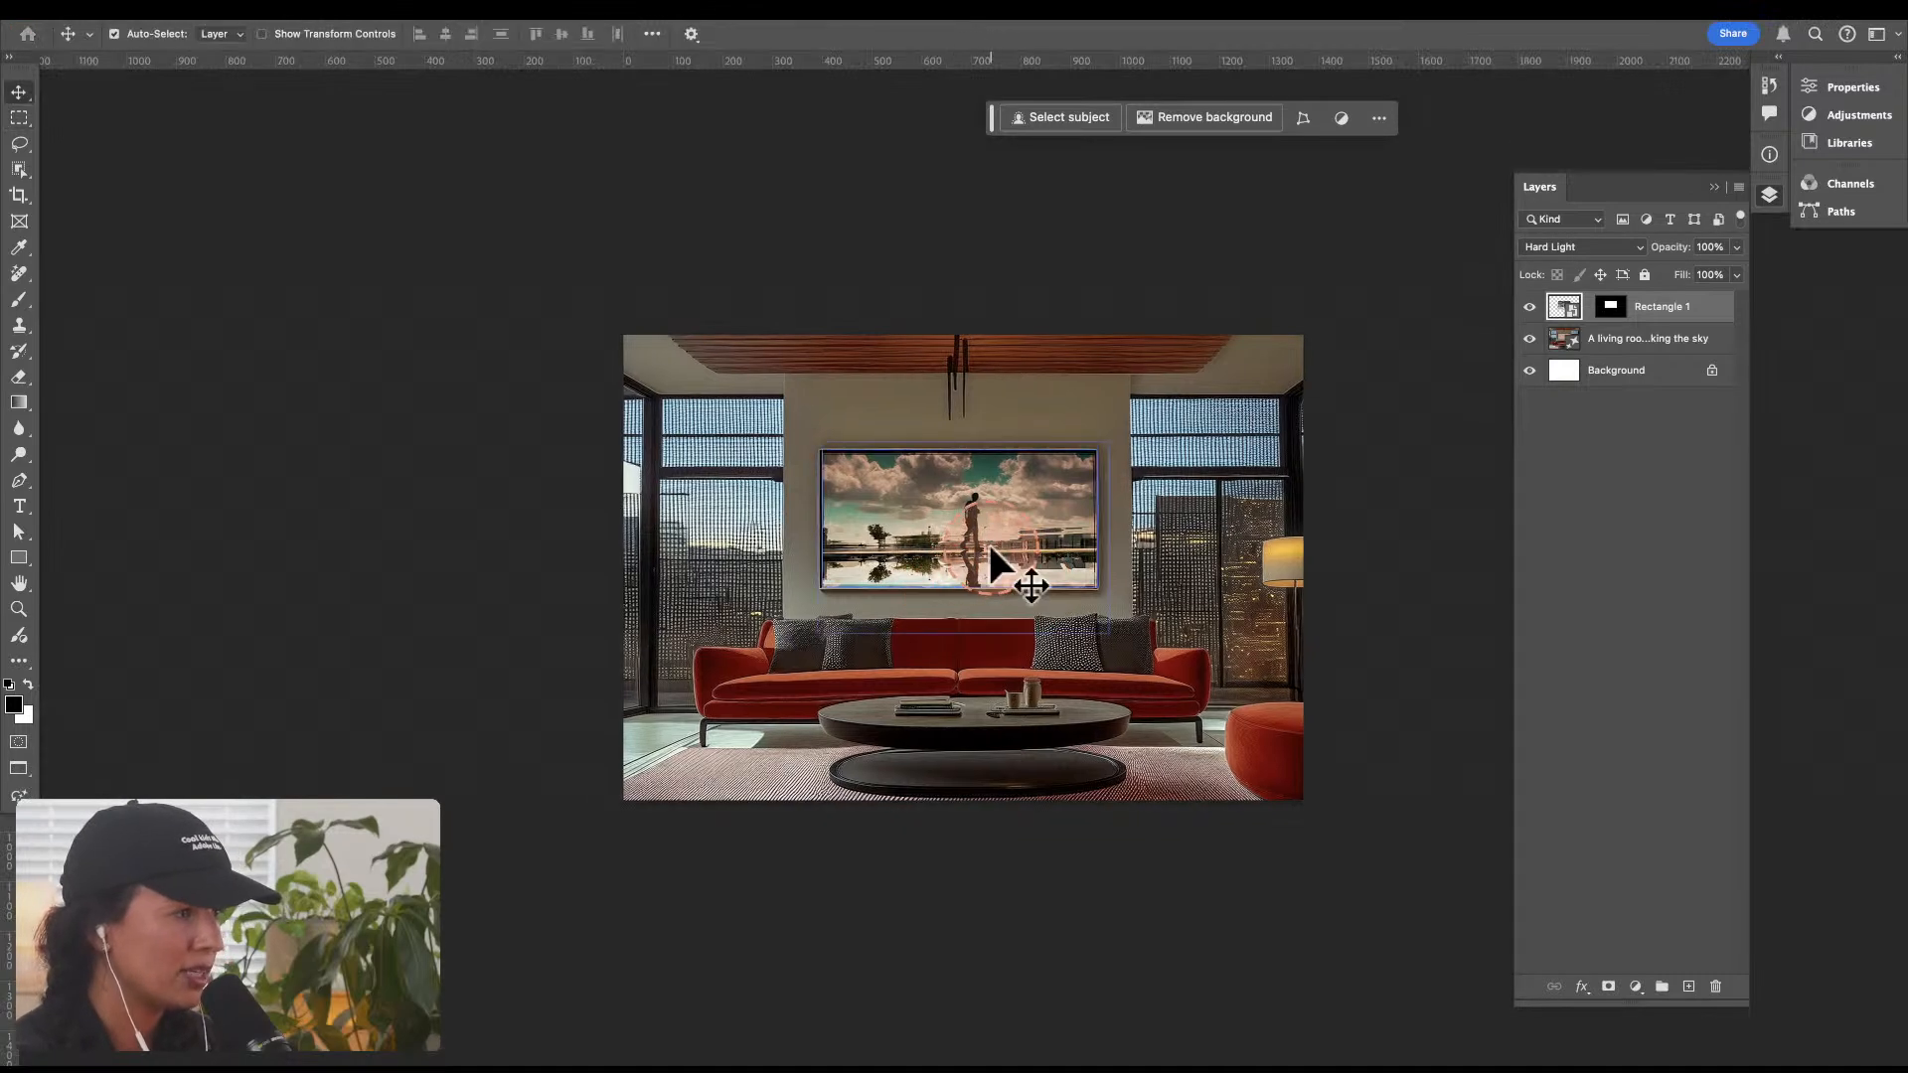
key(z)
click(989, 540)
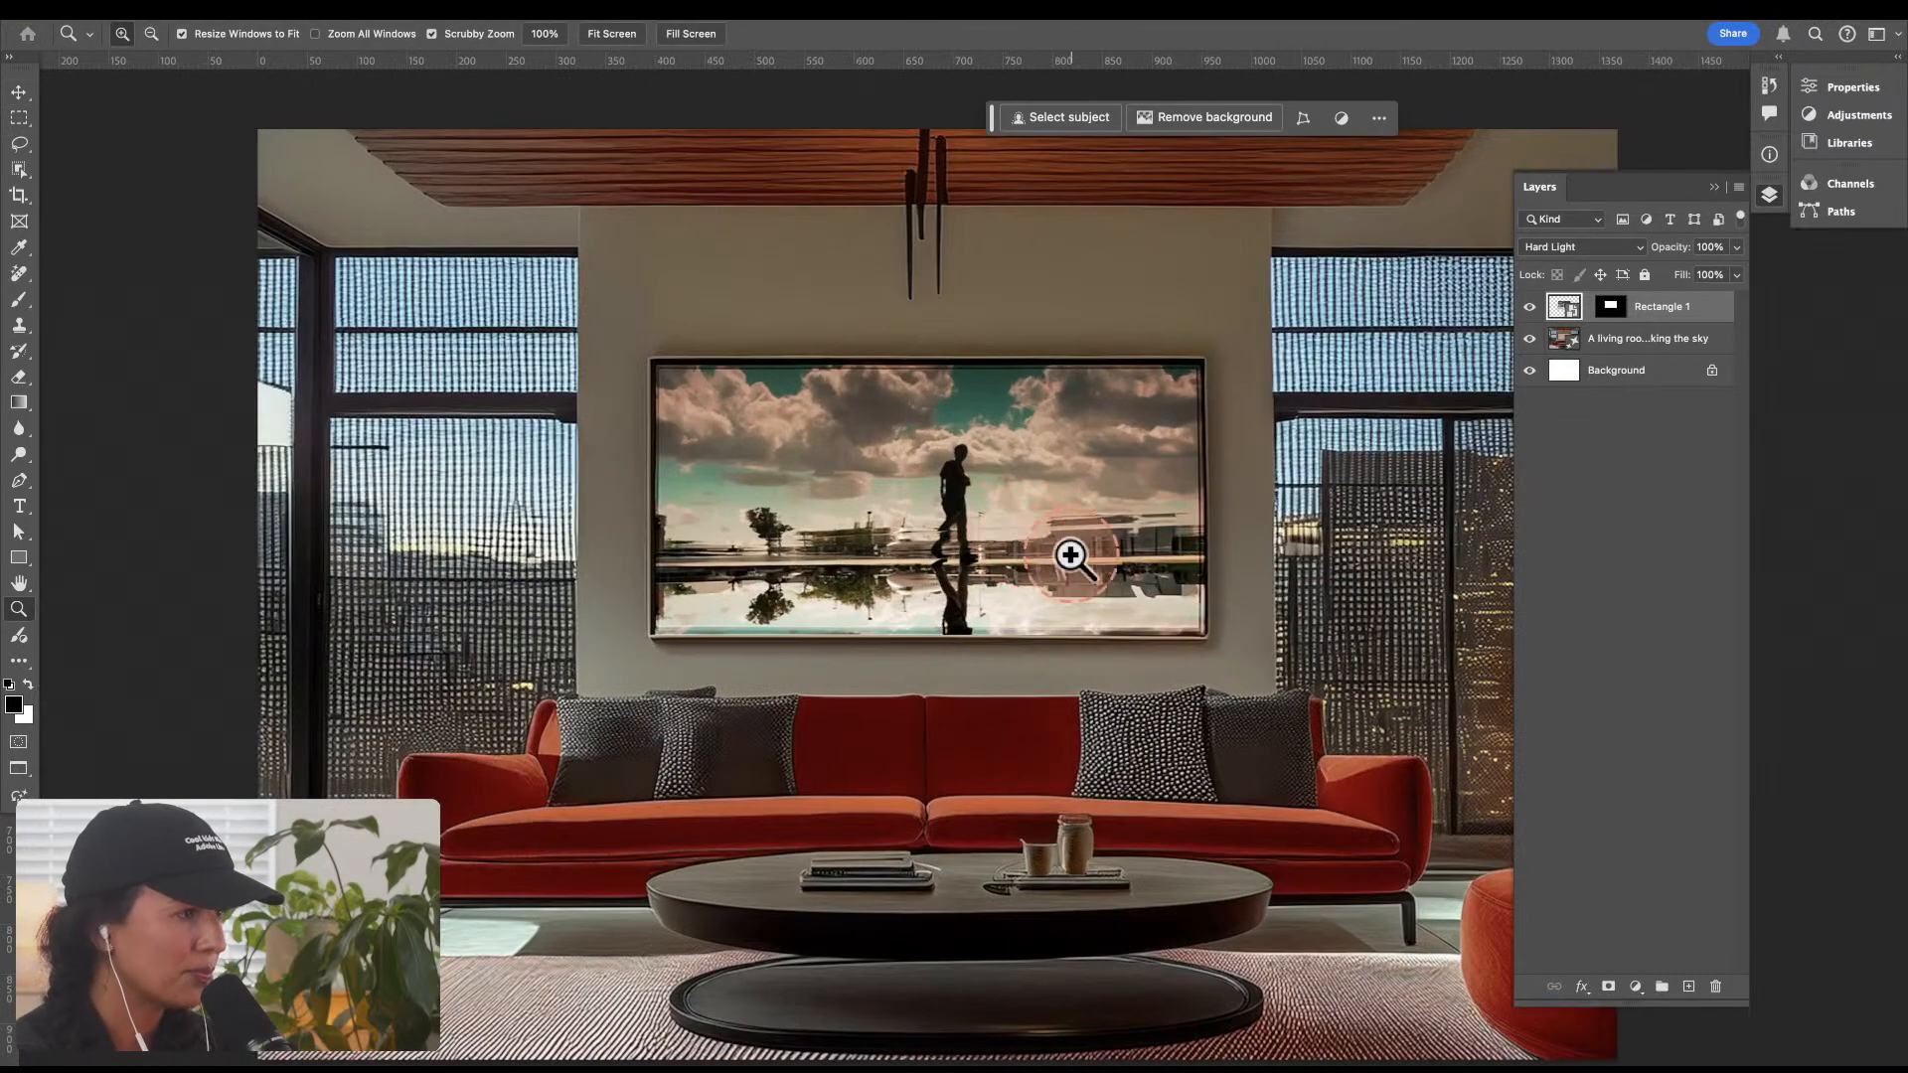
alt+click(1076, 503)
drag(1023, 515, 1094, 498)
click(953, 533)
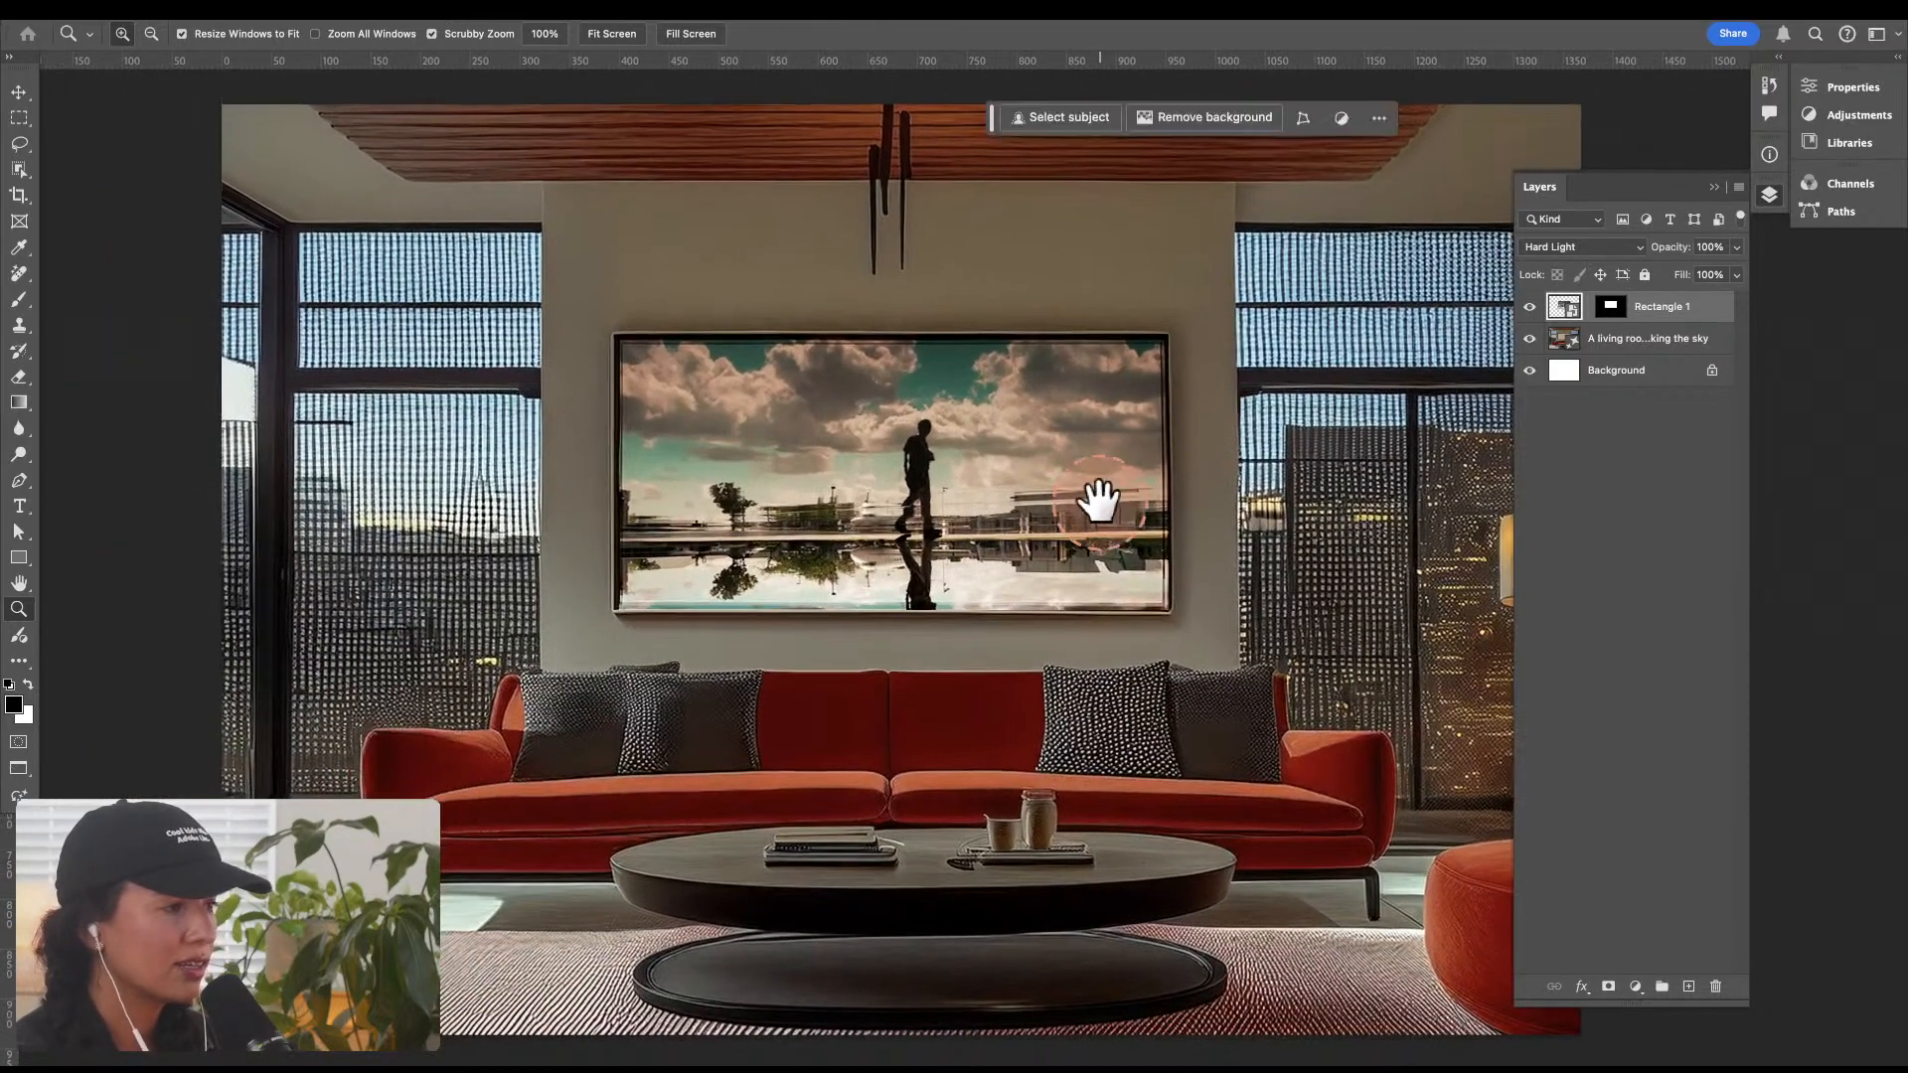
key(f)
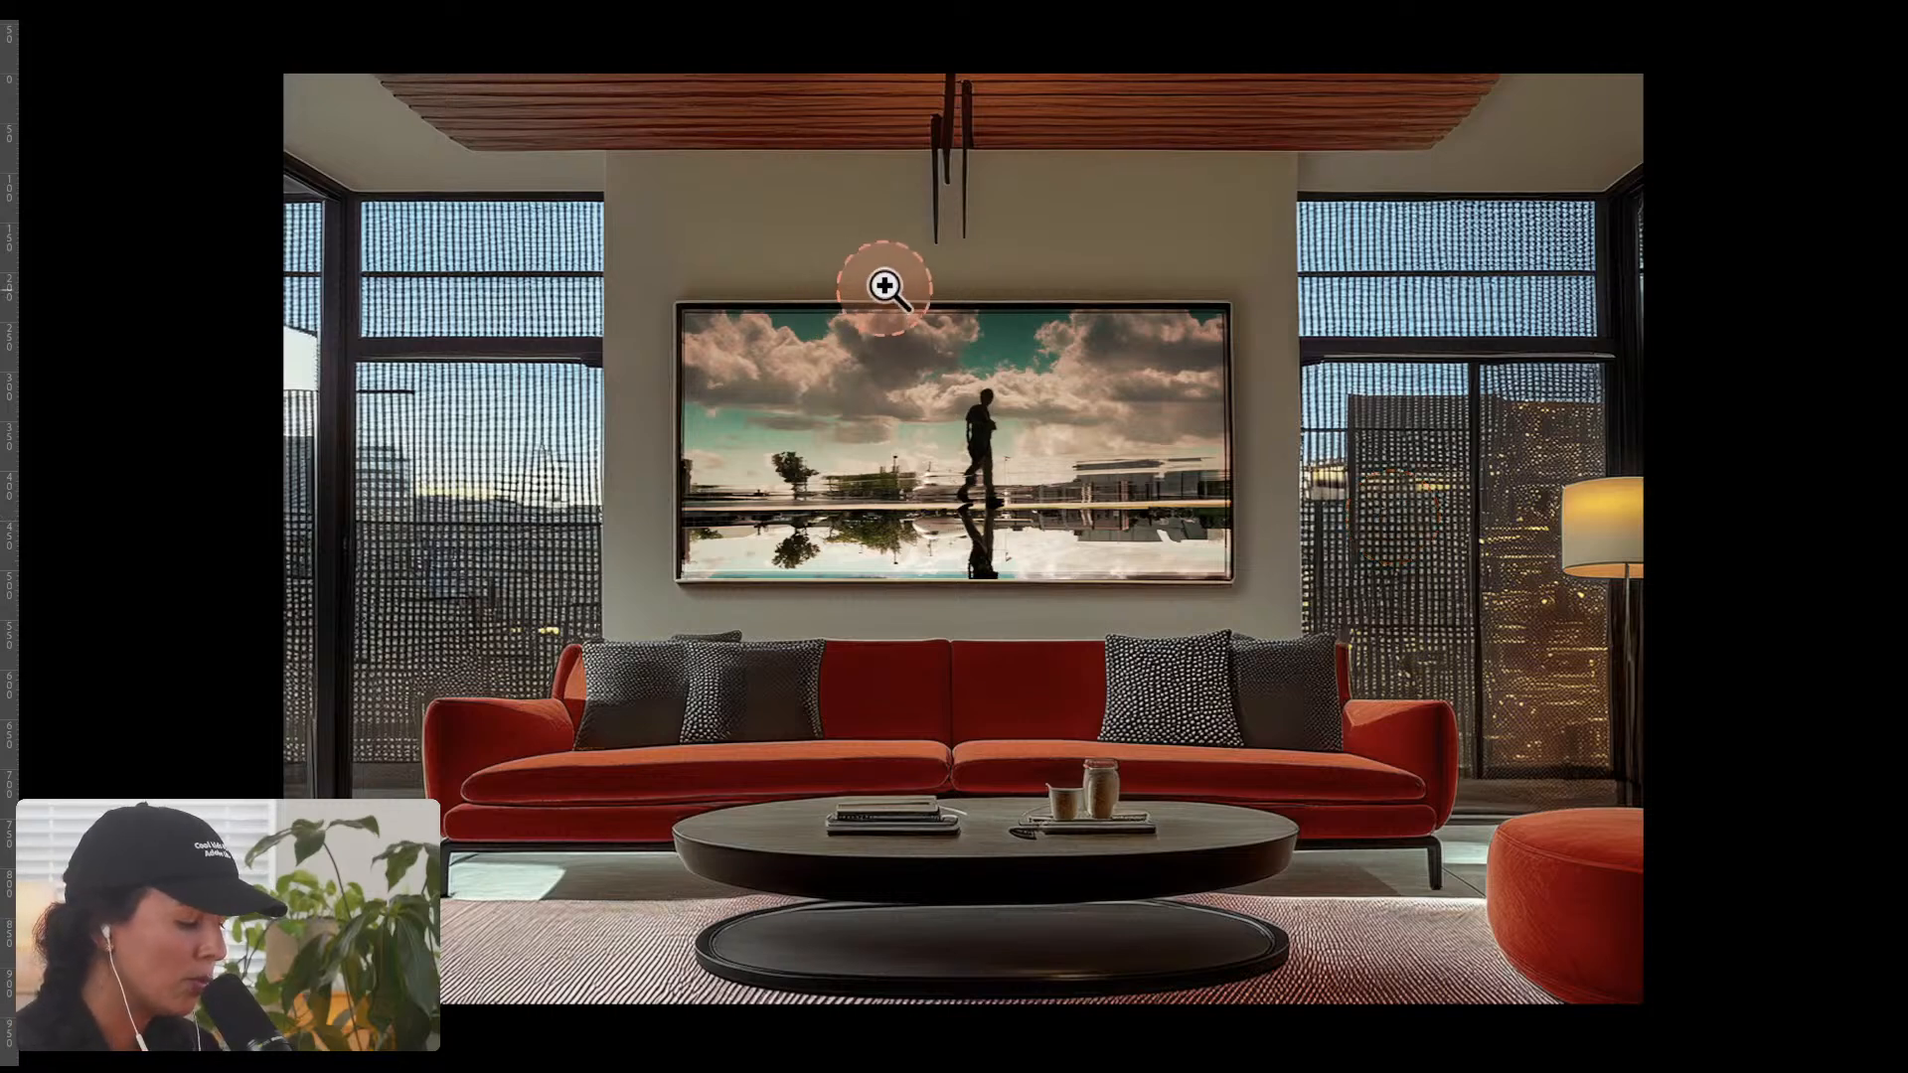
key(f)
Step: Review the finished mockups in AdobeStock_483934075.jpeg and AdobeStock_343519671.jpeg
click(456, 88)
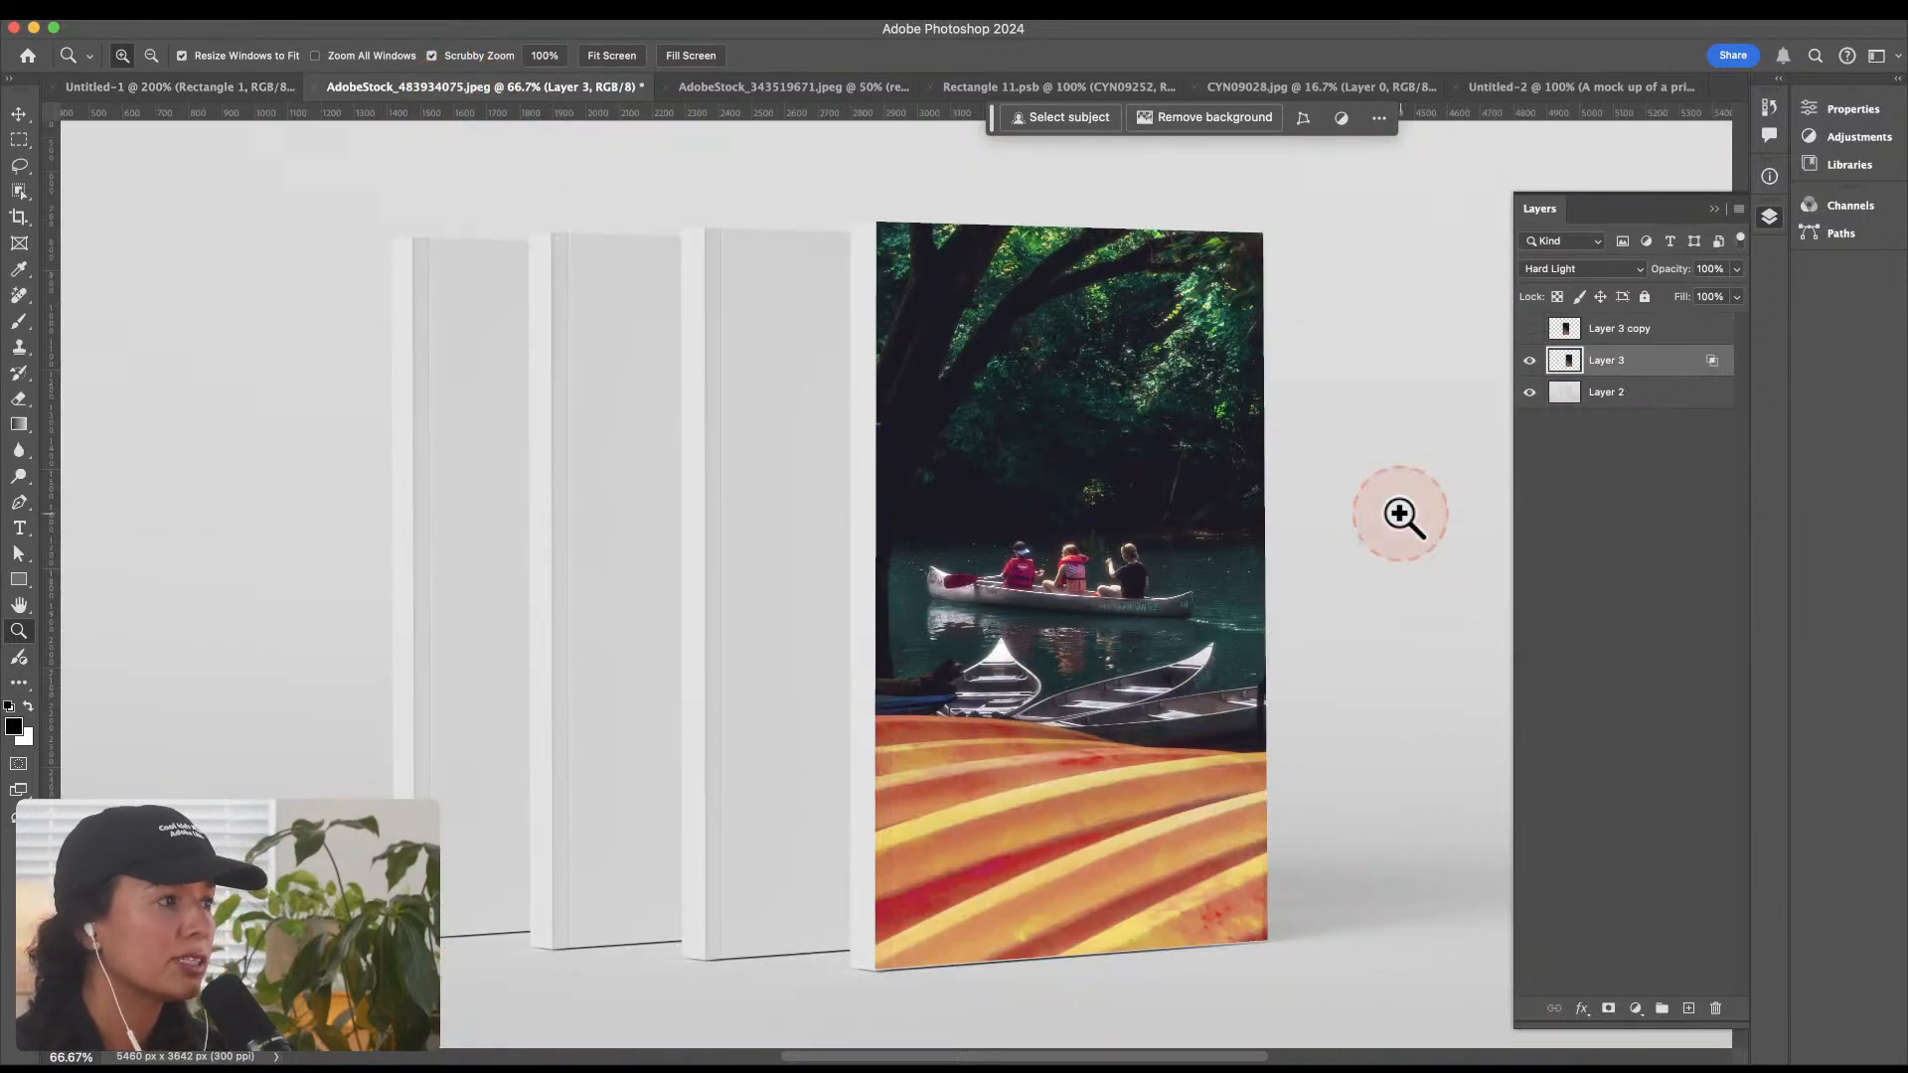
click(792, 95)
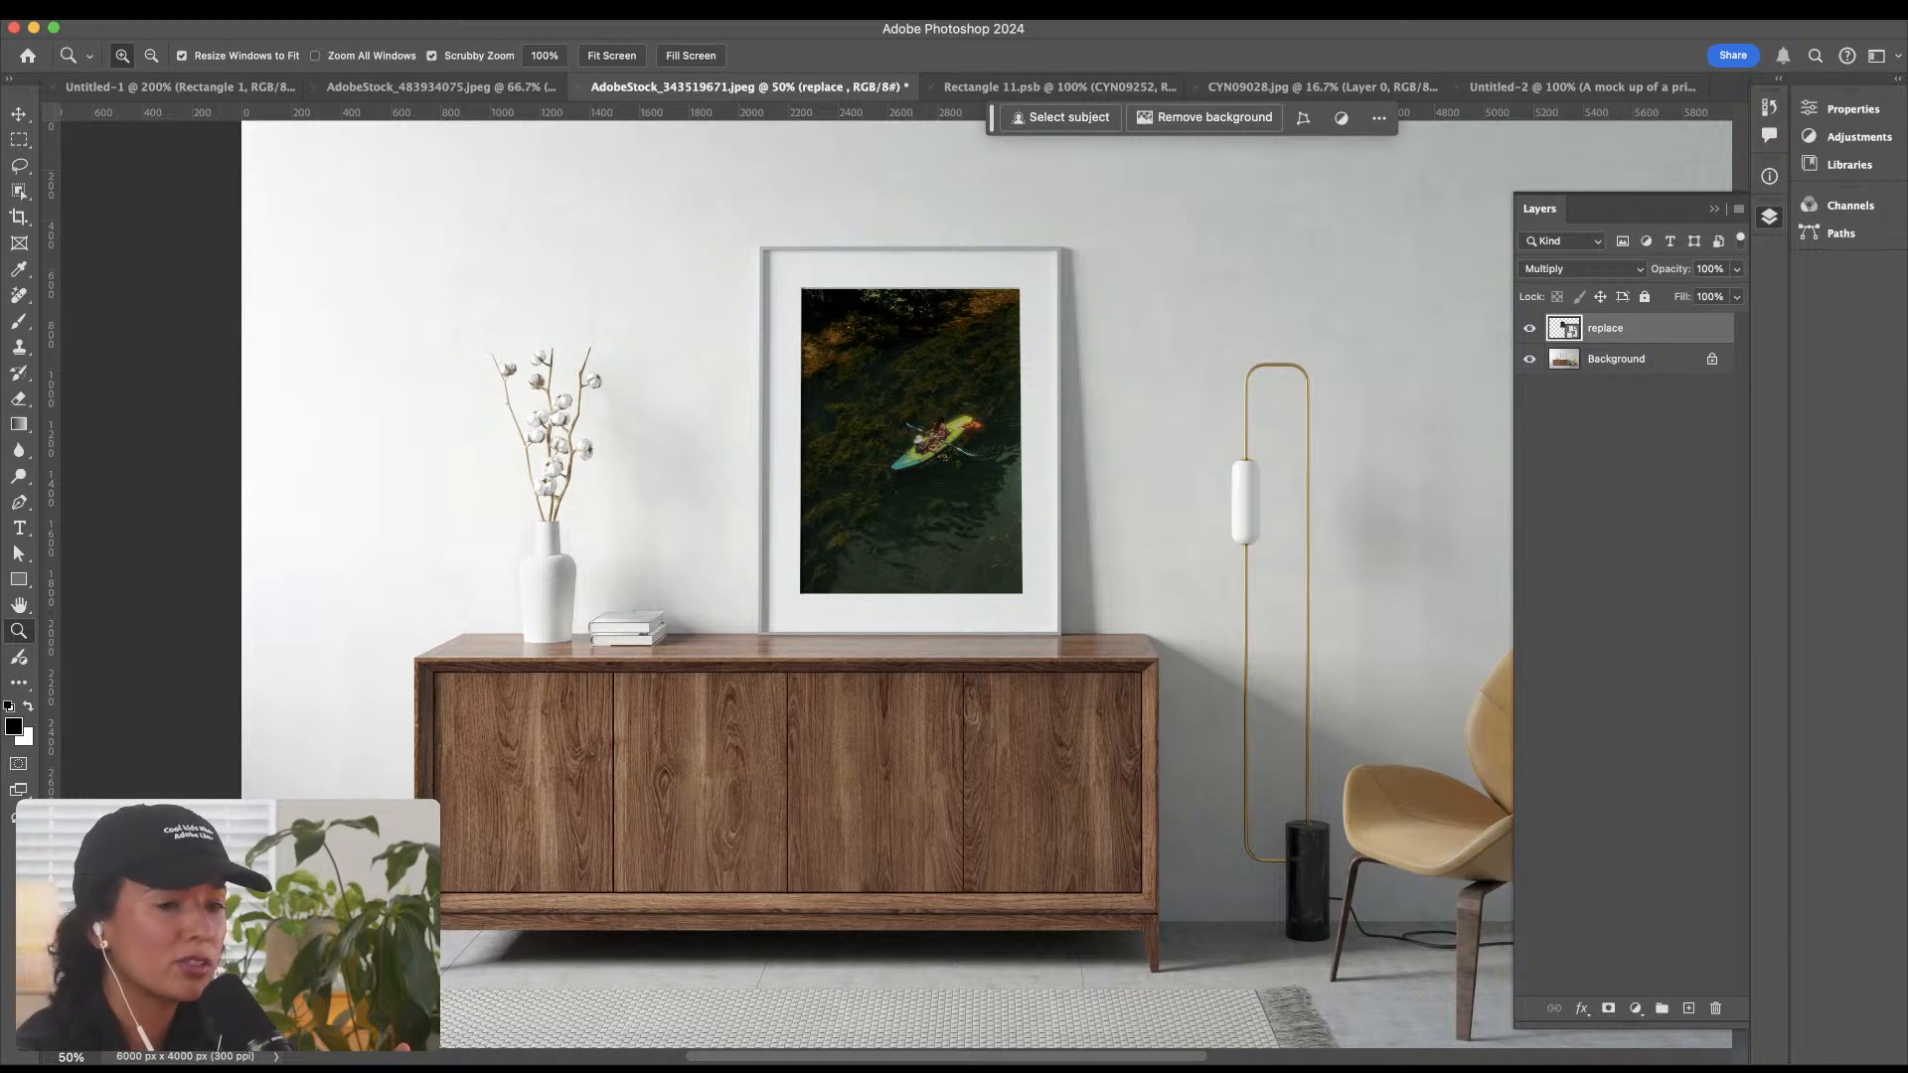
key(F7)
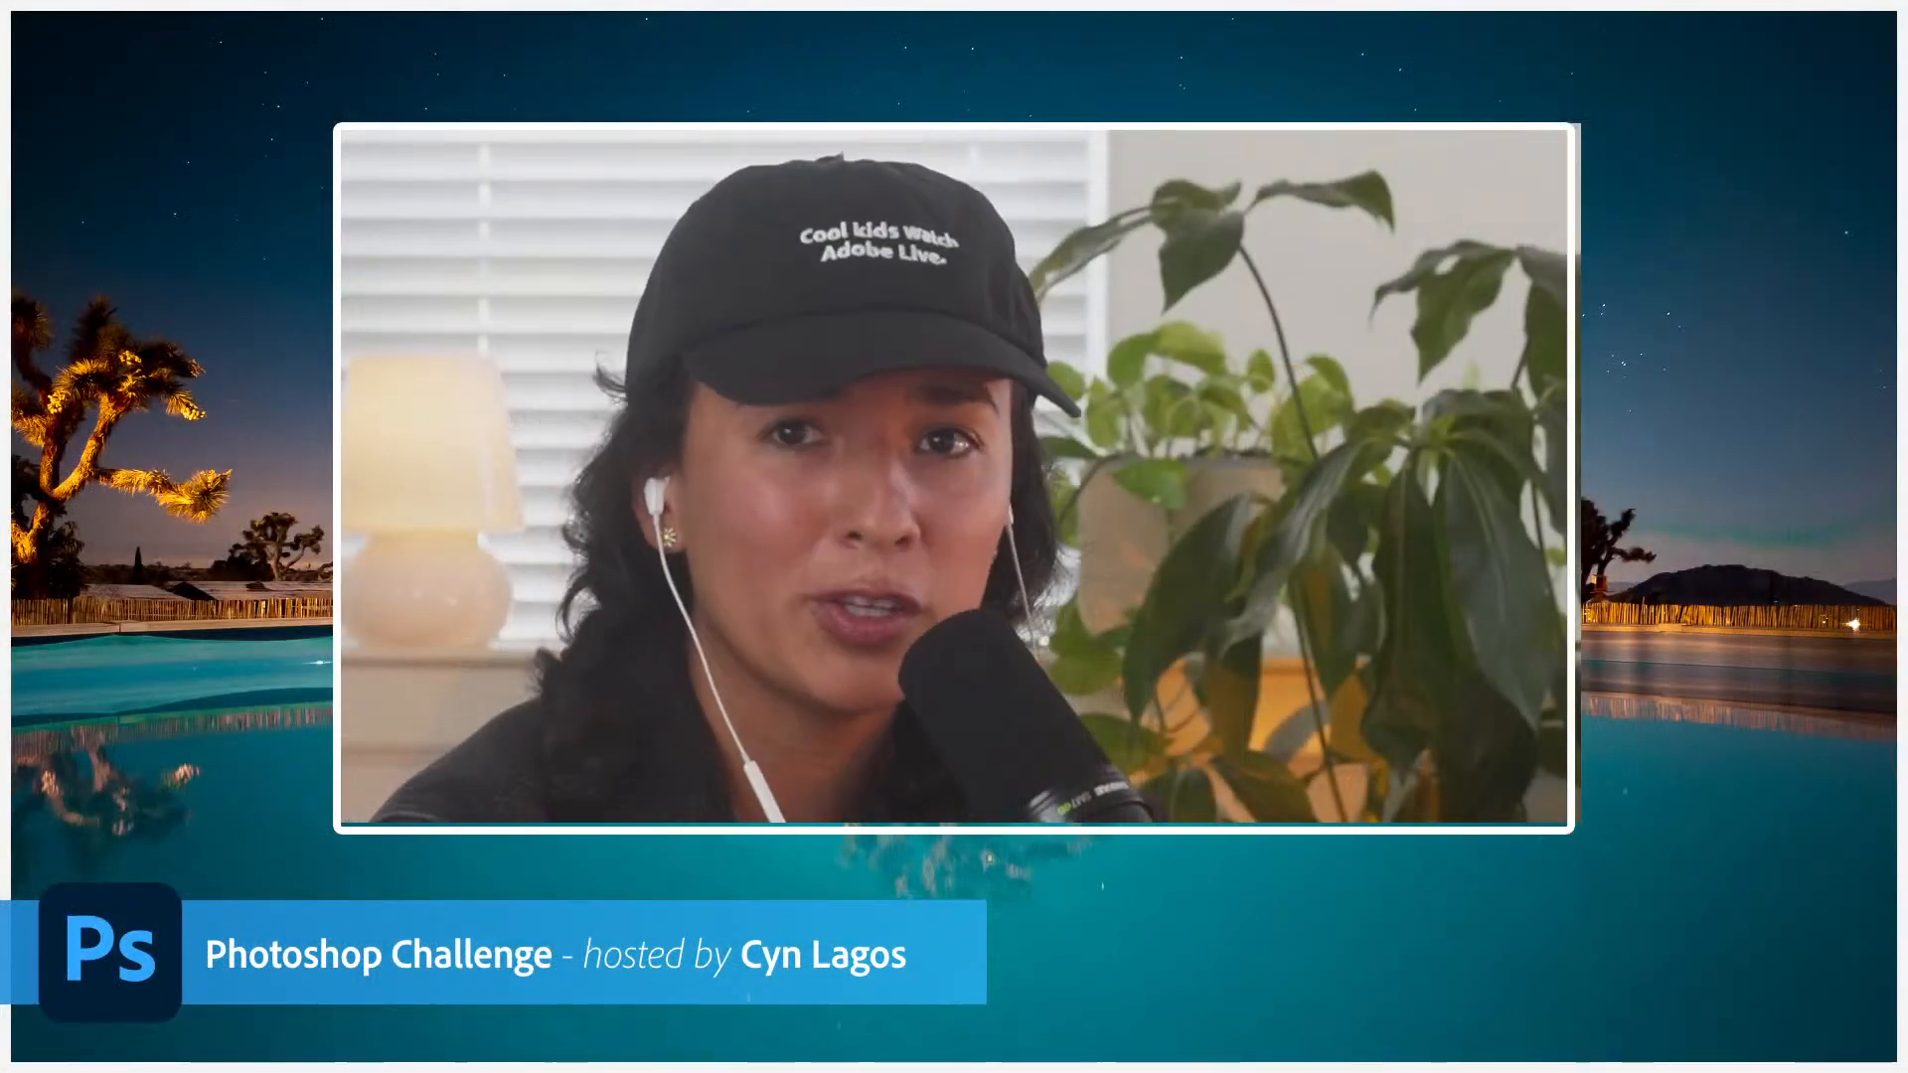